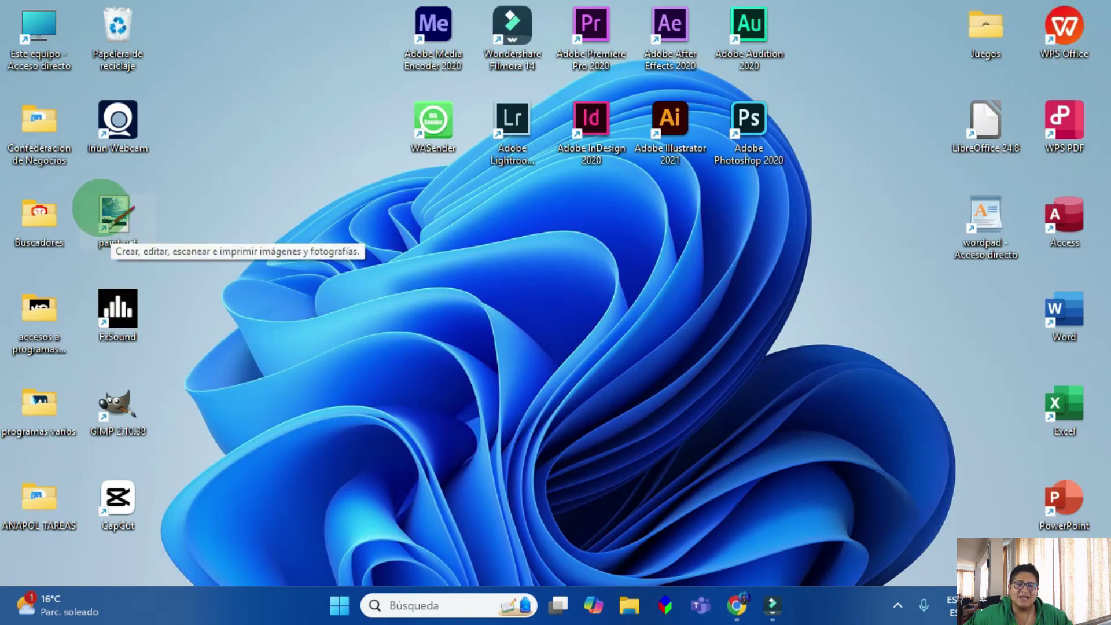
Step: Launch paint.net and move the Colors, History, Layers and Tools windows slightly away from their starting positions
click(101, 209)
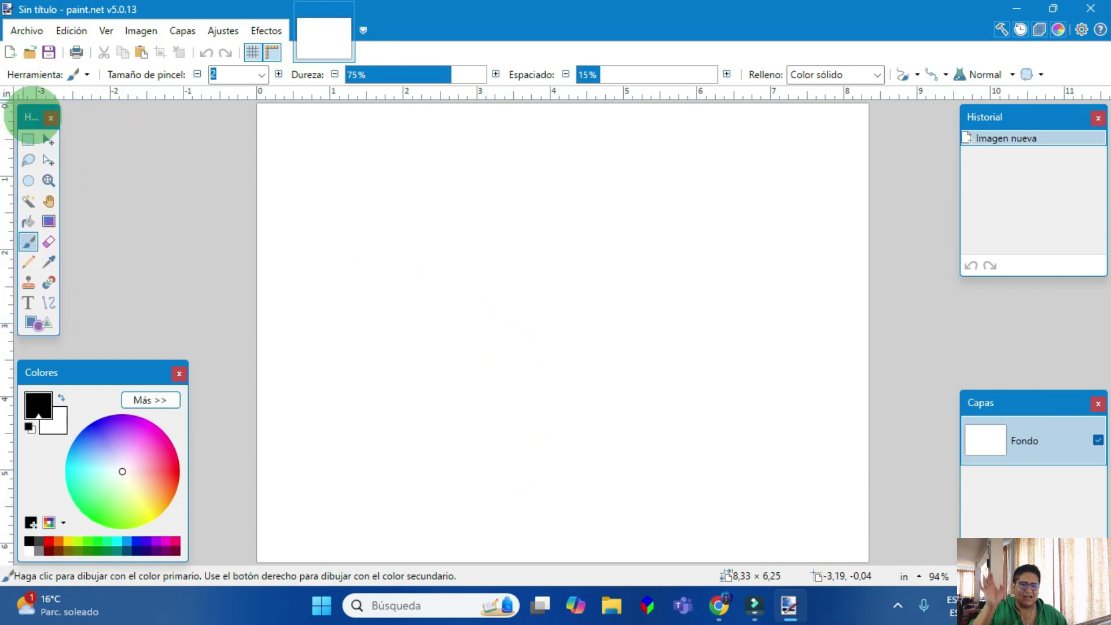
mouse_move(101, 372)
mouse_down()
mouse_move(101, 316)
mouse_move(101, 353)
mouse_up()
drag(1045, 124, 1001, 124)
drag(1045, 403, 992, 404)
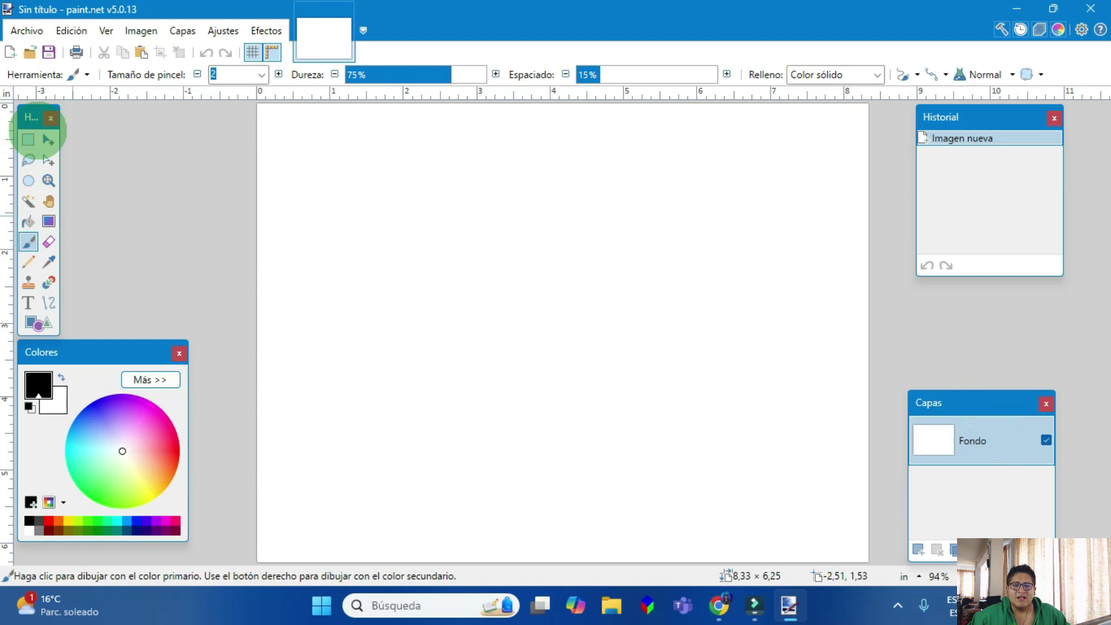
drag(35, 117, 51, 118)
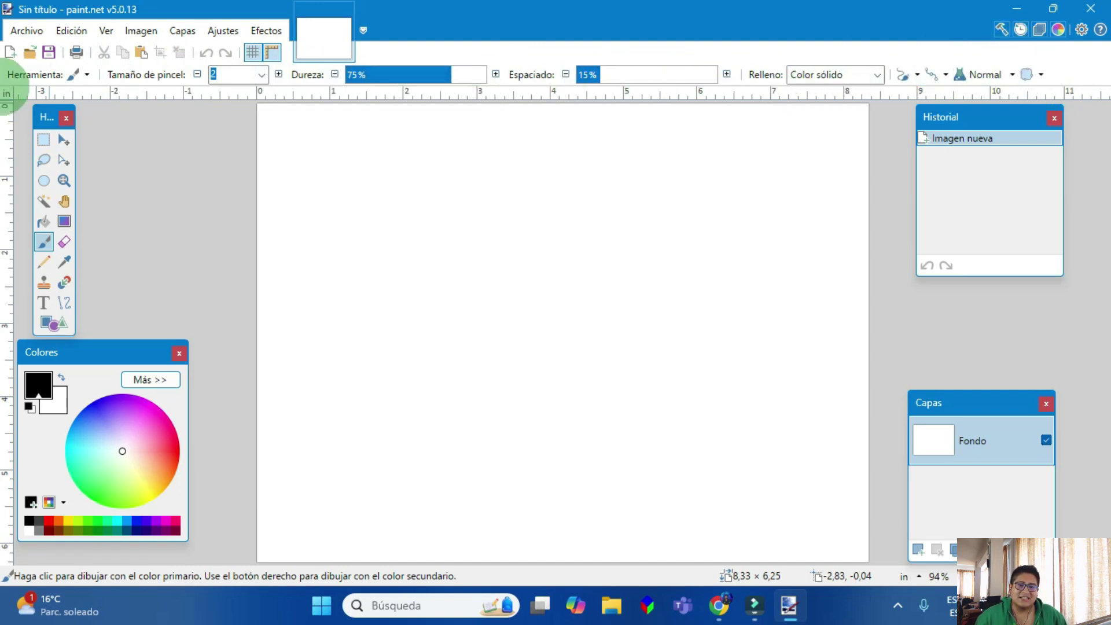
Step: Activate the rectangle, lasso and ellipse selection tools, the Magic Wand and the Paint Bucket in turn to view their options
click(44, 140)
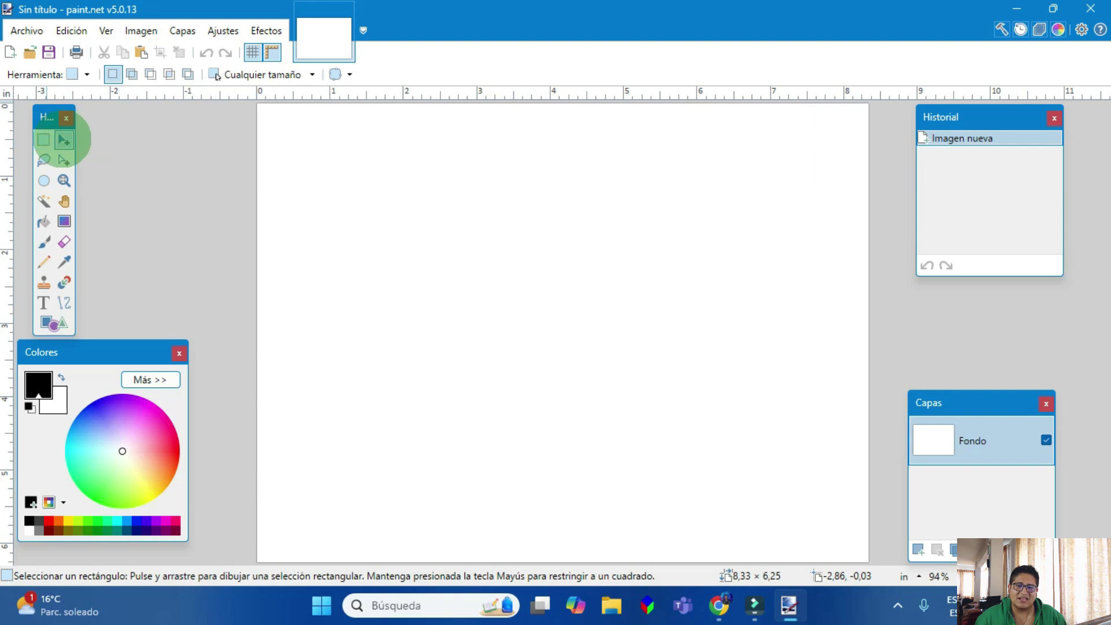
click(63, 139)
click(43, 160)
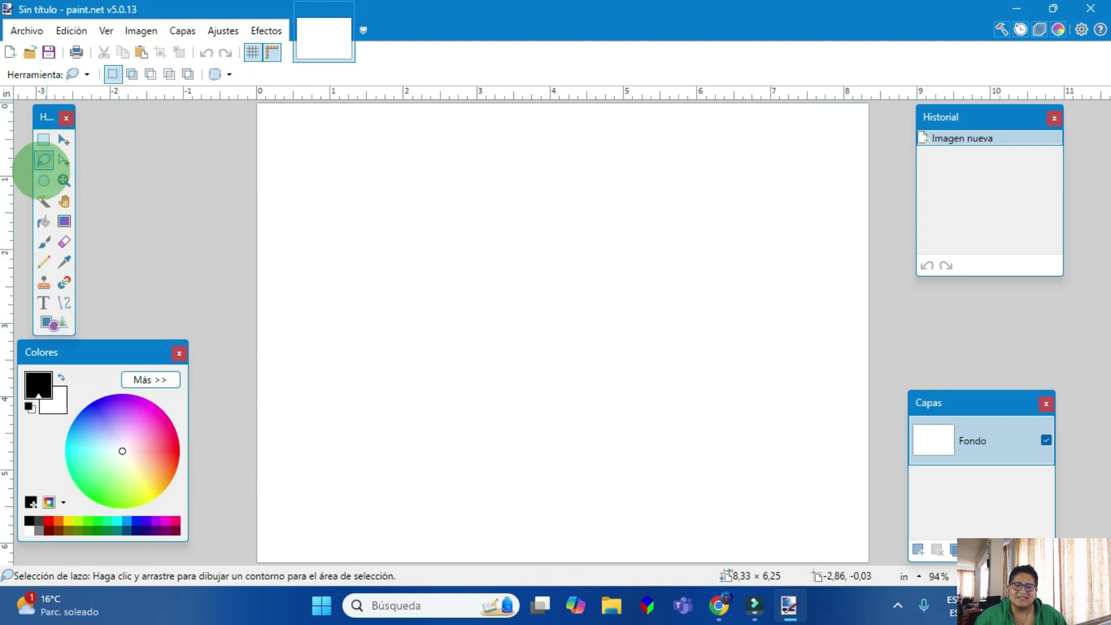
click(43, 181)
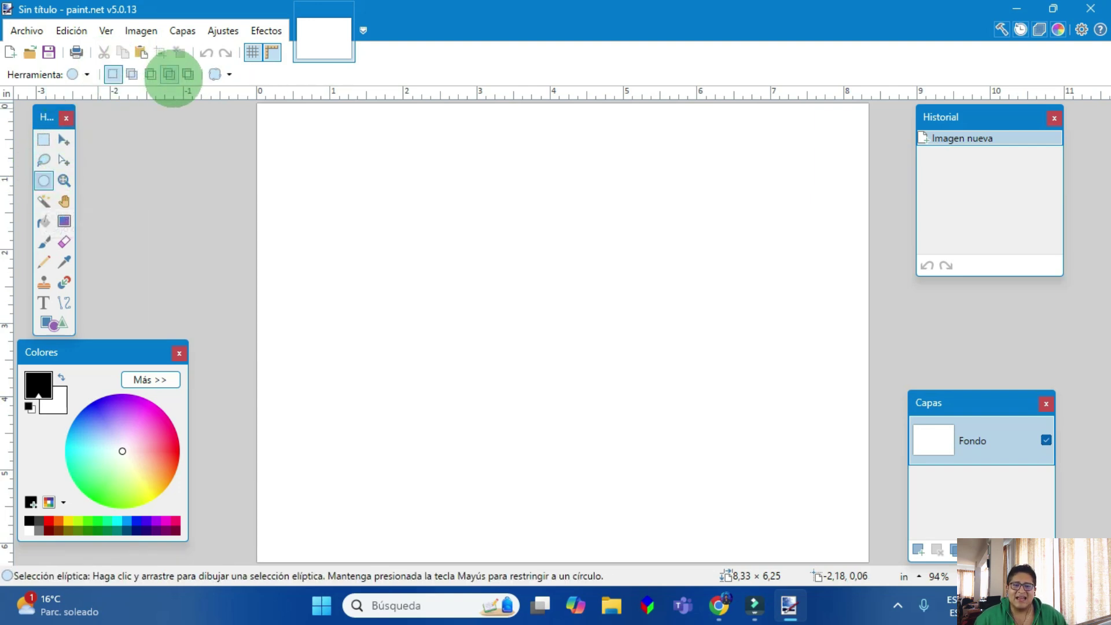
click(44, 201)
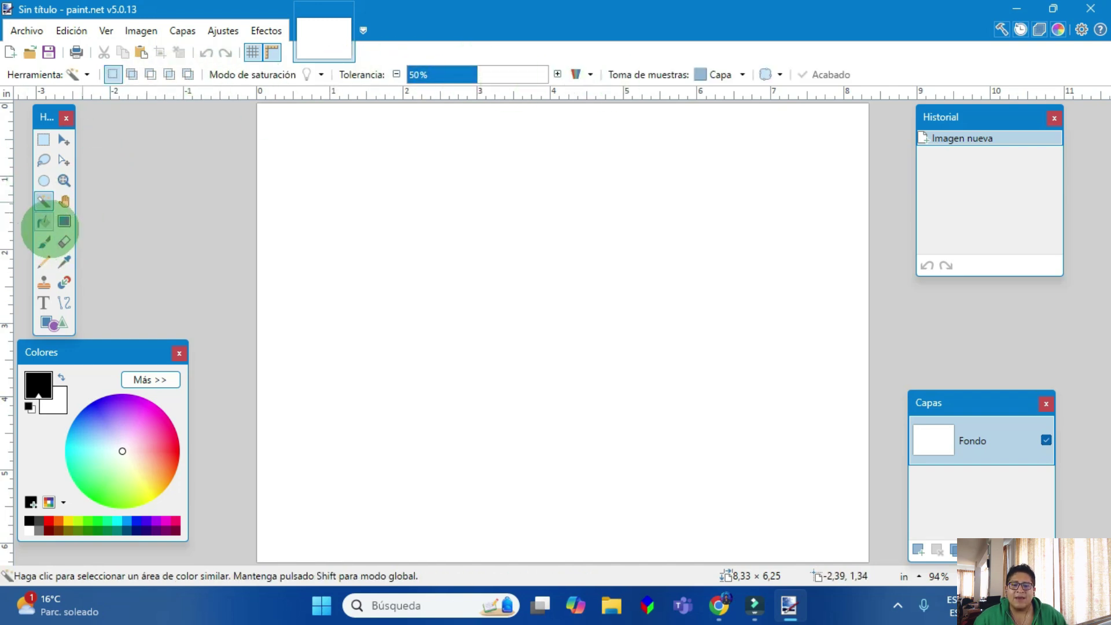
click(44, 222)
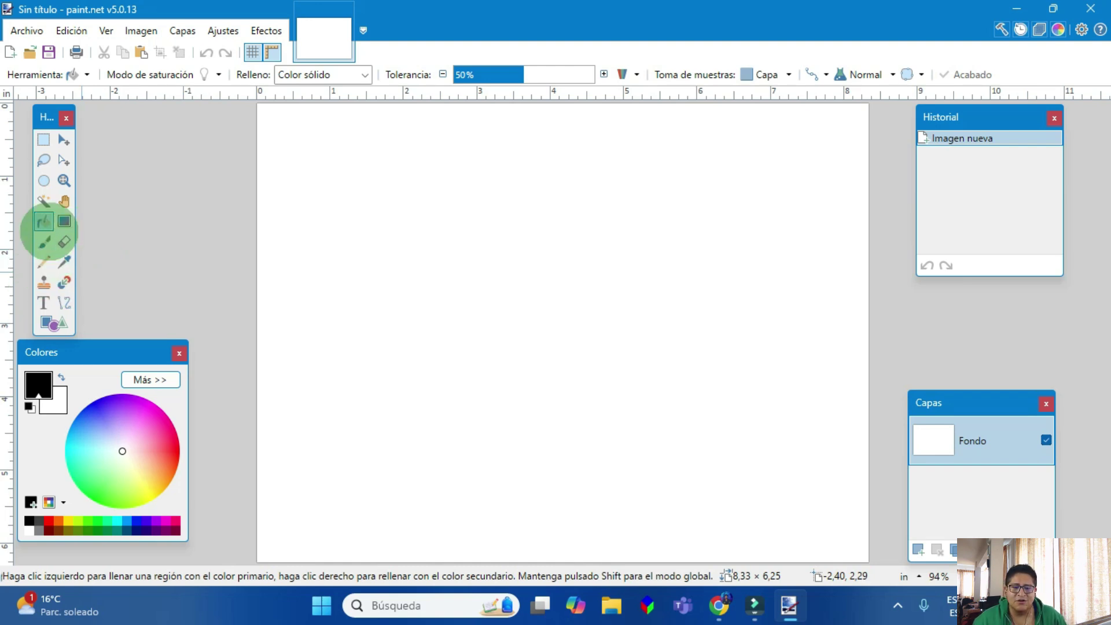
Step: Reposition the floating Tools, Colors, History and Layers windows around the canvas, raising the Layers window so that its controls are fully accessible
mouse_move(60, 120)
mouse_down()
mouse_move(104, 121)
mouse_move(45, 122)
mouse_up()
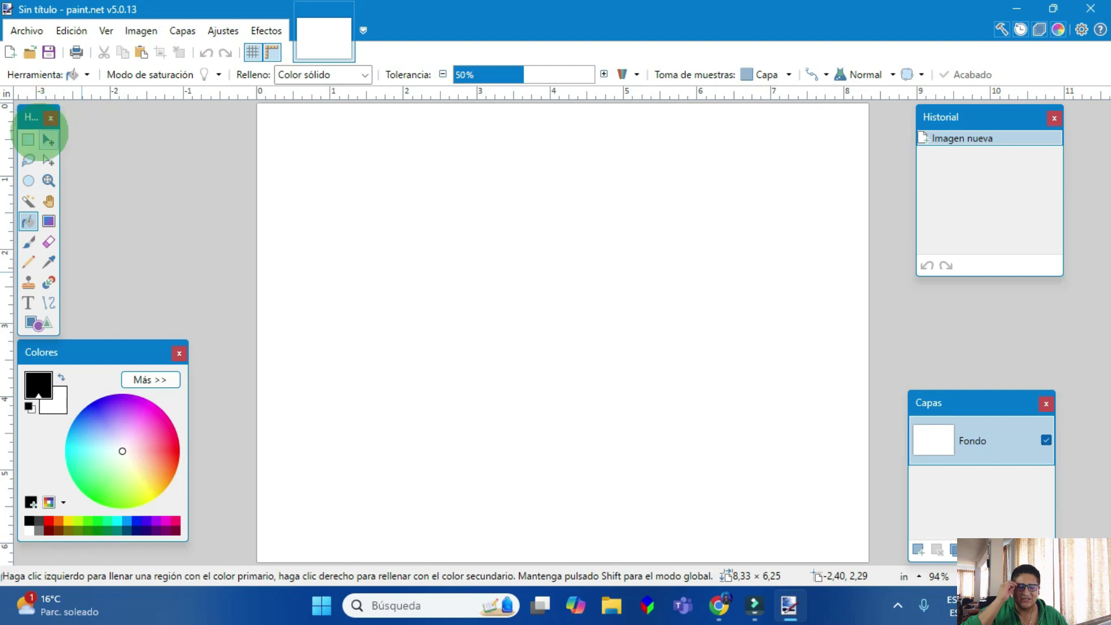
mouse_move(85, 350)
mouse_down()
mouse_move(155, 336)
mouse_move(82, 351)
mouse_move(109, 371)
mouse_move(107, 351)
mouse_up()
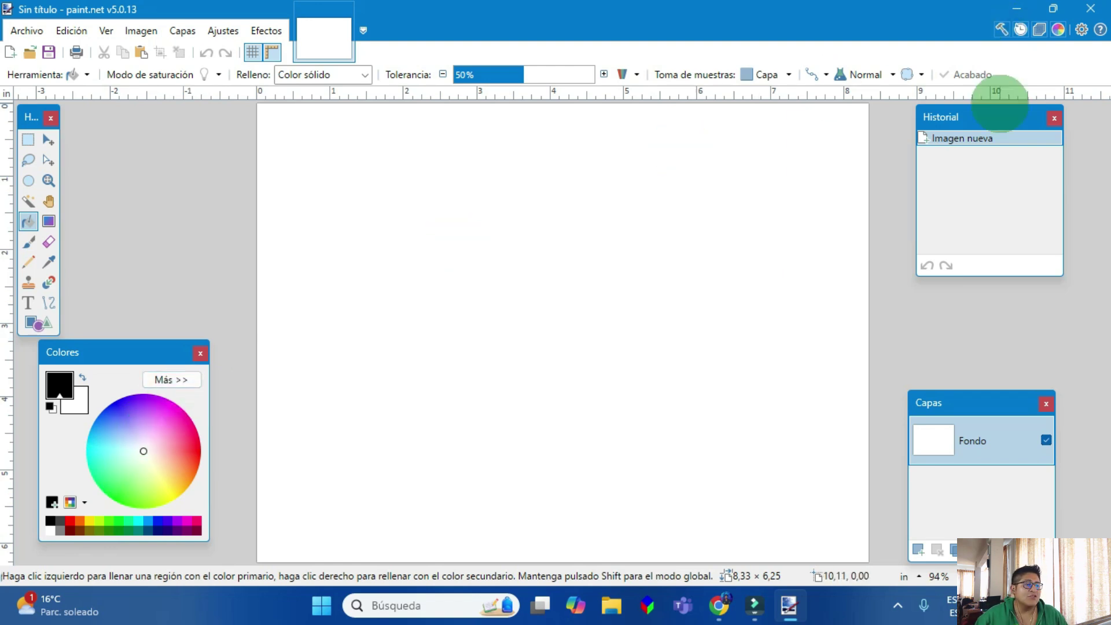
drag(990, 115, 971, 115)
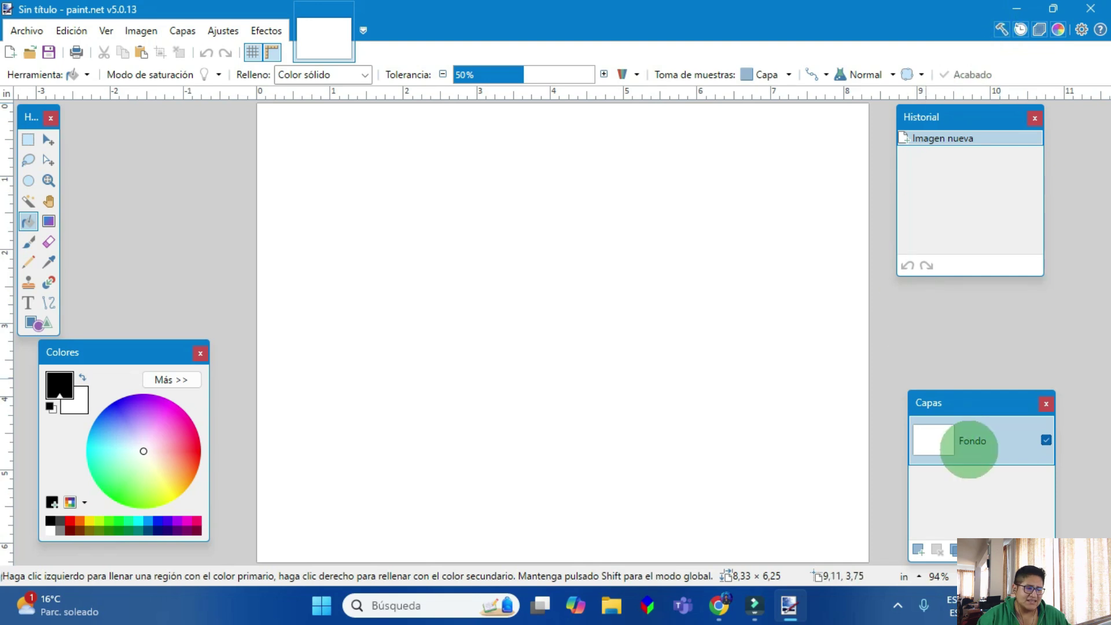
drag(982, 408, 974, 354)
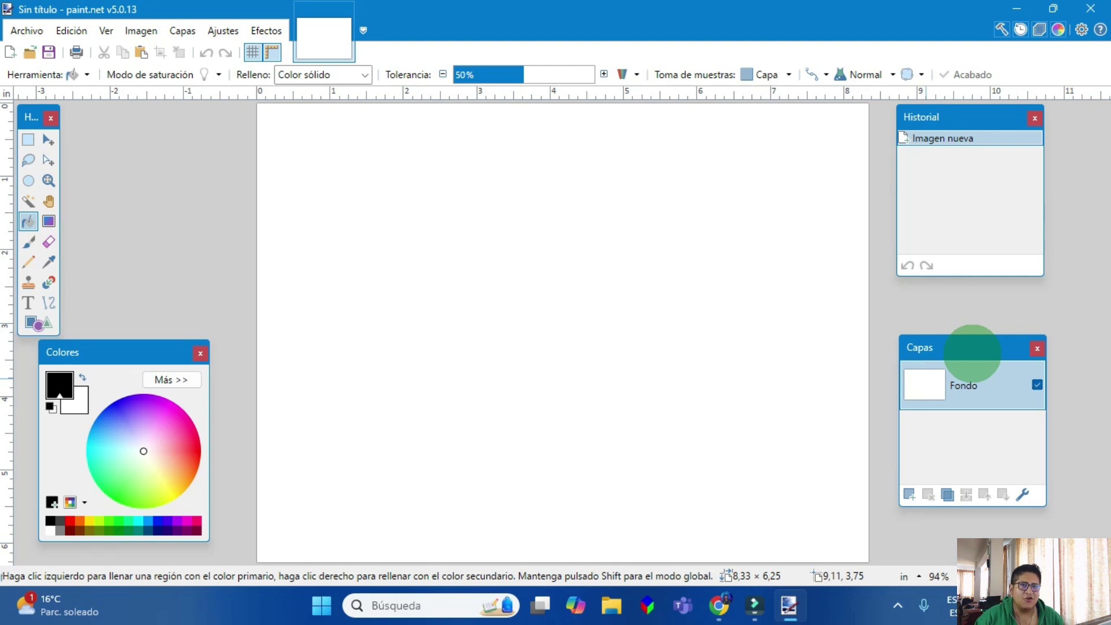
Step: Add three new layers above the Fondo layer
click(909, 494)
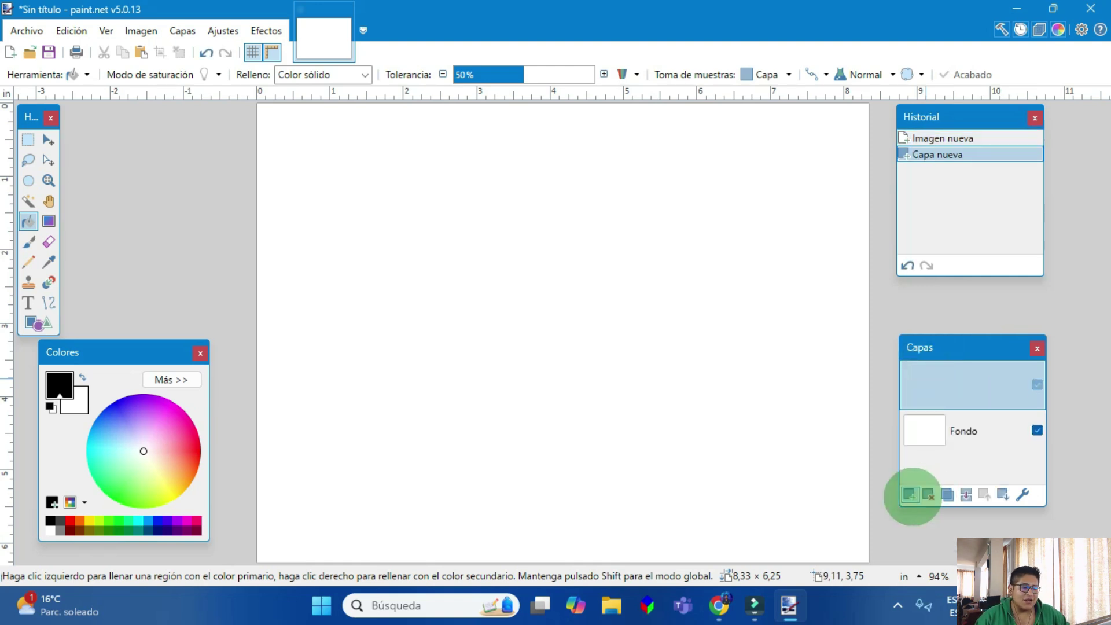
click(962, 437)
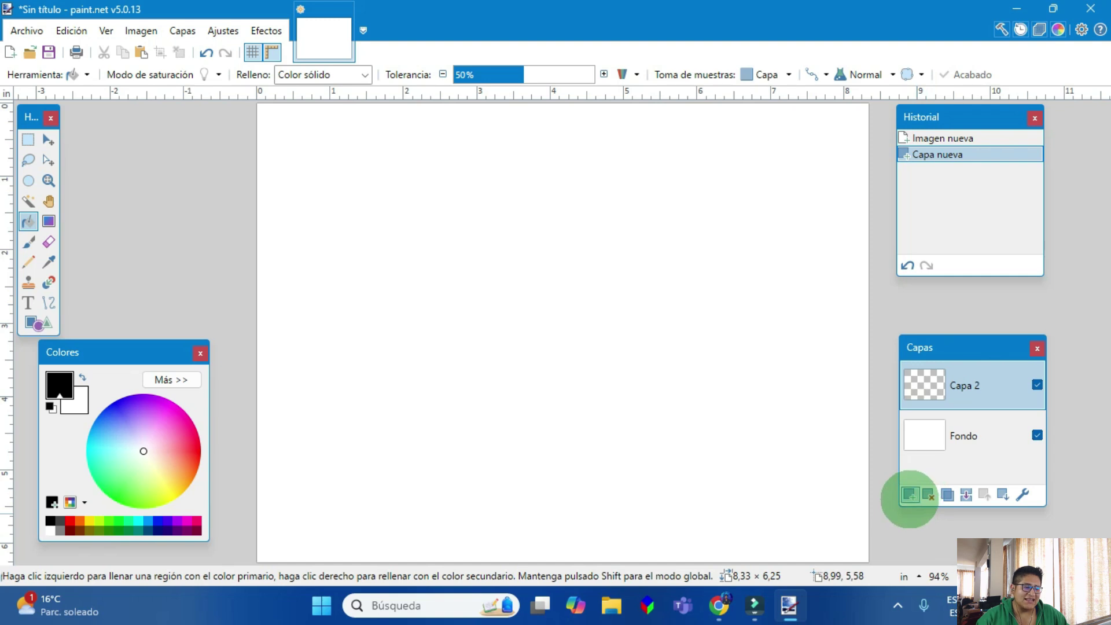
click(909, 493)
click(910, 493)
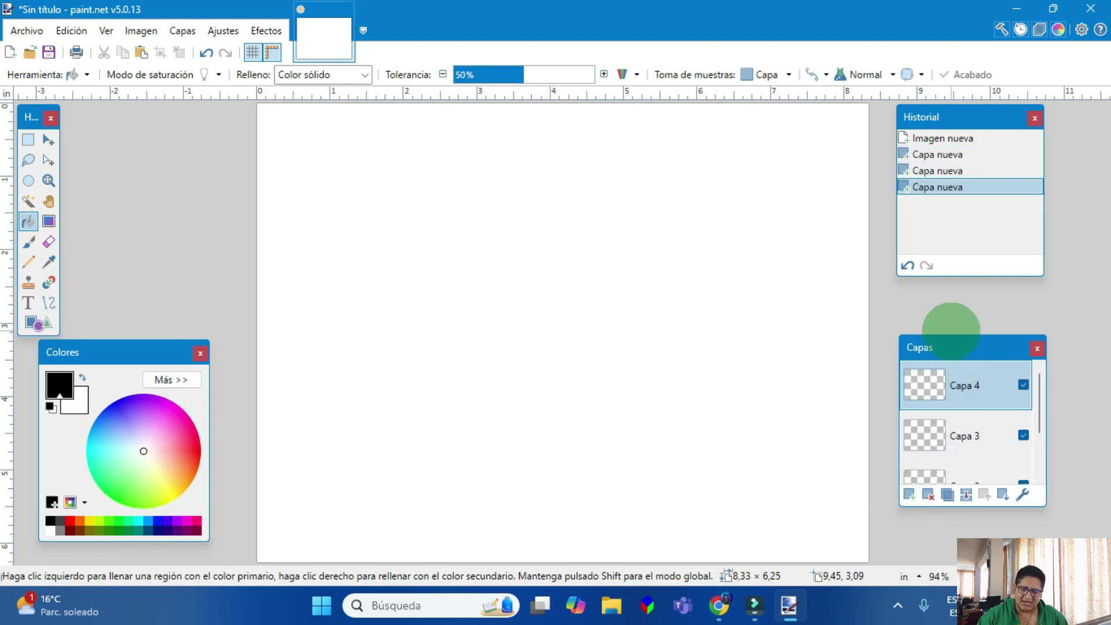
Step: Undo the three layer additions
key(ctrl+z)
key(ctrl+z)
key(ctrl+z)
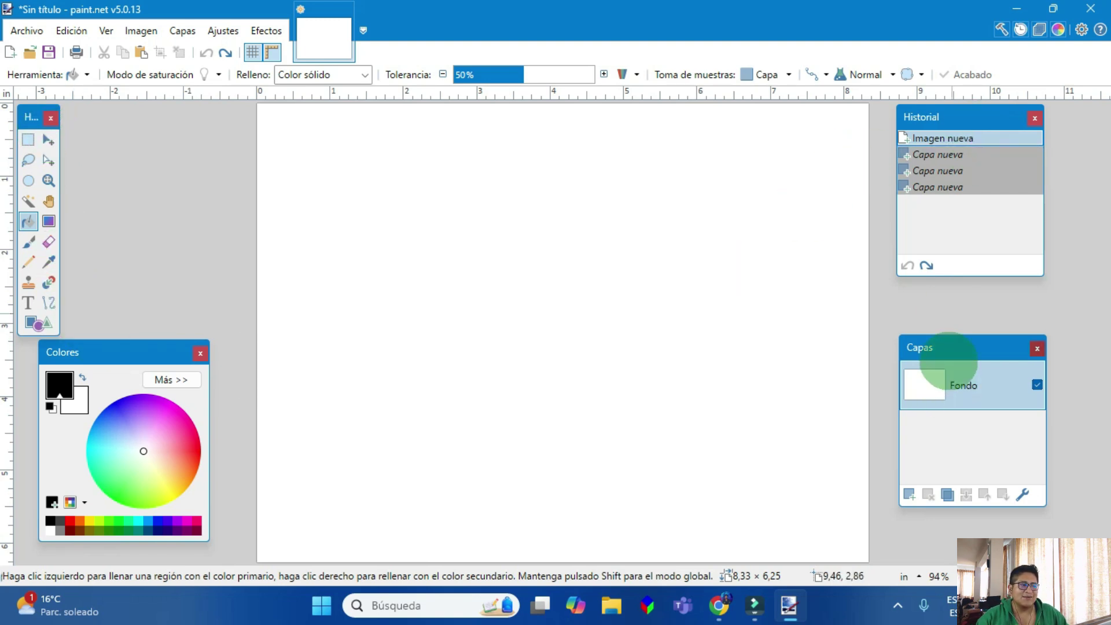
Step: Close the floating Layers, History, Colors and Tools windows
click(1037, 348)
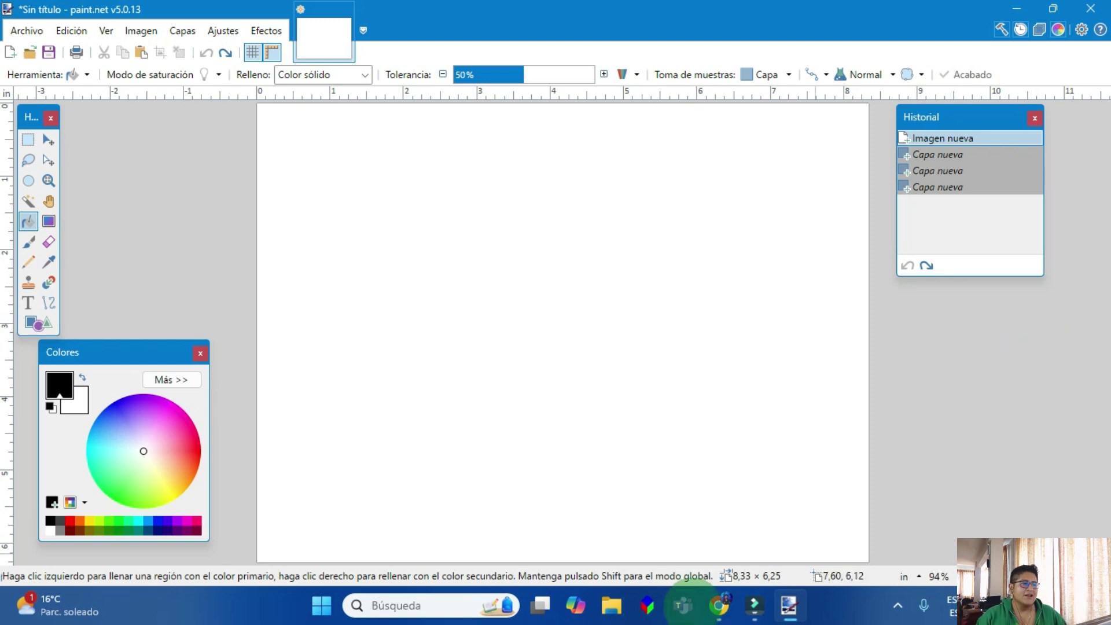
click(1035, 118)
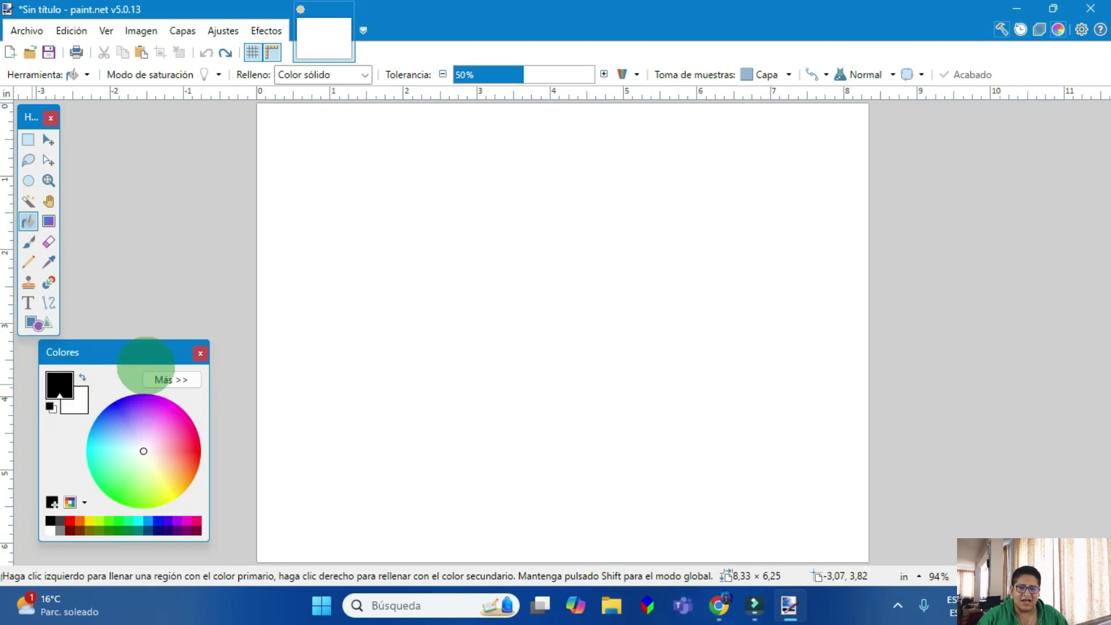
click(200, 352)
click(51, 117)
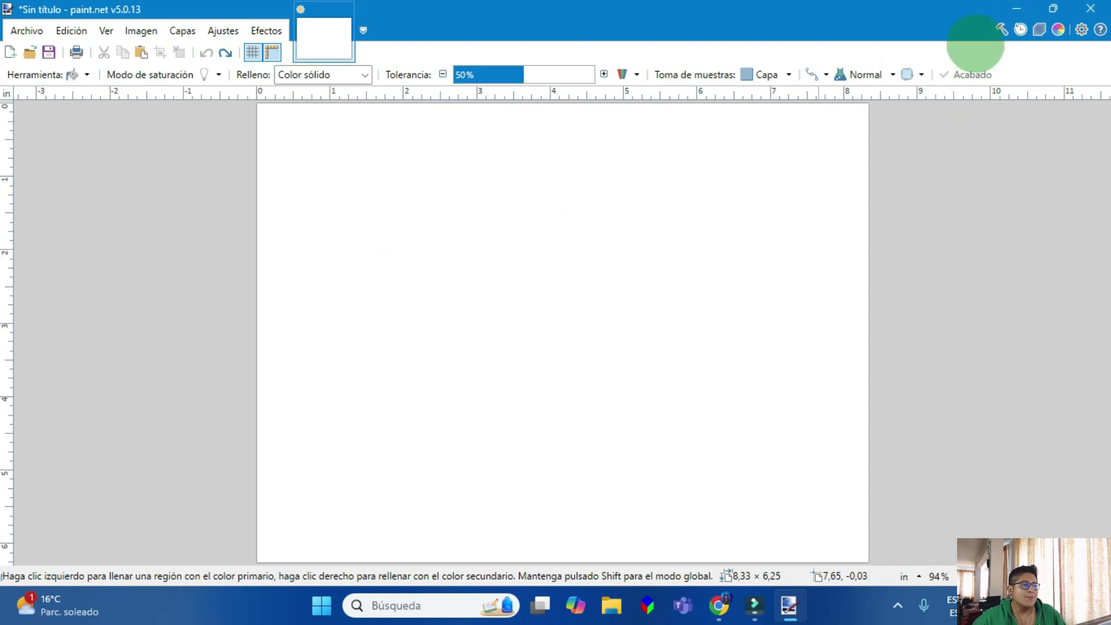
Step: Reopen the floating Tools, History, Layers and Colors windows
click(1002, 29)
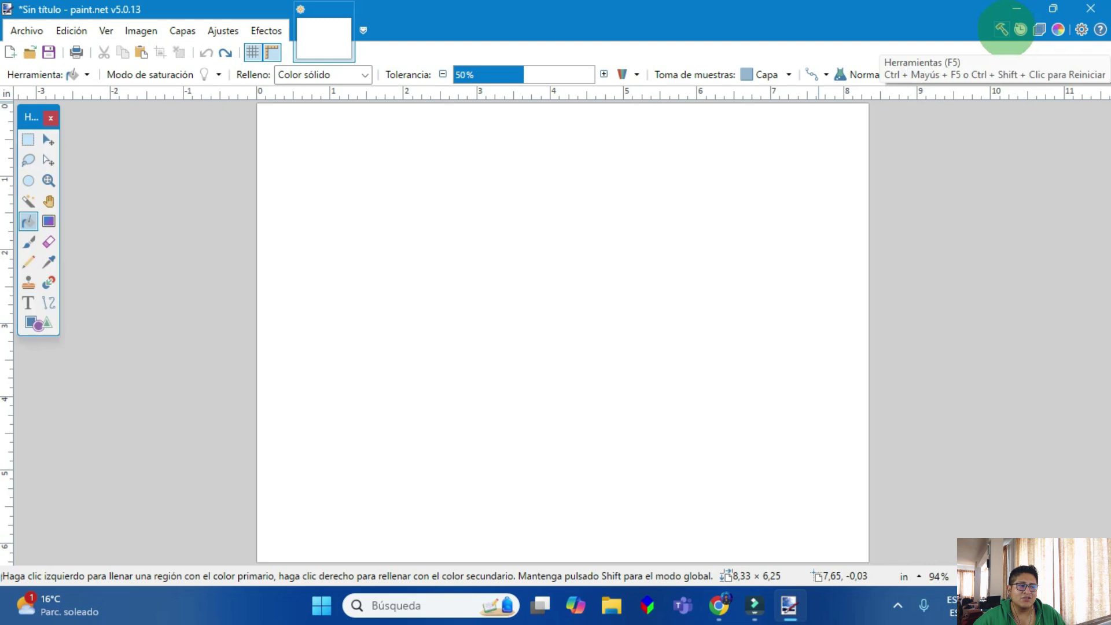
click(1021, 29)
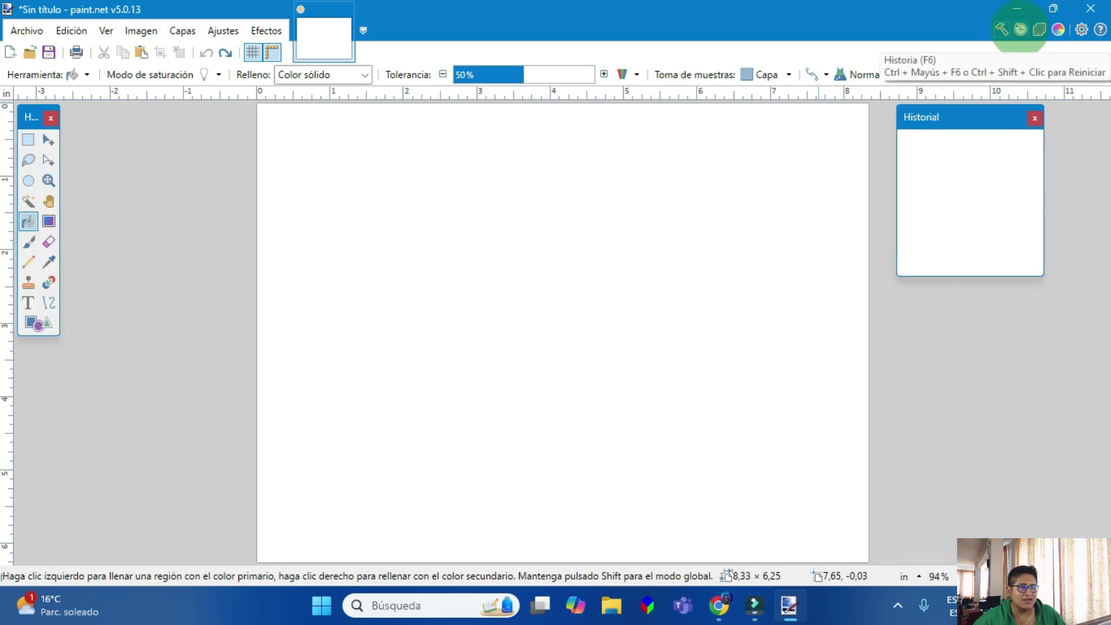
click(1040, 29)
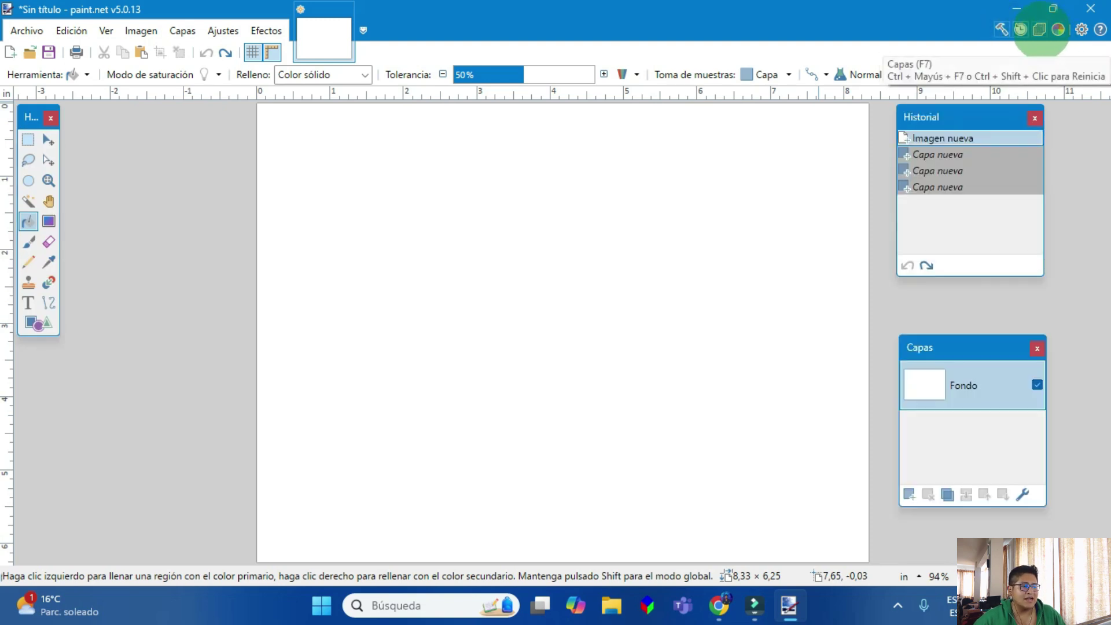
click(1058, 29)
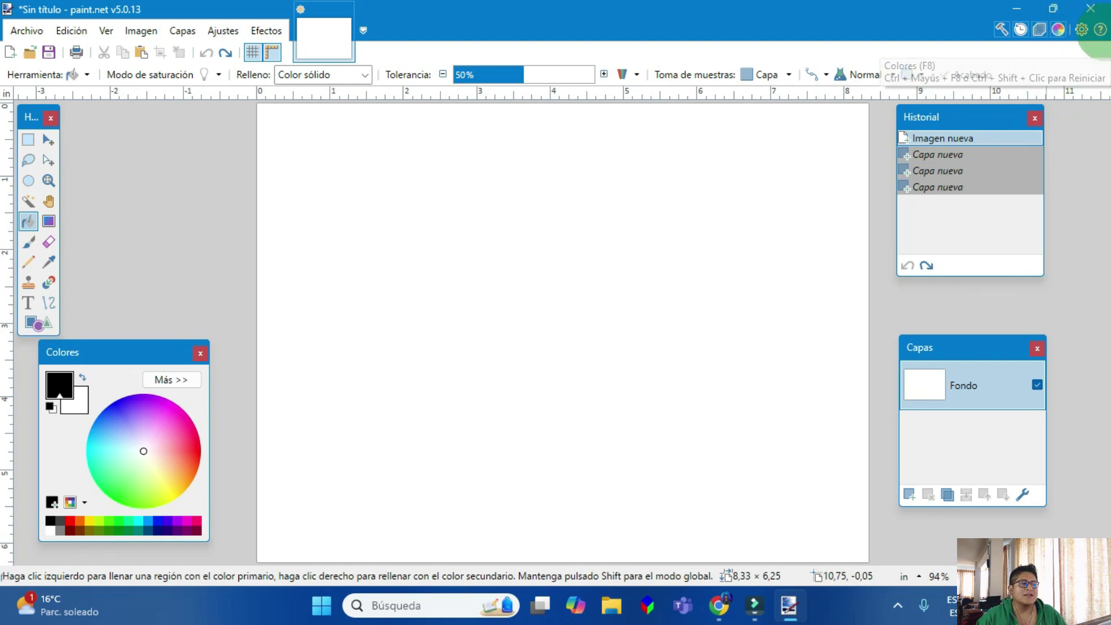
Step: Open the program settings to review the user interface options, and close them without changes
click(1081, 29)
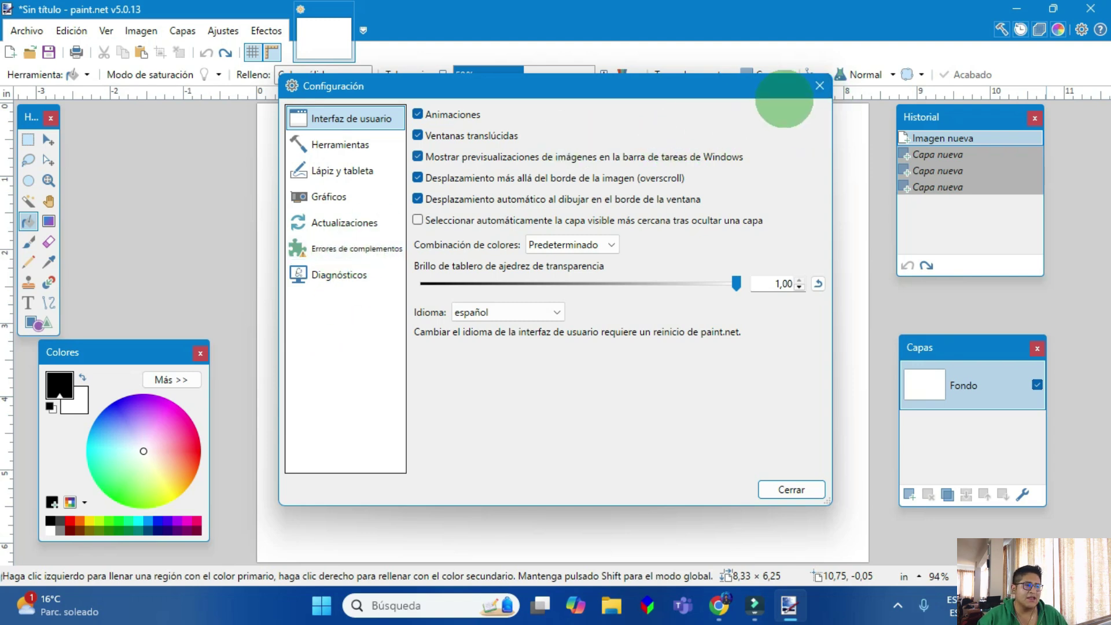
click(820, 87)
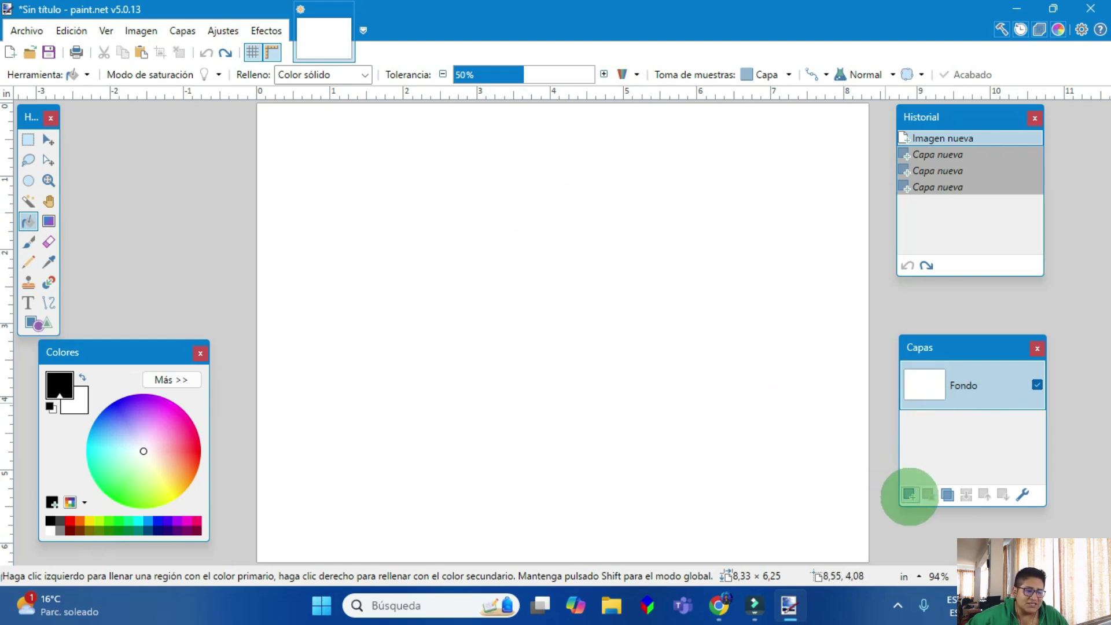
Step: Add two new layers above the Fondo layer
click(910, 495)
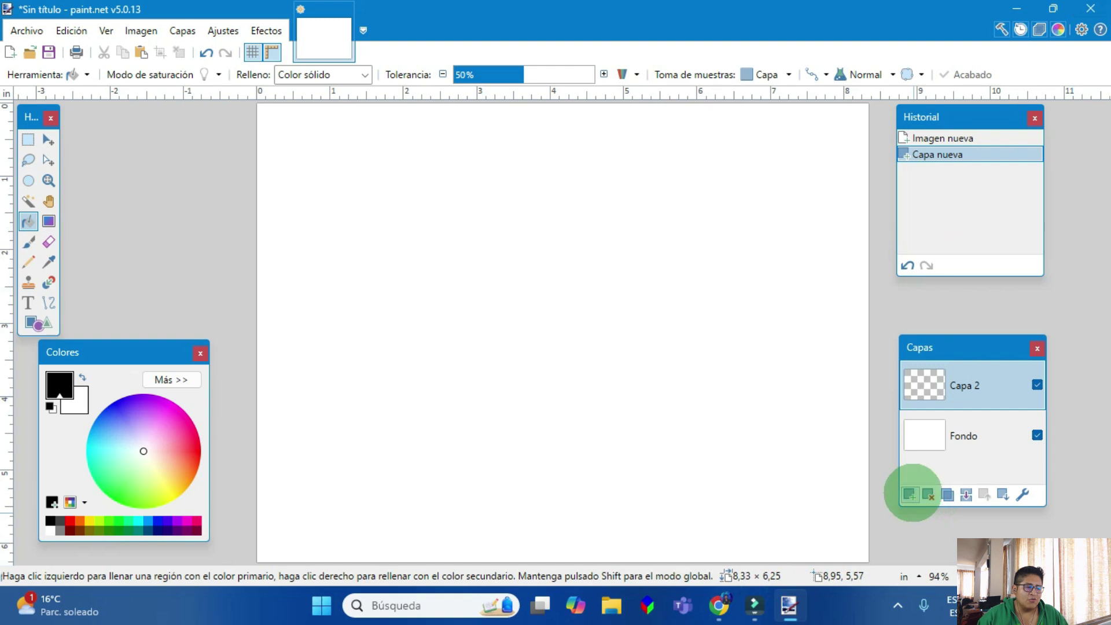
click(910, 495)
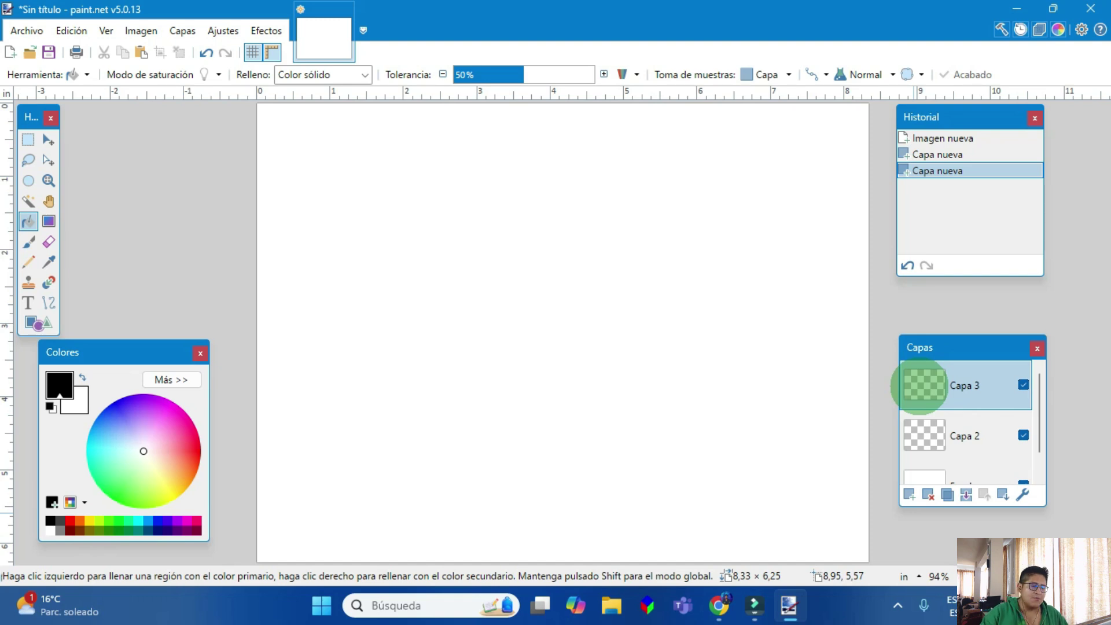
Step: Hide the Fondo layer, toggle the visibility of Capa 3 off and on, and show Fondo again
scroll(1022, 409, down, 1)
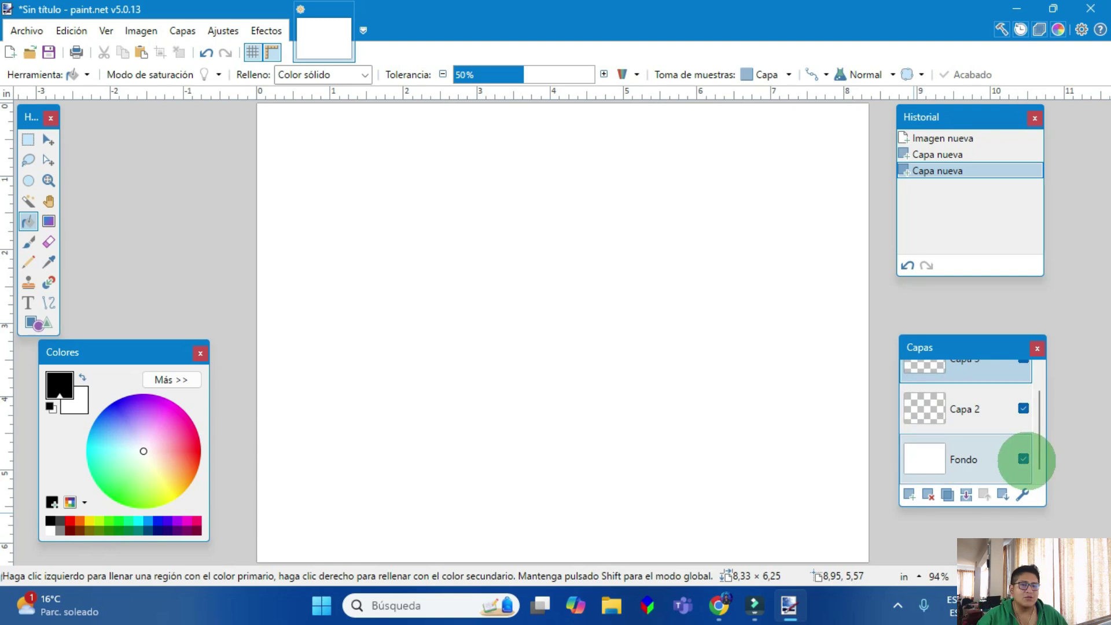
click(1023, 459)
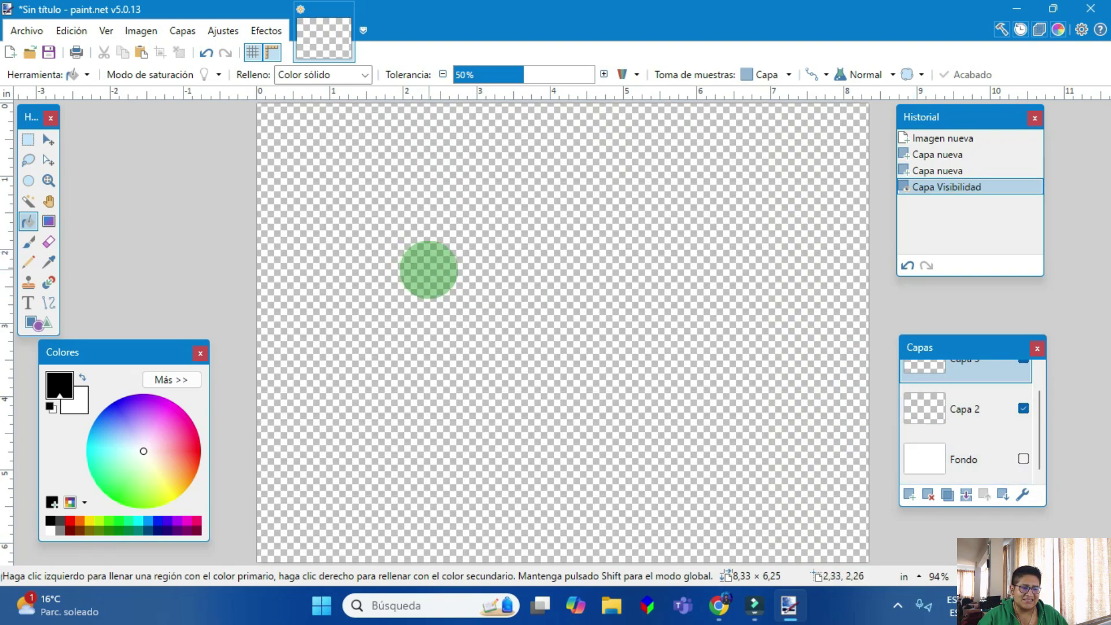
scroll(931, 433, up, 1)
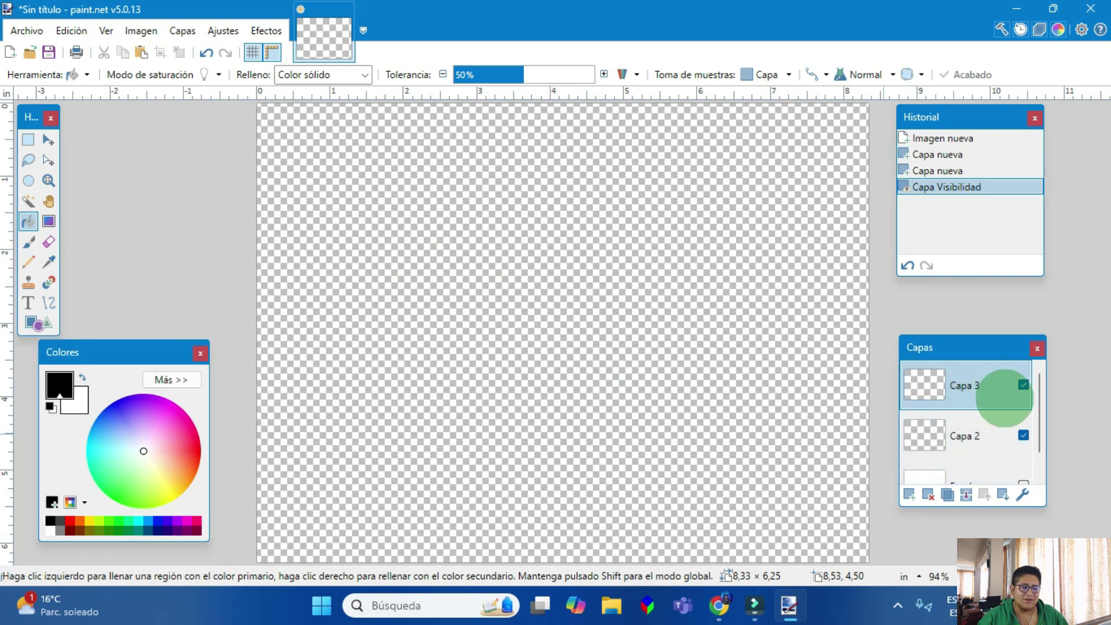
click(1023, 385)
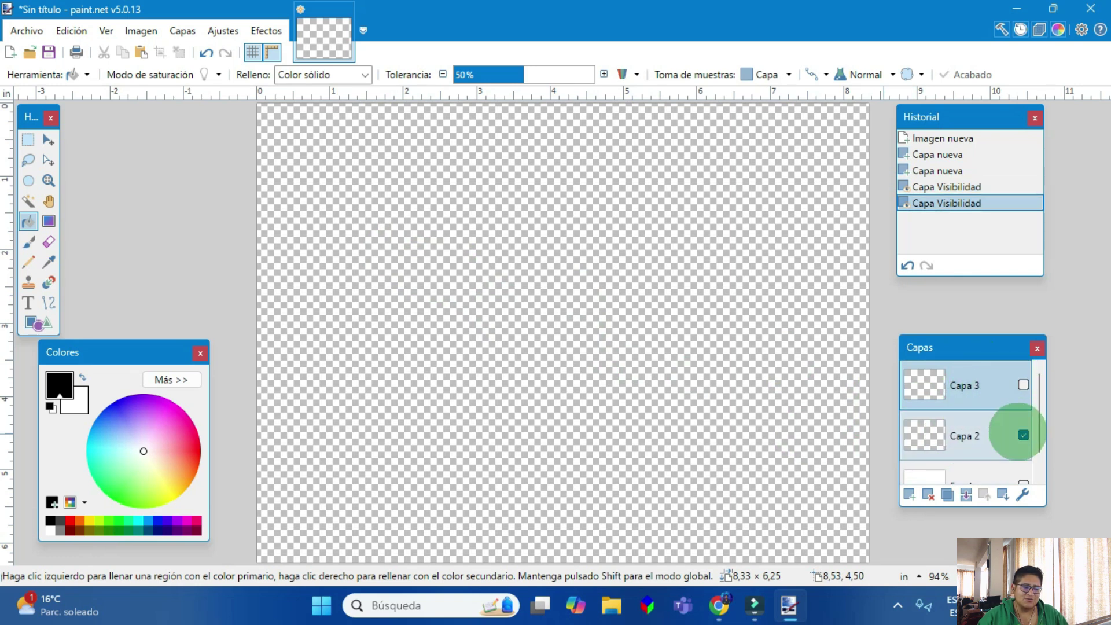
click(1024, 385)
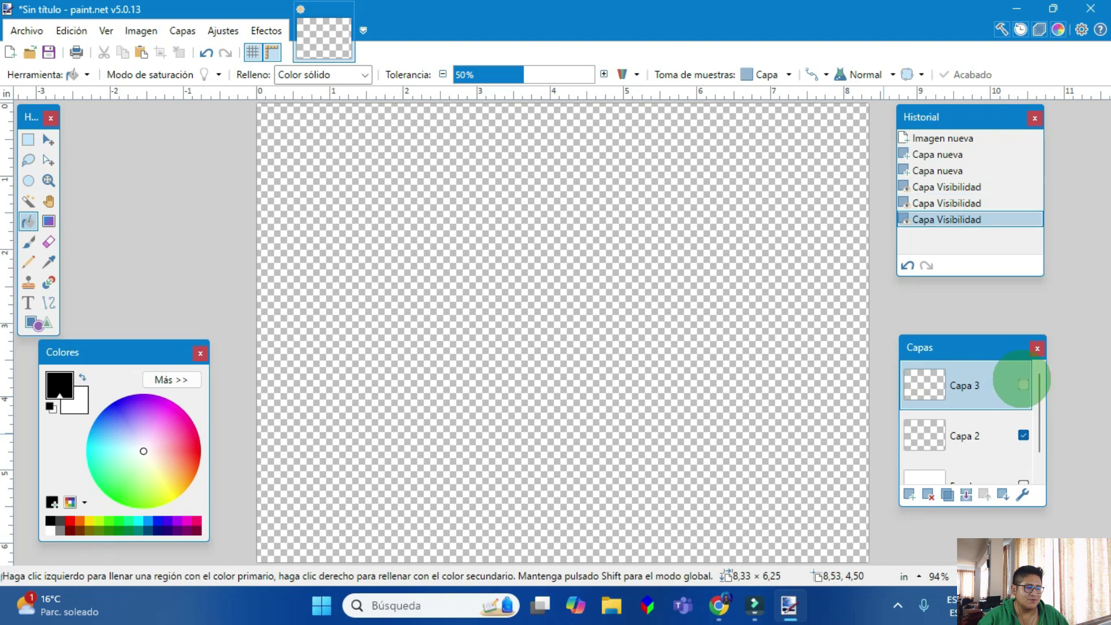
scroll(1023, 389, down, 1)
click(1024, 458)
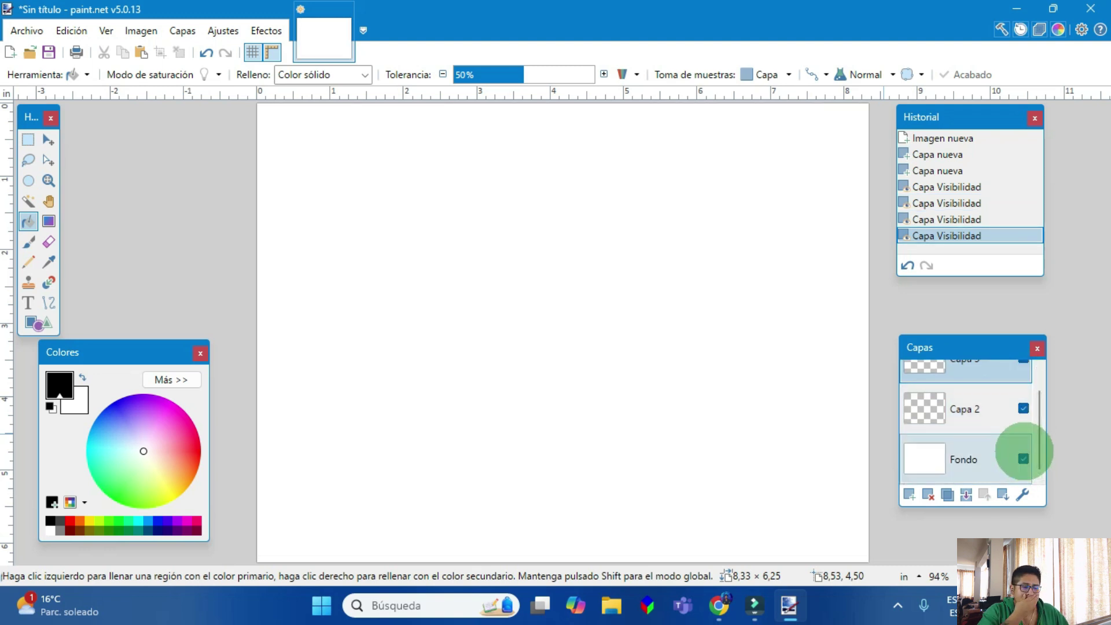
Step: Make Capa 2 the active layer, and switch to Chrome to search Google Images for "imagen perritos" in a new tab
click(973, 408)
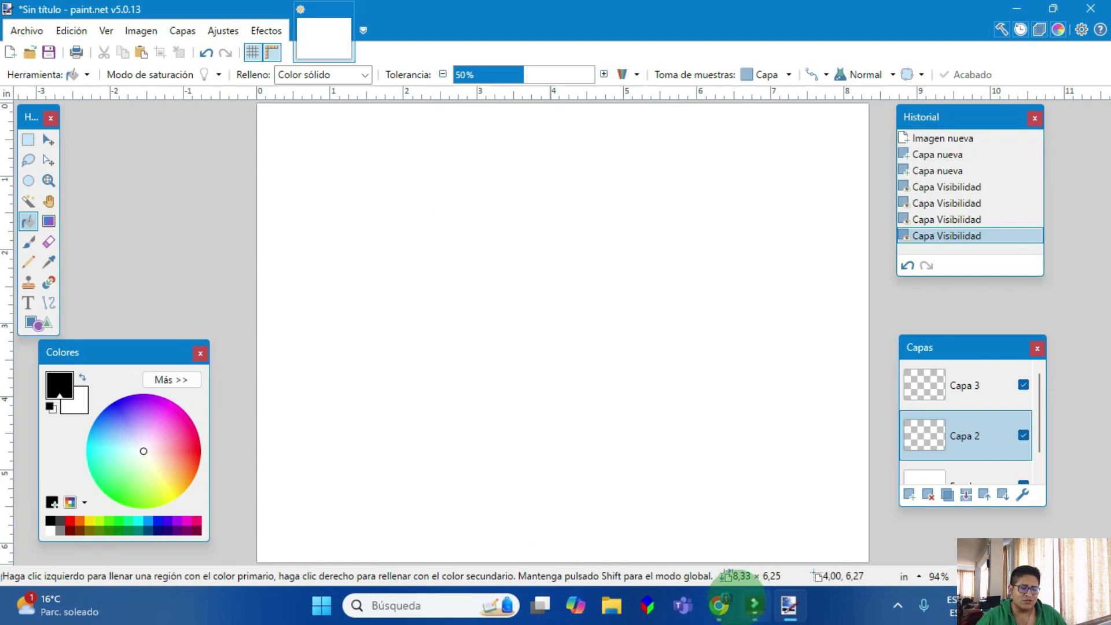
click(719, 606)
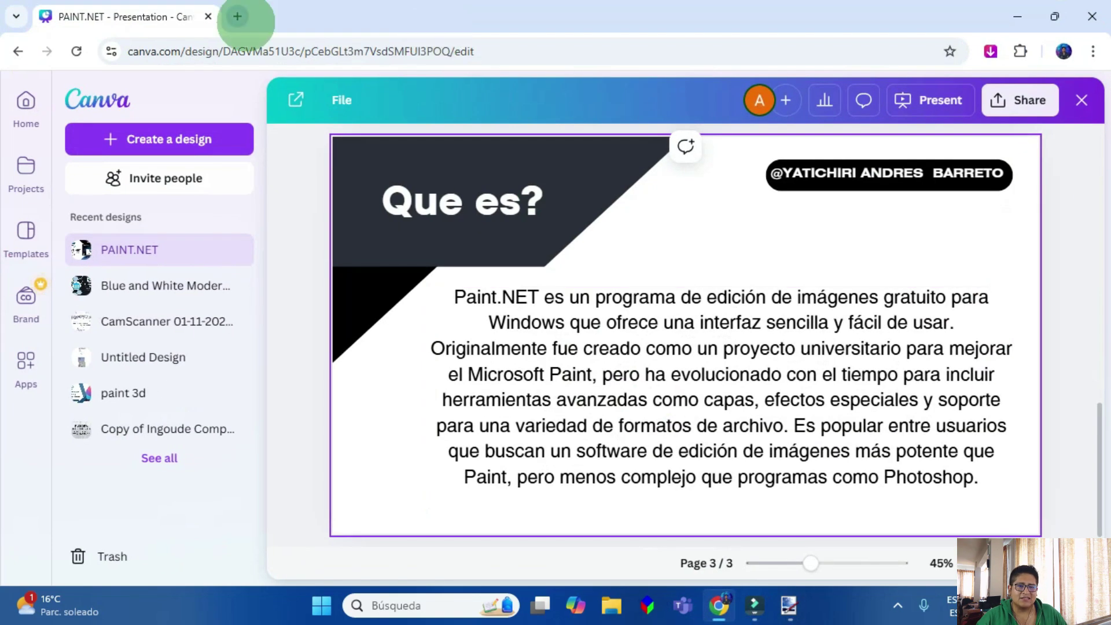
click(238, 17)
text(imag)
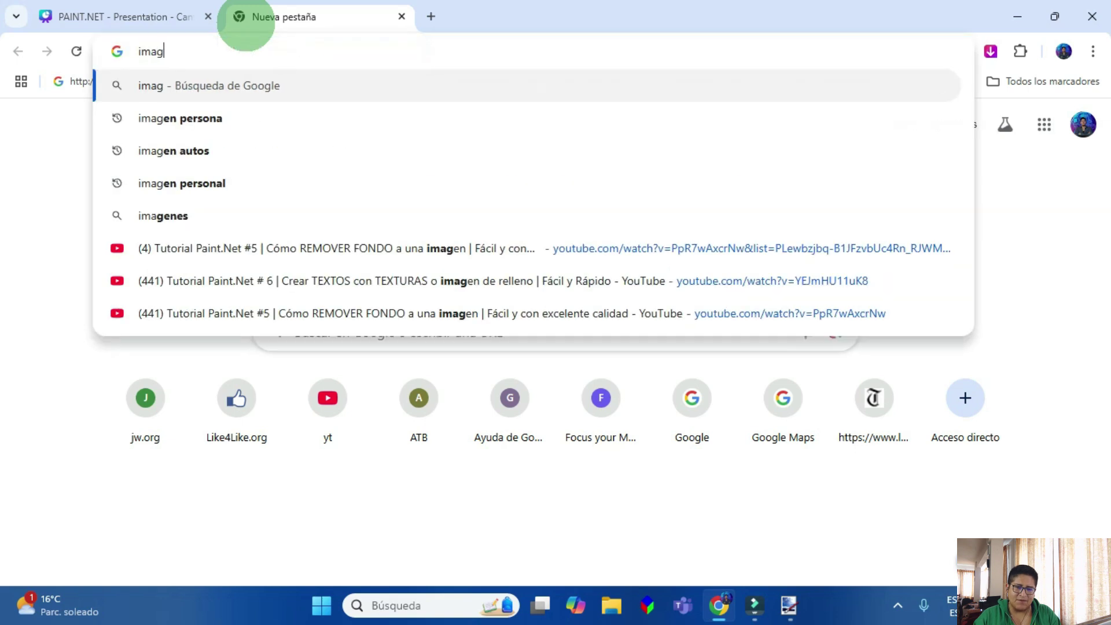
text(en per)
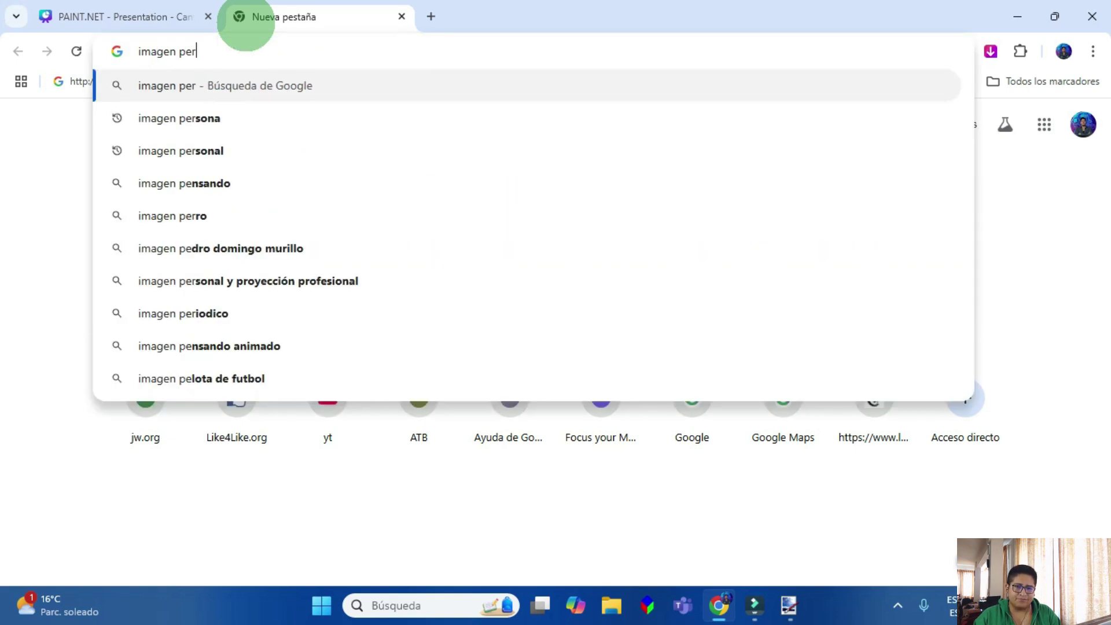
text(ritos)
key(Return)
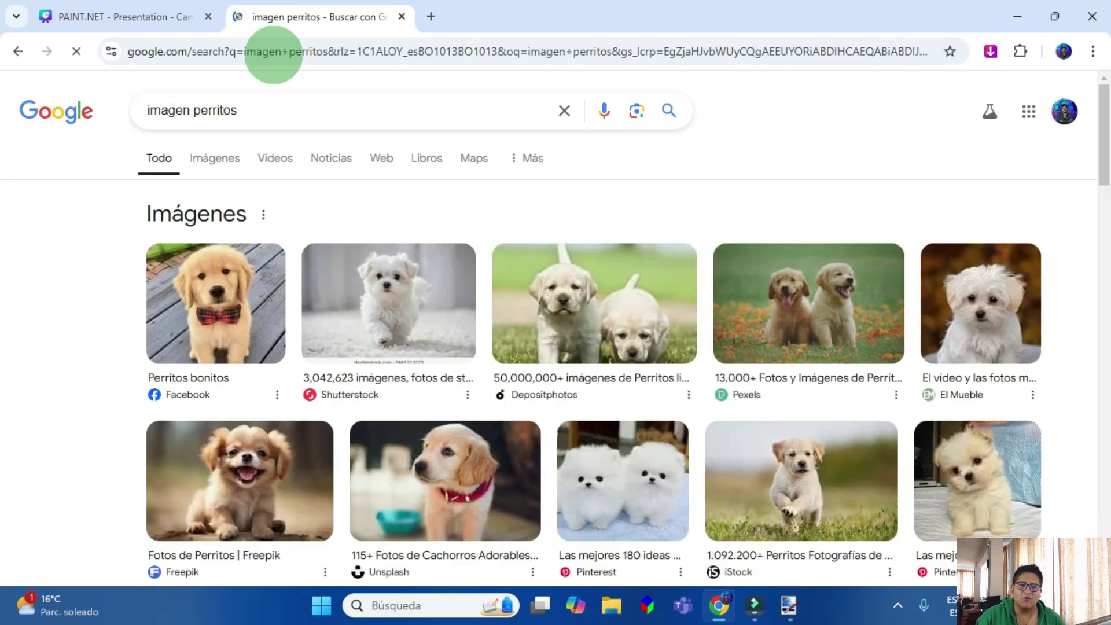
click(207, 156)
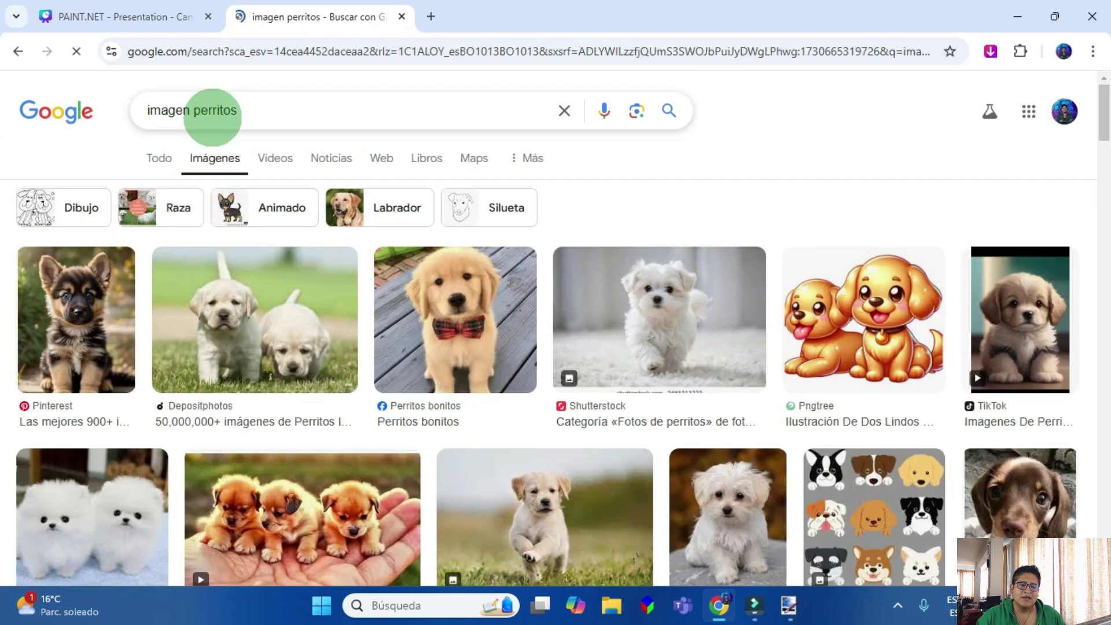
Step: Preview the TikTok puppy picture from the image results and save it in Descargas as the JPEG file images (7)
scroll(390, 308, down, 1)
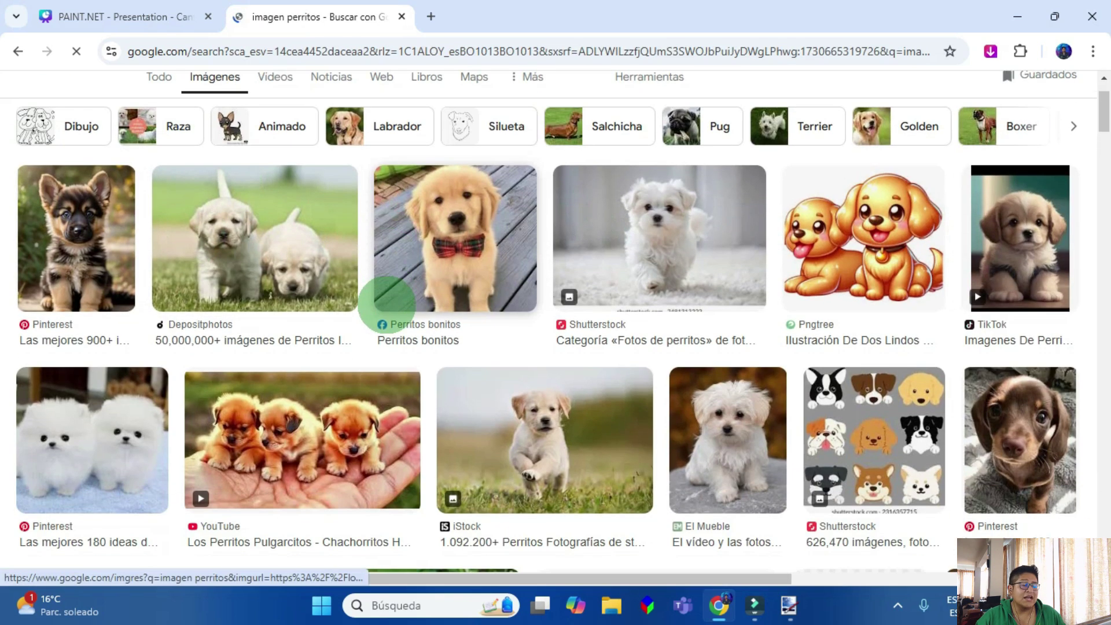
click(511, 426)
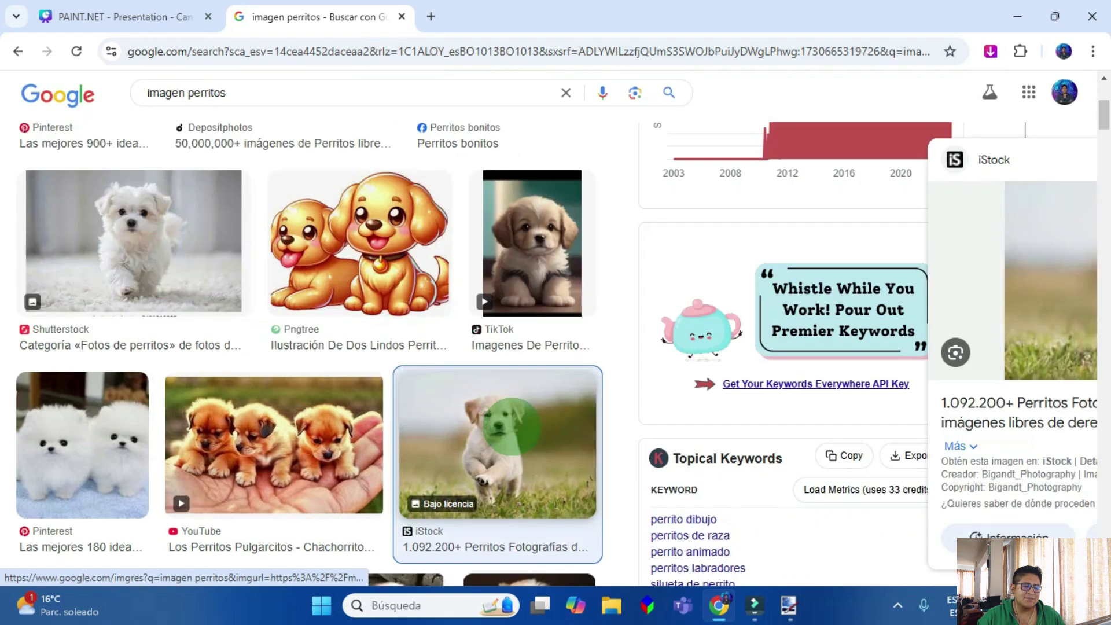
click(789, 278)
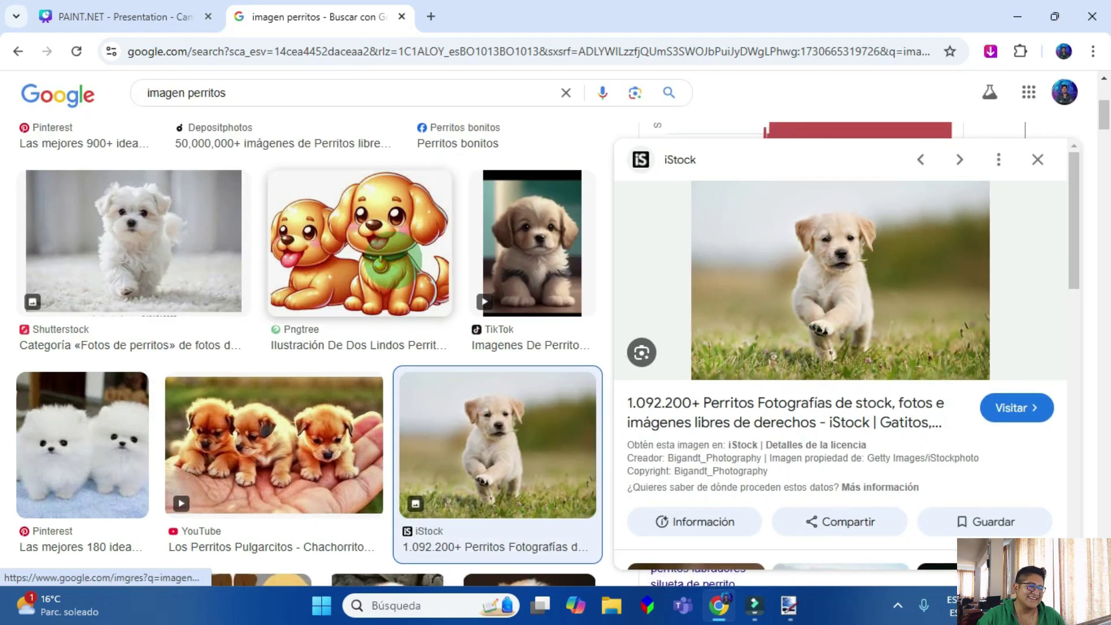
click(492, 251)
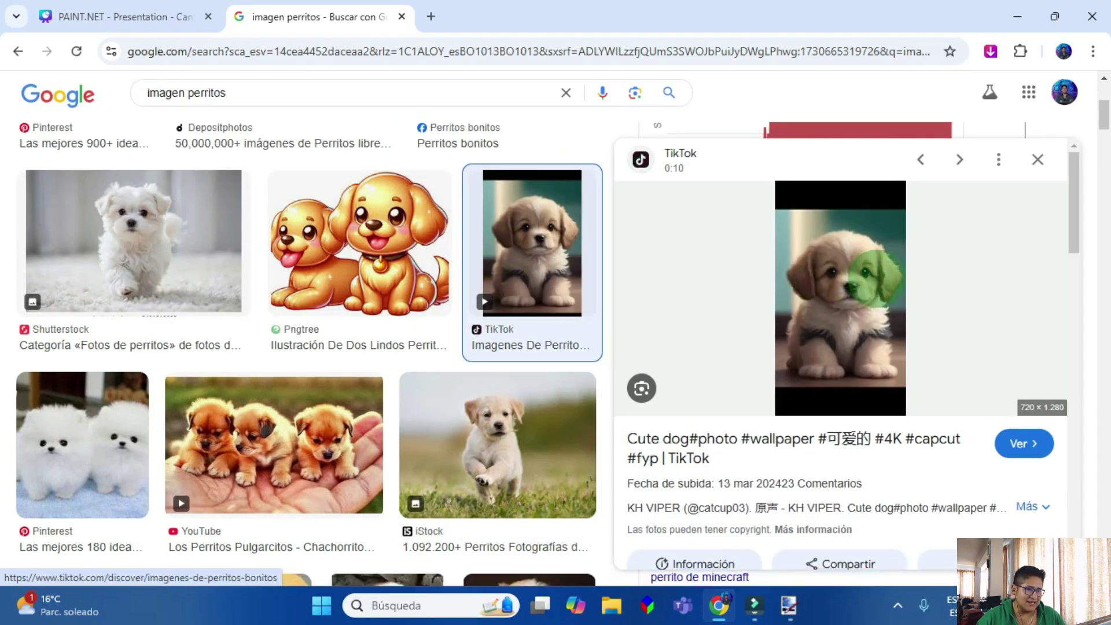
right_click(877, 279)
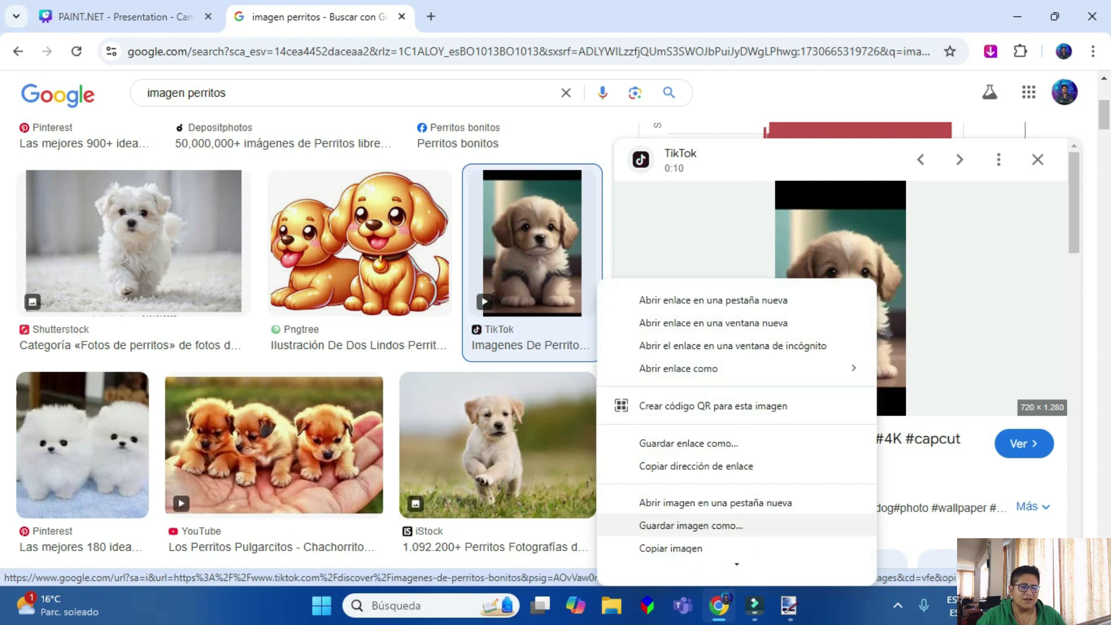
click(717, 525)
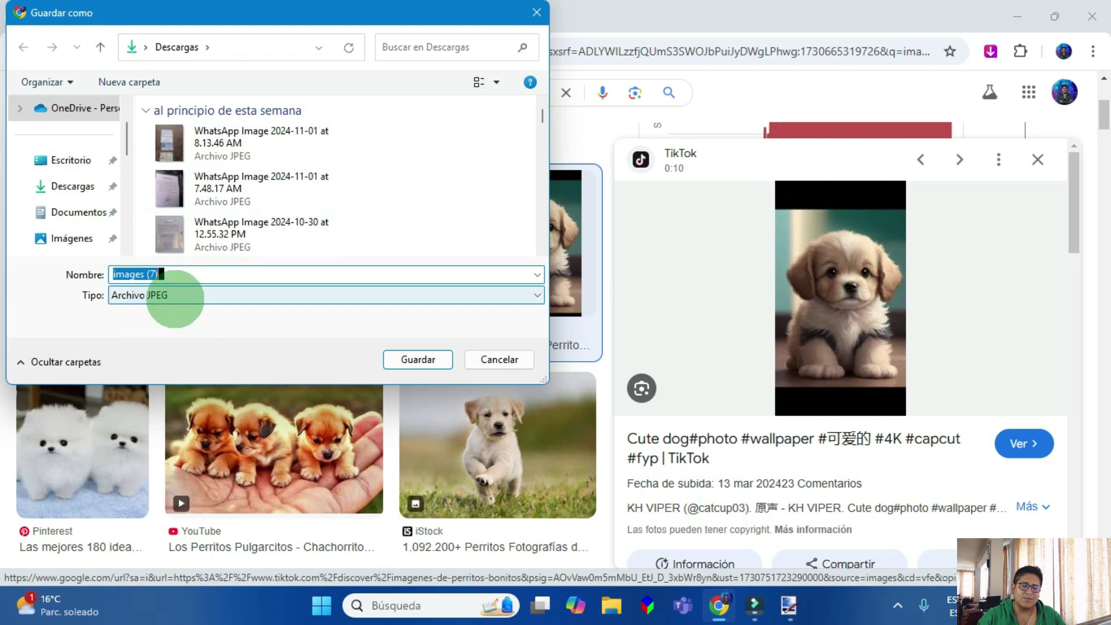
click(72, 186)
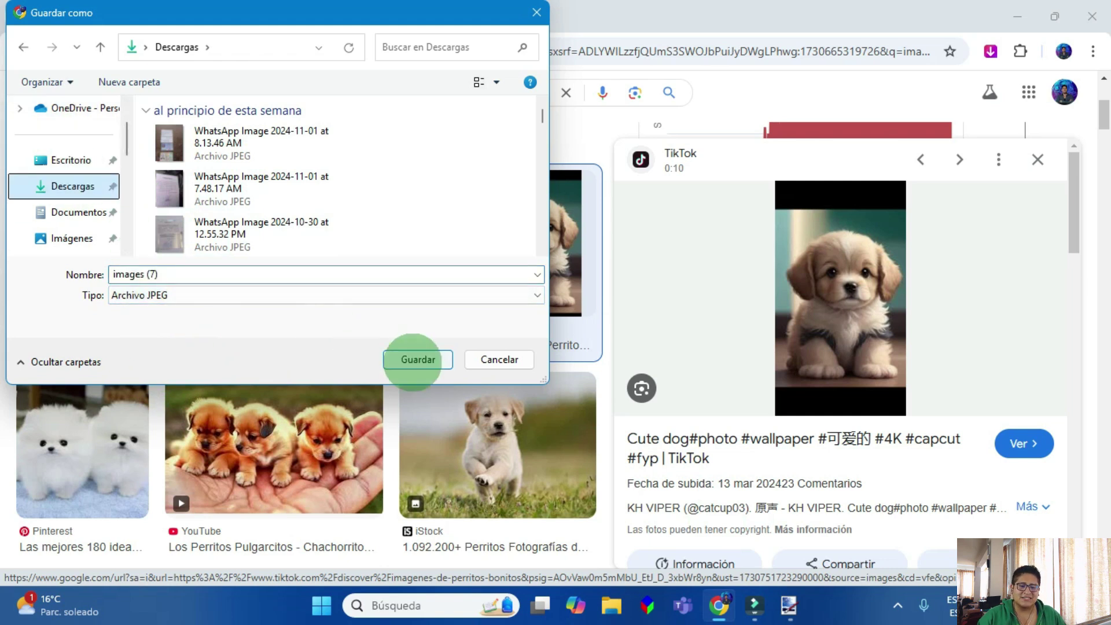
click(418, 360)
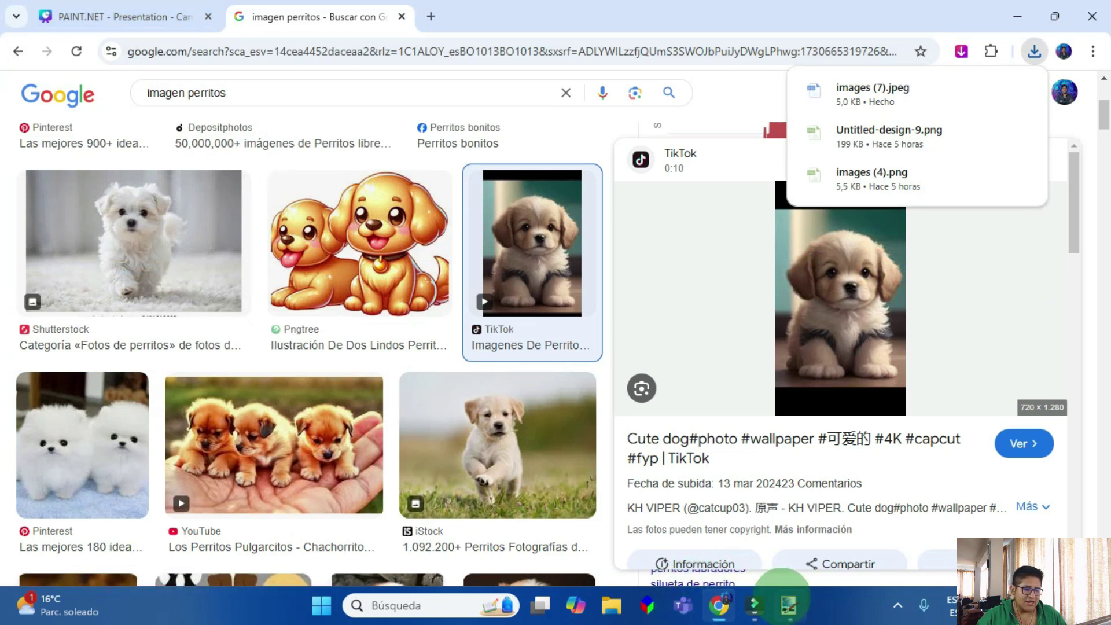
Step: Switch back to paint.net and open the images (7) picture from the Descargas folder
click(789, 606)
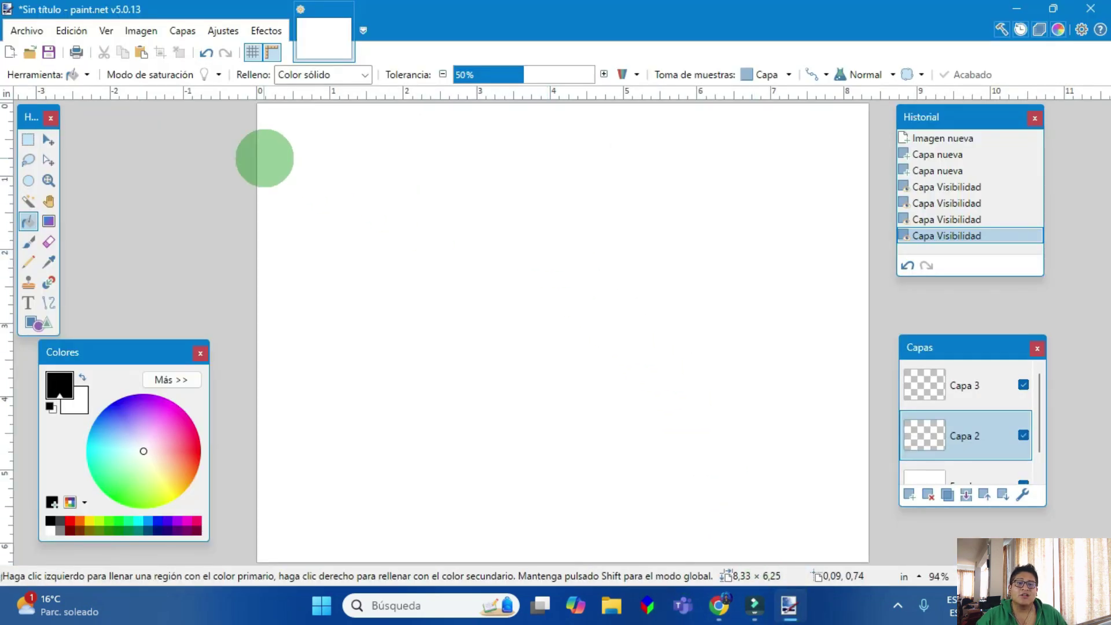
click(26, 31)
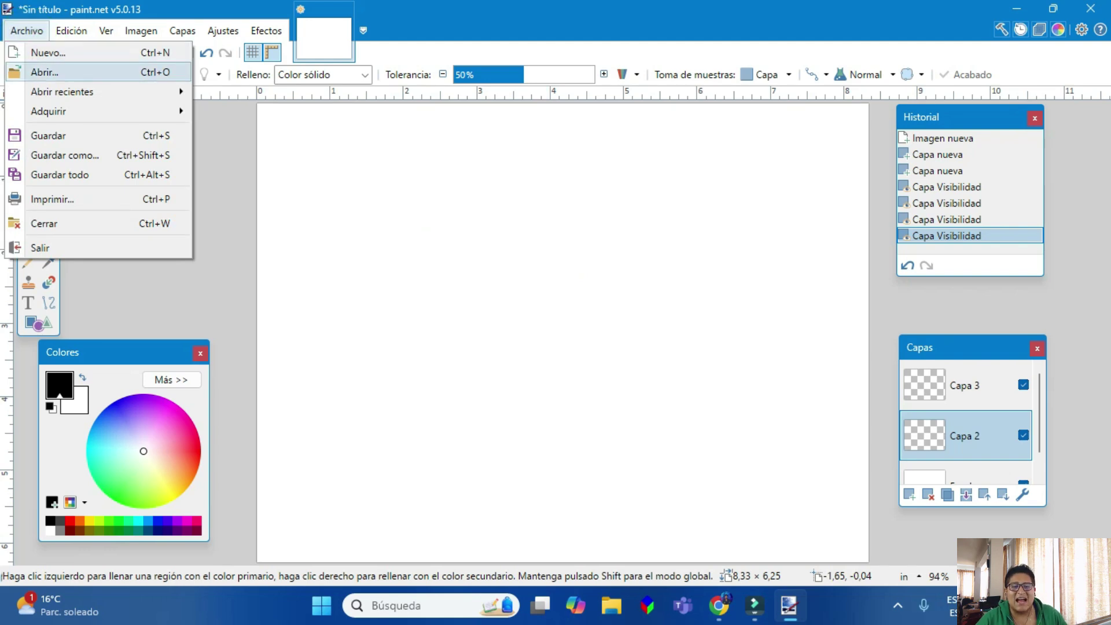
click(62, 73)
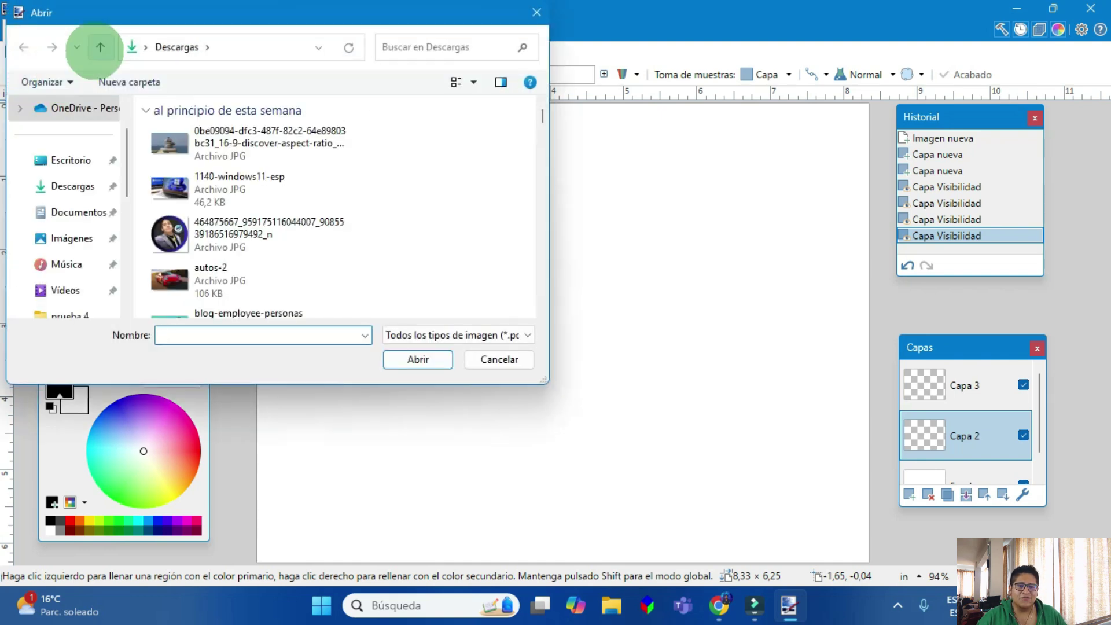
click(171, 143)
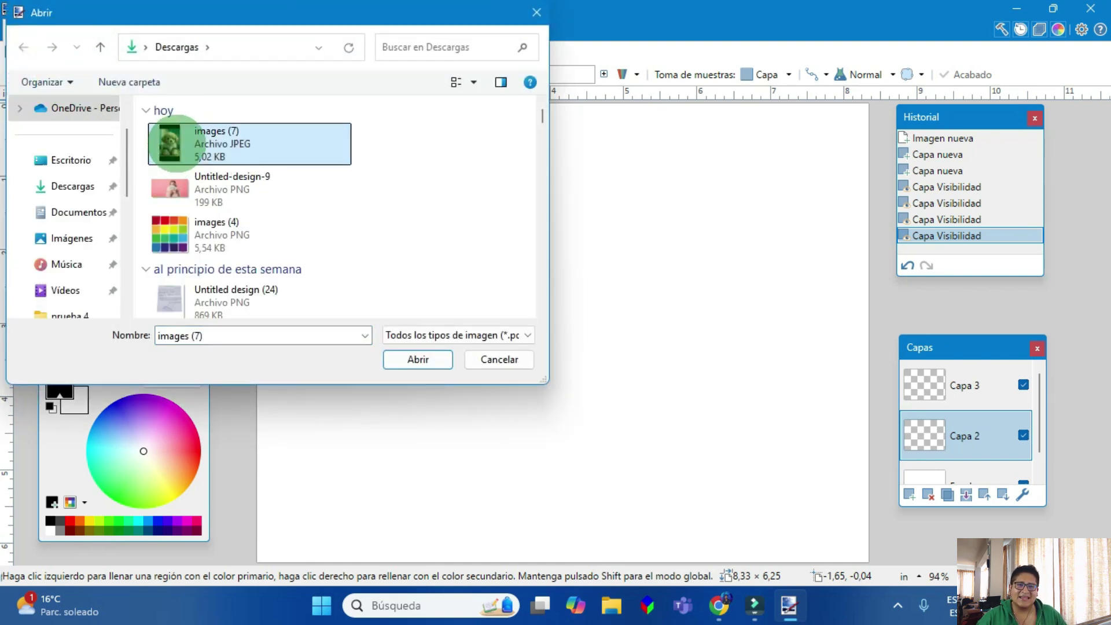
click(63, 186)
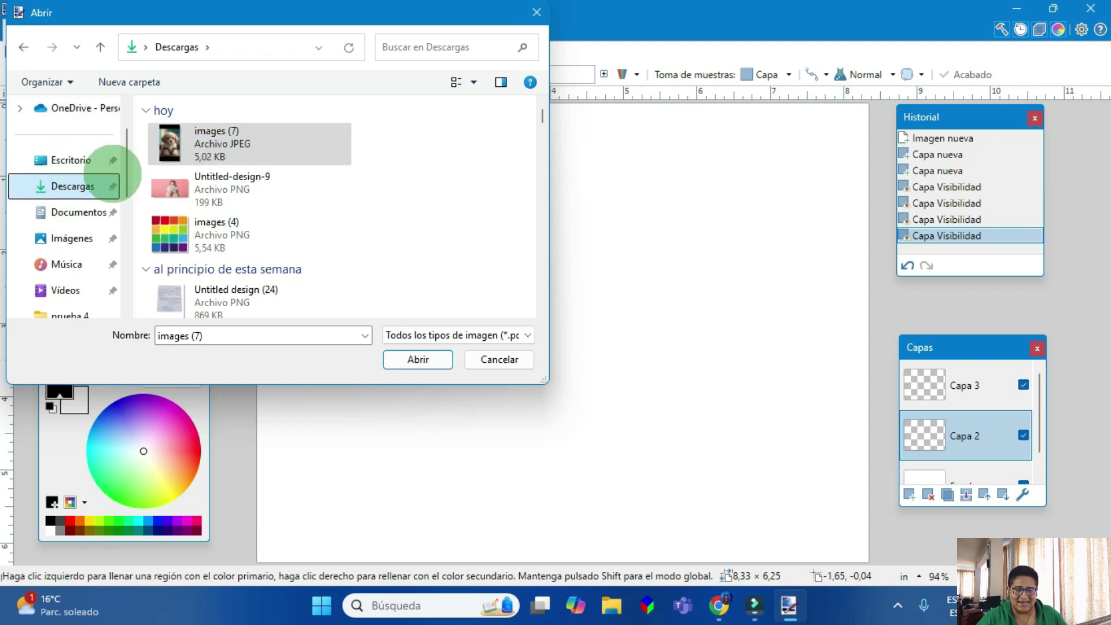
click(191, 144)
click(417, 360)
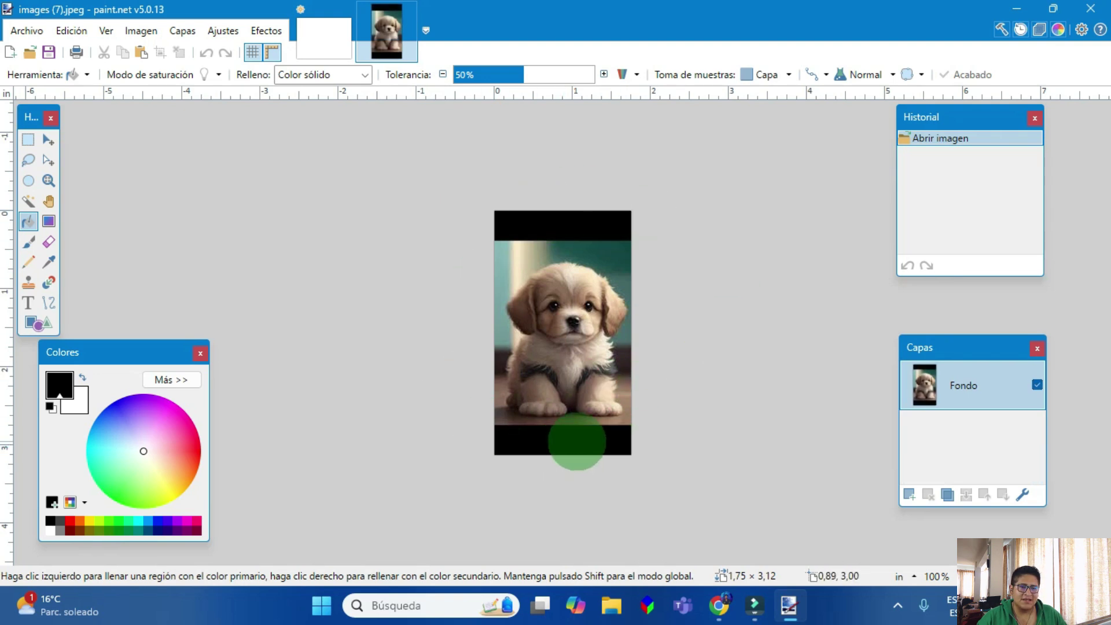
Step: Switch repeatedly between the blank untitled image and the puppy image to compare them, ending on the untitled one
mouse_move(385, 53)
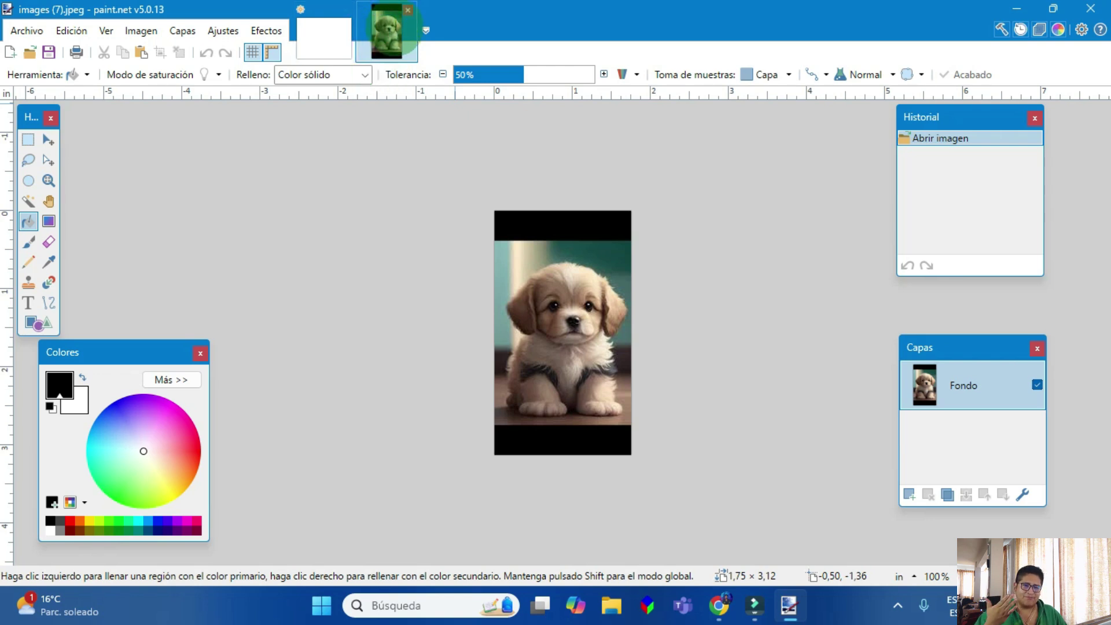
click(354, 40)
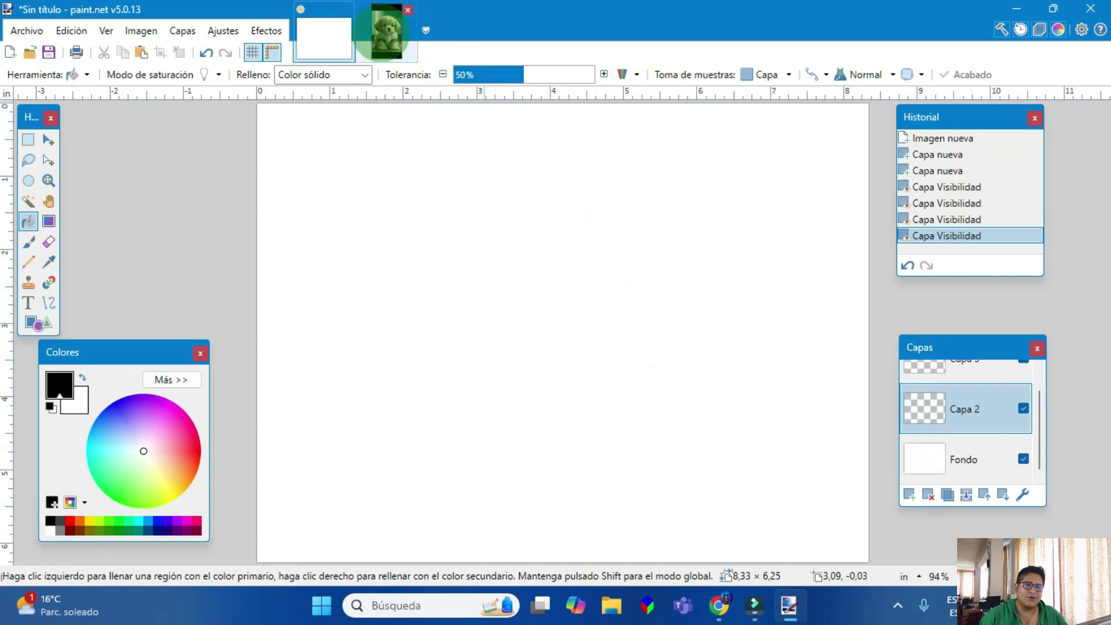
click(384, 31)
click(296, 26)
click(388, 29)
click(324, 31)
click(379, 32)
click(324, 32)
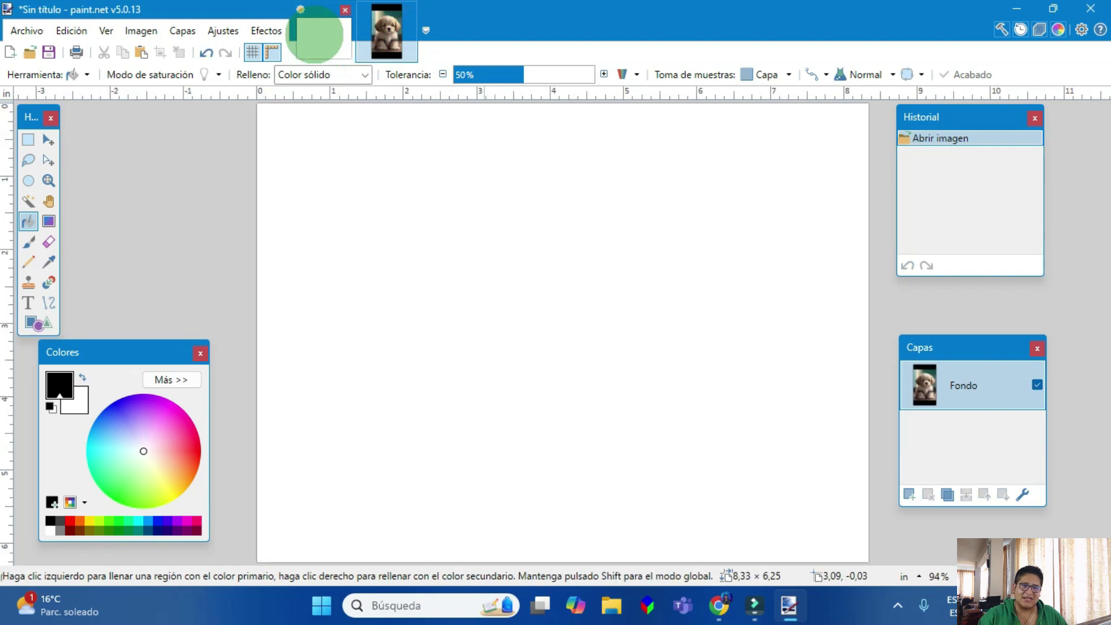
click(382, 31)
click(344, 29)
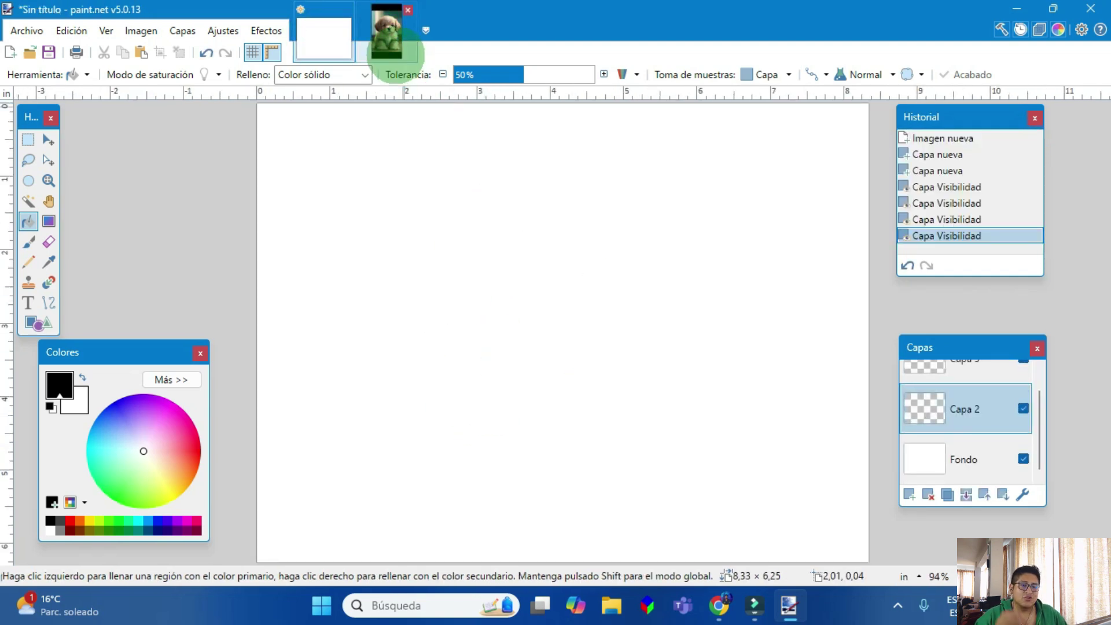
click(393, 51)
click(320, 31)
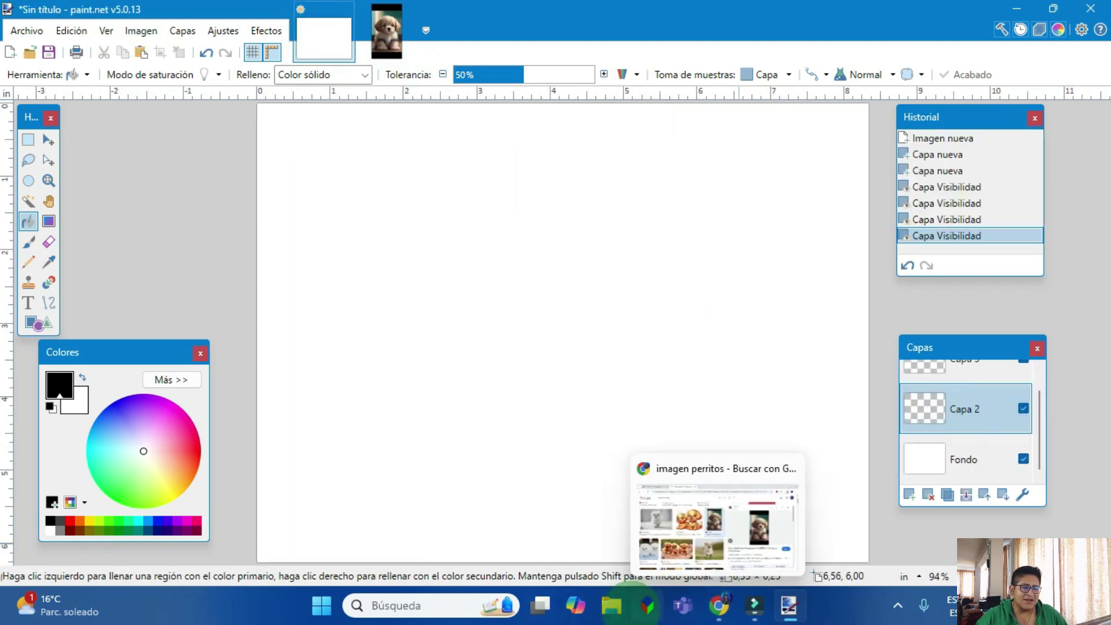
Step: Open File Explorer and copy the images (7) puppy file from the Descargas folder
key(super+e)
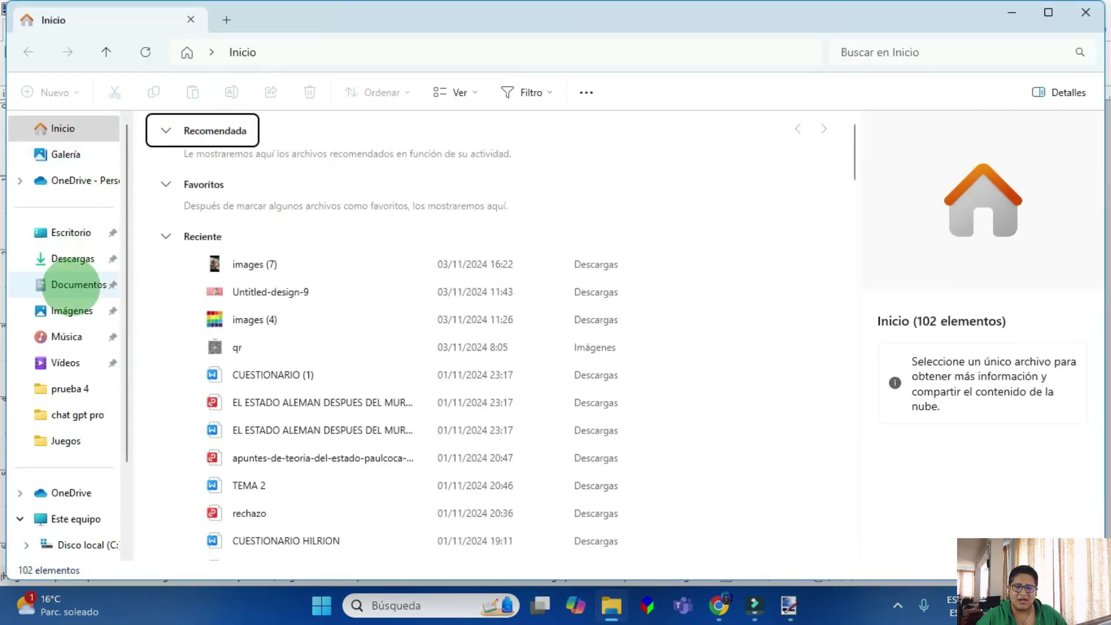
click(72, 258)
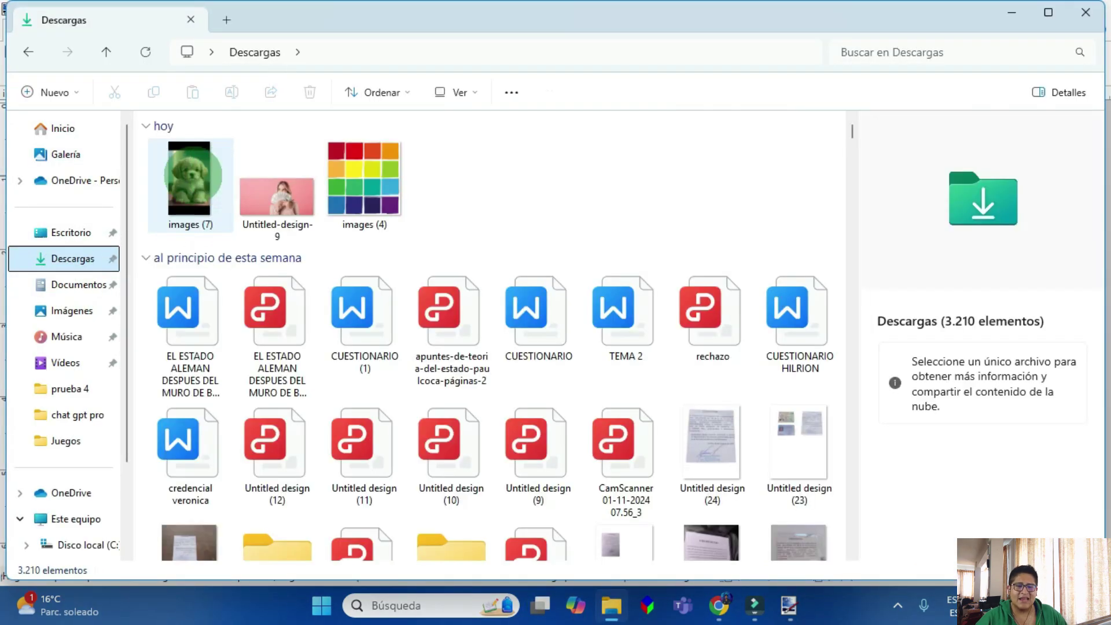
click(191, 172)
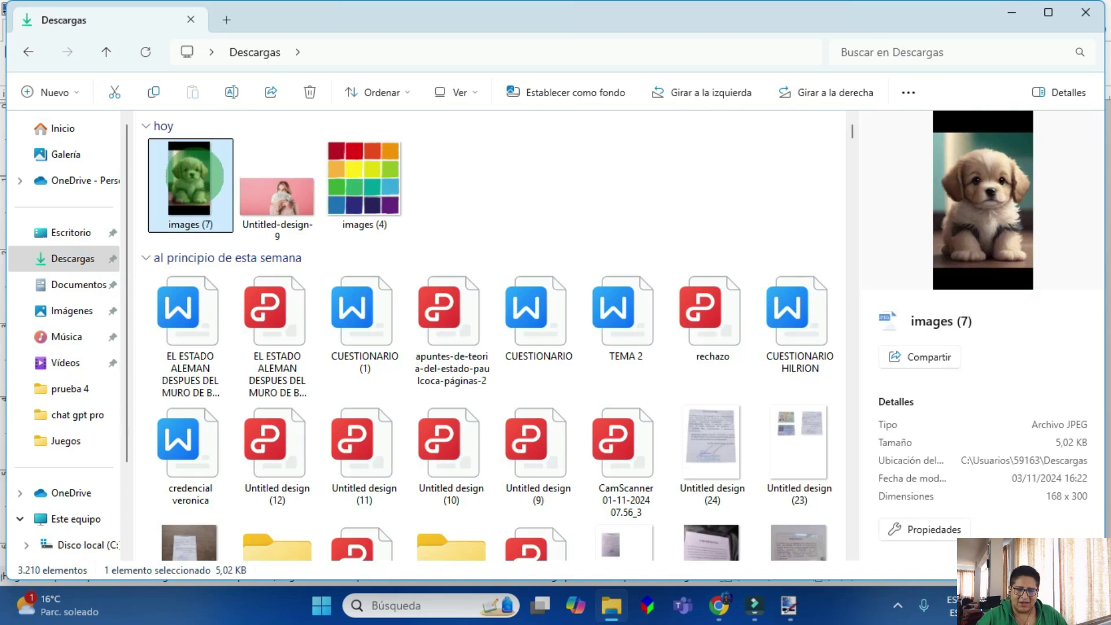
right_click(195, 177)
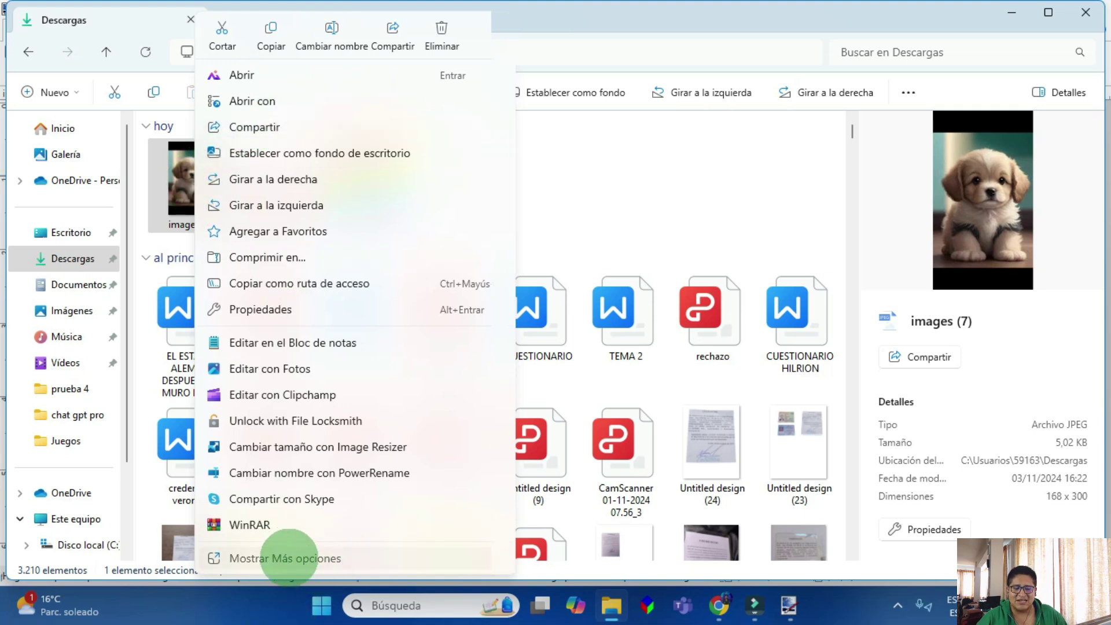
click(288, 558)
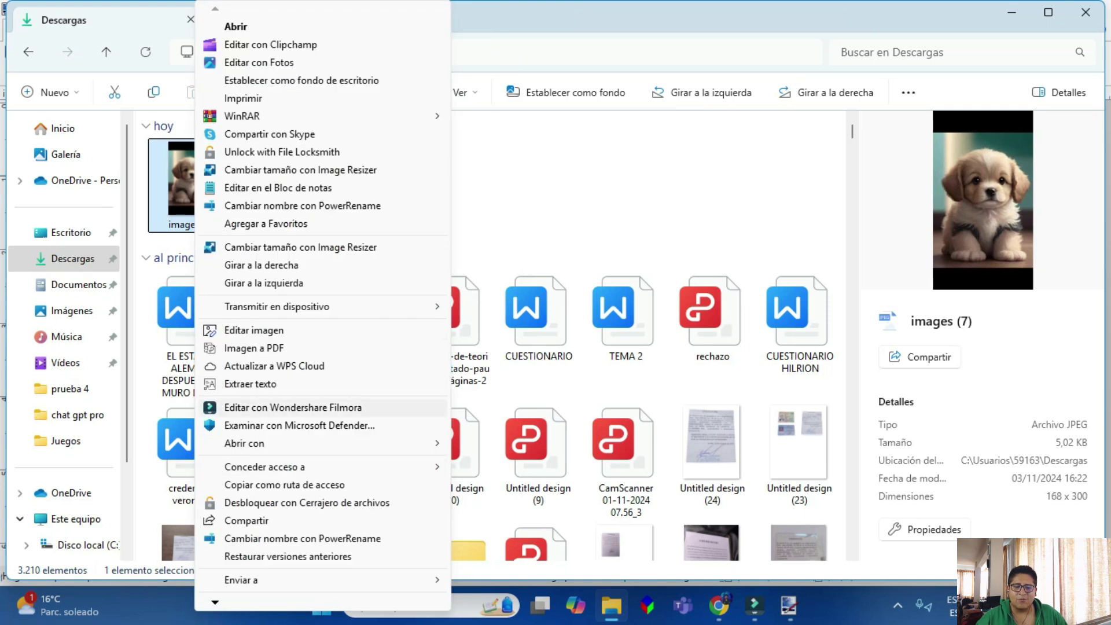
mouse_move(215, 602)
click(238, 491)
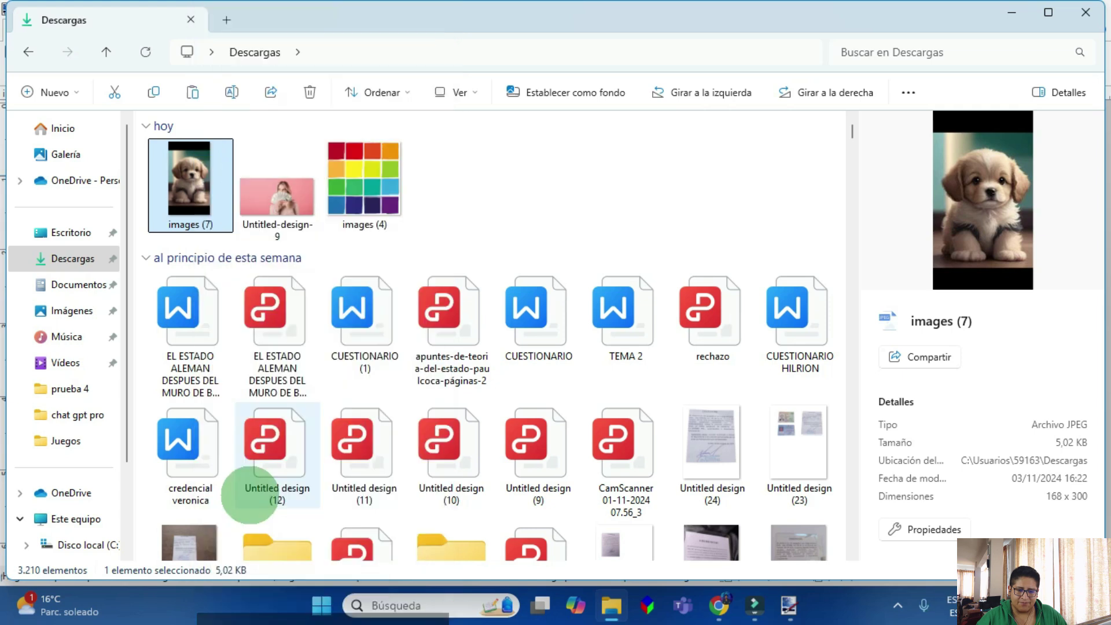
Step: Return to paint.net and bring the blank untitled image to the front
click(789, 603)
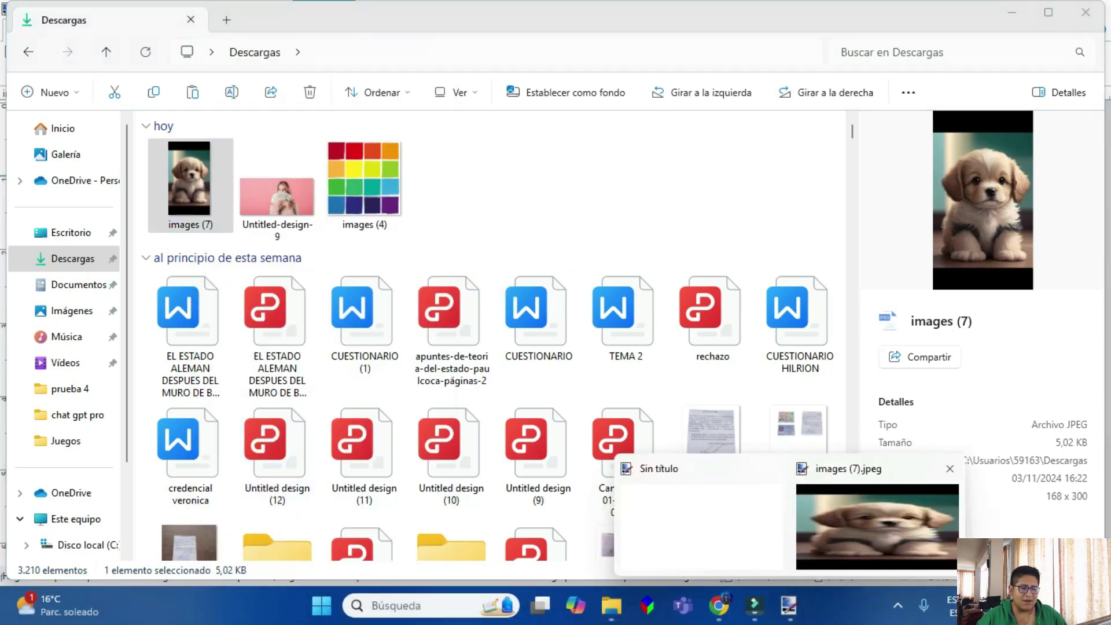
click(854, 508)
click(324, 38)
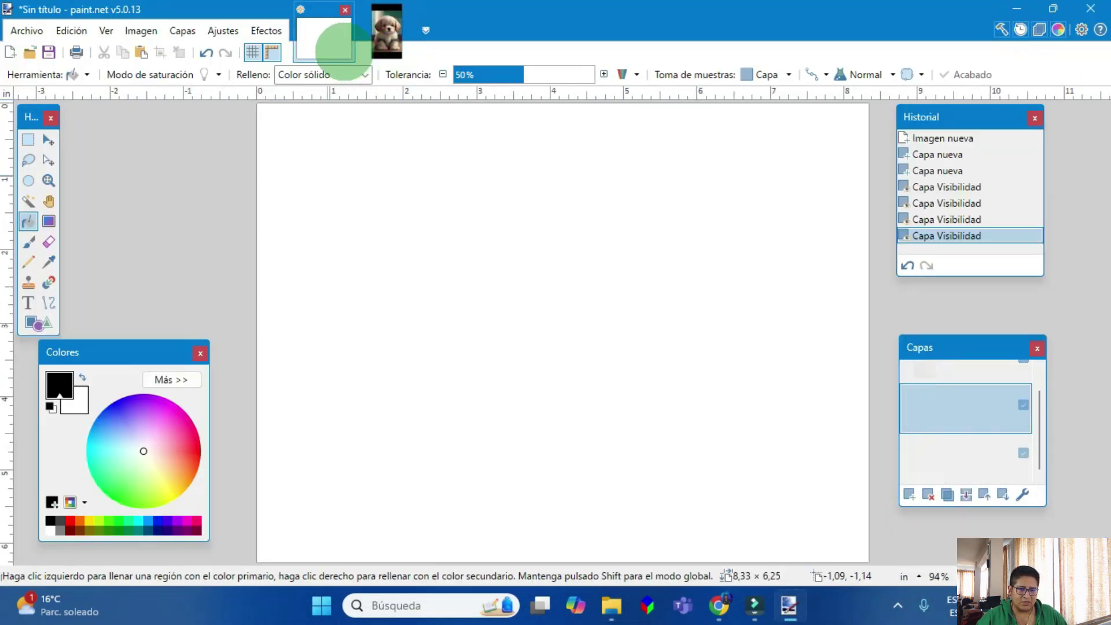
Step: Fill Capa 2 with white using the Paint Bucket, fill it a second time, and undo the last fill
click(528, 327)
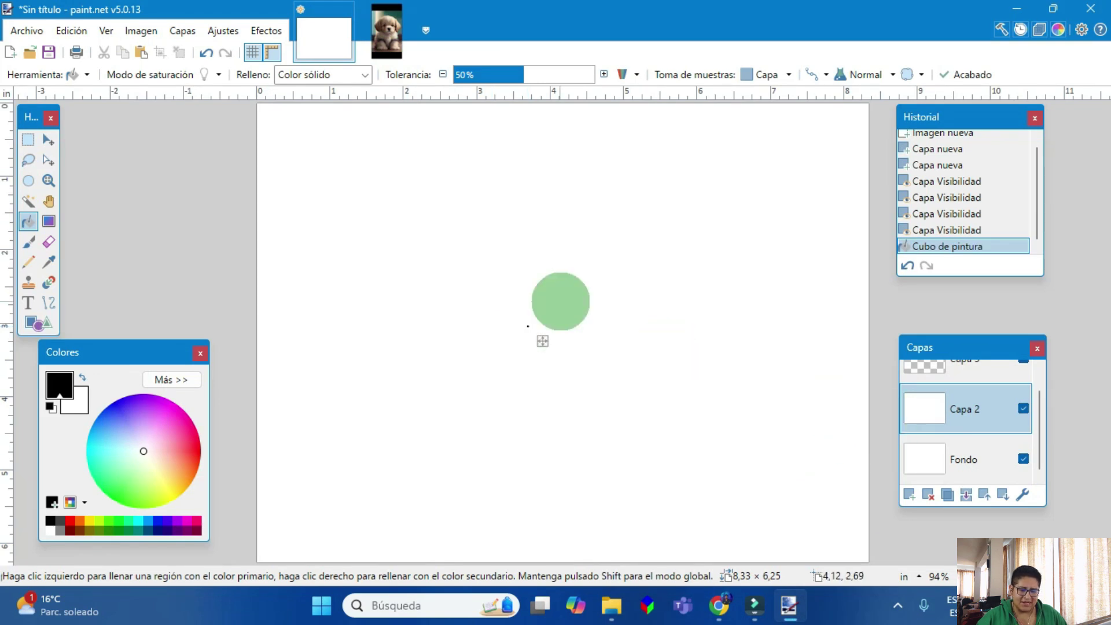
click(560, 301)
key(ctrl+z)
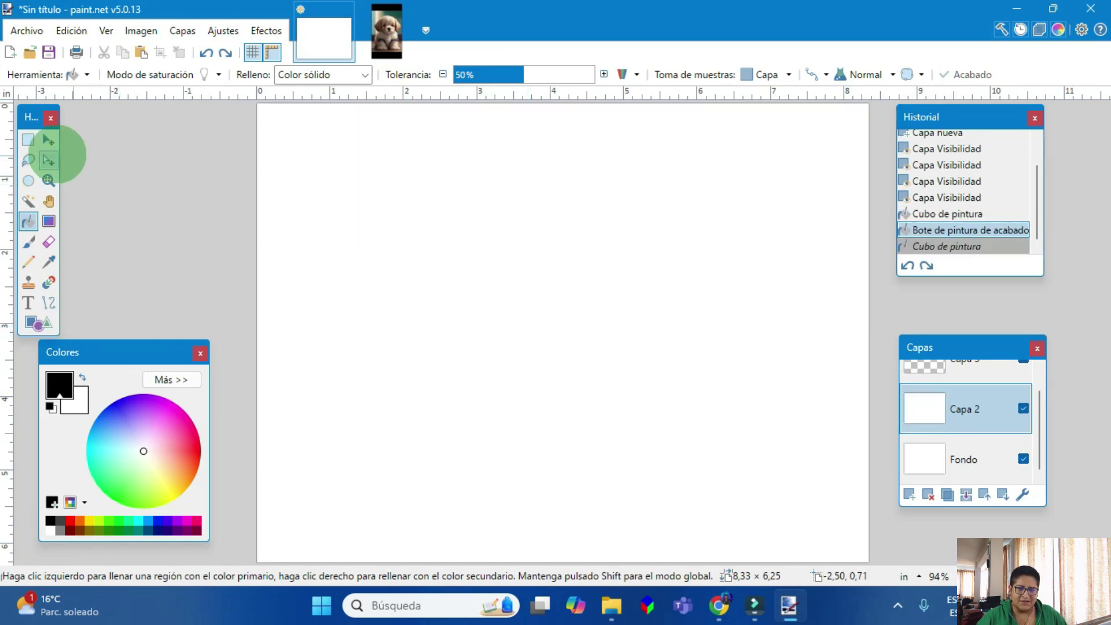
Step: Paste the copied puppy picture into Capa 2 and move it to the centre of the canvas
click(51, 159)
key(ctrl+v)
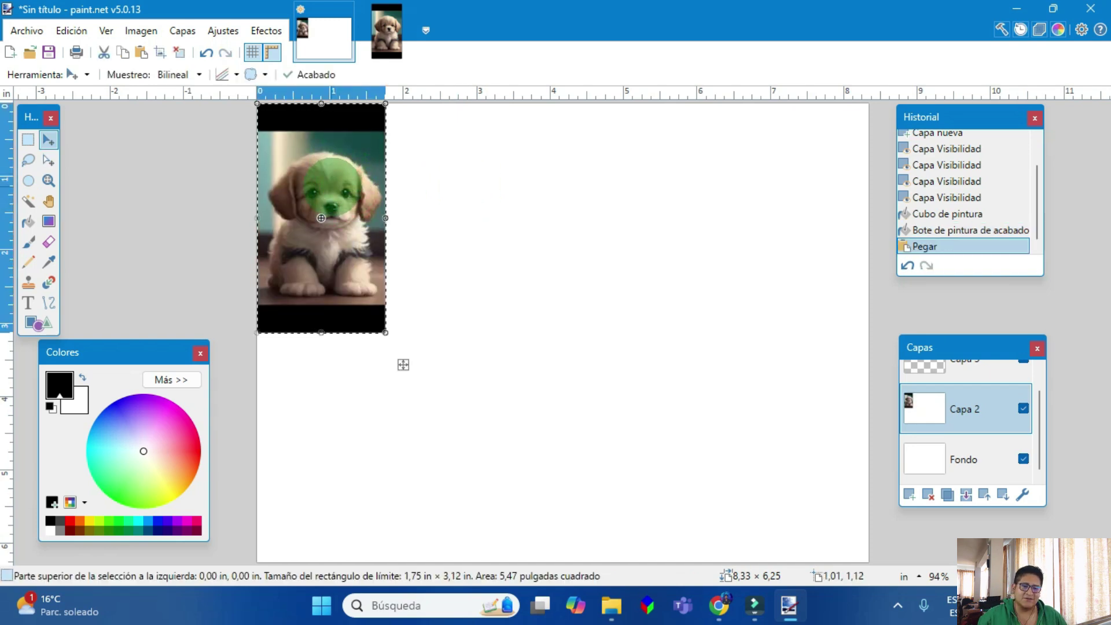
click(48, 140)
drag(404, 365, 643, 467)
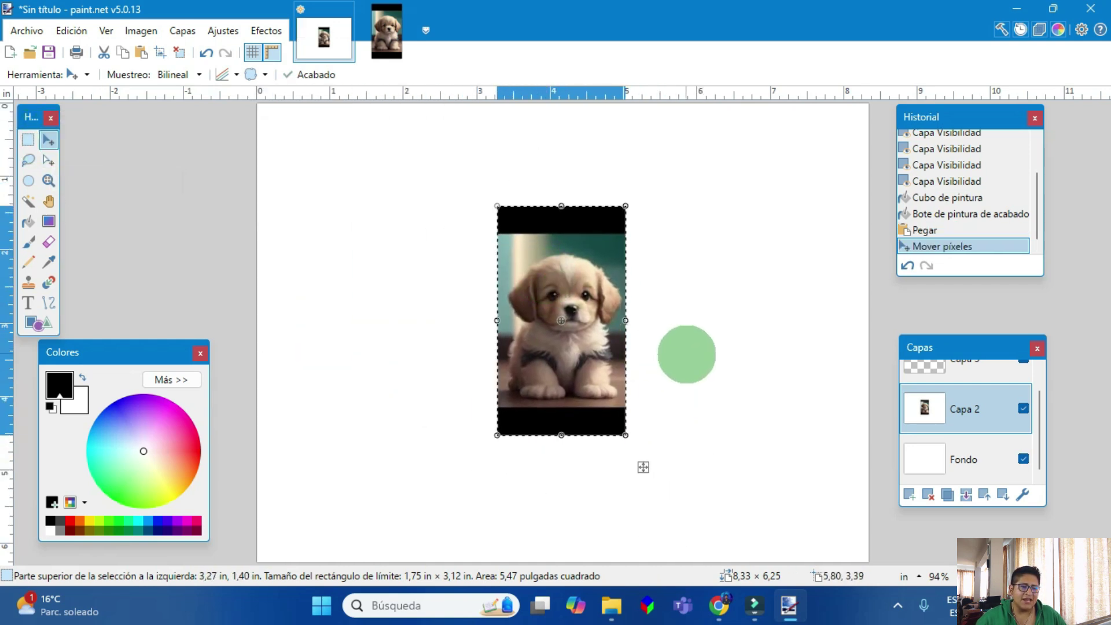
Step: Make Capa 3 the active layer, switch to File Explorer and copy the Untitled-design-9 file from the Descargas folder
scroll(938, 402, up, 1)
click(976, 385)
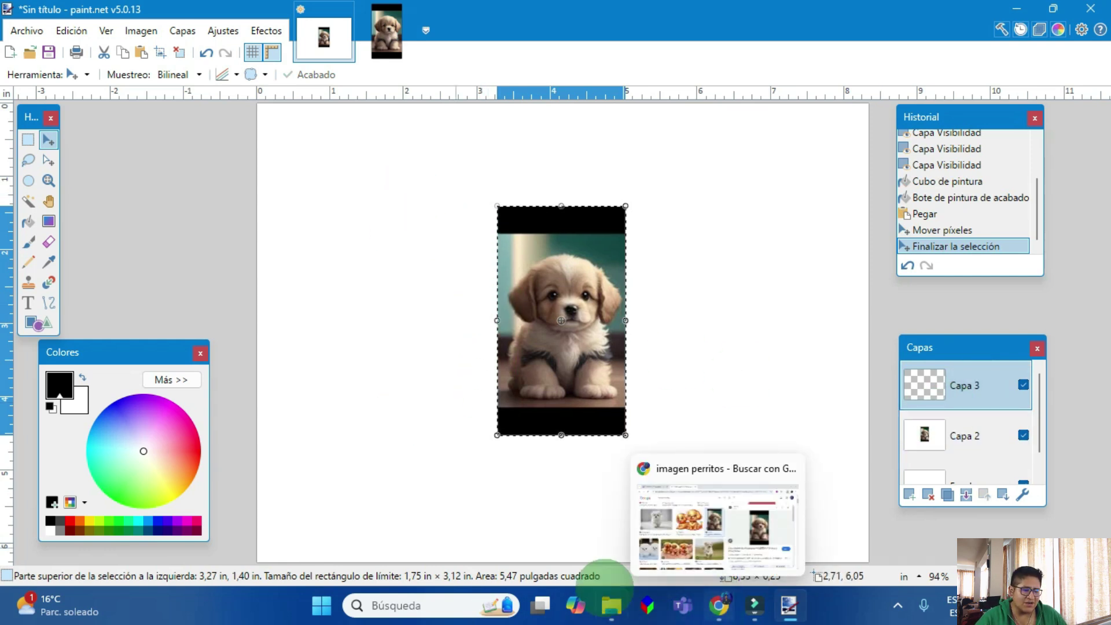
click(612, 606)
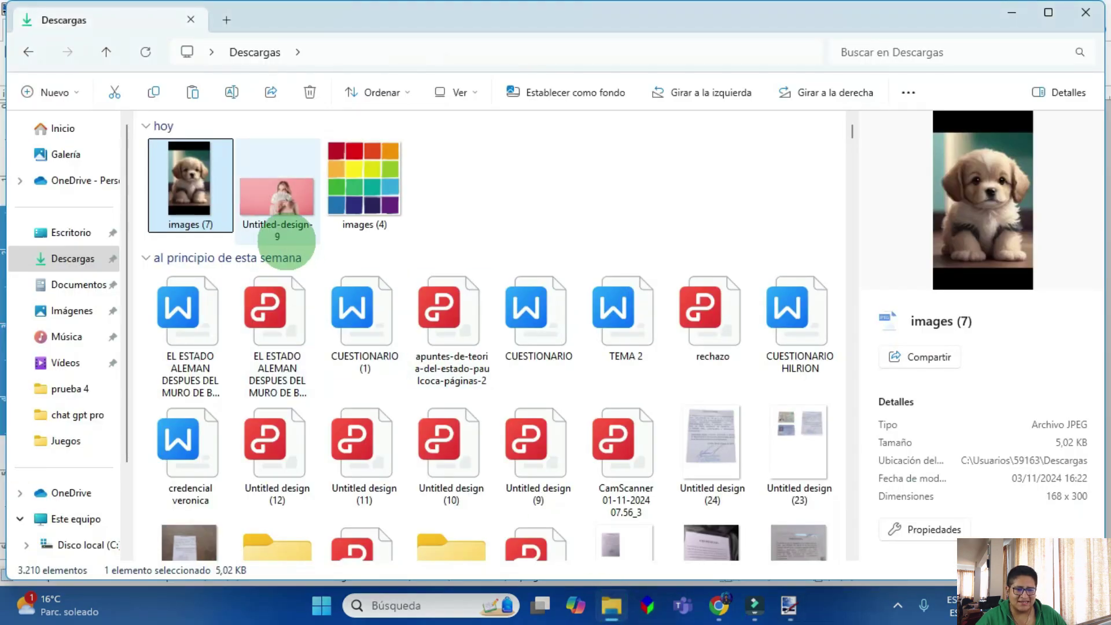
click(284, 196)
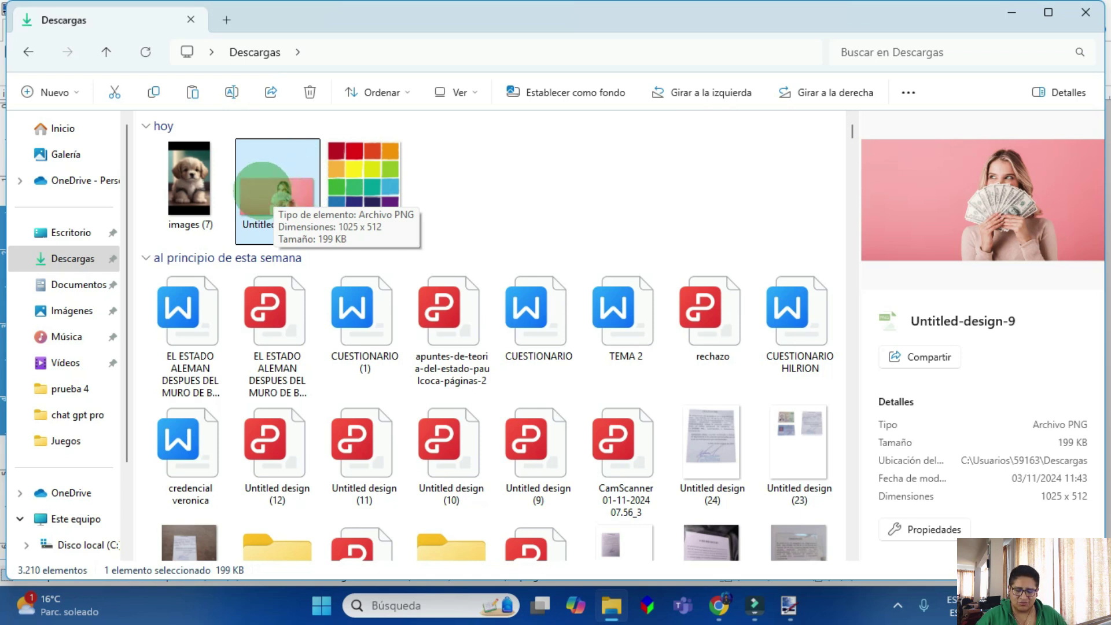
right_click(263, 188)
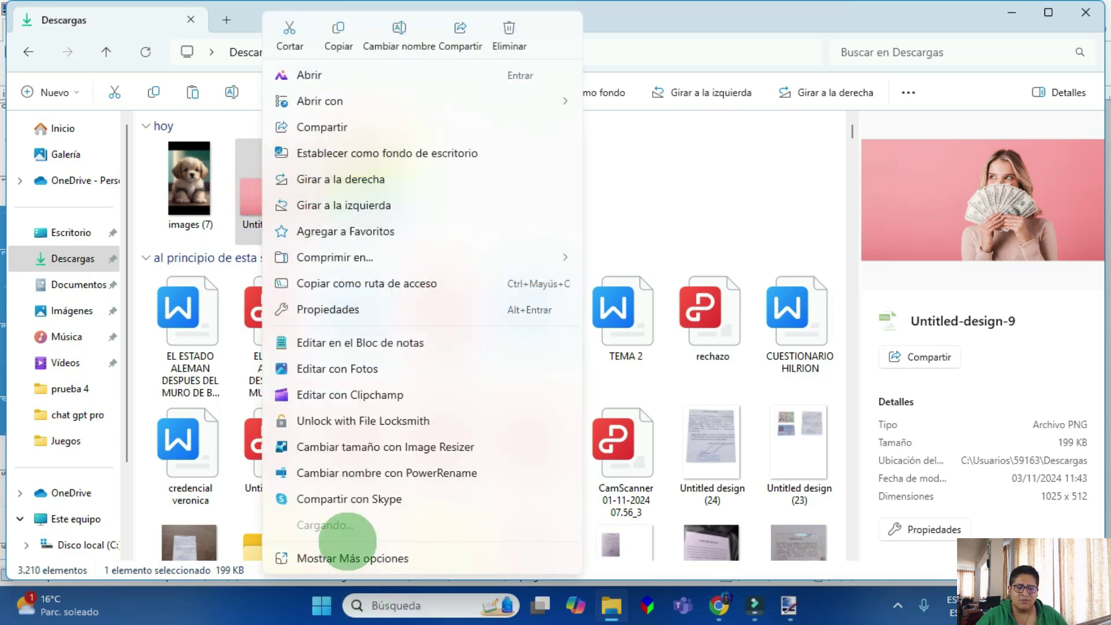
click(353, 584)
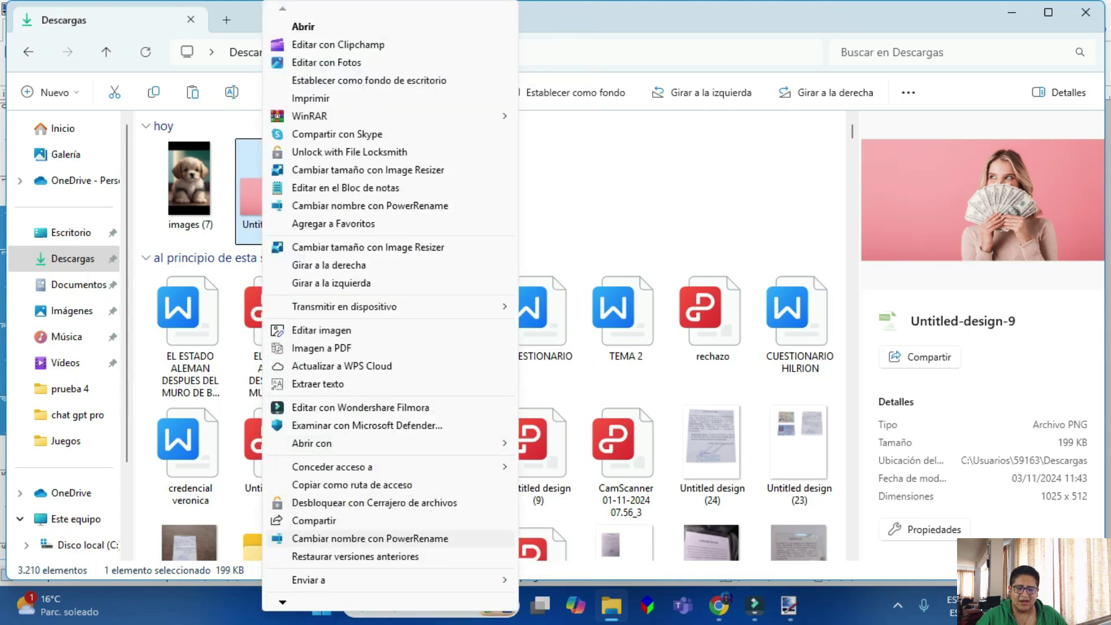
scroll(391, 297, down, 1)
scroll(347, 530, down, 4)
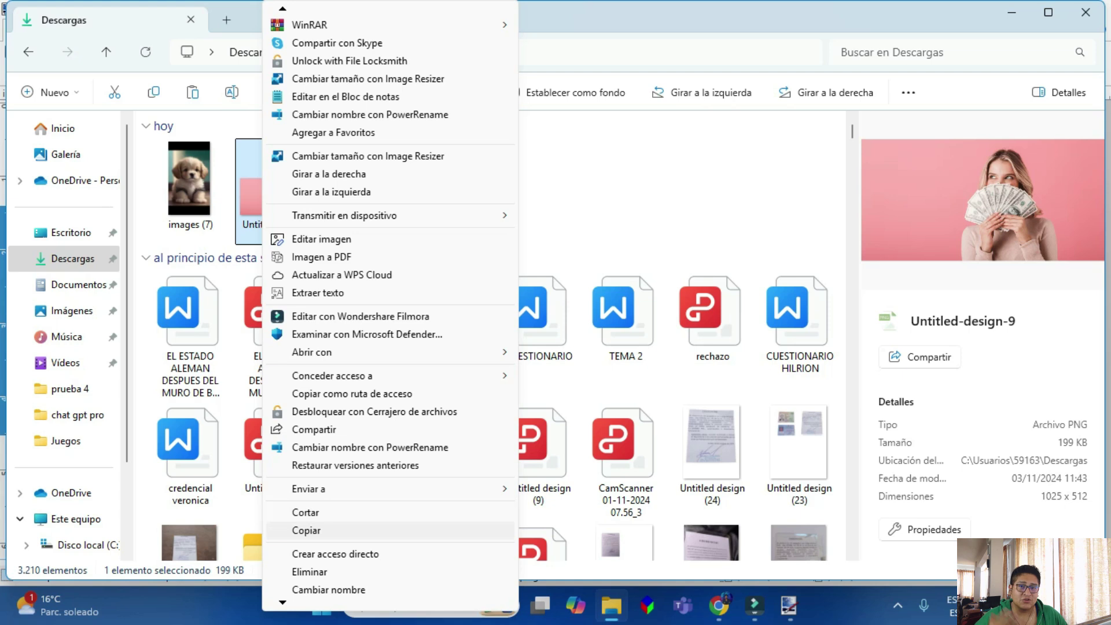
click(306, 530)
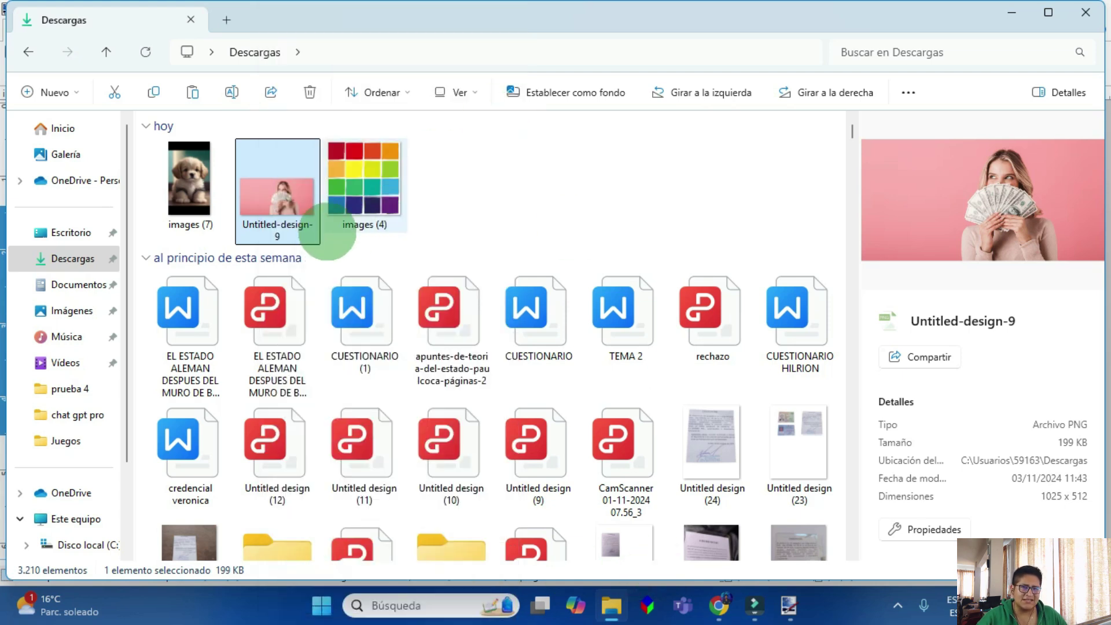
Step: Return to the untitled image in paint.net and paste the copied picture into Capa 3, keeping the canvas size
click(789, 606)
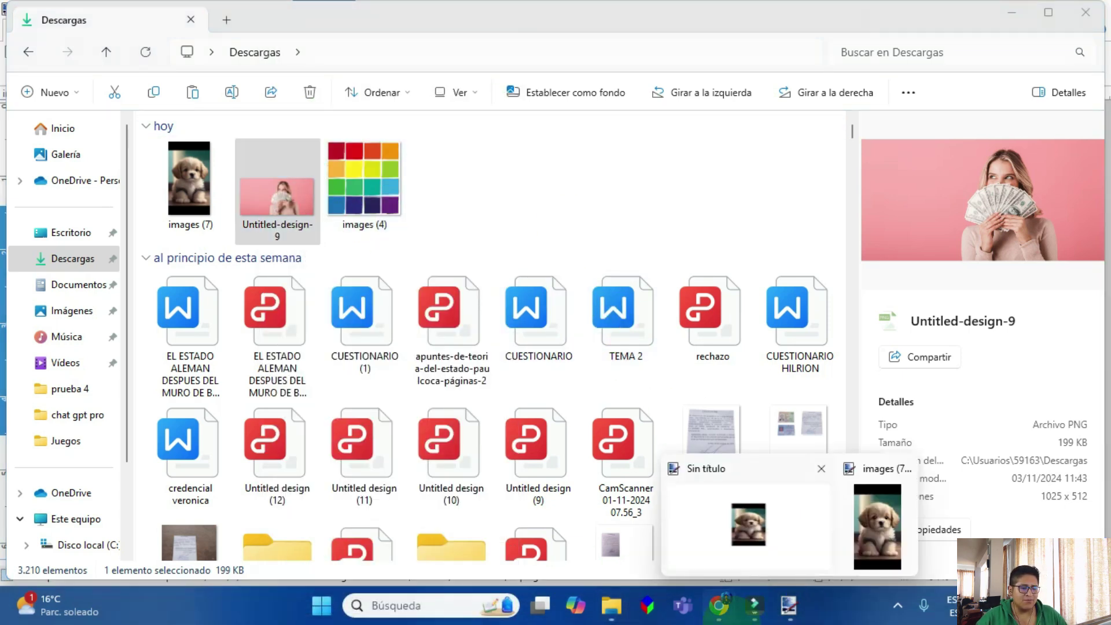
click(748, 523)
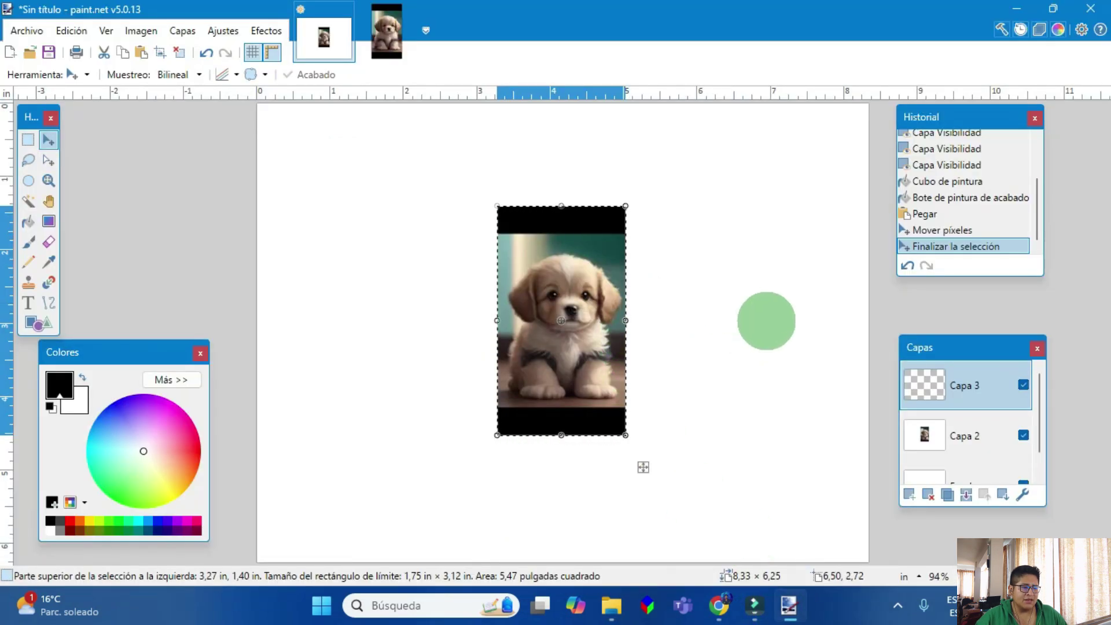
click(963, 436)
click(966, 386)
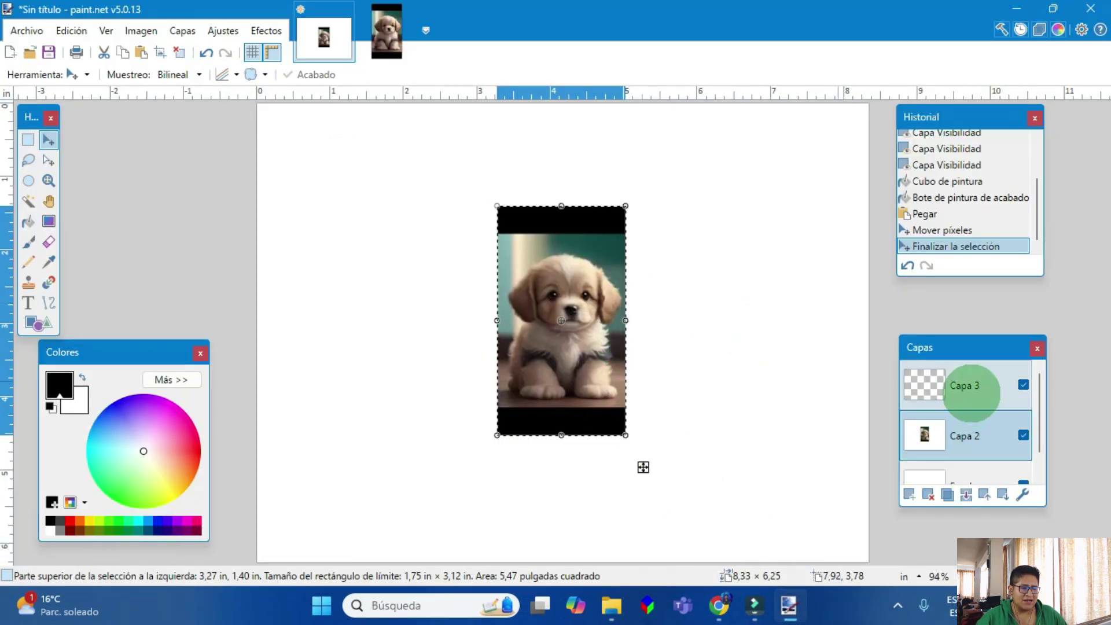
click(643, 467)
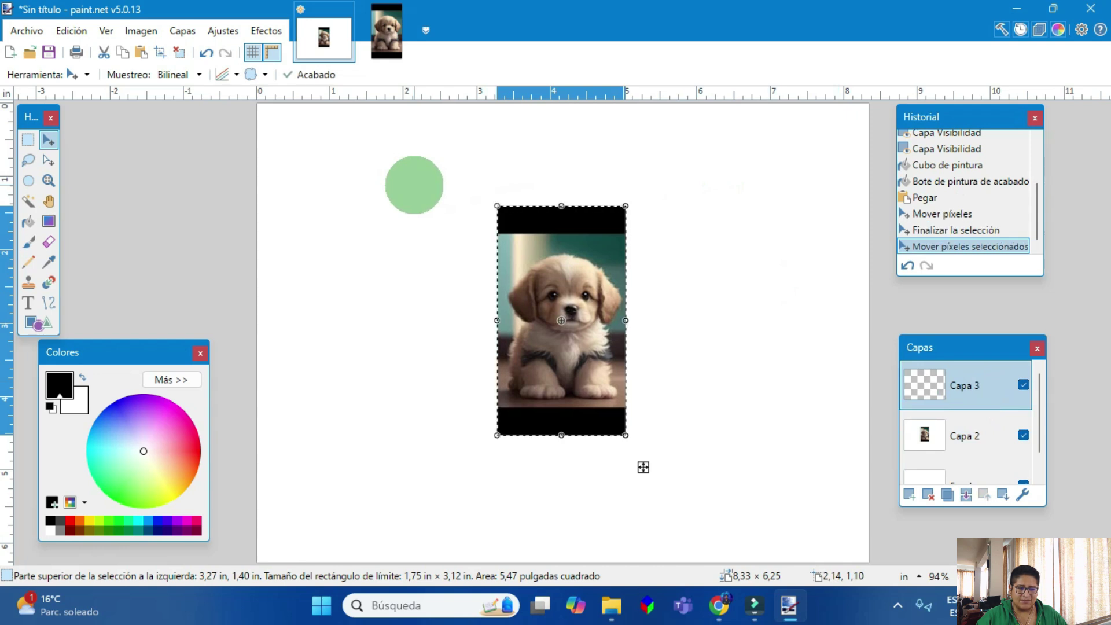
key(ctrl+v)
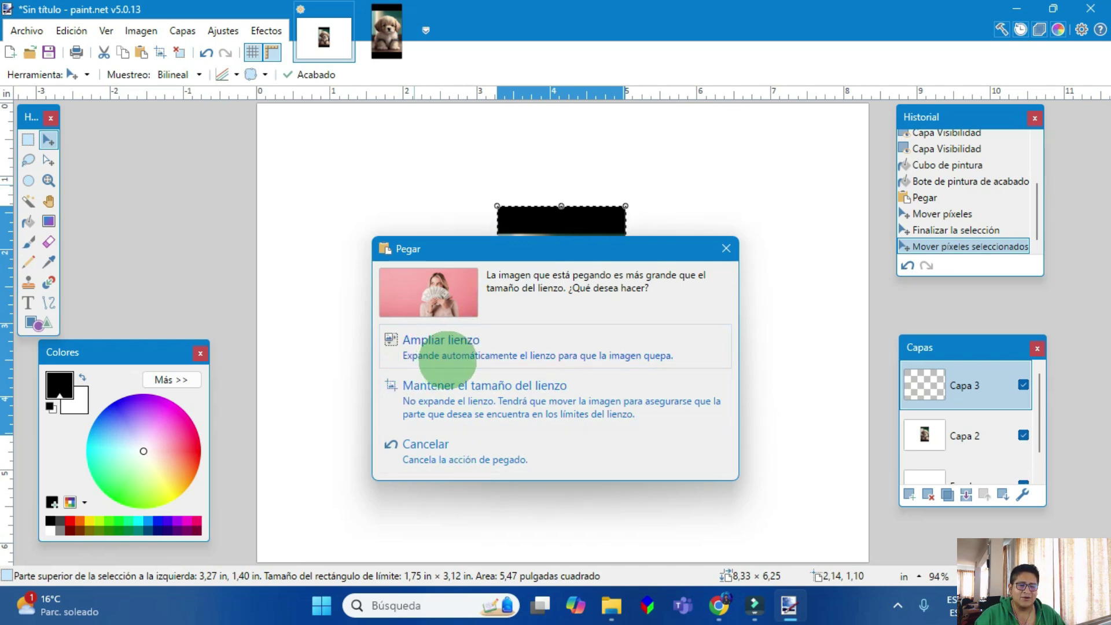
click(462, 400)
Step: Shrink the pasted picture to about 5.46 × 2.54 in and place it over the lower half of the puppy, toward the canvas's lower right
drag(685, 355, 342, 315)
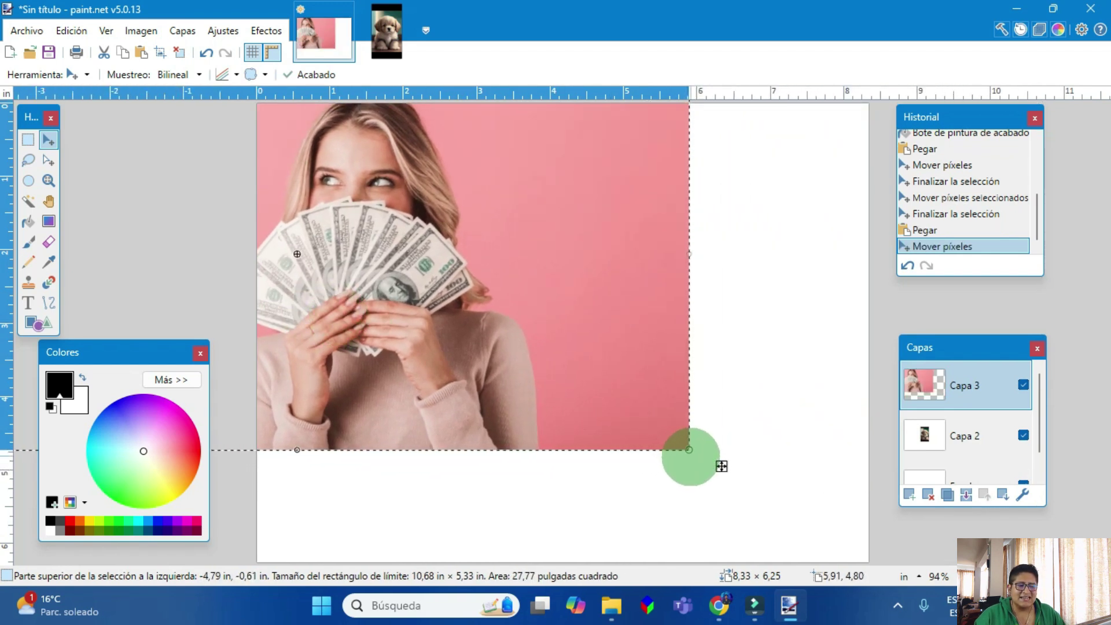
drag(688, 449, 365, 191)
drag(303, 148, 448, 247)
drag(528, 301, 841, 474)
drag(573, 332, 575, 288)
drag(425, 321, 391, 150)
drag(532, 192, 532, 332)
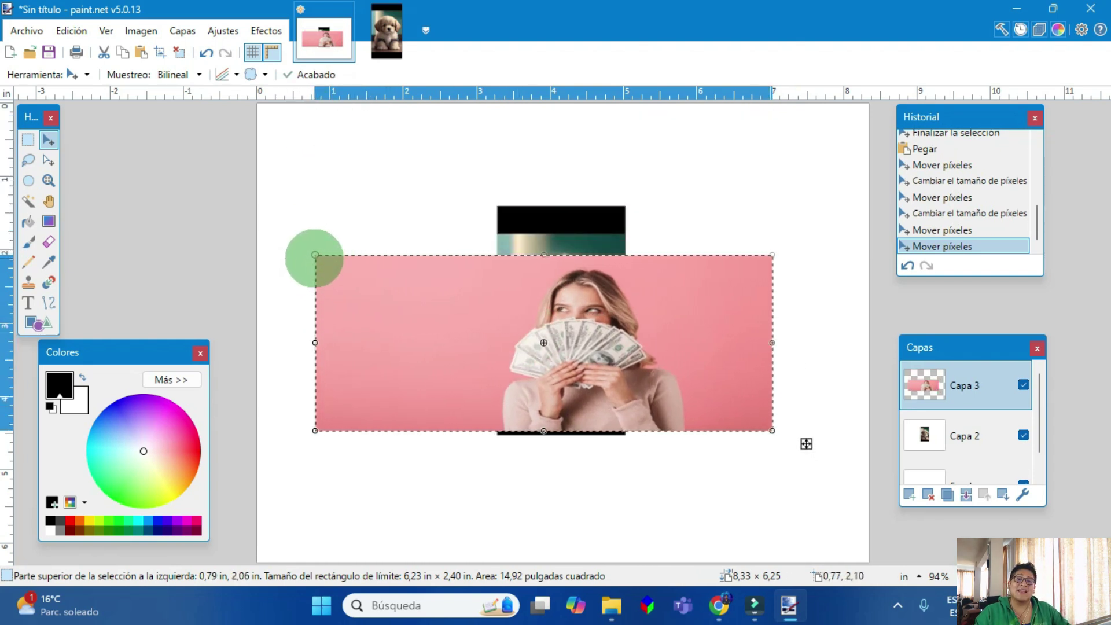
drag(315, 255, 373, 244)
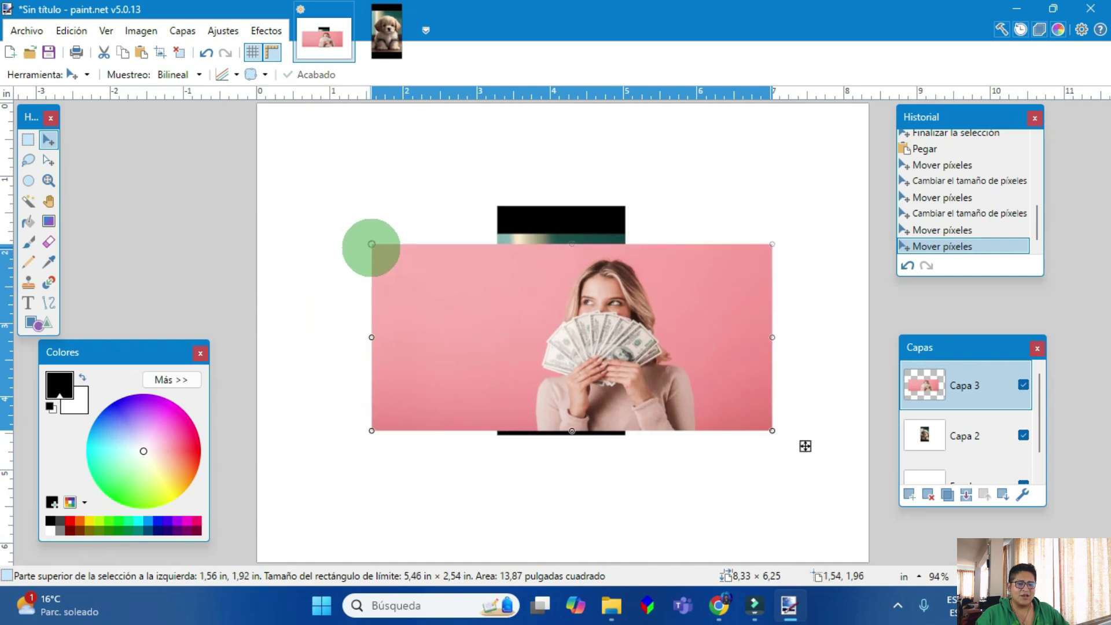
drag(617, 331, 694, 415)
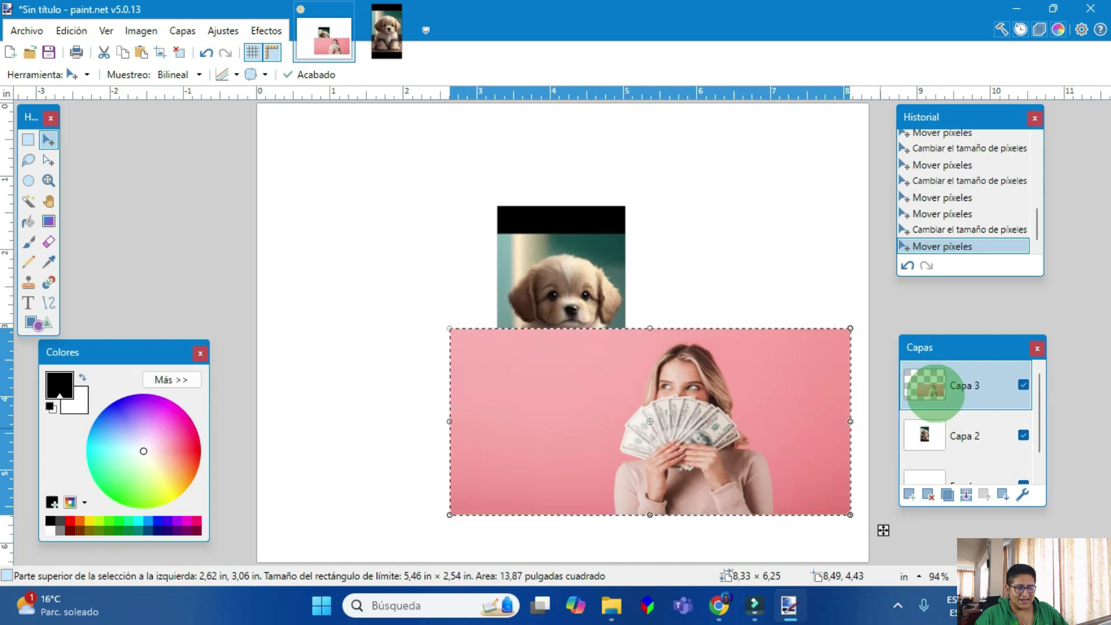
Step: Make the Fondo layer active and set the primary color to red
click(949, 435)
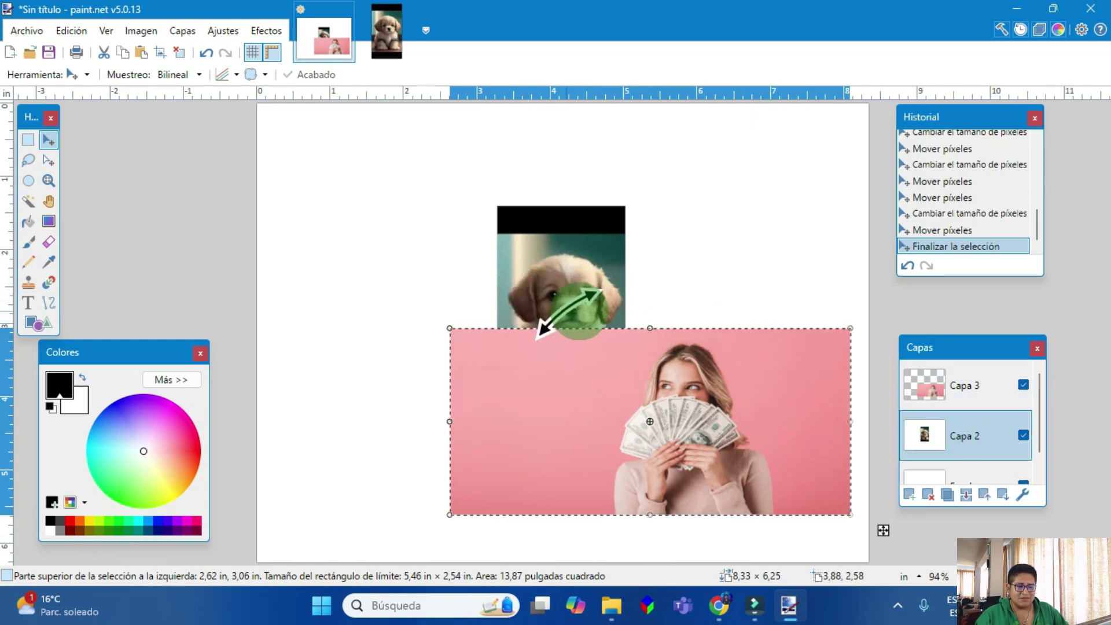
scroll(953, 446, down, 1)
click(958, 460)
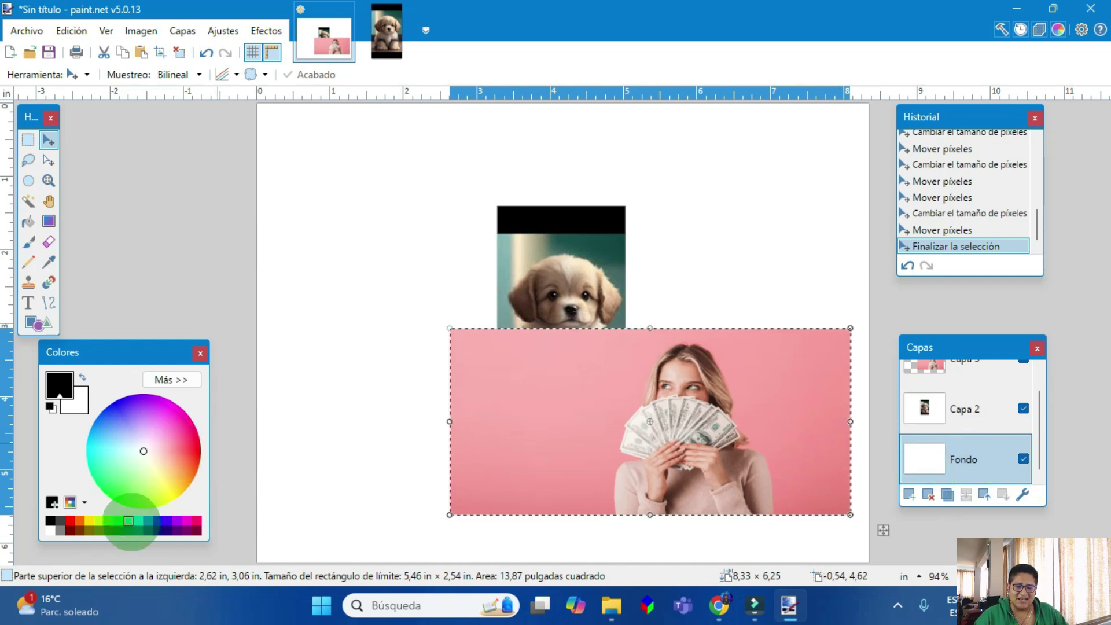
click(69, 520)
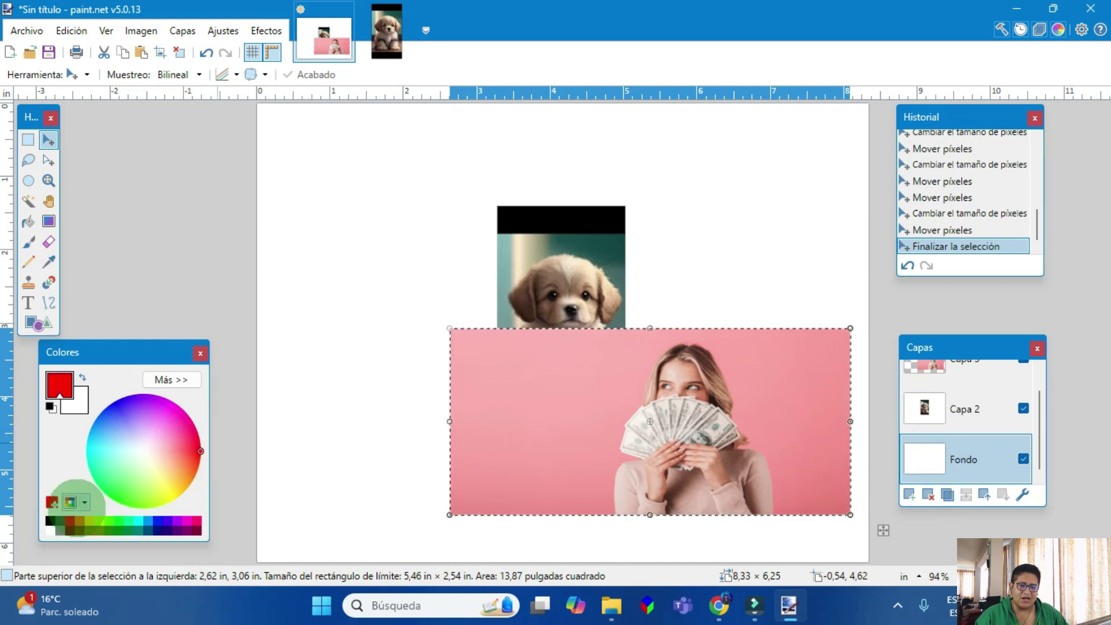
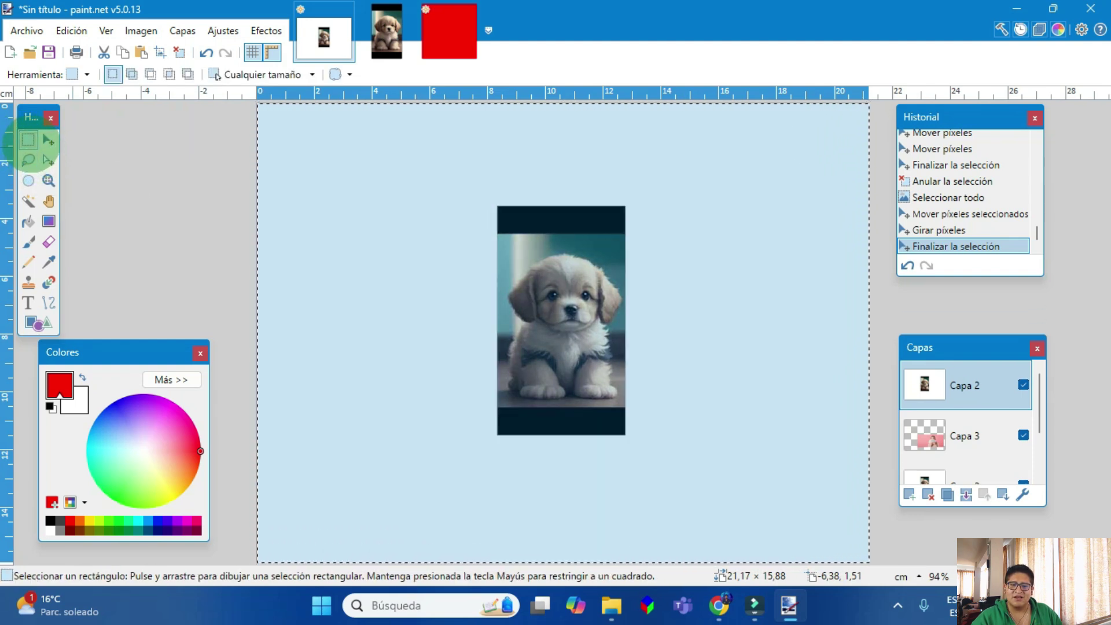
Step: Draw a rectangular selection of about 5.69 × 8.86 cm around the puppy on the uppermost Capa 2 layer
drag(486, 200, 647, 450)
mouse_move(562, 350)
mouse_down()
mouse_move(623, 355)
mouse_move(579, 356)
mouse_up()
drag(479, 200, 642, 457)
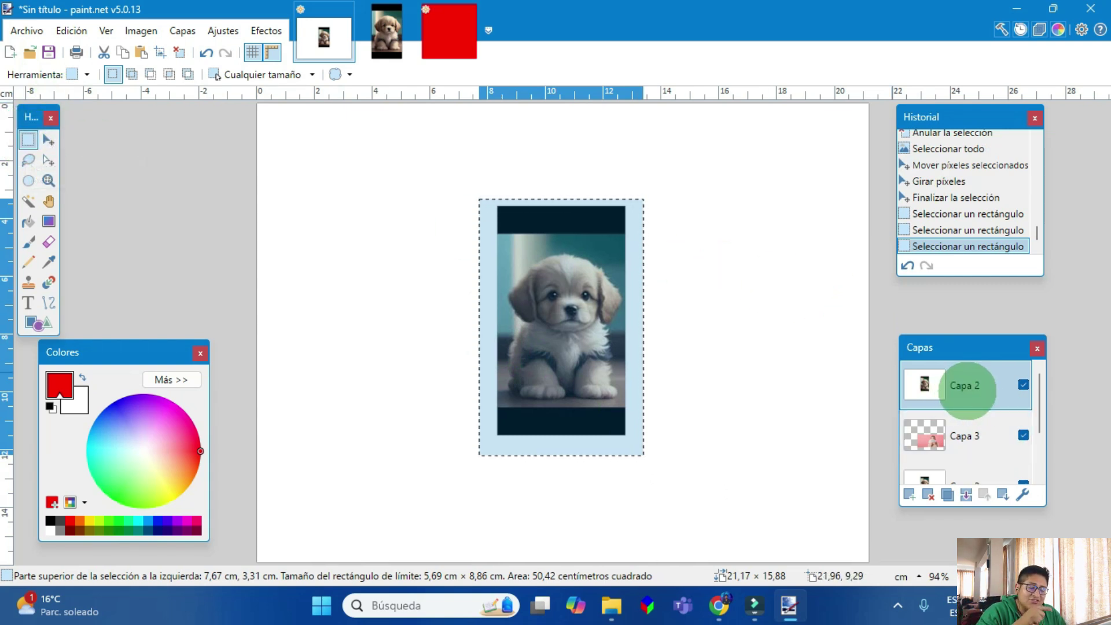
Step: Move the selected puppy pixels to the canvas's right side, then to its left side, revealing the layers beneath
click(49, 139)
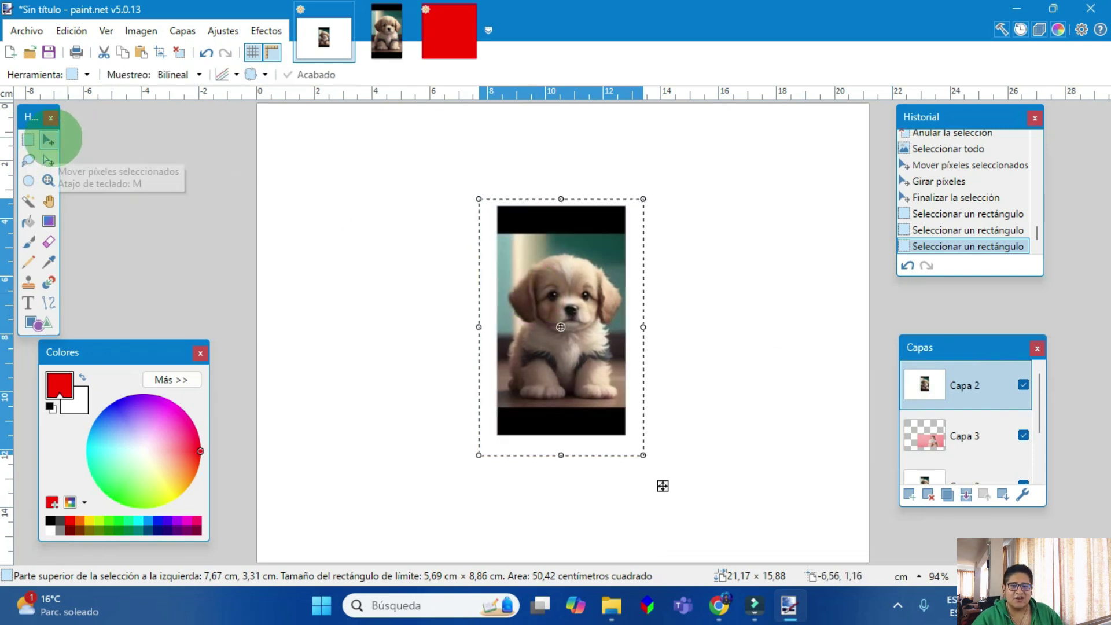
drag(663, 486, 843, 489)
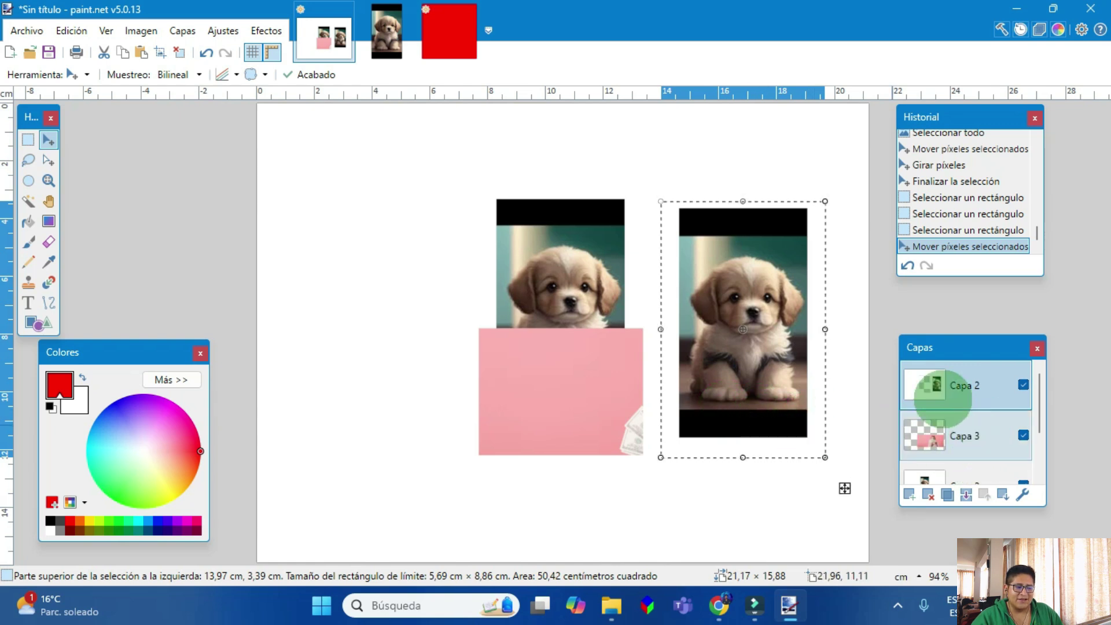
scroll(968, 410, down, 2)
click(956, 460)
click(973, 376)
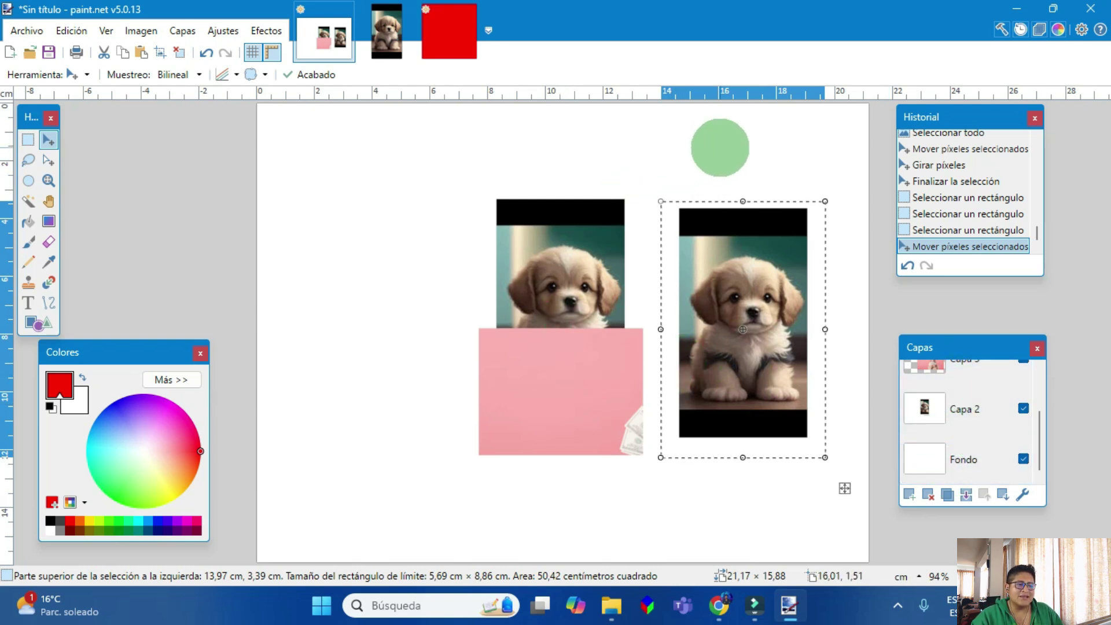
scroll(997, 427, up, 2)
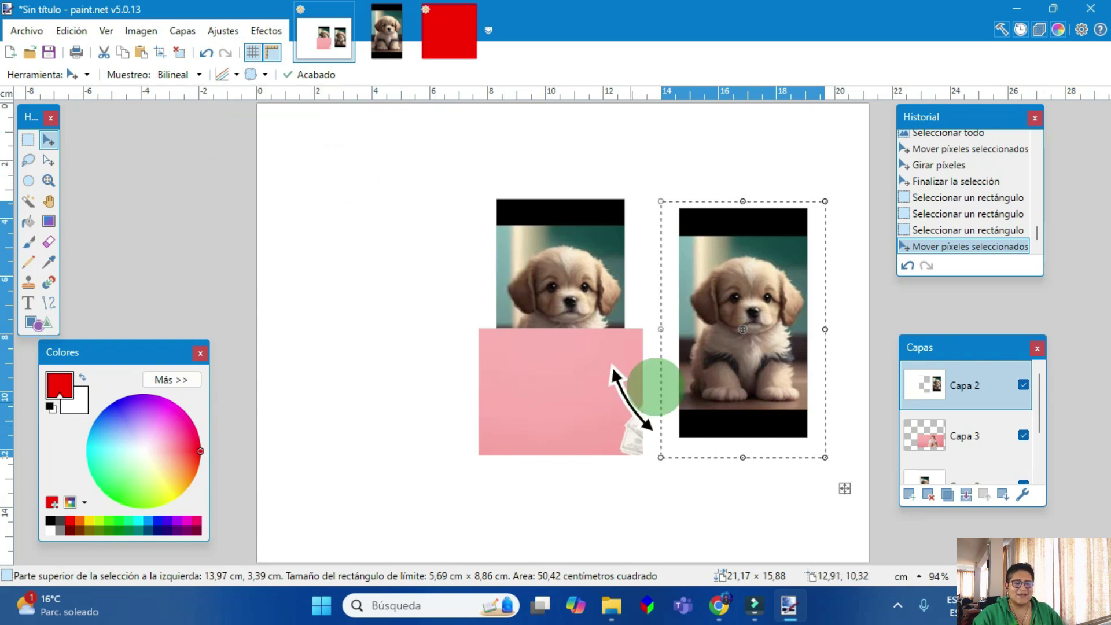
drag(738, 334, 408, 313)
drag(516, 467, 482, 465)
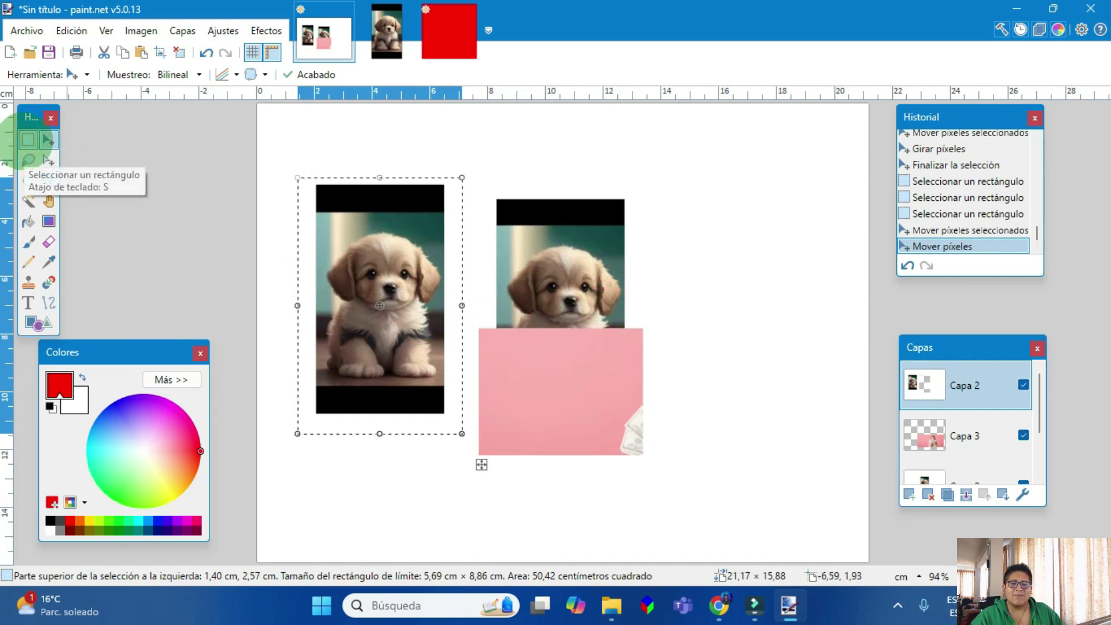
click(28, 140)
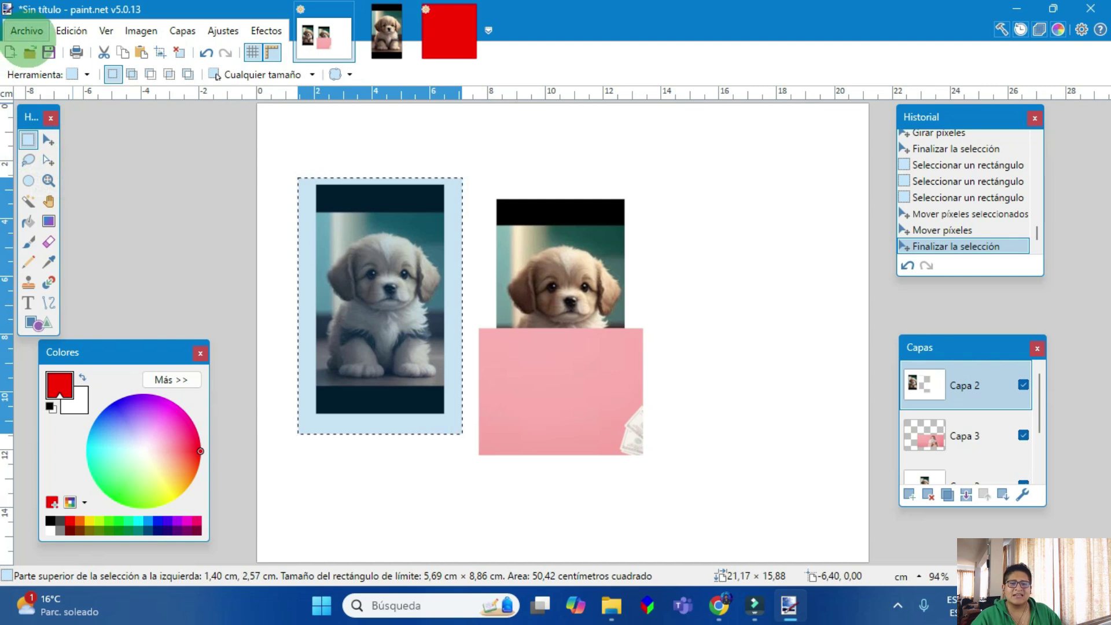
Step: Open the images (4) color grid picture from the Descargas folder
click(26, 31)
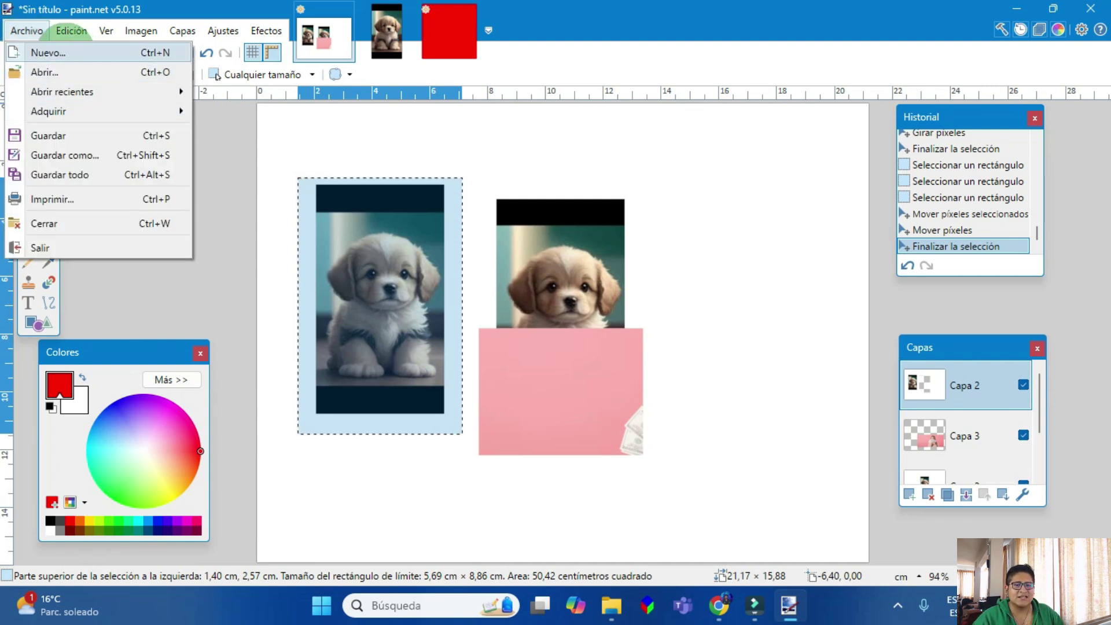
click(58, 72)
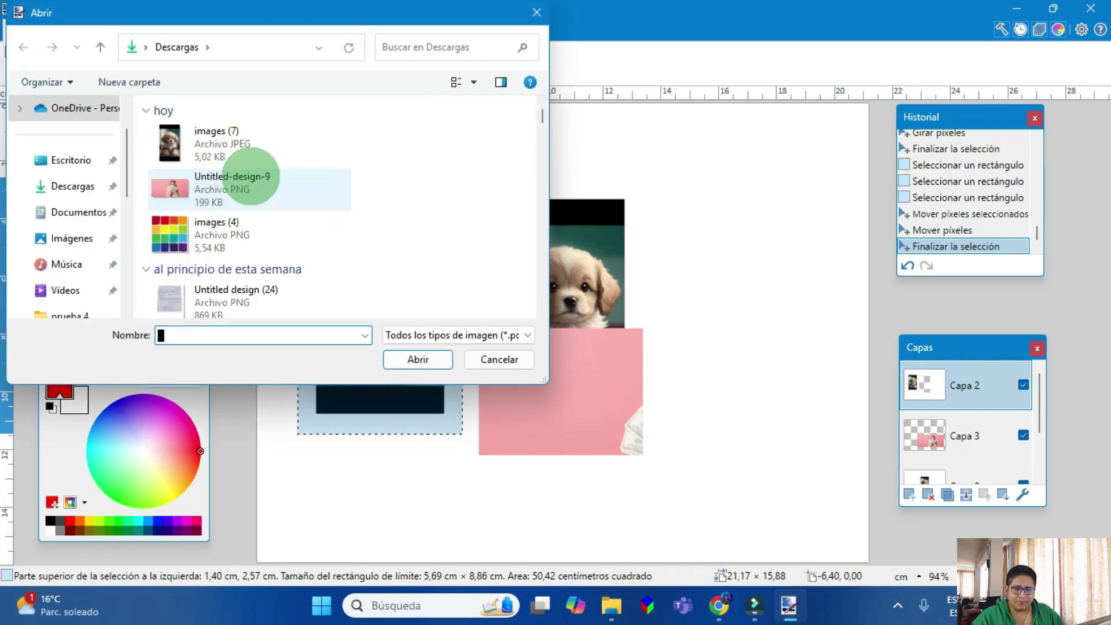
click(220, 234)
click(417, 360)
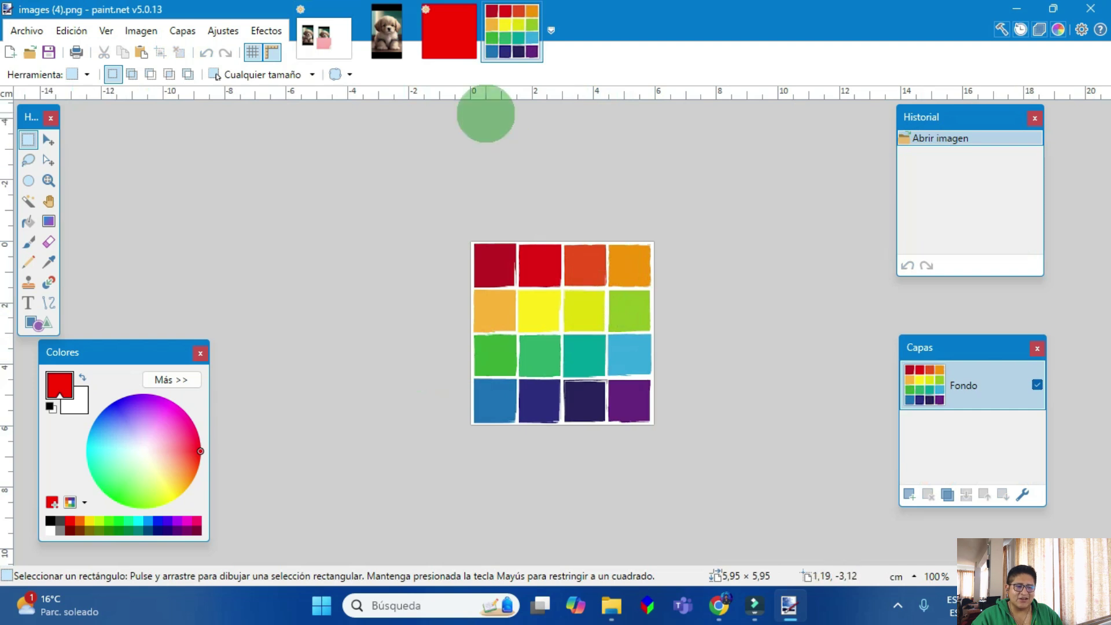
Step: Add a new empty layer above the color grid picture's Fondo layer
key(ctrl+plus)
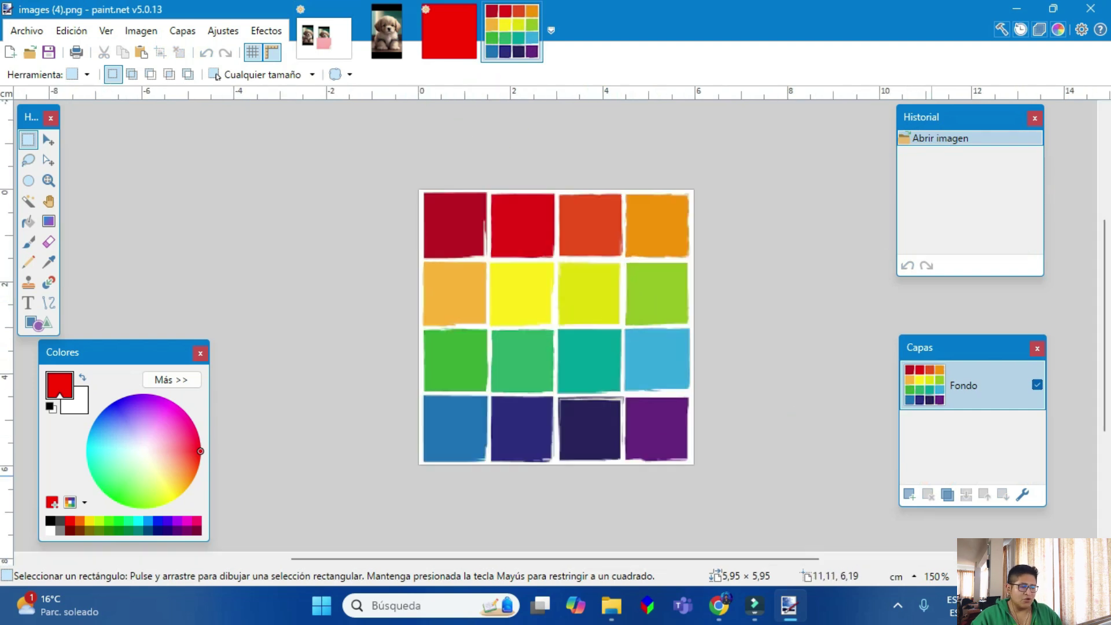
key(ctrl+plus)
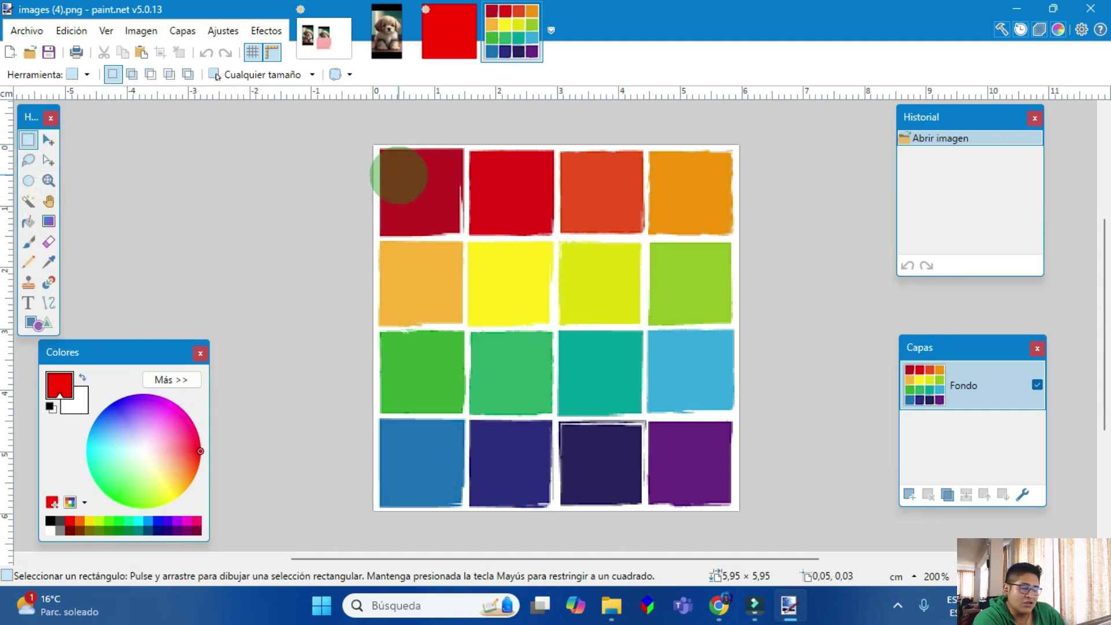
click(910, 493)
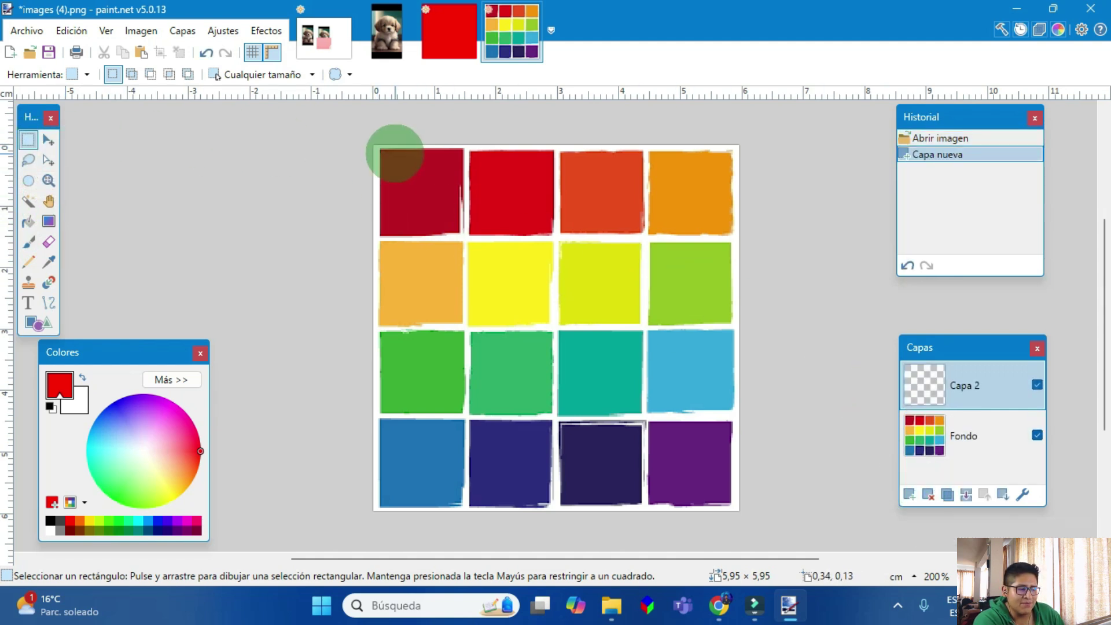
Step: Rectangle-select the dark red corner square, and replace it with a selection about 1.56 × 1.53 cm around the second row's third square
drag(375, 146, 464, 237)
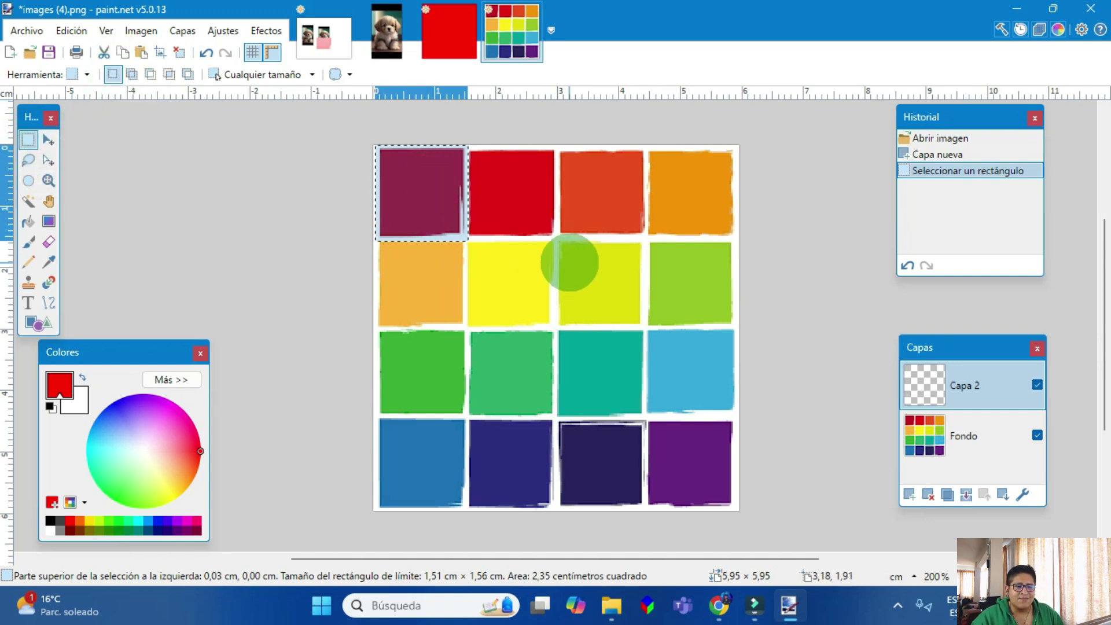
drag(553, 237, 649, 331)
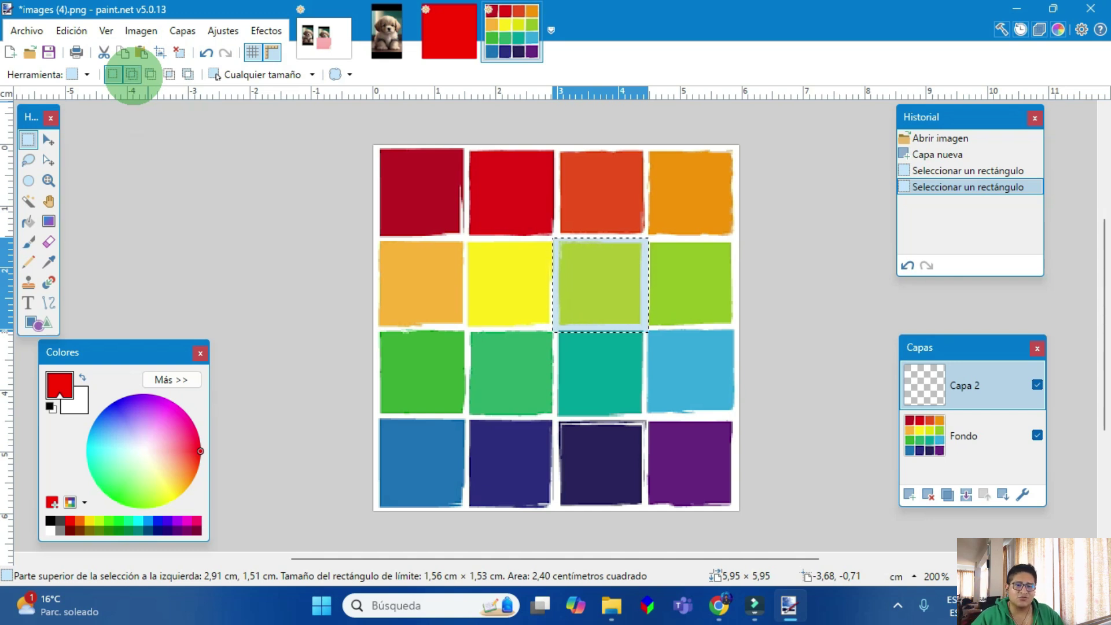
Step: Add rectangular selections around the dark red first-row square and the green third-row square of the first column
click(132, 74)
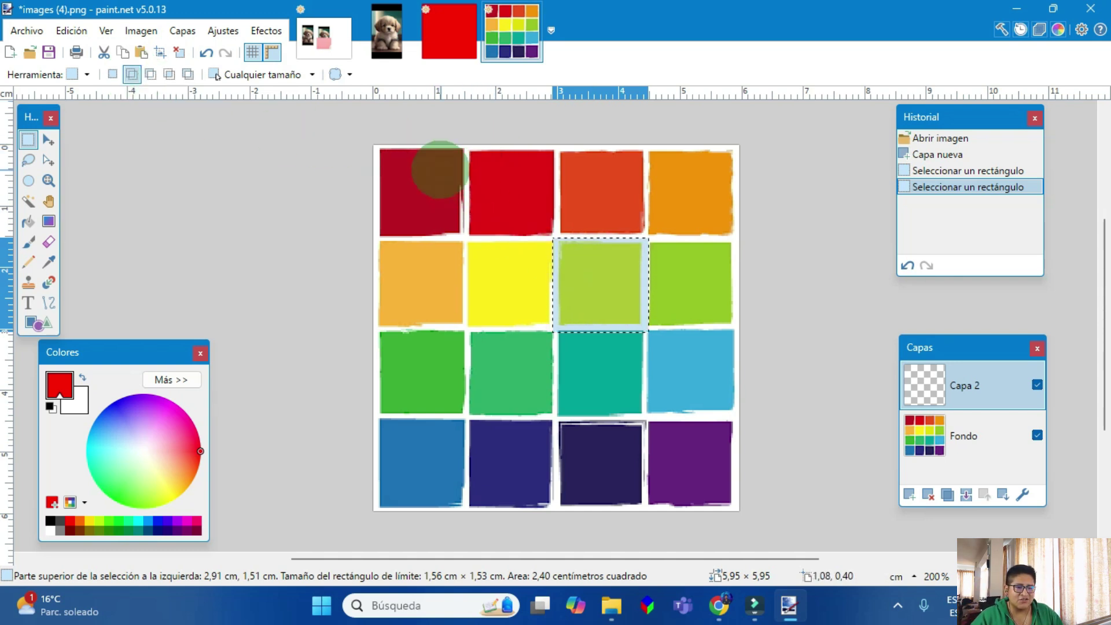
drag(373, 144, 469, 243)
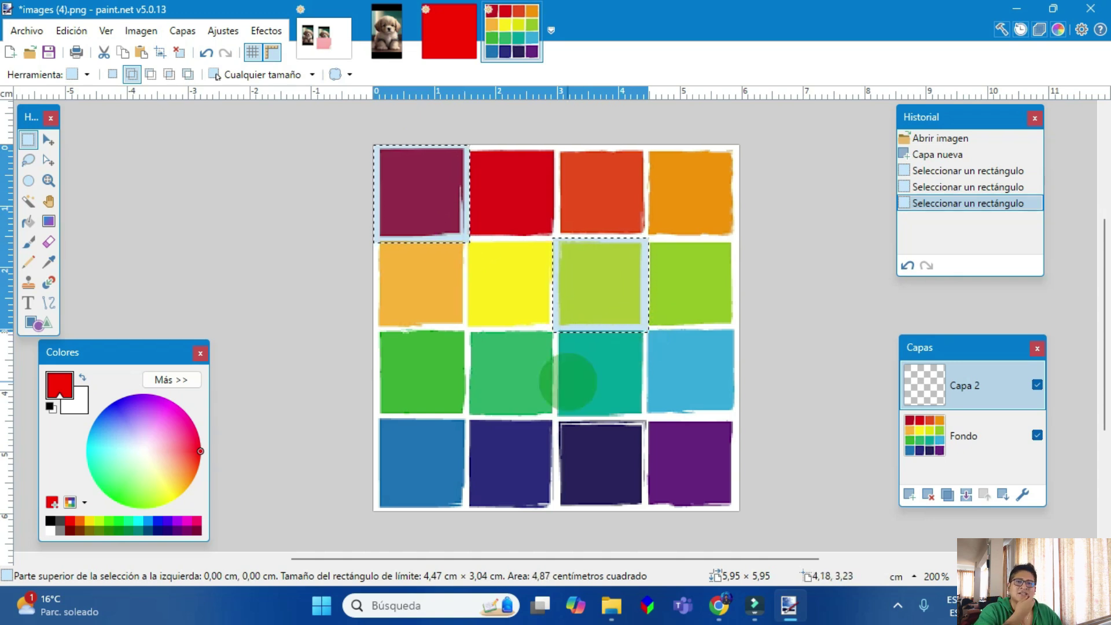
drag(373, 328, 467, 420)
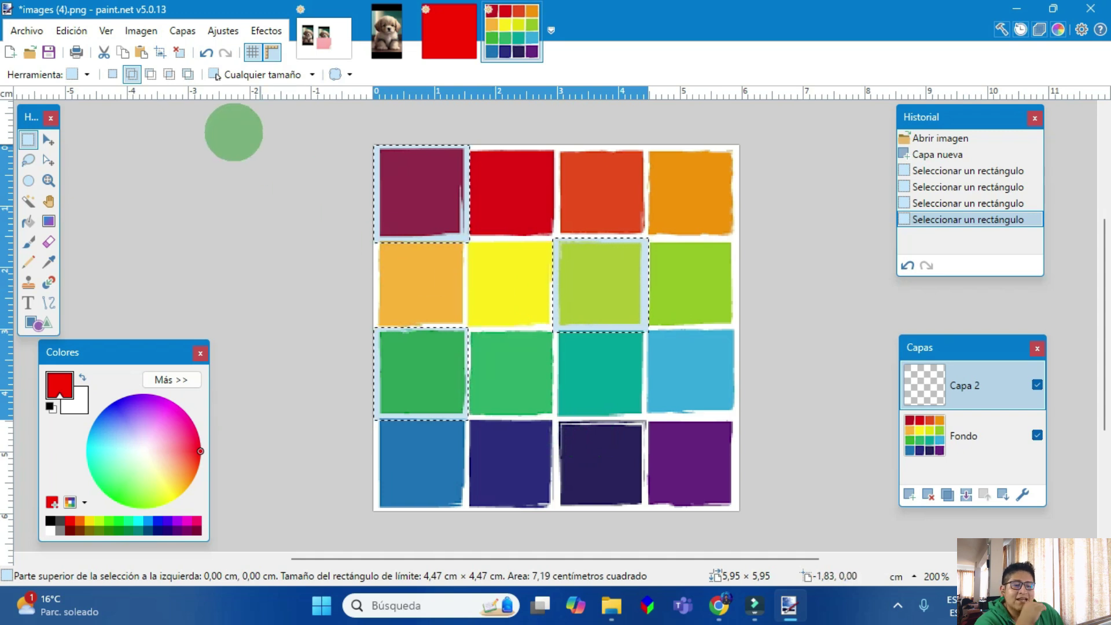
Step: Subtract the dark red square from the selection, and add it back together with the first row's orange-red square
click(150, 74)
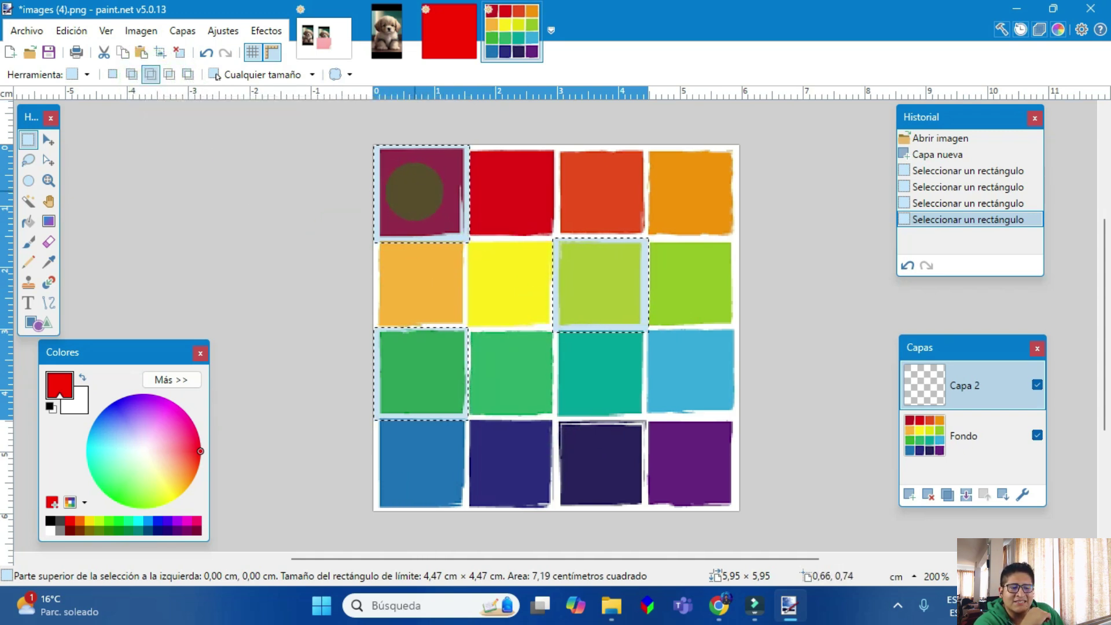
drag(479, 255, 370, 142)
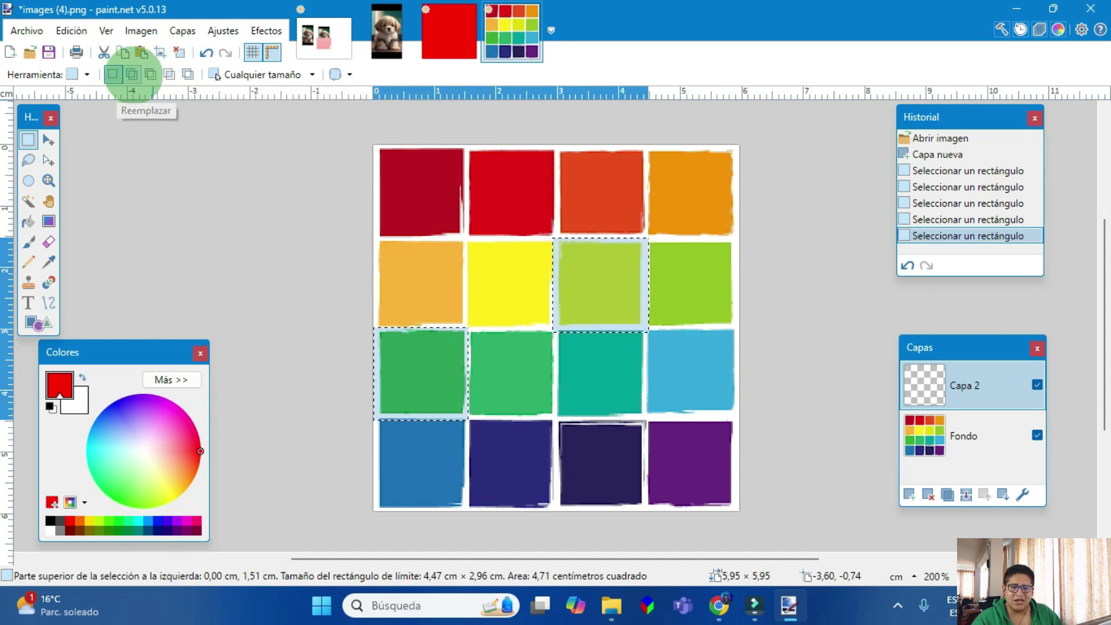
click(132, 74)
drag(373, 149, 467, 239)
drag(558, 149, 648, 242)
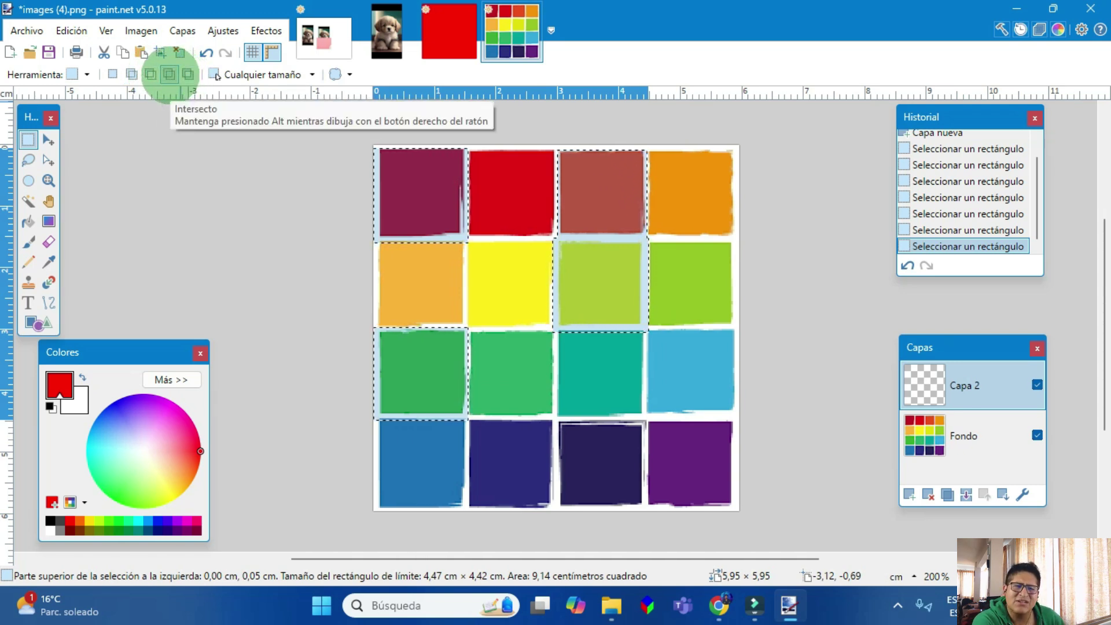
Step: Intersect the selection with a rectangle around the first row's second square that slightly overlaps the selected squares on both sides
click(169, 74)
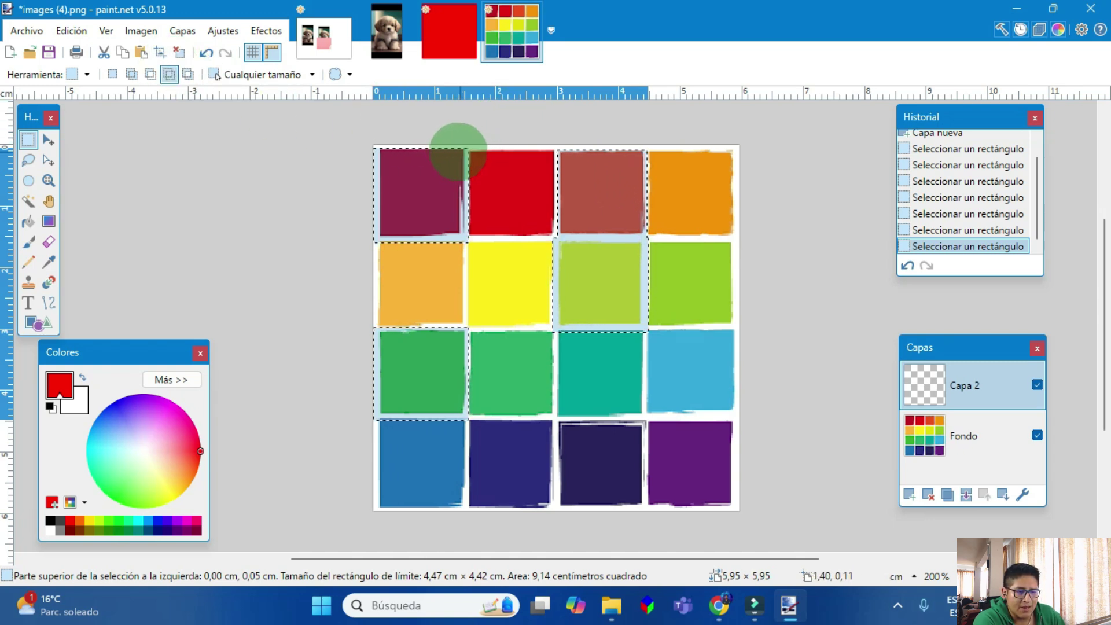
drag(459, 145, 574, 244)
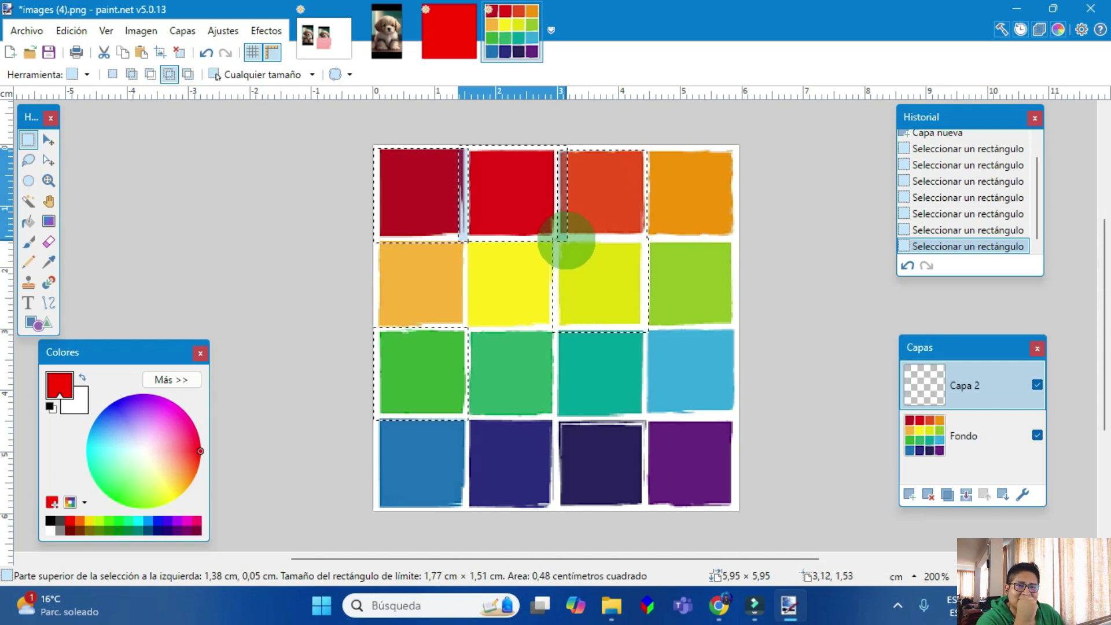
drag(567, 240, 568, 240)
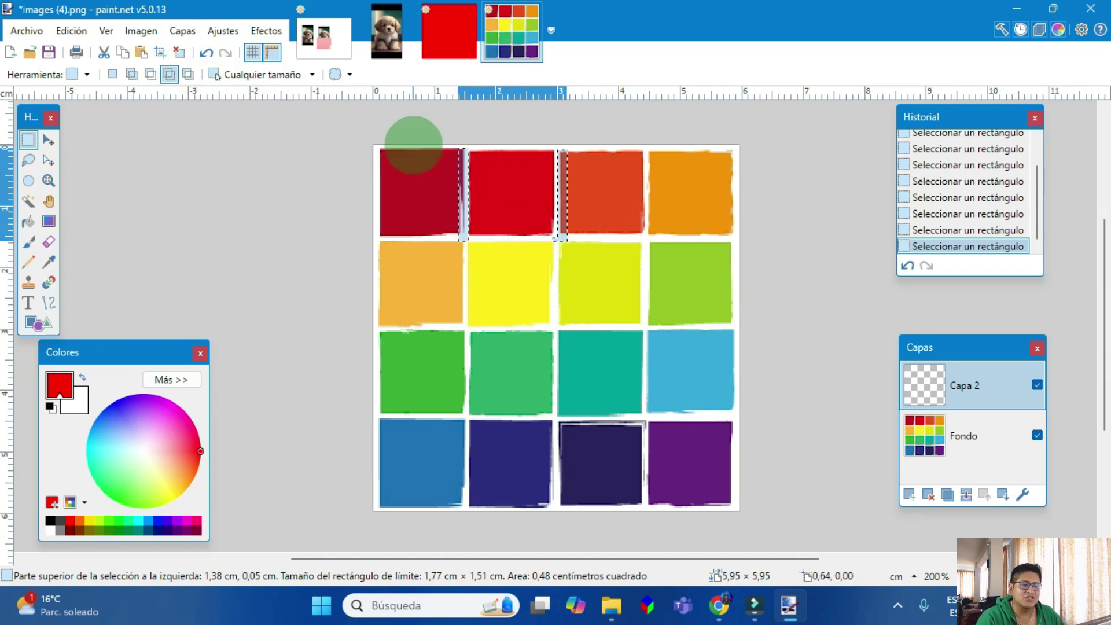
Step: Add the dark red and orange-red first-row squares to the selection, and invert it (xor) with a rectangle overlapping both
click(131, 74)
drag(374, 148, 466, 237)
drag(557, 147, 648, 242)
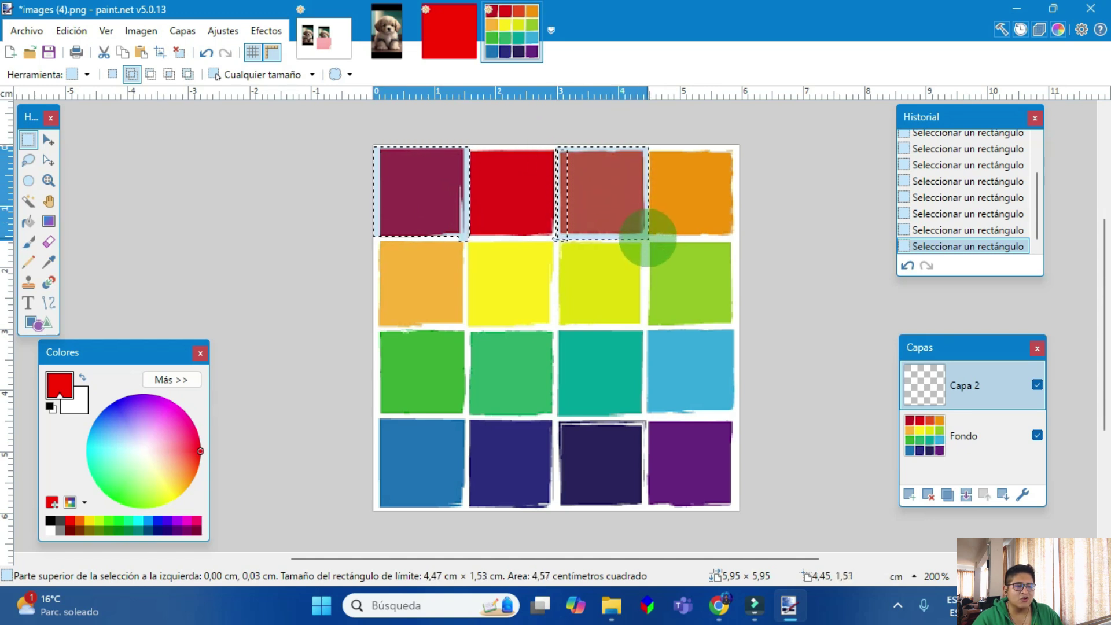
click(188, 73)
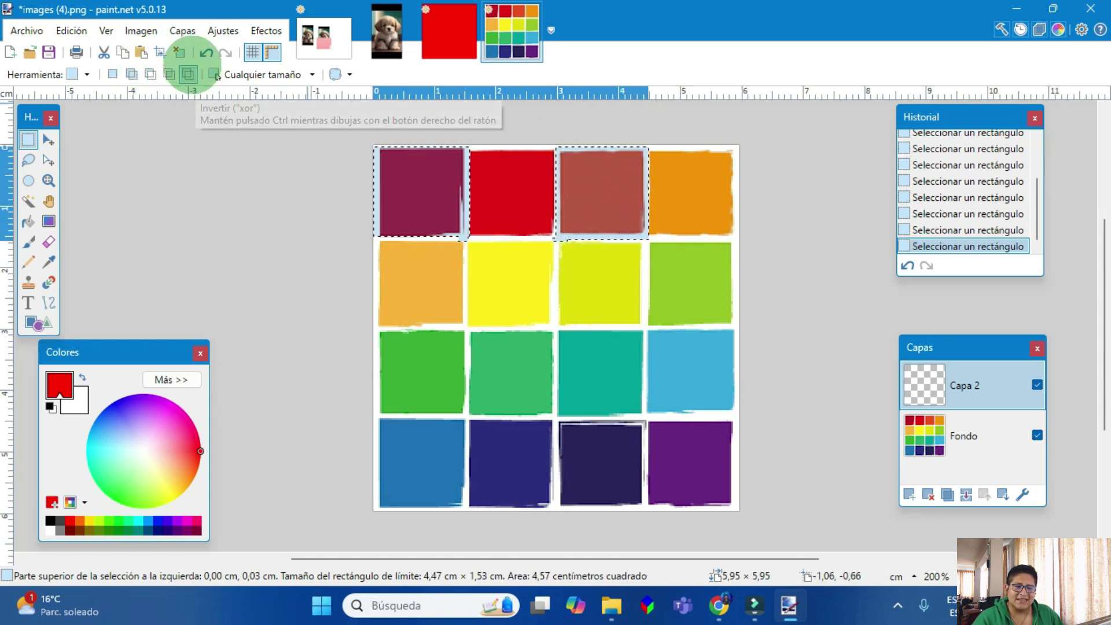
drag(500, 177, 591, 252)
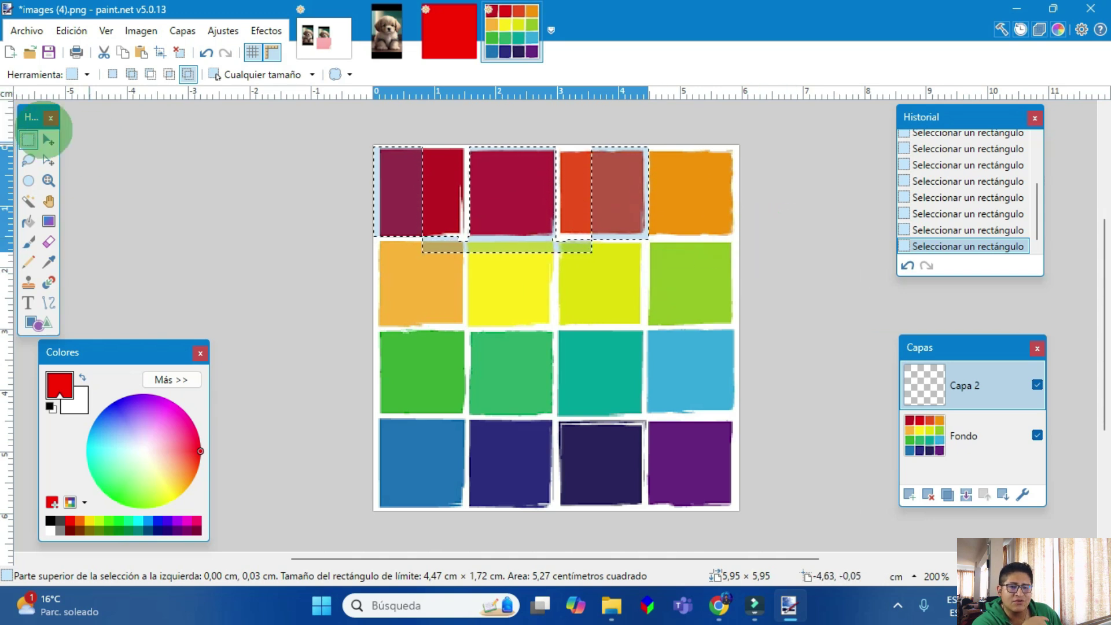
Step: Move the selected pixels of the empty Capa 2 layer down over the grid and back up to the first row
click(49, 139)
drag(403, 207, 444, 277)
drag(692, 421, 685, 258)
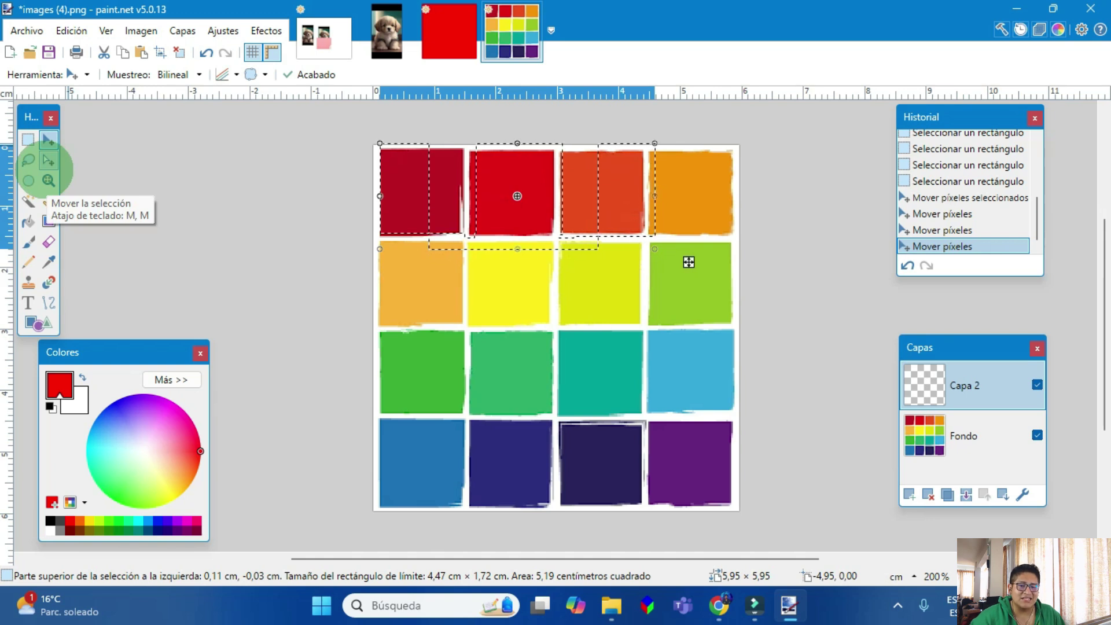
Step: Shift only the selection outline slightly down with the Move Selection tool, and return to the rectangular selection tool
click(48, 160)
mouse_move(405, 210)
mouse_down()
mouse_move(484, 260)
mouse_move(387, 257)
mouse_move(405, 217)
mouse_up()
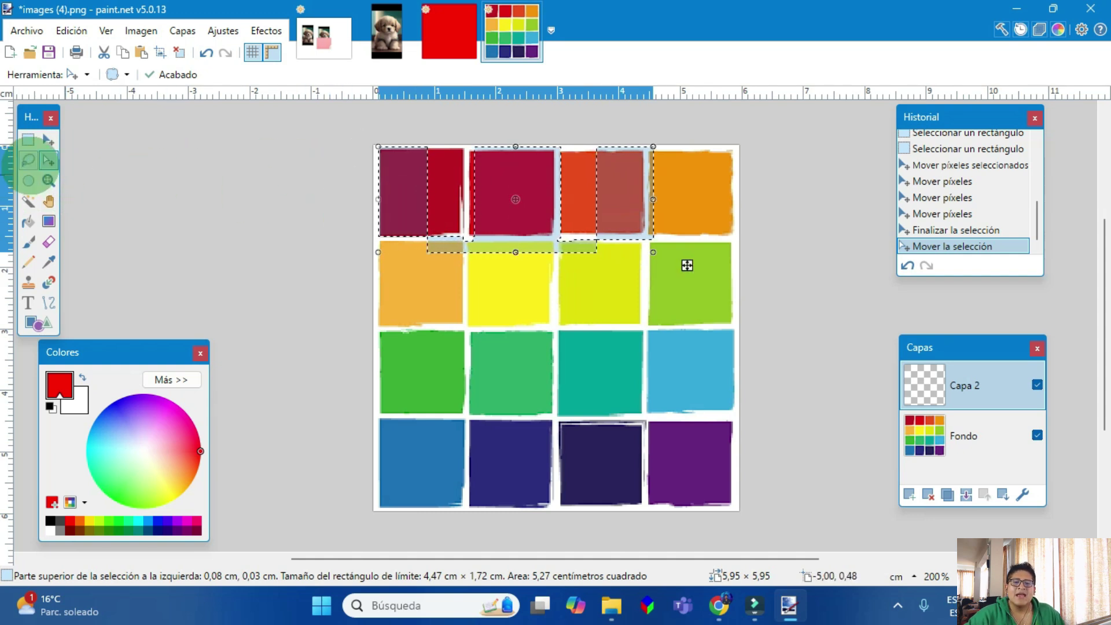
click(48, 139)
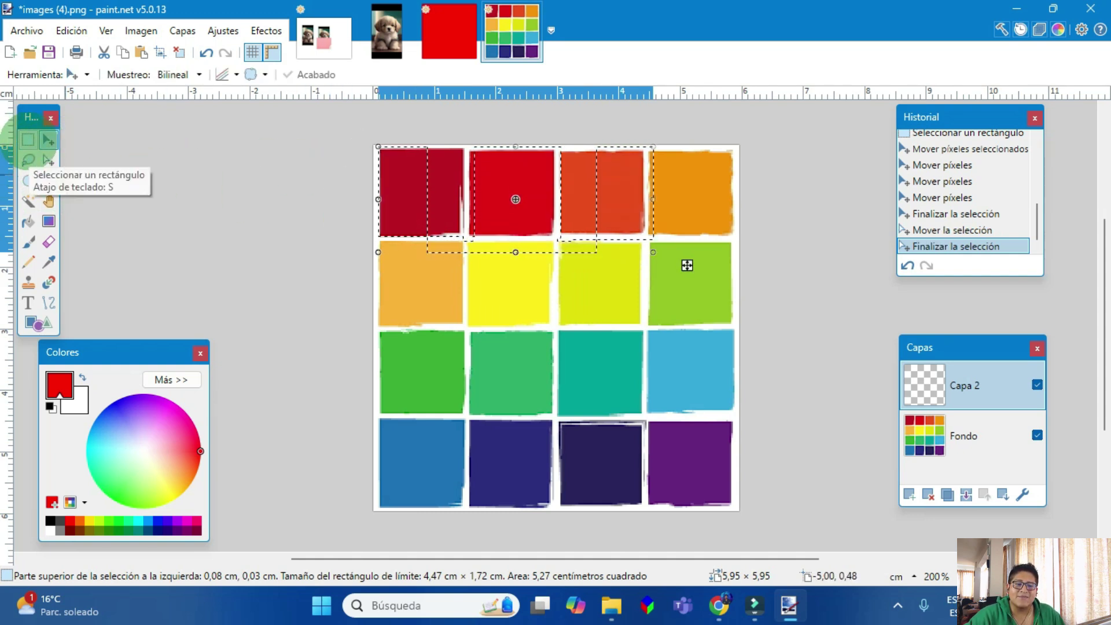
click(28, 139)
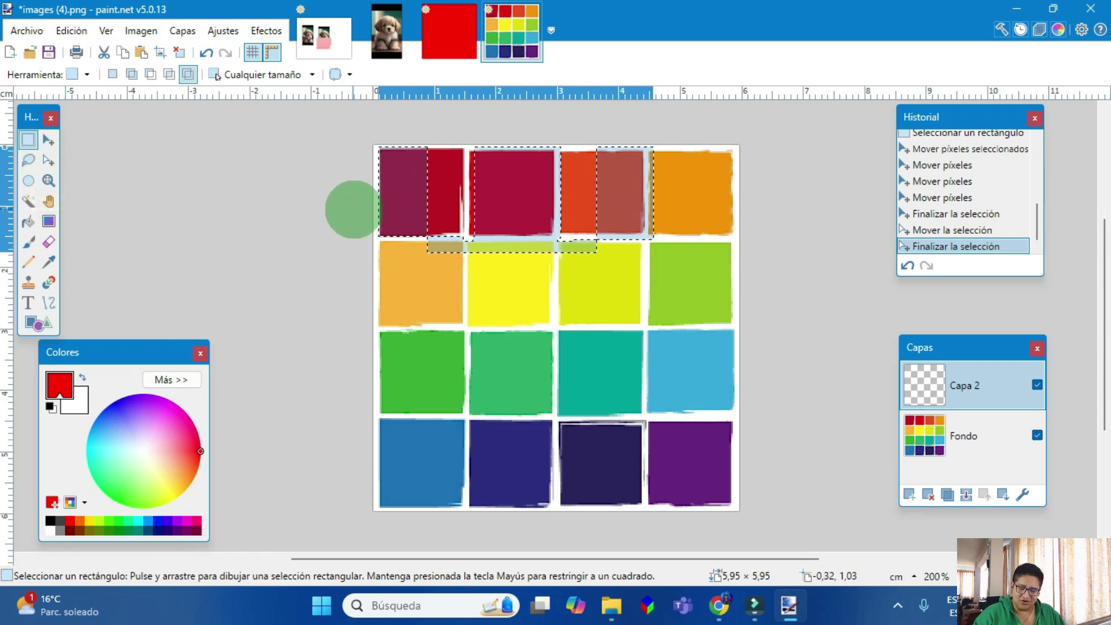
Step: Undo all the selection and move operations back to the creation of the new layer
key(ctrl+z)
key(ctrl+z)
key(ctrl+z)
key(ctrl+z)
key(ctrl+z)
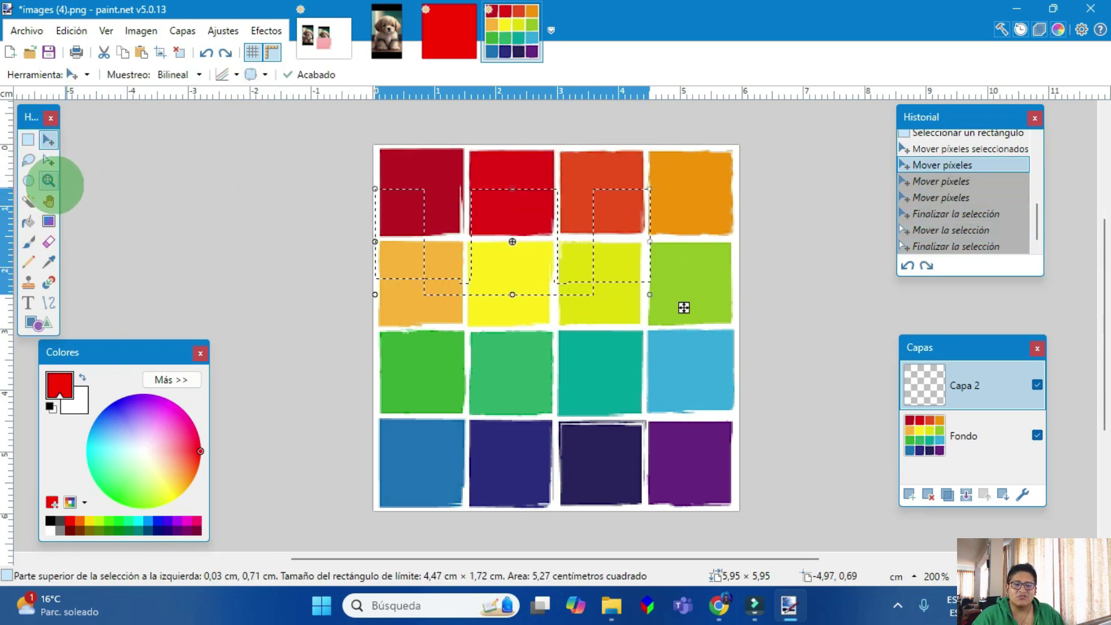
key(ctrl+z)
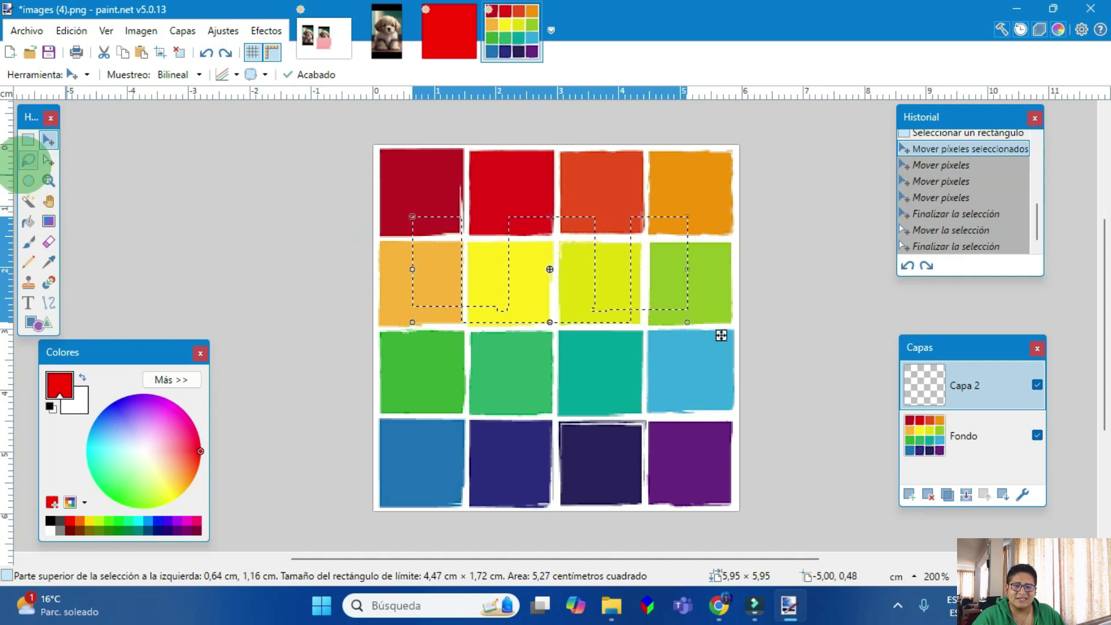
key(ctrl+z)
key(ctrl+z)
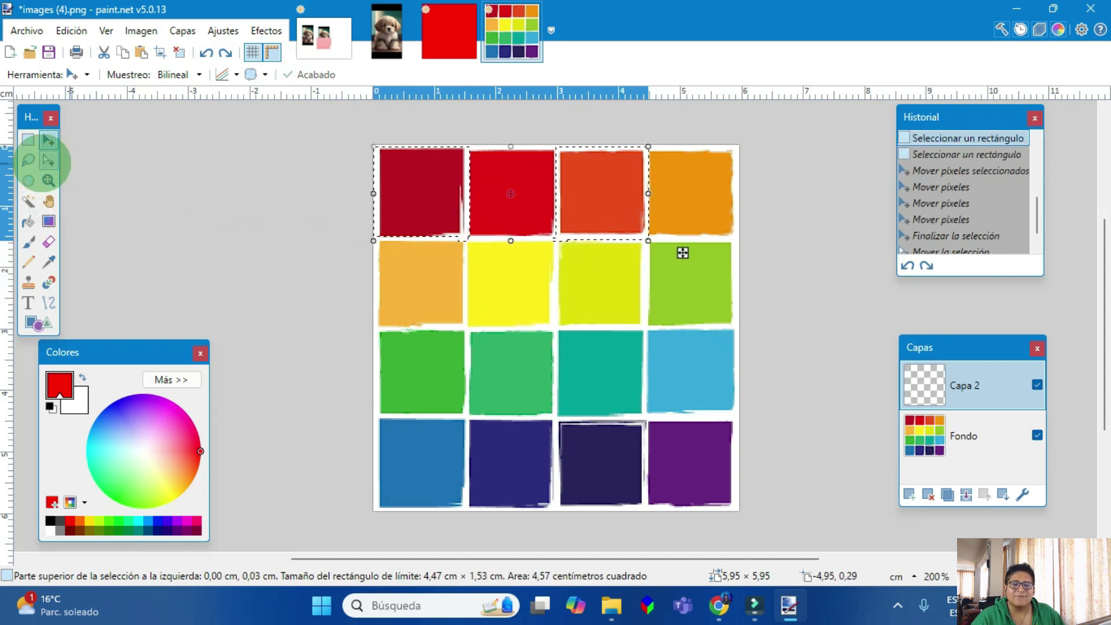
key(ctrl+z)
key(ctrl+z)
key(ctrl+z)
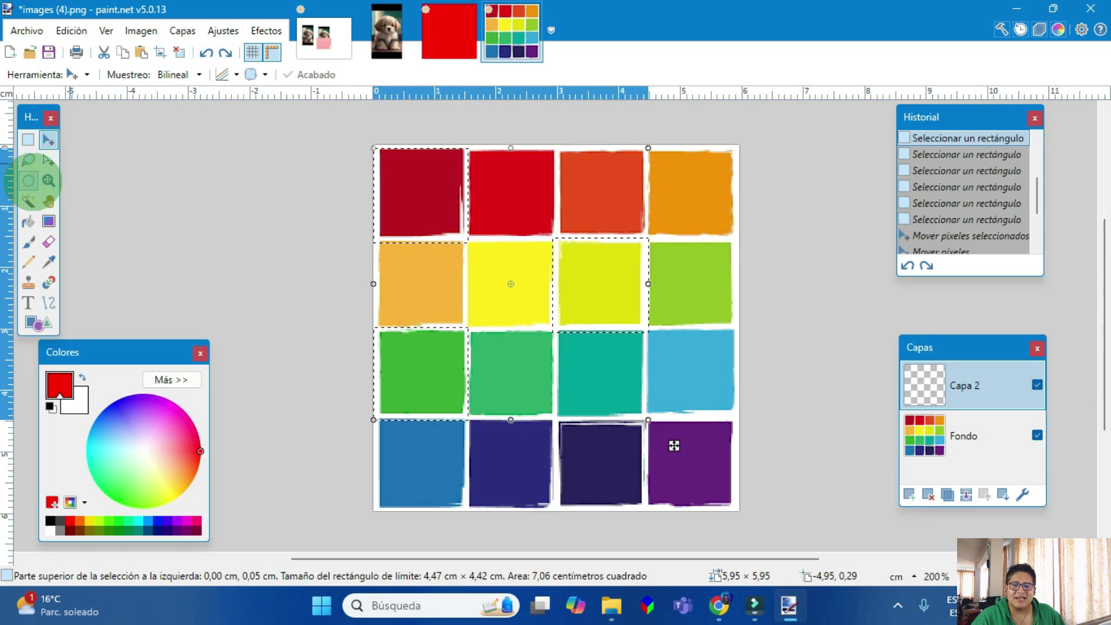
key(ctrl+z)
key(ctrl+z)
key(ctrl+z)
key(ctrl+z)
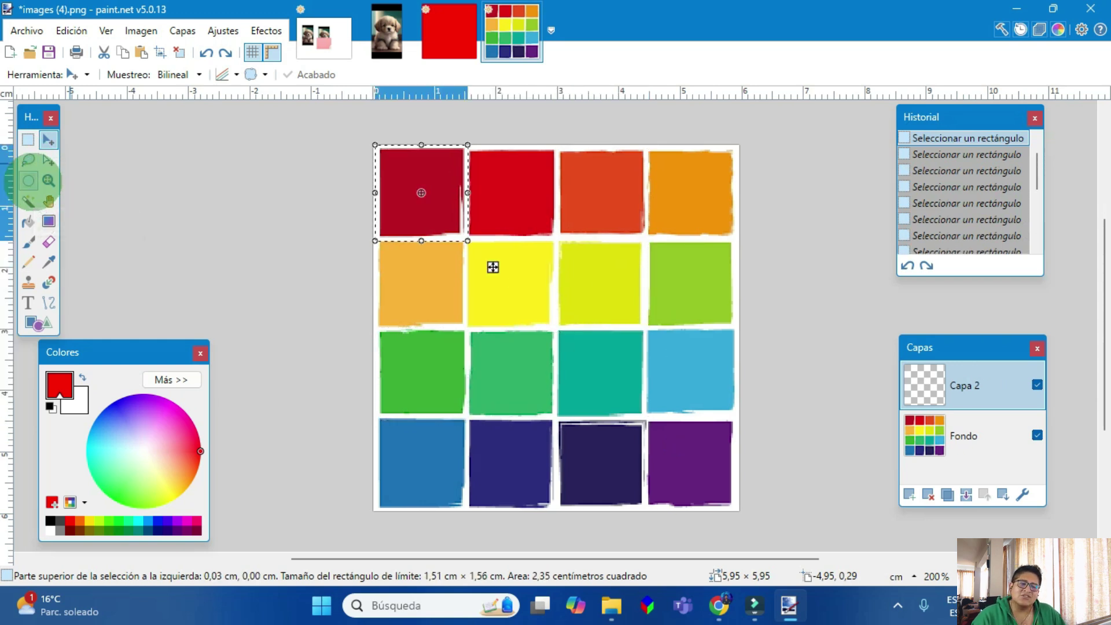
key(ctrl+z)
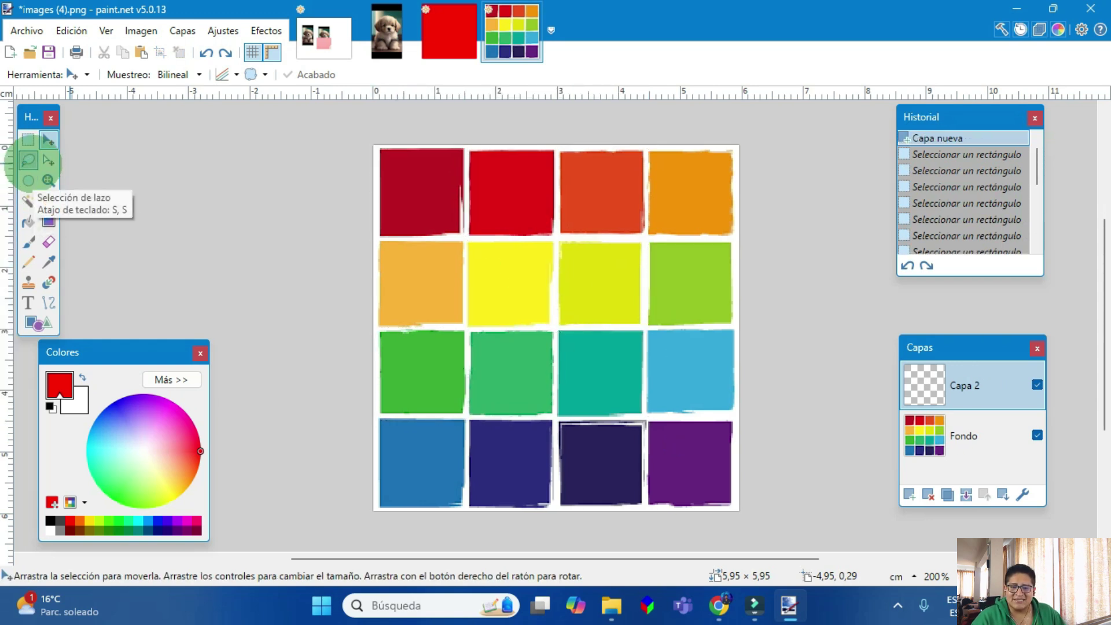
Step: Draw a freehand lasso selection about 4.87 × 5.21 cm across the color grid, and undo it
click(29, 161)
drag(382, 168, 437, 209)
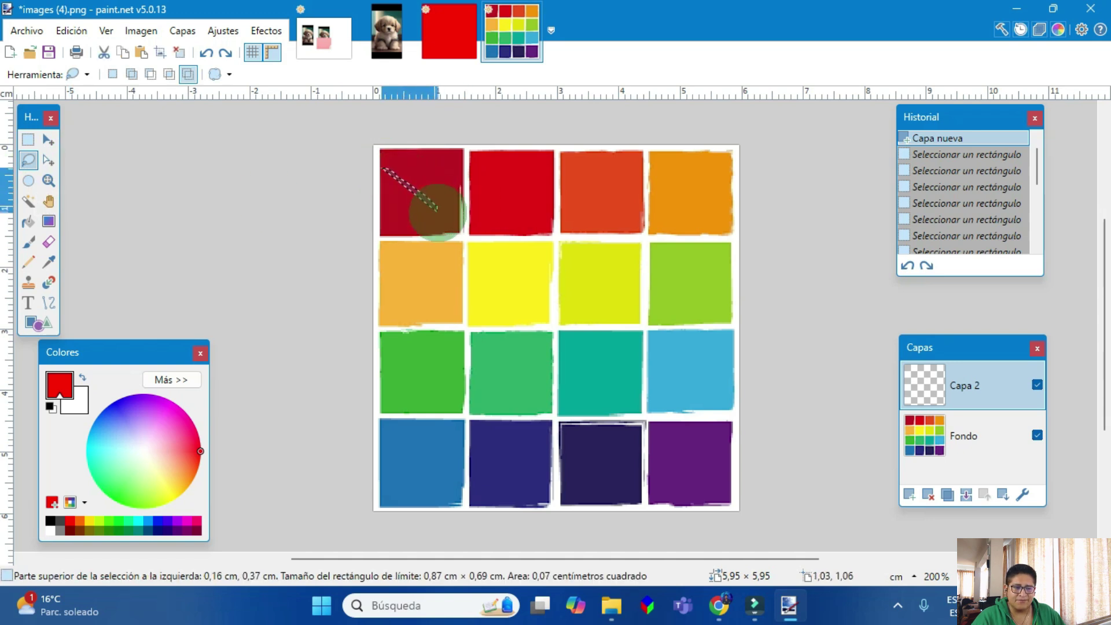
mouse_move(461, 290)
mouse_down()
mouse_move(439, 404)
mouse_move(441, 434)
mouse_move(469, 466)
mouse_move(580, 489)
mouse_move(652, 466)
mouse_move(677, 415)
mouse_move(685, 349)
mouse_move(666, 205)
mouse_move(564, 168)
mouse_up()
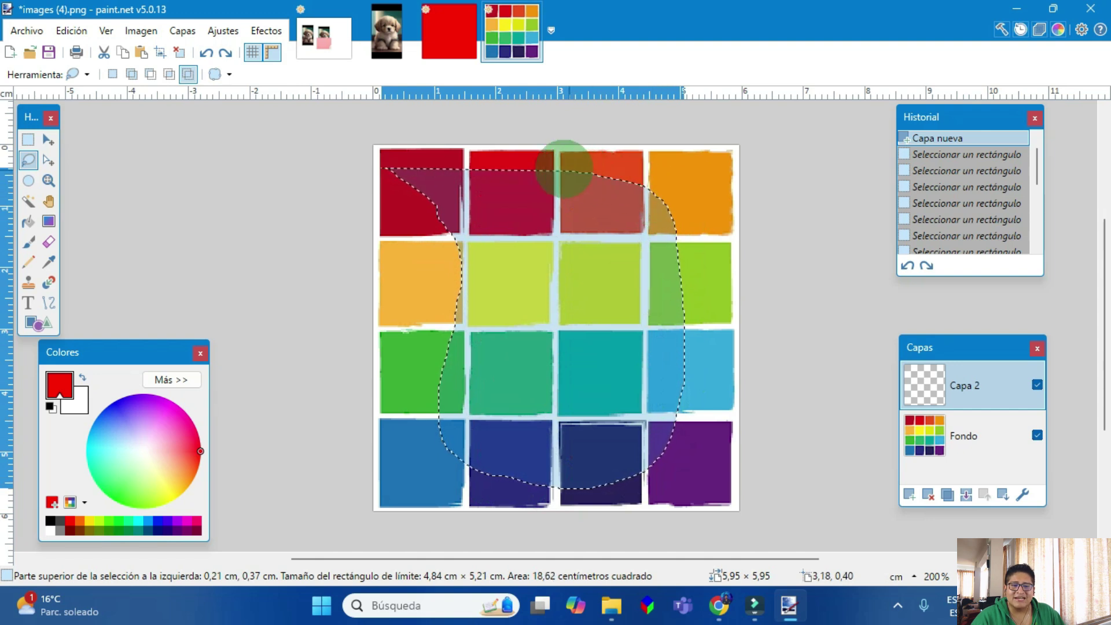
drag(405, 173, 405, 173)
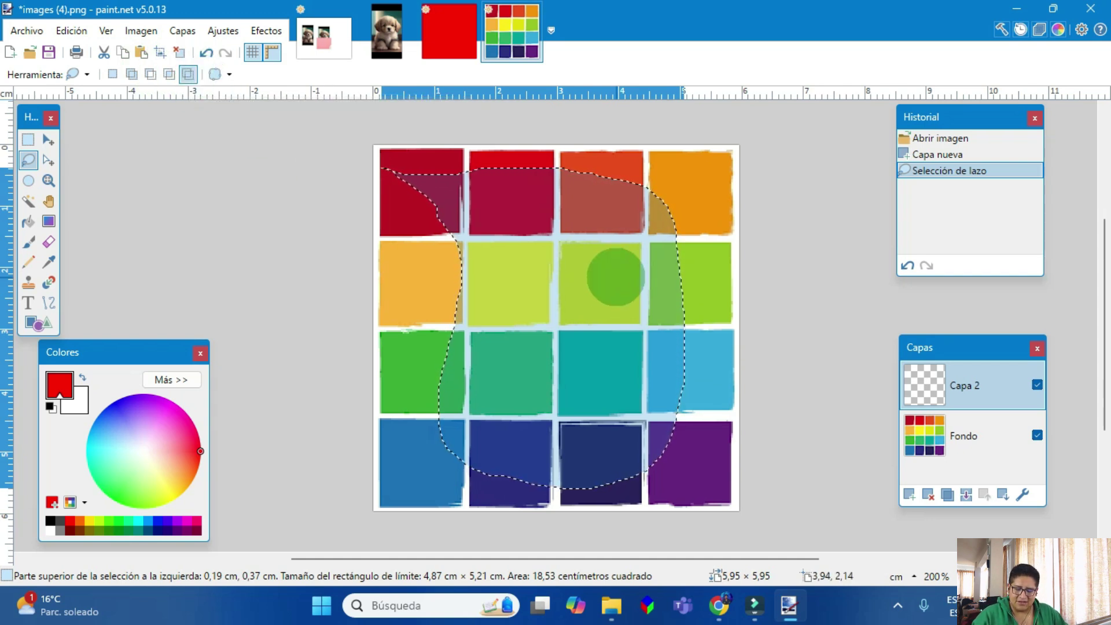
key(ctrl+z)
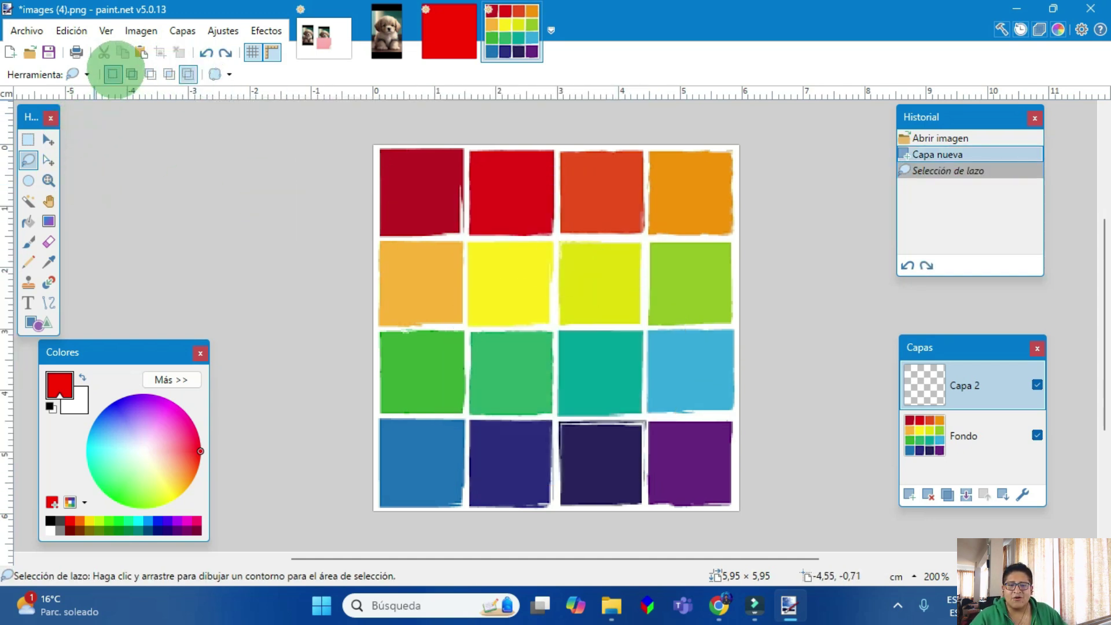
Step: Draw a lasso selection about 3.86 × 1.32 cm across the first row's first three squares in Replace mode
click(114, 74)
mouse_move(392, 178)
mouse_down()
mouse_move(440, 240)
mouse_move(500, 237)
mouse_move(570, 192)
mouse_up()
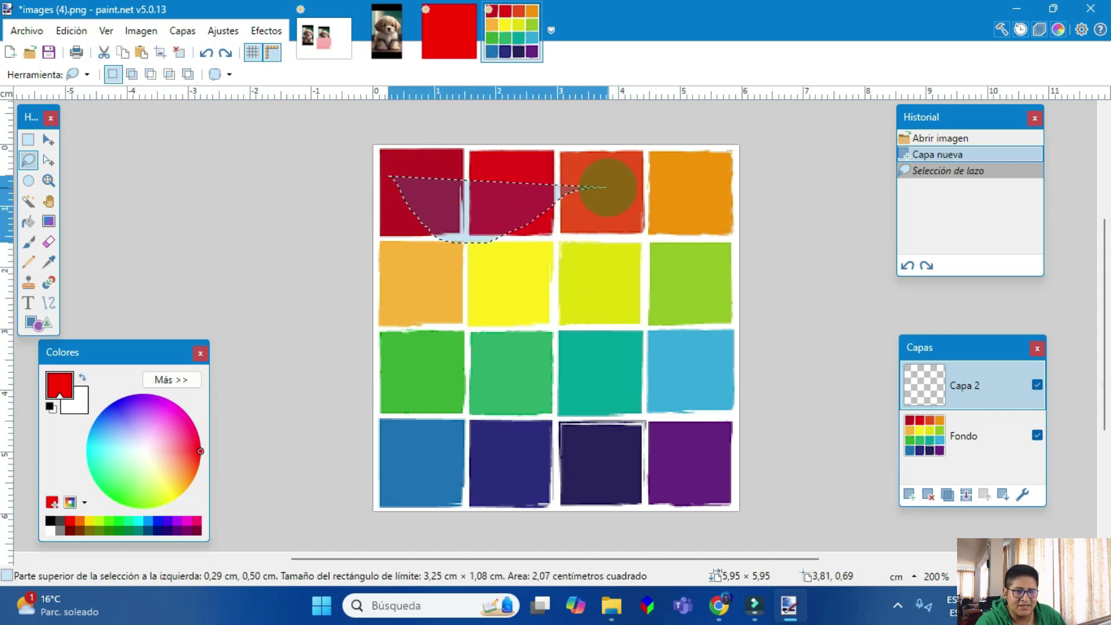
drag(625, 170, 405, 165)
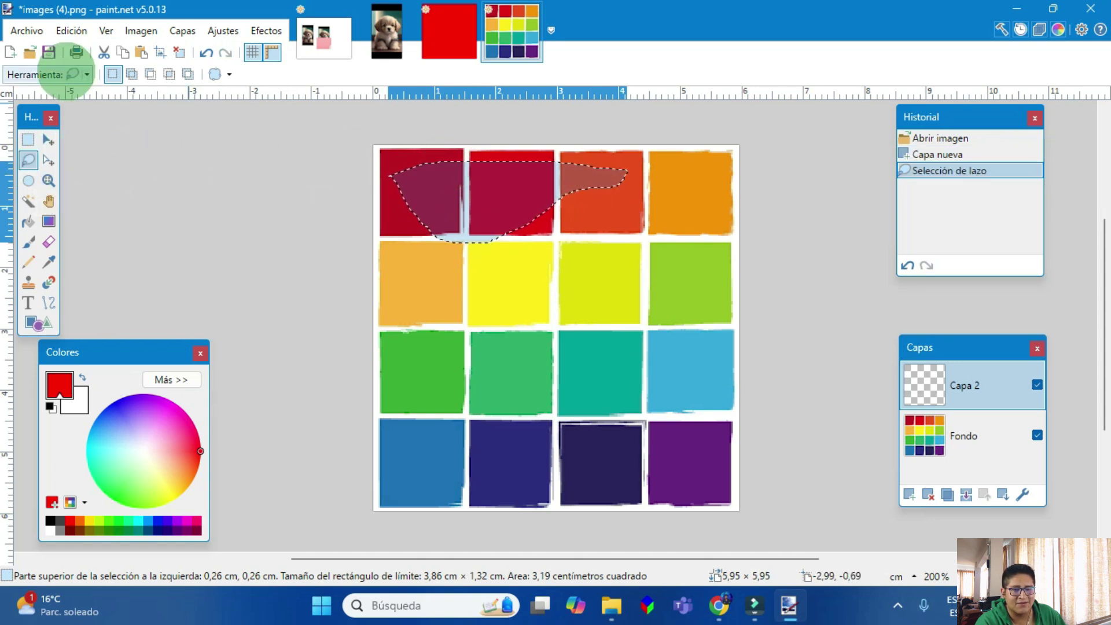
Step: Add a second lasso area over the middle of the grid, and subtract a freehand region covering parts of both areas
click(131, 74)
mouse_move(493, 278)
mouse_down()
mouse_move(598, 364)
mouse_move(434, 428)
mouse_move(500, 316)
mouse_up()
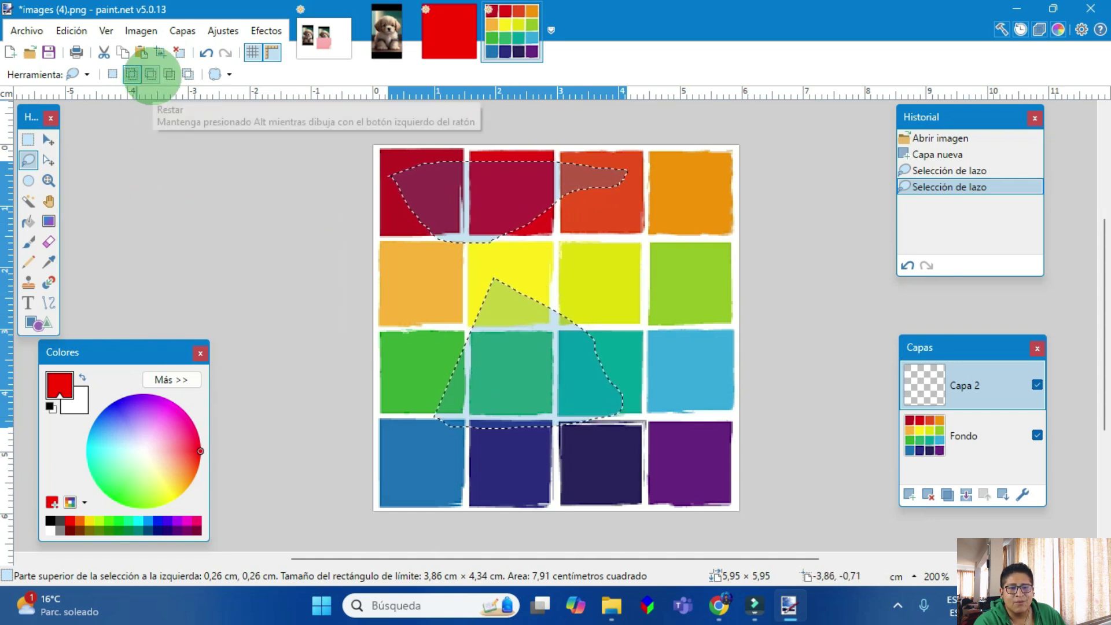
click(150, 74)
mouse_move(397, 219)
mouse_down()
mouse_move(487, 219)
mouse_move(563, 301)
mouse_move(594, 355)
mouse_move(565, 378)
mouse_move(458, 357)
mouse_up()
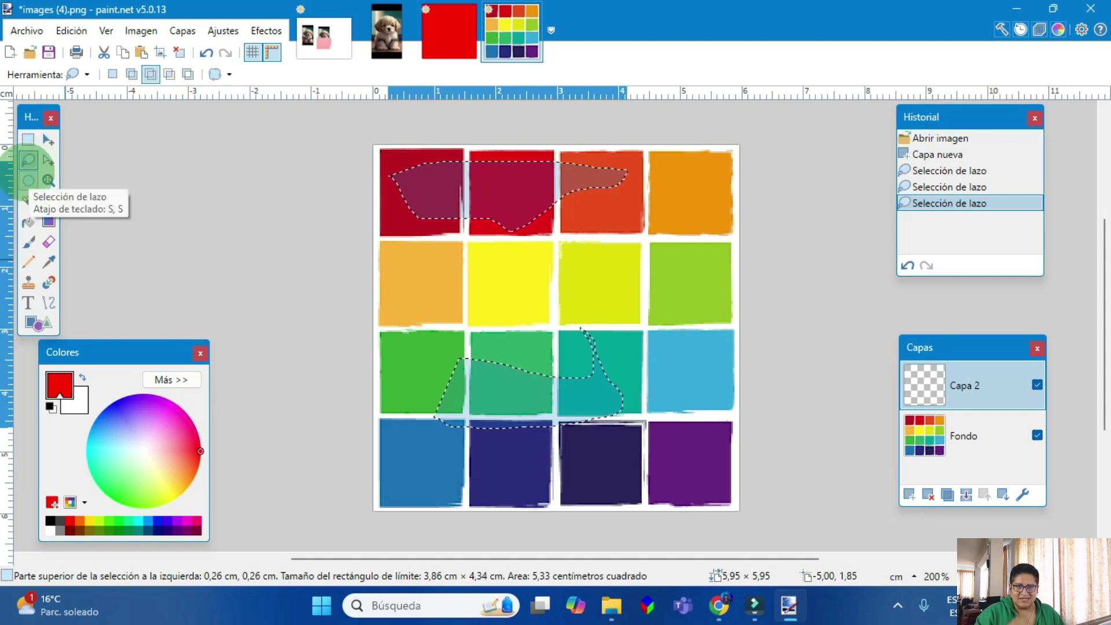
Step: Replace the selection with an elliptical one about 1.75 × 1.72 cm around the second row's third square
click(27, 180)
drag(567, 241, 660, 312)
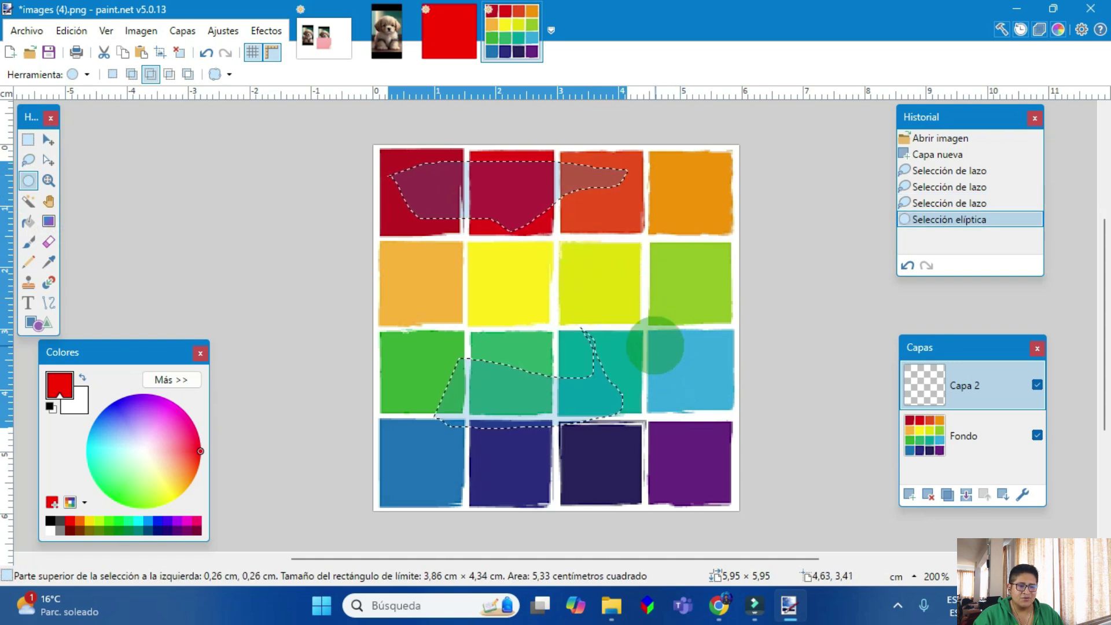
click(113, 74)
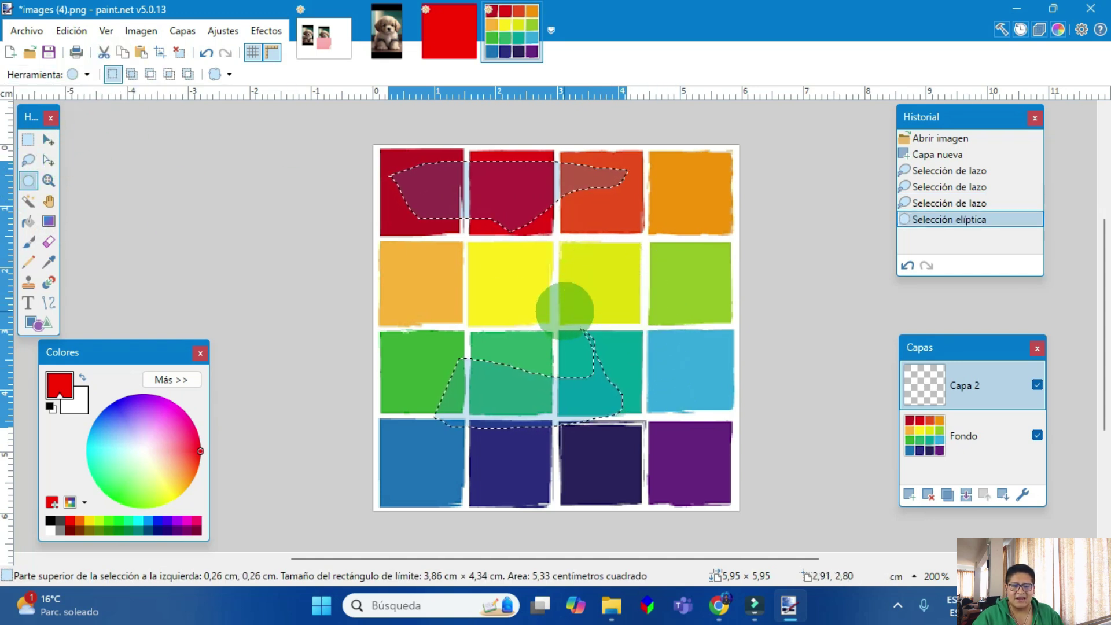
drag(551, 241, 658, 346)
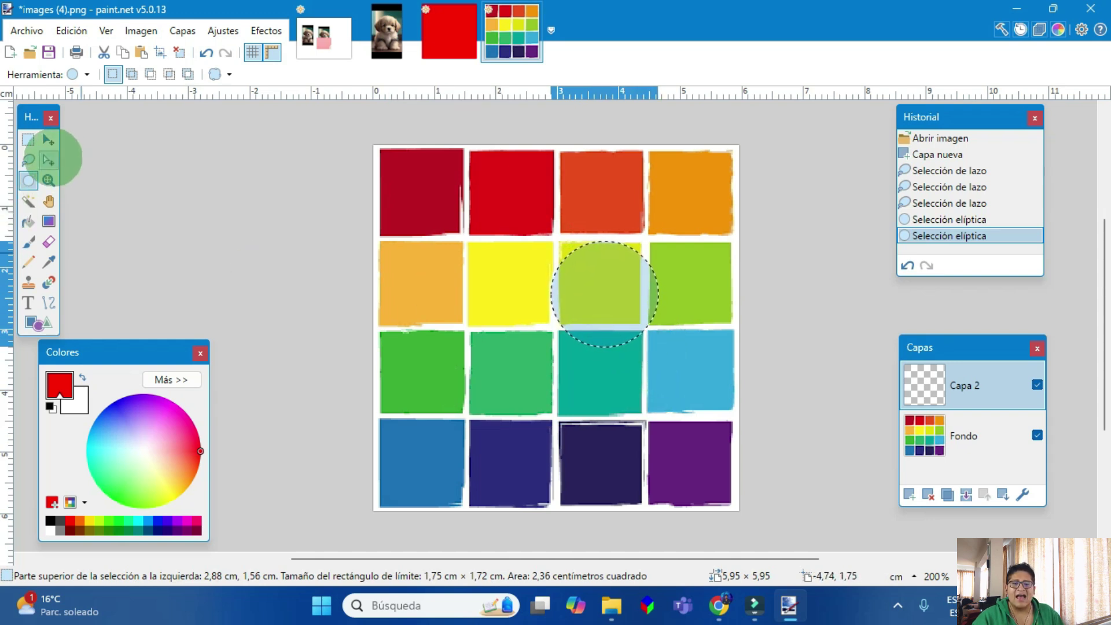
Step: Move the elliptical selection outline across the second row's second and third squares, try moving its pixels, and undo the pixel move
click(48, 160)
drag(628, 293, 574, 378)
click(48, 139)
key(ctrl+z)
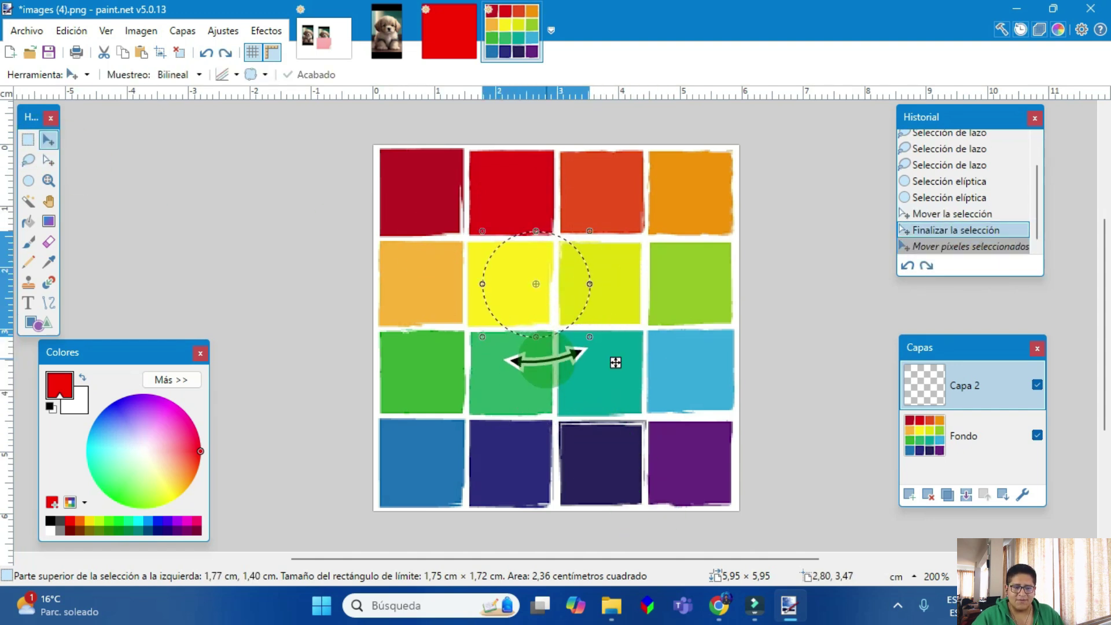
click(27, 180)
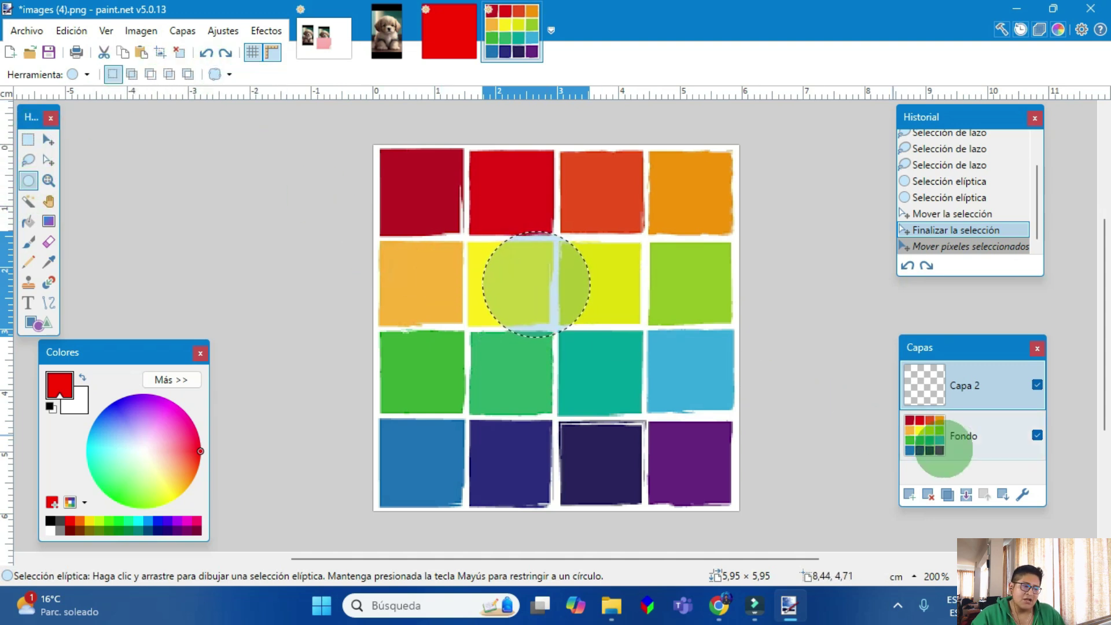
Step: Alternate between the Fondo and Capa 2 layers, hide and show Fondo, and leave Fondo as the active layer
click(964, 439)
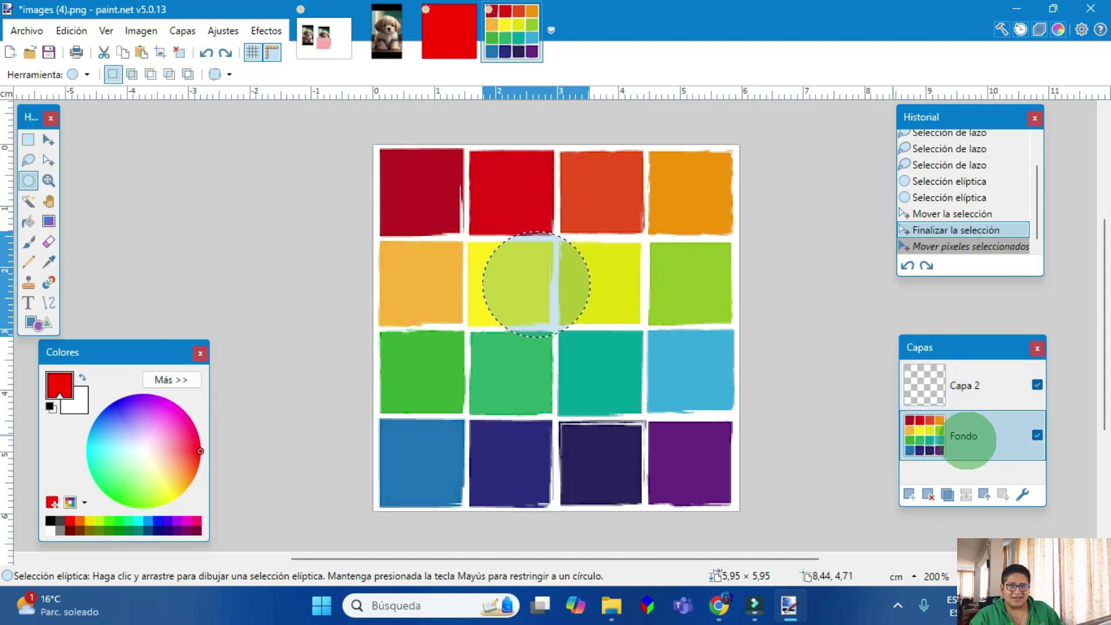
click(993, 382)
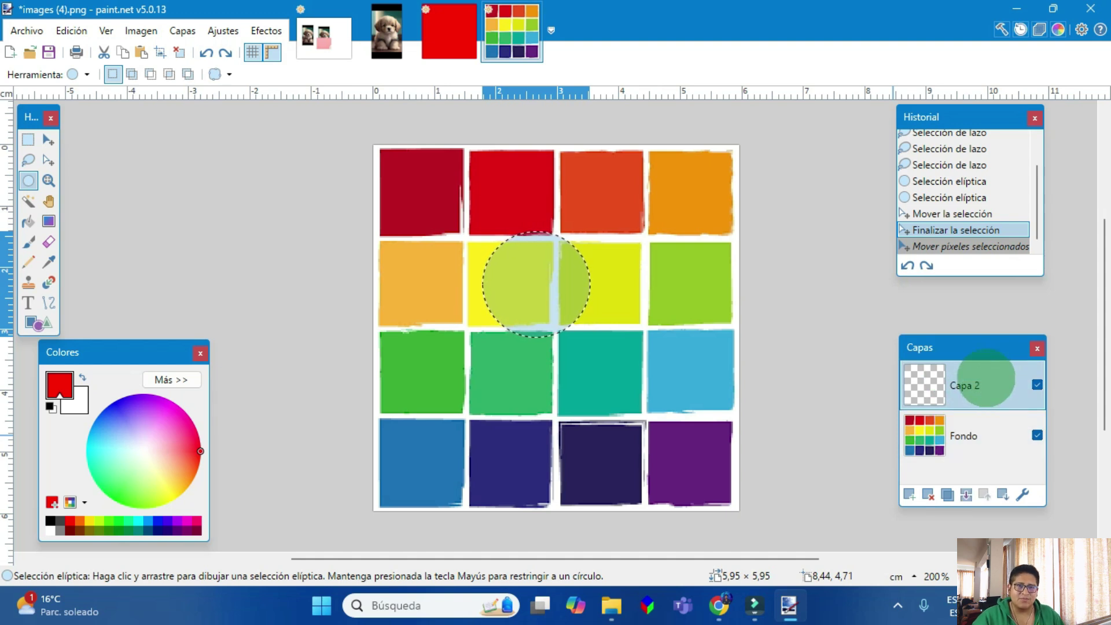
click(970, 441)
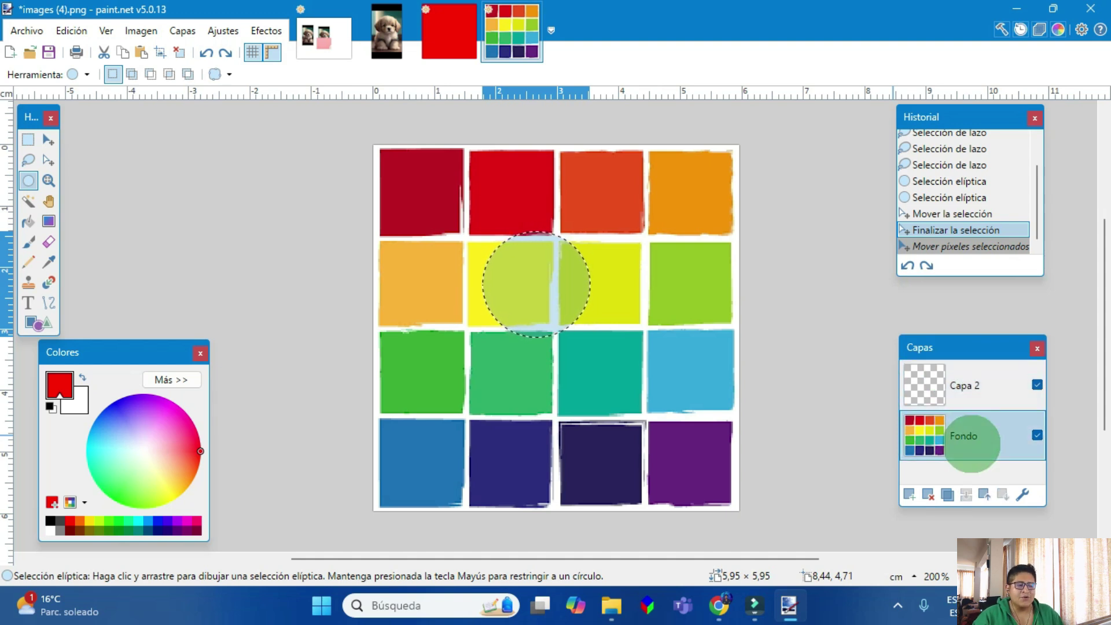
click(963, 388)
click(1038, 435)
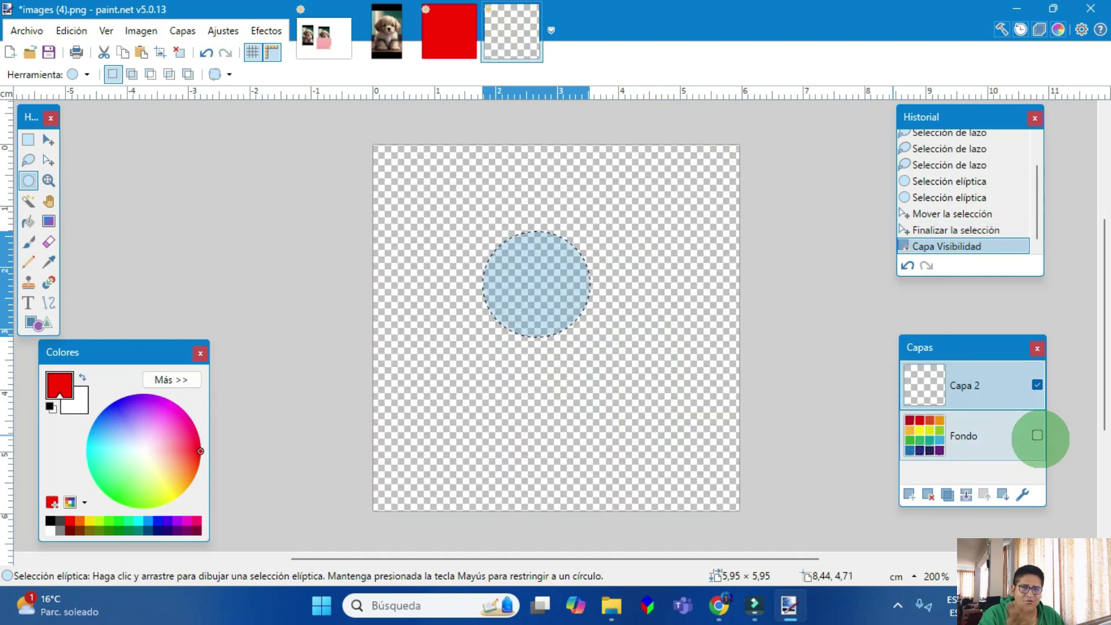
click(1037, 435)
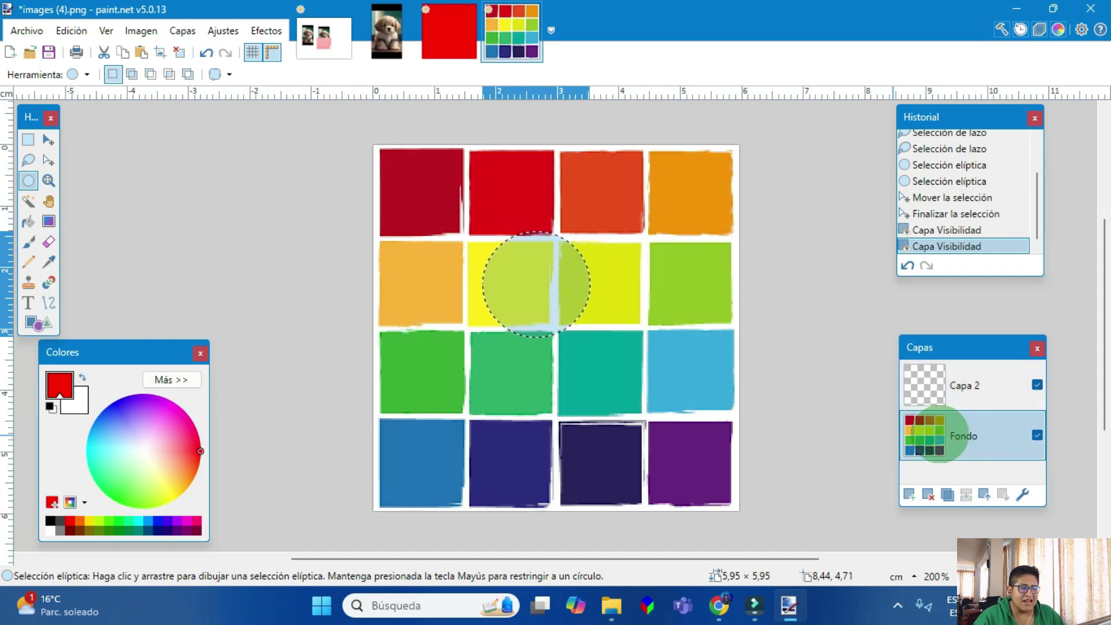
click(978, 393)
click(986, 433)
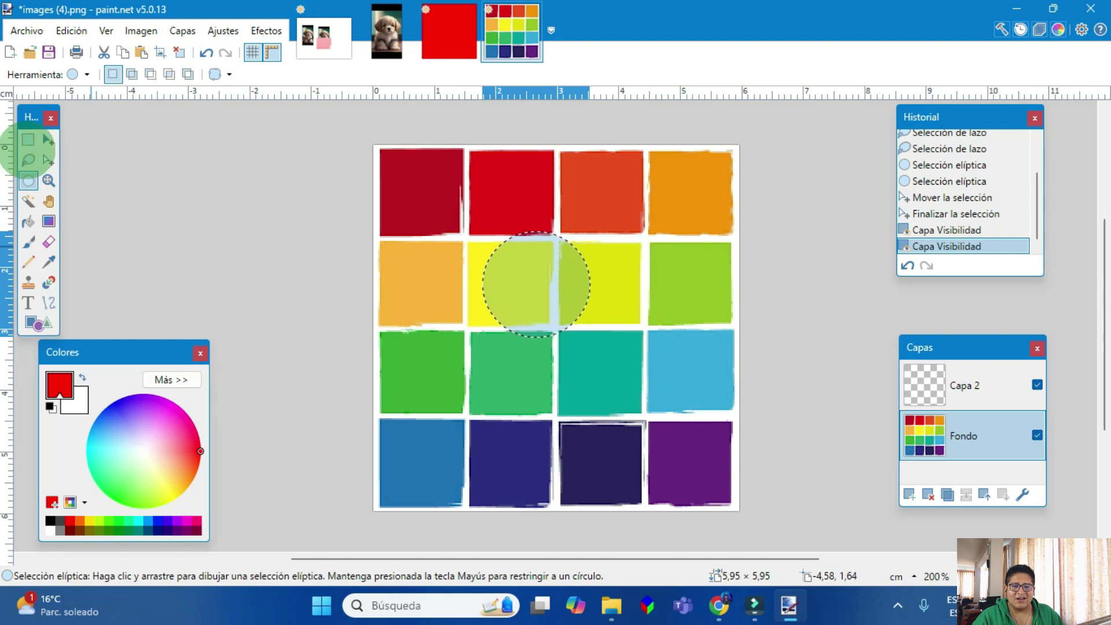
Step: Select the first row's first square with a rectangle about 1.48 × 1.46 cm and move its pixels to the middle of the grid
click(28, 140)
drag(377, 149, 467, 238)
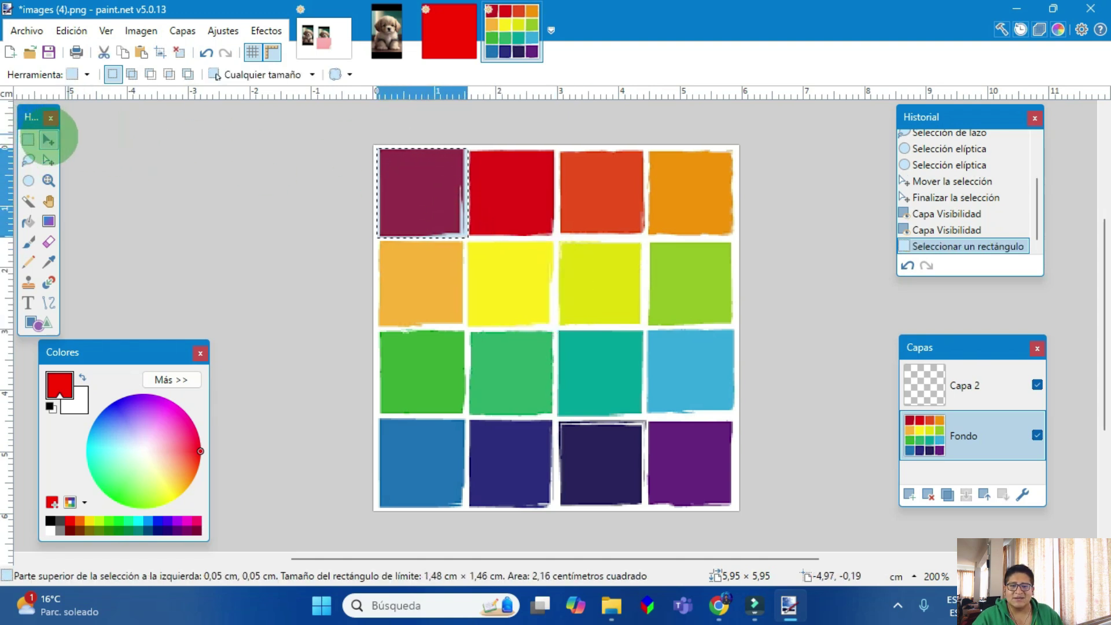
click(48, 139)
click(422, 194)
mouse_move(494, 263)
mouse_down()
mouse_move(612, 324)
mouse_move(504, 302)
mouse_move(526, 345)
mouse_move(600, 330)
mouse_move(610, 377)
mouse_move(498, 296)
mouse_move(503, 260)
mouse_move(492, 263)
mouse_up()
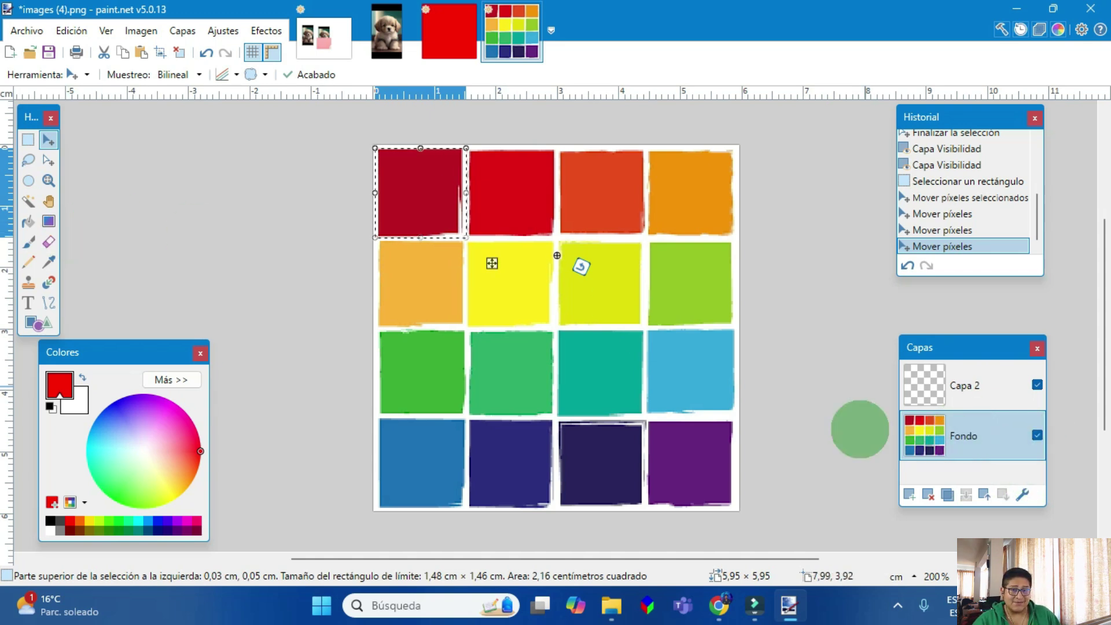
drag(492, 264, 596, 396)
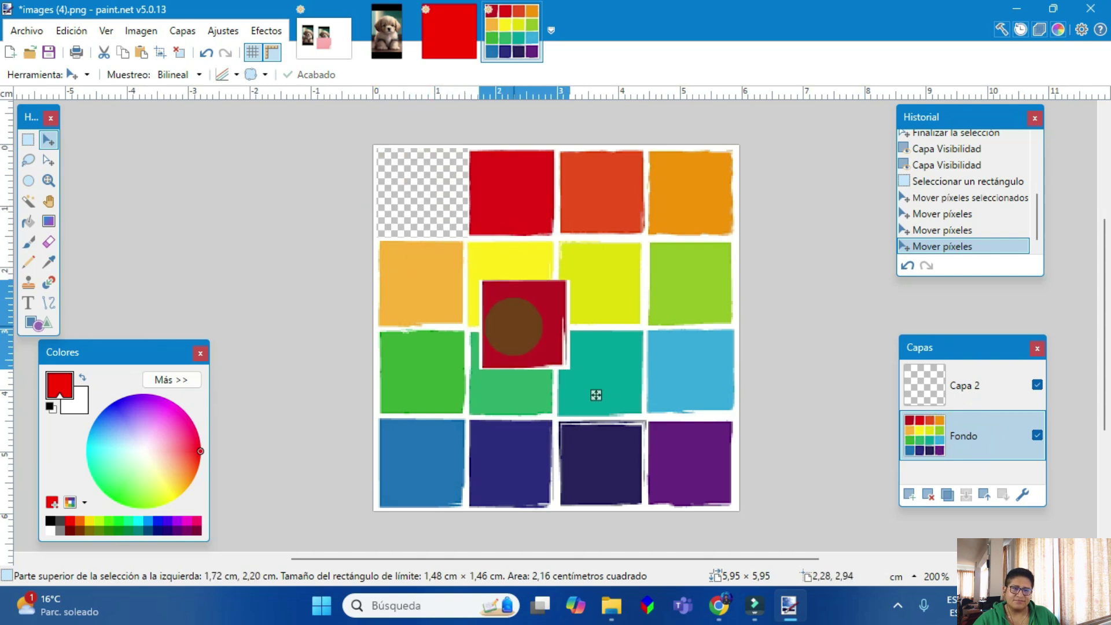
Step: Draw an elliptical selection about 1.75 × 1.53 cm below the first row's third square and move its pixels over the third row's last two squares
click(28, 180)
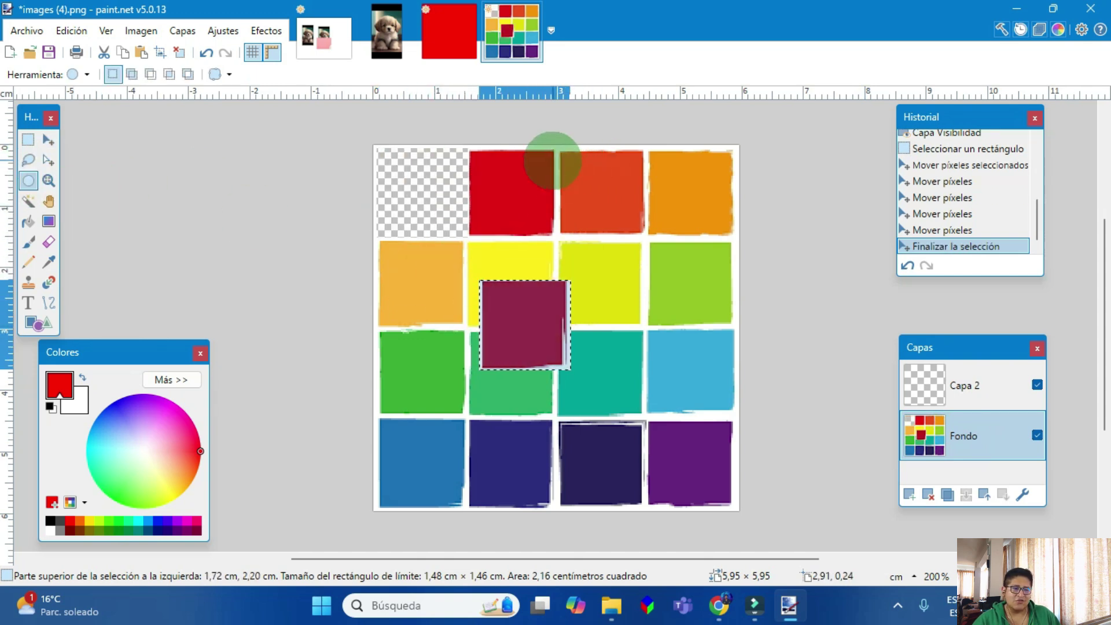
mouse_move(632, 223)
mouse_down()
mouse_move(595, 193)
mouse_move(619, 255)
mouse_up()
mouse_move(560, 179)
mouse_down()
mouse_move(631, 227)
mouse_move(668, 272)
mouse_up()
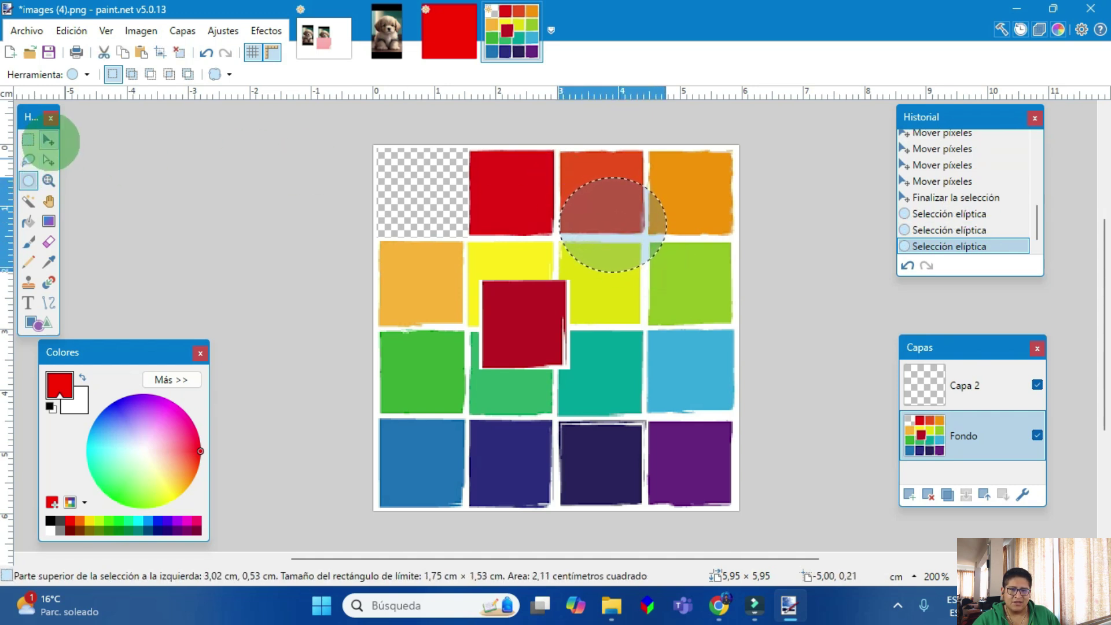
click(49, 139)
drag(694, 298, 716, 457)
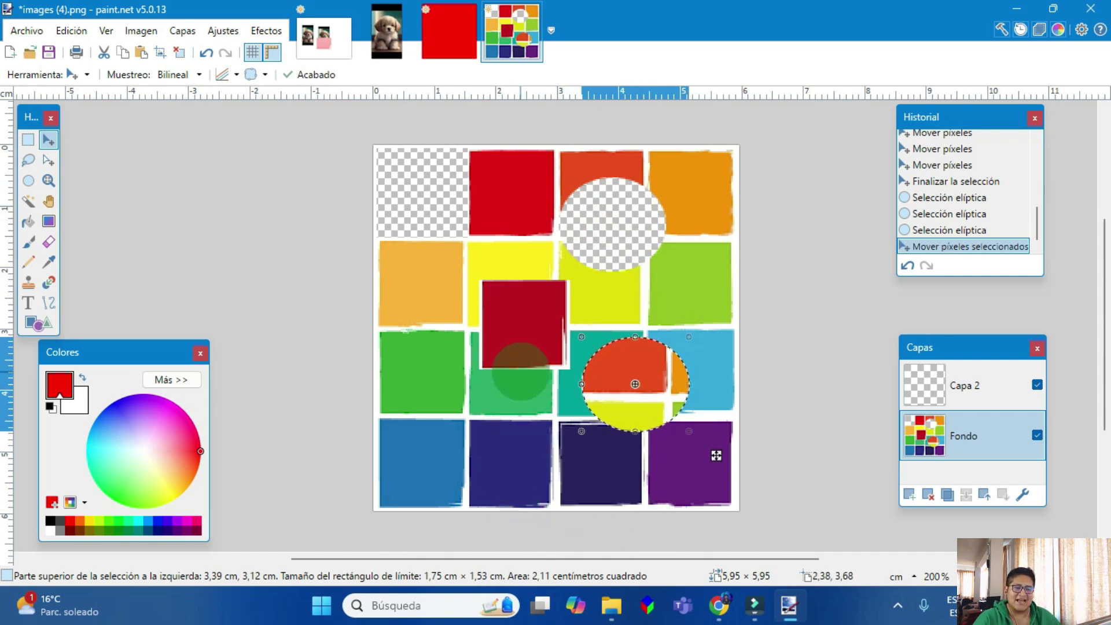
Step: Undo the ellipse's pixel move, the elliptical selections, and the dark red square's move to the middle of the grid
key(ctrl+z)
key(ctrl+z)
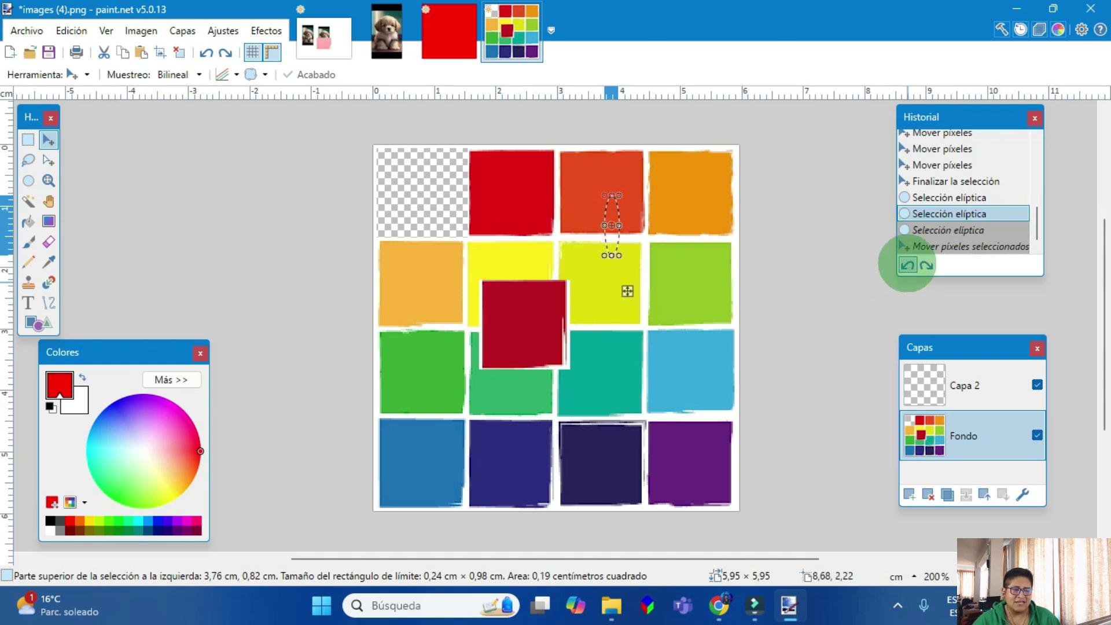
click(908, 265)
click(908, 265)
click(908, 265)
click(907, 265)
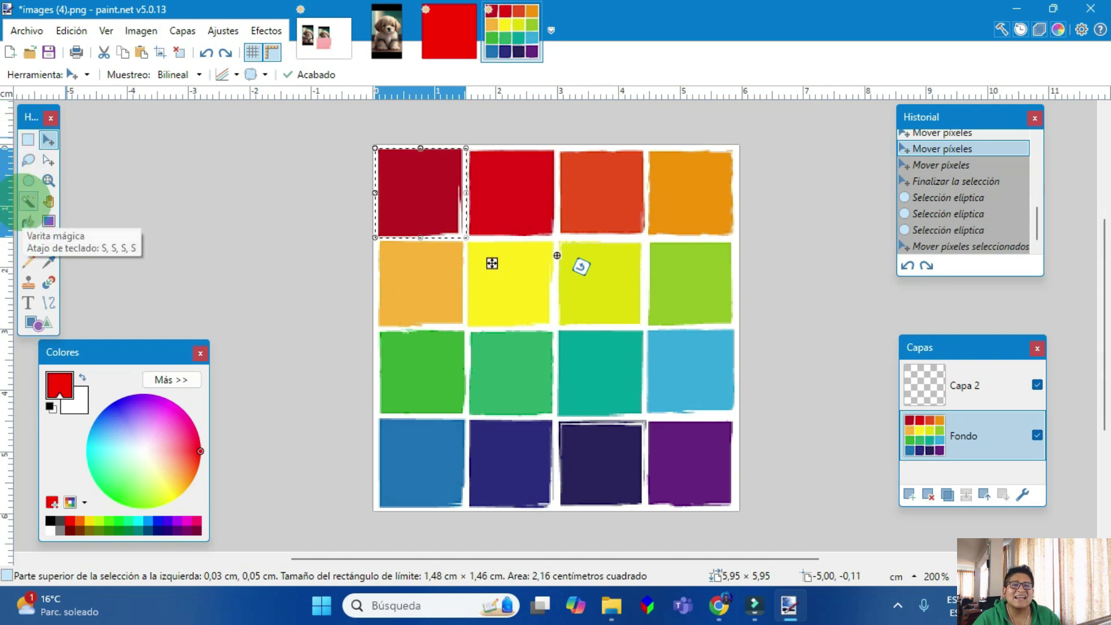
Step: Select the white gaps between the squares with the Magic Wand at 50% tolerance, erase them, and undo the erasure
click(28, 201)
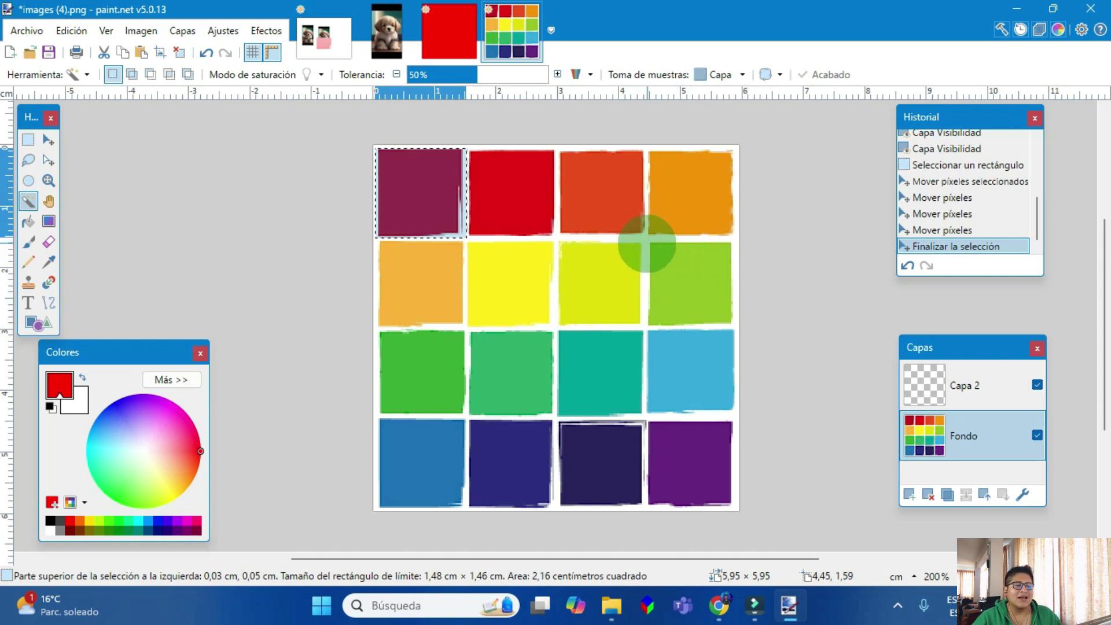
click(646, 239)
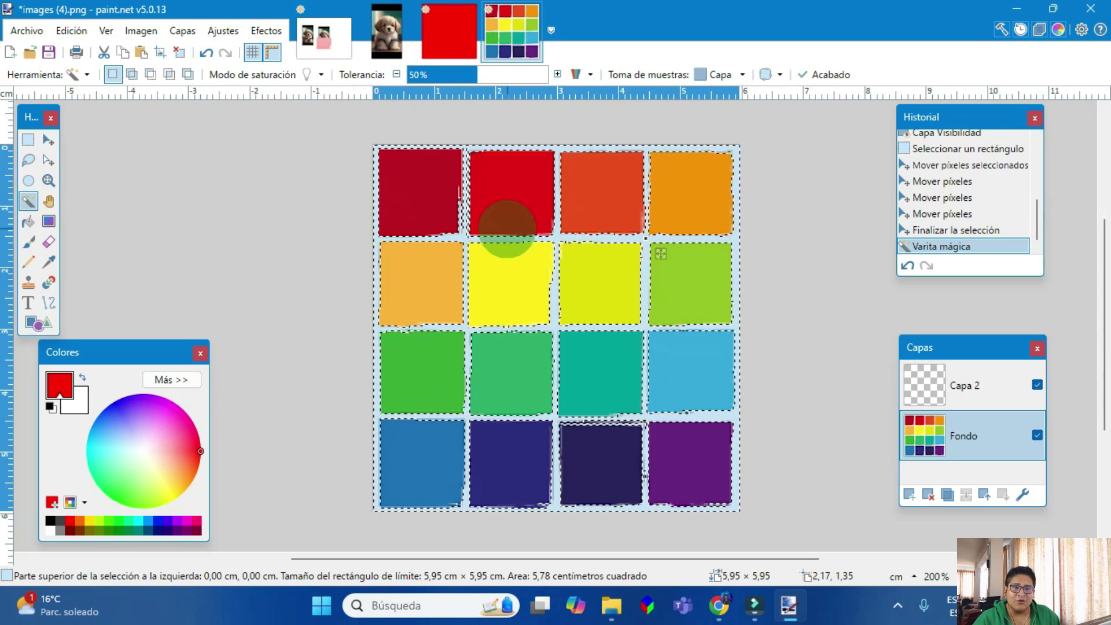
click(569, 256)
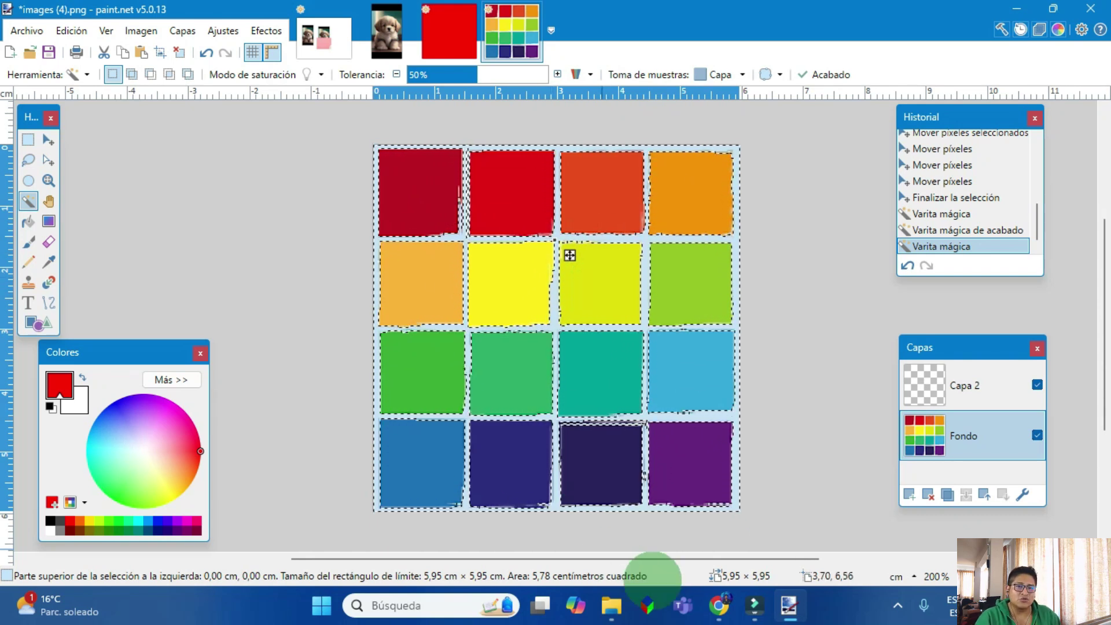
key(Delete)
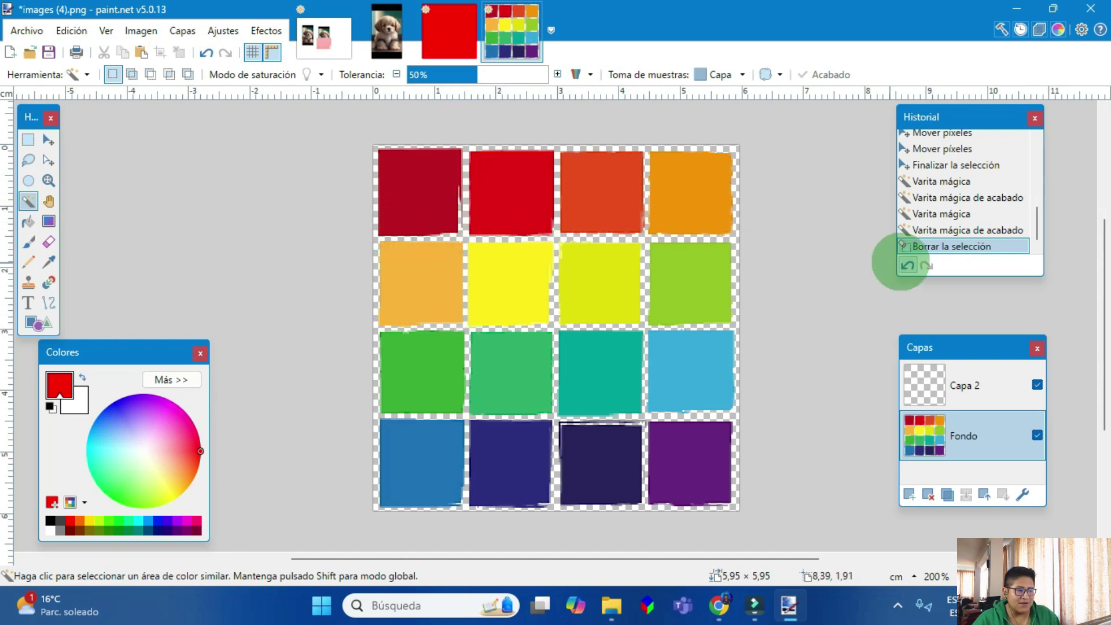
click(907, 265)
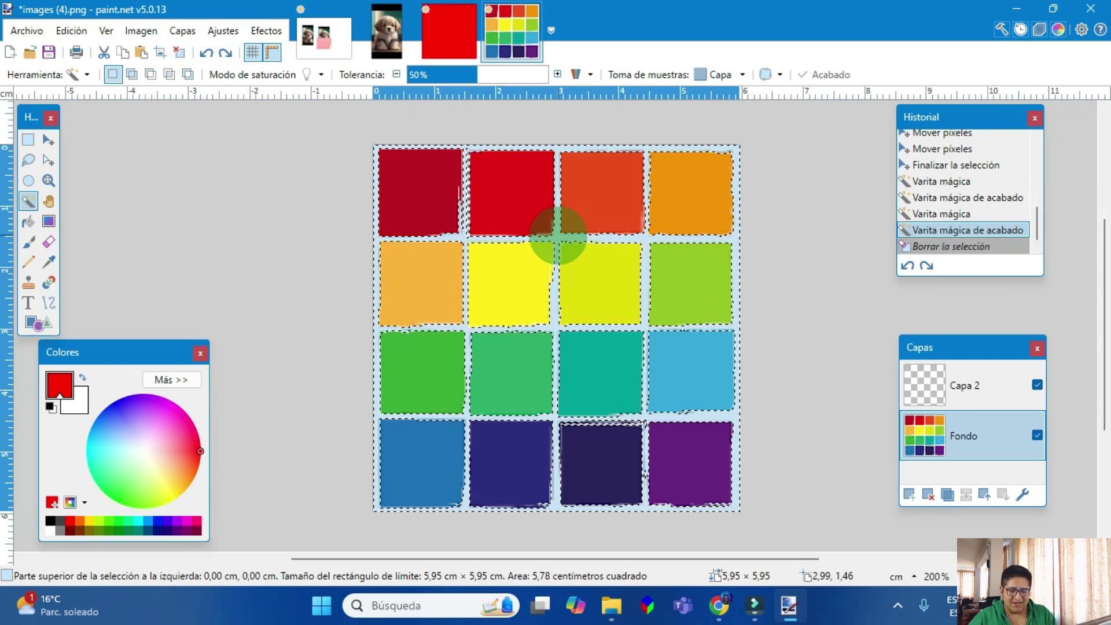
Step: Invert the selection to cover the colored squares, erase them, and undo back to the first Magic Wand selection
key(ctrl+i)
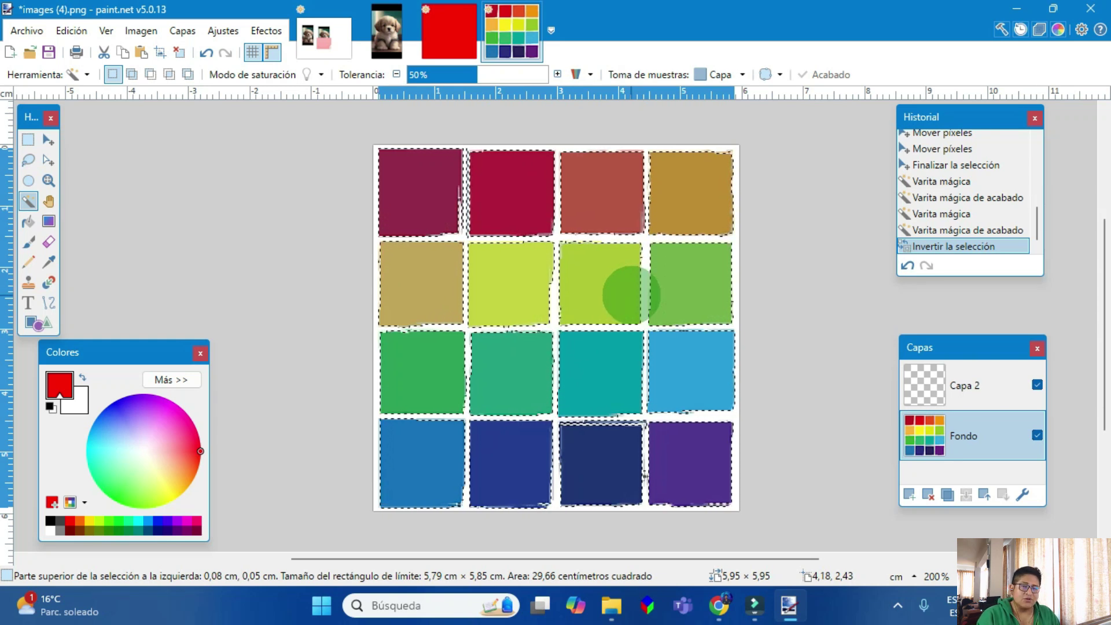
key(Delete)
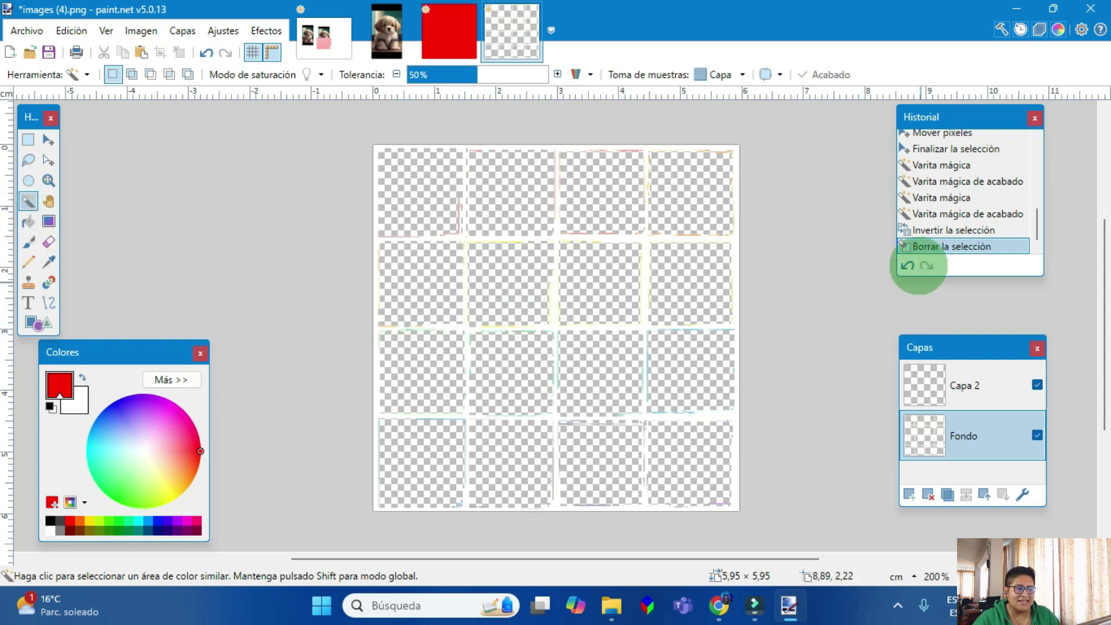
click(907, 266)
click(907, 266)
click(908, 265)
click(907, 266)
click(907, 266)
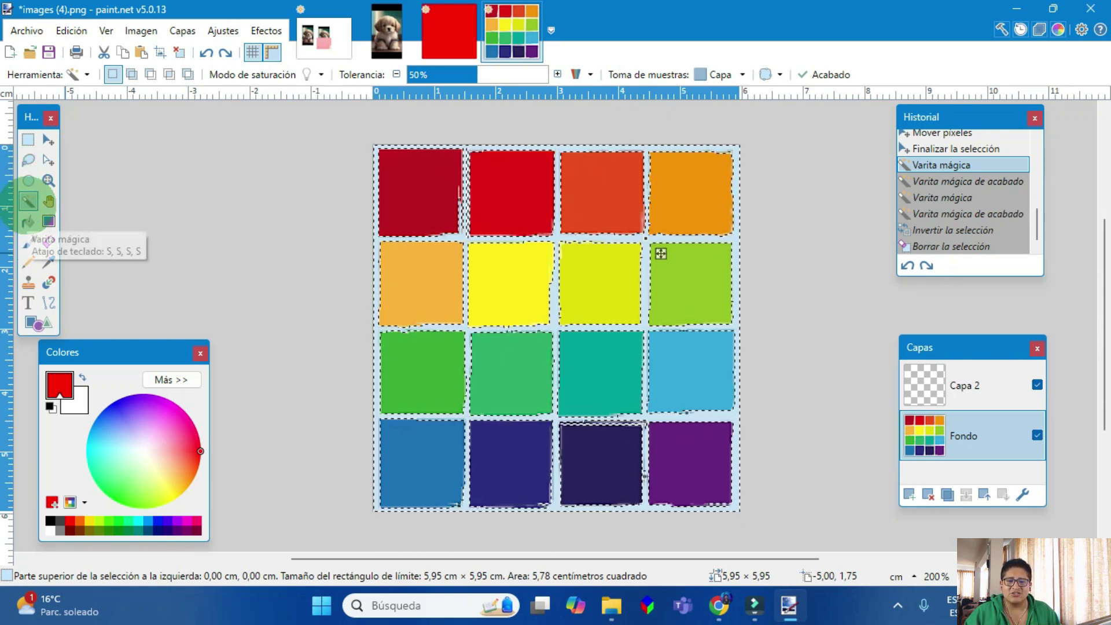
Step: Select the first row's second red square with the Magic Wand, erase it, and undo the erasure
click(509, 180)
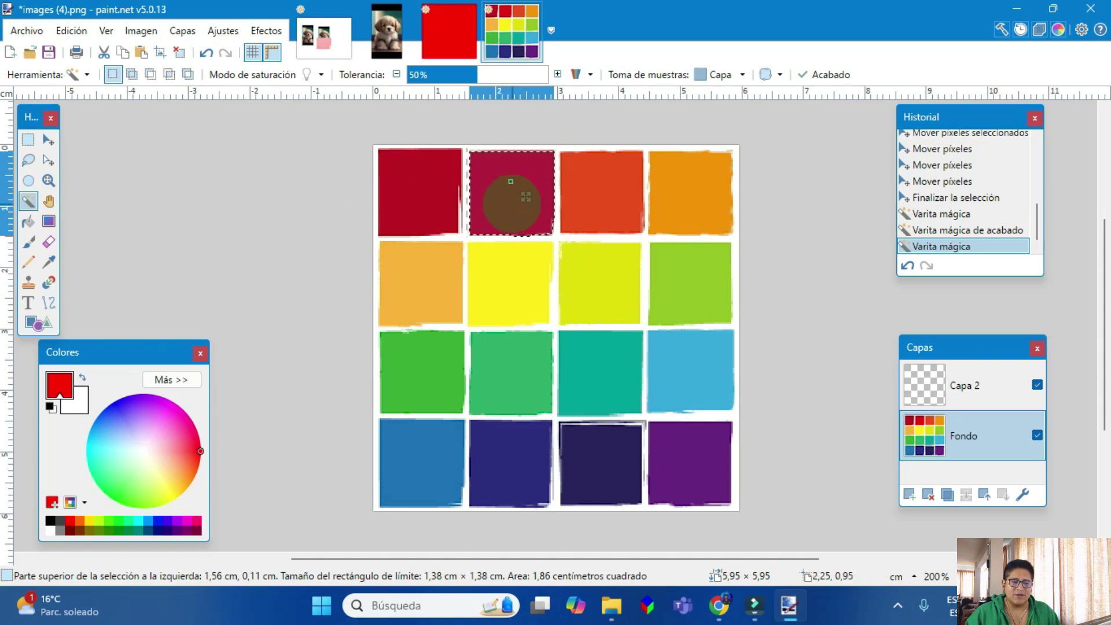
key(Delete)
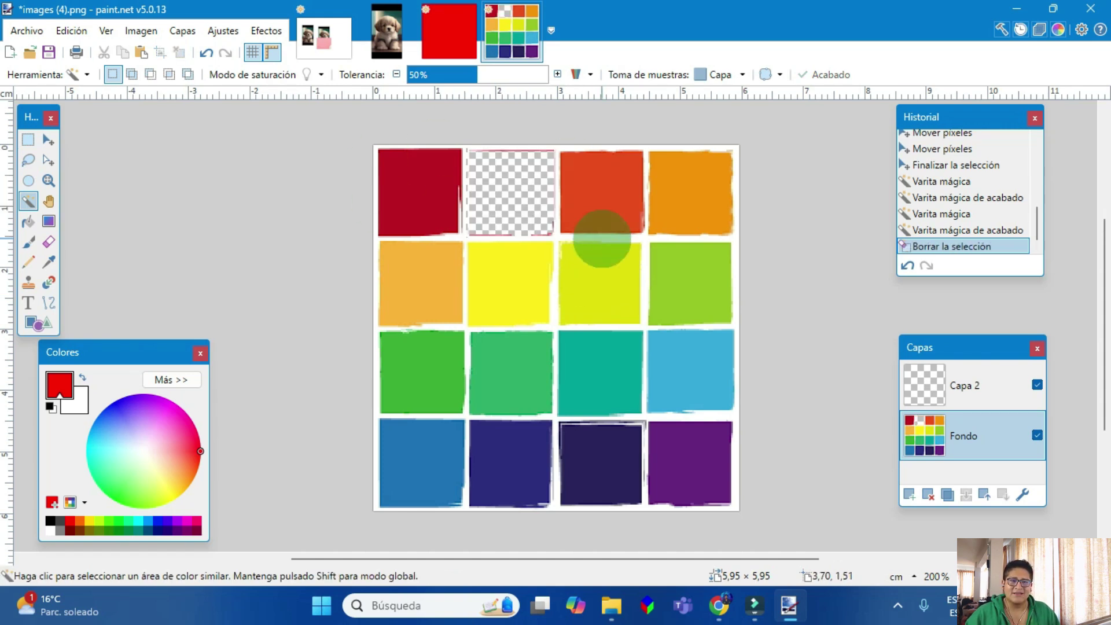
key(ctrl+z)
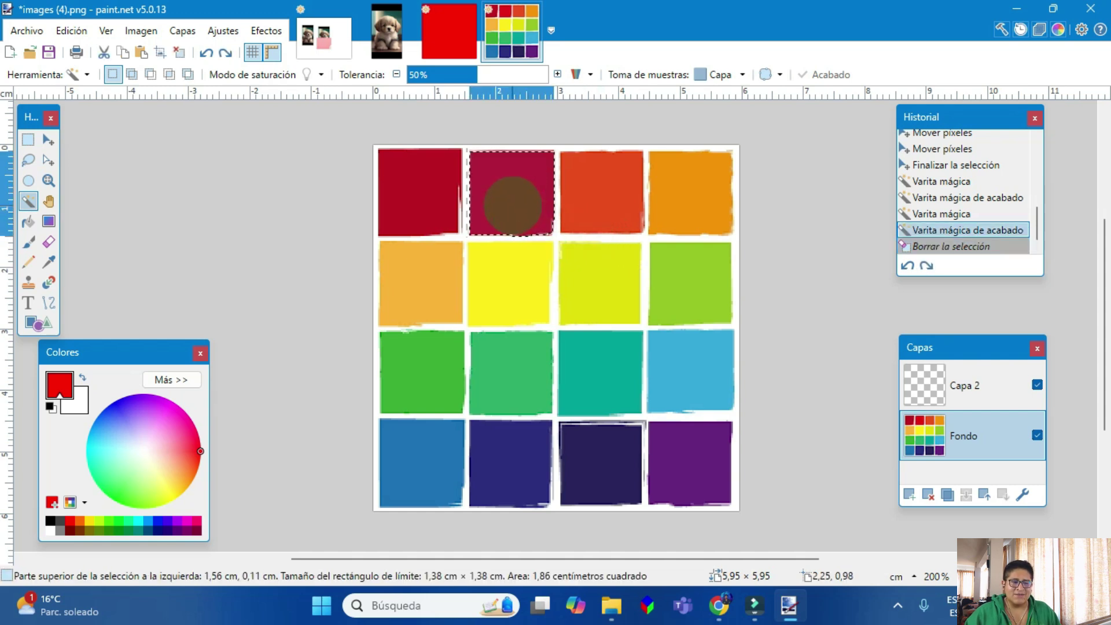
Step: Invert the red square's selection, erase everything around the square, and undo both the erasure and the inversion
key(ctrl+i)
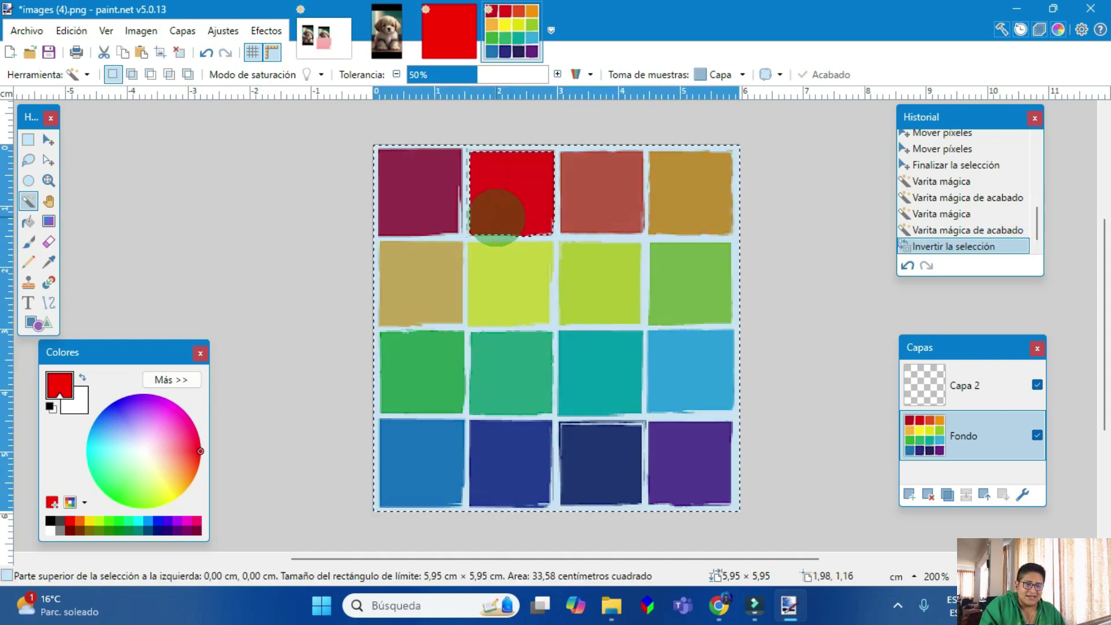
key(Delete)
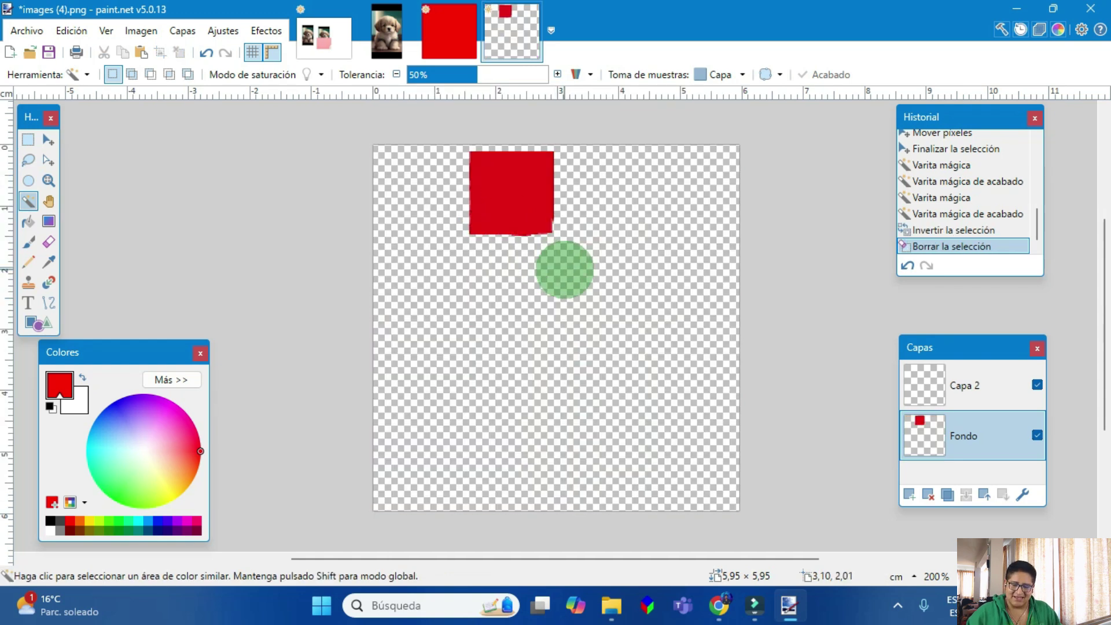
key(ctrl+z)
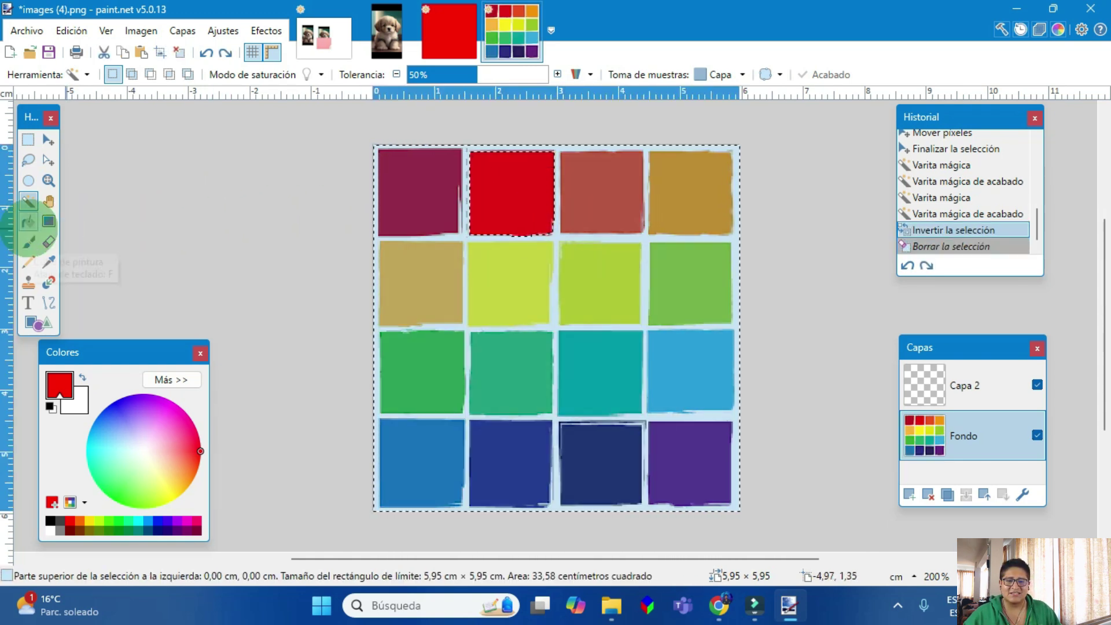
key(ctrl+z)
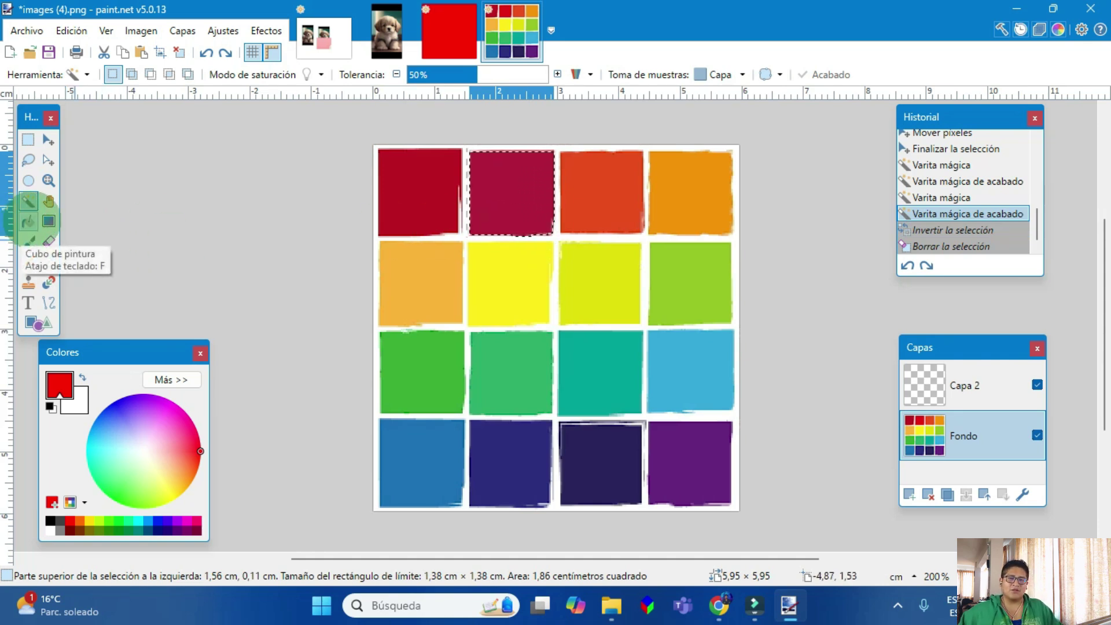
Step: Fill the selected red square with dark green using the Paint Bucket at 50% tolerance, and switch to the Rectangle Select tool
click(27, 222)
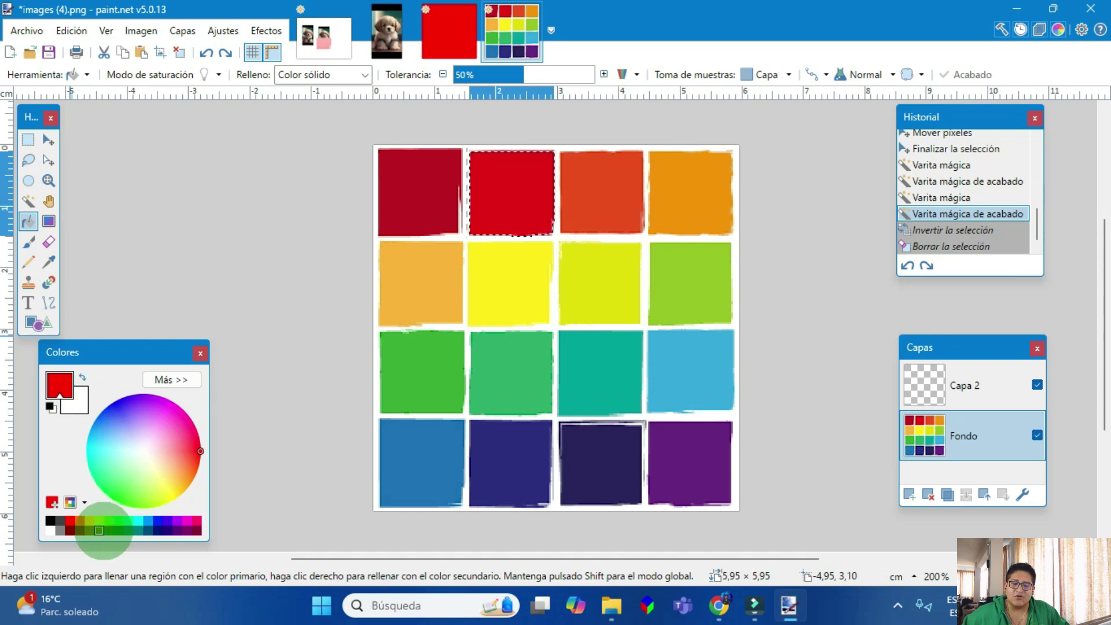
click(99, 531)
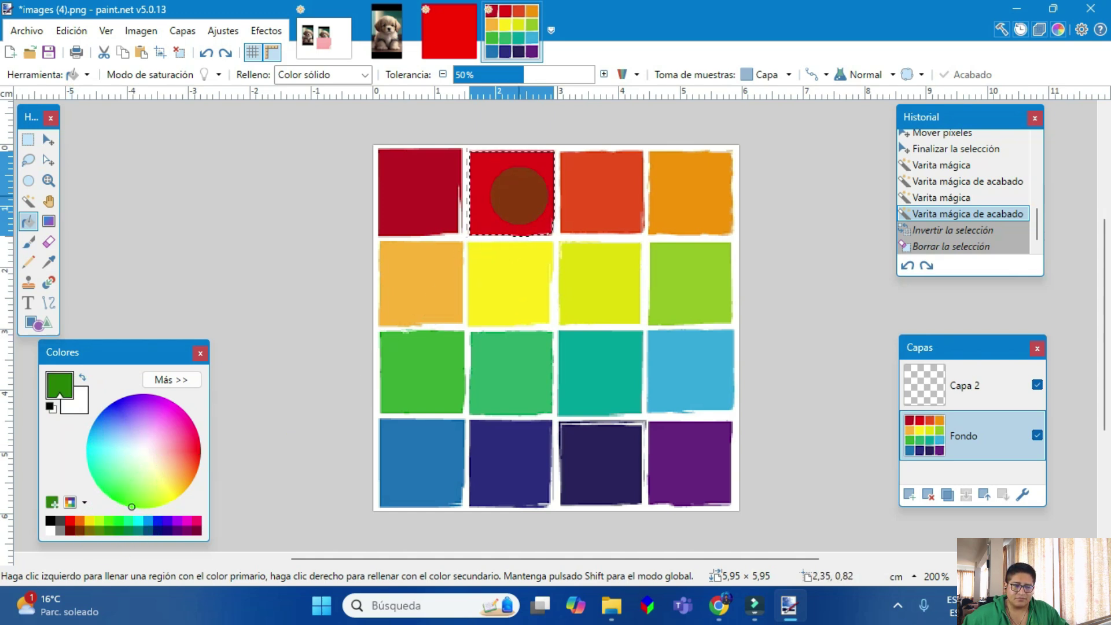
click(519, 196)
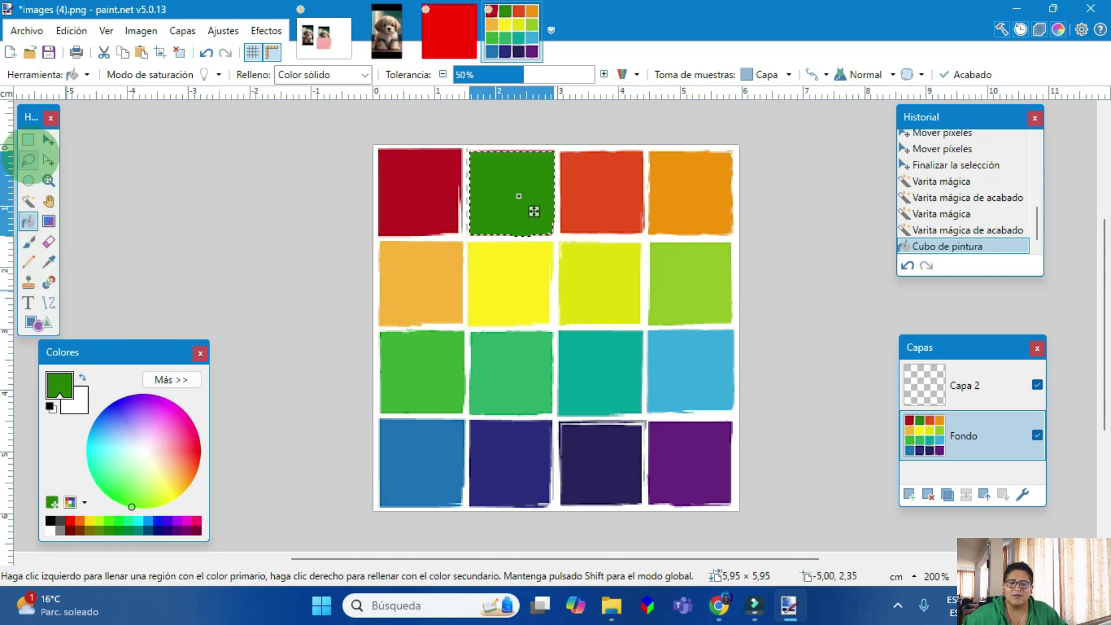
click(28, 139)
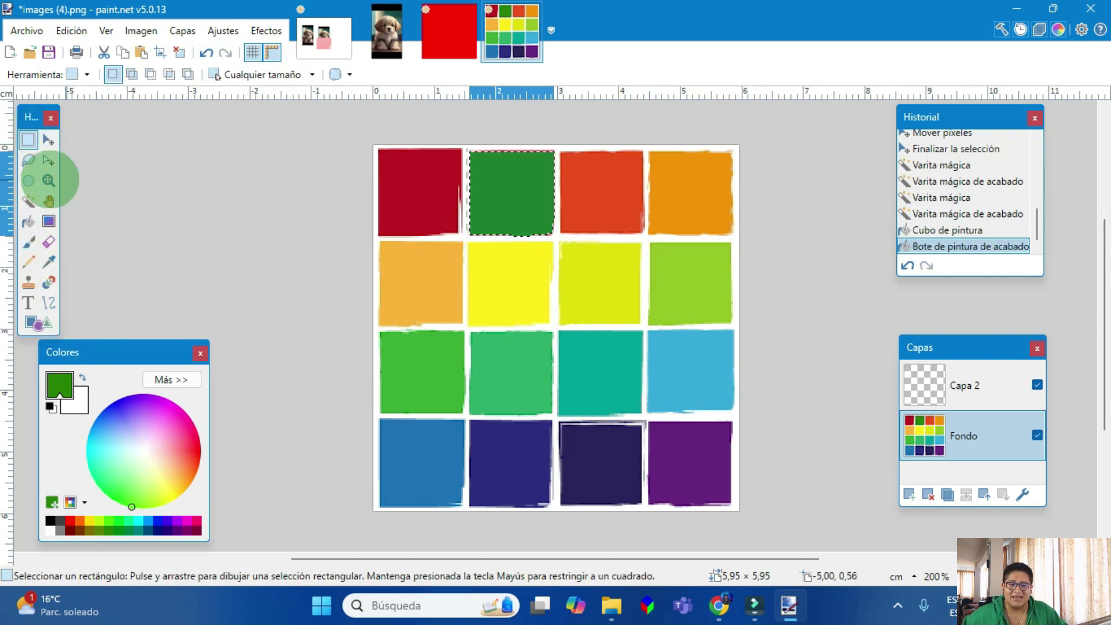
Step: Set the primary color to blue and try to fill the dark red square outside the selection with the Paint Bucket
click(28, 221)
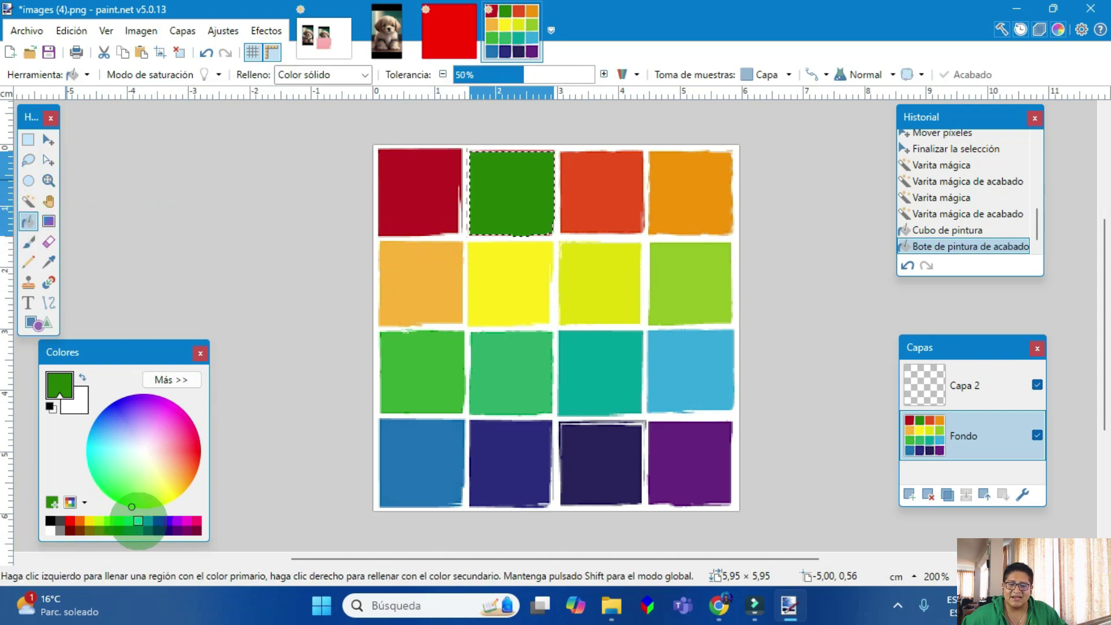
click(146, 521)
click(423, 205)
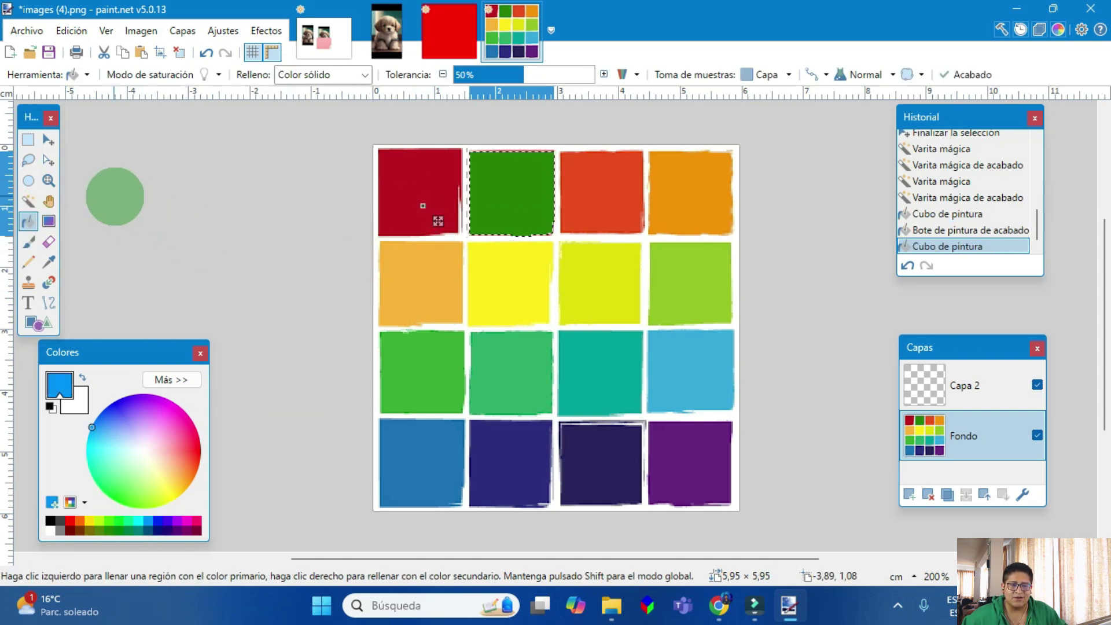
Step: Select the dark red square with a rectangle about 1.46 × 1.53 cm and fill it blue, undoing the extra fill of its white border
click(28, 139)
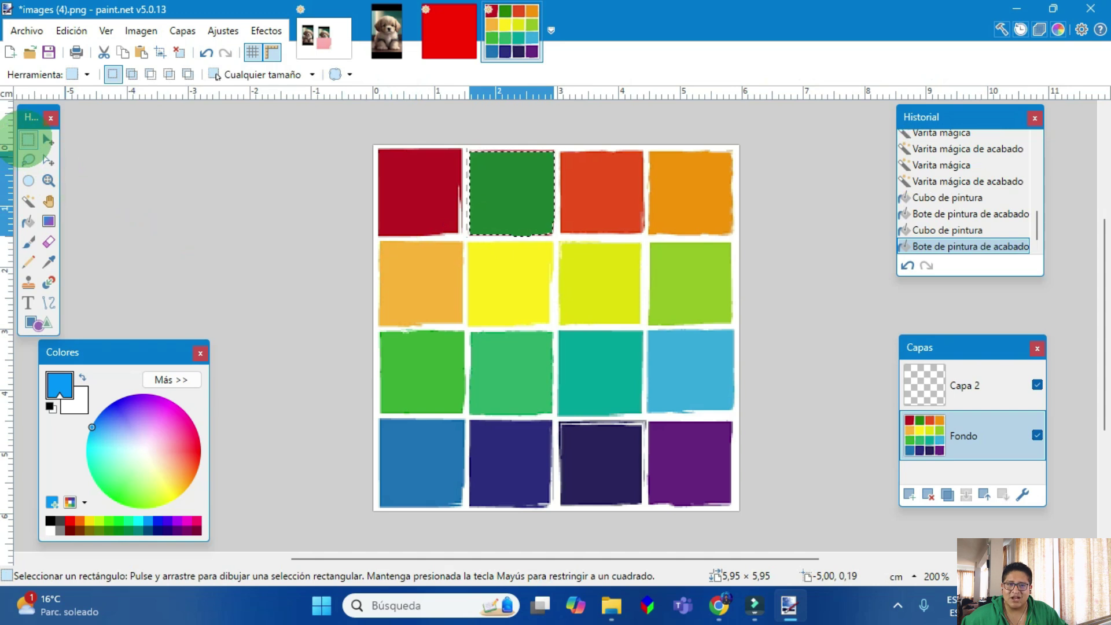
drag(374, 145, 458, 234)
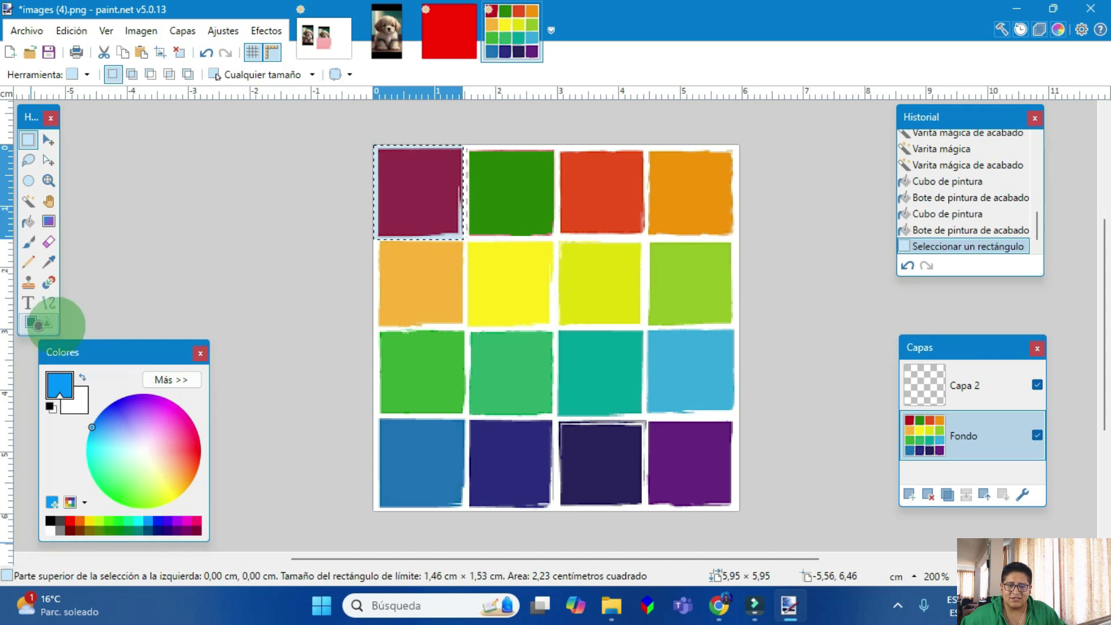
click(28, 222)
click(430, 171)
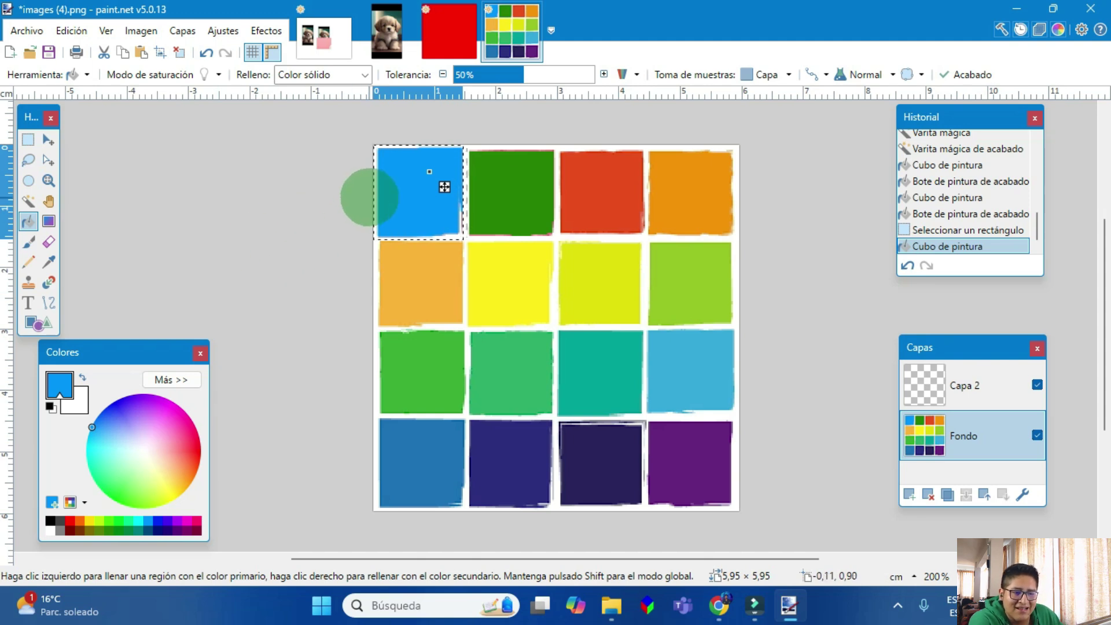
click(375, 190)
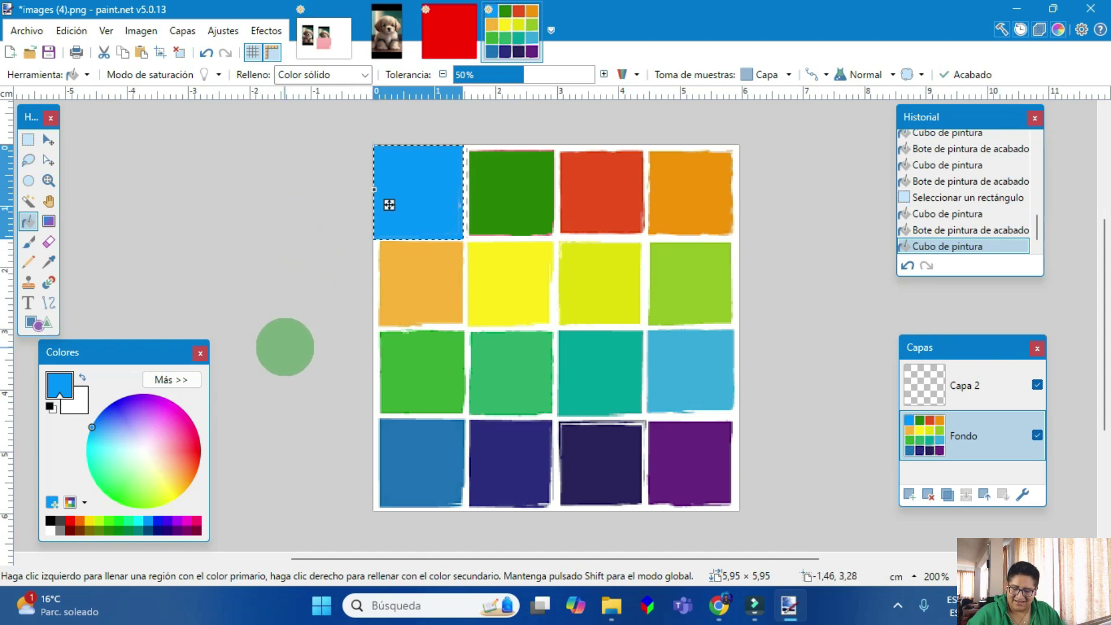
key(ctrl+z)
Step: Select the first two columns with a rectangle about 2.91 × 5.90 cm and fill its squares and gaps with blue
click(28, 139)
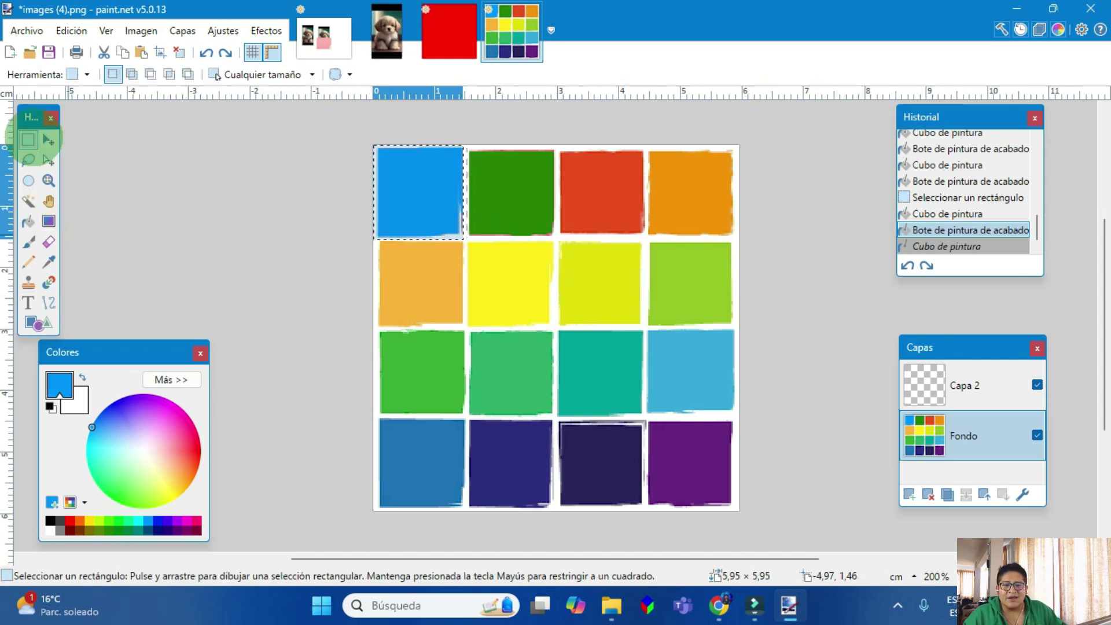
drag(372, 148, 551, 515)
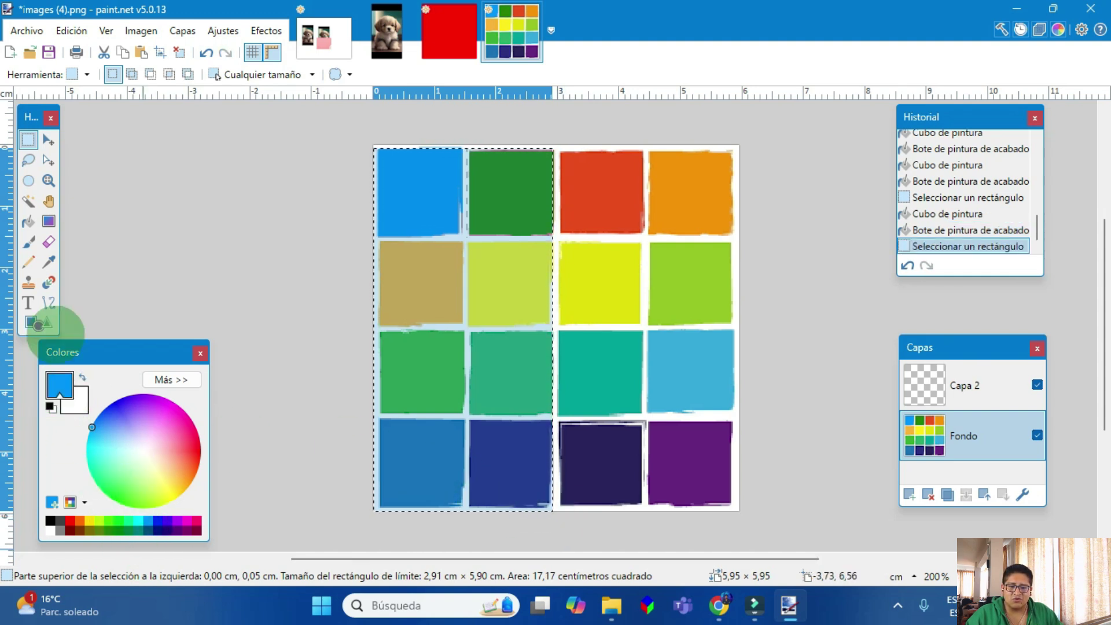
click(27, 222)
click(431, 277)
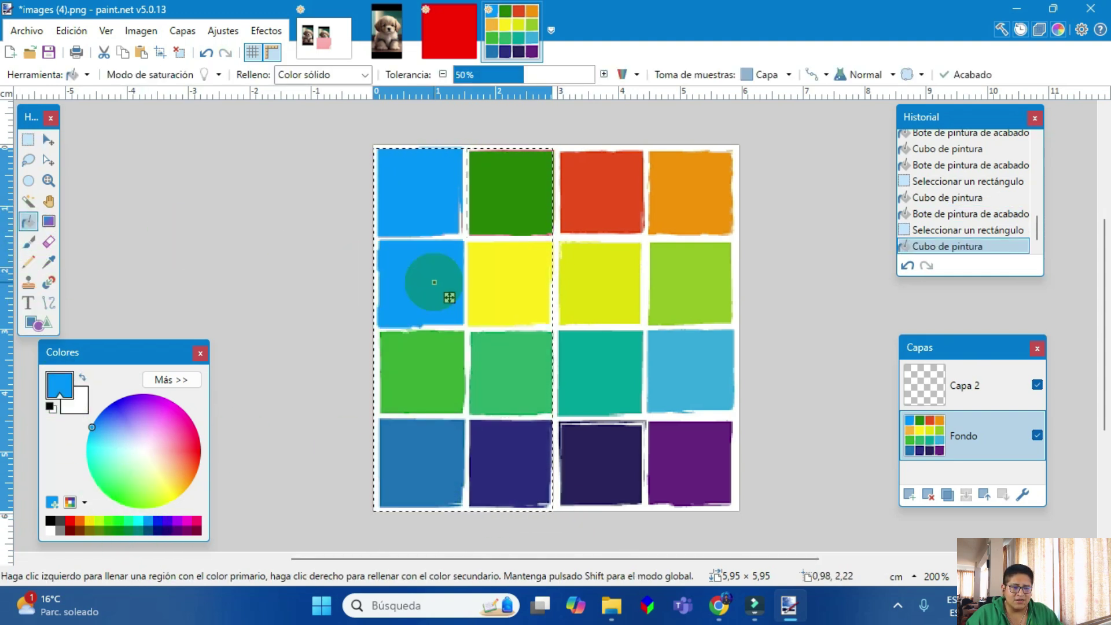
click(419, 357)
click(412, 464)
click(509, 431)
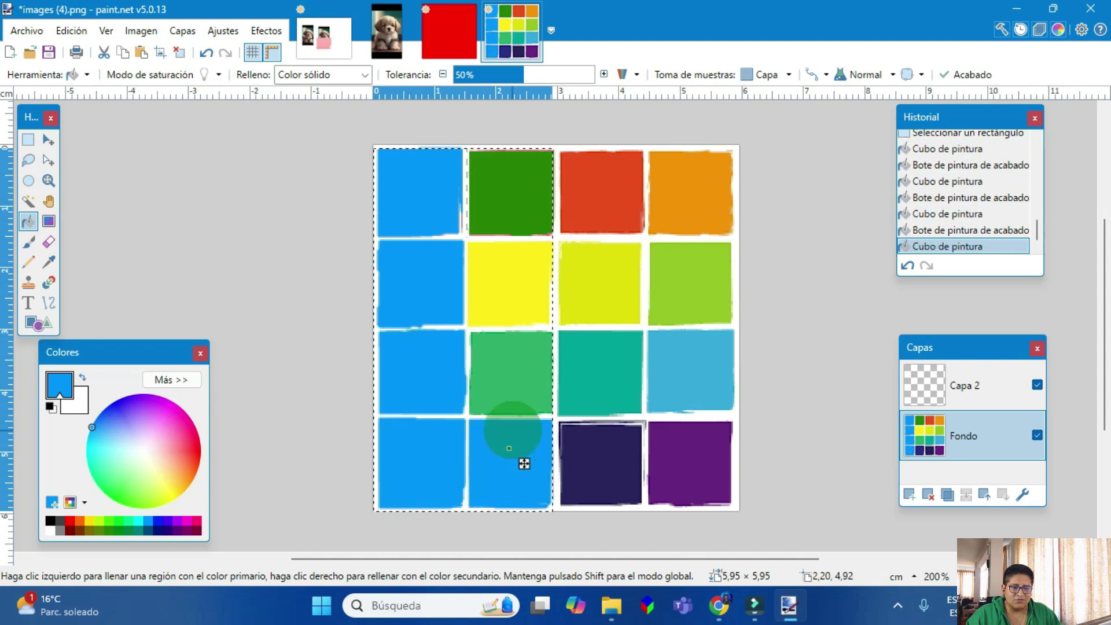
click(508, 375)
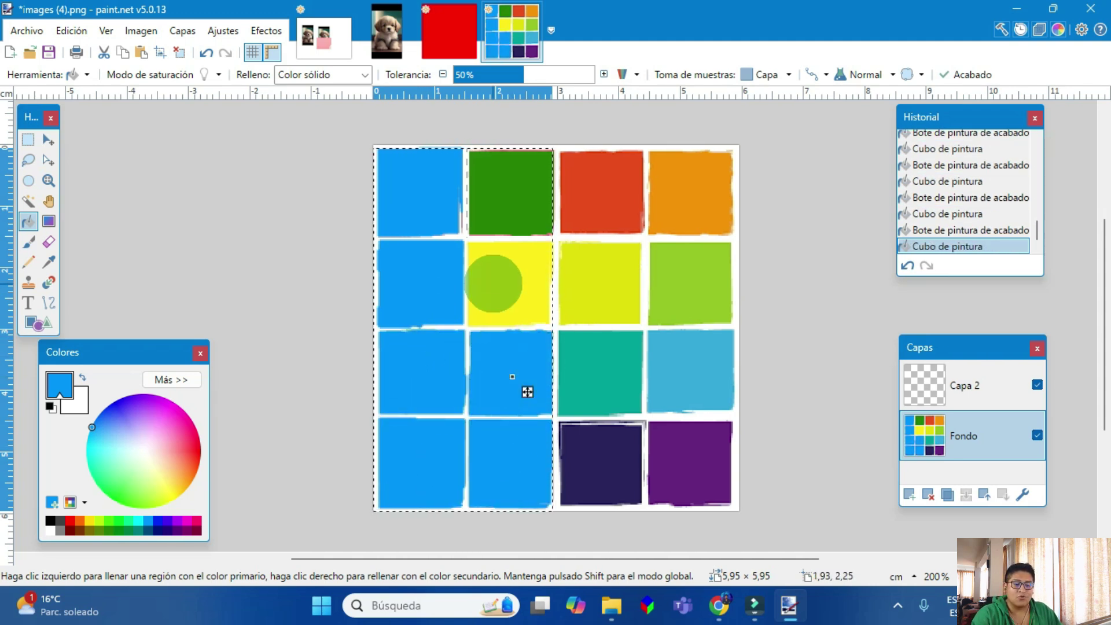
click(499, 287)
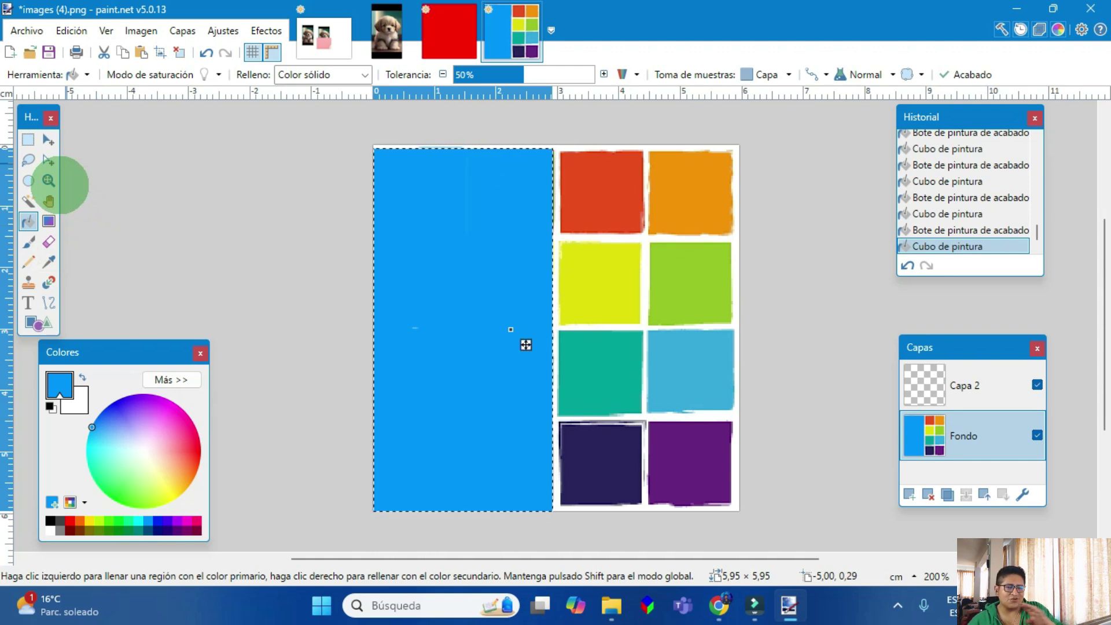
Step: Swap the primary and secondary colors to fill the selected blue area with white, and swap them back to make the fill blue
click(27, 139)
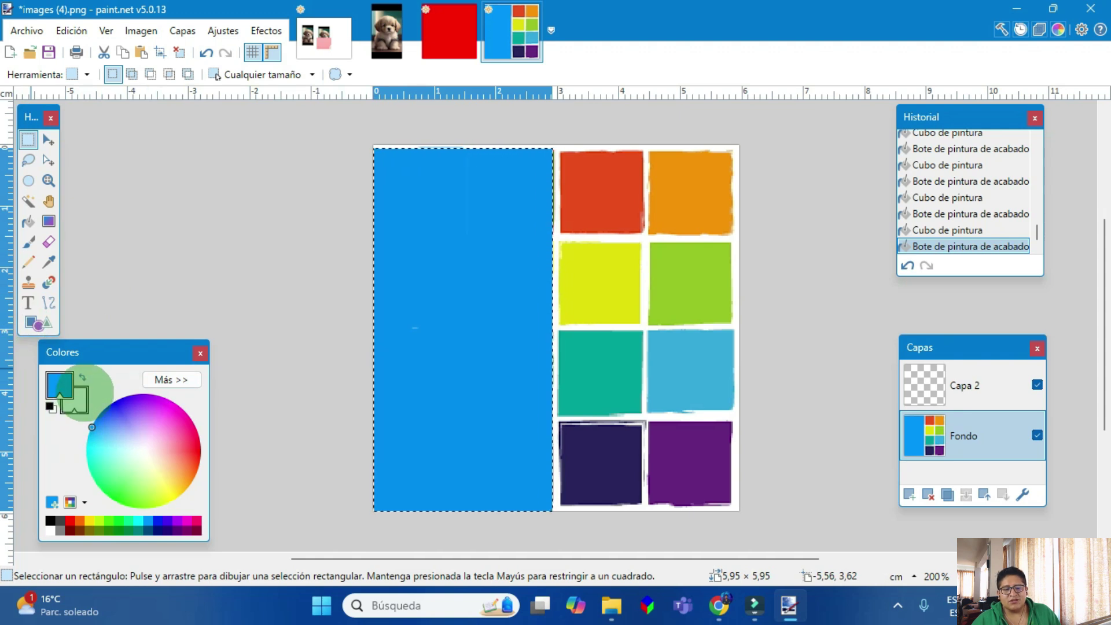
click(83, 377)
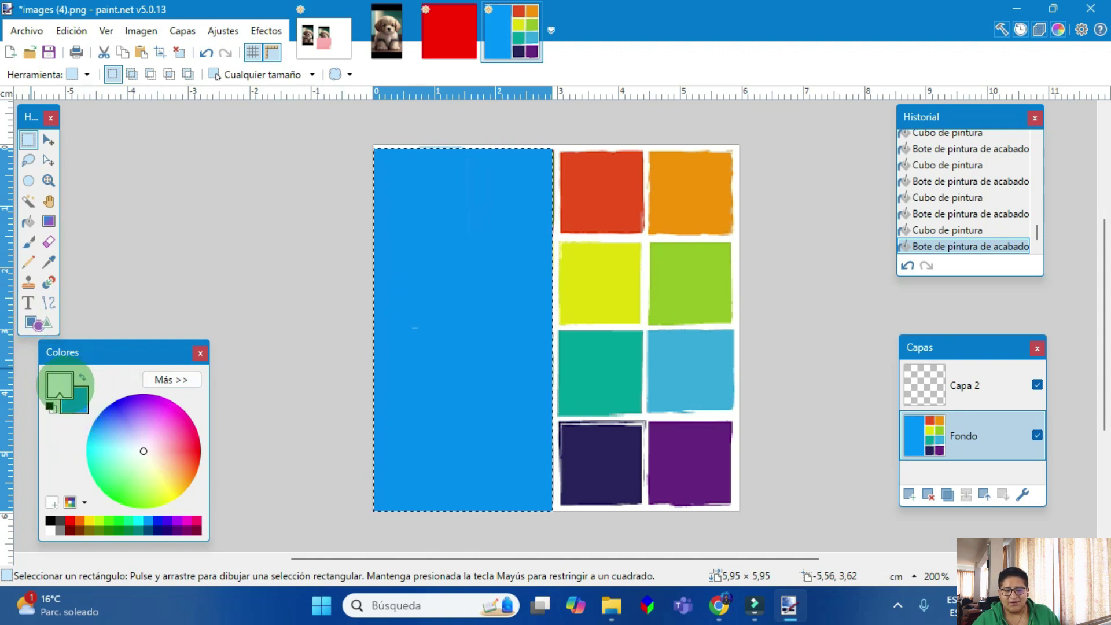
click(28, 221)
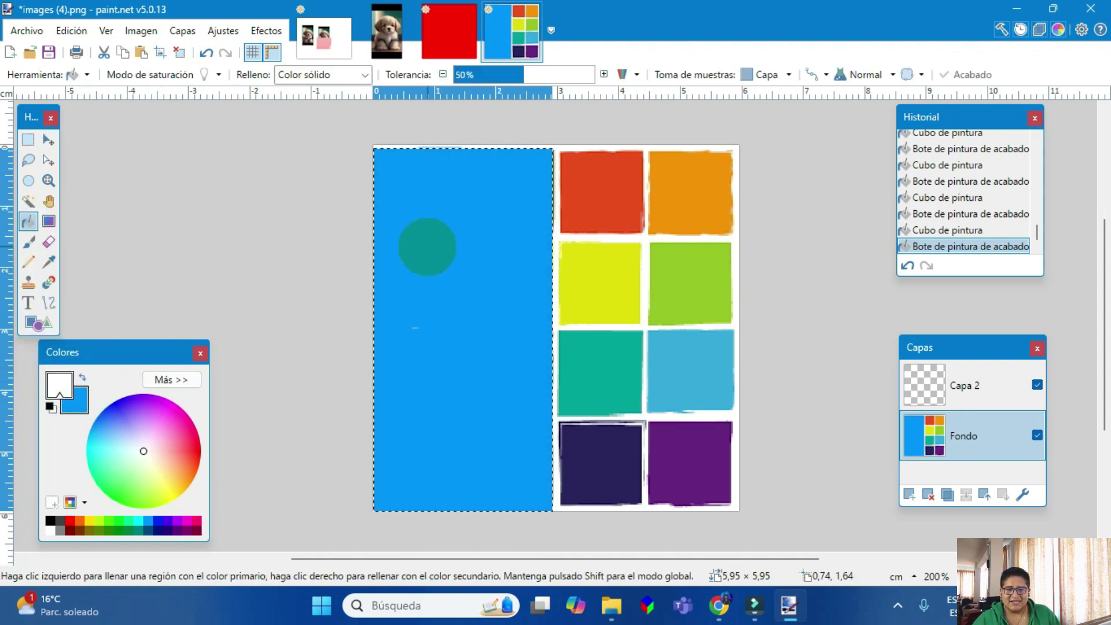
click(427, 247)
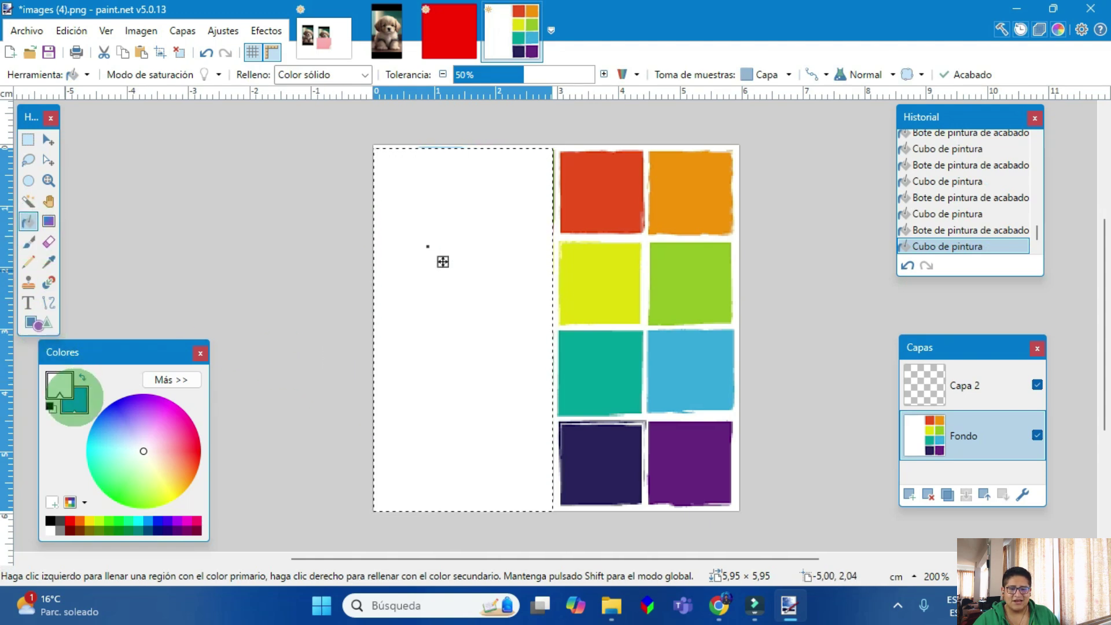
click(82, 376)
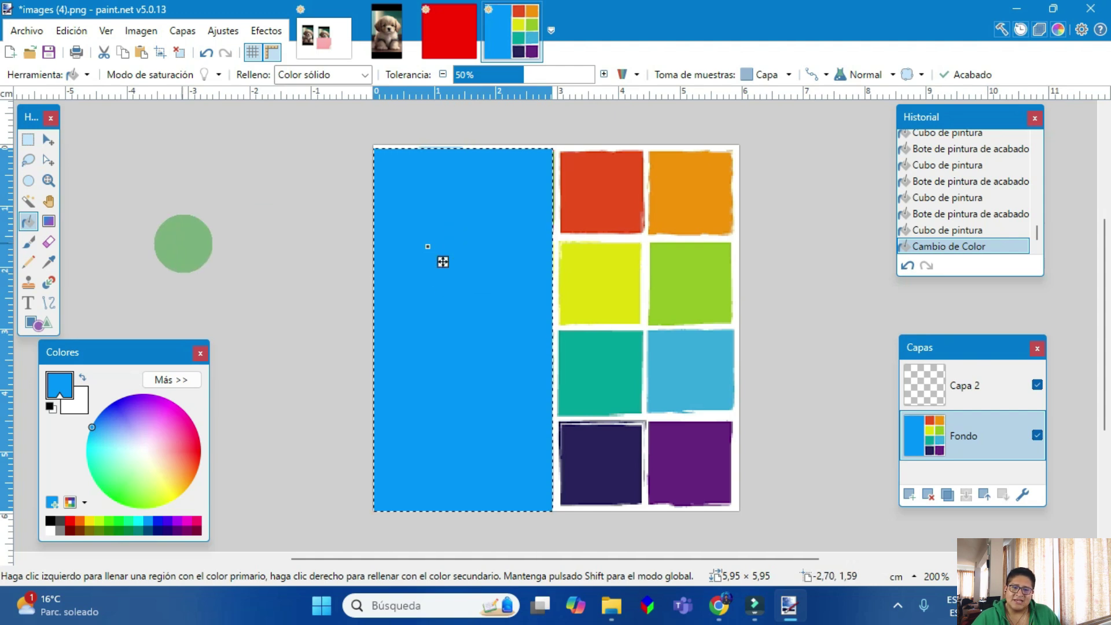
Step: Switch the Paint Bucket's sampling to Imagen and back to Capa, and choose antialiased rendering
click(27, 242)
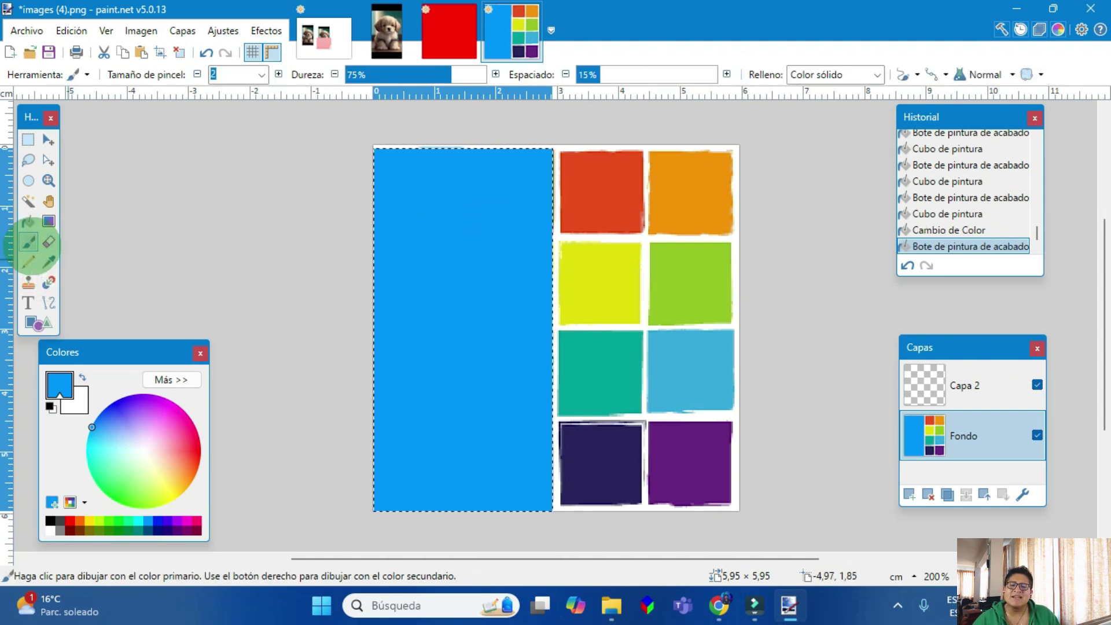
click(27, 221)
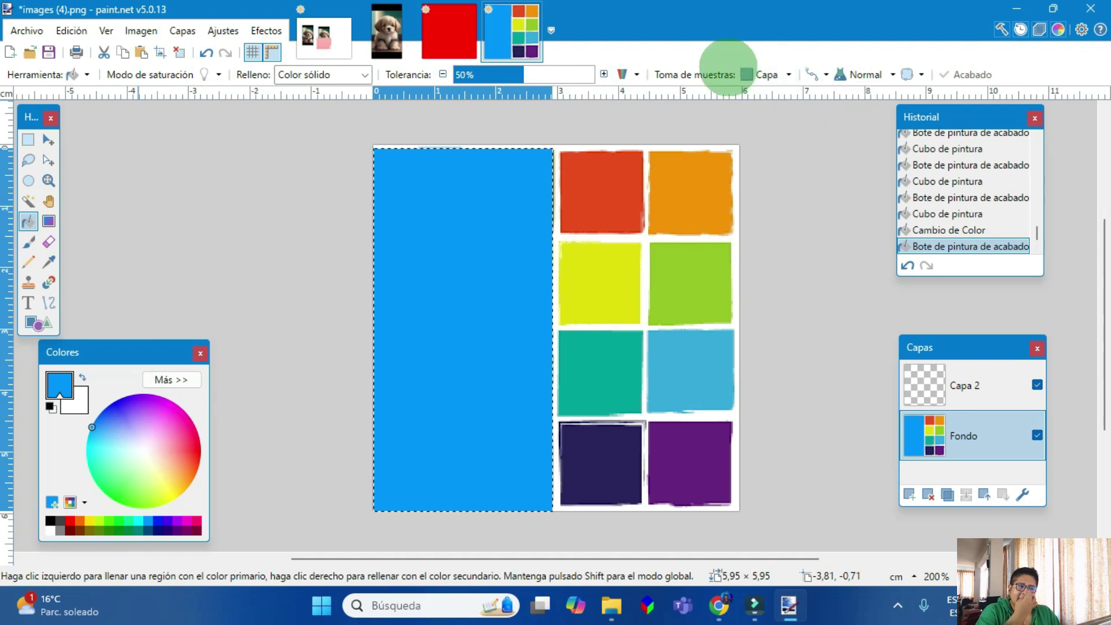
click(744, 75)
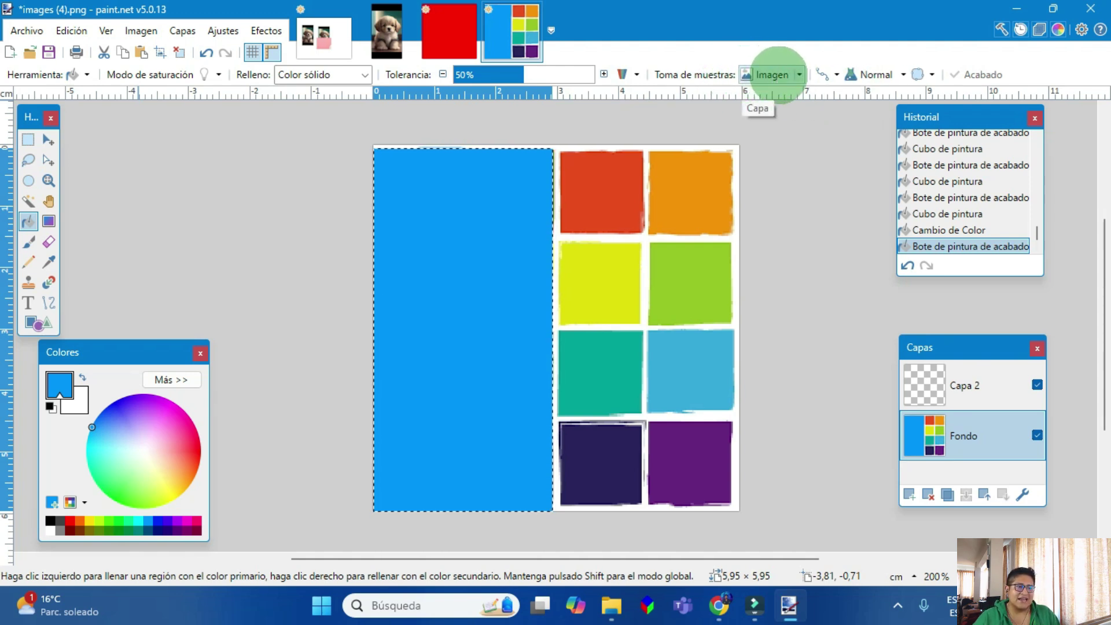
click(796, 75)
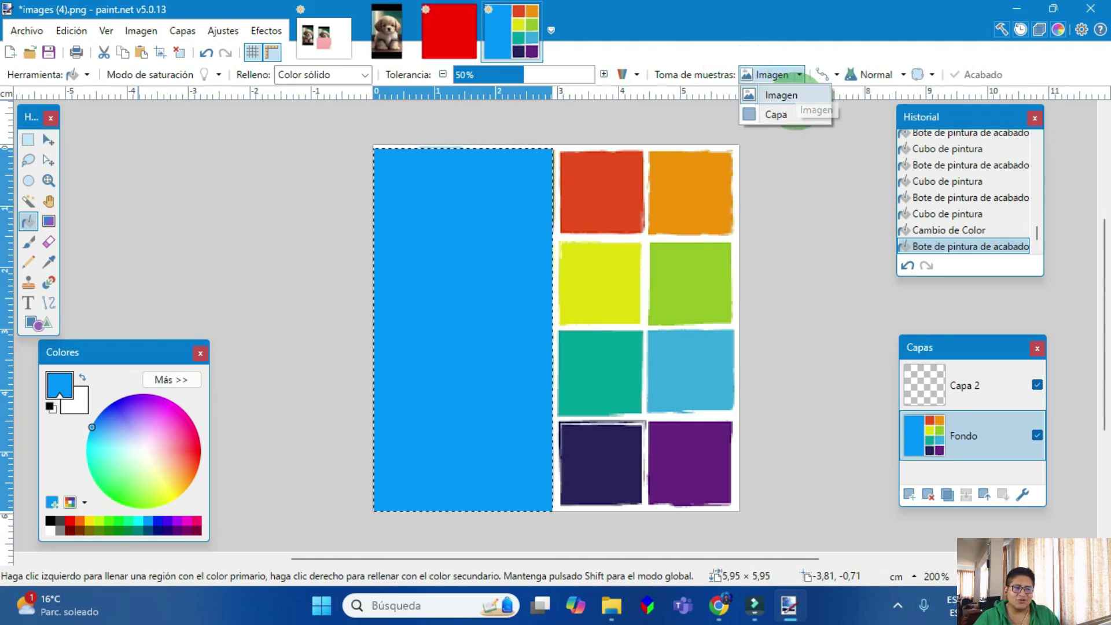
click(789, 114)
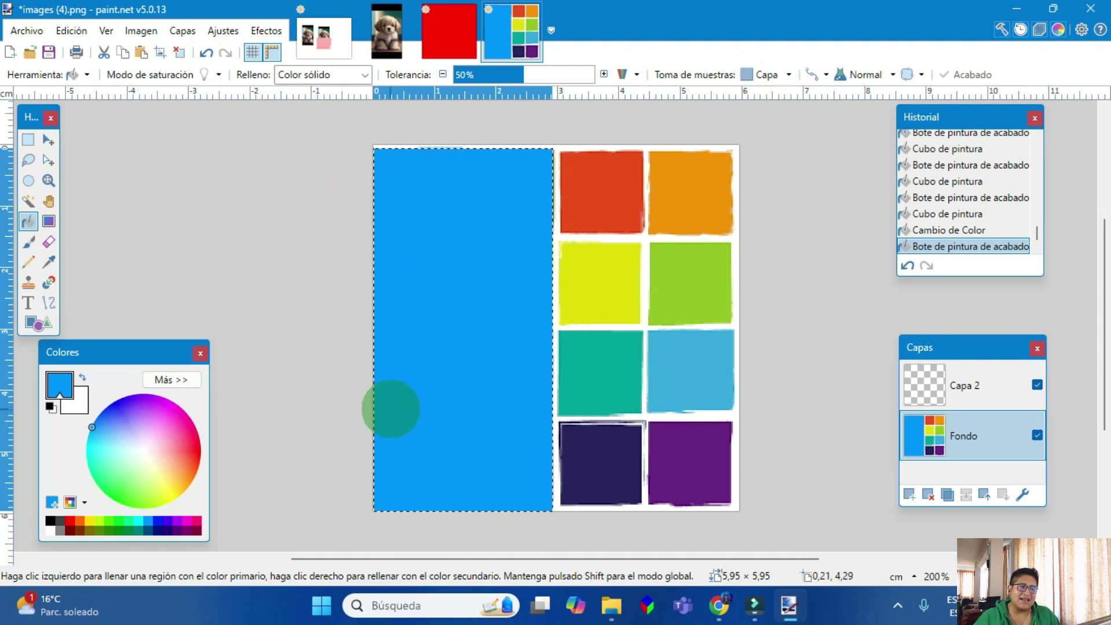
click(816, 75)
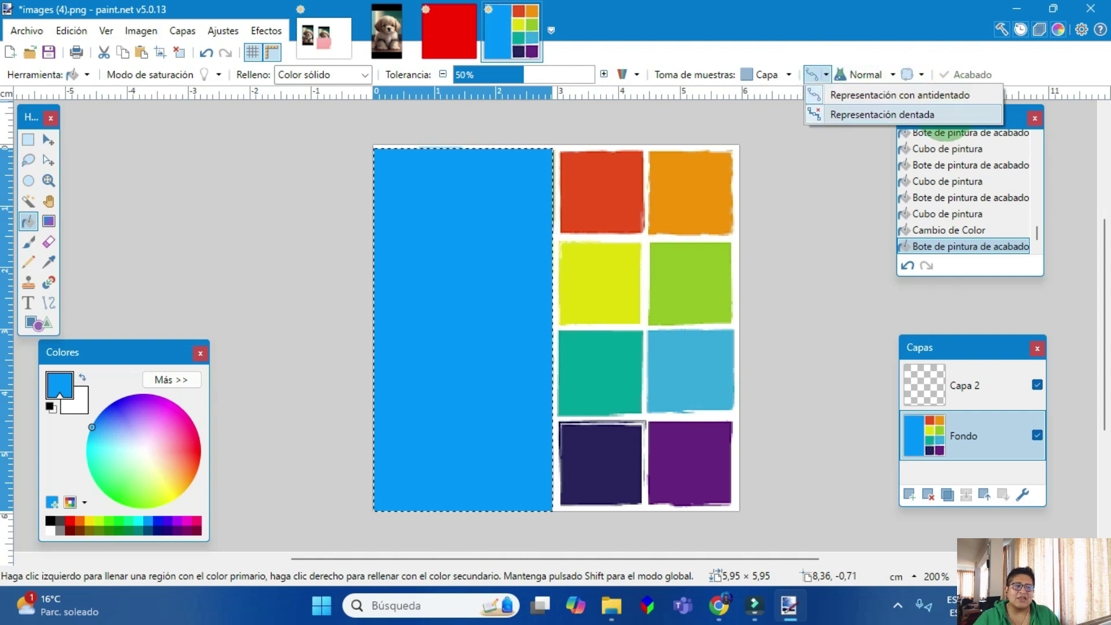
click(931, 96)
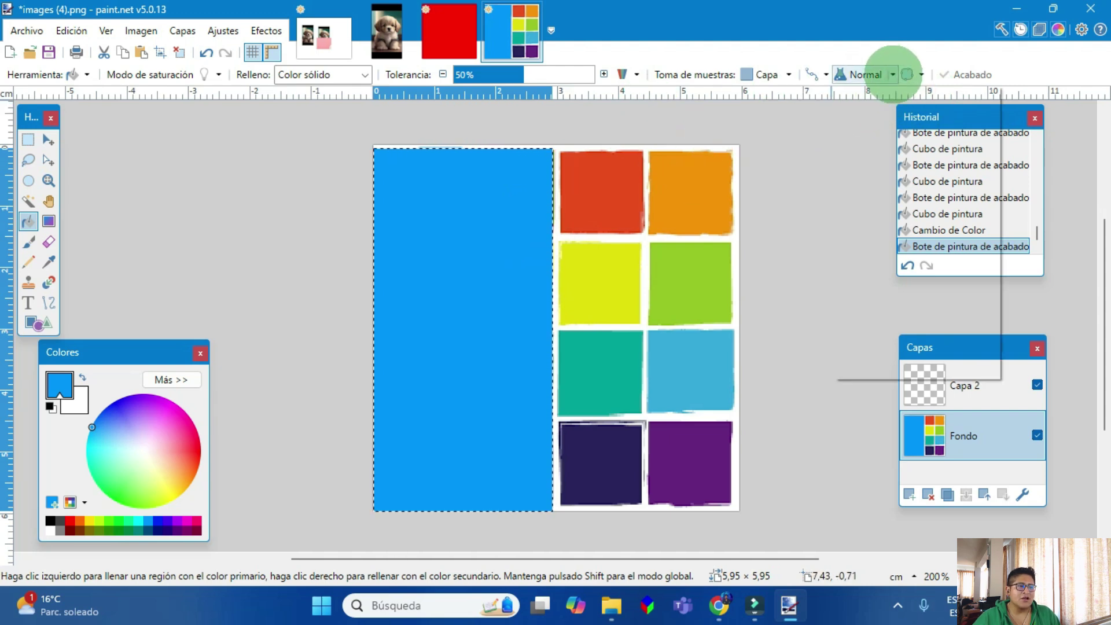
Step: Set the Paint Bucket's blending mode to Aditivo and fill the selected blue area
click(894, 74)
click(874, 134)
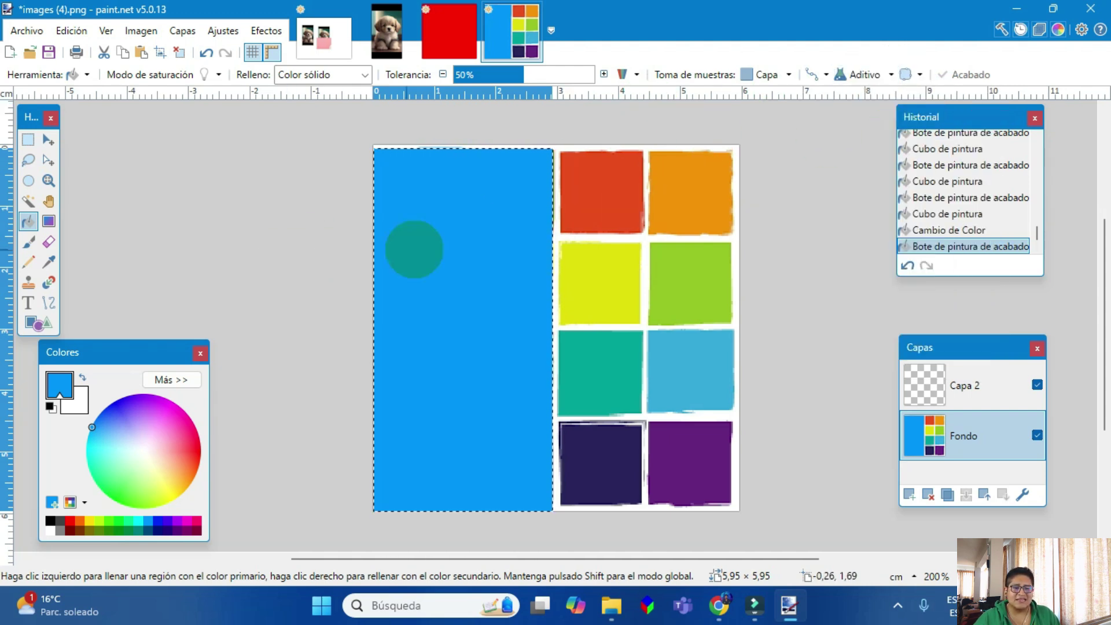
click(459, 253)
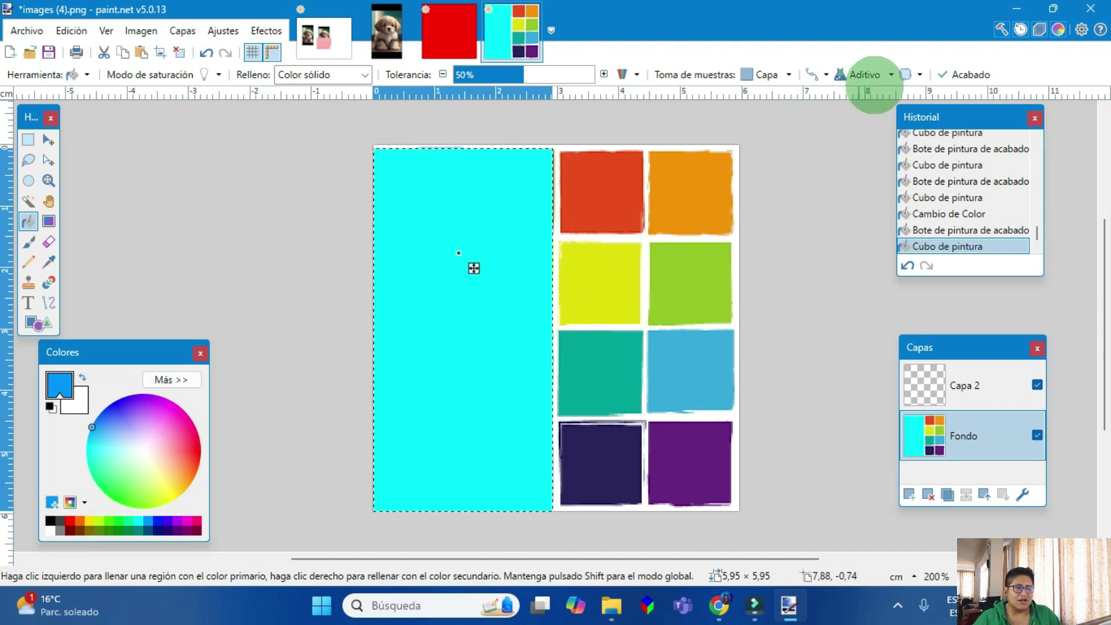
Step: Change the active fill's blending mode to Superposición, and set it back to Normal
click(865, 74)
click(889, 232)
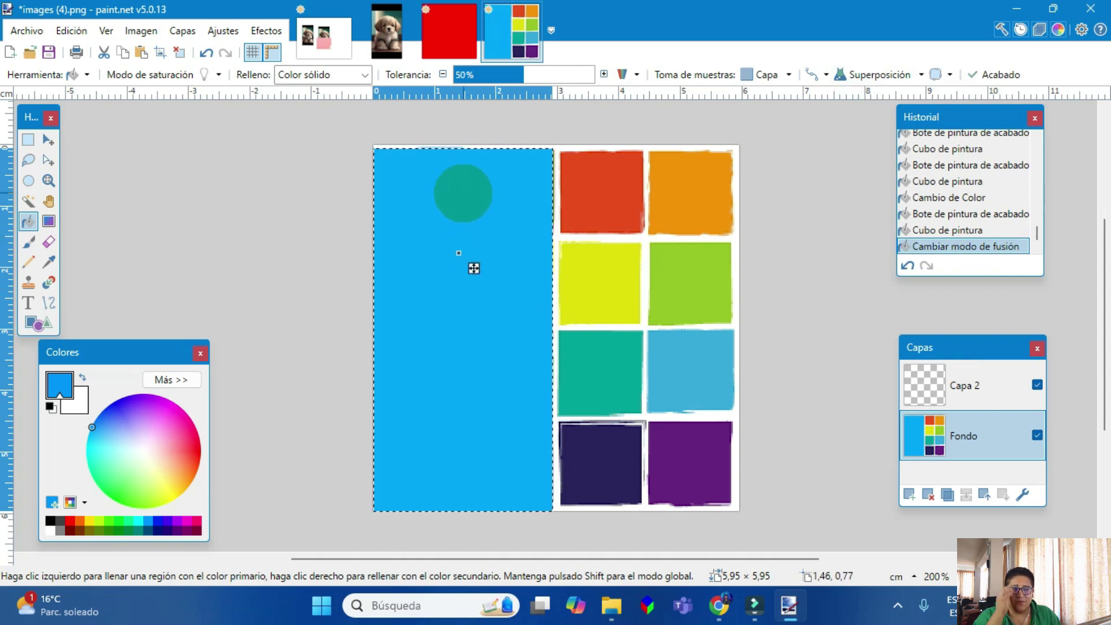
click(904, 74)
click(875, 95)
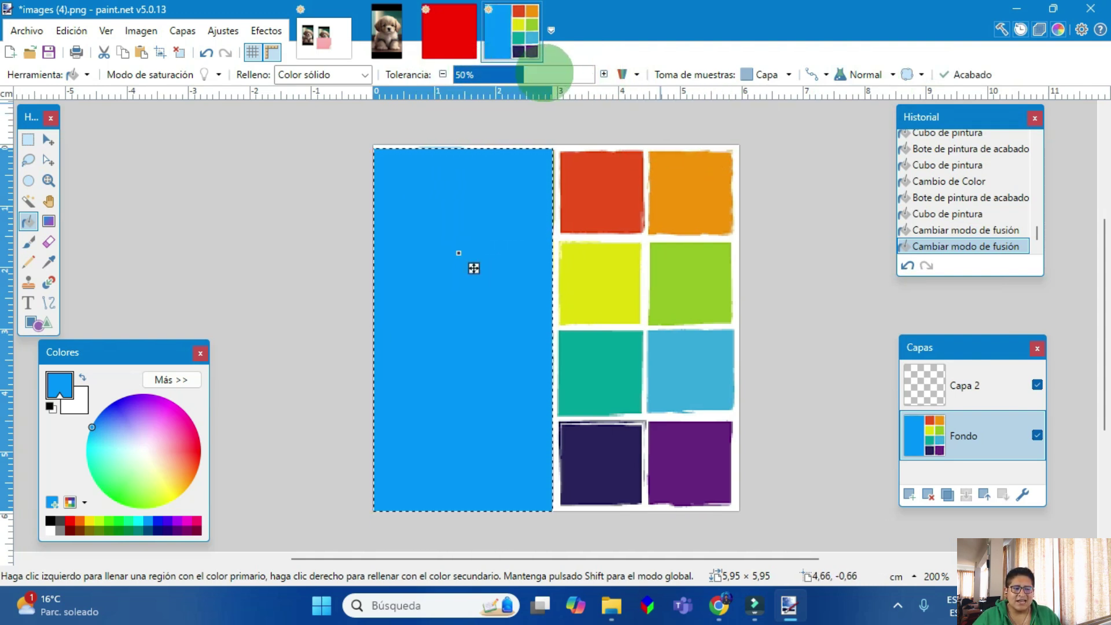
Step: Undo the blending mode changes and all blue fills, back to the rectangular selection around the dark red square
click(907, 265)
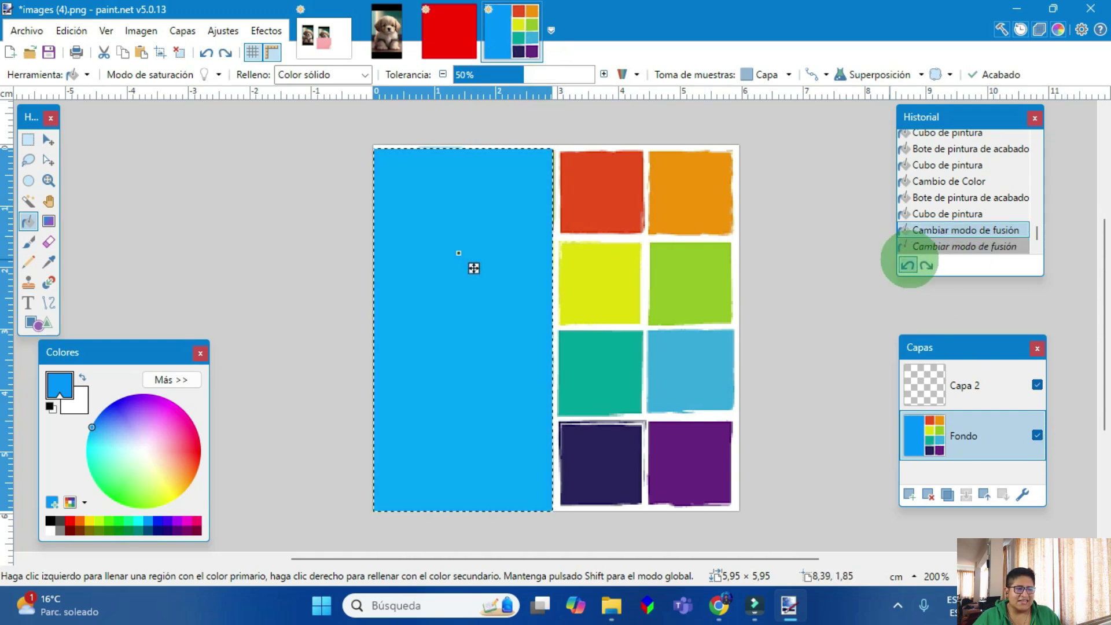
click(908, 265)
click(908, 265)
click(907, 265)
click(907, 266)
click(908, 265)
click(907, 265)
click(907, 265)
click(907, 265)
click(907, 265)
click(907, 265)
click(907, 265)
click(907, 265)
click(907, 265)
click(907, 265)
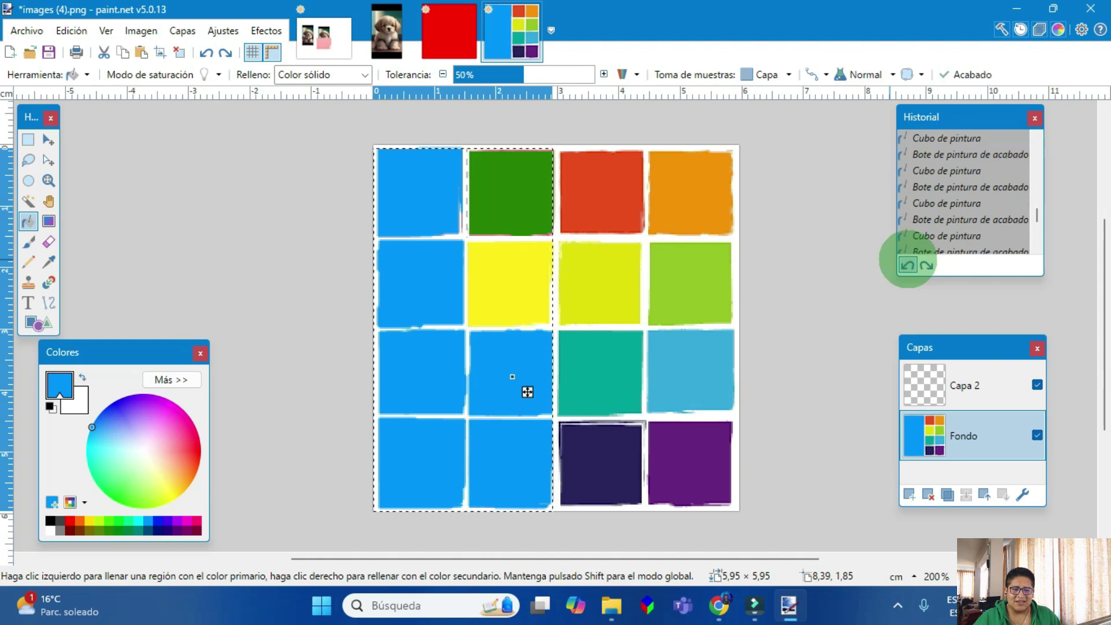
click(908, 266)
click(908, 265)
click(908, 265)
click(907, 265)
click(908, 265)
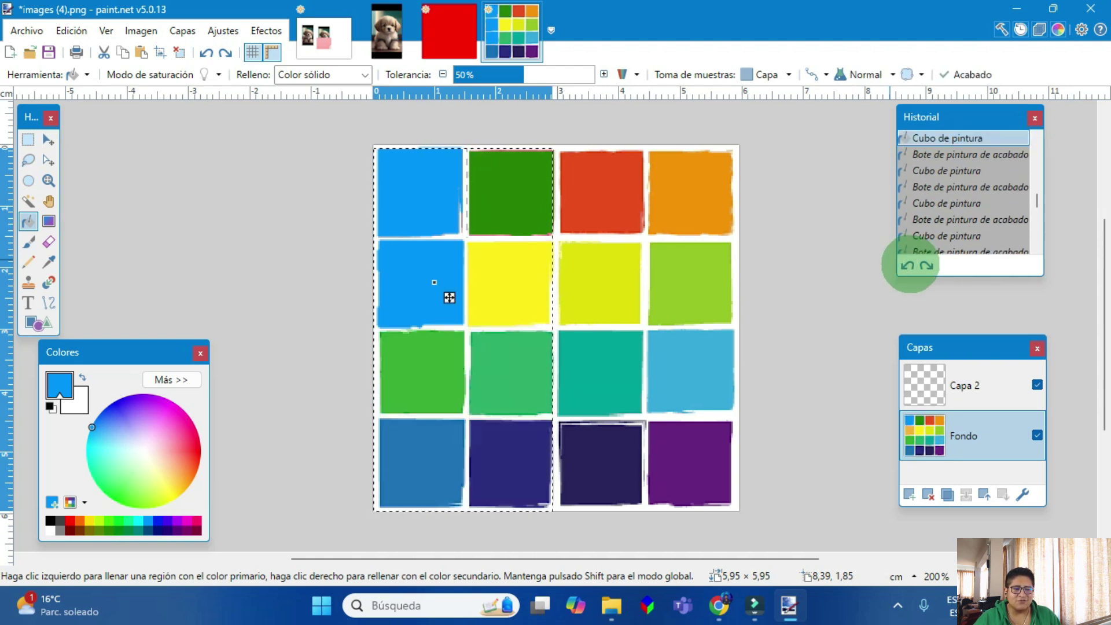
click(908, 265)
click(907, 265)
click(908, 265)
click(908, 265)
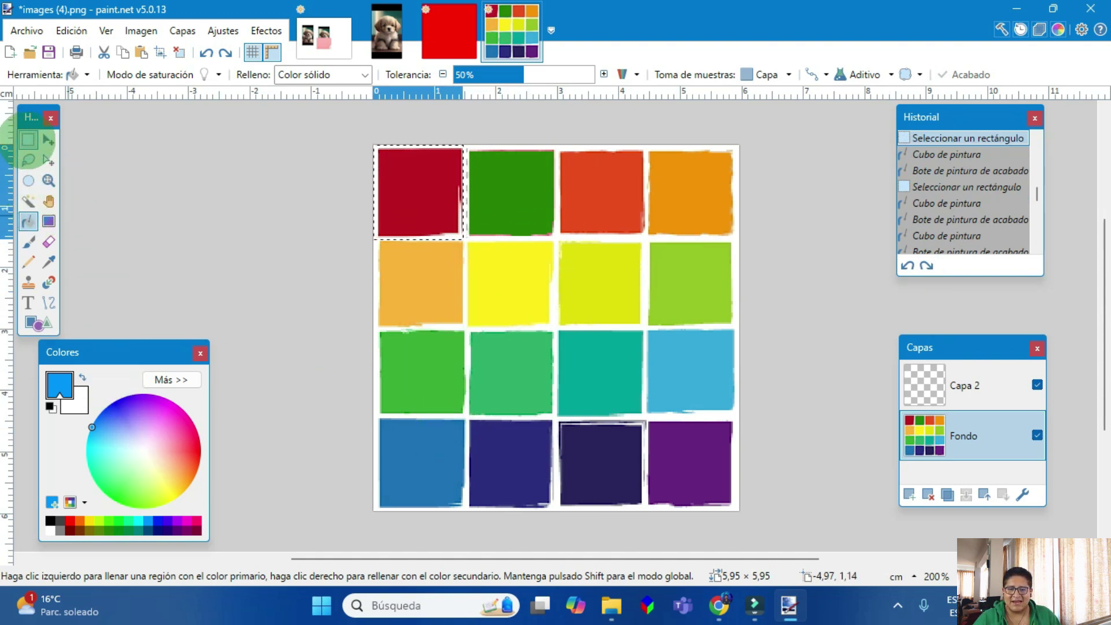
Step: Select the first two columns with a rectangle about 2.94 × 5.93 cm and fill the dark red and dark green squares with blue in Aditivo mode
click(27, 140)
drag(371, 146, 553, 513)
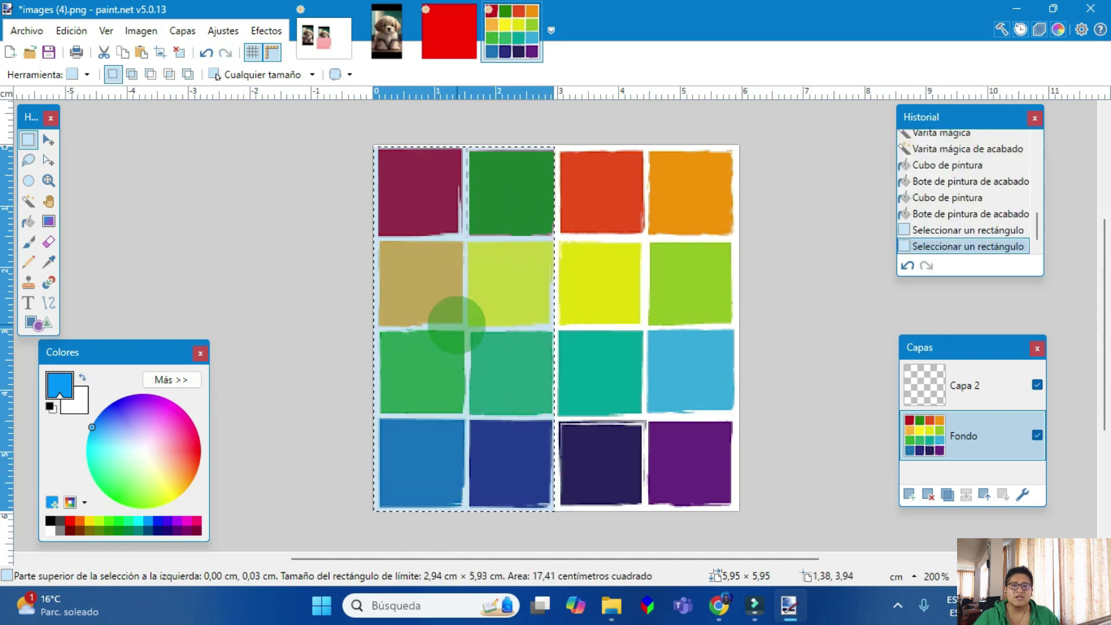
click(28, 222)
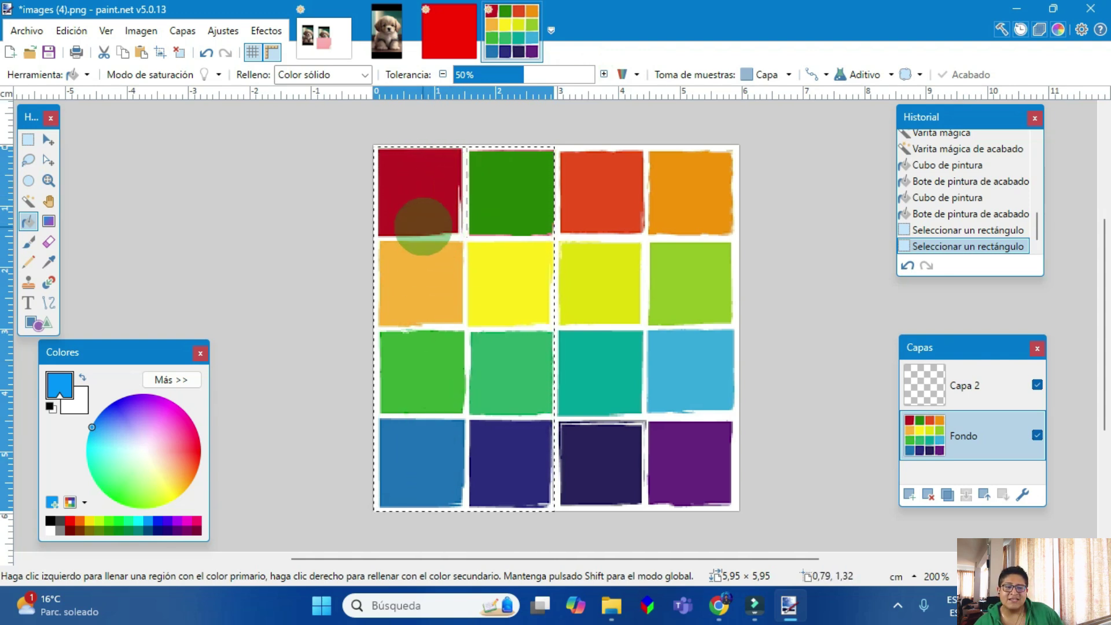
click(422, 206)
click(516, 194)
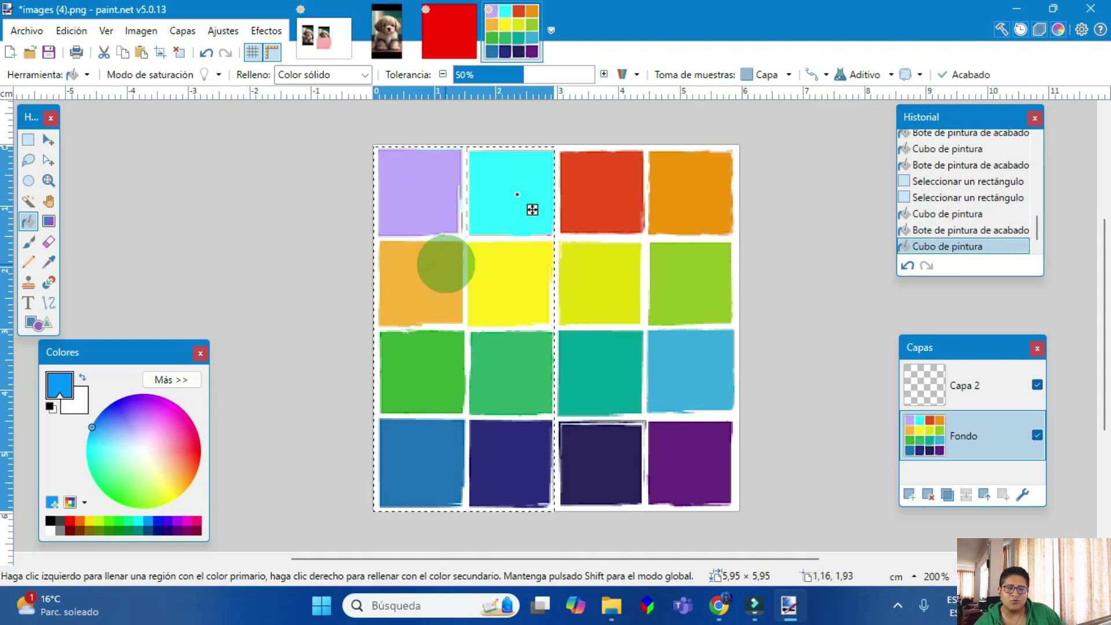
Step: Undo the dark green square's blue fill, and fill both selected columns twice with blue in Aditivo mode at 100% tolerance
key(ctrl+z)
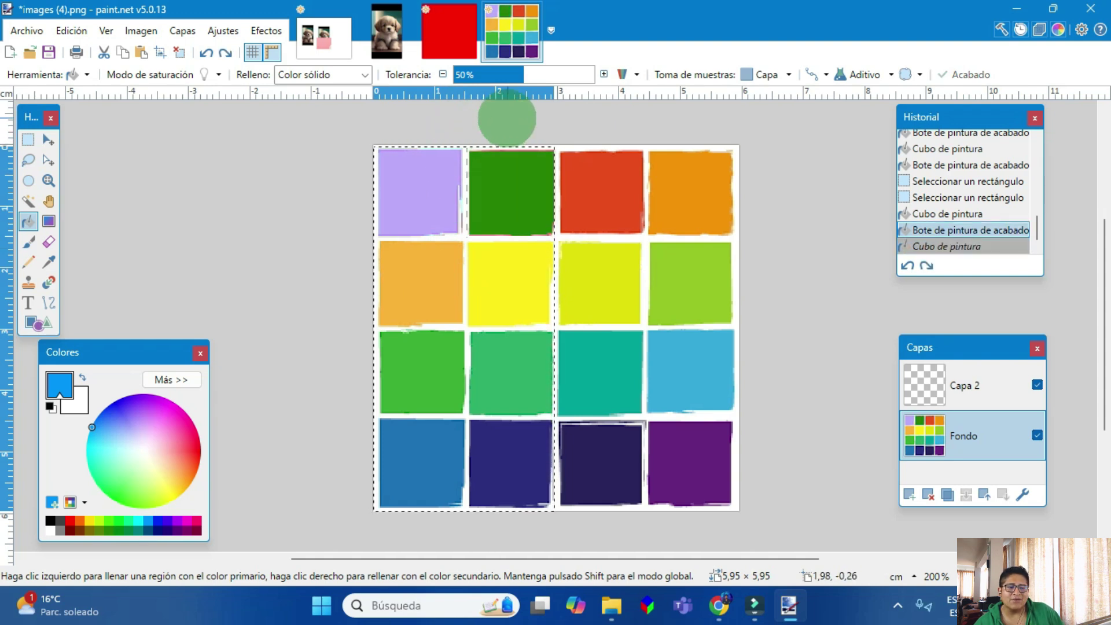
click(561, 74)
drag(564, 71, 603, 77)
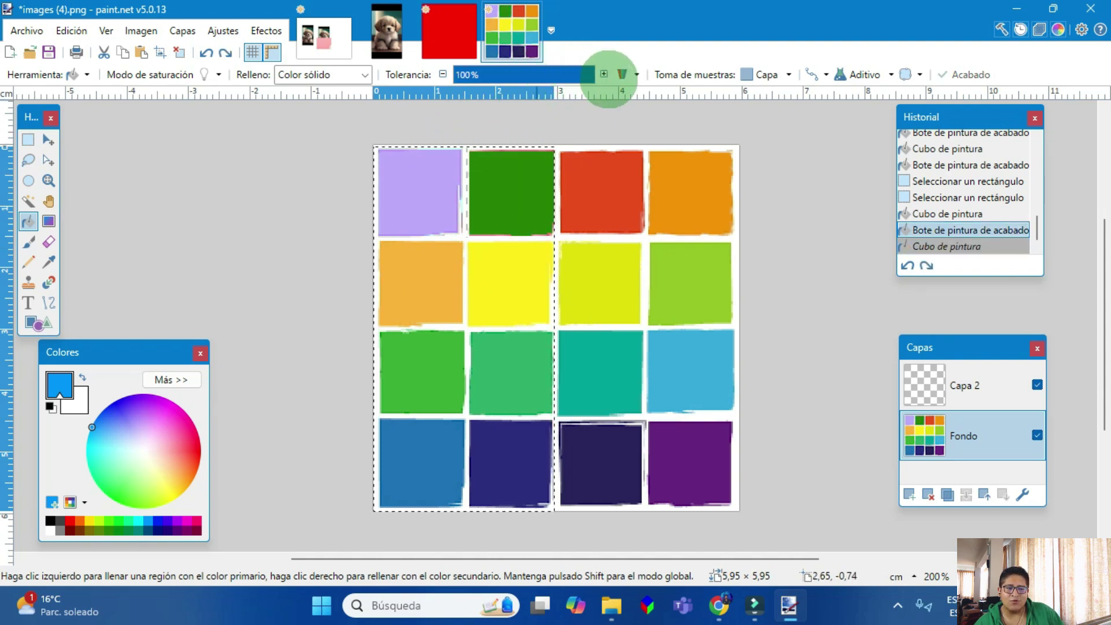
click(425, 237)
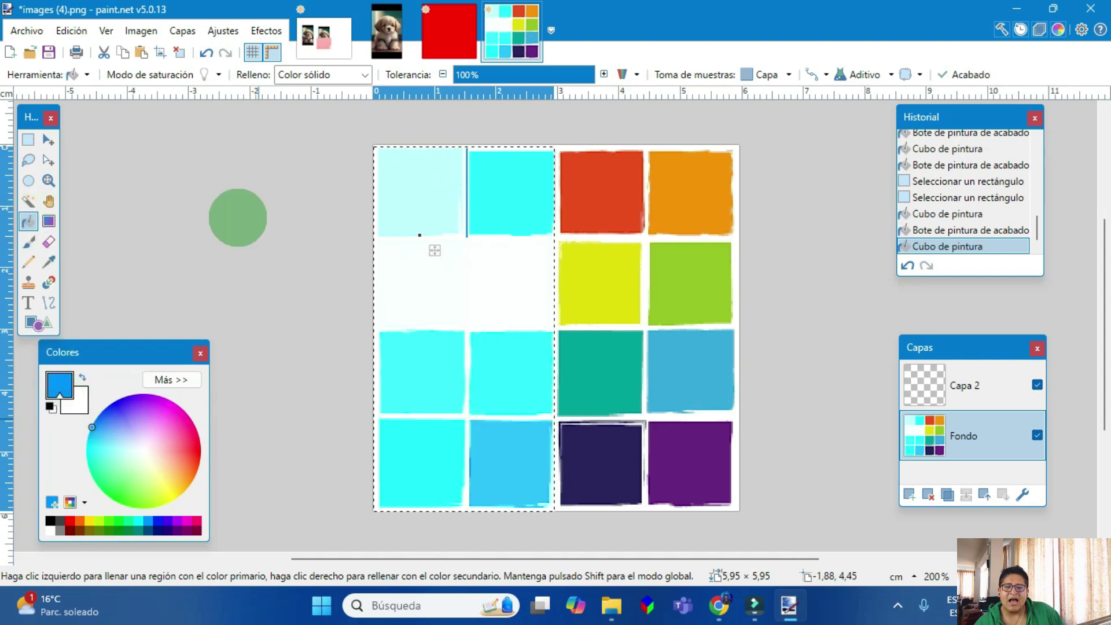
click(434, 211)
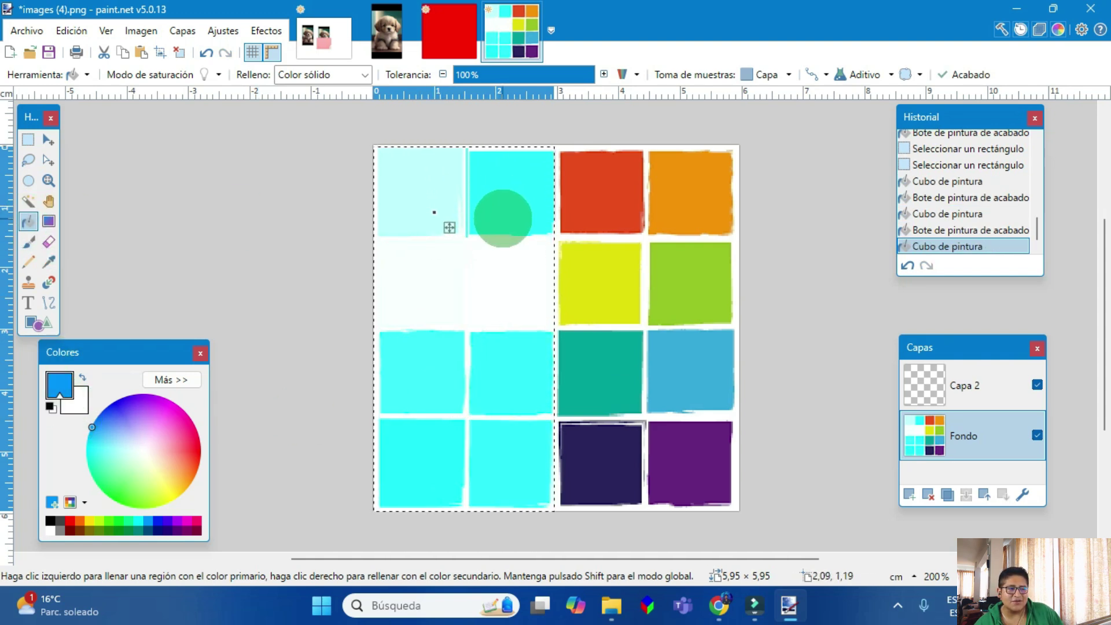
Step: Try the Normal, Subexposición de color and Reflejar blending modes on the active fill, and return it to Normal
click(888, 75)
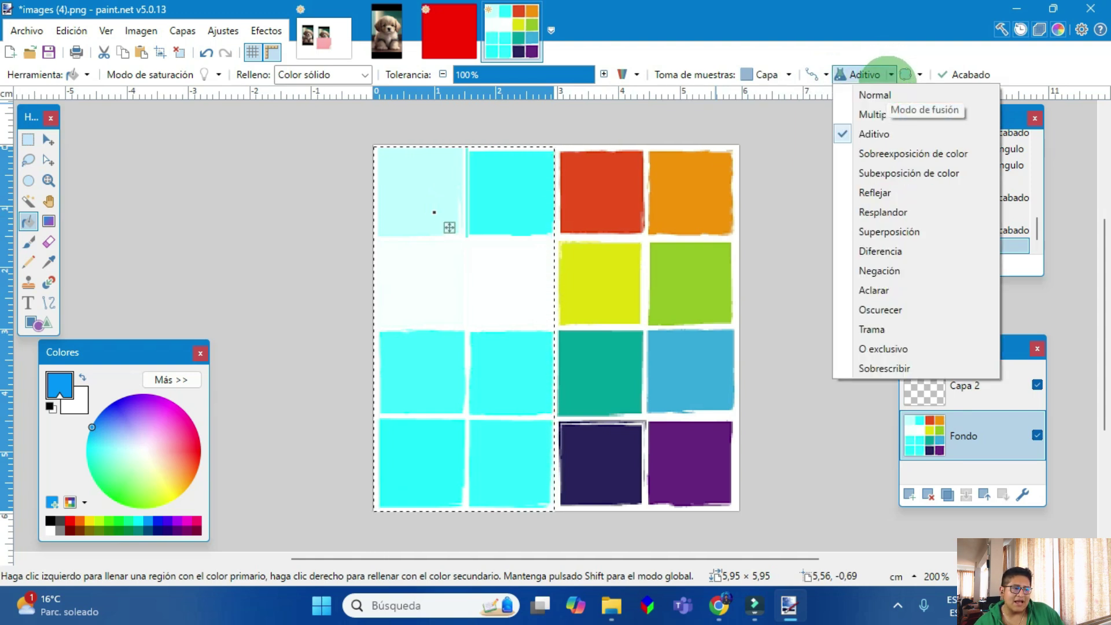
click(875, 94)
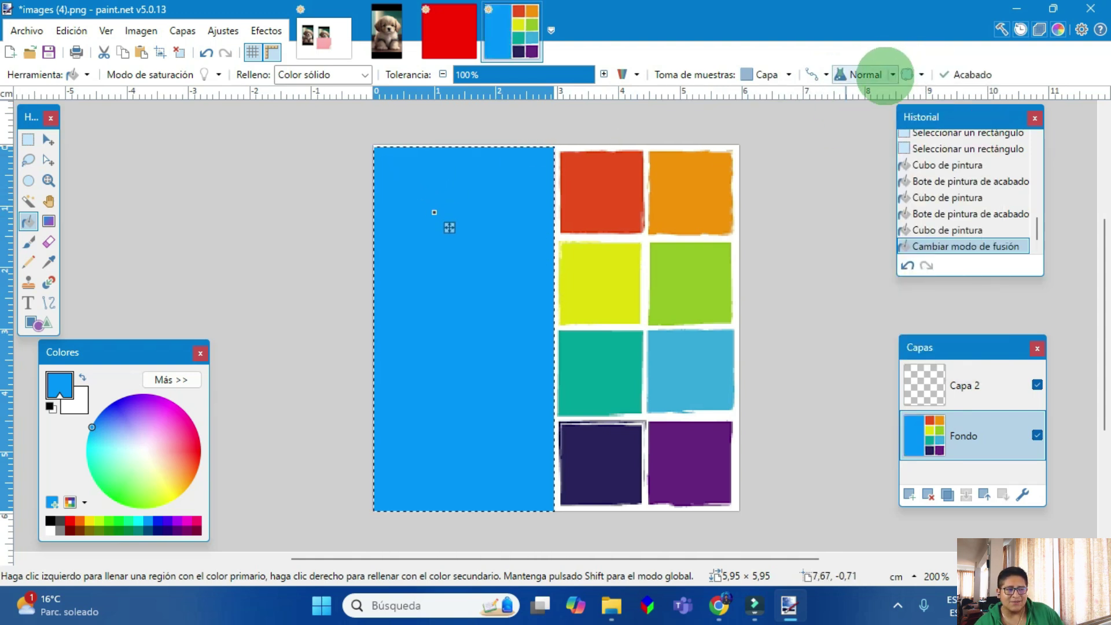
click(888, 74)
click(906, 172)
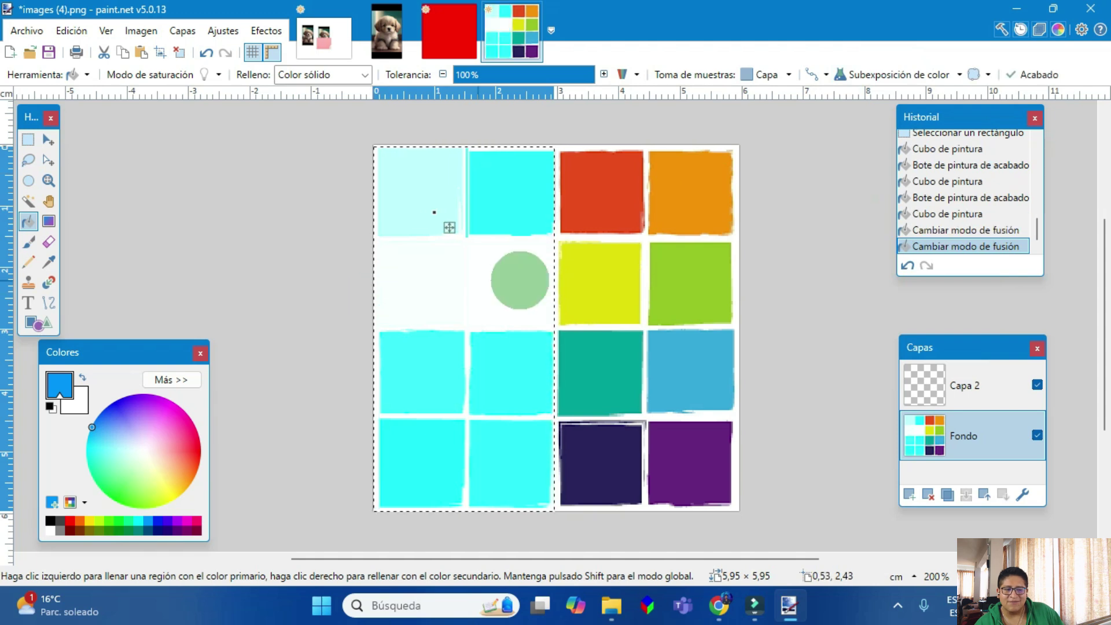
scroll(943, 70, down, 2)
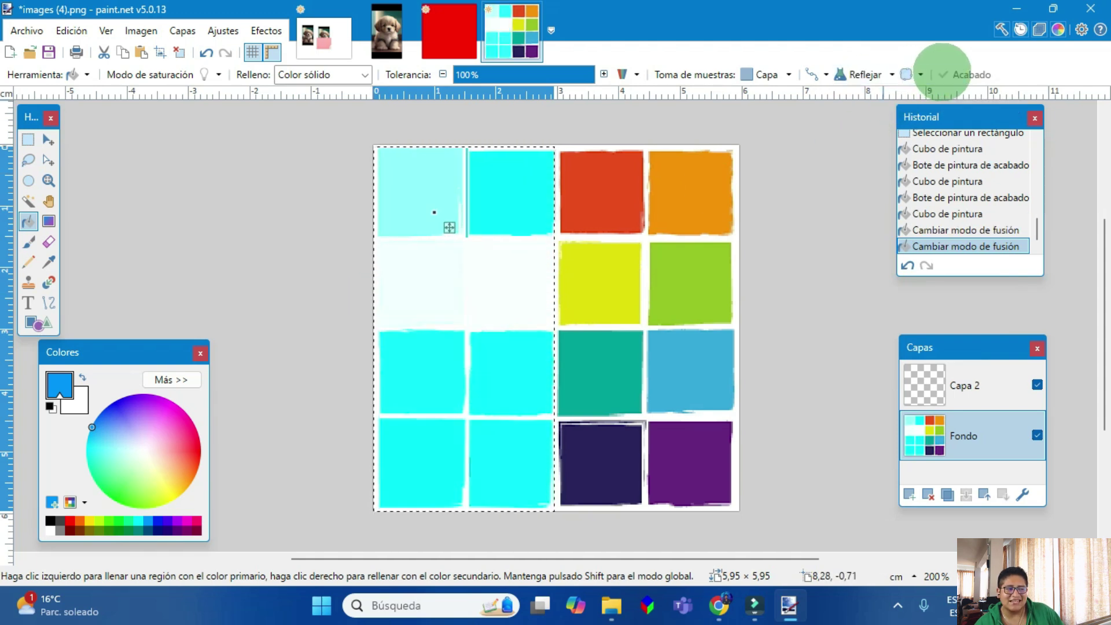
click(891, 74)
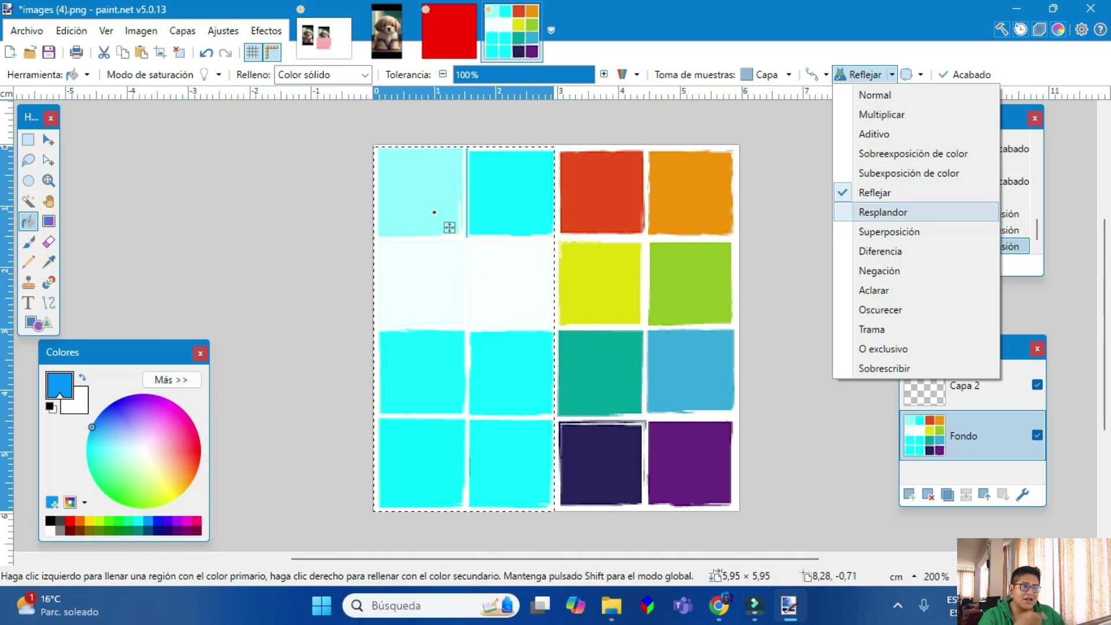
key(Home)
key(Return)
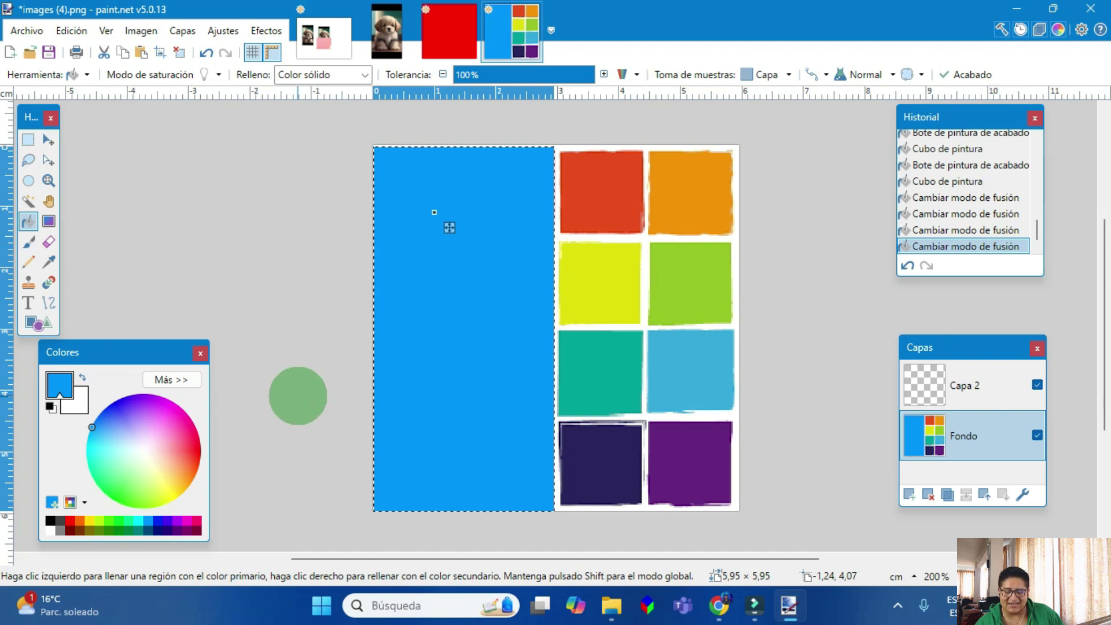
Step: Undo the blending mode changes and column fills, back to the still-editable Aditivo fill of the first square
key(ctrl+z)
key(ctrl+z)
key(ctrl+z)
key(ctrl+z)
key(ctrl+z)
key(ctrl+z)
key(ctrl+z)
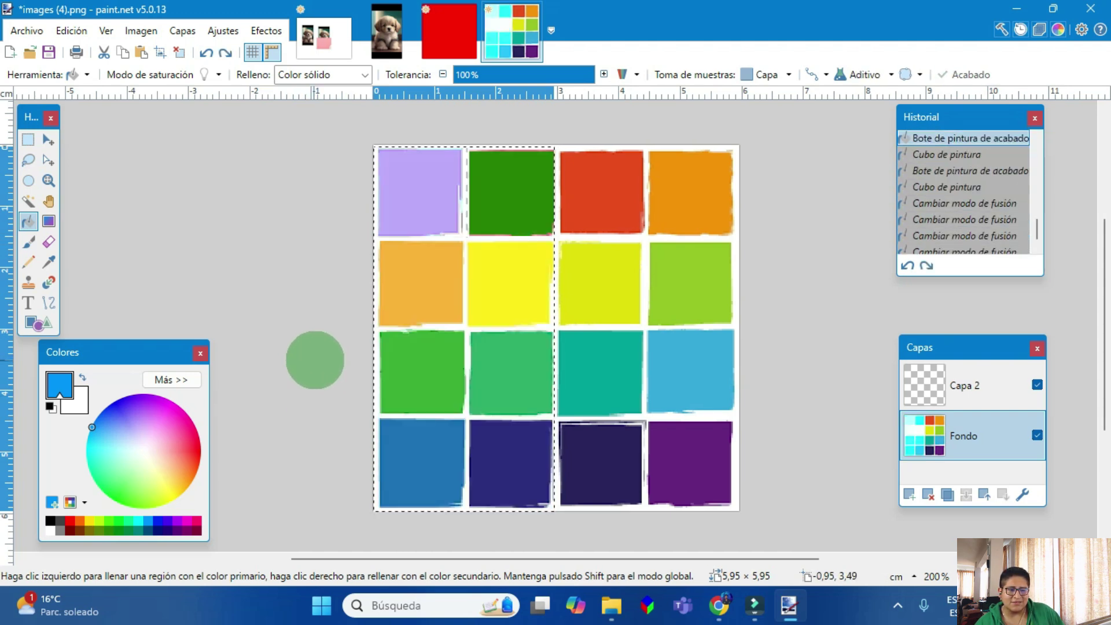
click(418, 203)
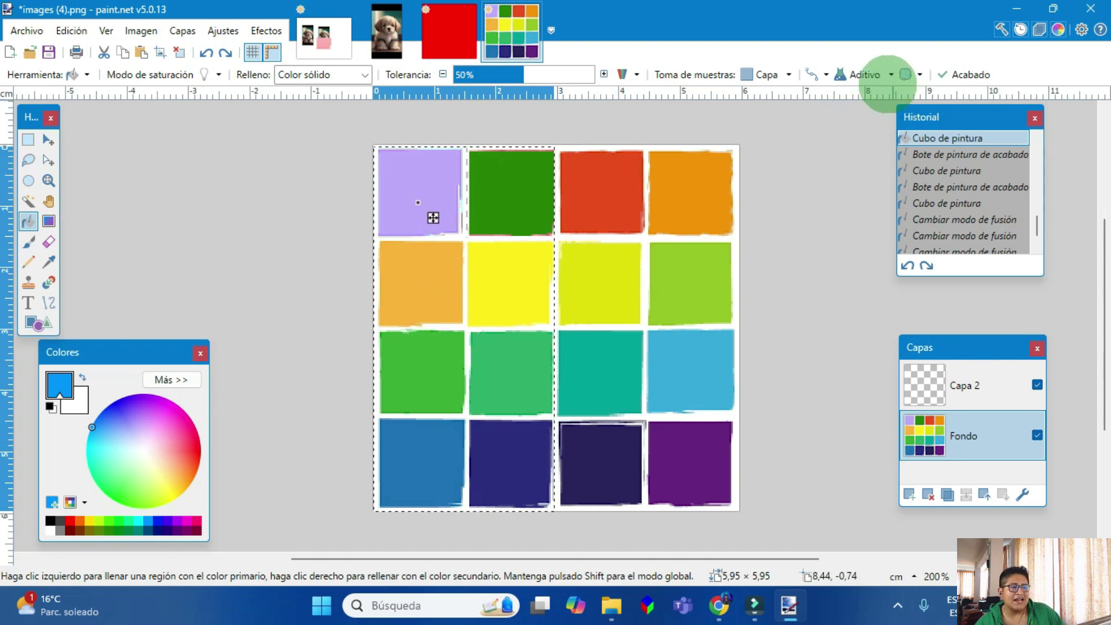
Step: Switch the first square's active fill to Normal blending, and try a tolerance of 100% before setting it back to 50%
click(865, 74)
click(875, 94)
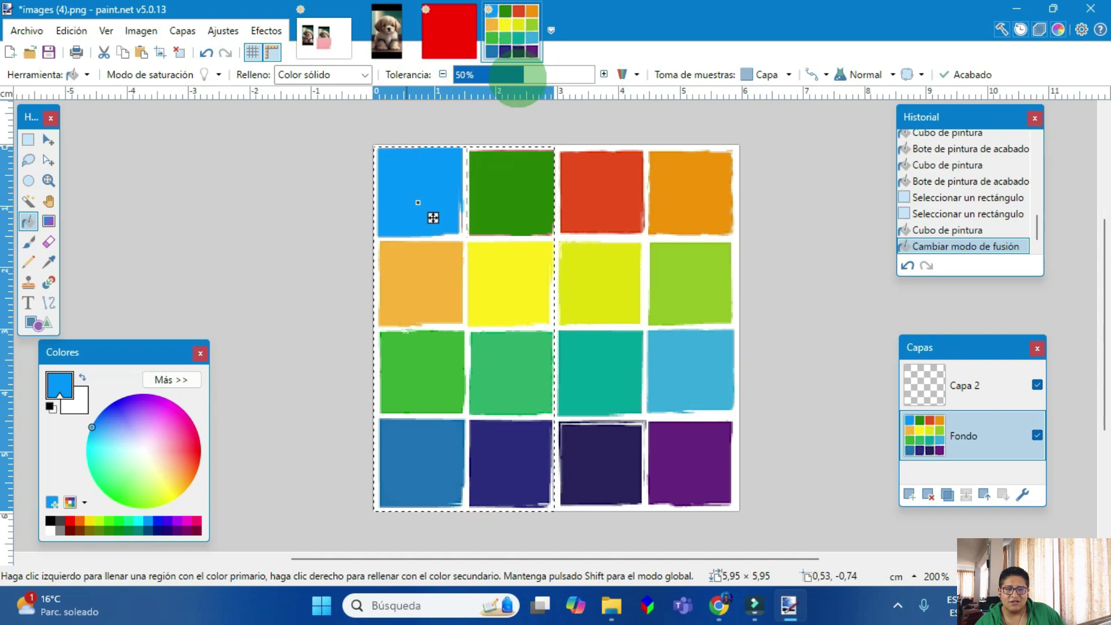
drag(509, 79, 609, 81)
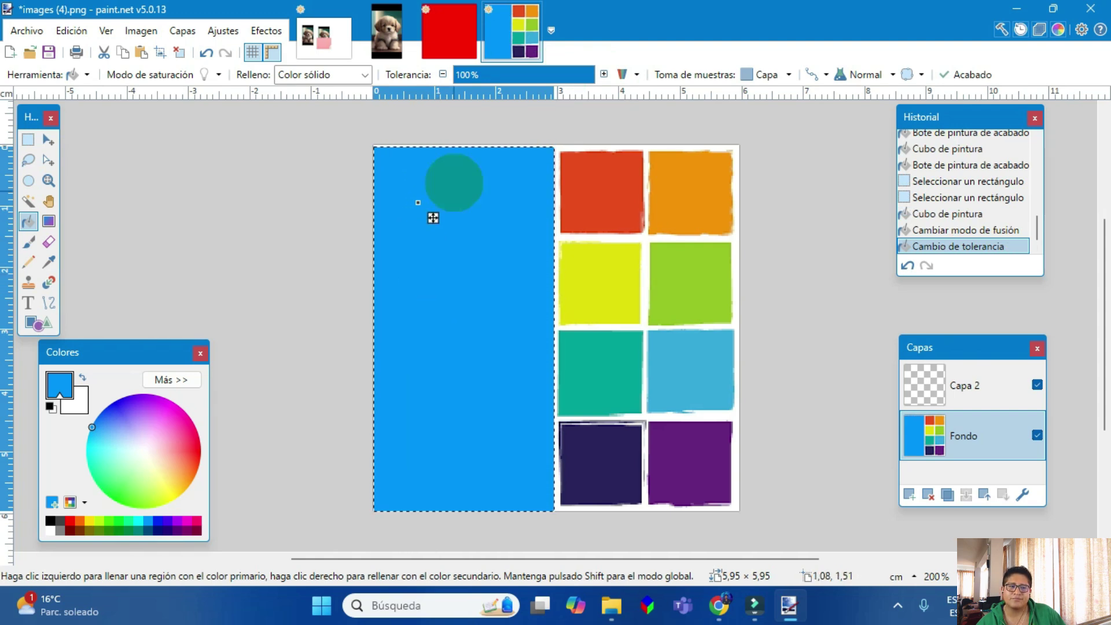
mouse_move(513, 81)
mouse_down()
mouse_move(451, 81)
mouse_move(517, 75)
mouse_up()
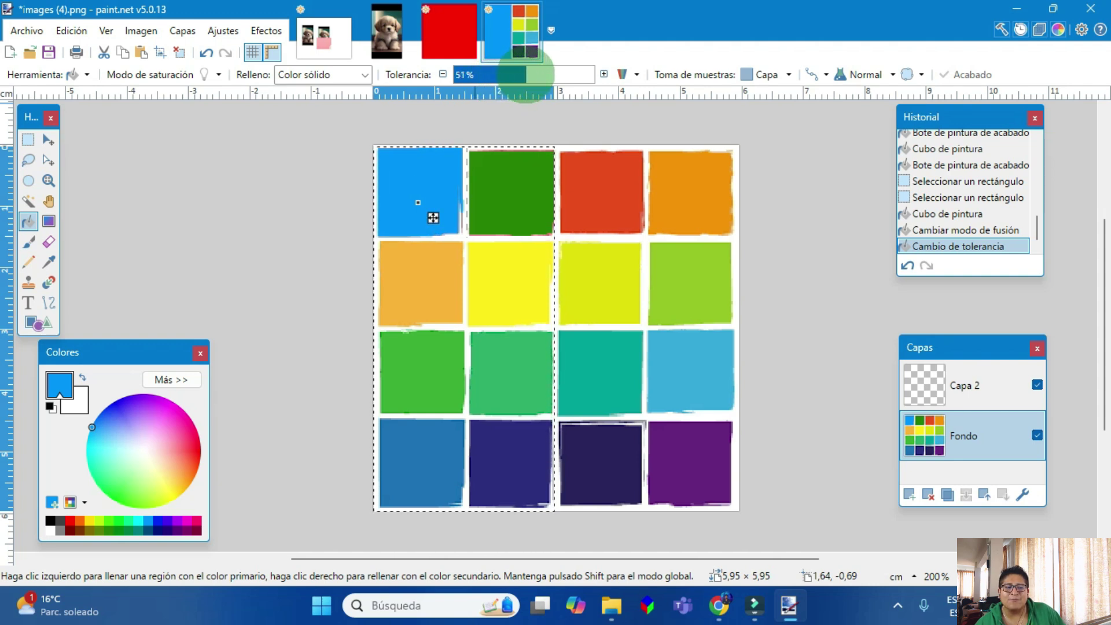
drag(523, 76, 522, 76)
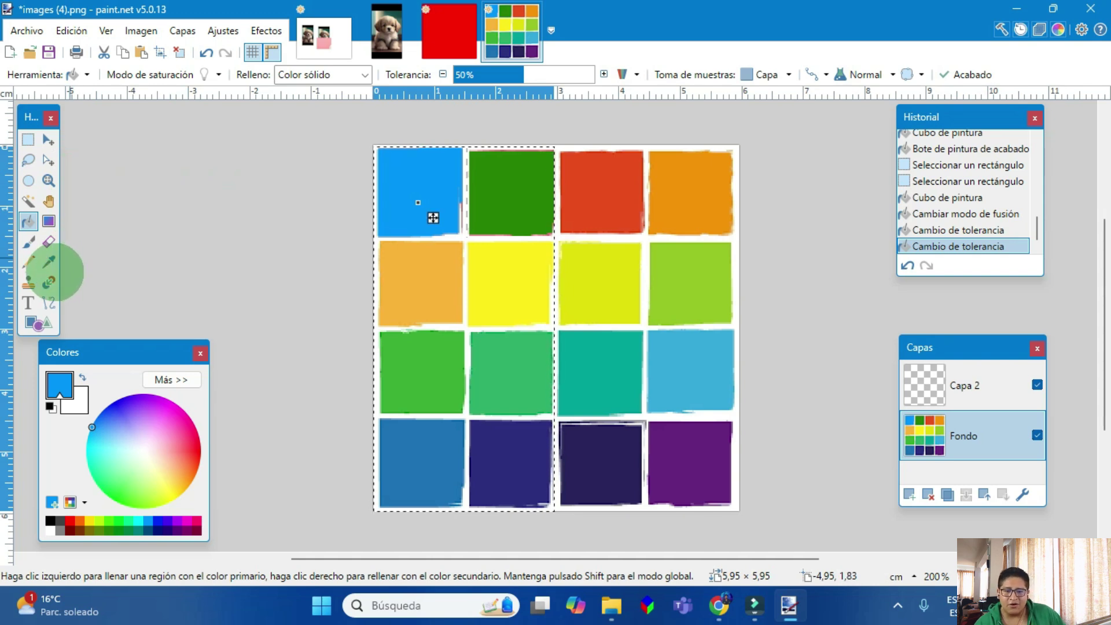
Step: Finish the active fill, fill the first square with blue again and raise its tolerance to 100% to cover both selected columns
click(28, 242)
click(28, 221)
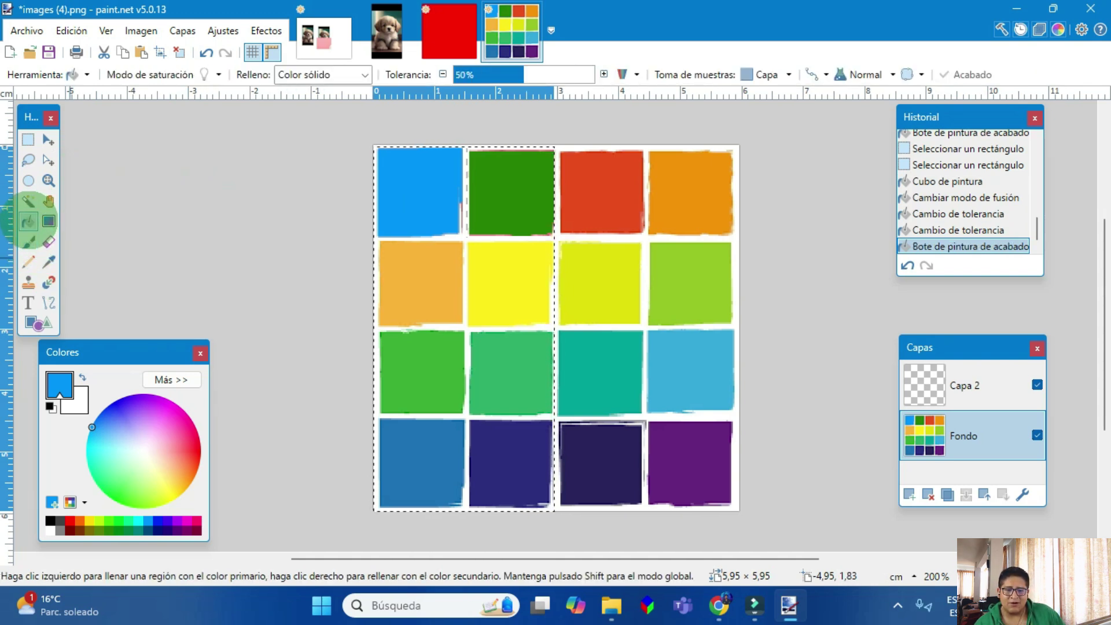
click(428, 183)
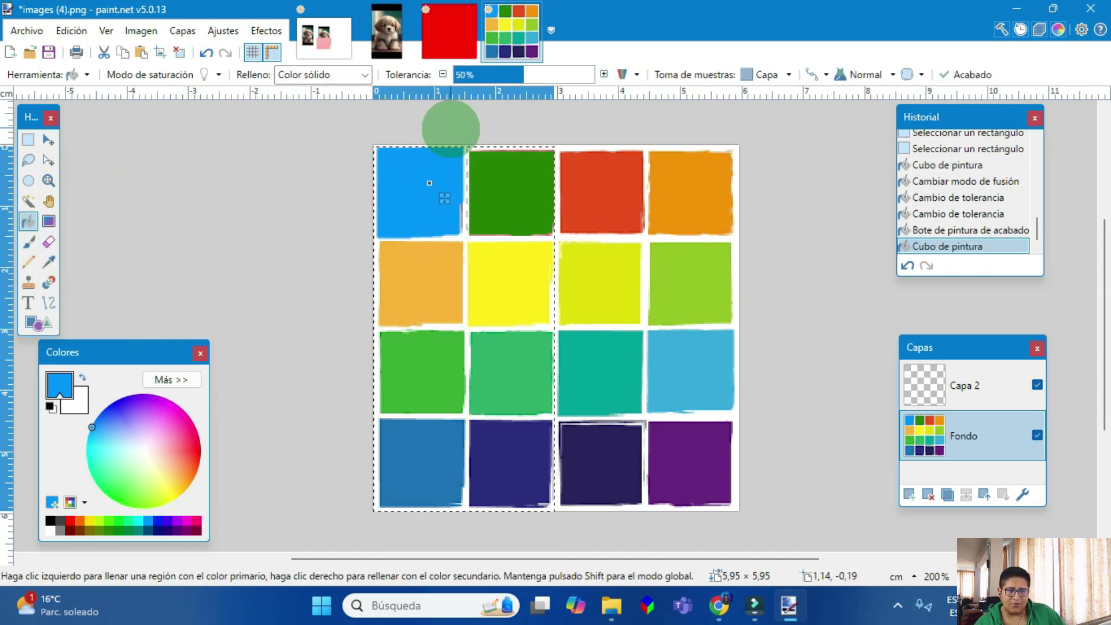
drag(567, 92, 602, 80)
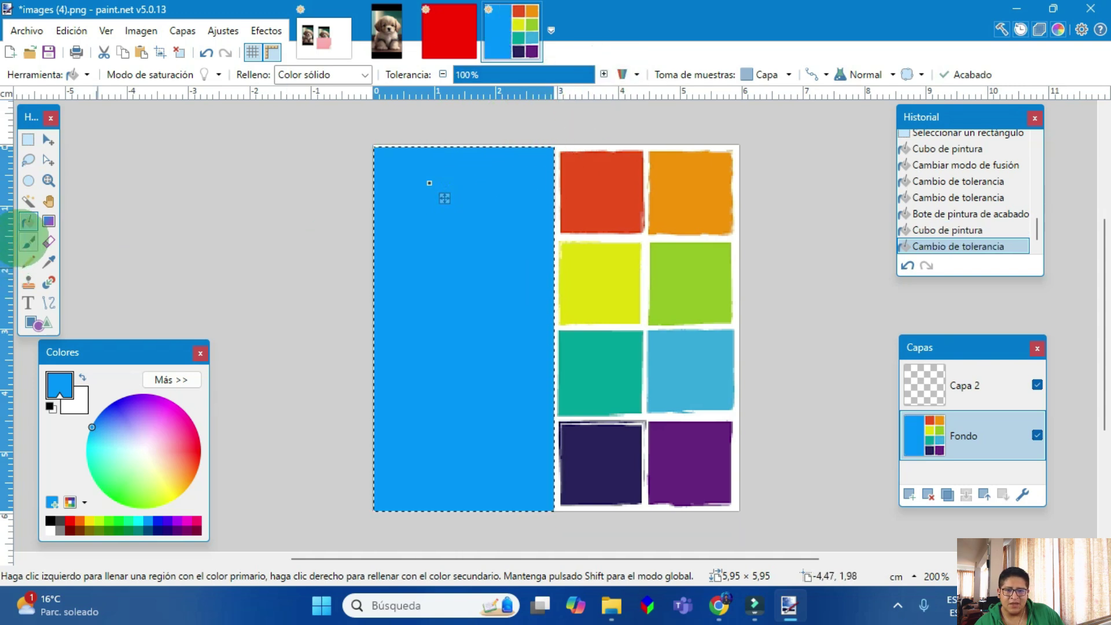
Step: Paint a red freehand brush stroke over the blue area, and add another with the hardness set to 100%
click(28, 242)
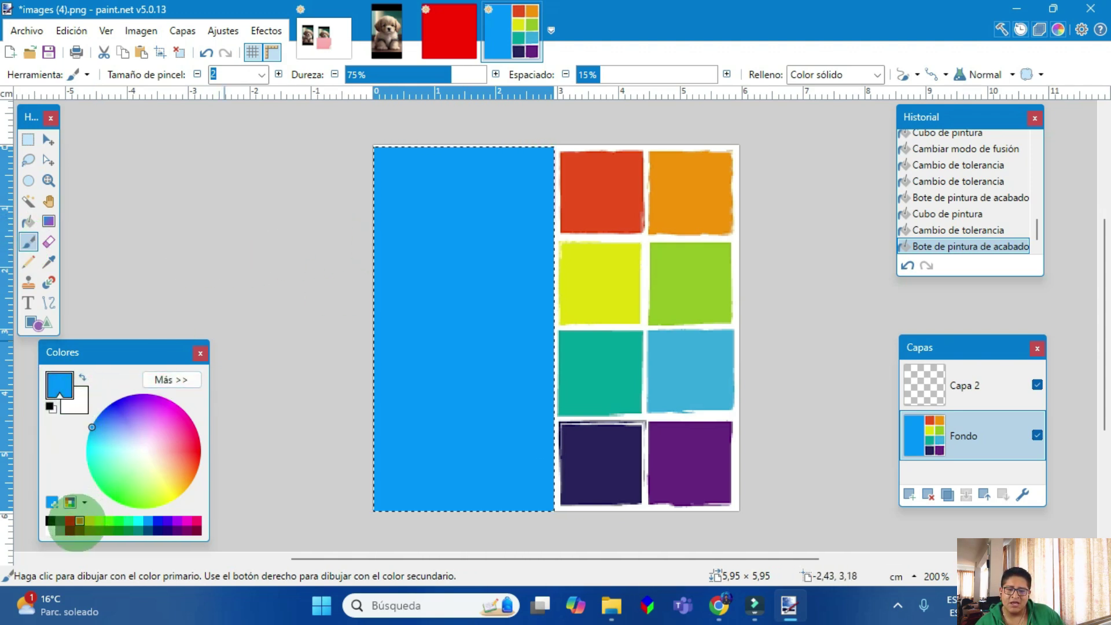
click(70, 520)
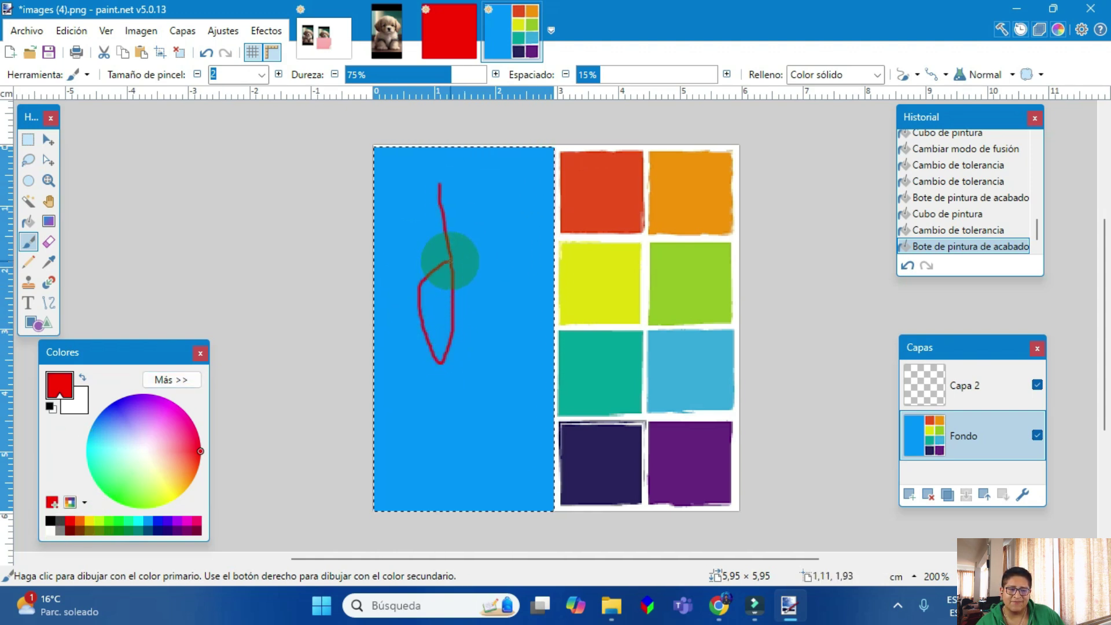
drag(467, 316, 467, 317)
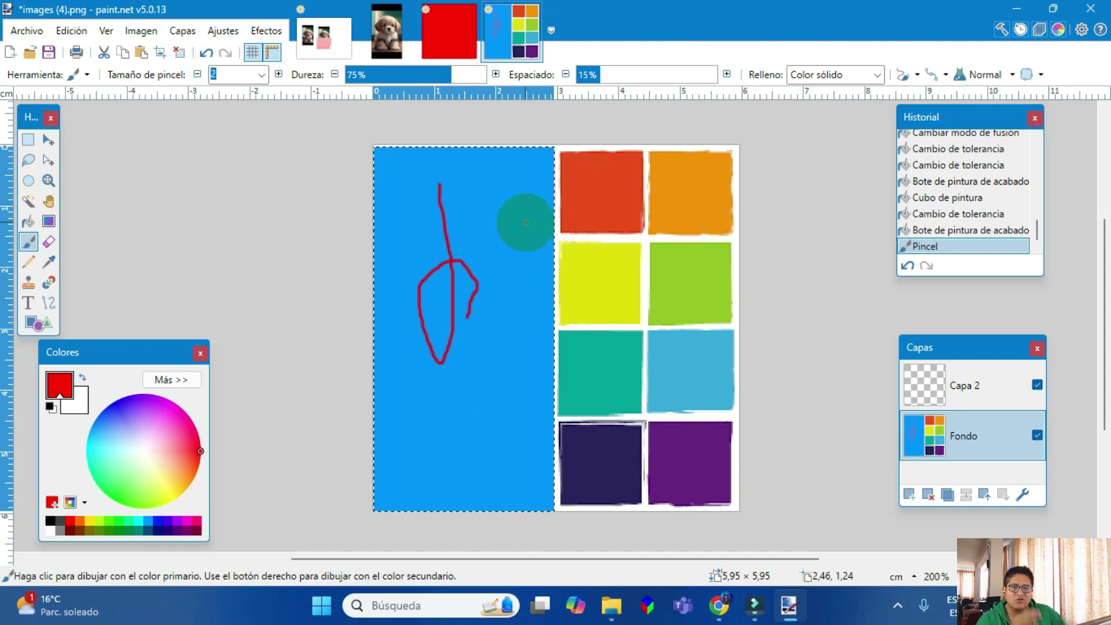
drag(472, 74, 504, 75)
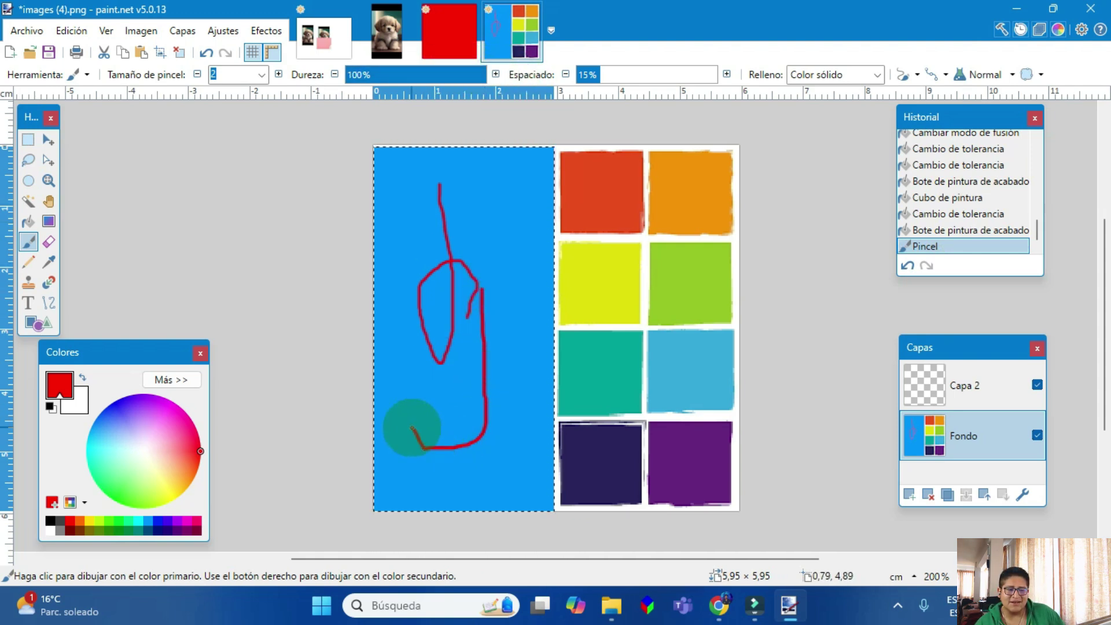
drag(412, 427, 407, 417)
Step: Paint red brush strokes over the blue area with spacing at 214% and at 35%, and set the spacing to 53%
drag(615, 64, 668, 72)
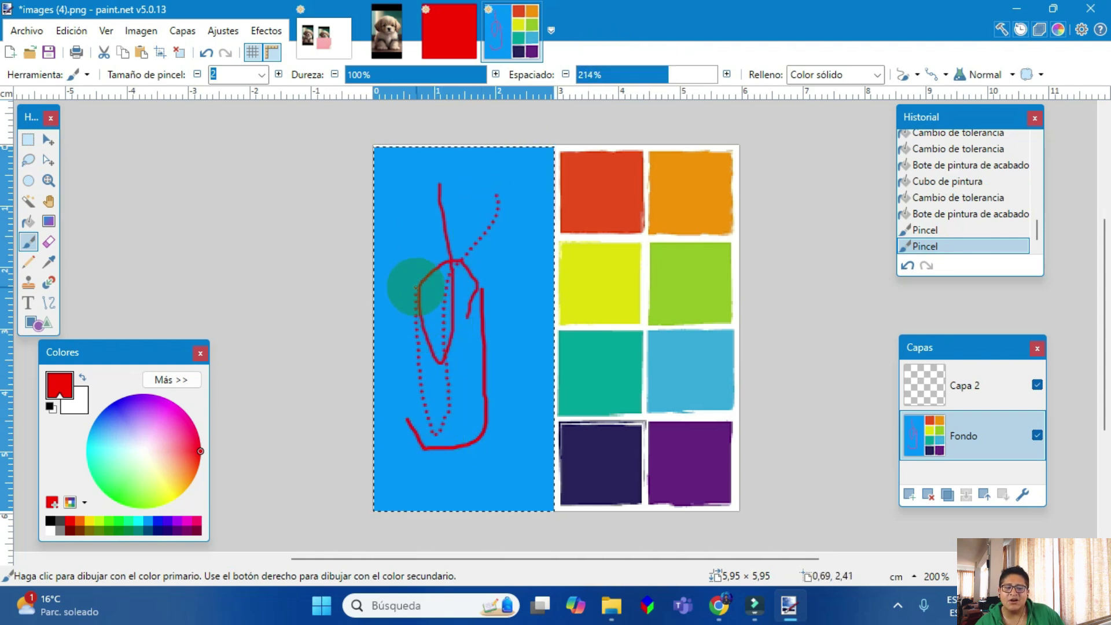
drag(439, 205, 481, 212)
click(612, 74)
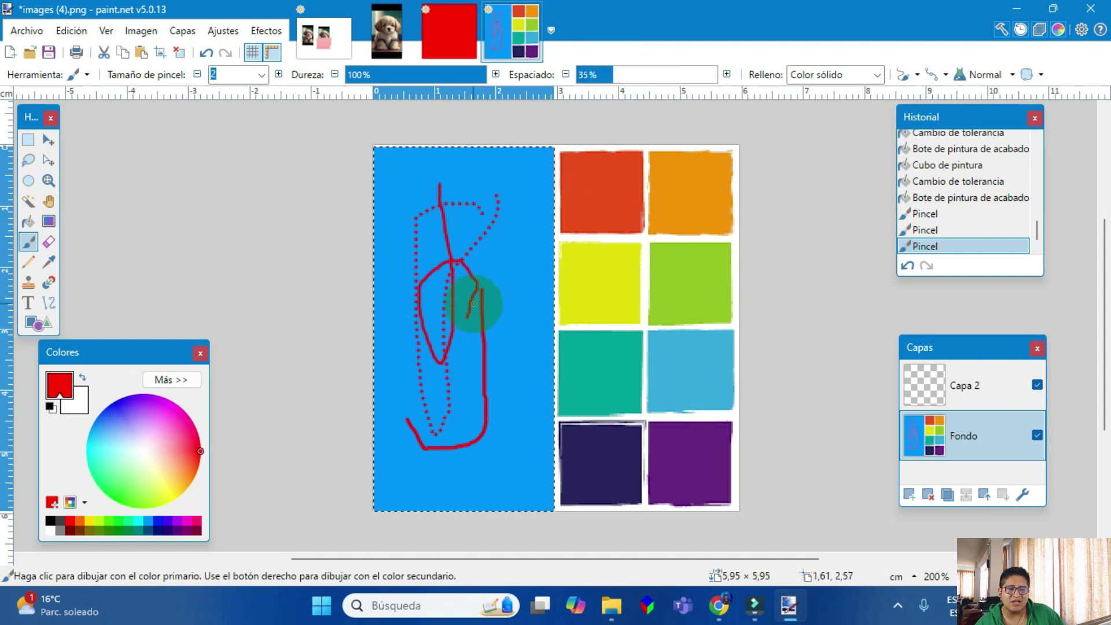
drag(520, 312, 524, 269)
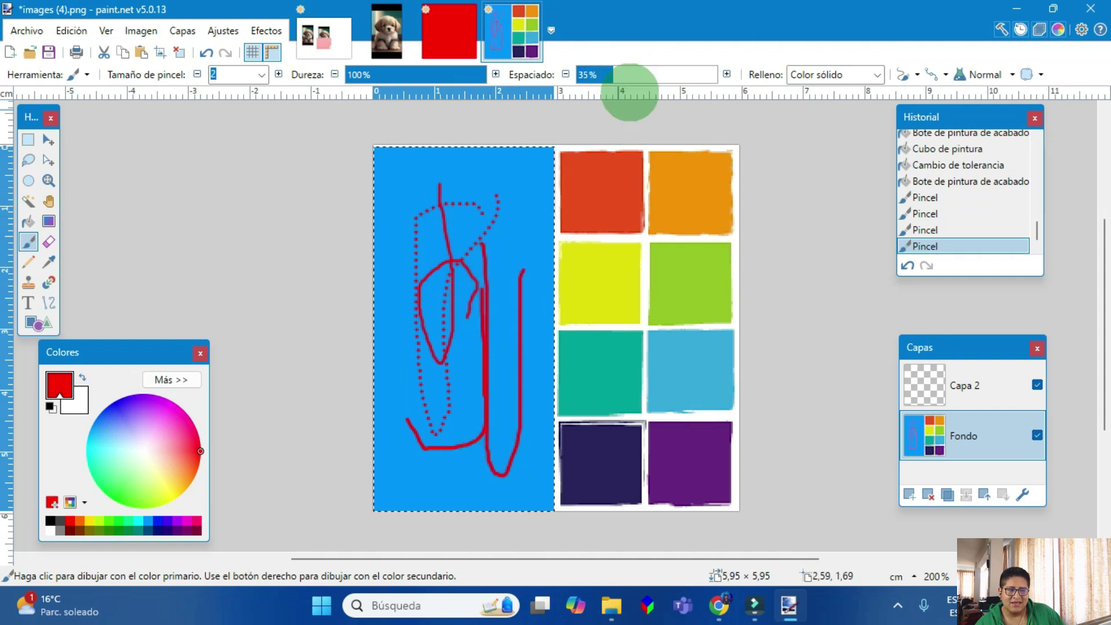
click(622, 74)
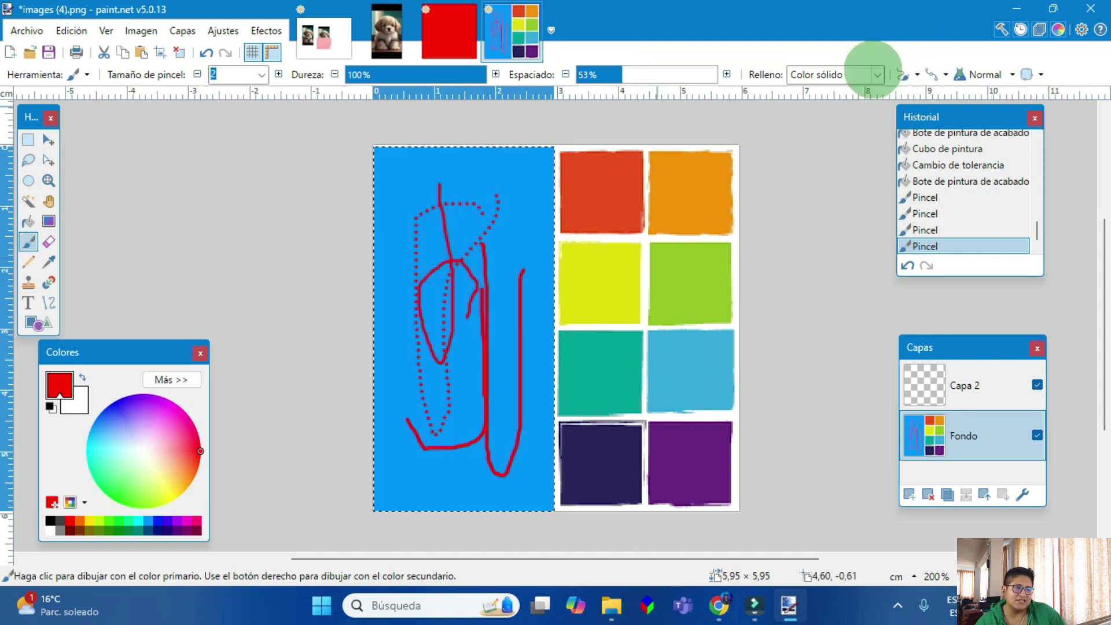
Step: Undo all the red brush strokes on the blue area
click(877, 75)
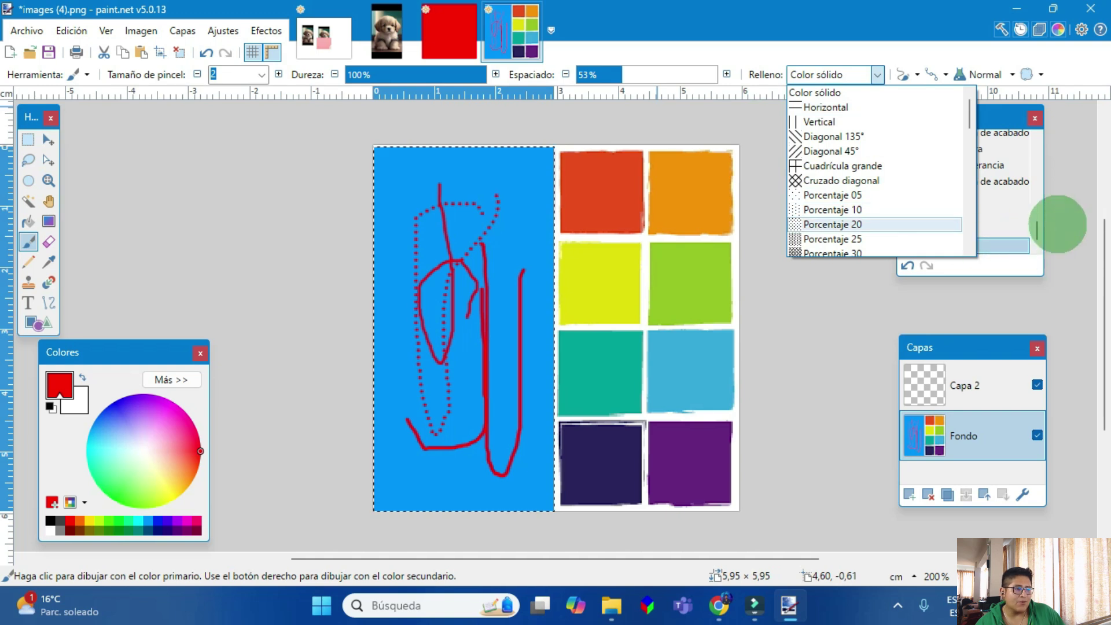
click(932, 264)
click(908, 265)
click(908, 265)
click(908, 266)
click(908, 265)
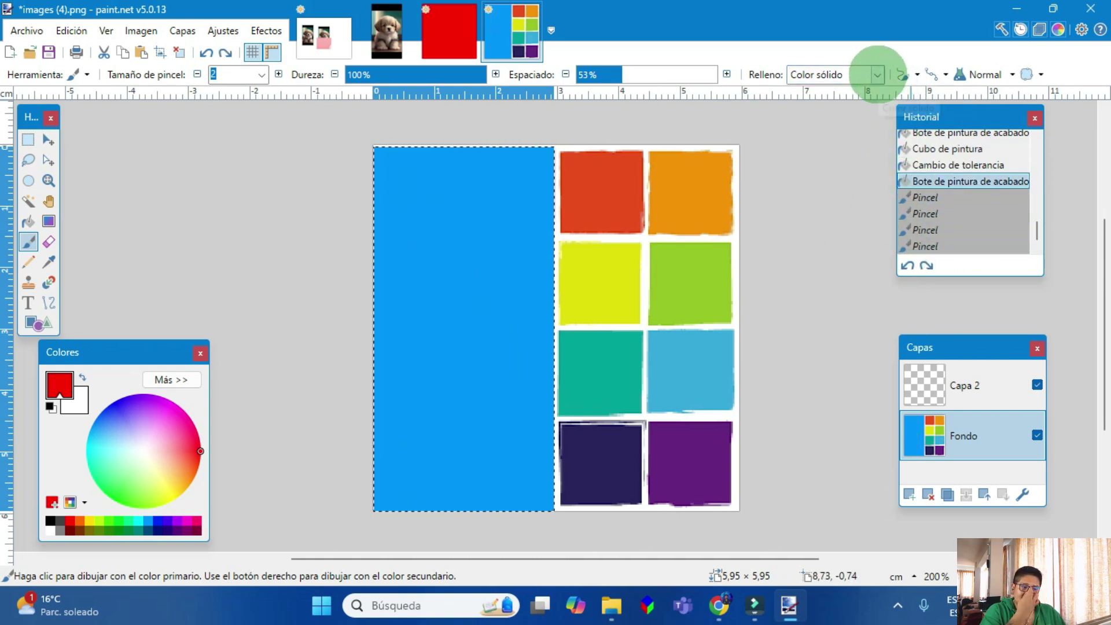
Step: Set the brush fill to Horizontal and paint a U-shaped stroke with a smaller freehand stroke below it on the blue area
click(873, 76)
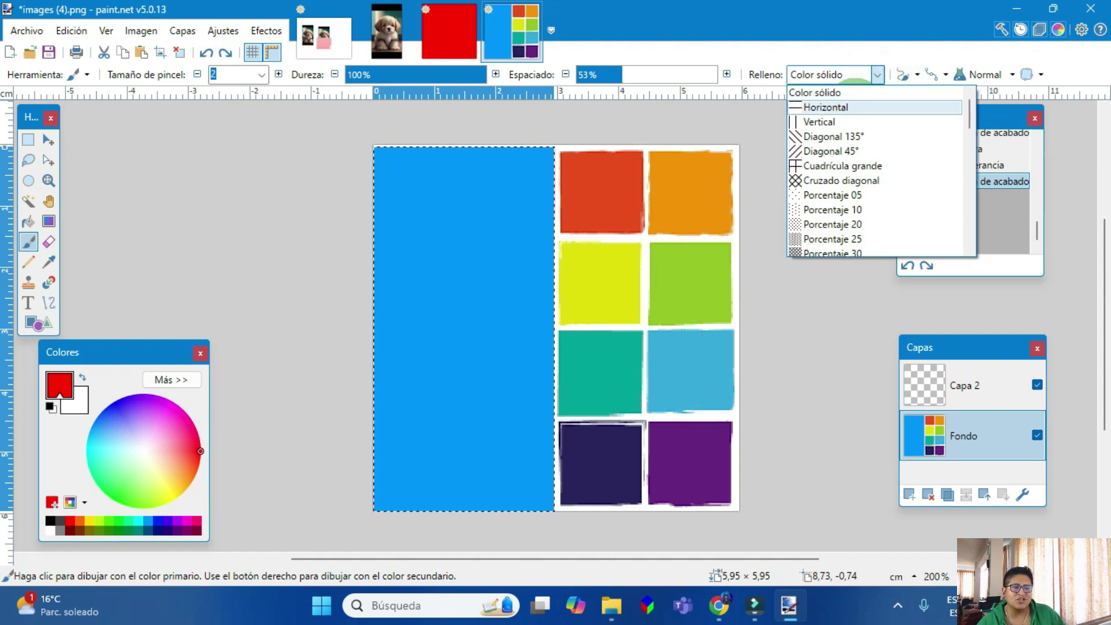
click(854, 107)
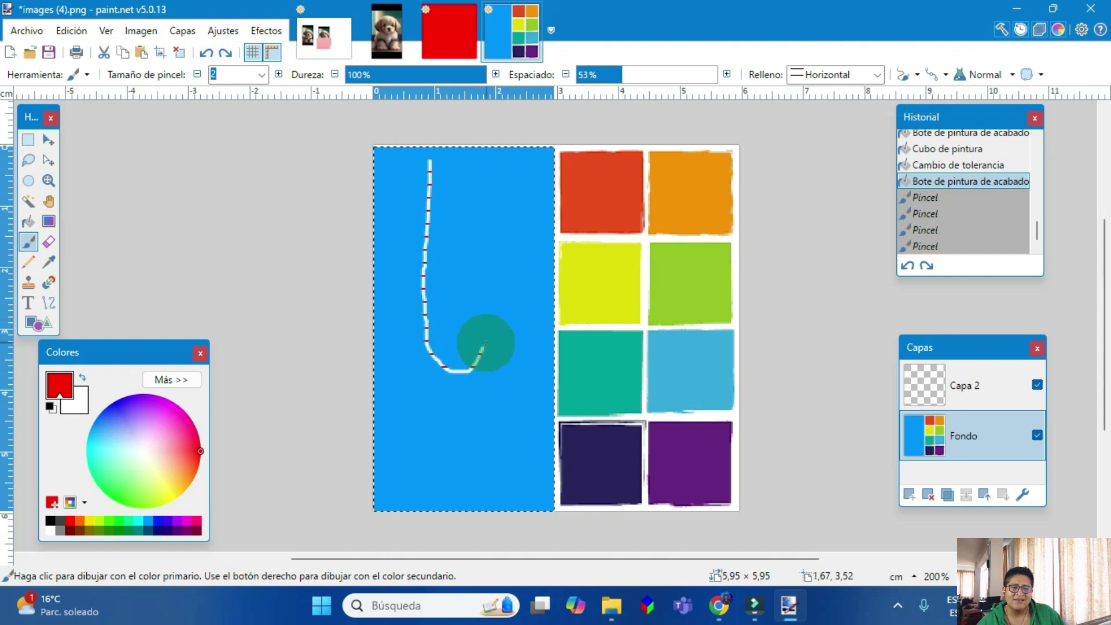
drag(489, 198, 490, 195)
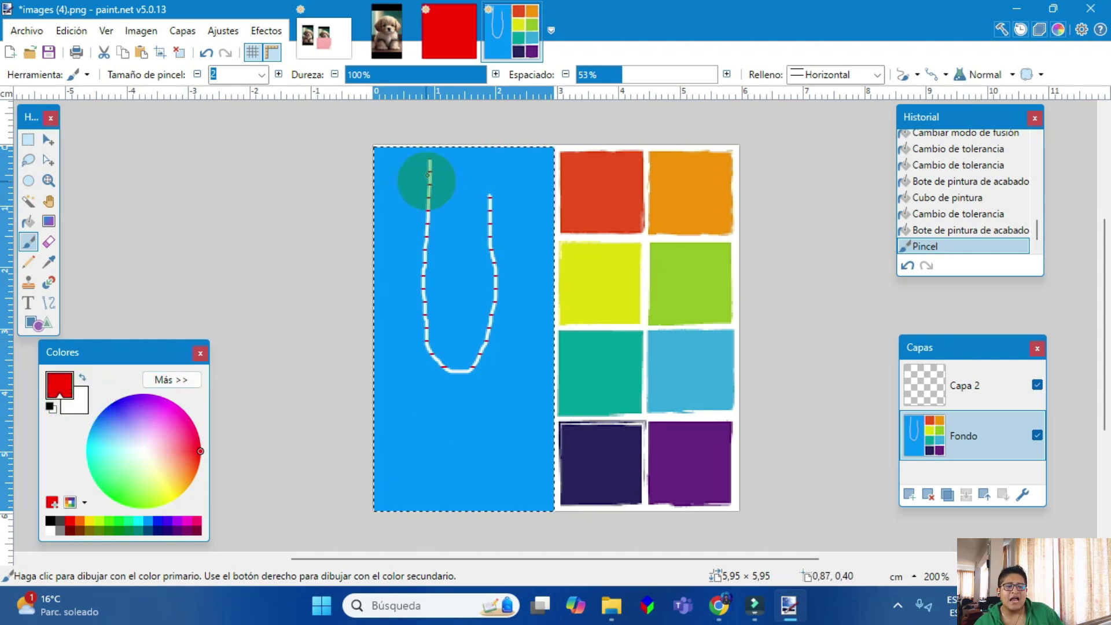
mouse_move(436, 388)
mouse_down()
mouse_move(458, 425)
mouse_move(427, 486)
mouse_up()
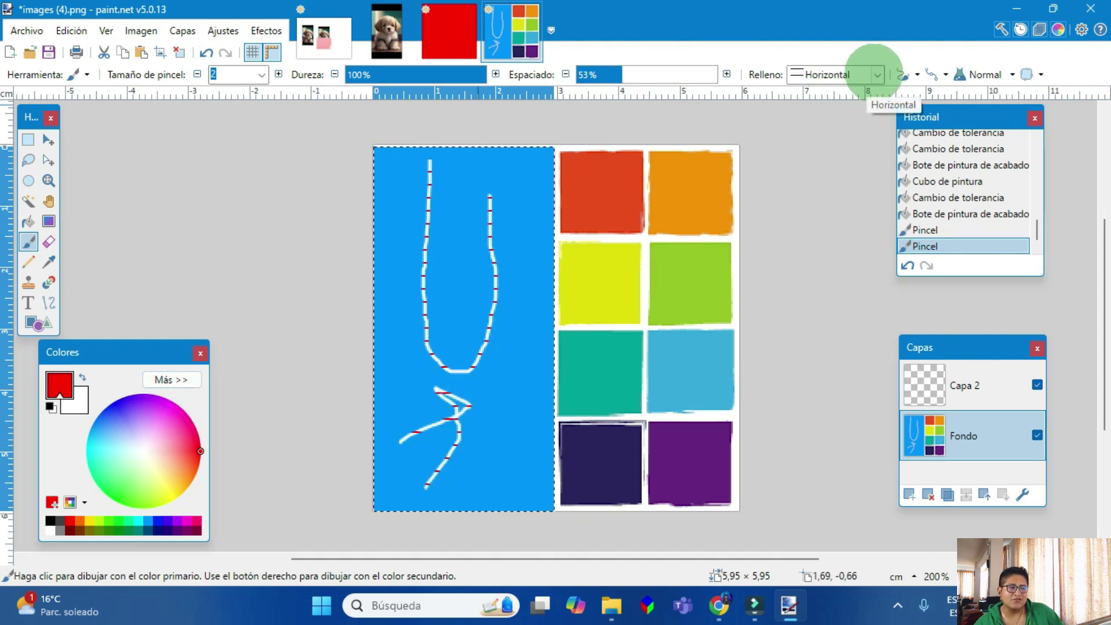
Step: Paint freehand strokes on the blue area with the brush fill set to Diagonal 135° and to Porcentaje 25
click(877, 75)
click(834, 122)
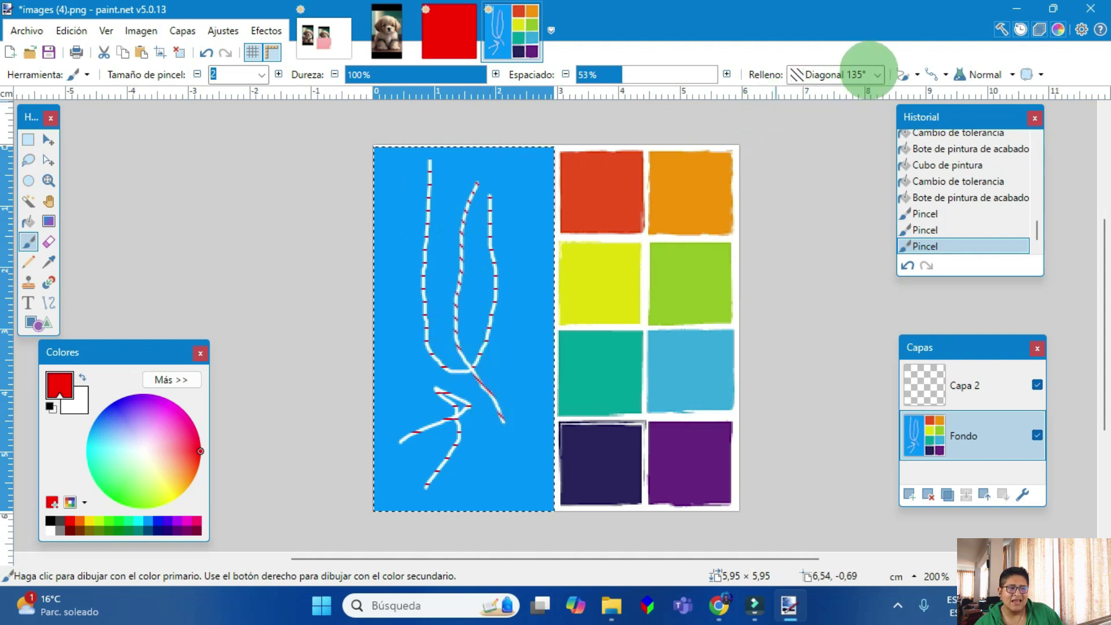
click(868, 75)
click(833, 195)
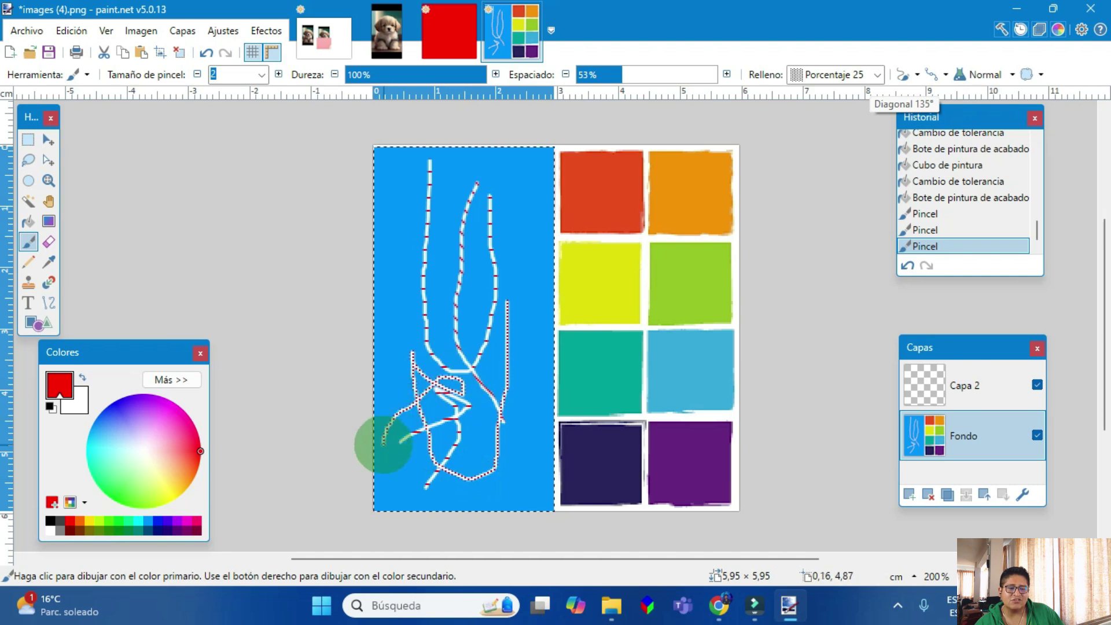
drag(383, 444, 382, 442)
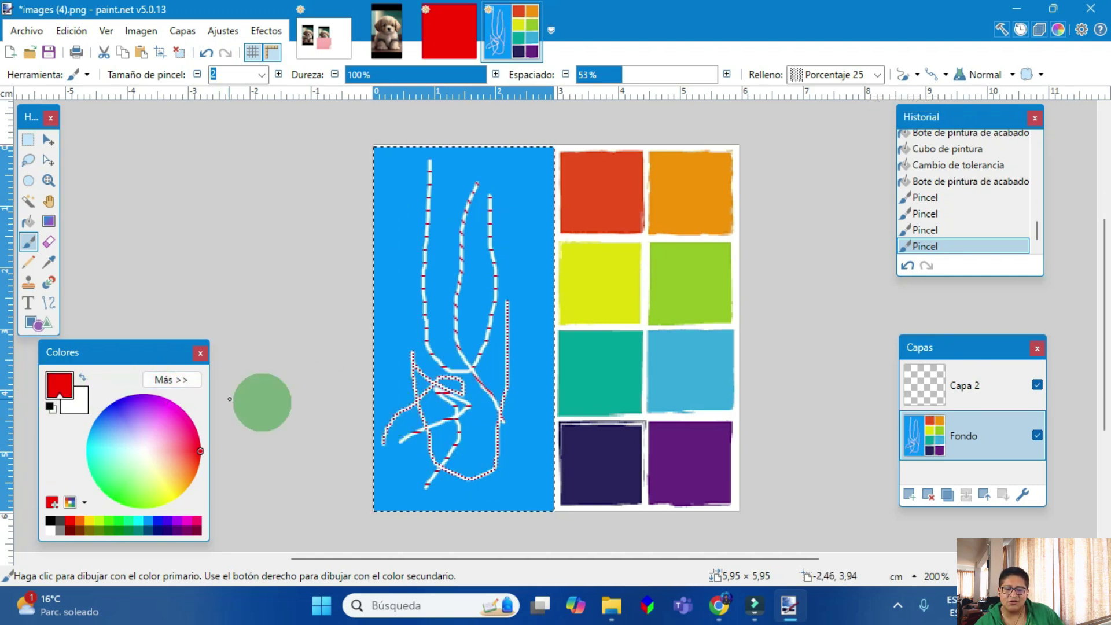
Step: Set yellow as the primary colour and dark grey as the secondary, and paint Porcentaje 25 strokes over the upper blue area
click(79, 521)
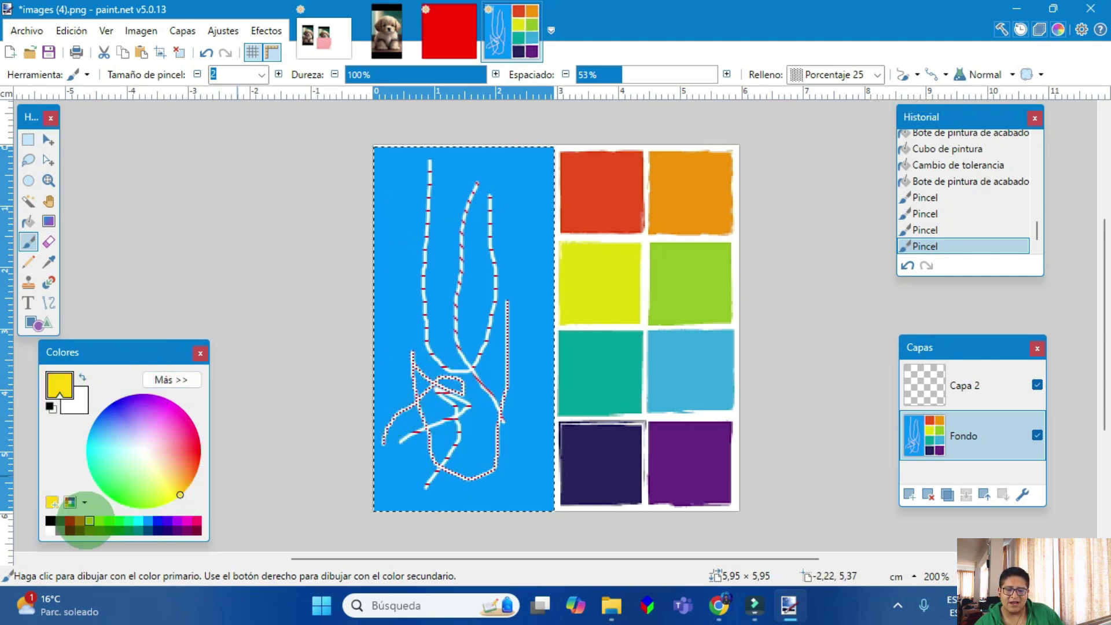
click(73, 399)
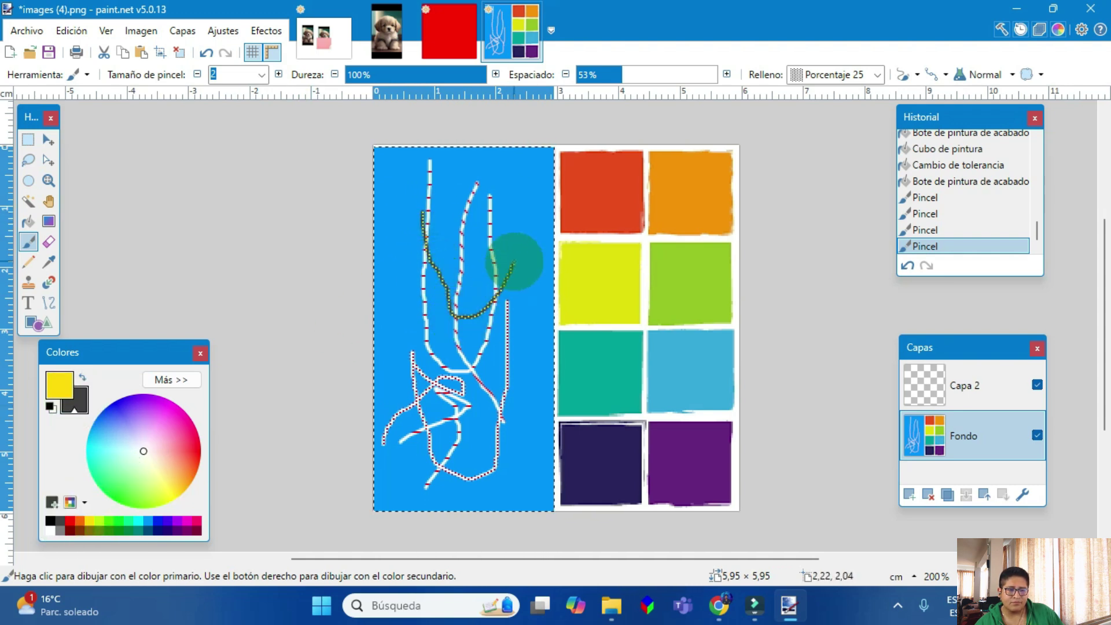
drag(455, 177, 412, 185)
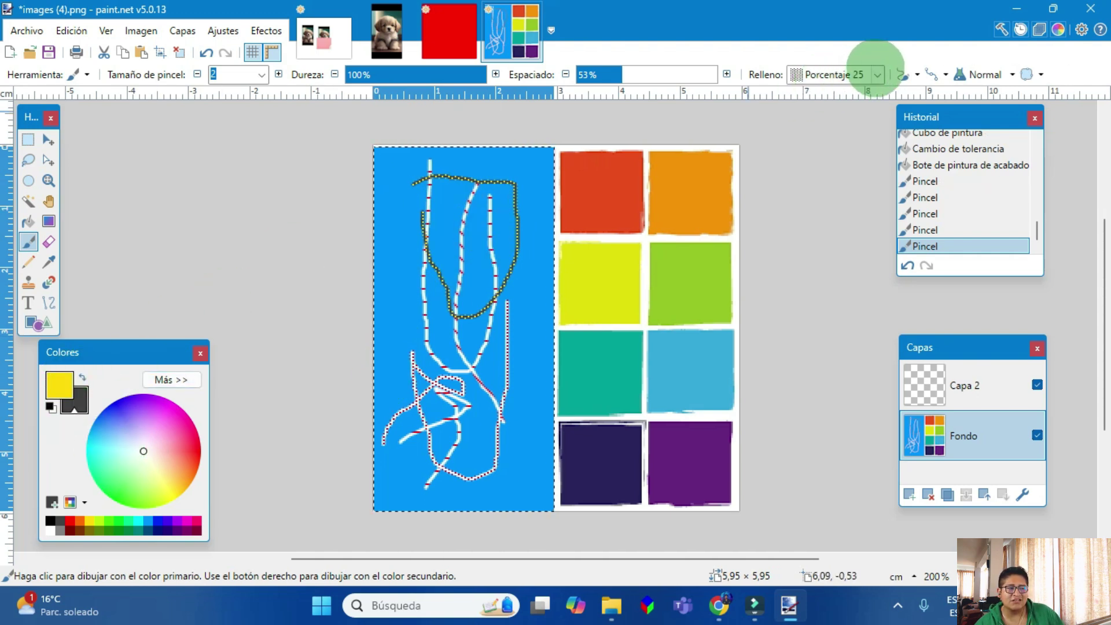
Step: Set the brush fill to Color sólido and the path smoothing to Trayectoria suavizada
click(875, 74)
scroll(827, 70, up, 3)
click(825, 93)
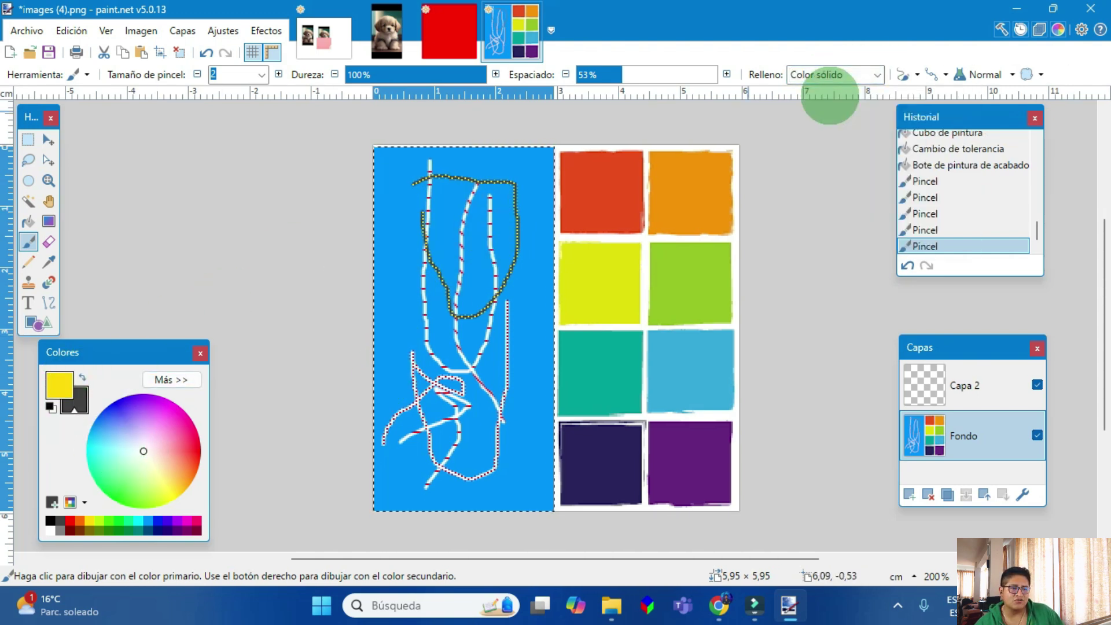
click(918, 74)
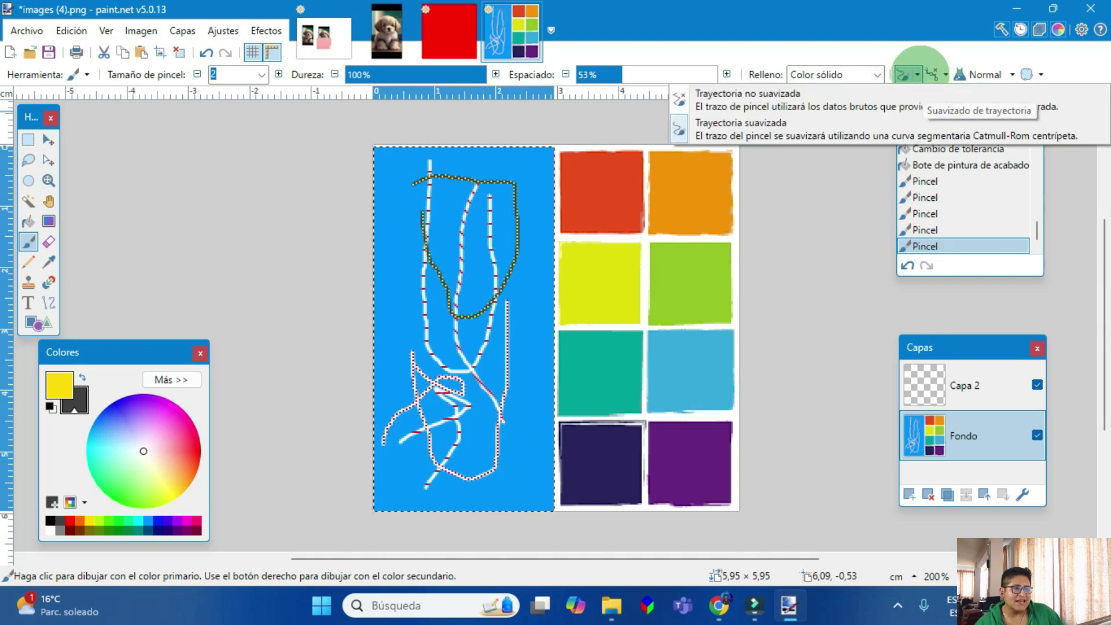
click(710, 128)
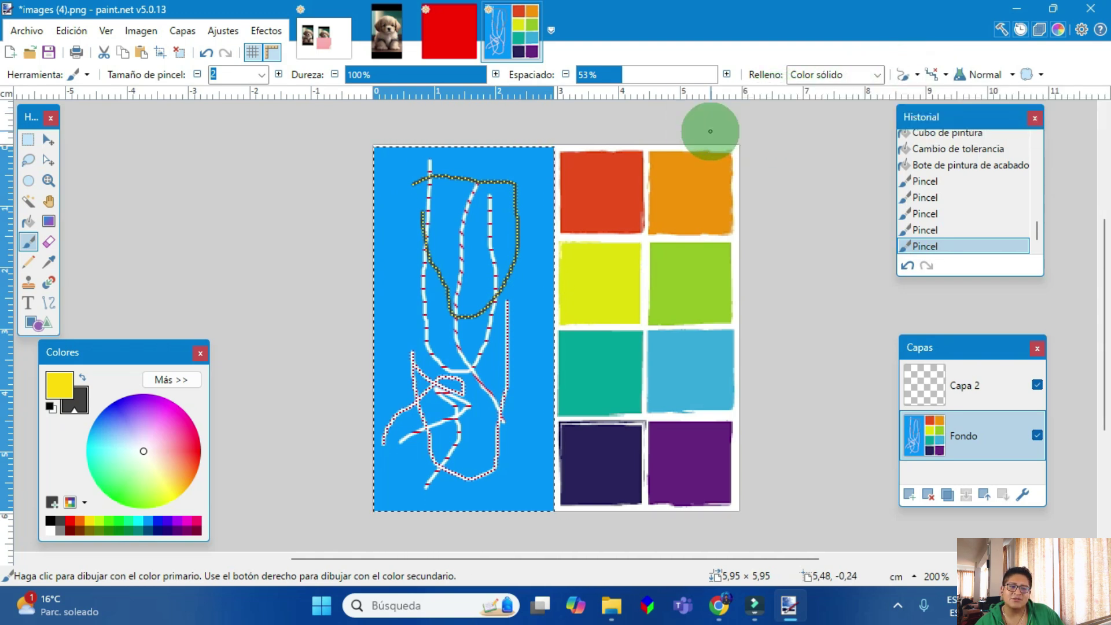
Step: Enable antialiasing for the brush and review the available blending modes, keeping Normal
click(917, 75)
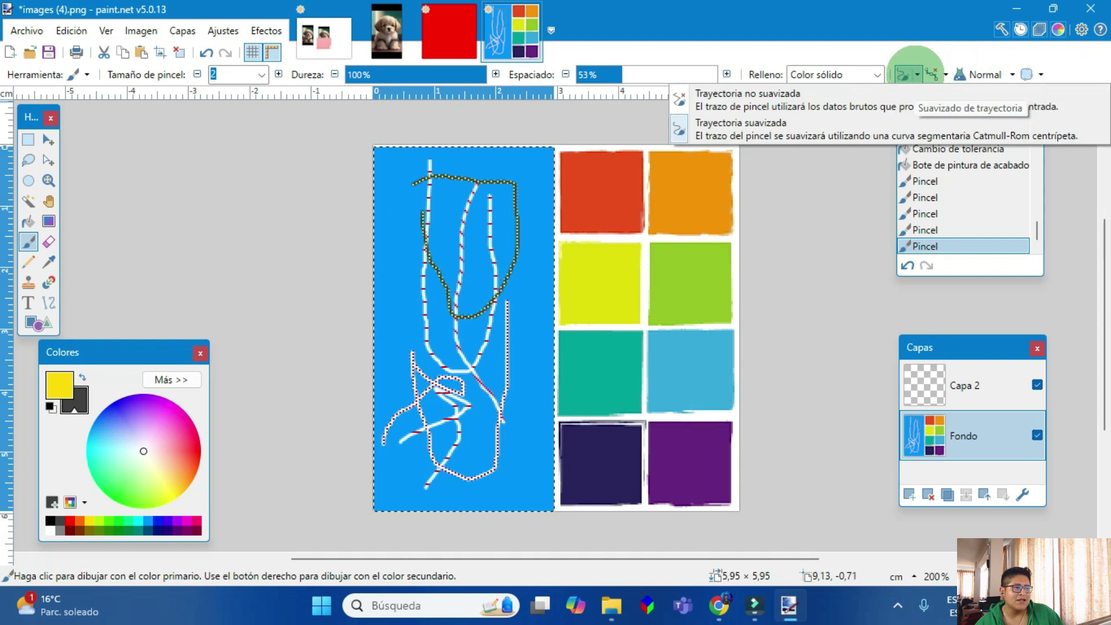
click(920, 78)
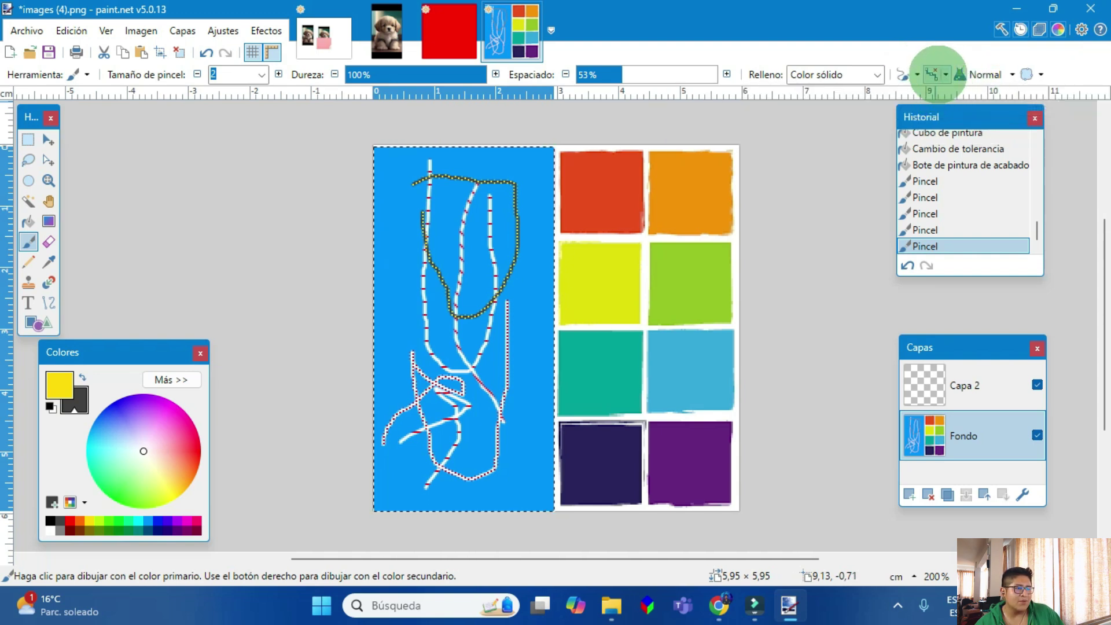
click(933, 75)
click(953, 92)
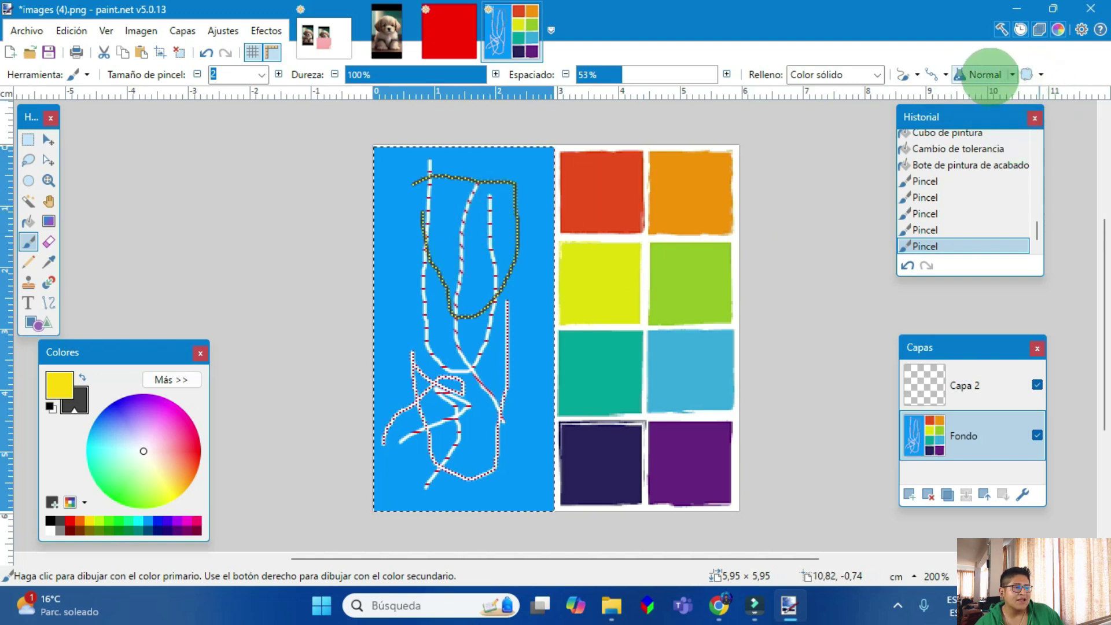
click(985, 75)
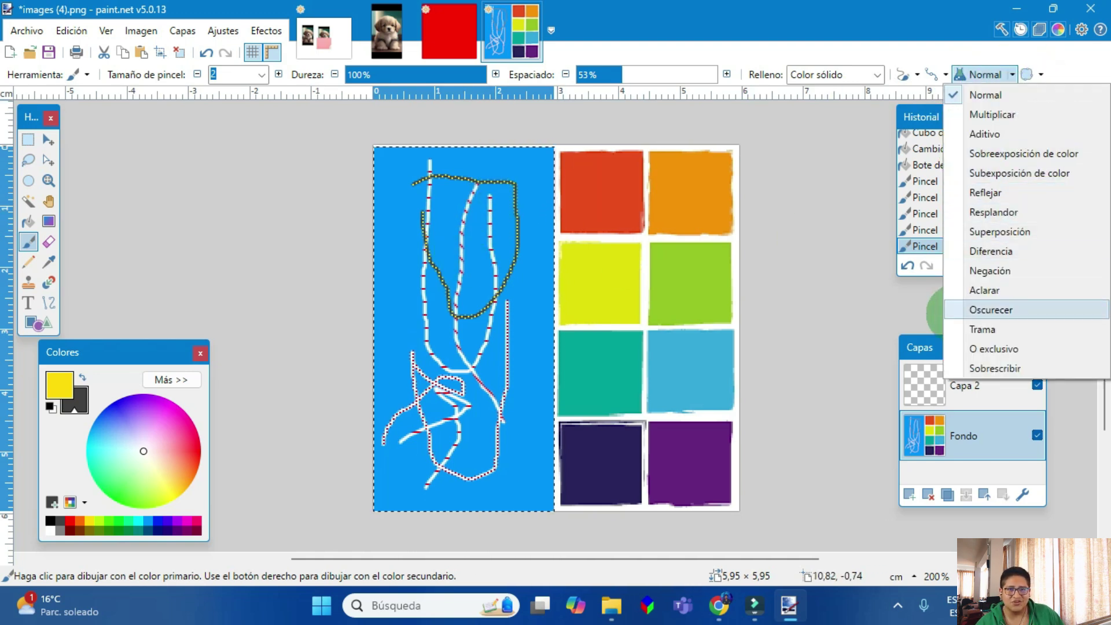
click(486, 227)
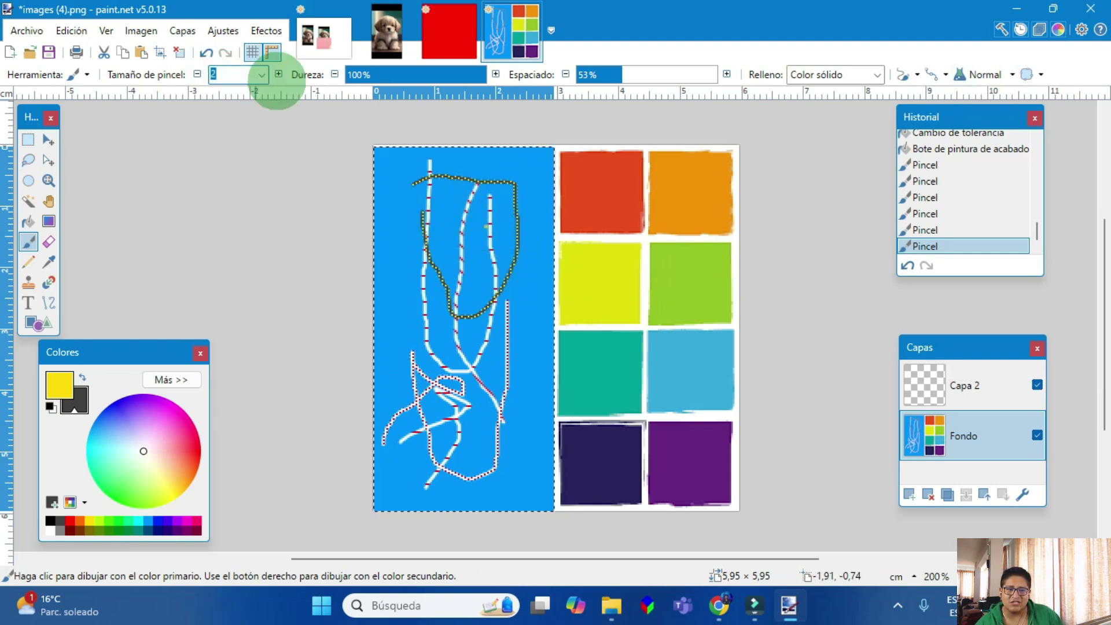
Step: Set the brush size to 35 and paint yellow freehand strokes over the blue area at 53%, 97% and 3% spacing
click(259, 75)
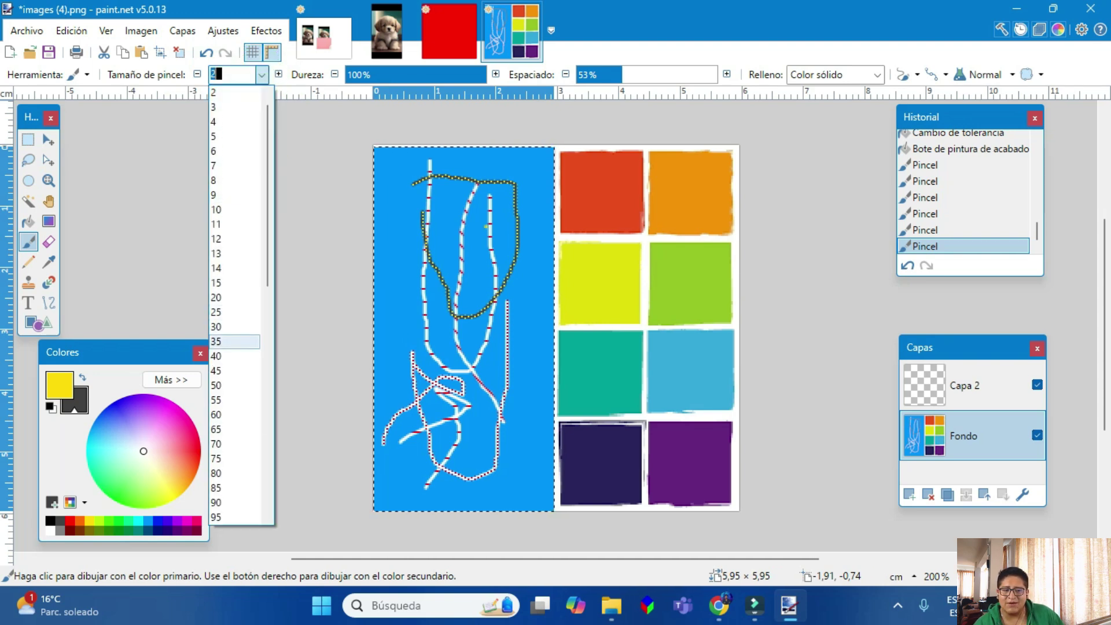
click(231, 341)
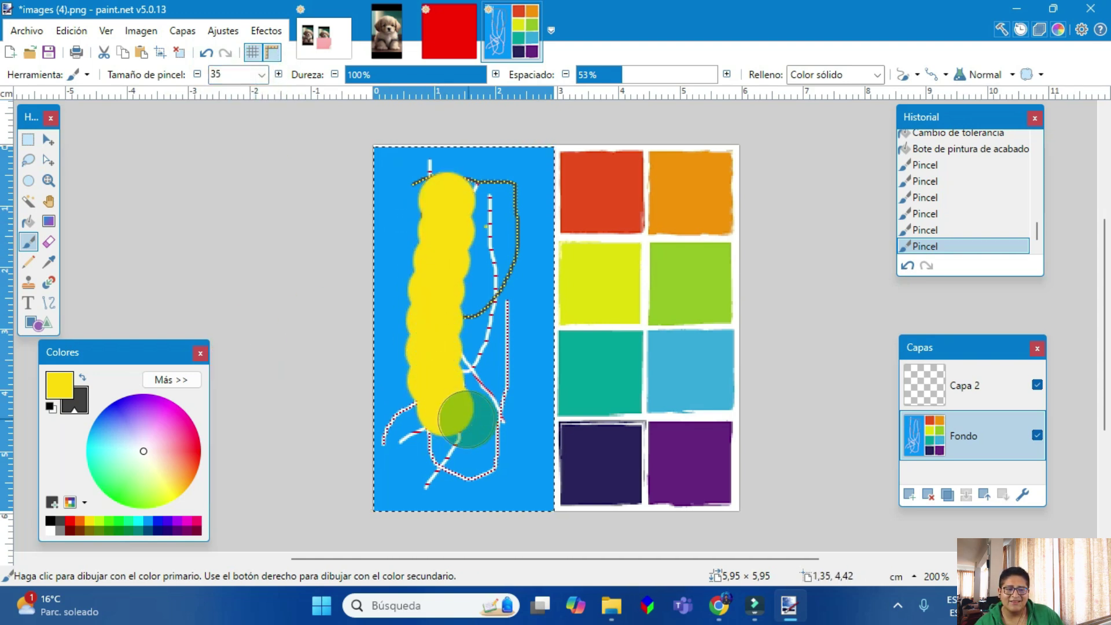
drag(521, 258, 521, 194)
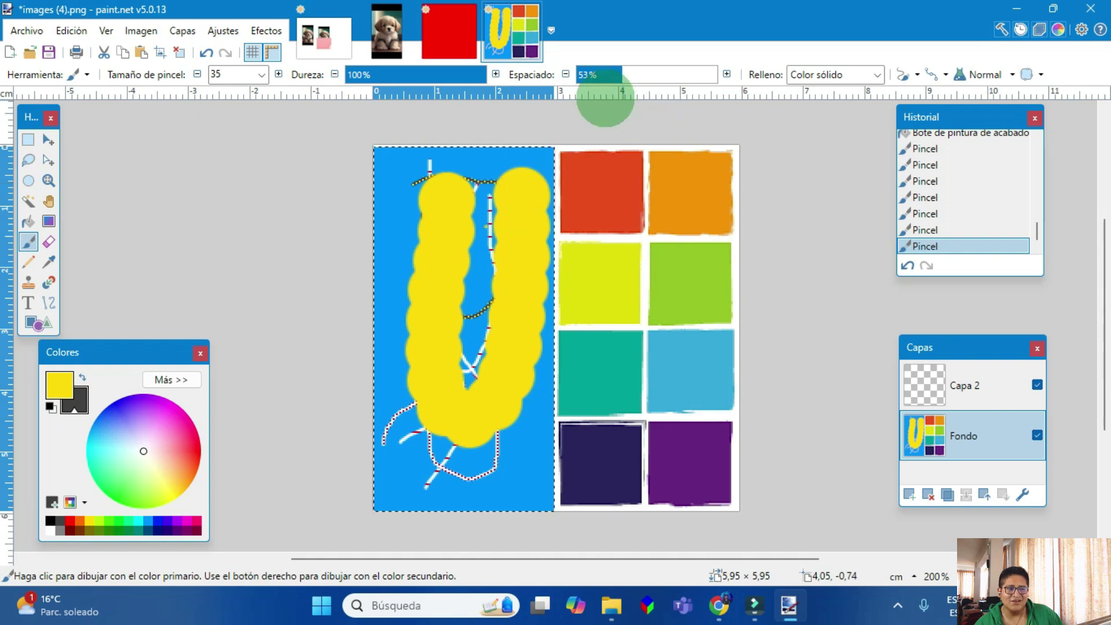
drag(623, 74, 638, 74)
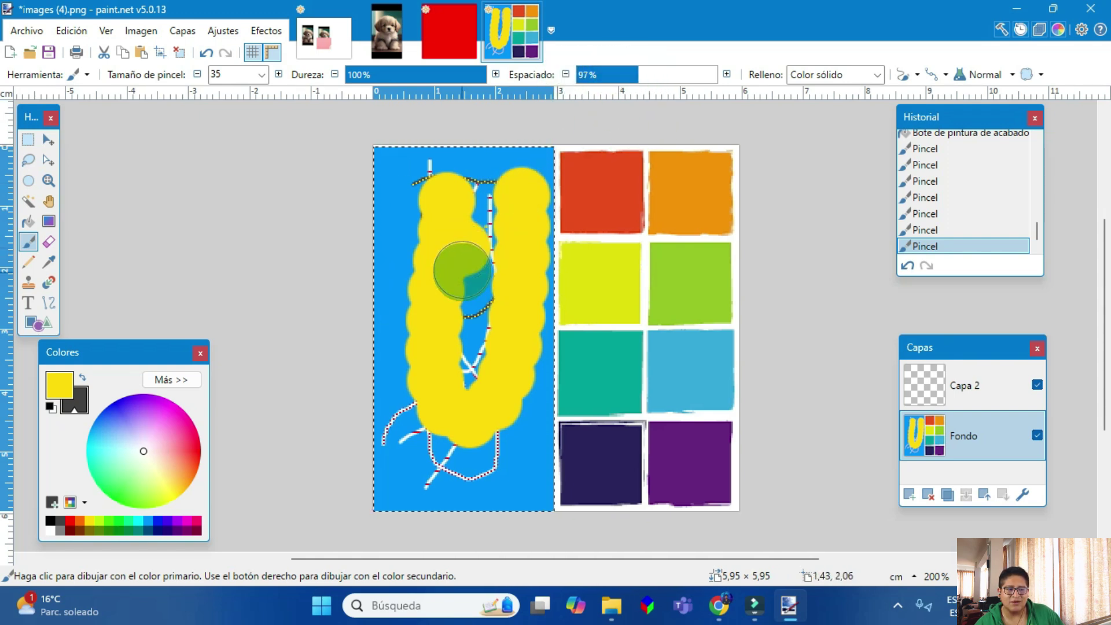
drag(620, 73, 585, 73)
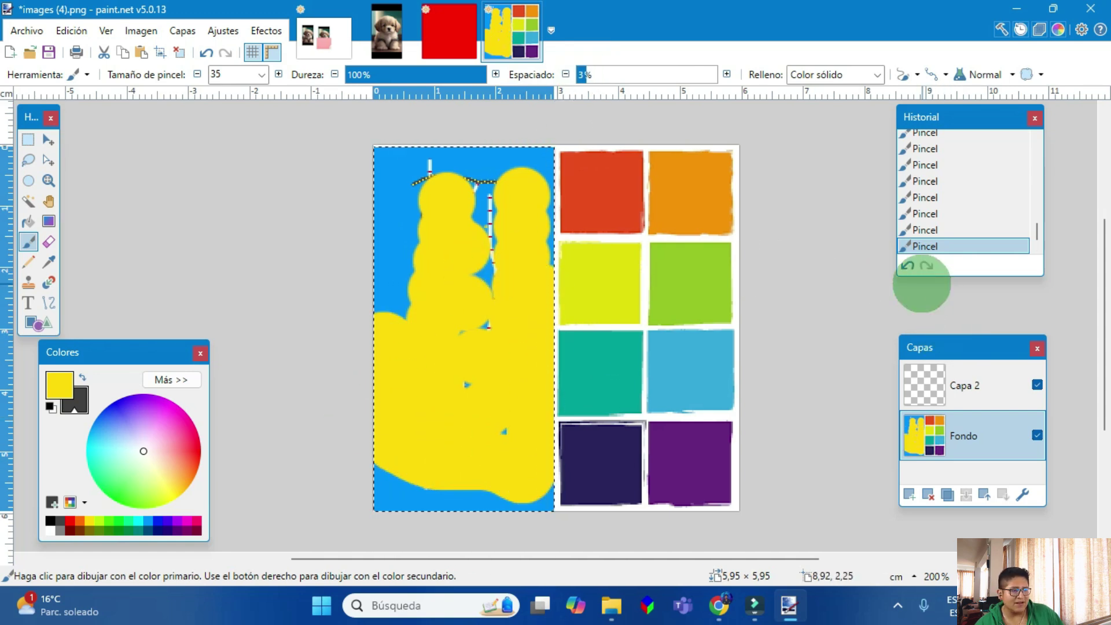
Step: Undo all the brush strokes on the blue area
click(907, 266)
click(908, 265)
click(908, 265)
click(907, 265)
click(907, 266)
click(908, 265)
click(907, 265)
click(908, 265)
click(908, 266)
click(907, 265)
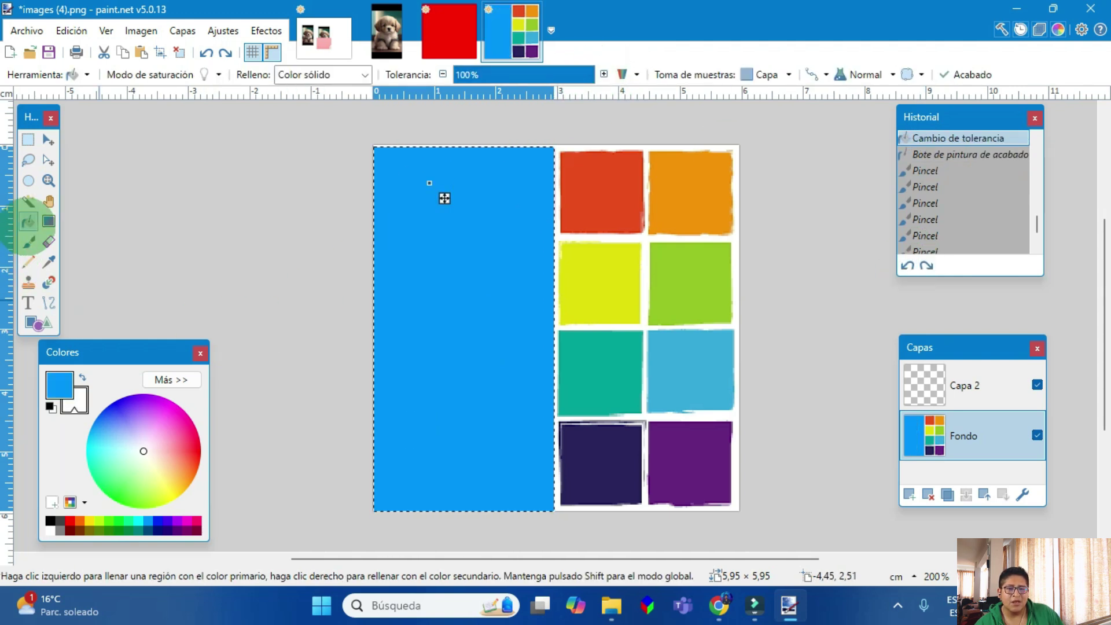
Step: With the Brush, make yellow the primary colour and blue the secondary, and paint a vertical stroke on the blue area at 3% spacing
click(29, 242)
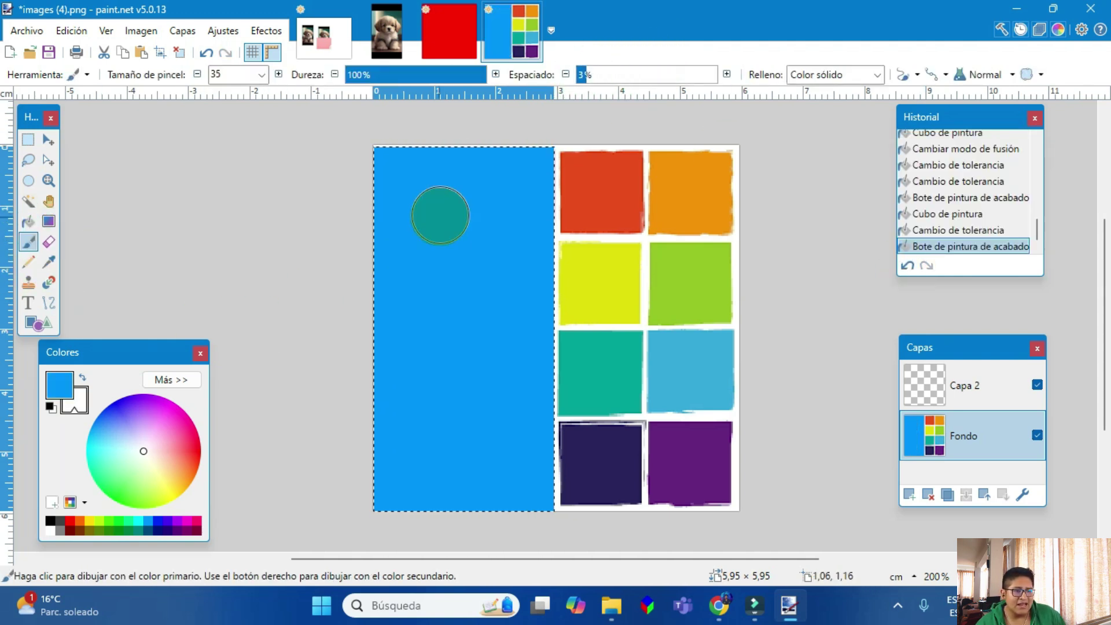
right_click(90, 520)
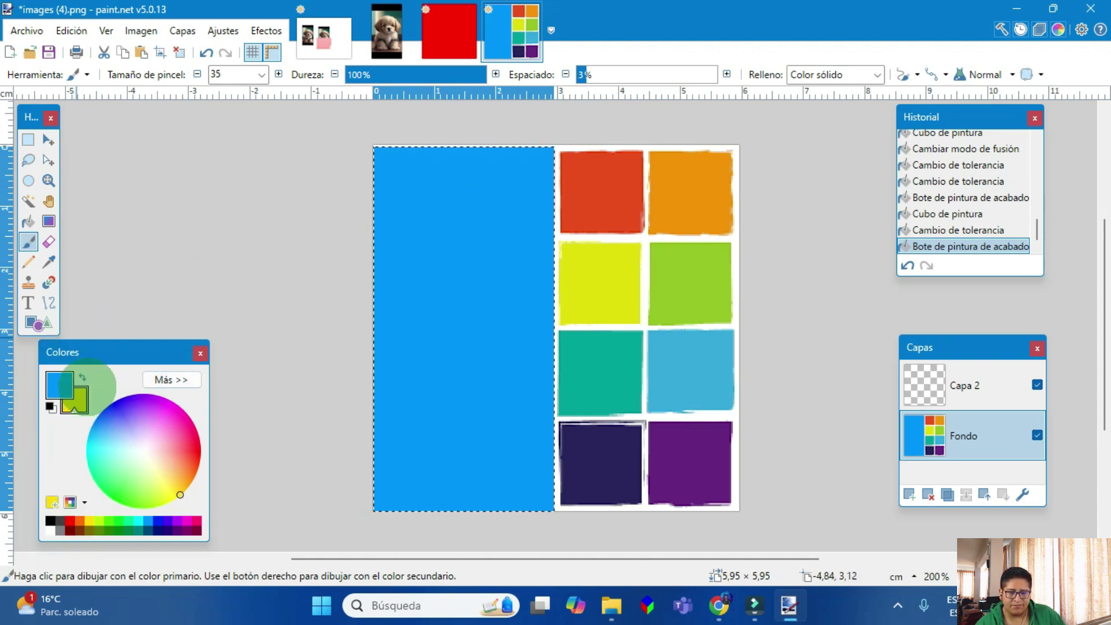
click(83, 377)
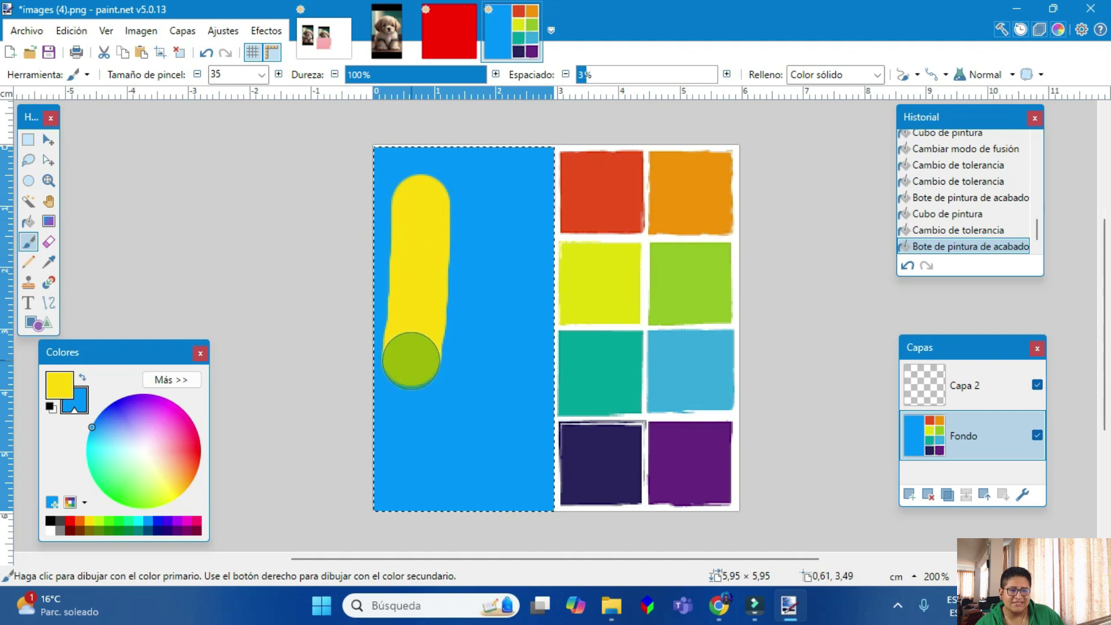
drag(411, 360, 411, 361)
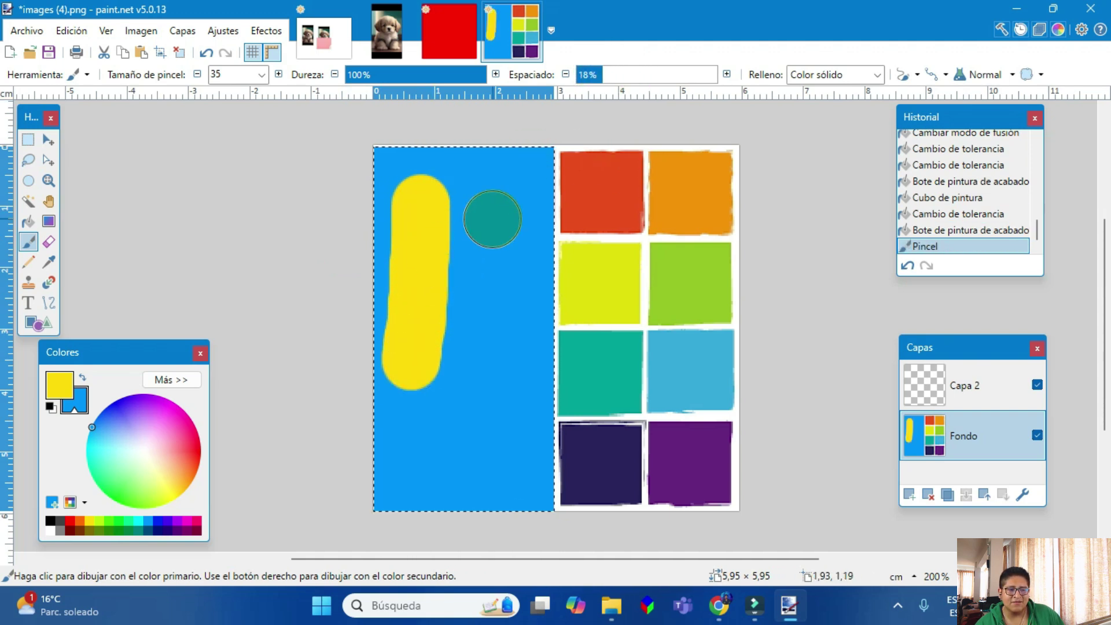
Step: Paint a shorter yellow stroke beside the first at 18% spacing and a curved one below at 105% spacing
drag(497, 281, 499, 294)
click(641, 74)
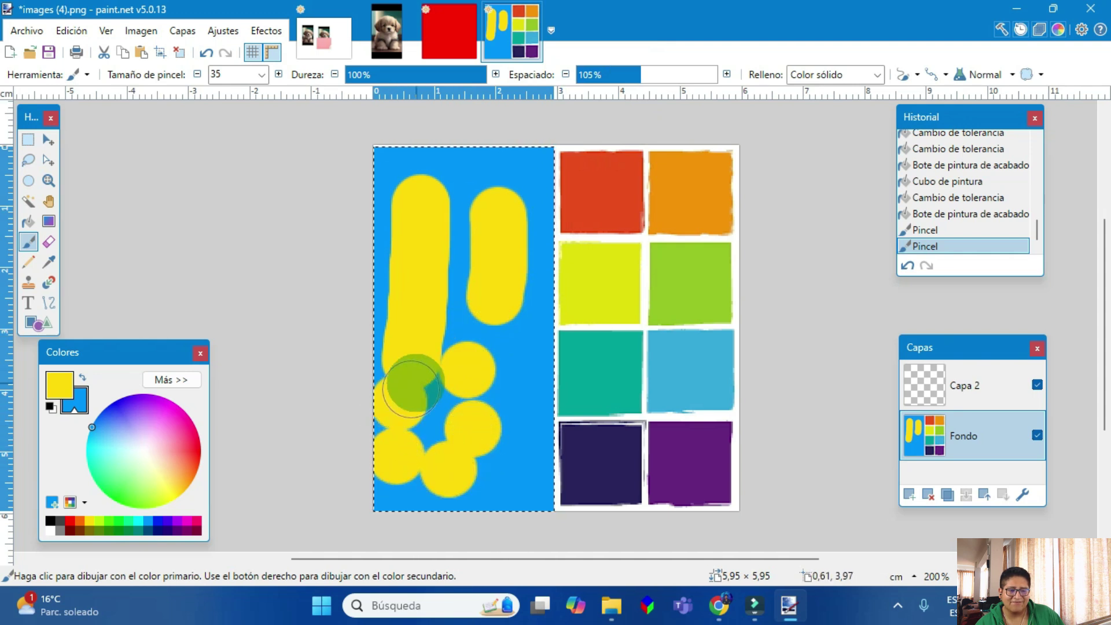
drag(473, 271, 482, 225)
Step: Undo the three yellow strokes and paint a hook-shaped stroke of separate yellow circles on the blue area at 105% spacing
key(ctrl+z)
key(ctrl+z)
key(ctrl+z)
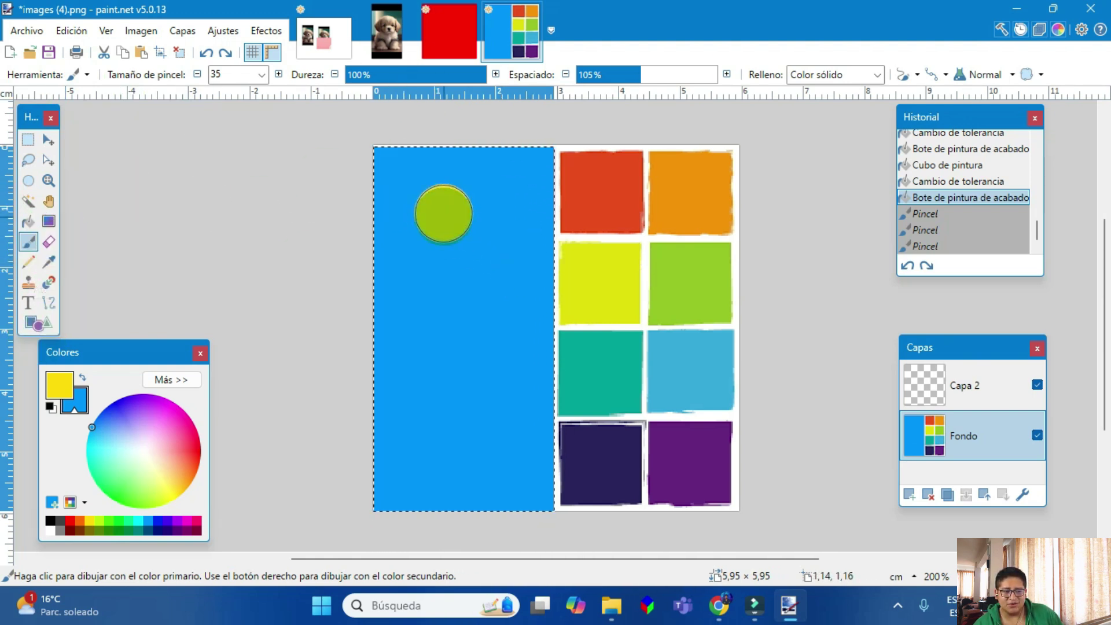
click(514, 346)
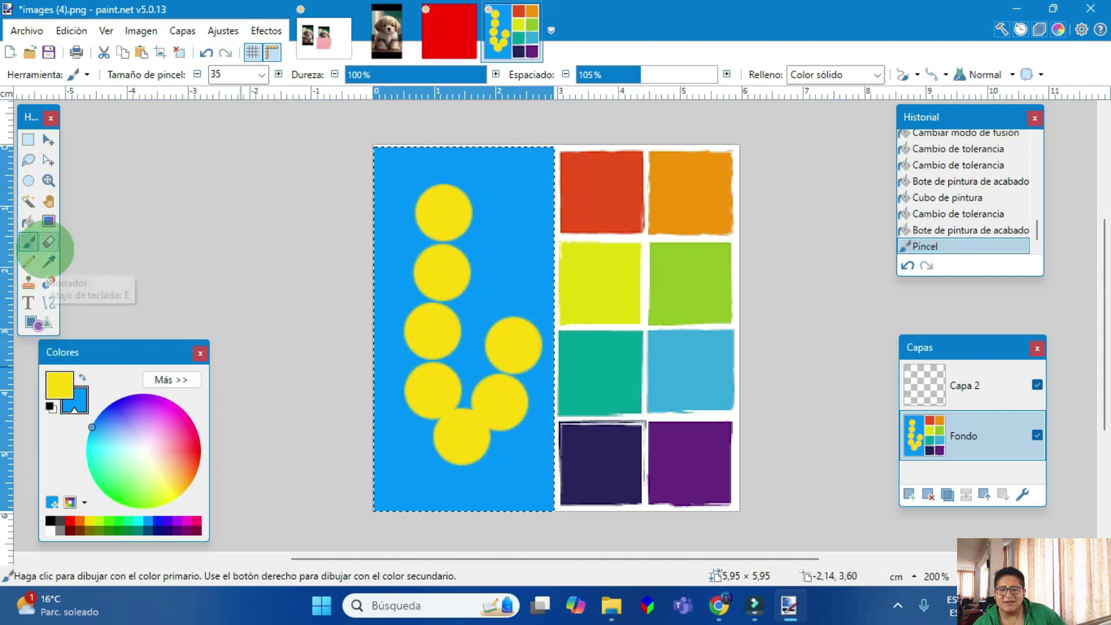
Step: Try the Eraser over the upper yellow circles and undo that erasure
click(48, 242)
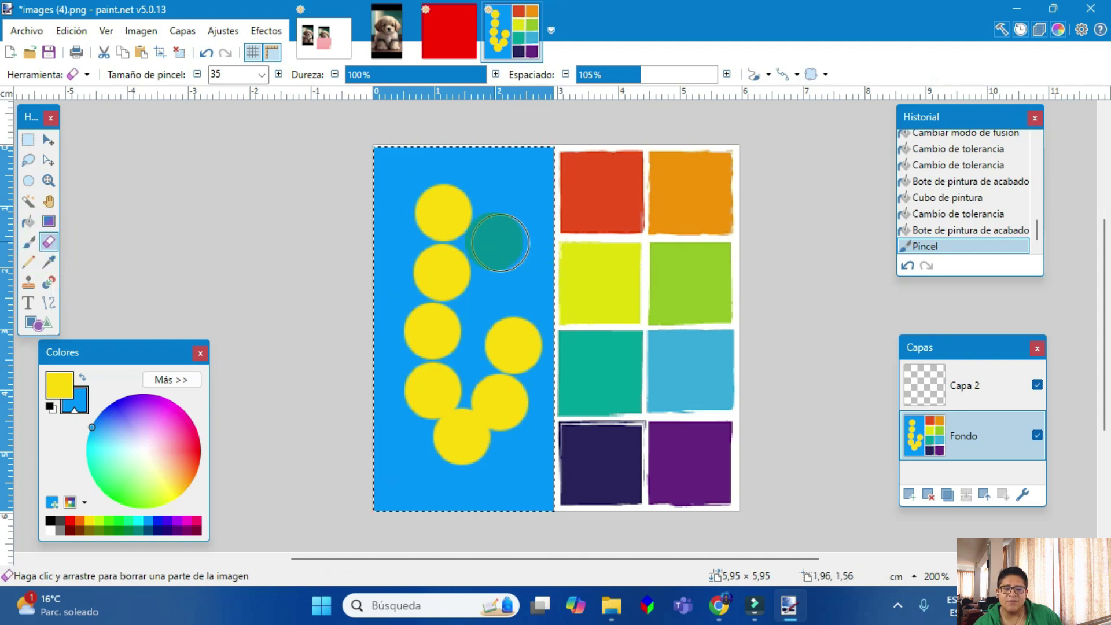
click(441, 216)
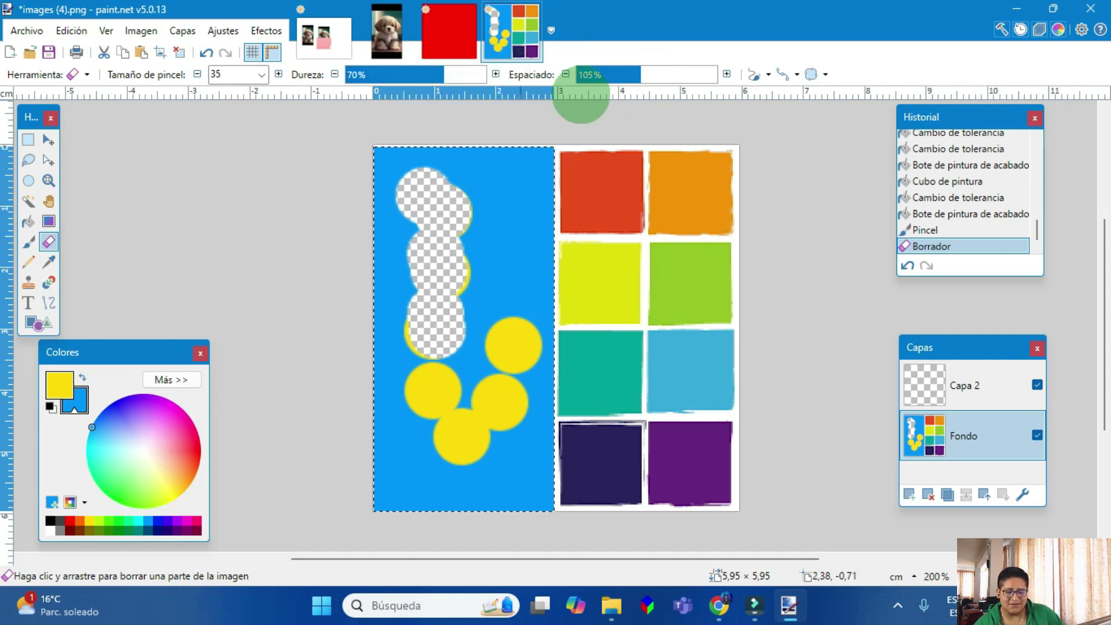
key(ctrl+z)
Step: Set the Eraser hardness to 50% and erase soft spots down over the upper yellow circles
click(415, 74)
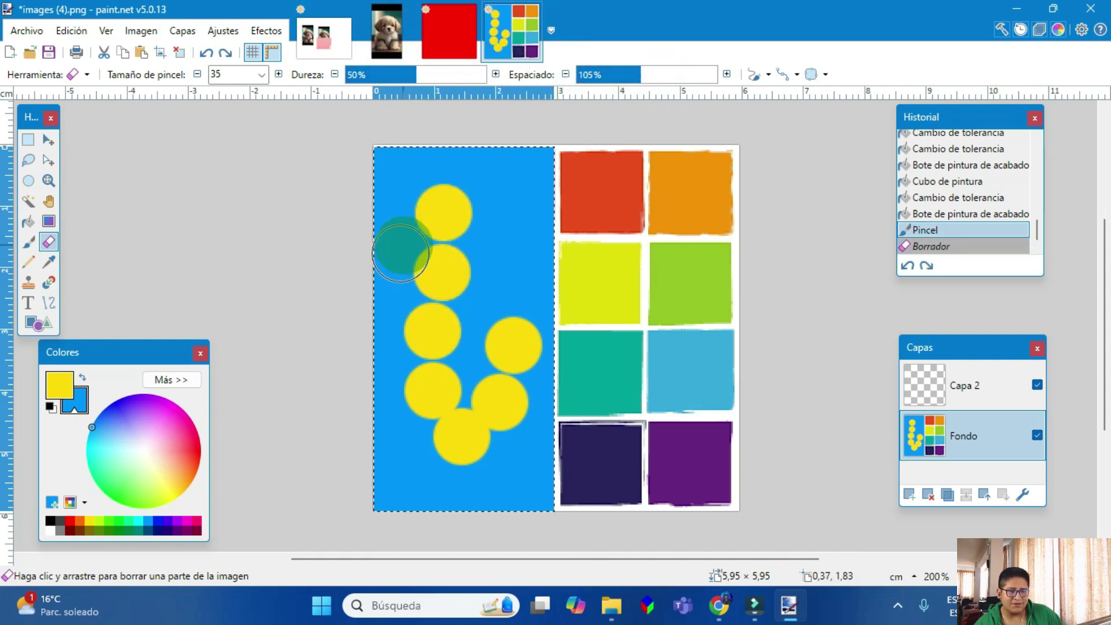
click(444, 214)
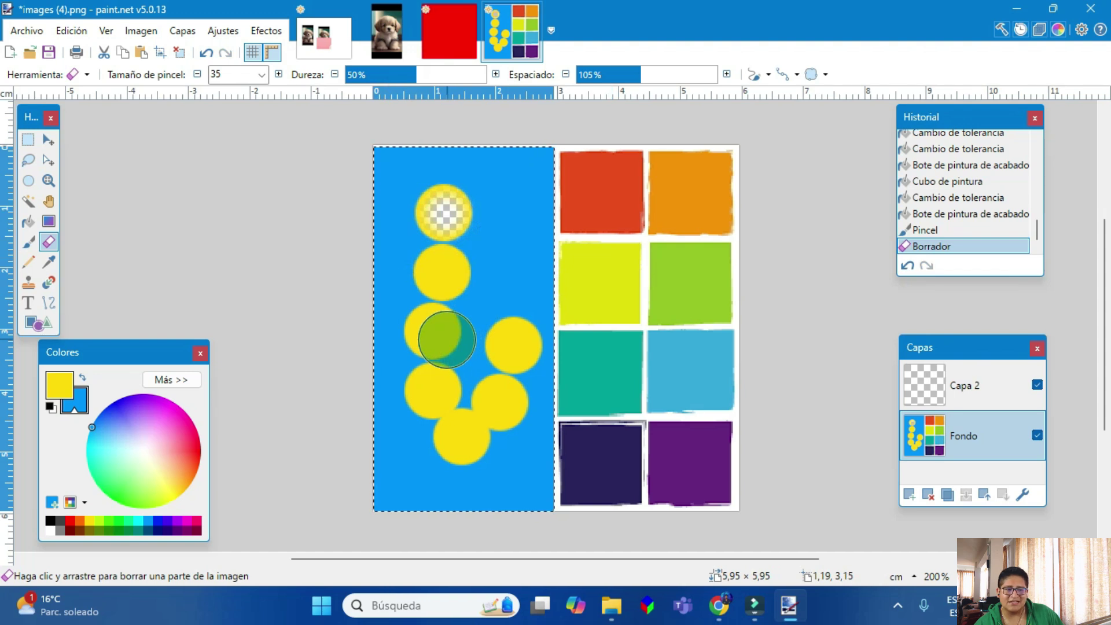
click(444, 267)
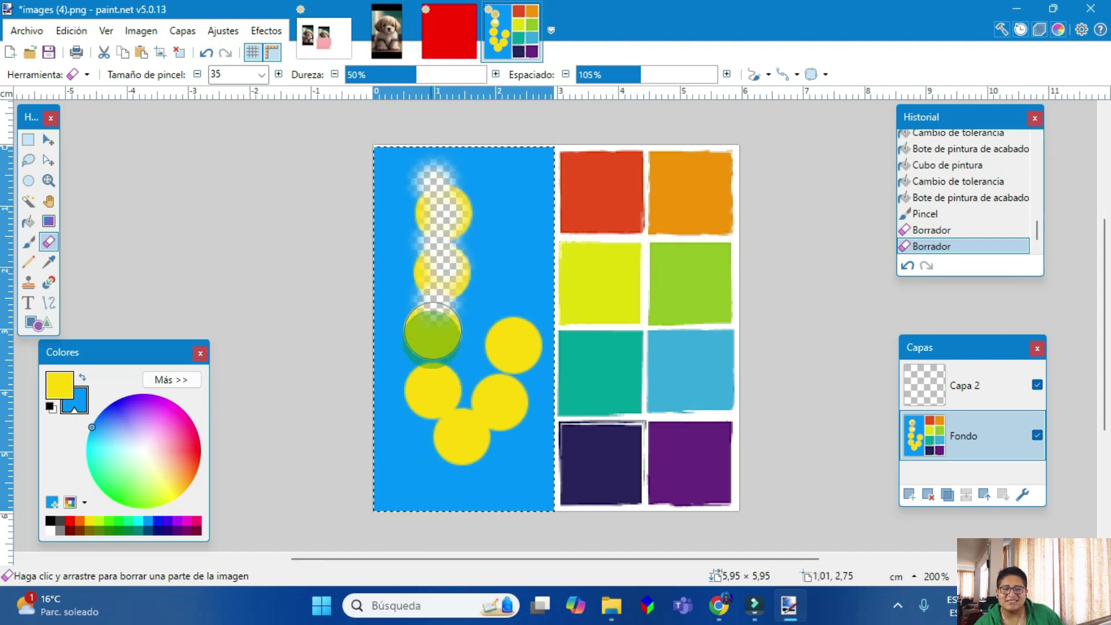
click(434, 355)
Step: Set the Eraser hardness to 80% and erase over the yellow circles and the surrounding blue area
drag(422, 75, 456, 75)
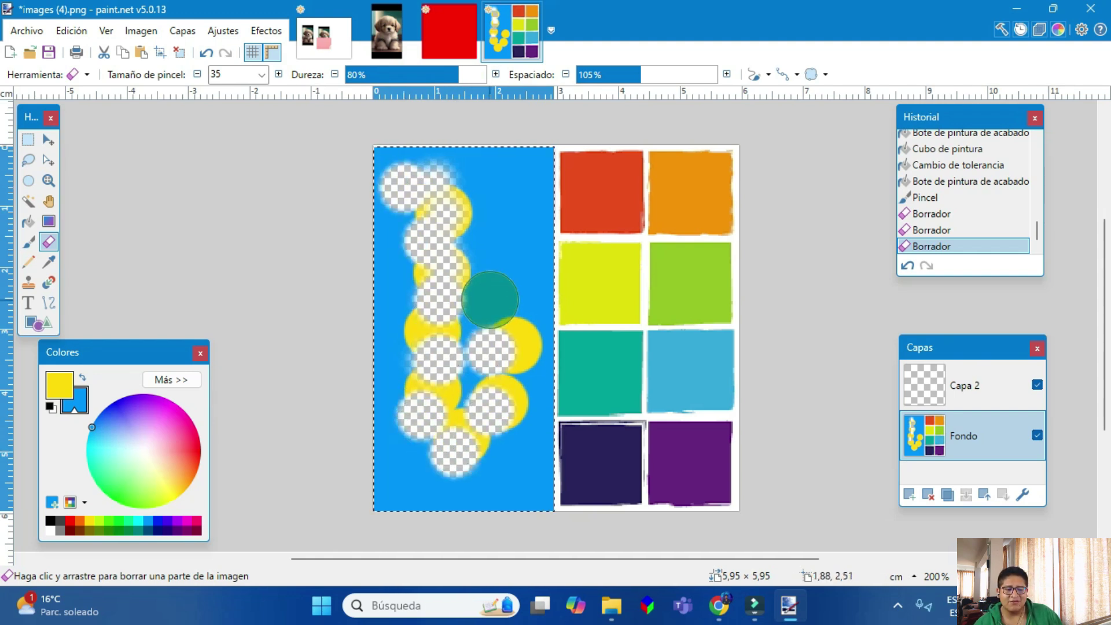
click(489, 300)
drag(480, 275, 472, 429)
Step: Erase most of the remaining blue area with the spacing at 36%, and set the Eraser size to 425
click(614, 74)
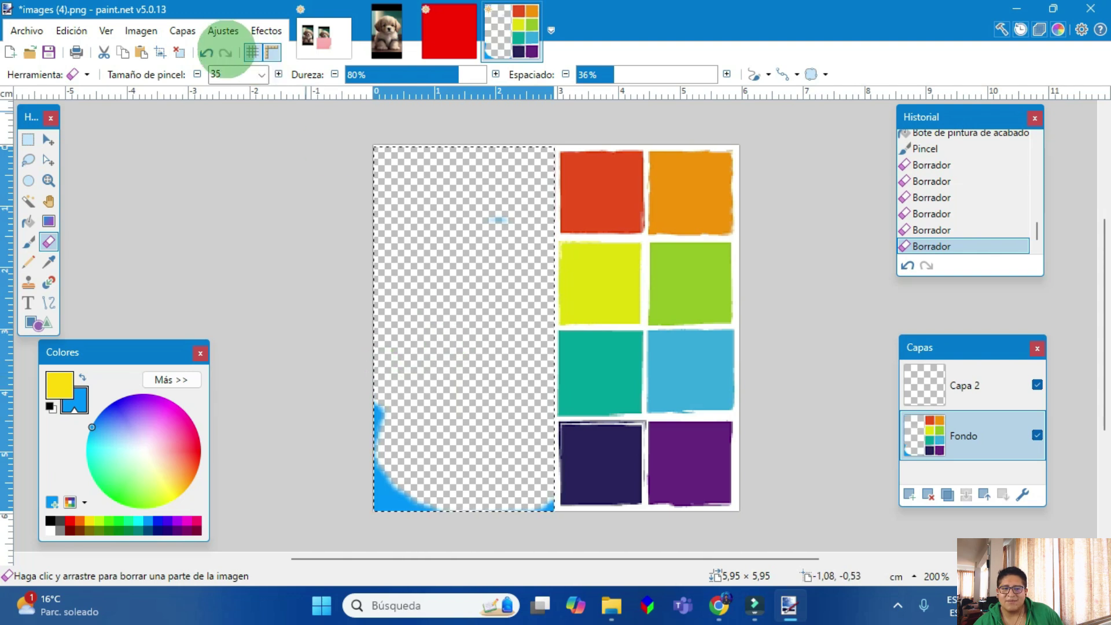
click(262, 75)
click(226, 429)
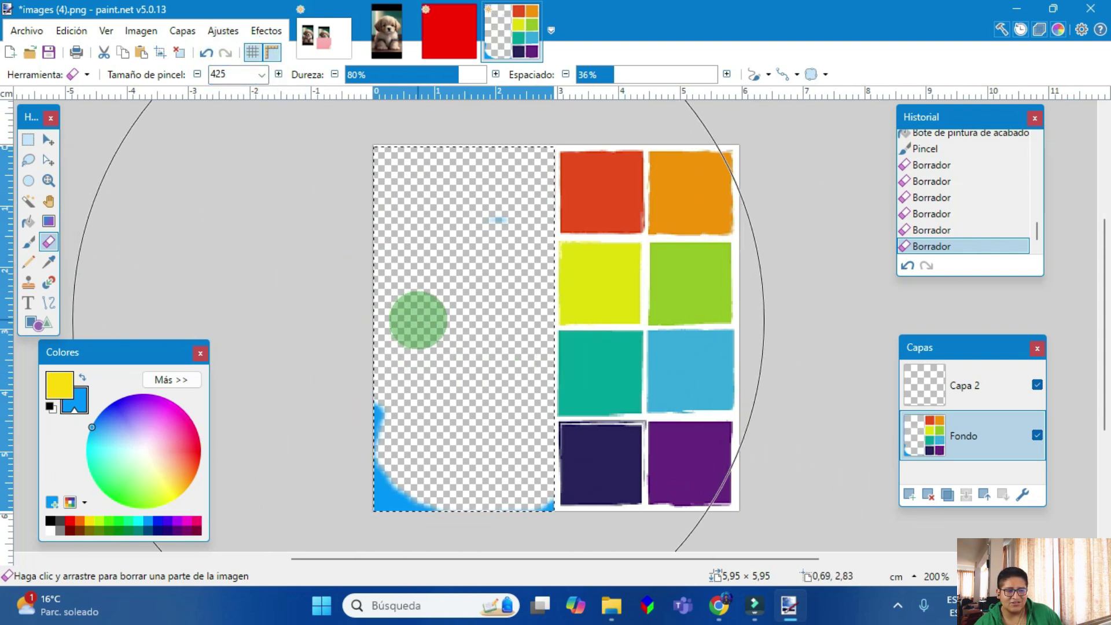
Step: Set the Eraser size to 85 and erase the remaining blue from the selected area
click(262, 74)
scroll(234, 173, up, 4)
click(233, 166)
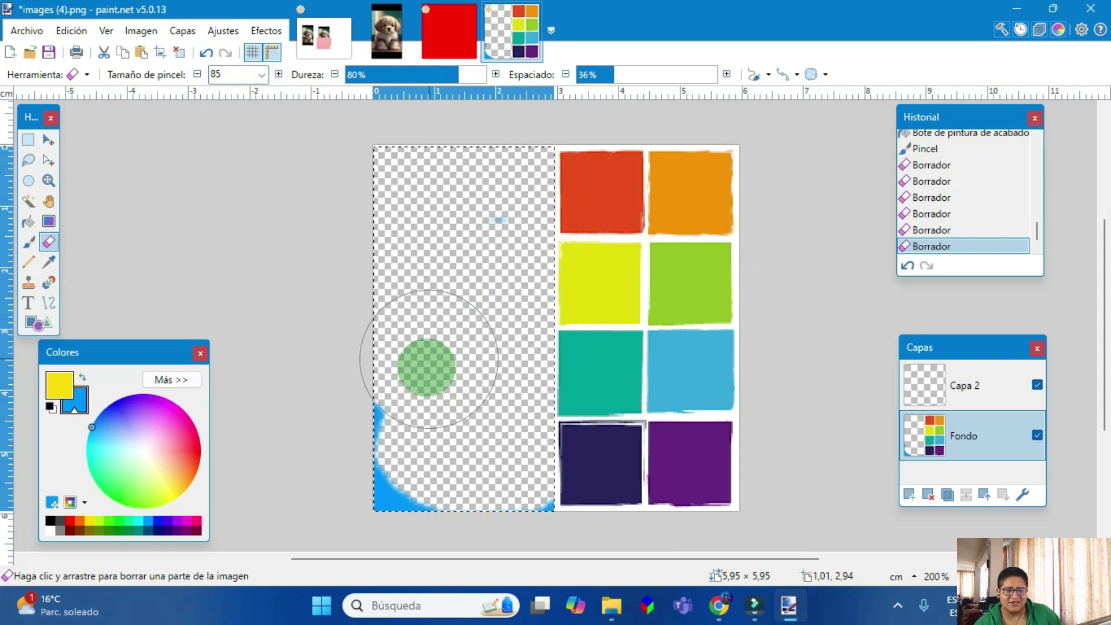
drag(377, 202, 300, 392)
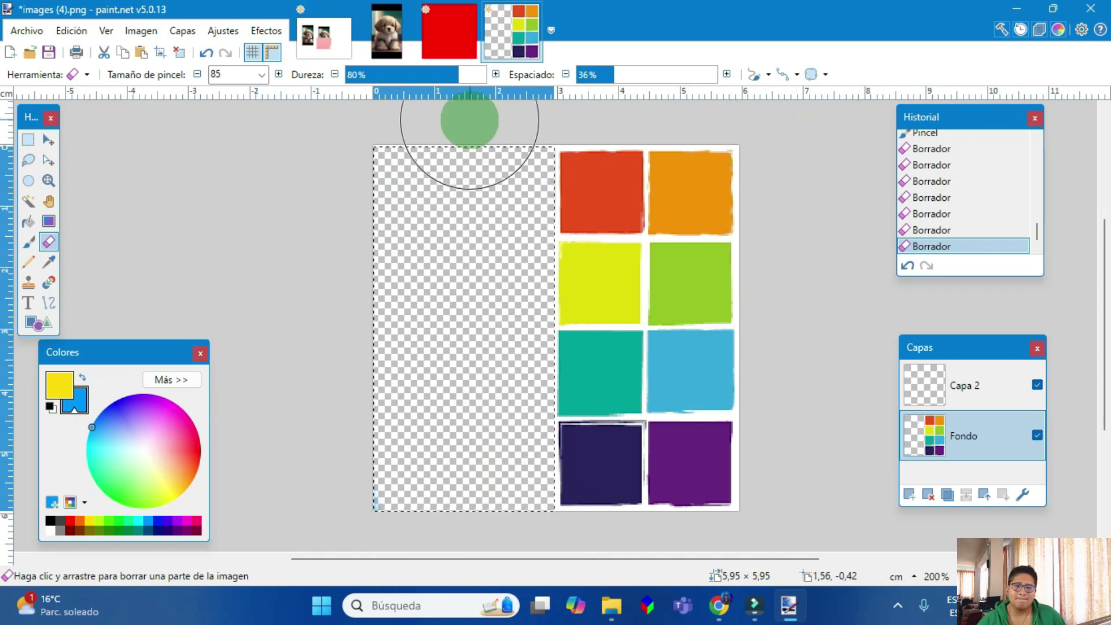
Step: Sample colours from the palette squares, finishing with the dark navy one, and flood the selected empty area with navy using the Paint Bucket
click(48, 261)
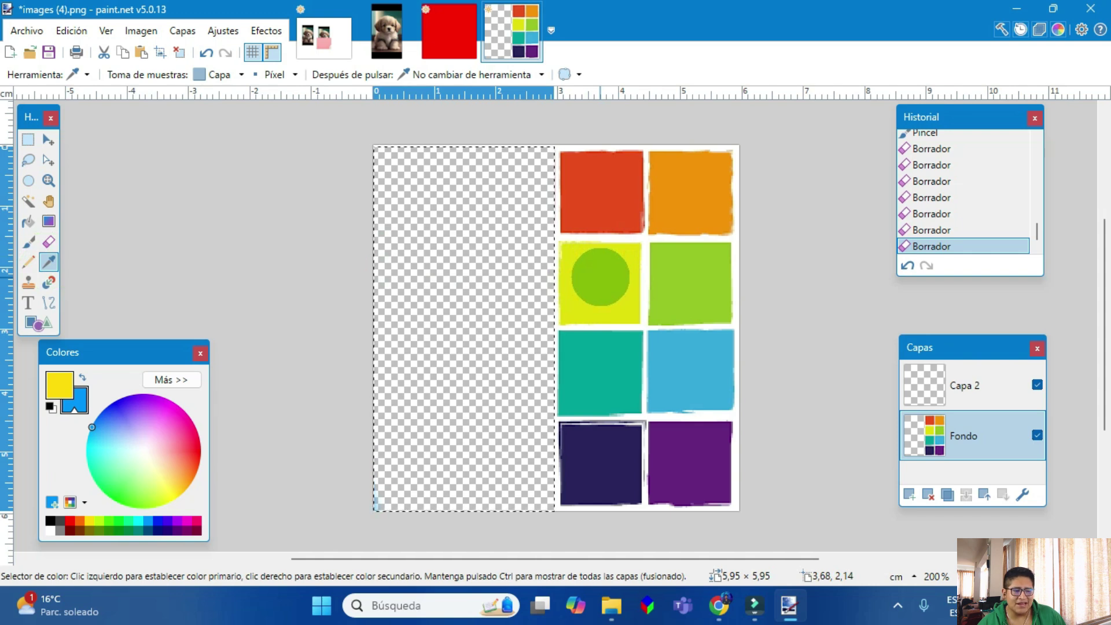
click(694, 280)
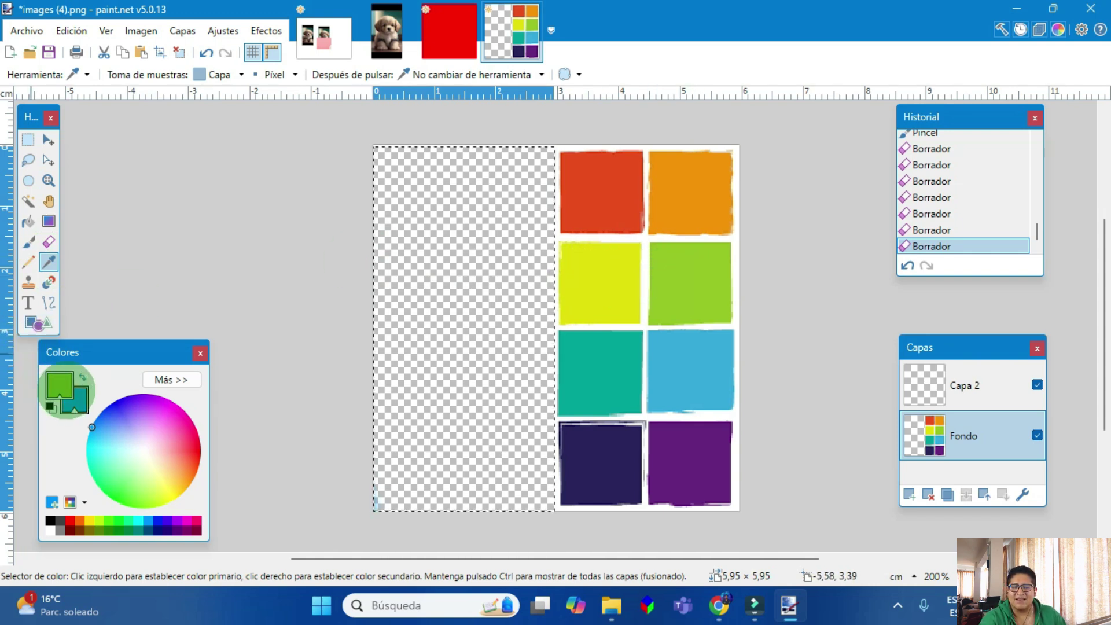
click(678, 365)
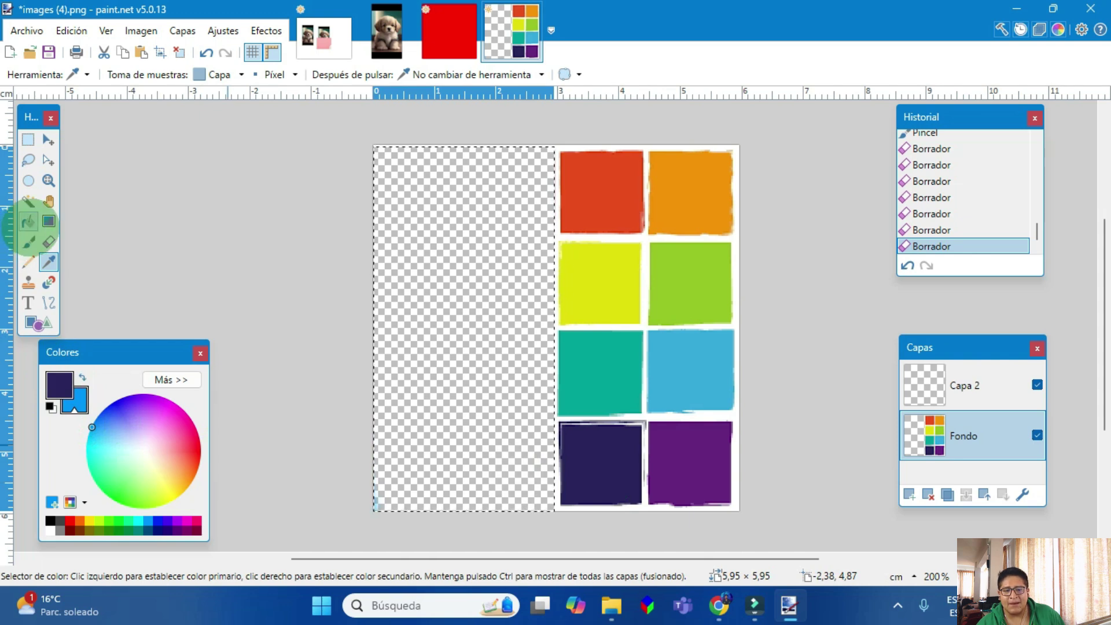
click(28, 221)
click(447, 190)
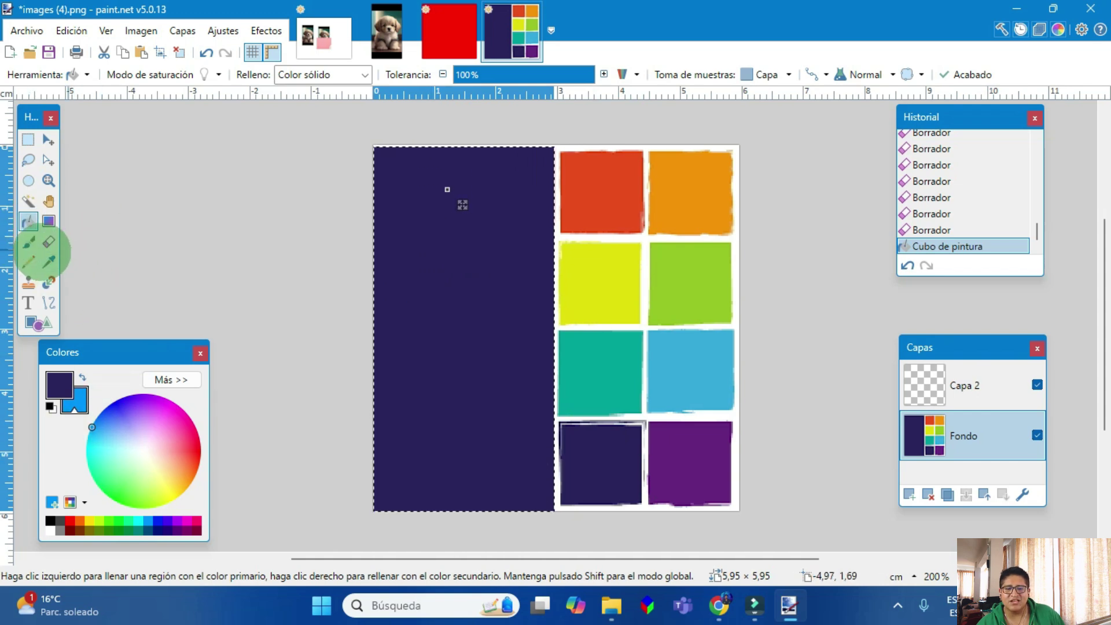
Step: Review the Color Picker's sampling source and sample size options, keeping Capa and Píxel
click(49, 262)
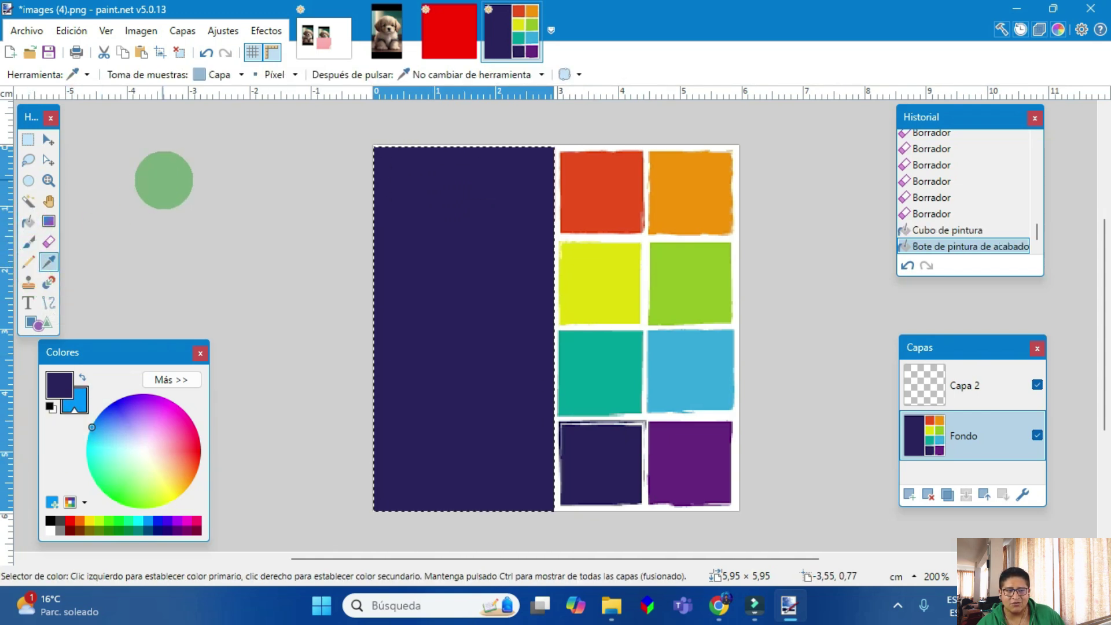
click(241, 74)
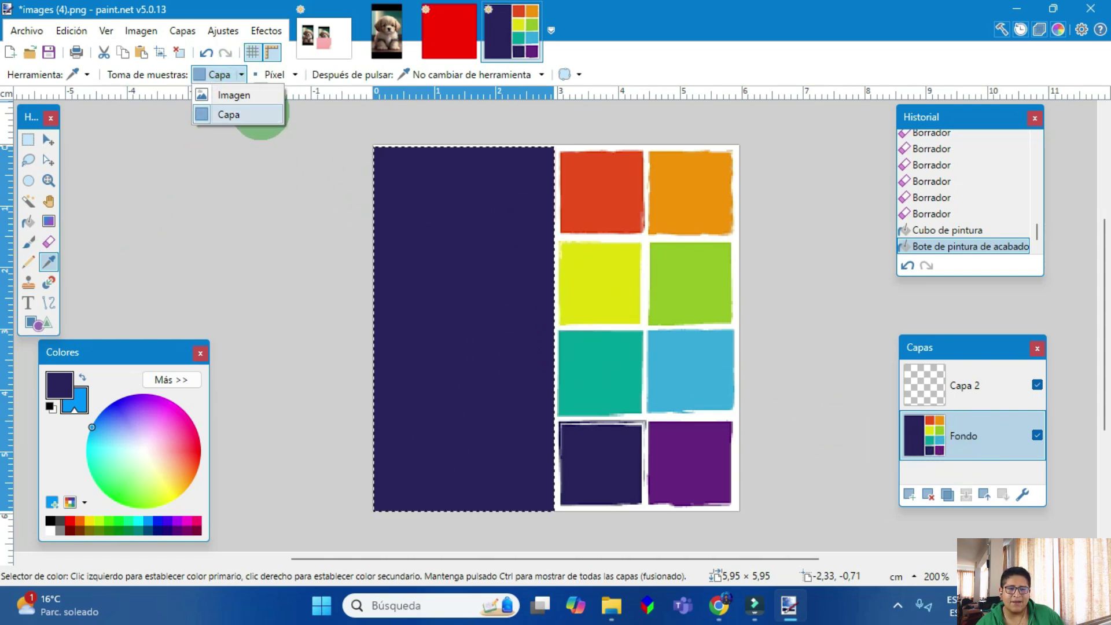
click(279, 82)
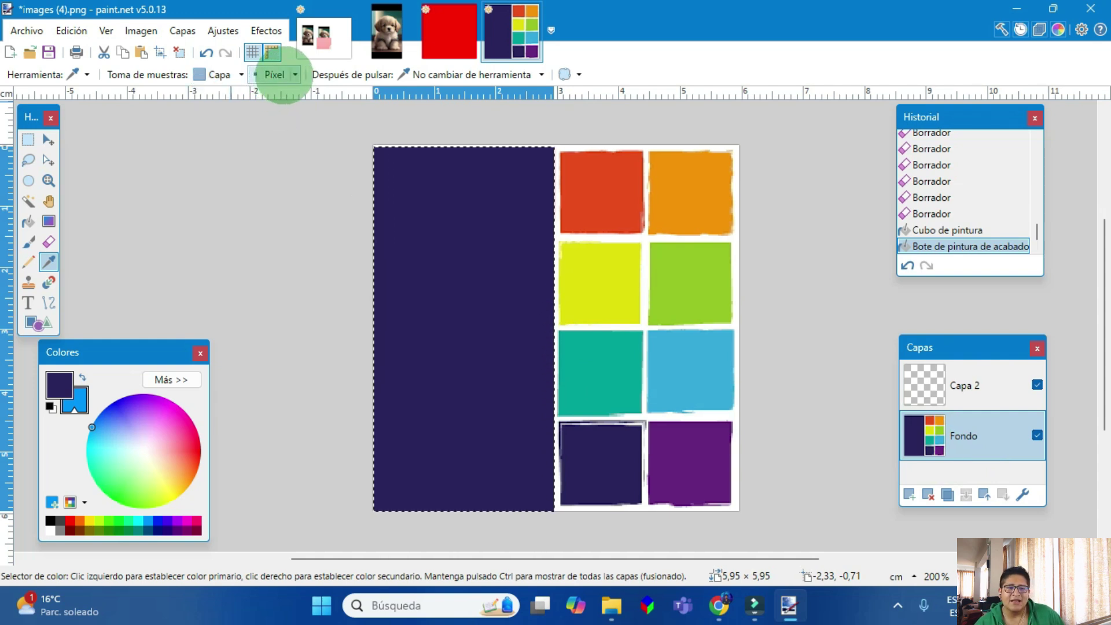
click(294, 74)
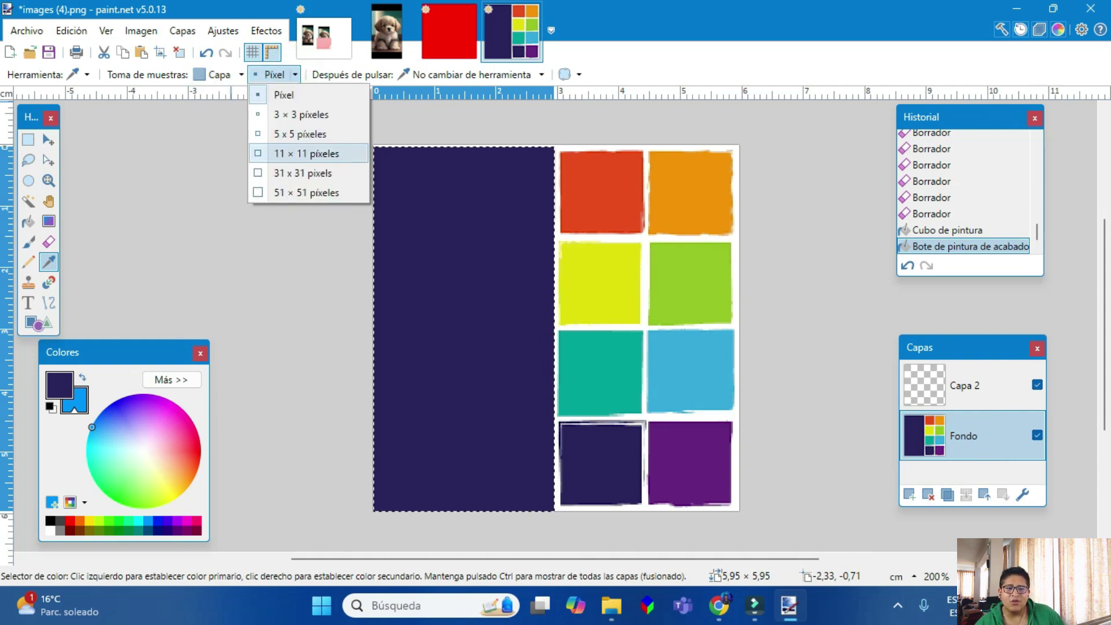
click(277, 93)
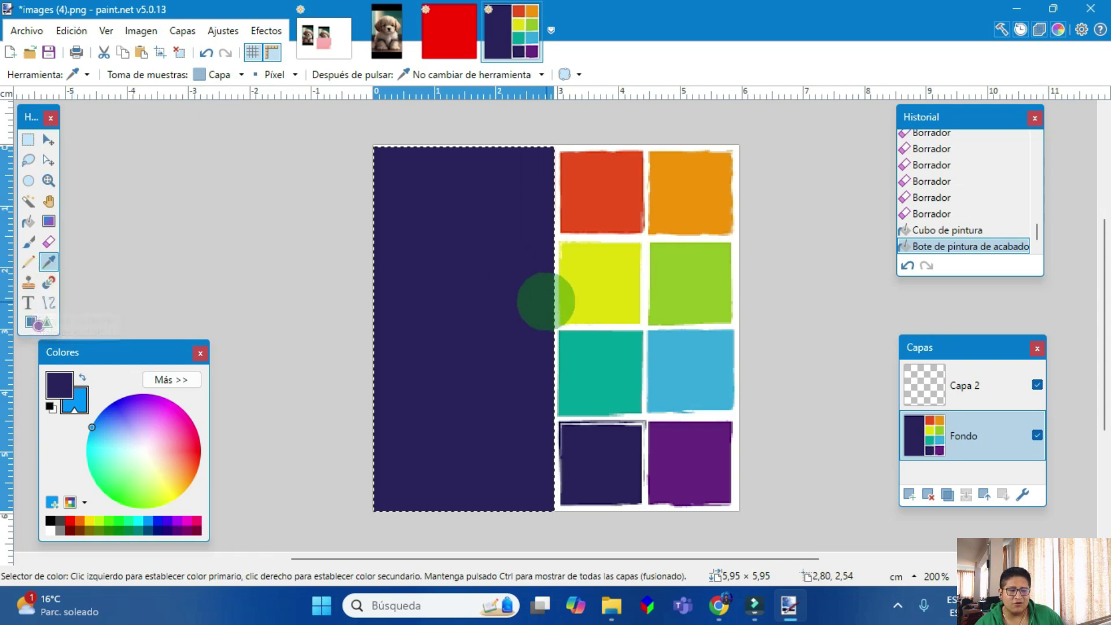
Step: Draw a rectangular selection about 5.71 × 5.66 cm covering the navy area and most of the palette squares
click(28, 282)
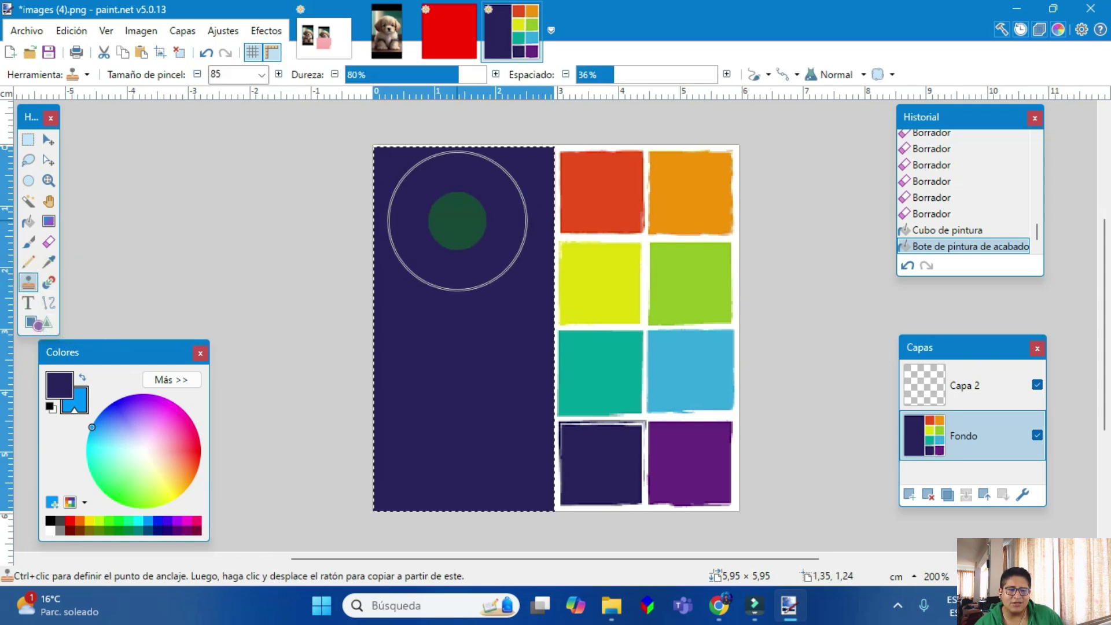
click(46, 140)
click(32, 140)
drag(373, 149, 725, 497)
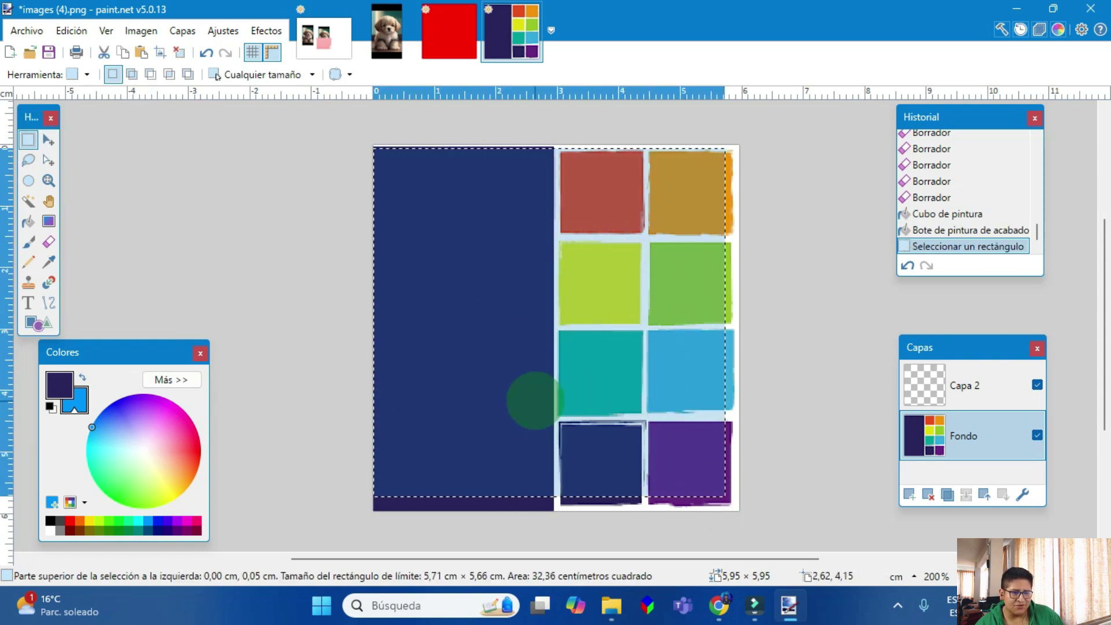
Step: Set the Clone Stamp brush size to 15
click(28, 282)
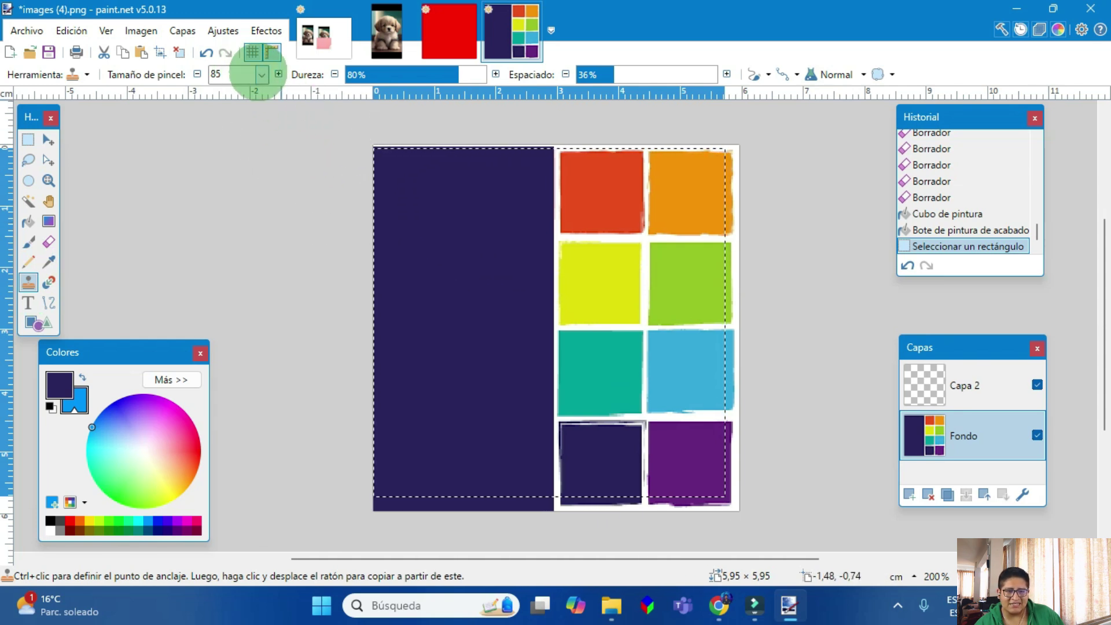
click(262, 74)
scroll(209, 136, up, 9)
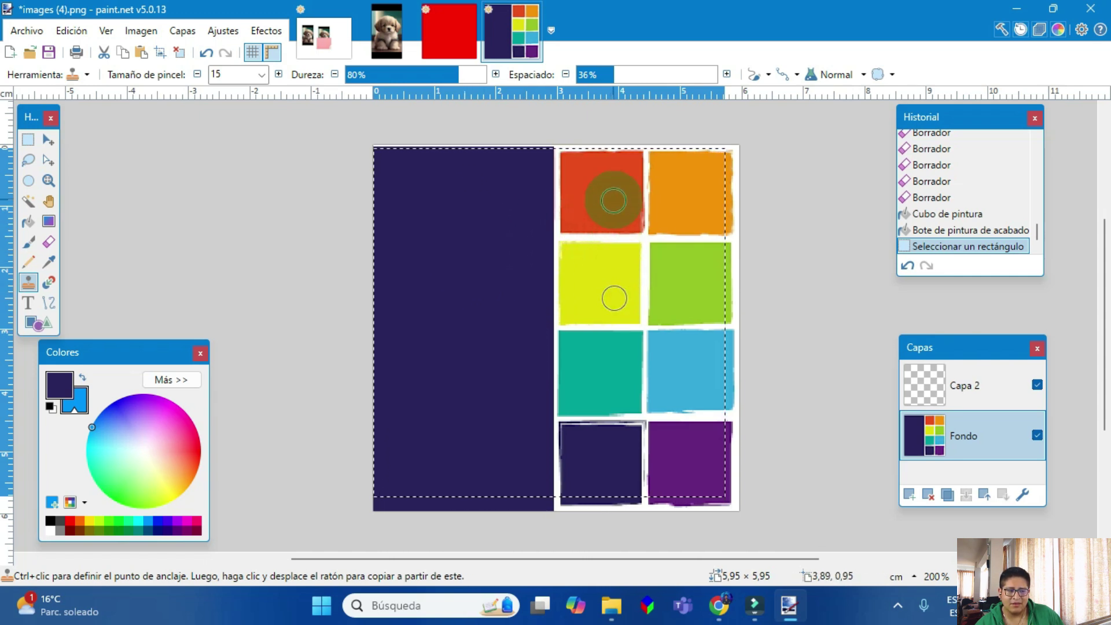
Step: Clone several vertical strokes from the red, yellow and teal squares onto the navy area
click(452, 213)
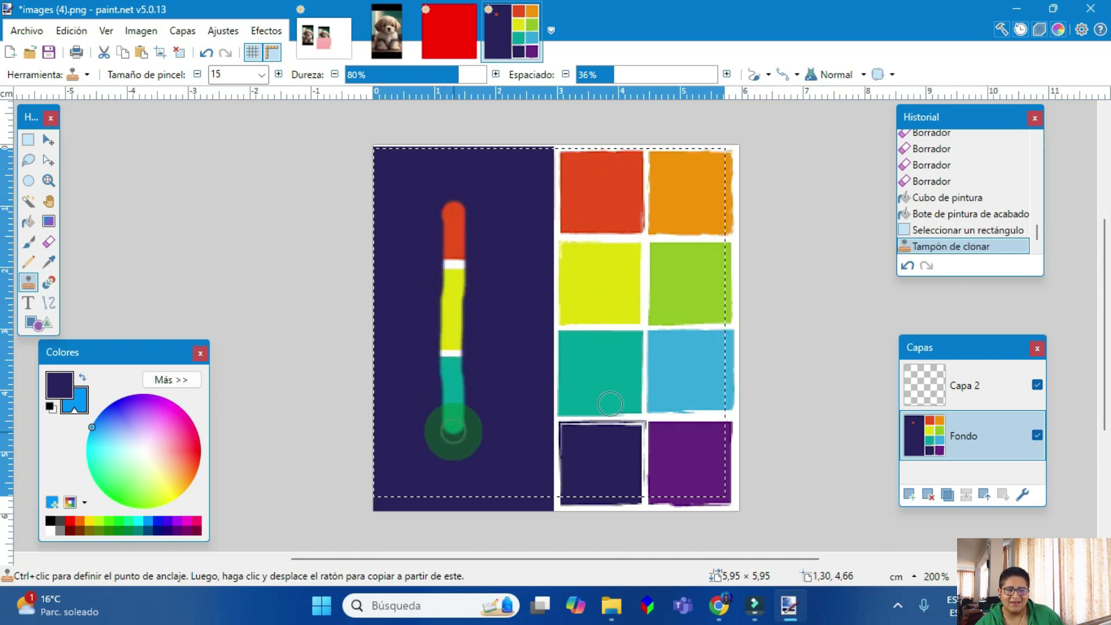
drag(452, 475, 444, 449)
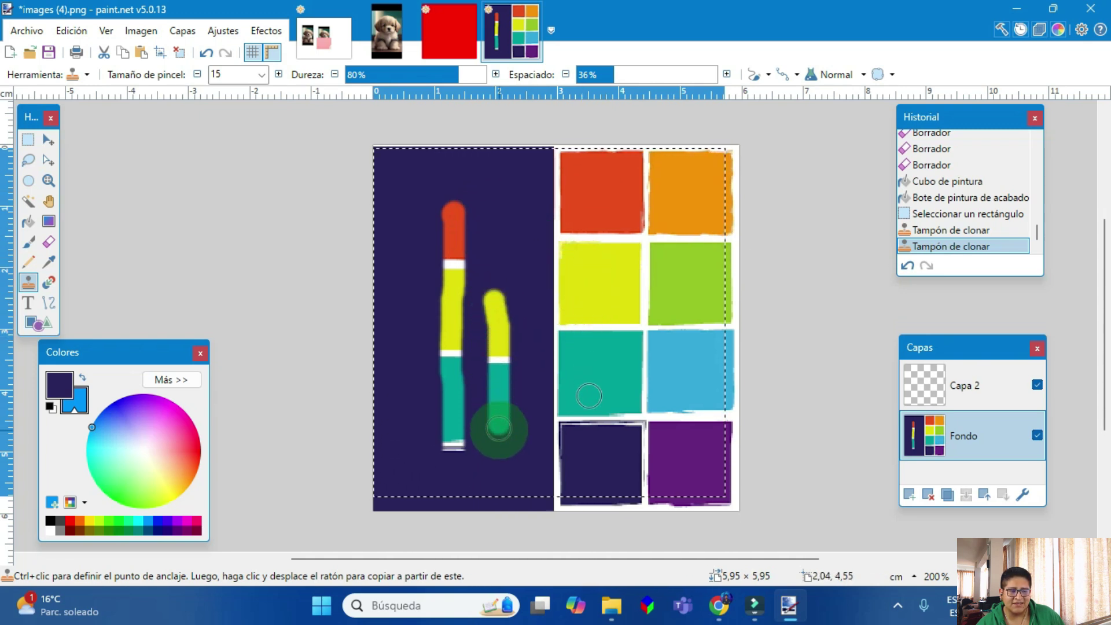
drag(500, 459, 501, 452)
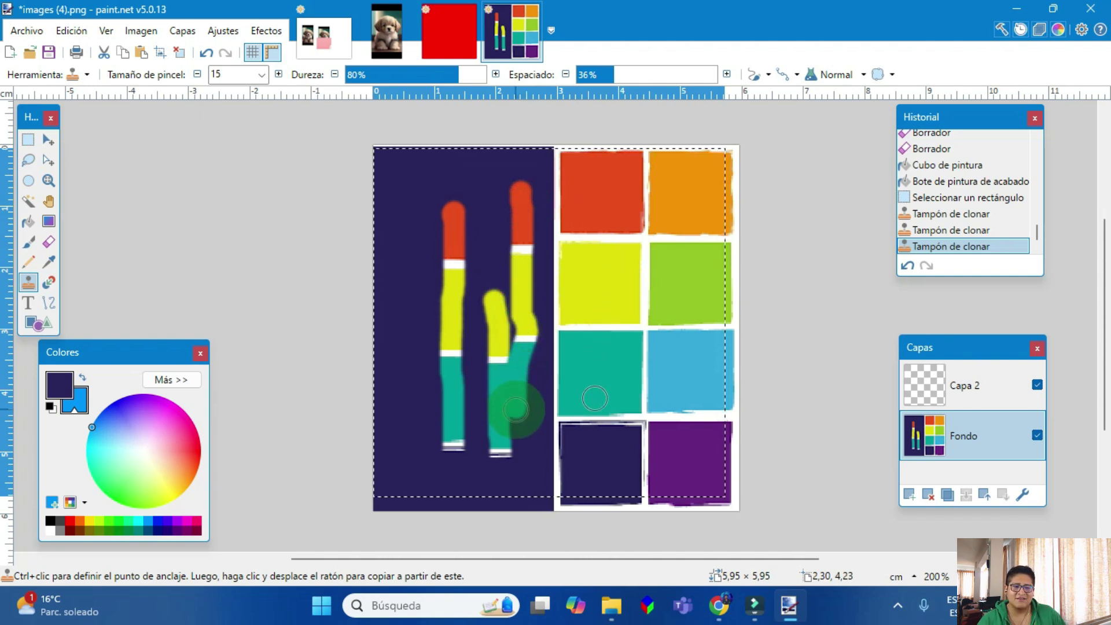
click(509, 342)
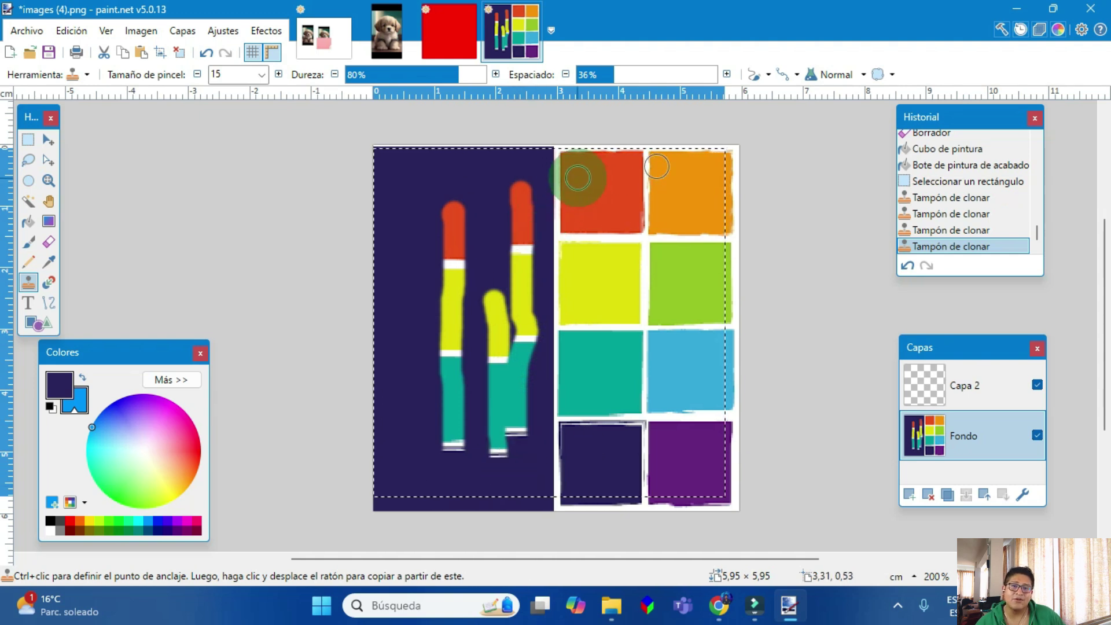
Step: Undo all the Clone Stamp strokes on the navy area
key(ctrl+z)
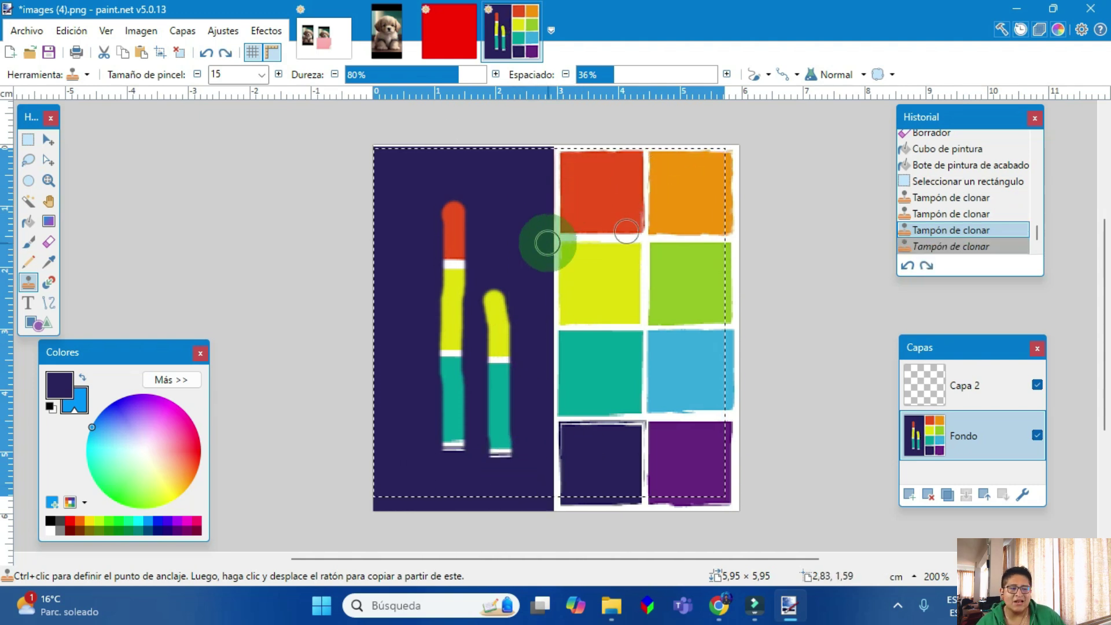
key(ctrl+z)
key(ctrl+z)
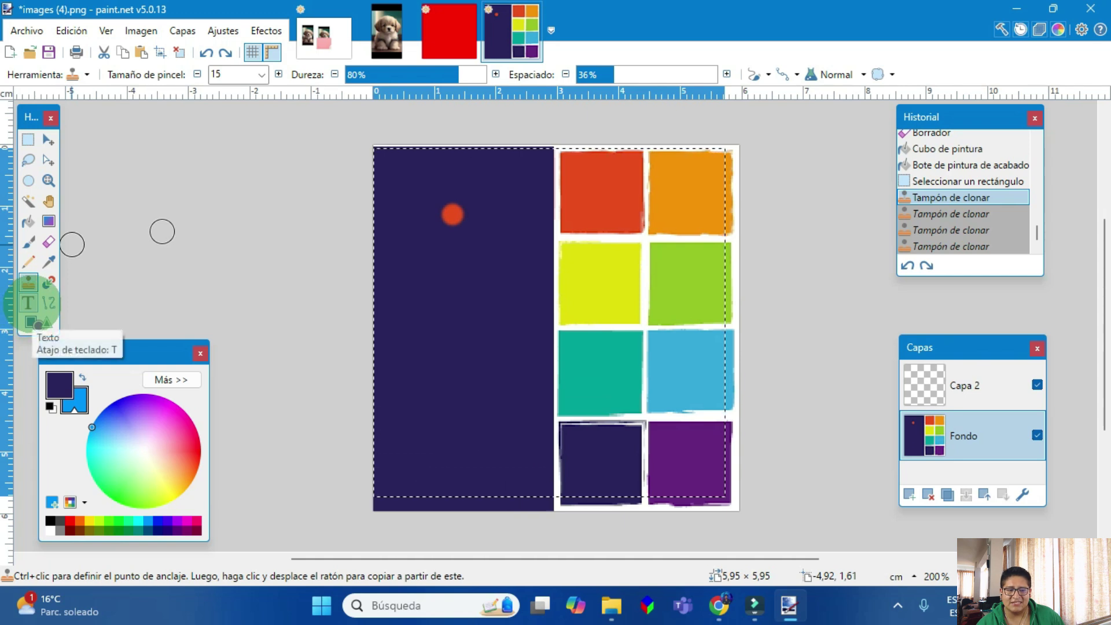
key(ctrl+z)
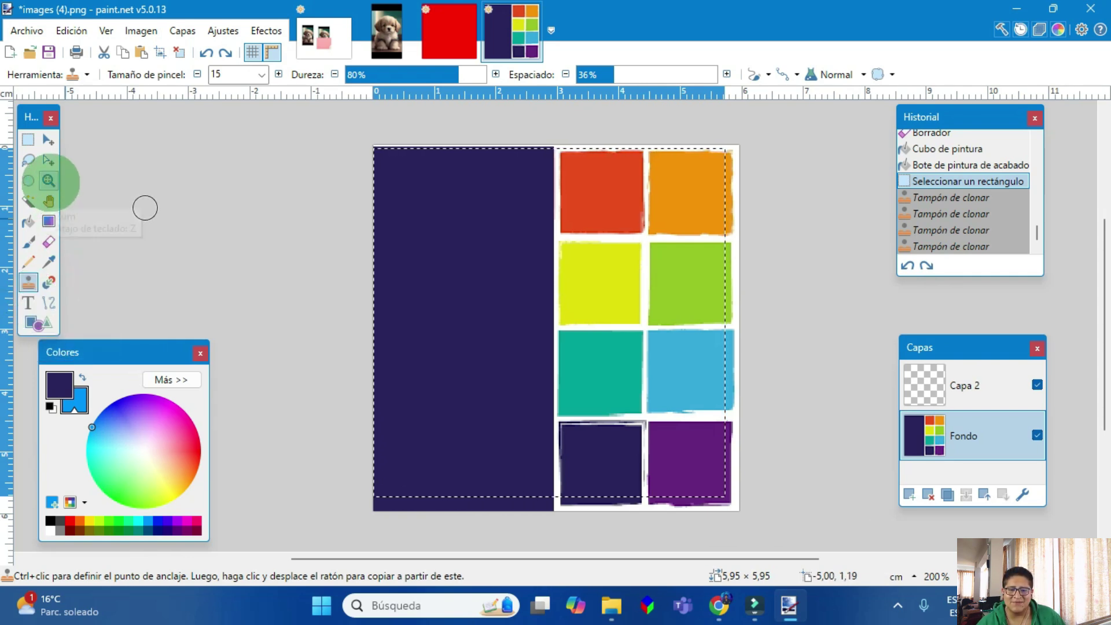
Step: Magnify the navy area with the Zoom tool, and zoom back out to 150%
click(49, 180)
click(421, 248)
click(421, 248)
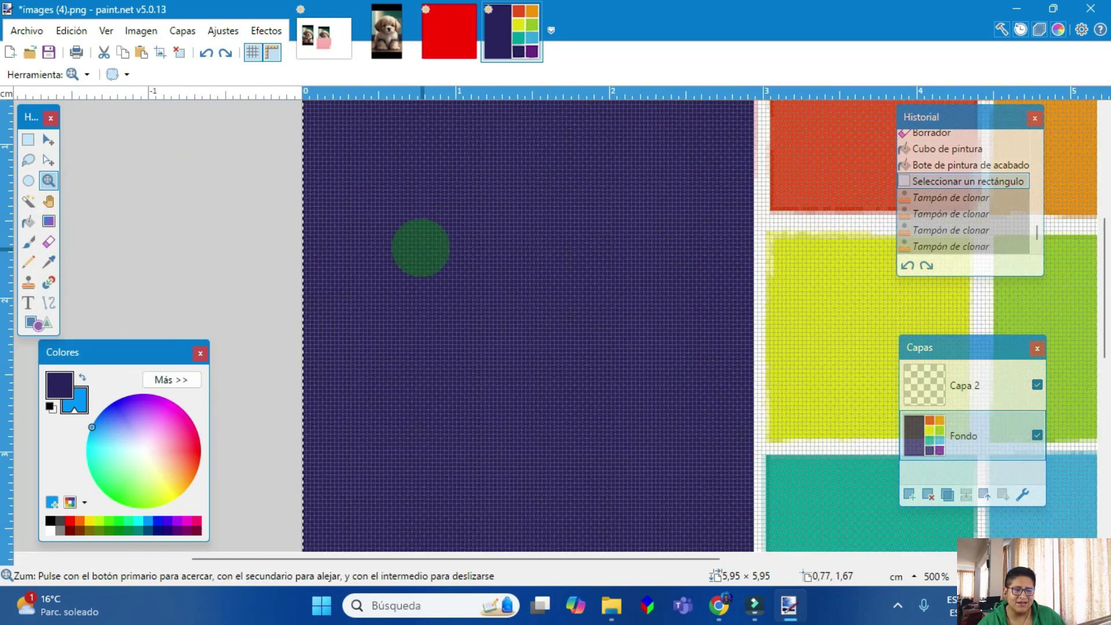
click(421, 248)
click(421, 247)
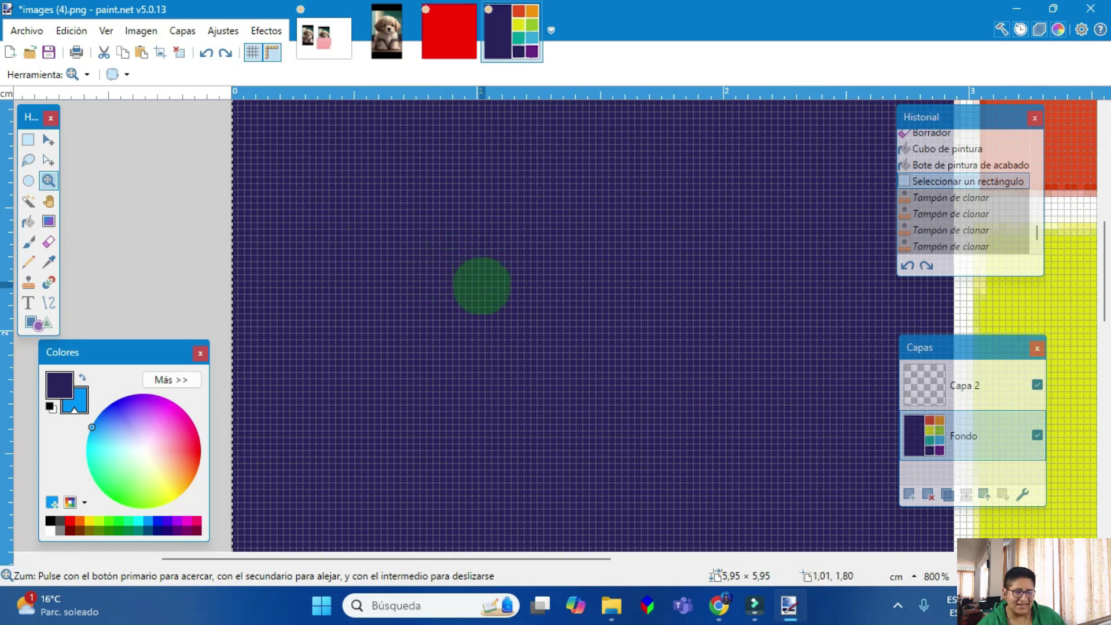
right_click(482, 283)
right_click(521, 376)
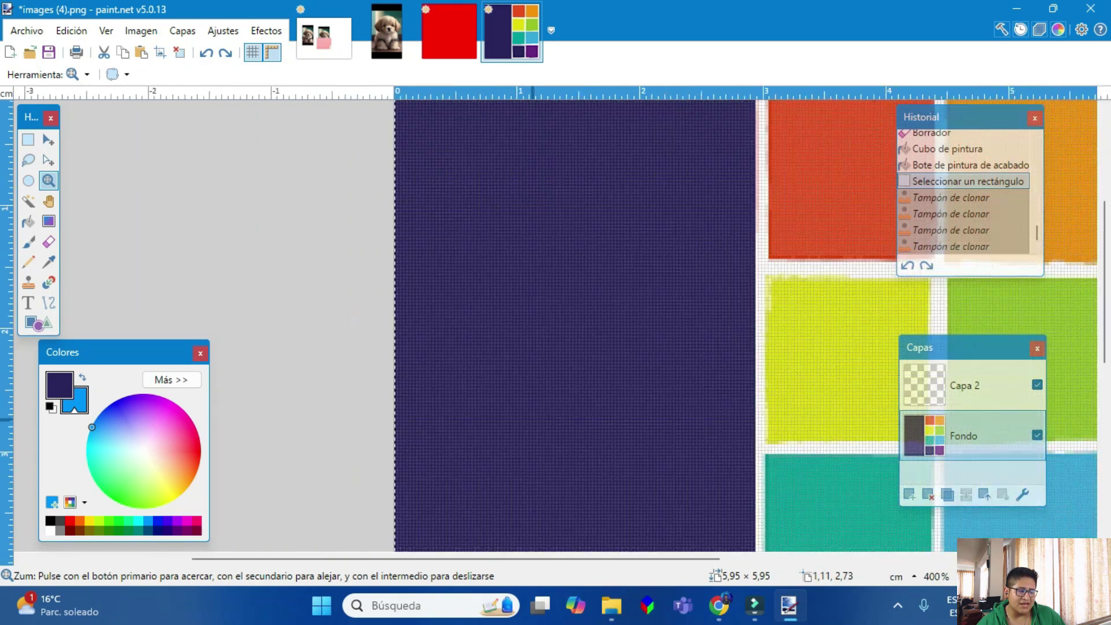
key(ctrl+minus)
key(ctrl+minus)
key(ctrl+minus)
key(ctrl+minus)
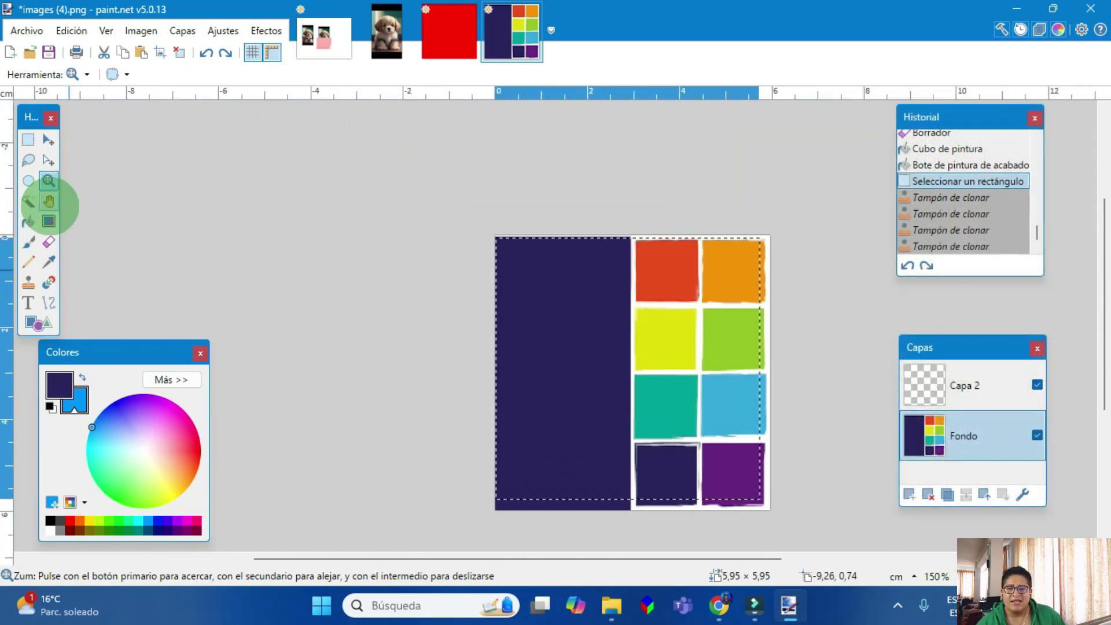
Step: Zoom in to 1000% and pan across the image to the red and yellow squares
scroll(553, 324, up, 8)
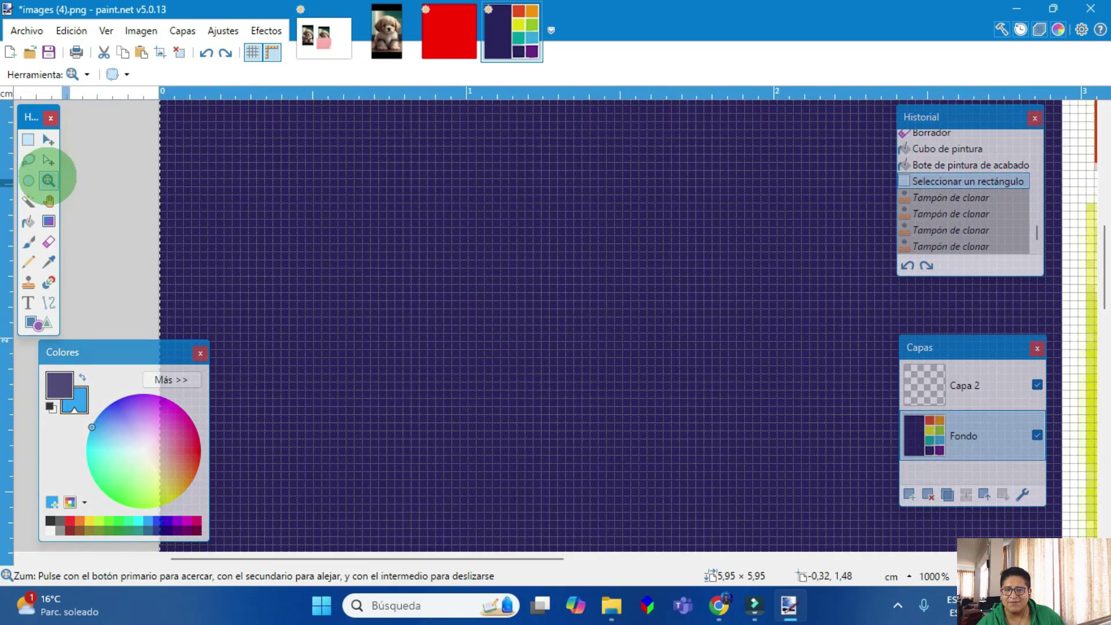
click(49, 201)
drag(615, 298, 451, 248)
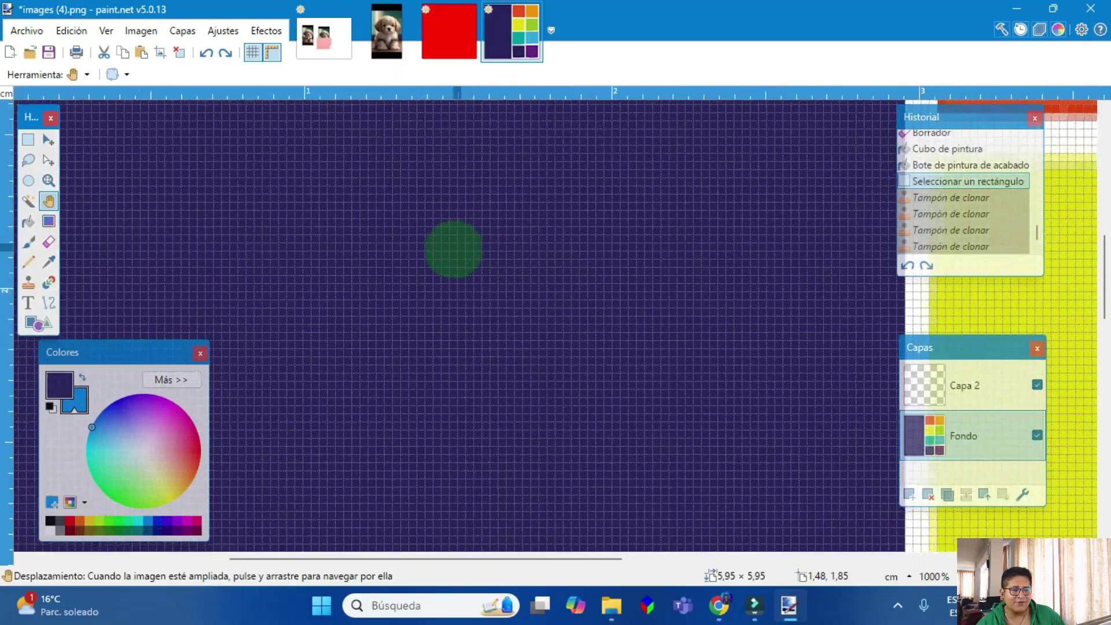
mouse_move(724, 211)
mouse_down()
mouse_move(426, 383)
mouse_move(592, 268)
mouse_move(451, 347)
mouse_move(568, 348)
mouse_move(569, 310)
mouse_up()
scroll(570, 310, down, 5)
scroll(484, 305, left, 3)
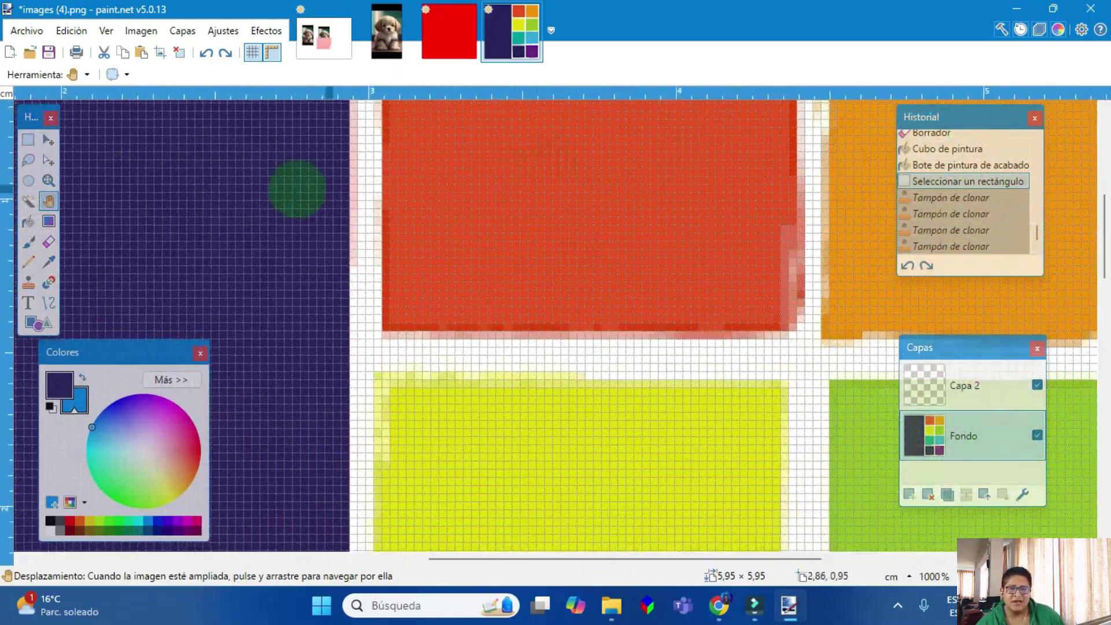
Step: Zoom back out to 200% so the whole image can be seen
click(48, 180)
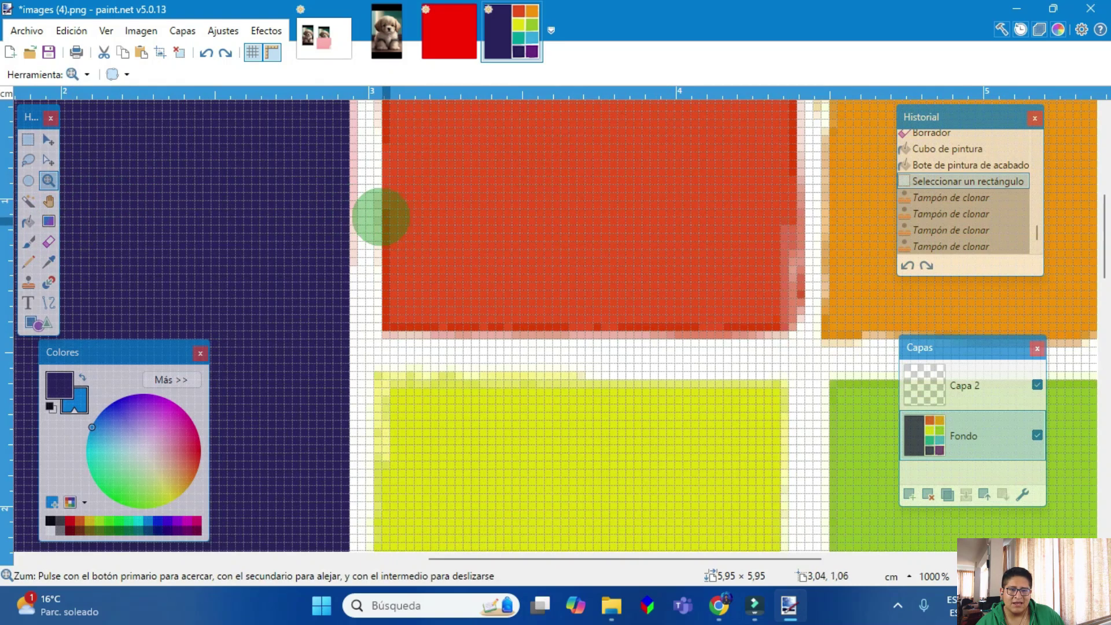
key(ctrl+minus)
key(ctrl+minus)
key(ctrl+minus)
key(ctrl+minus)
key(ctrl+minus)
key(ctrl+minus)
key(ctrl+minus)
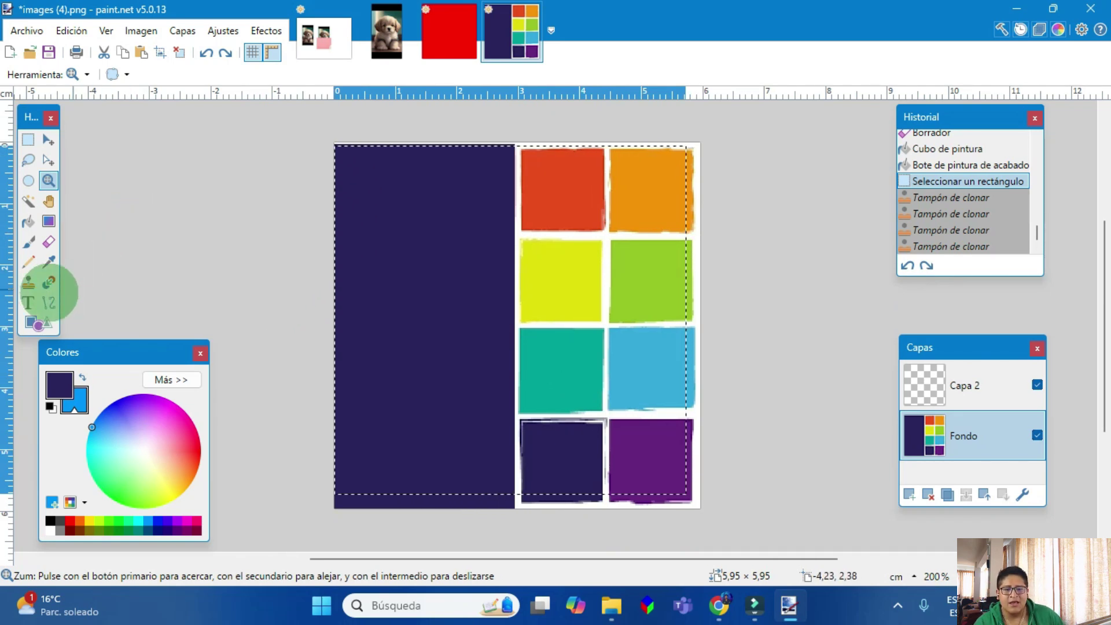
Step: Draw a square selection about 2.57 × 2.57 cm in the upper part of the navy area
click(27, 302)
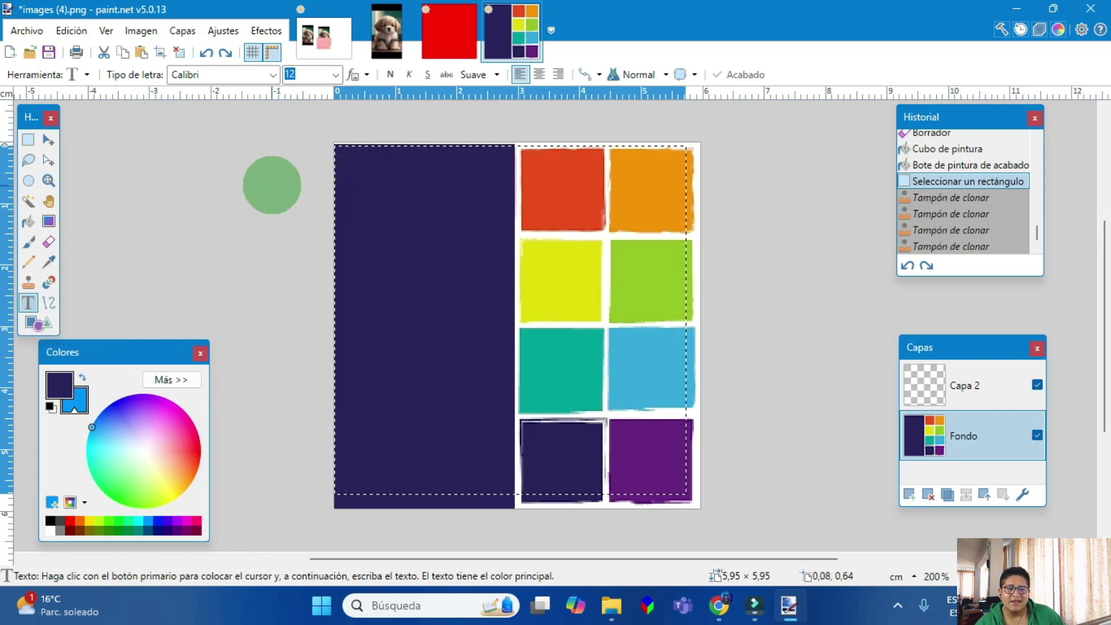
click(27, 139)
drag(347, 166, 505, 322)
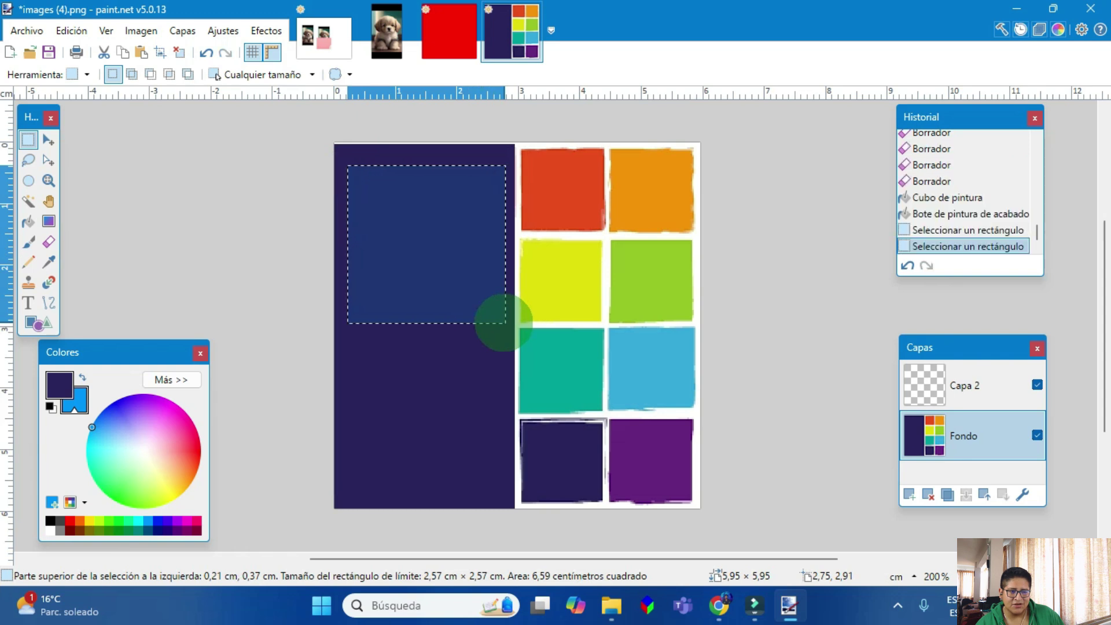
Step: Write "Curso Marketing Digital" in red on three lines inside the selection in the navy area
click(28, 302)
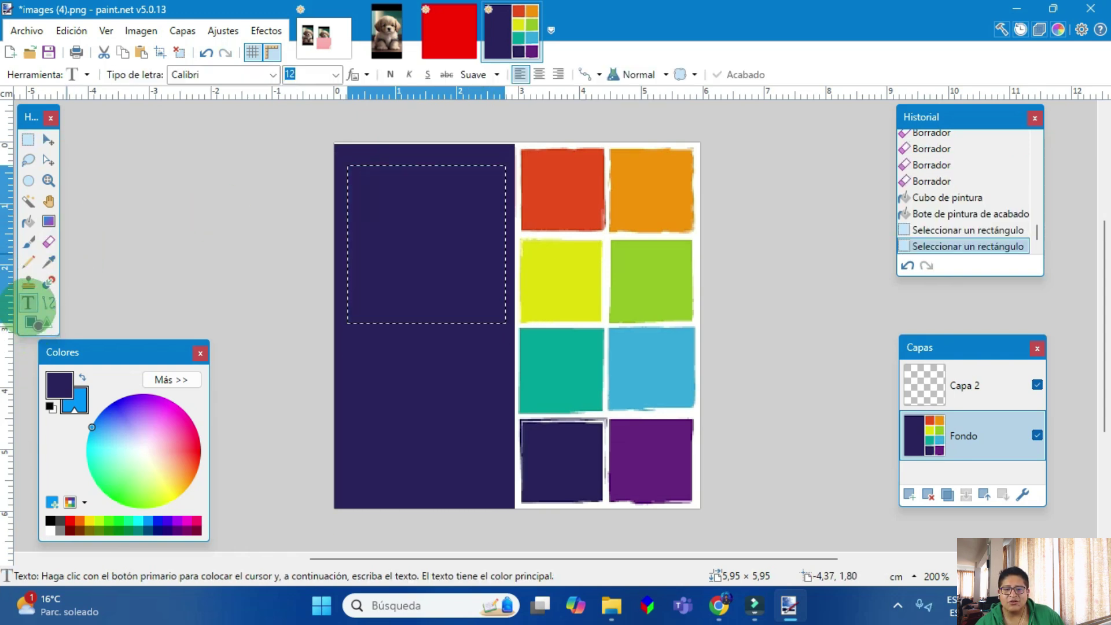
click(380, 184)
click(546, 290)
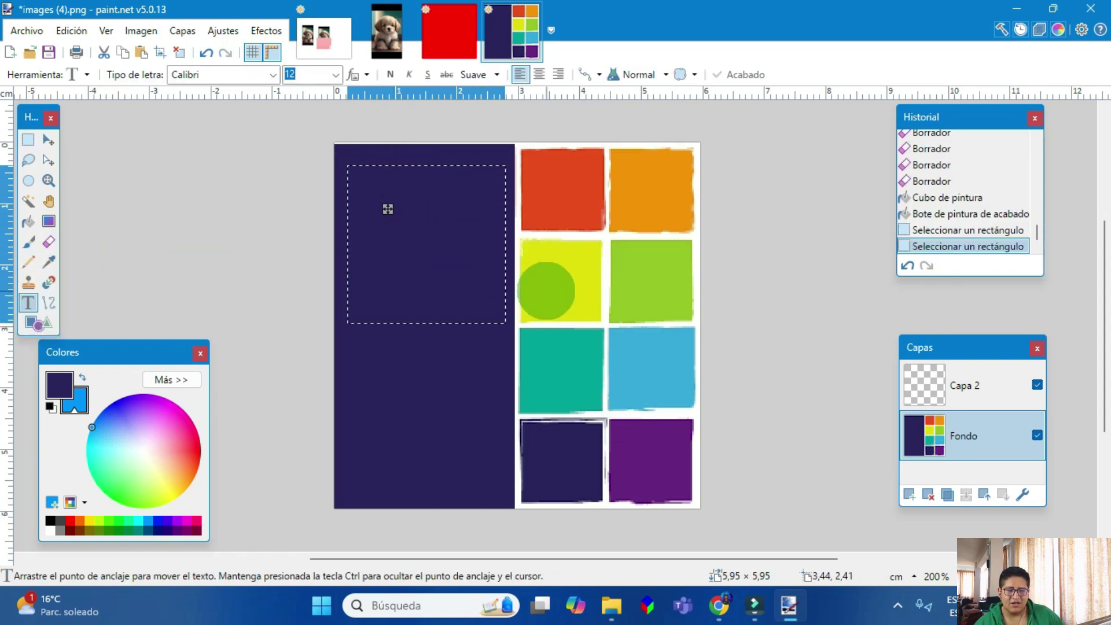
text(Hol)
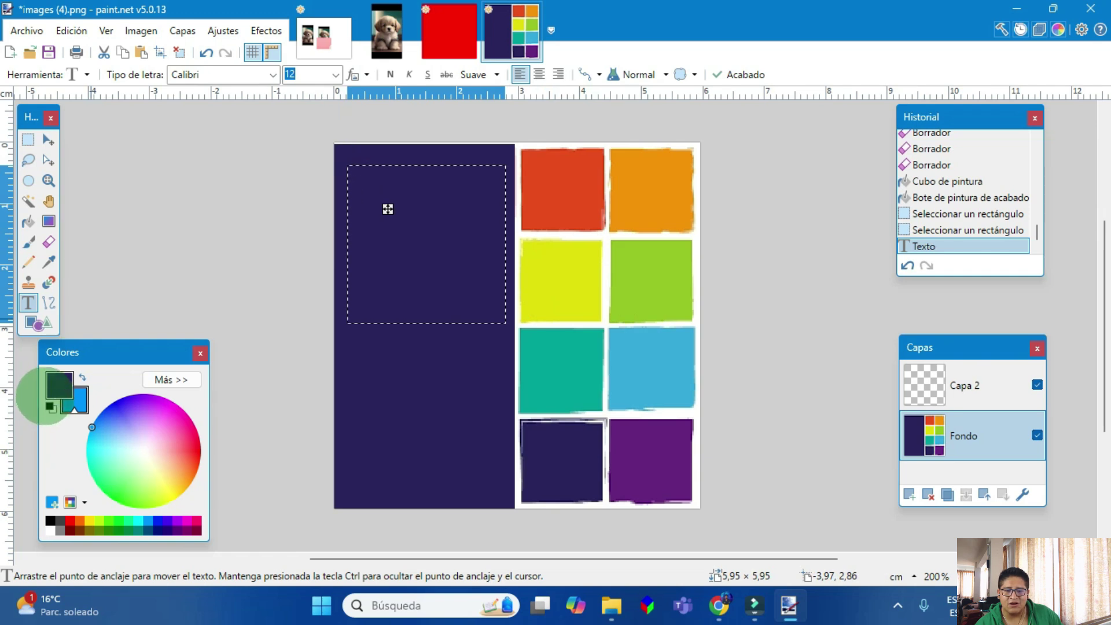
click(114, 413)
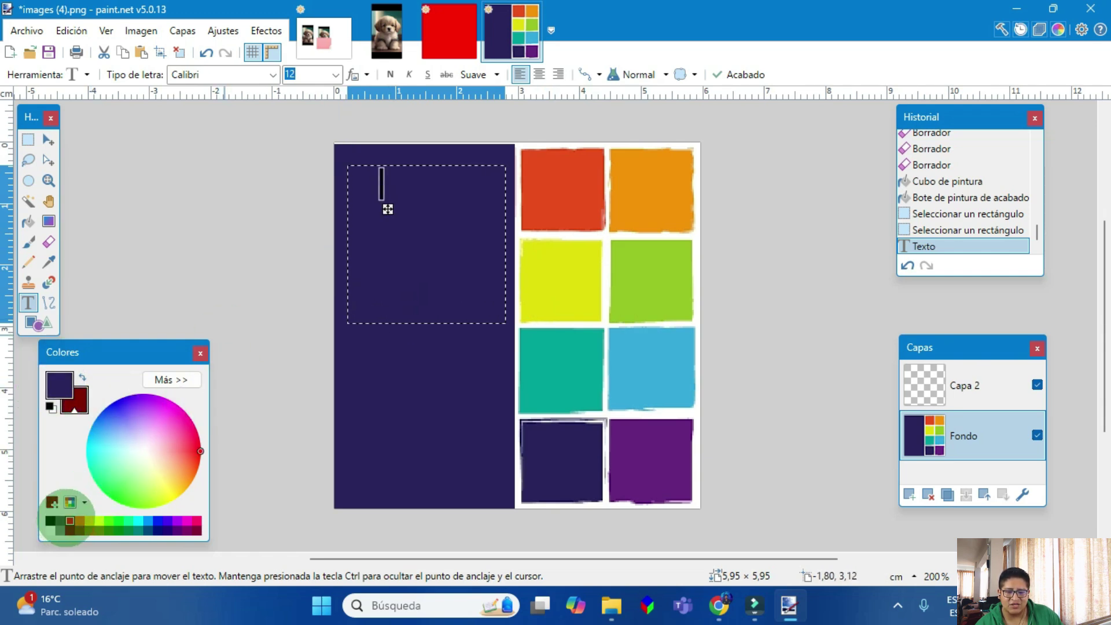
right_click(70, 521)
click(82, 377)
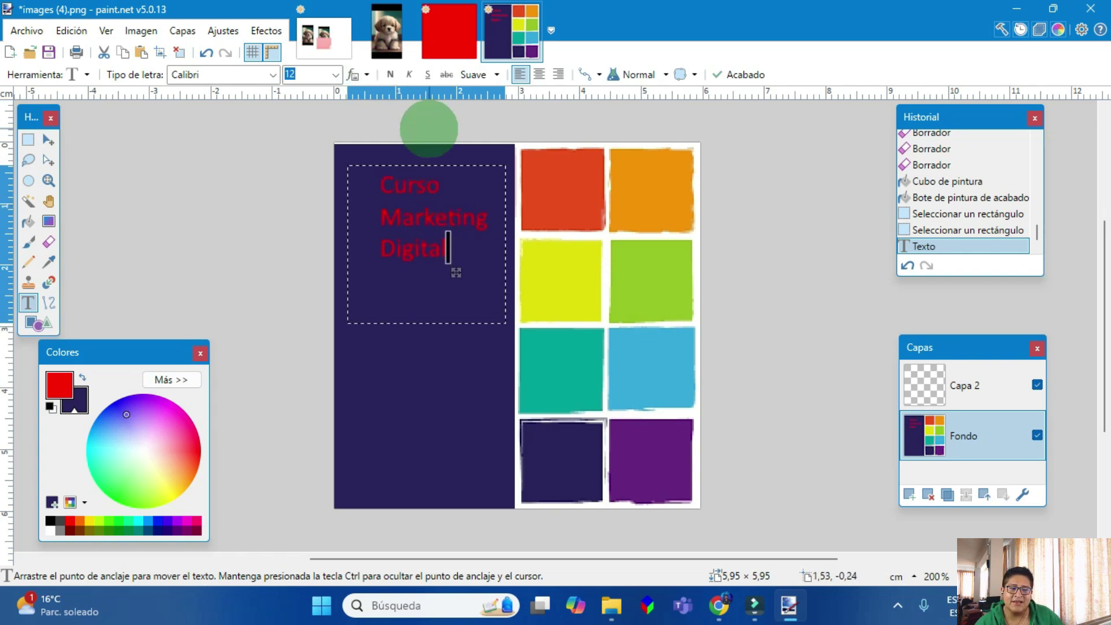
Step: Format the text in Cooper Black, size 10, bold and without italics
click(272, 74)
scroll(284, 310, down, 6)
click(297, 311)
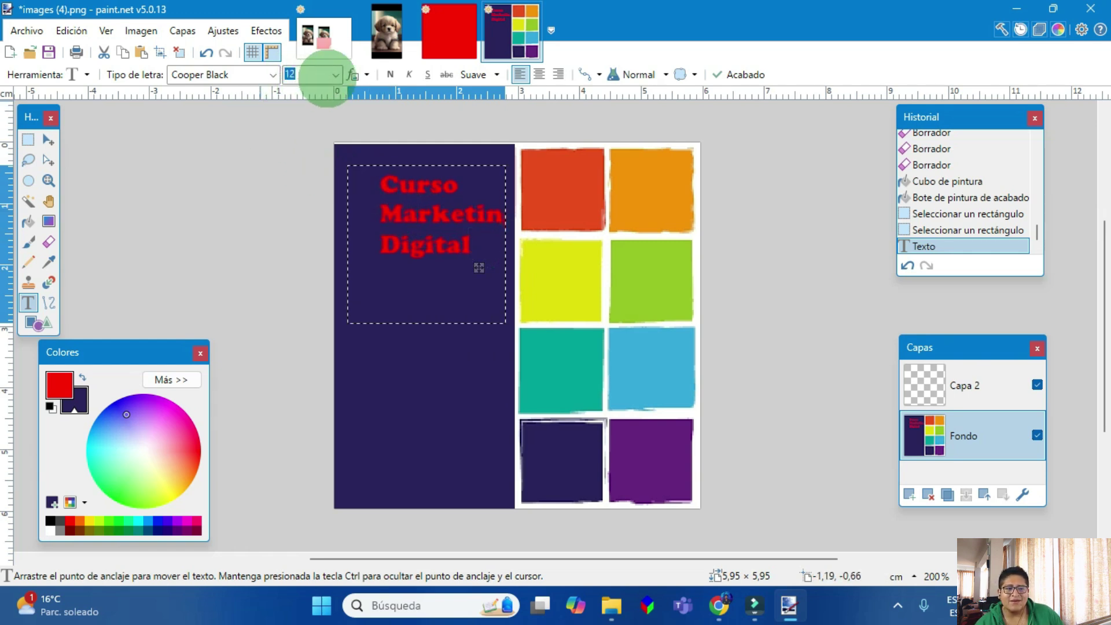
click(335, 75)
click(298, 122)
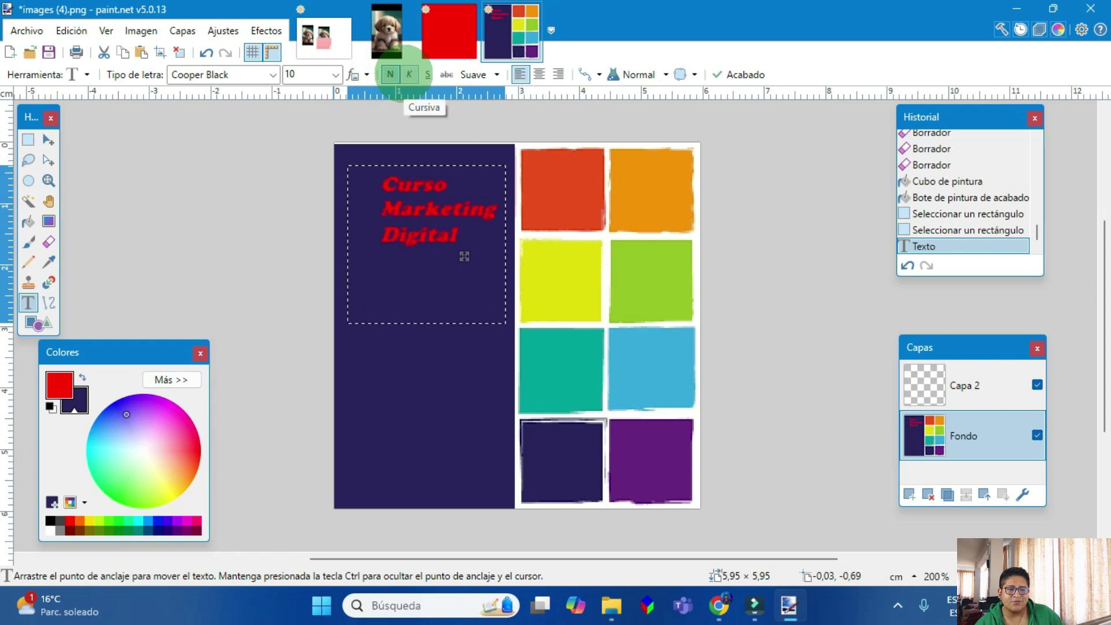
click(409, 74)
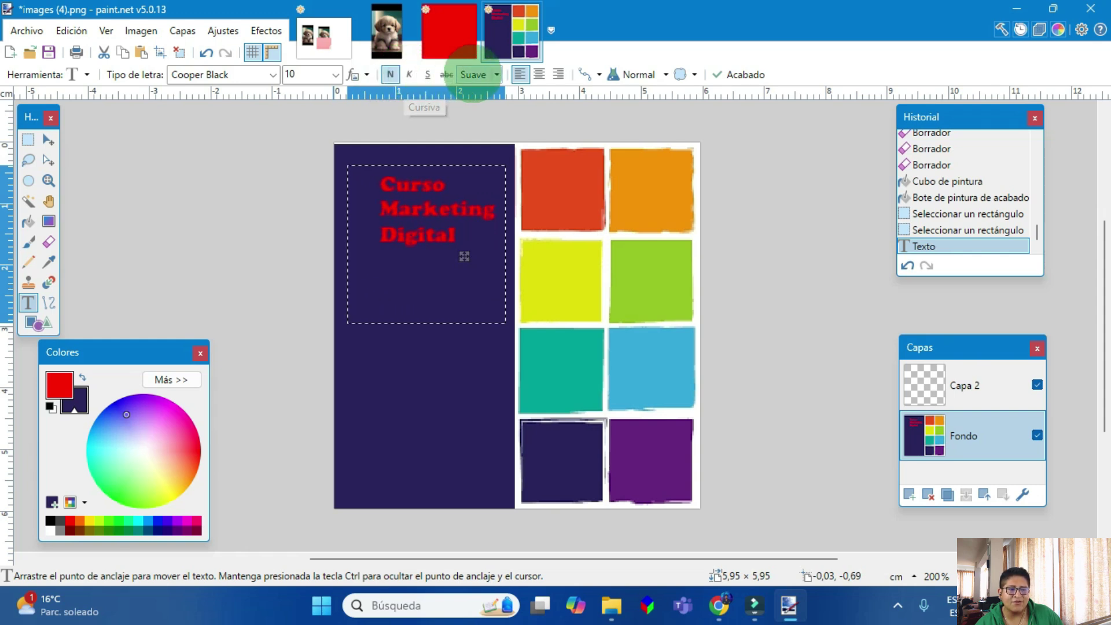
Step: Try the Nítido (clásico) rendering on the text, and set it to Nítido (moderno)
click(463, 74)
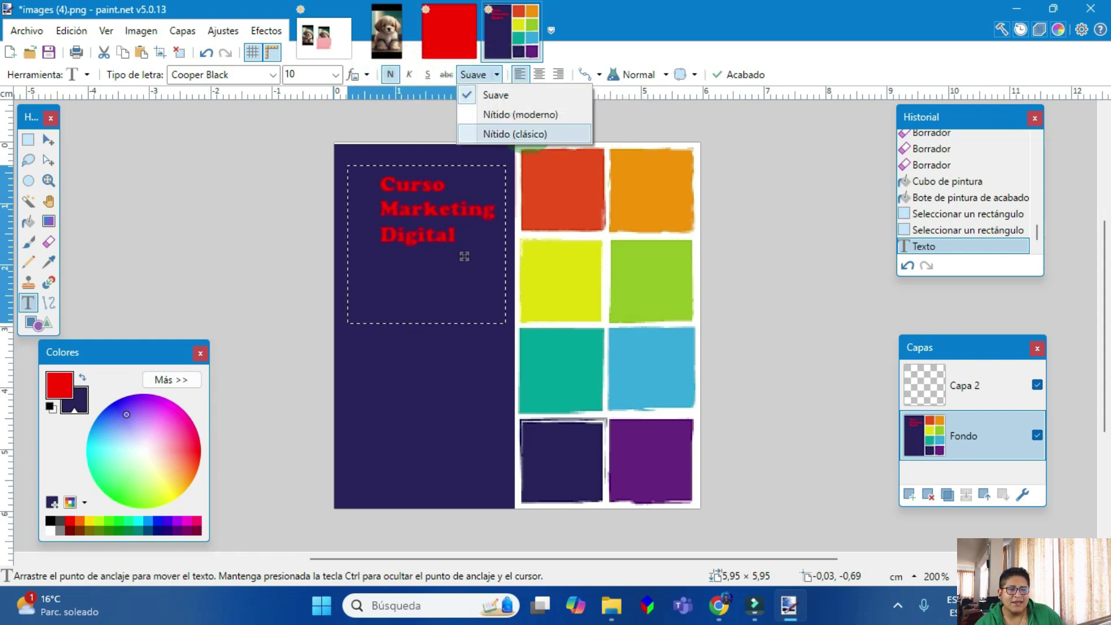
click(522, 113)
click(547, 74)
click(524, 133)
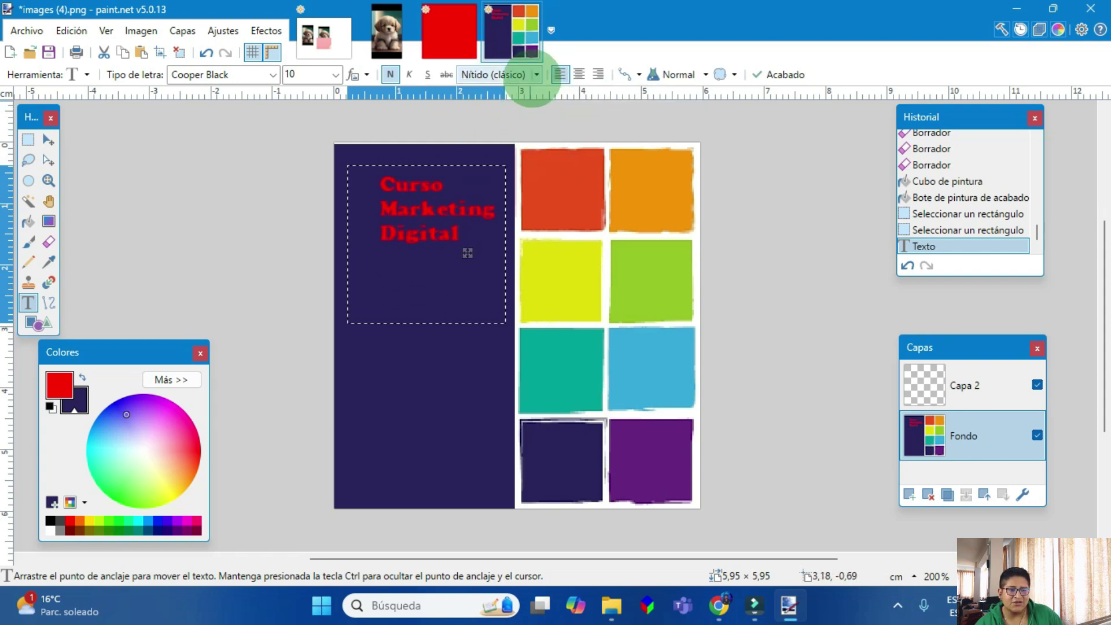
click(536, 74)
click(510, 114)
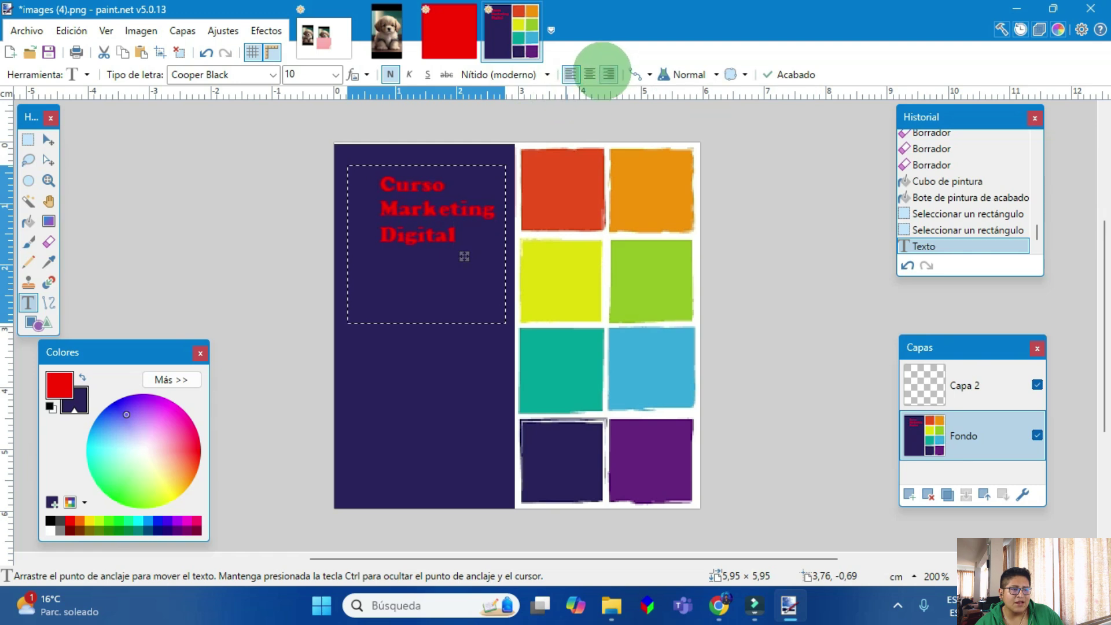
Step: Try right and centred alignment on the text, and return it to left alignment
click(609, 74)
click(589, 74)
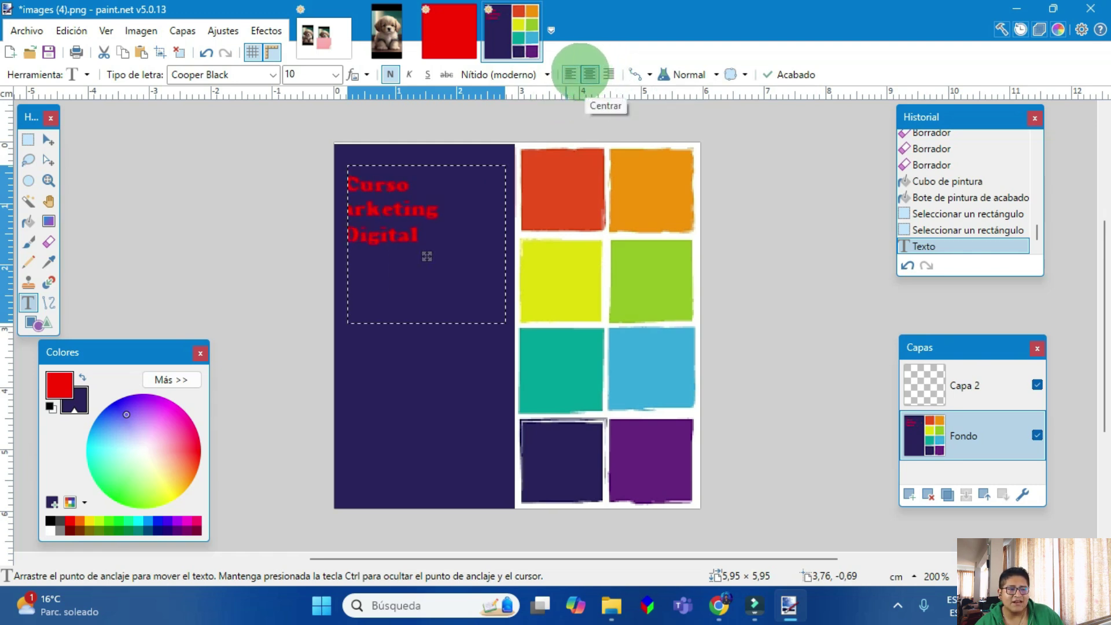
click(570, 74)
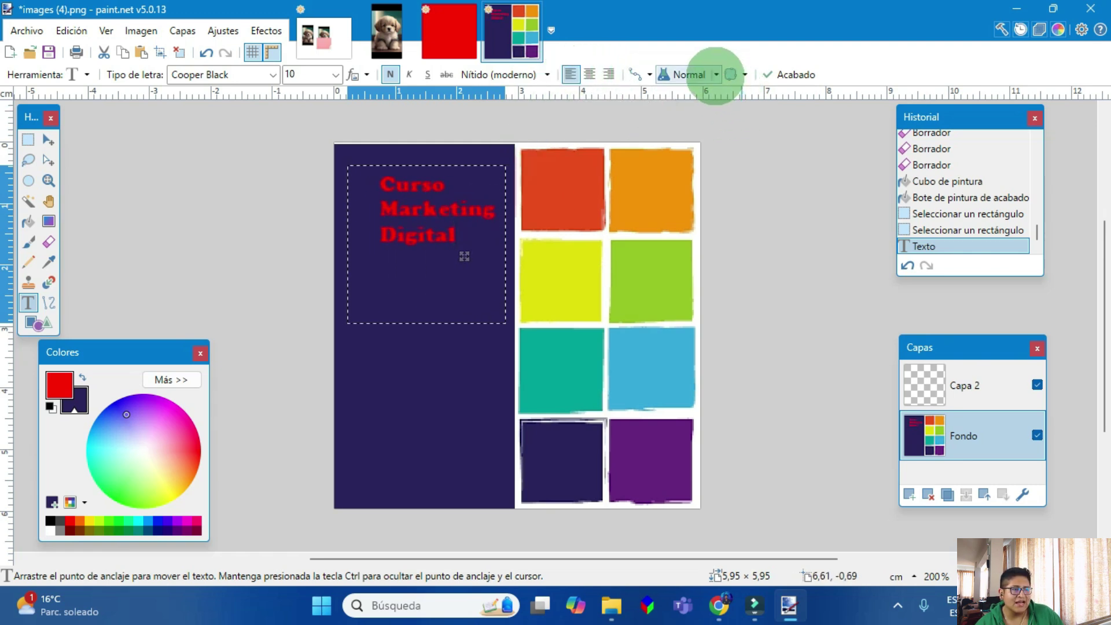
Step: Set the text's blend mode to Aditivo and finish the text
click(716, 74)
click(701, 135)
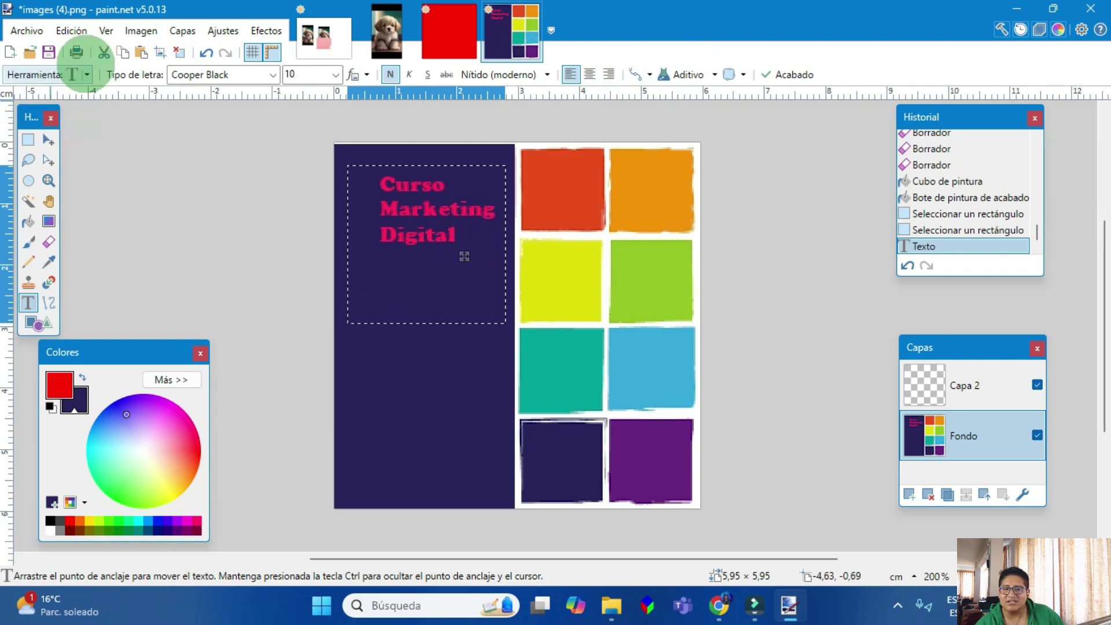
click(86, 74)
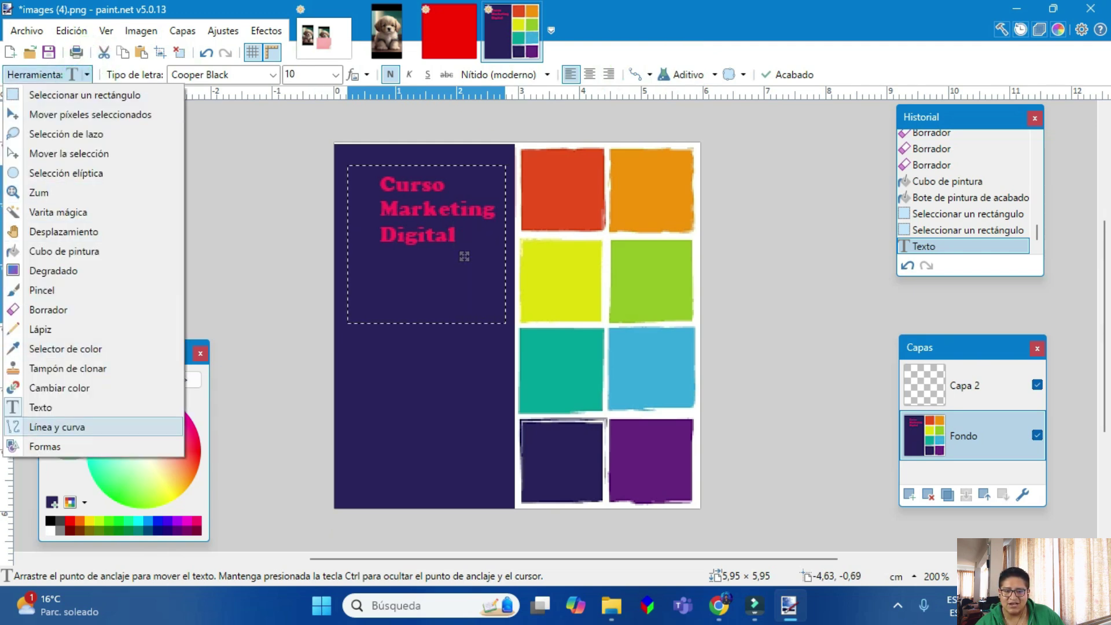
click(272, 162)
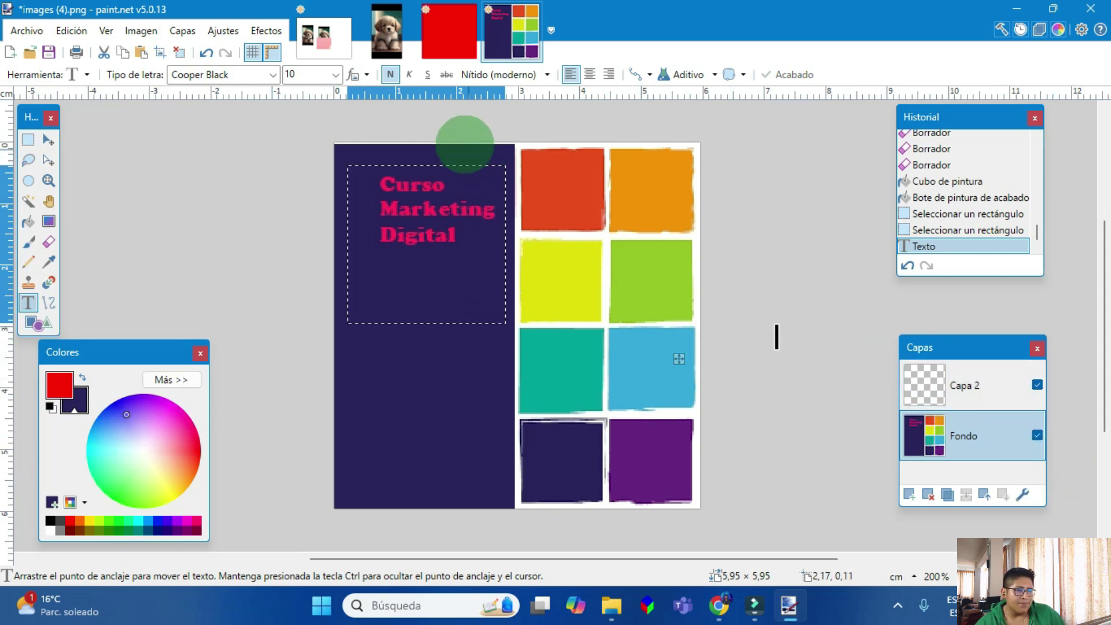
Step: Switch to the untitled puppy composition, and hide and delete its topmost layer, Capa 2
click(463, 54)
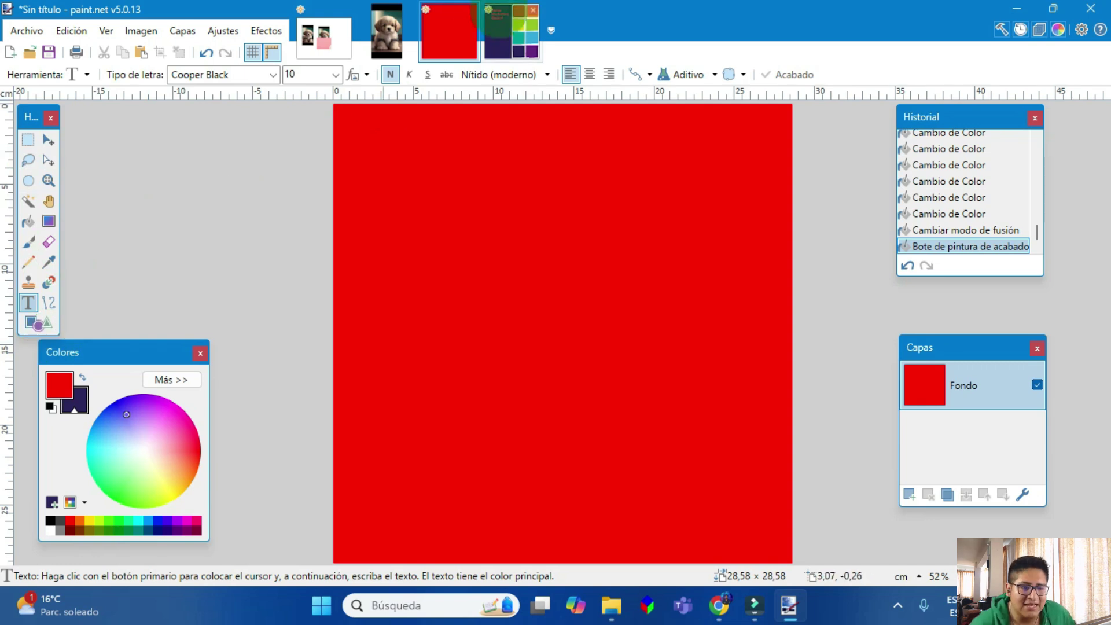
click(322, 36)
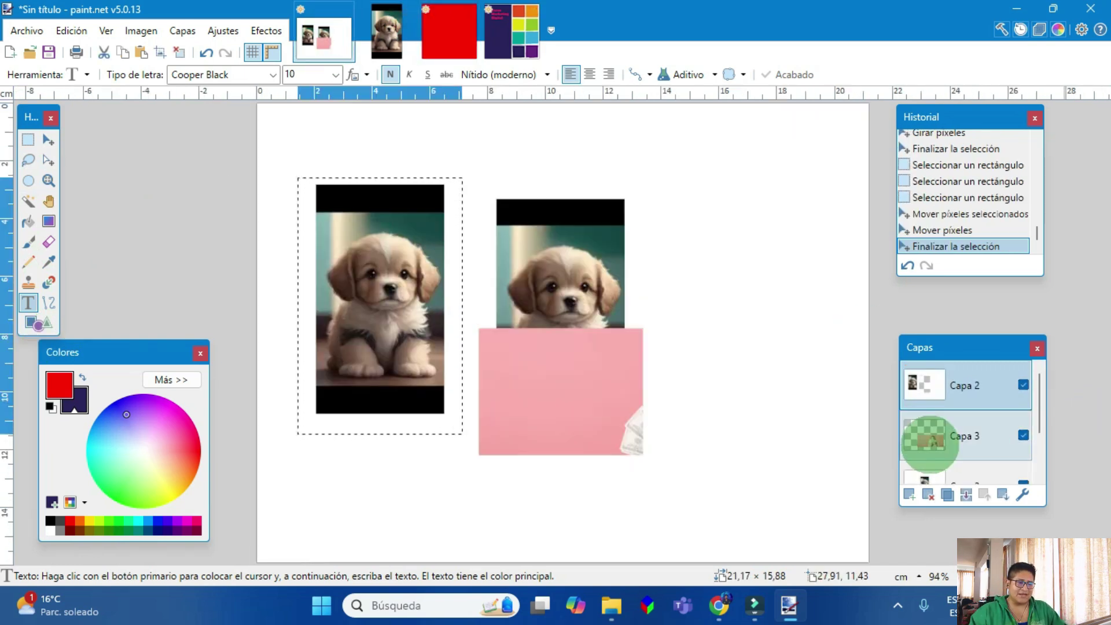
click(1024, 385)
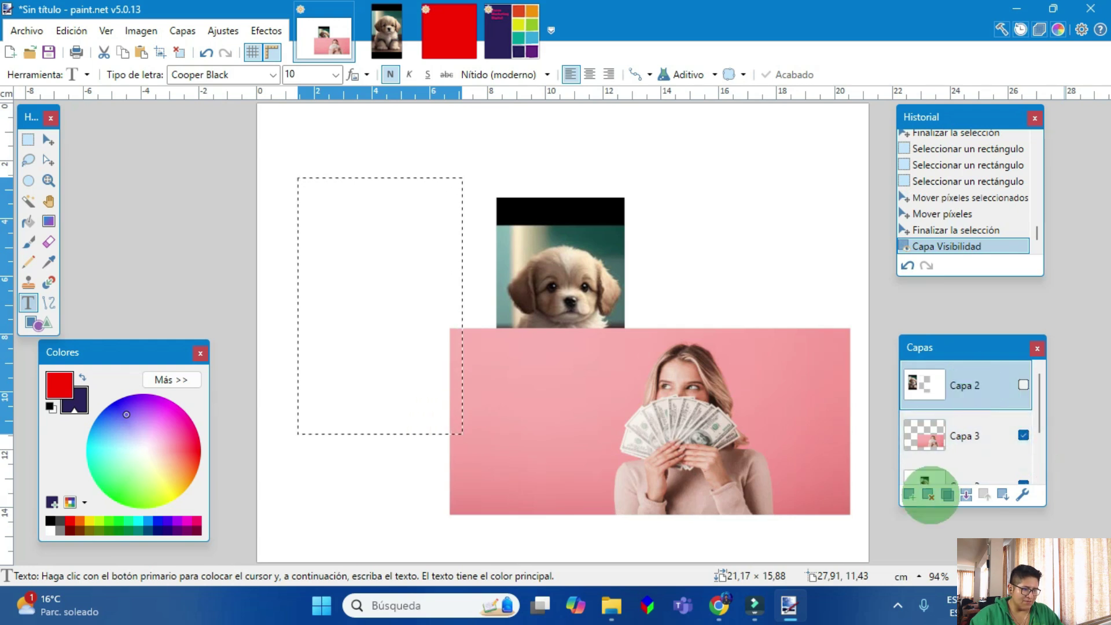
click(927, 496)
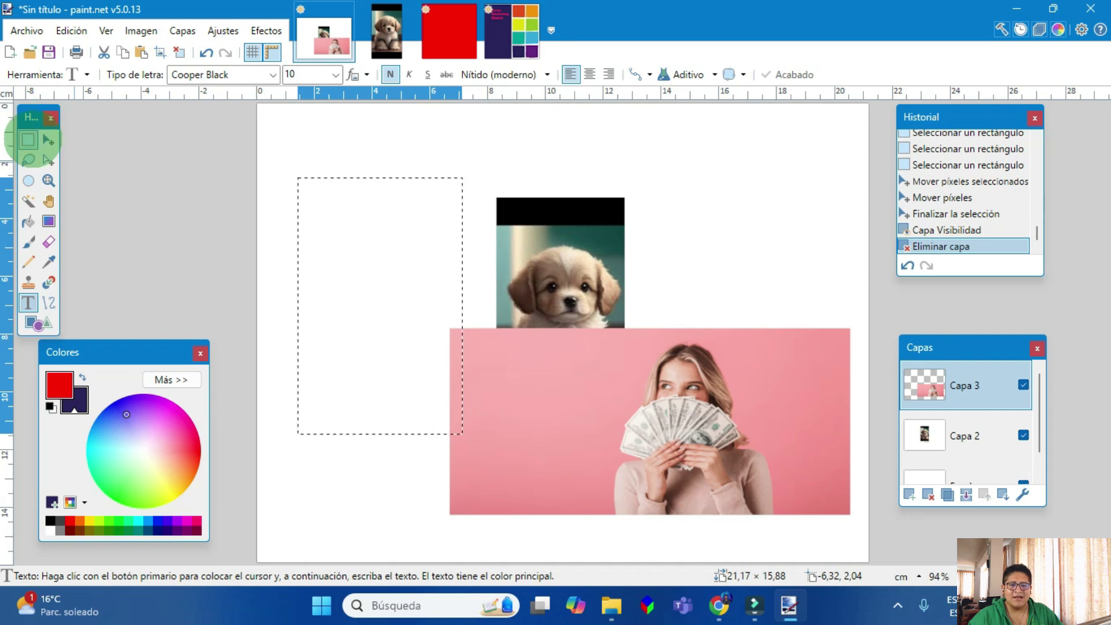
Step: Select a rectangle about 14.92 × 7.70 cm around the woman's photo on Capa 3 and switch to moving selected pixels
click(28, 139)
drag(414, 312, 875, 534)
drag(731, 454, 642, 373)
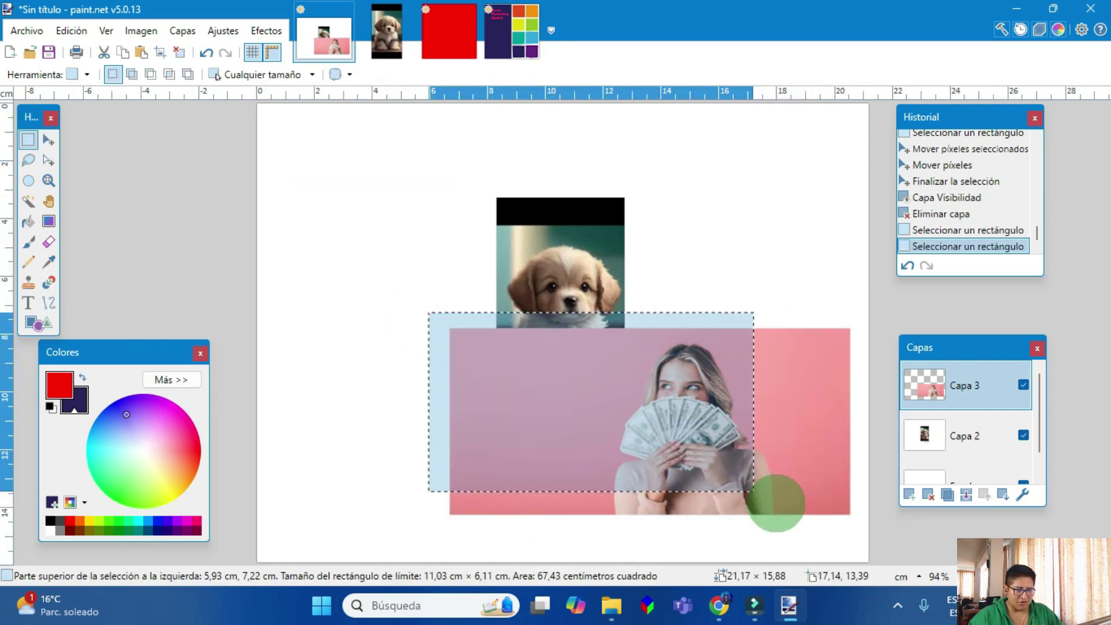
click(48, 141)
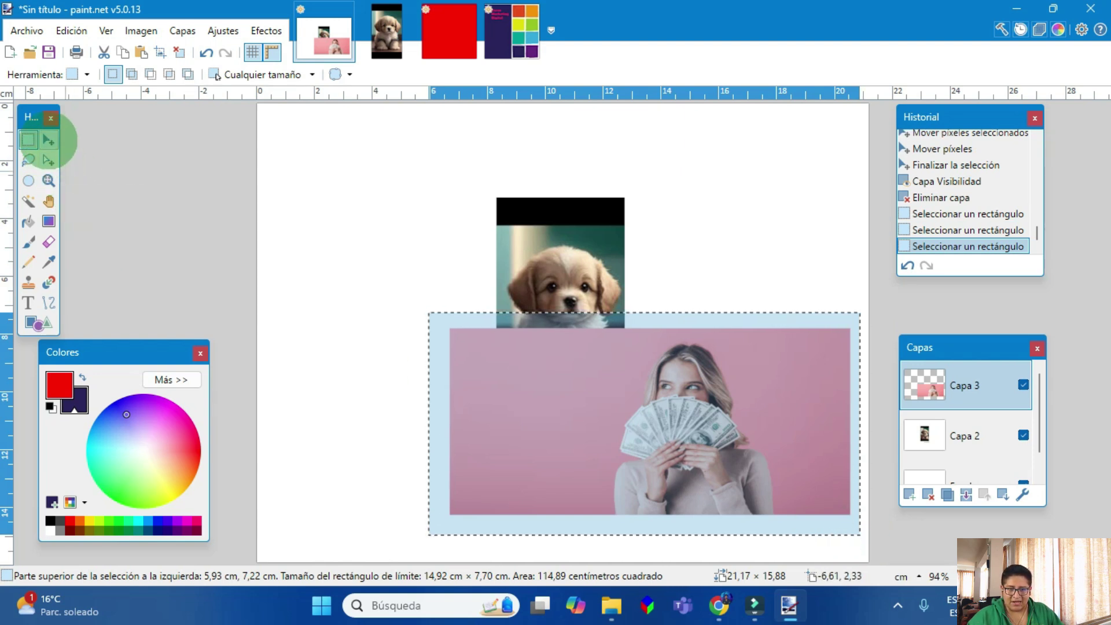
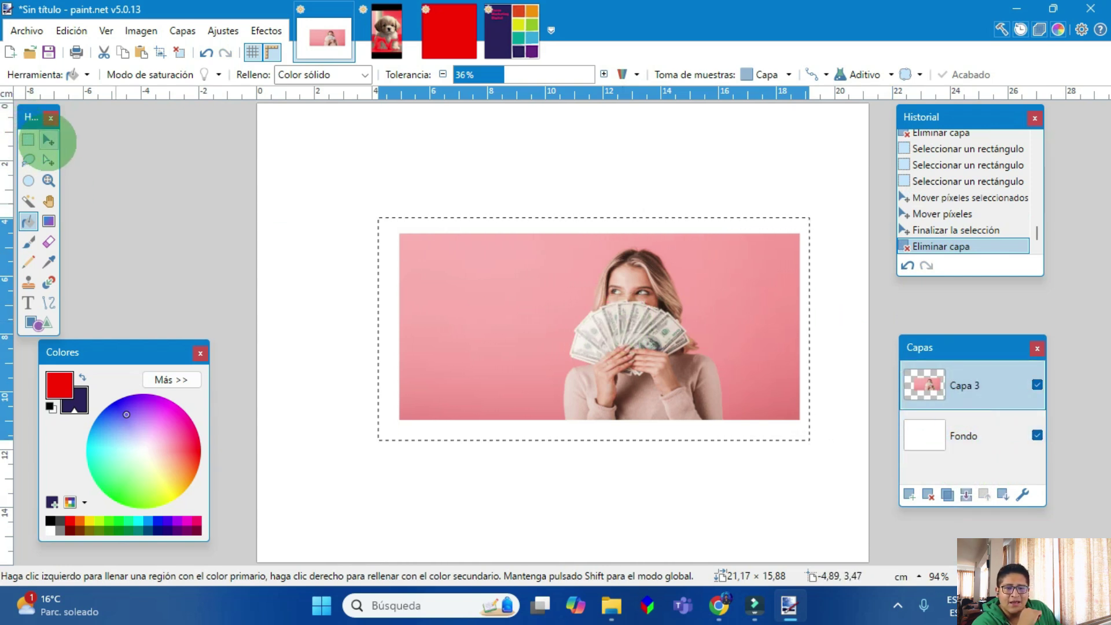
Step: Enlarge the woman's photo selection to about 22.86 × 10.53 cm, filling the canvas width, and add a new layer above it
click(48, 139)
drag(841, 456, 916, 512)
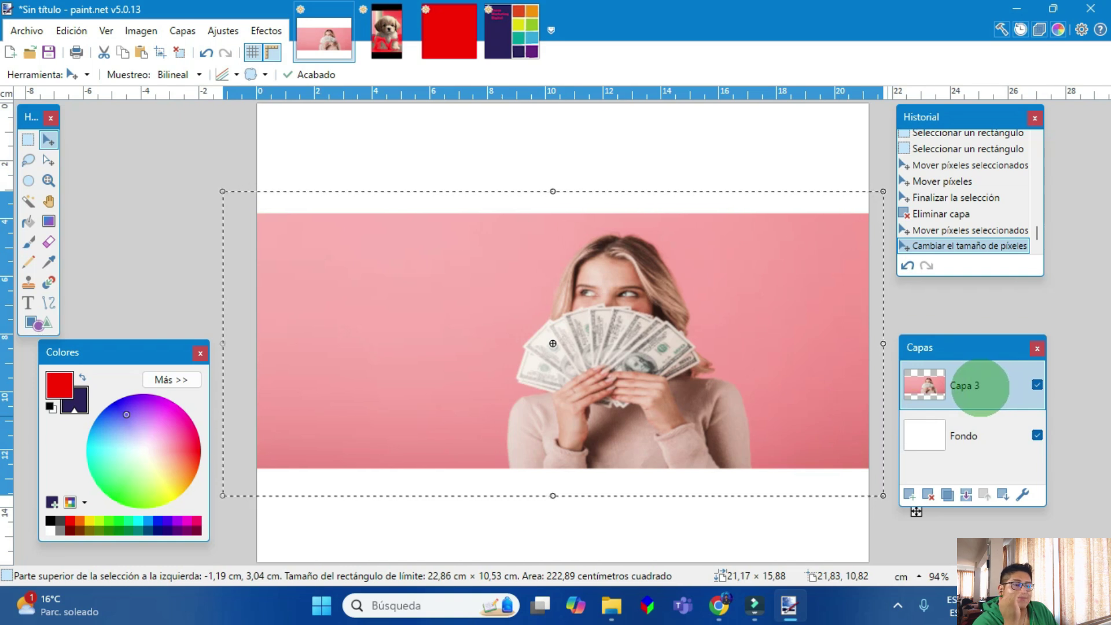
click(909, 495)
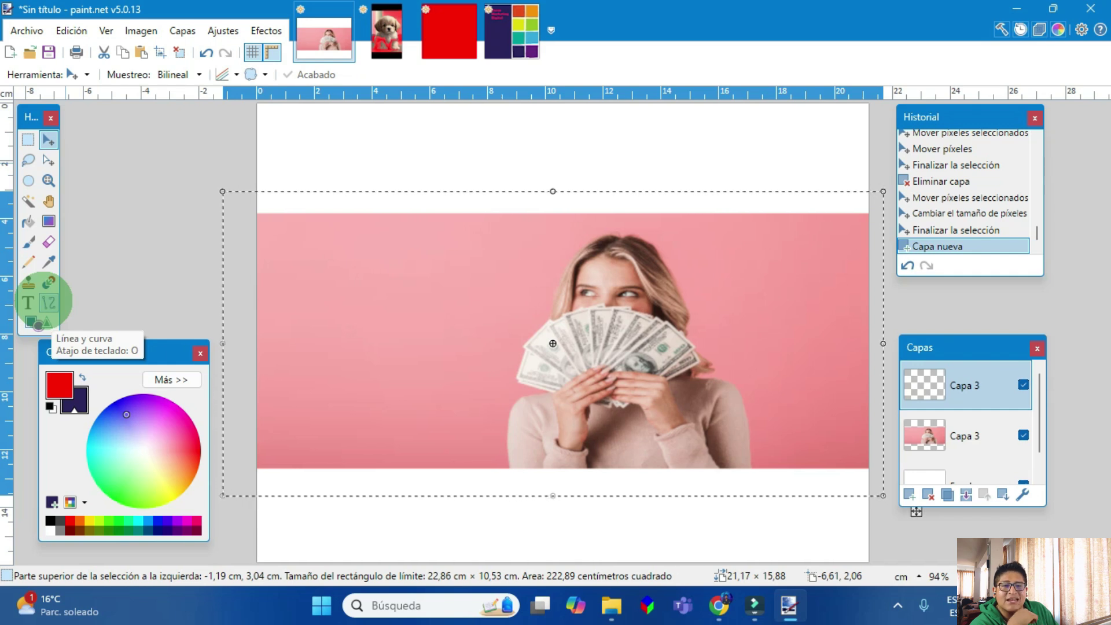
Step: Draw a red, nearly vertical line about 2.07 cm long beside the woman's sleeve and set its brush size to 4
click(48, 302)
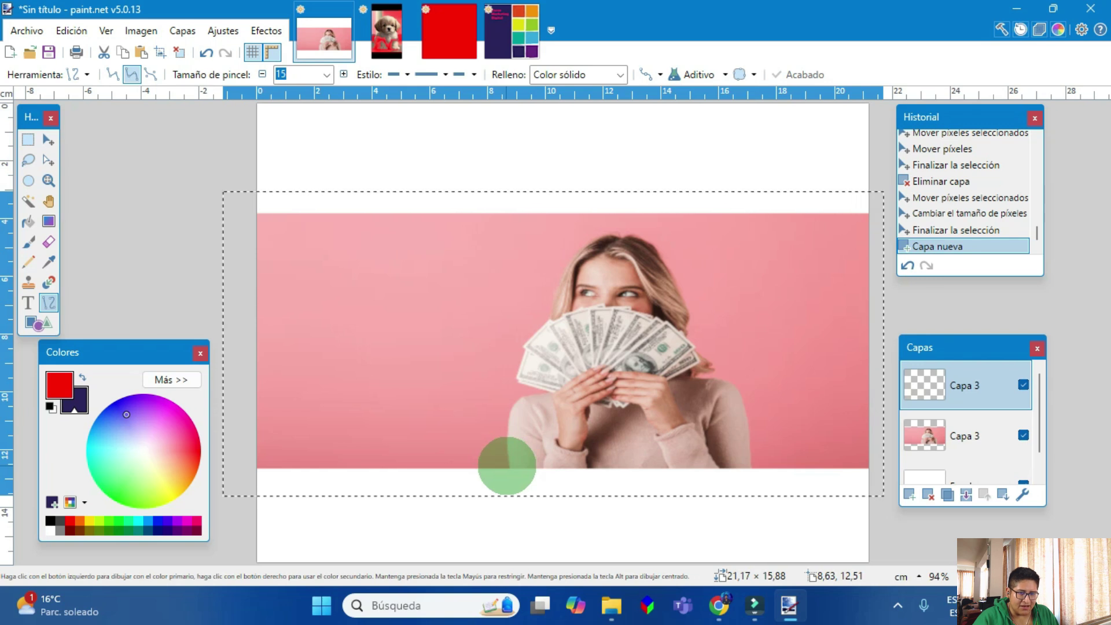
drag(510, 466, 507, 407)
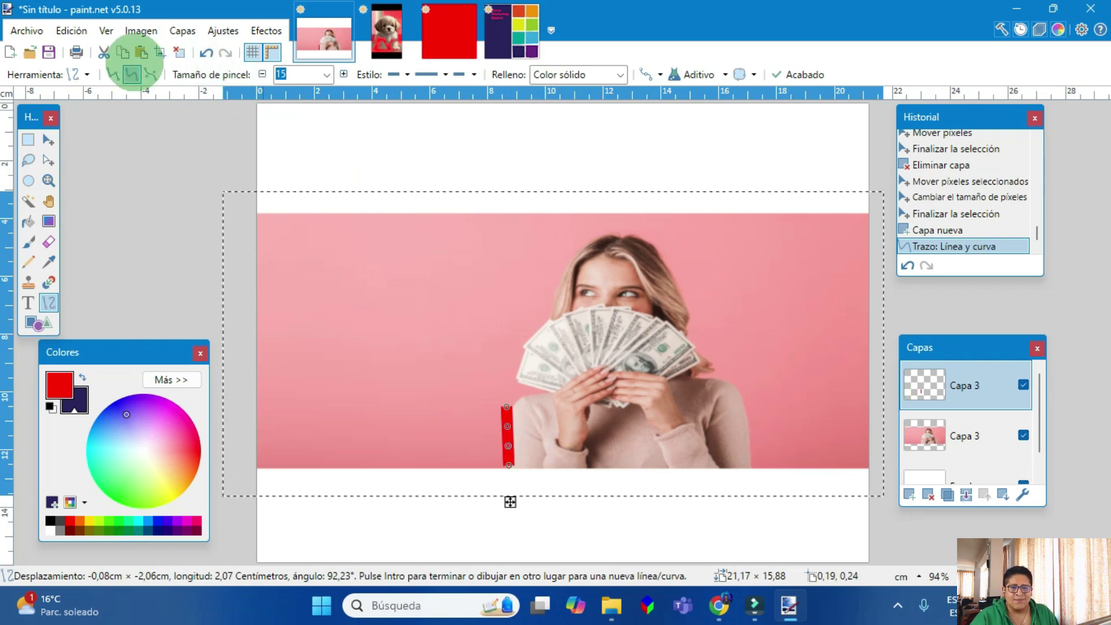
click(327, 75)
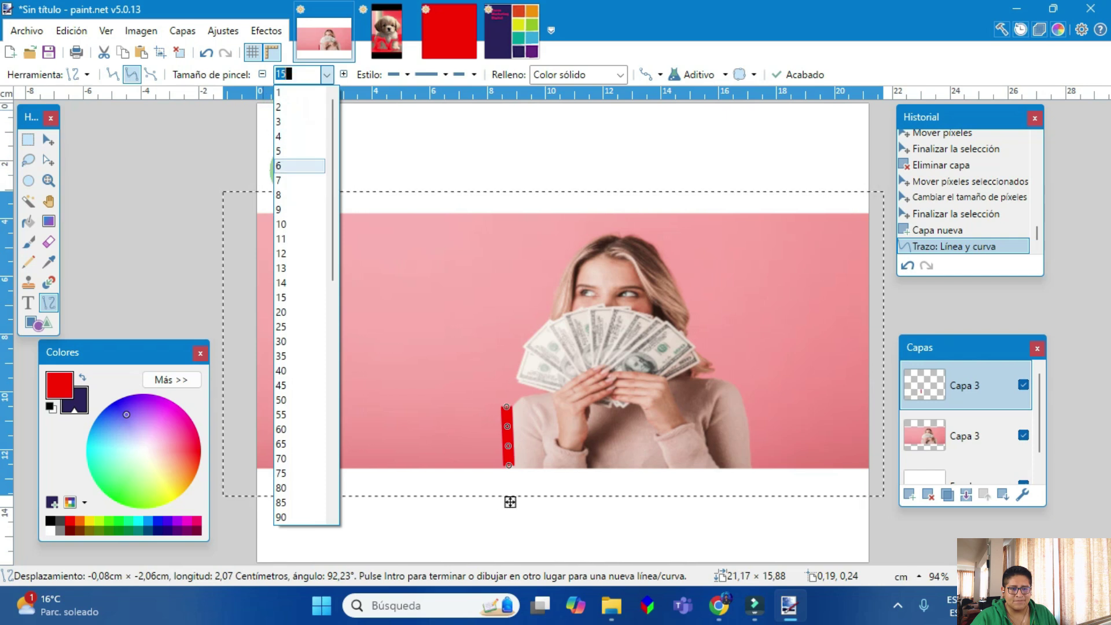
click(292, 135)
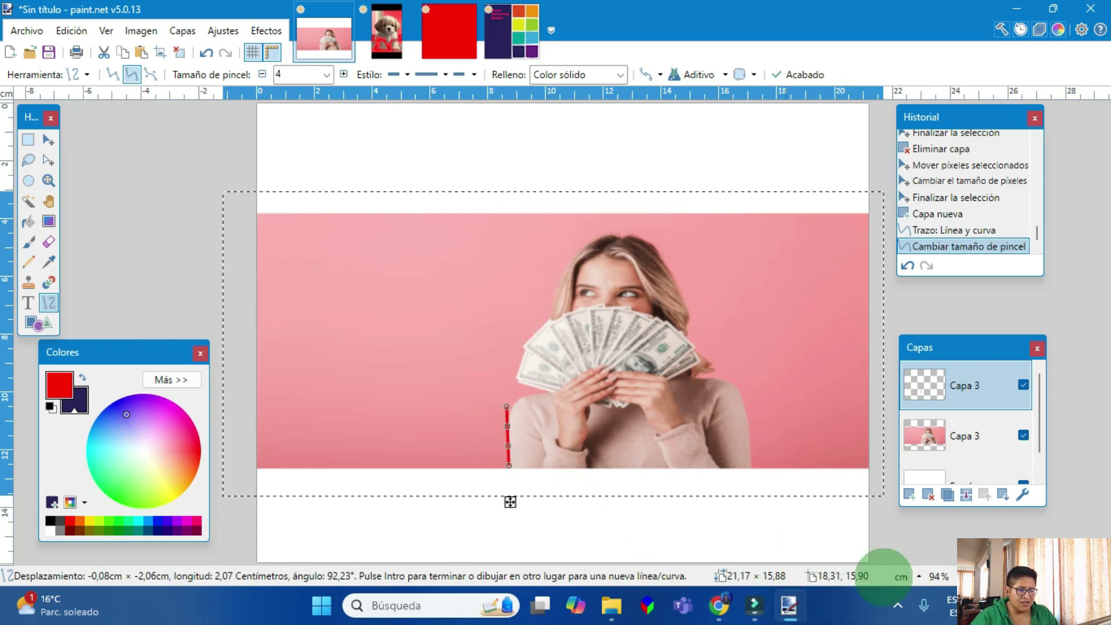
Step: Bend the upper part of the red line so that it curves along the woman's sleeve and shoulder
key(ctrl+plus)
key(ctrl+plus)
key(ctrl+plus)
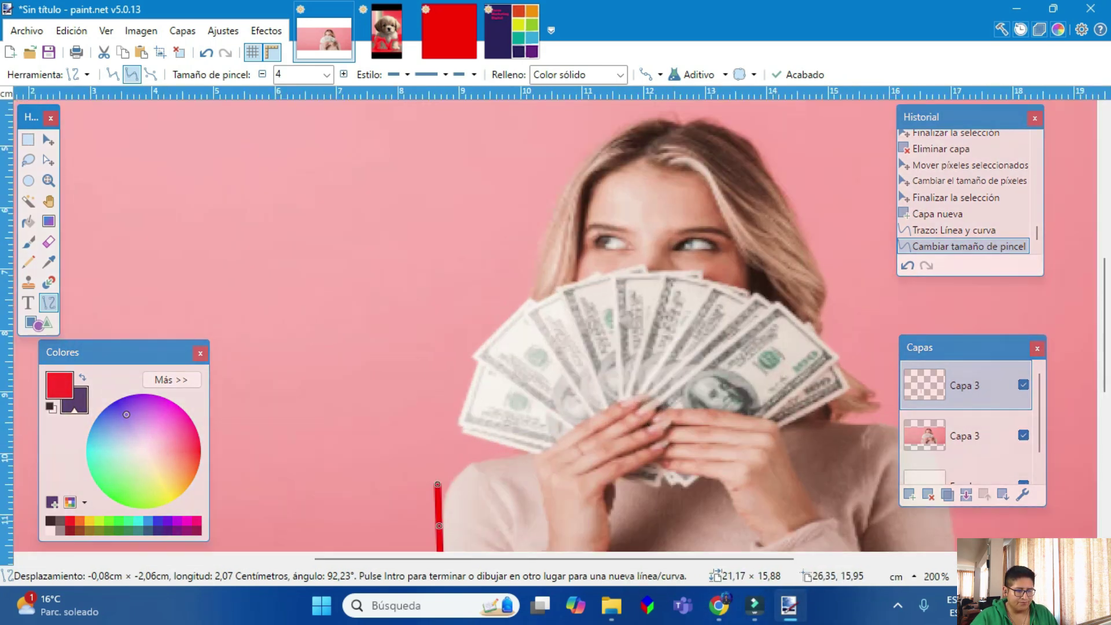
scroll(390, 353, down, 5)
scroll(424, 347, up, 3)
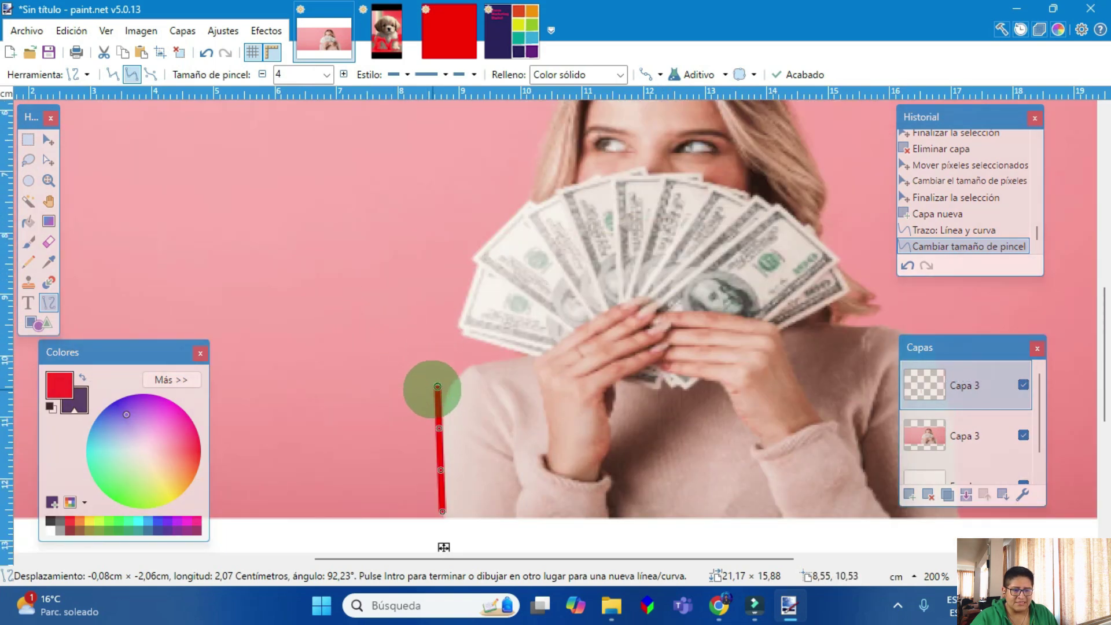
drag(437, 386, 468, 364)
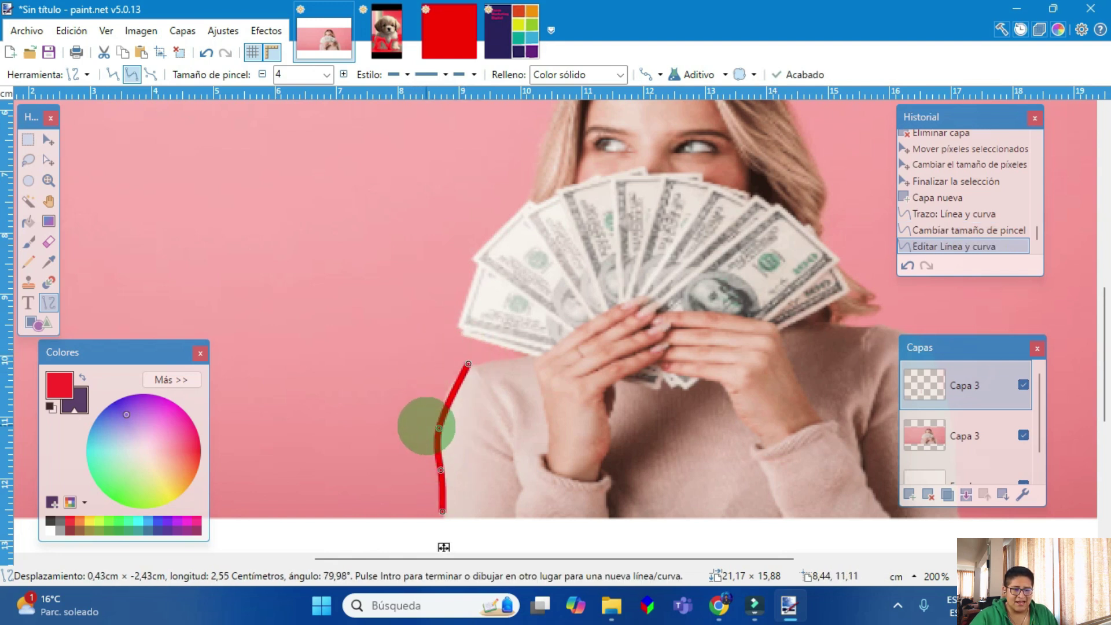
click(442, 405)
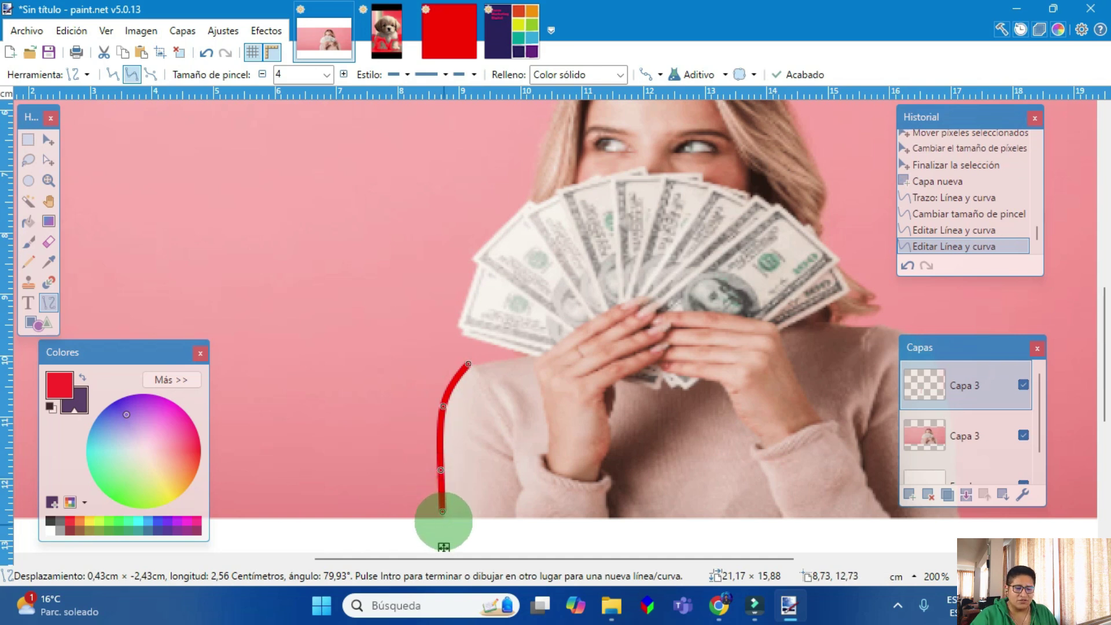
Step: Extend the arm curve to the photo's lower edge, and outline the left shoulder and fan up to the hair with straight lines
click(443, 519)
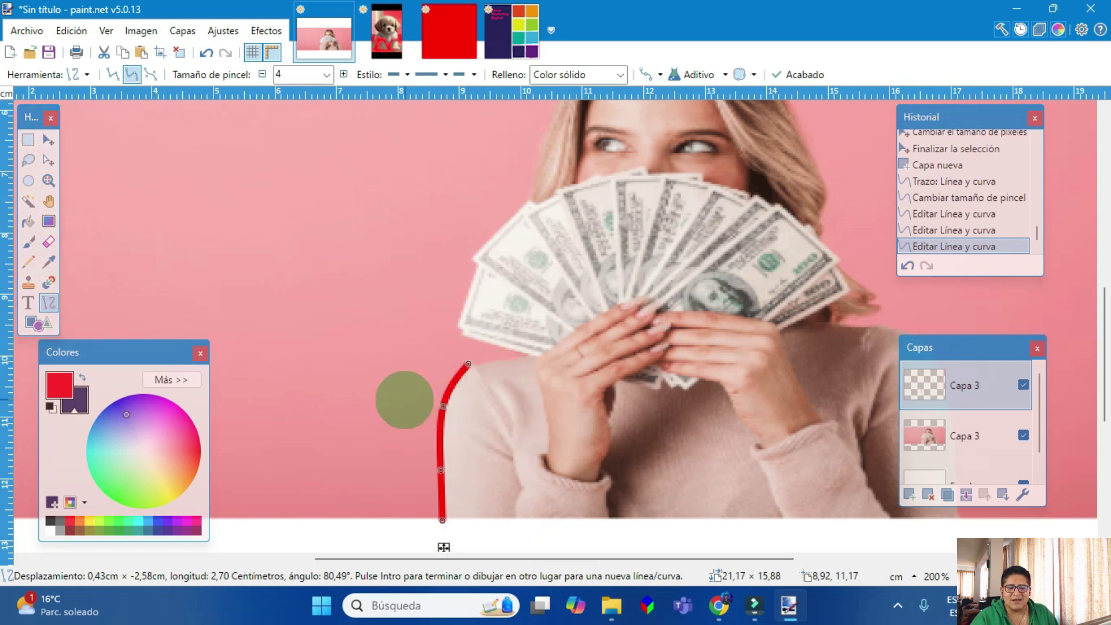
click(299, 342)
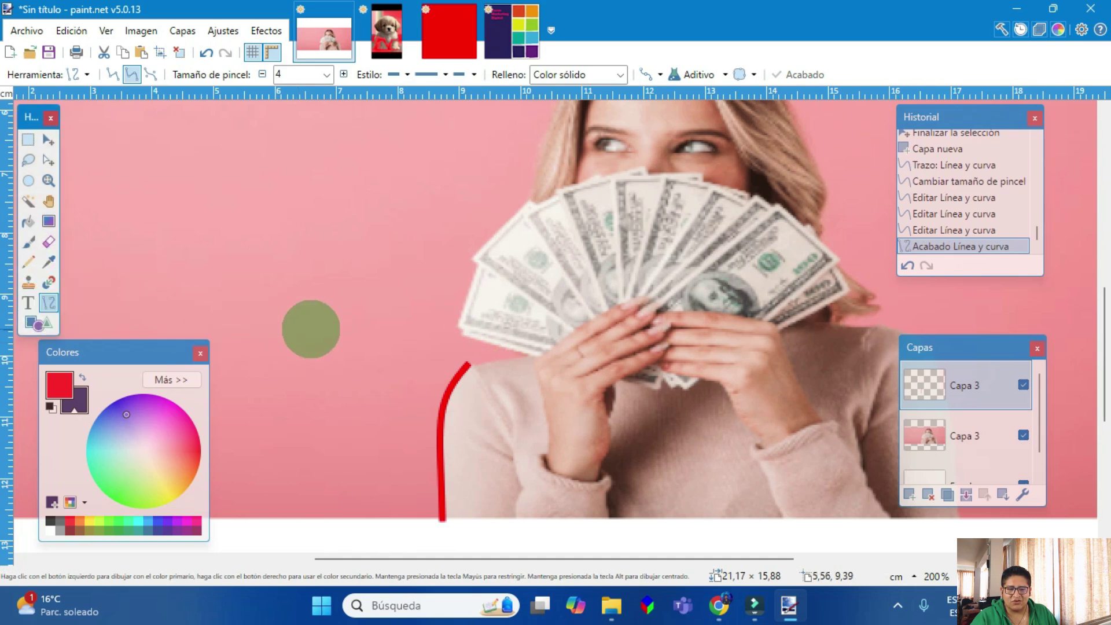
click(477, 360)
drag(477, 360, 554, 118)
click(320, 357)
click(287, 310)
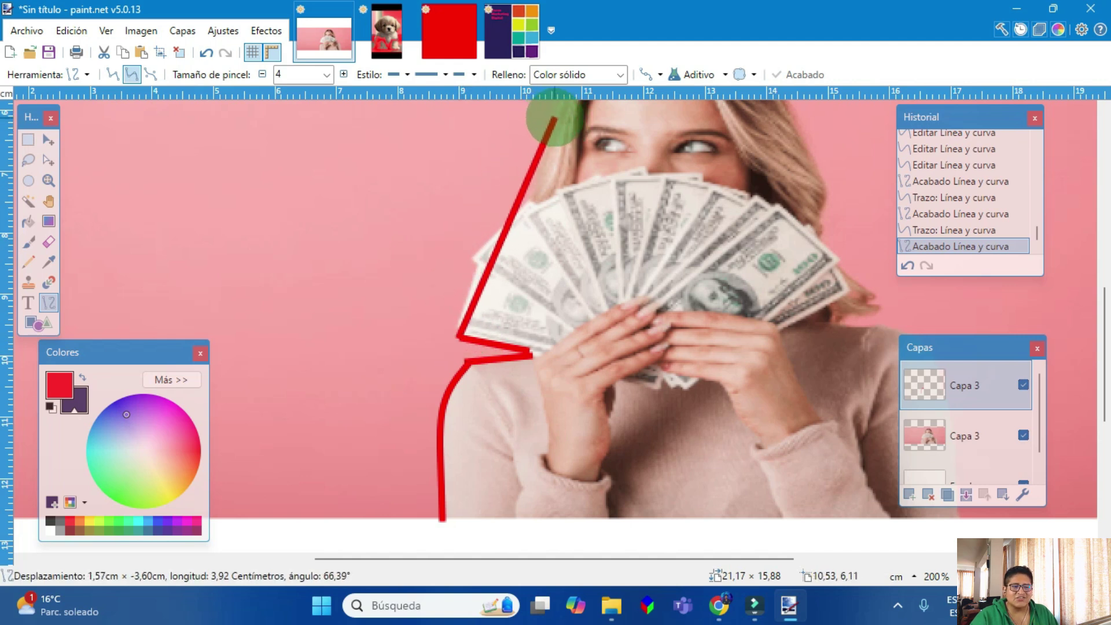
Step: Bend the line between the fan's lower corner and the hair to follow the banknotes, about 4 cm long, and finish it
drag(522, 192, 475, 259)
scroll(496, 261, up, 3)
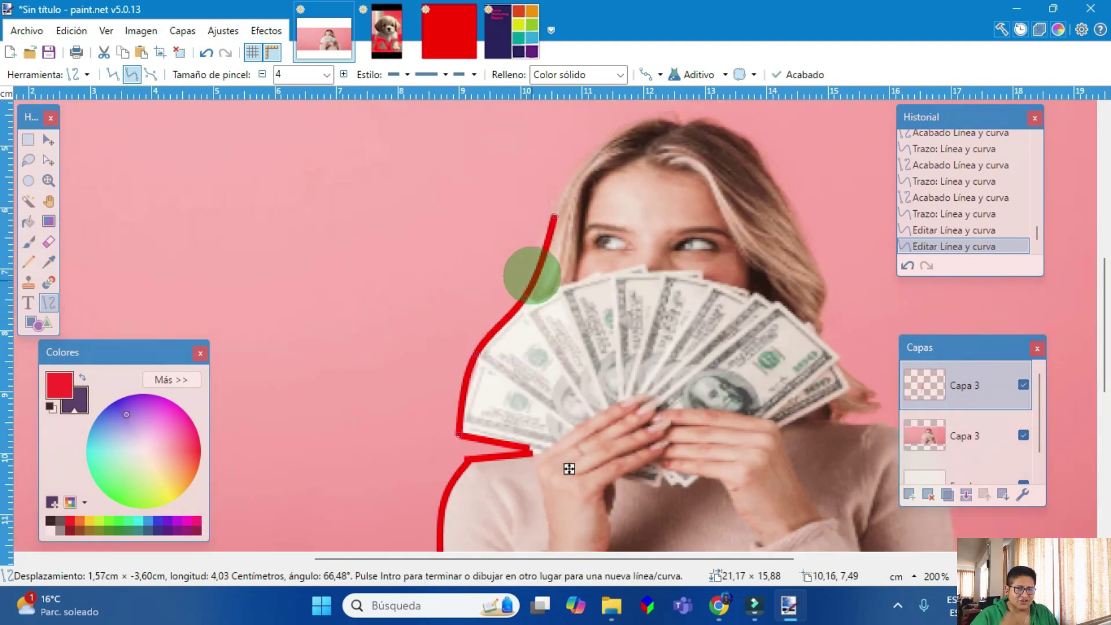
key(Return)
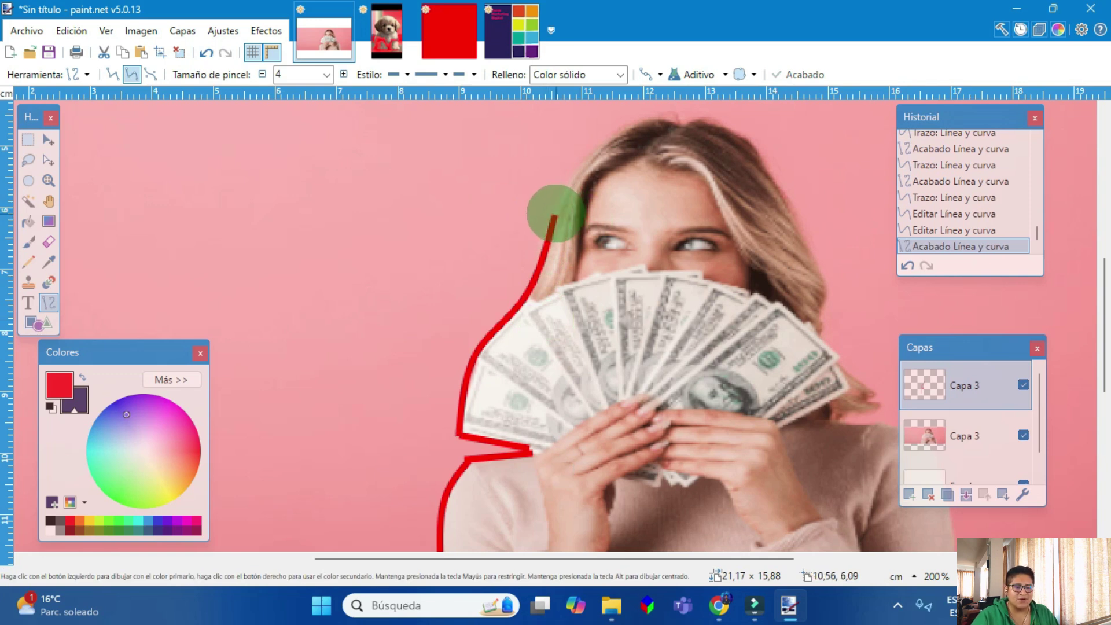
Step: Trace a curve about 6 cm long over the top of the woman's head, from the left side of her hair to the right
drag(554, 212, 805, 236)
drag(721, 228, 716, 120)
drag(637, 218, 624, 123)
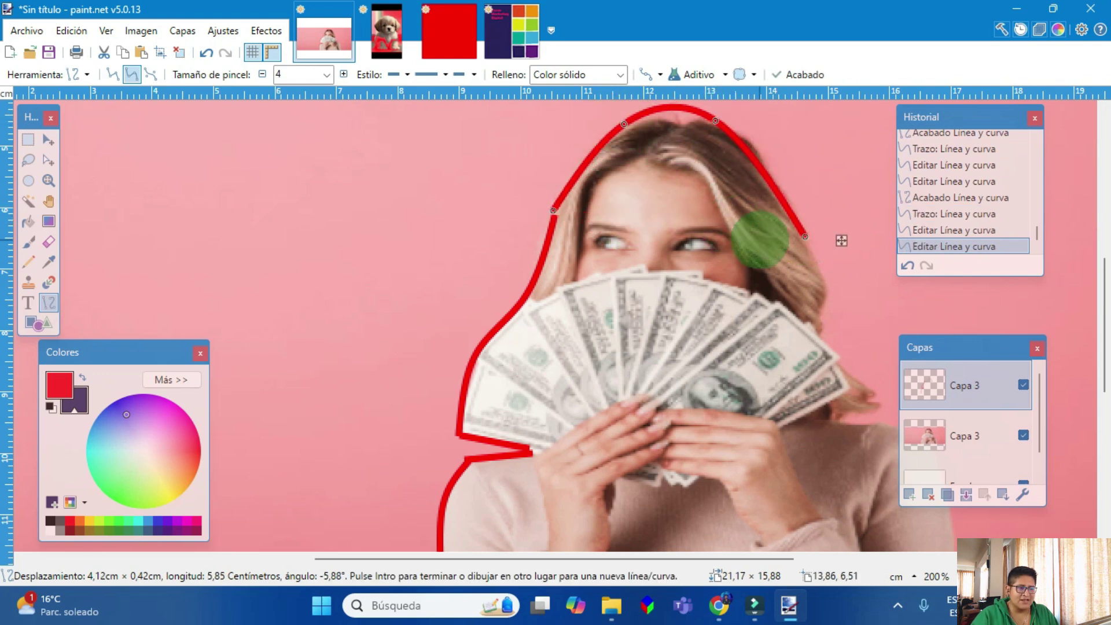
drag(553, 210, 553, 219)
drag(627, 556, 721, 555)
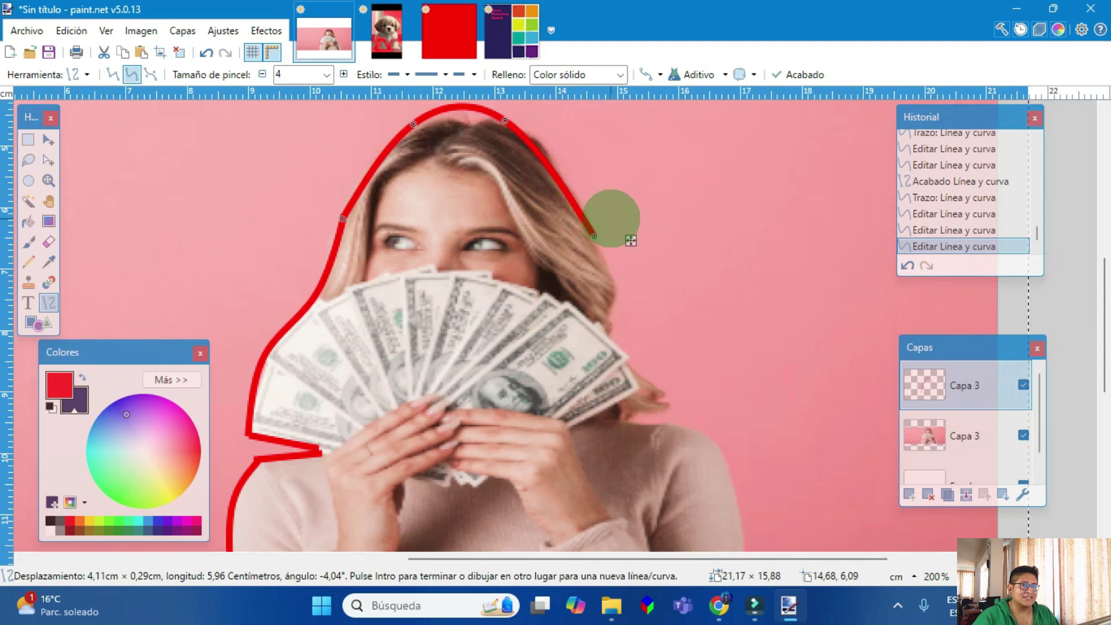
scroll(631, 240, down, 3)
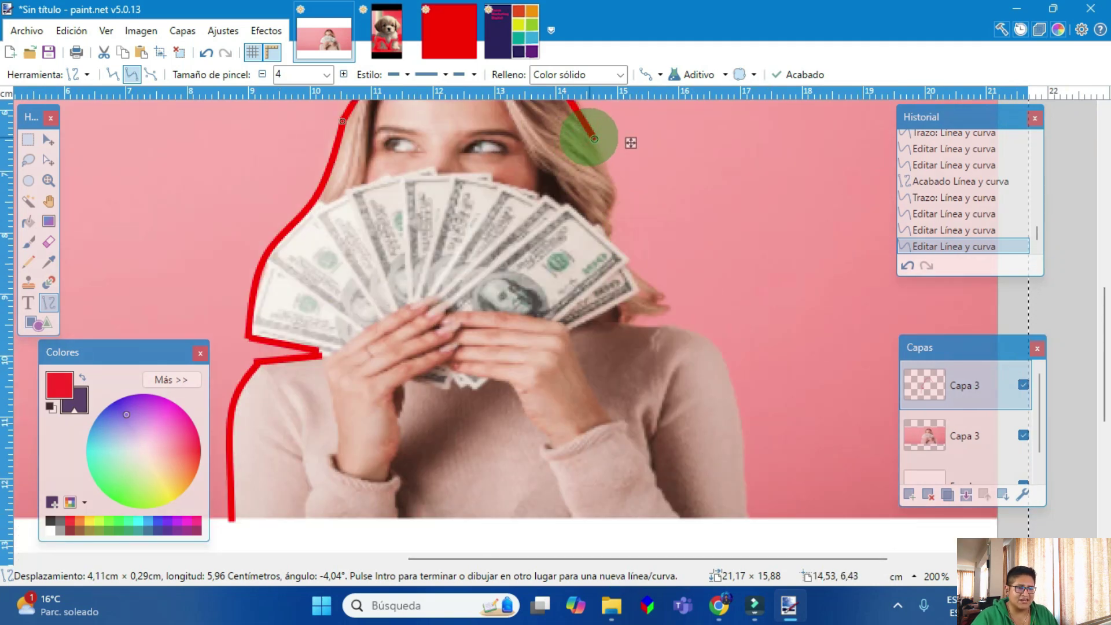
key(Return)
Step: Trace a curve about 3.5 cm long down the right side of the hair to the right shoulder
drag(594, 139, 680, 334)
drag(623, 212, 628, 229)
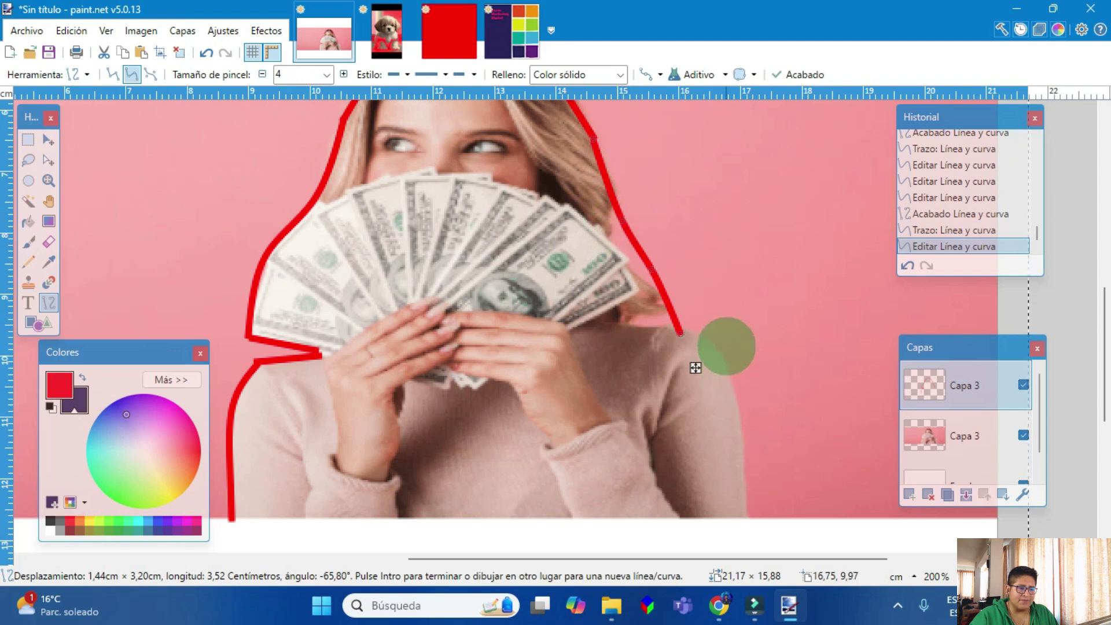
click(681, 334)
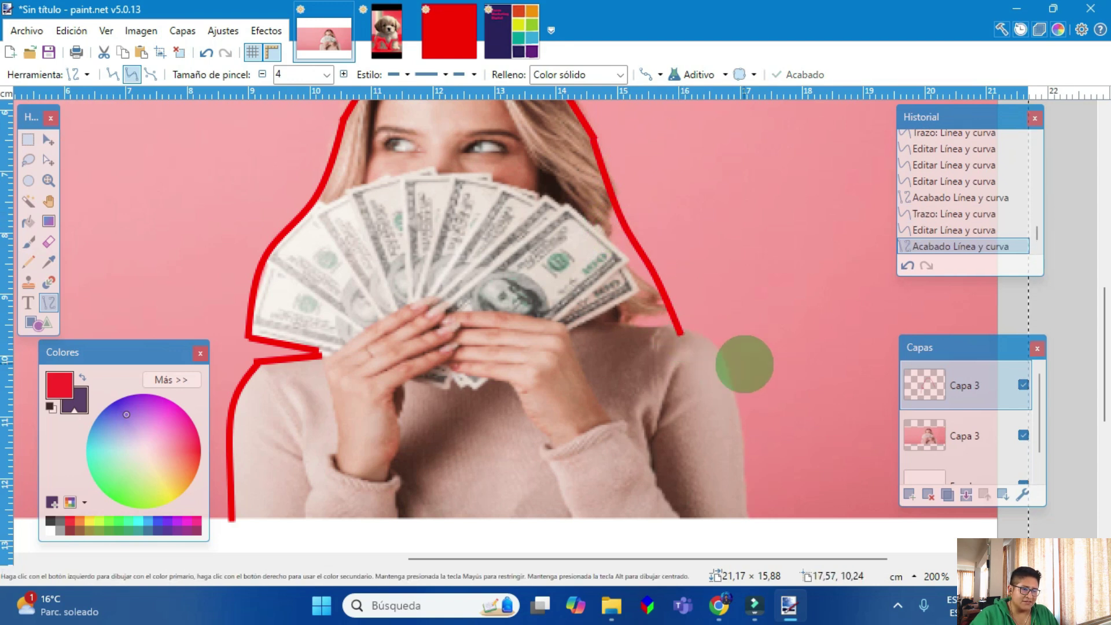
Step: Trace a curve about 3.7 cm long around the right shoulder and down the arm to the photo's lower edge
mouse_move(681, 333)
mouse_down()
mouse_move(771, 461)
mouse_move(752, 516)
mouse_up()
click(697, 377)
drag(701, 391, 725, 352)
drag(727, 454, 742, 448)
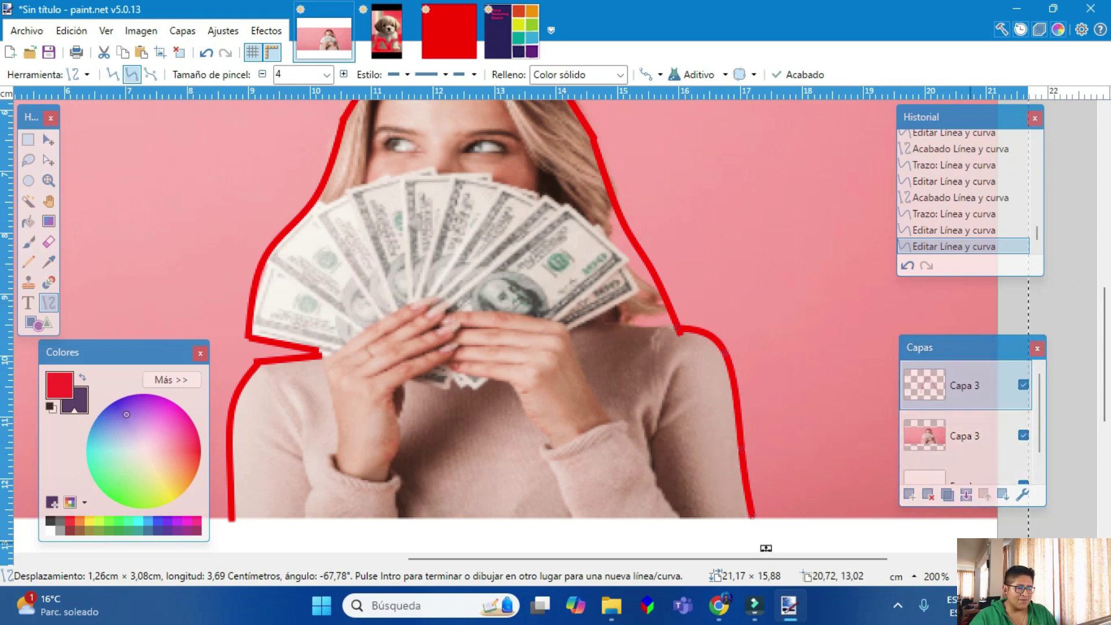
key(ctrl+minus)
key(ctrl+minus)
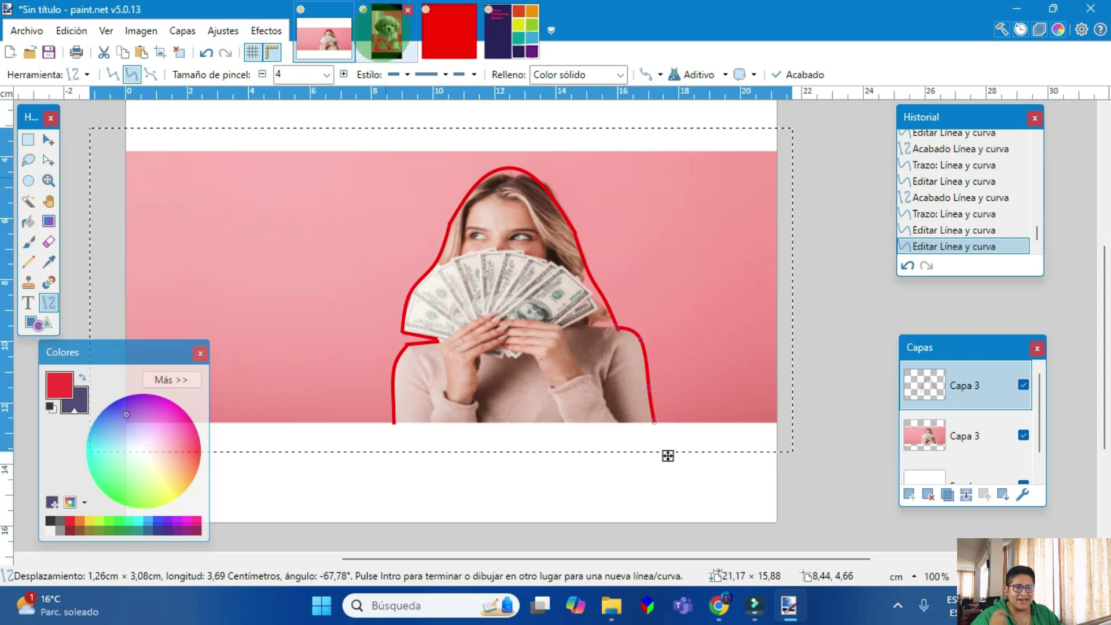
click(386, 31)
click(325, 35)
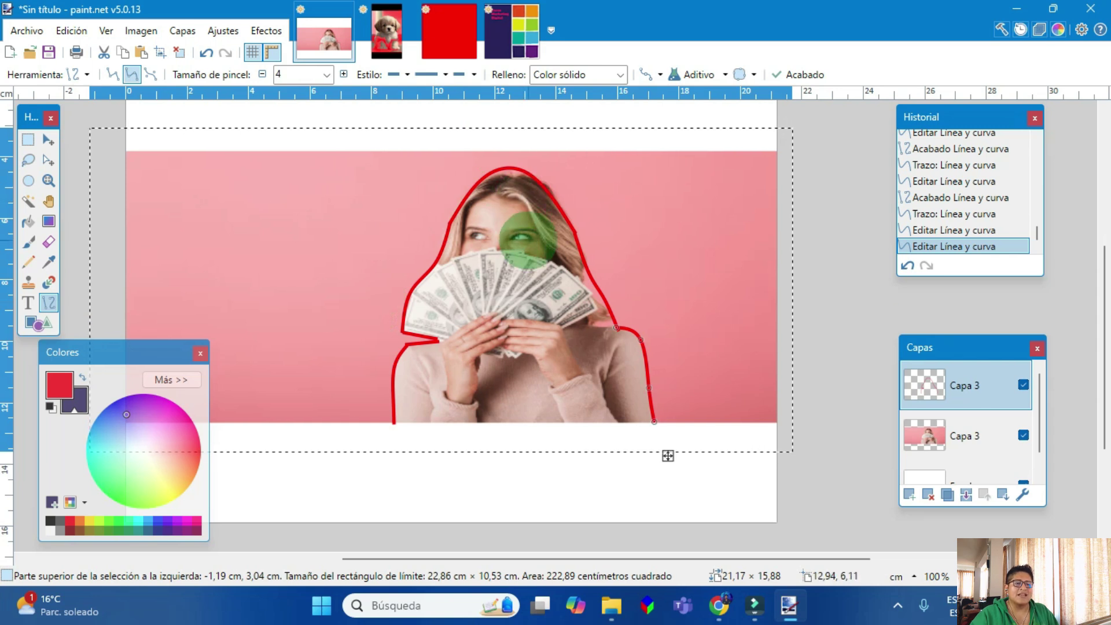
click(511, 31)
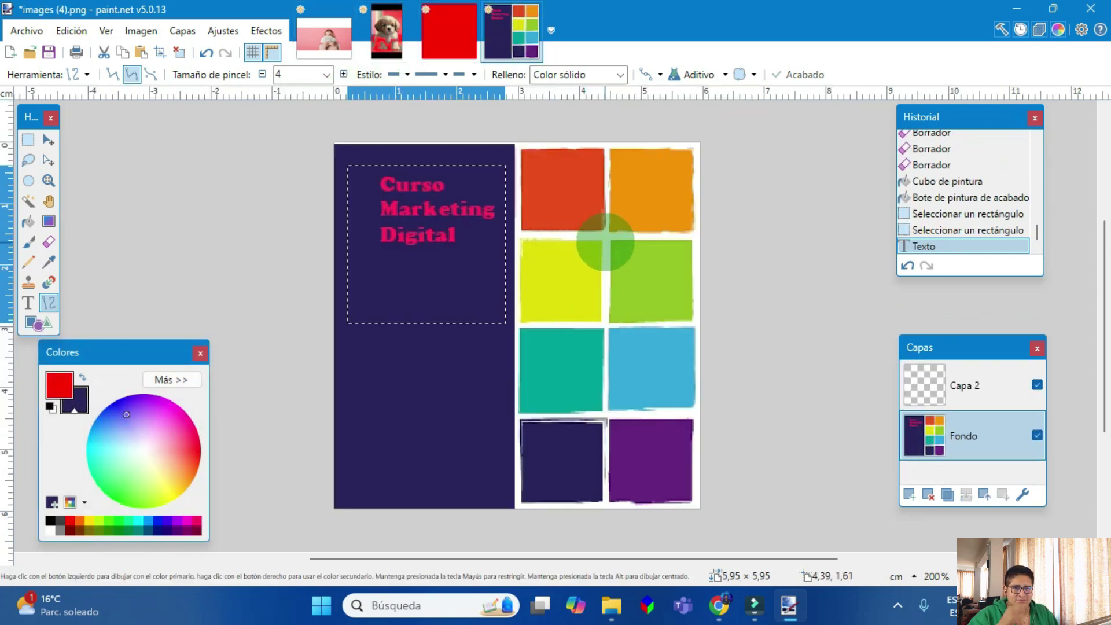
click(385, 33)
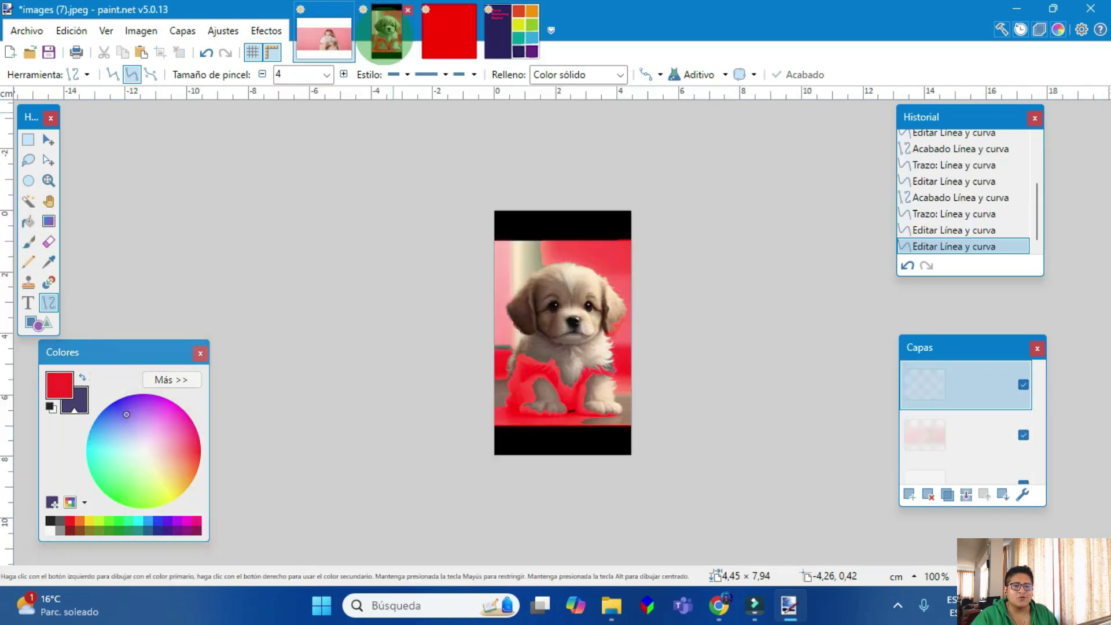
click(324, 34)
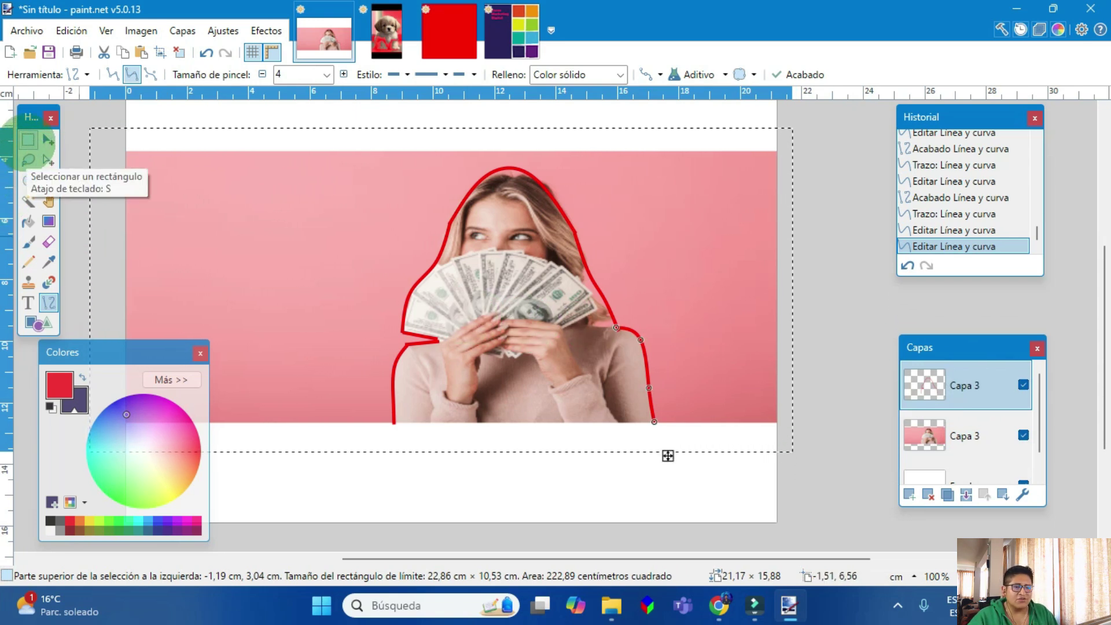
Step: Select a rectangular area of about 12.17 × 9.95 cm around the woman and her red outline
click(28, 140)
drag(324, 156, 697, 462)
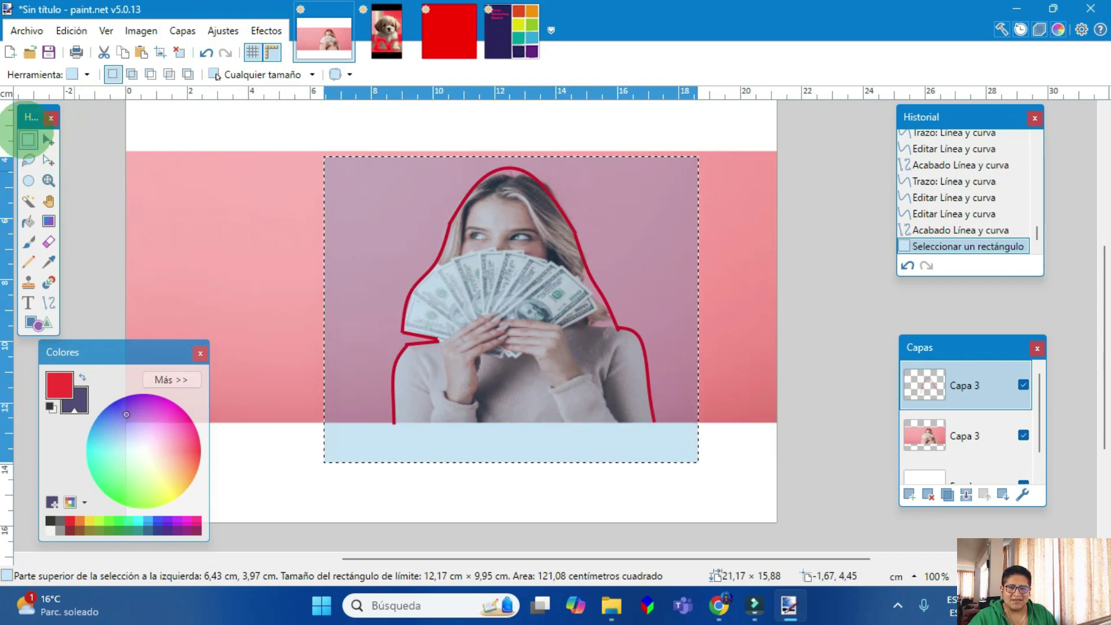
Step: Try moving the selected red outline away from the woman on the outline layer, and undo the move
click(48, 139)
drag(724, 481, 519, 432)
drag(353, 313, 316, 283)
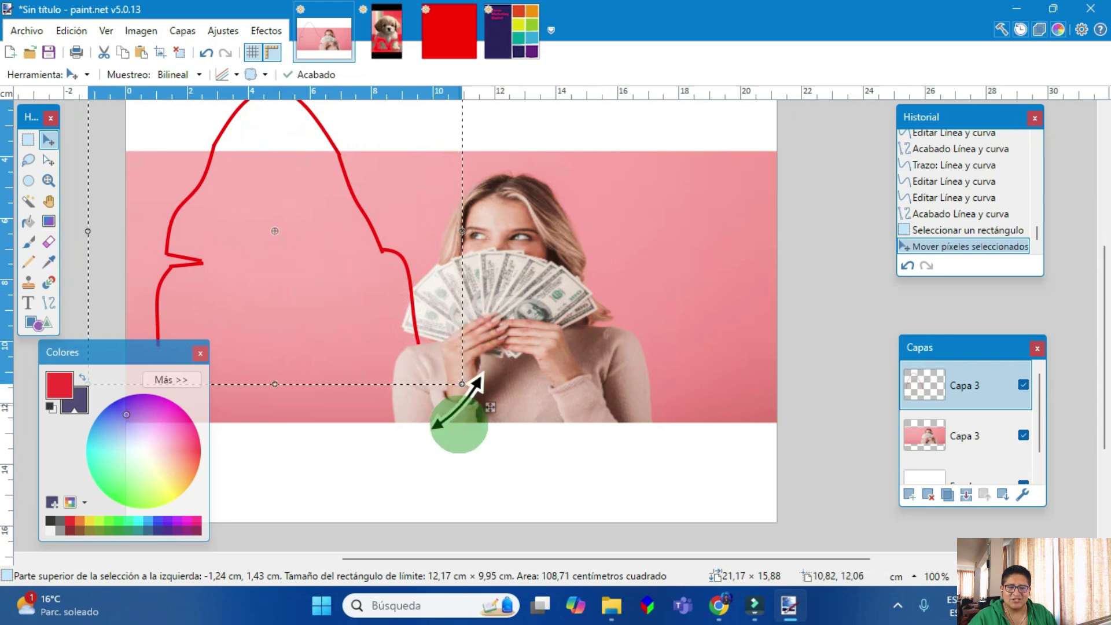
key(ctrl+z)
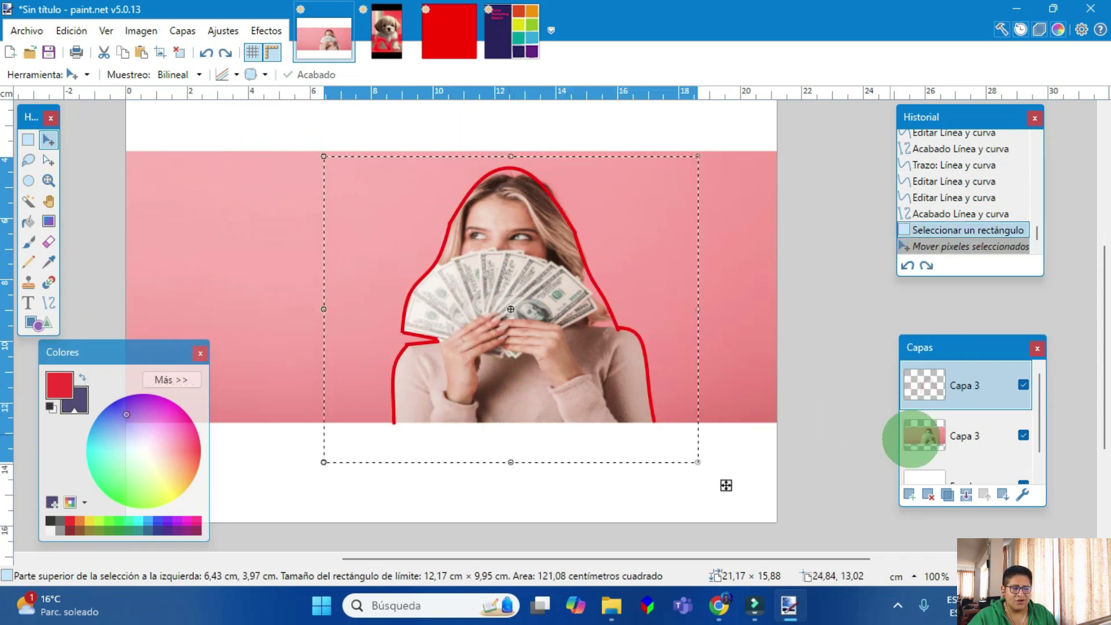
Step: Try moving the selected part of the photo on the photo layer, and undo the move
click(977, 434)
drag(504, 286, 315, 258)
drag(531, 455, 724, 483)
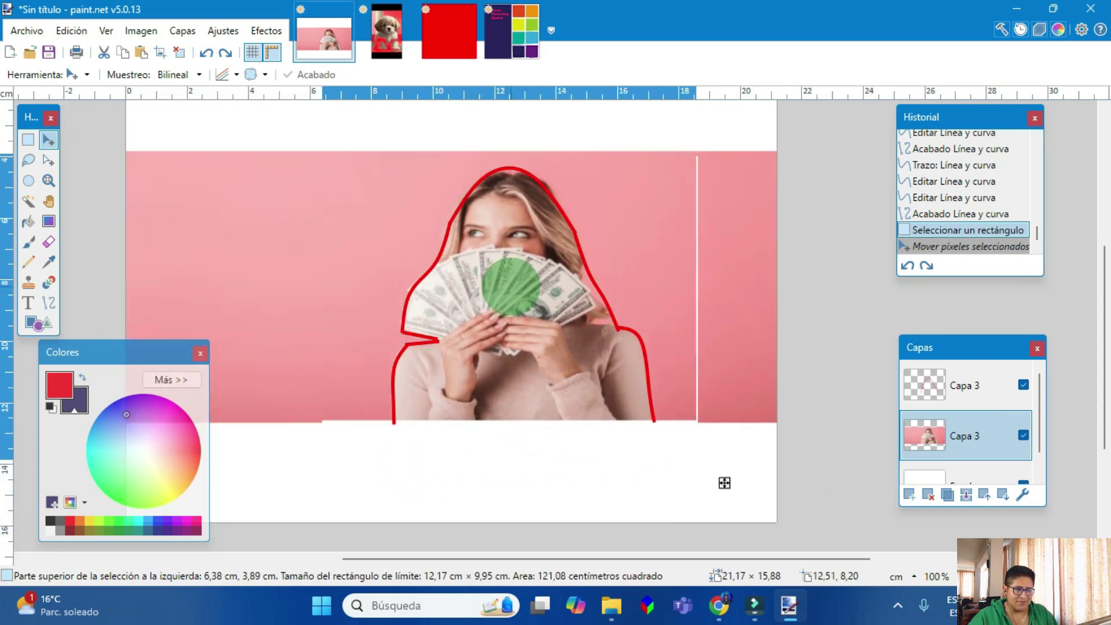
key(ctrl+y)
key(ctrl+z)
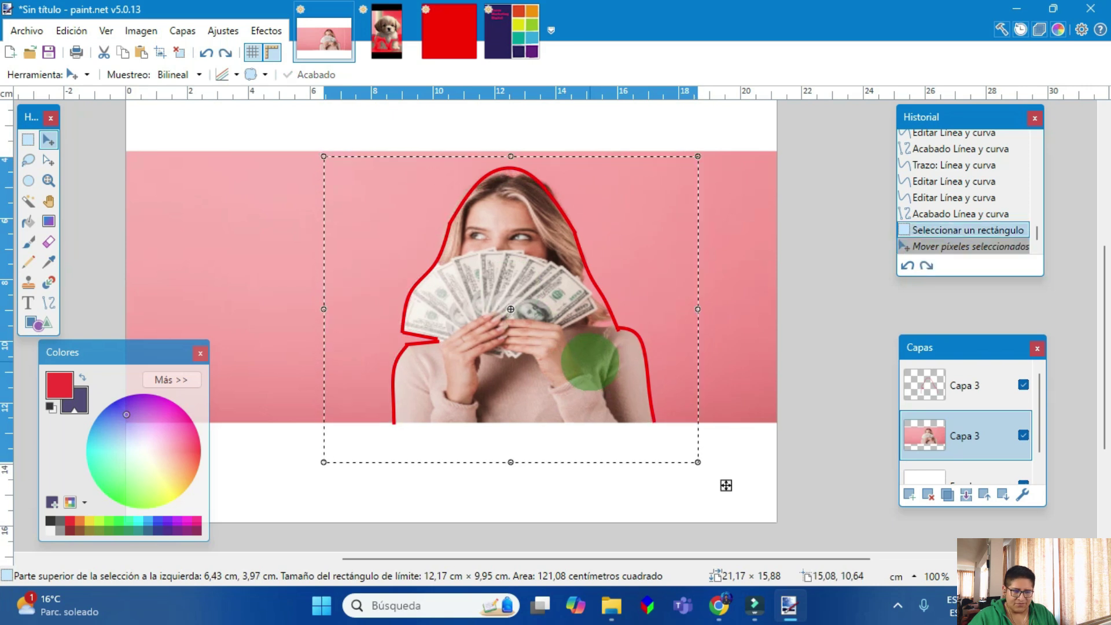
Step: Move only the selection frame around the woman slightly, first on the photo layer and again on the outline layer
click(48, 160)
mouse_move(531, 279)
mouse_down()
mouse_move(394, 271)
mouse_move(515, 263)
mouse_move(538, 275)
mouse_up()
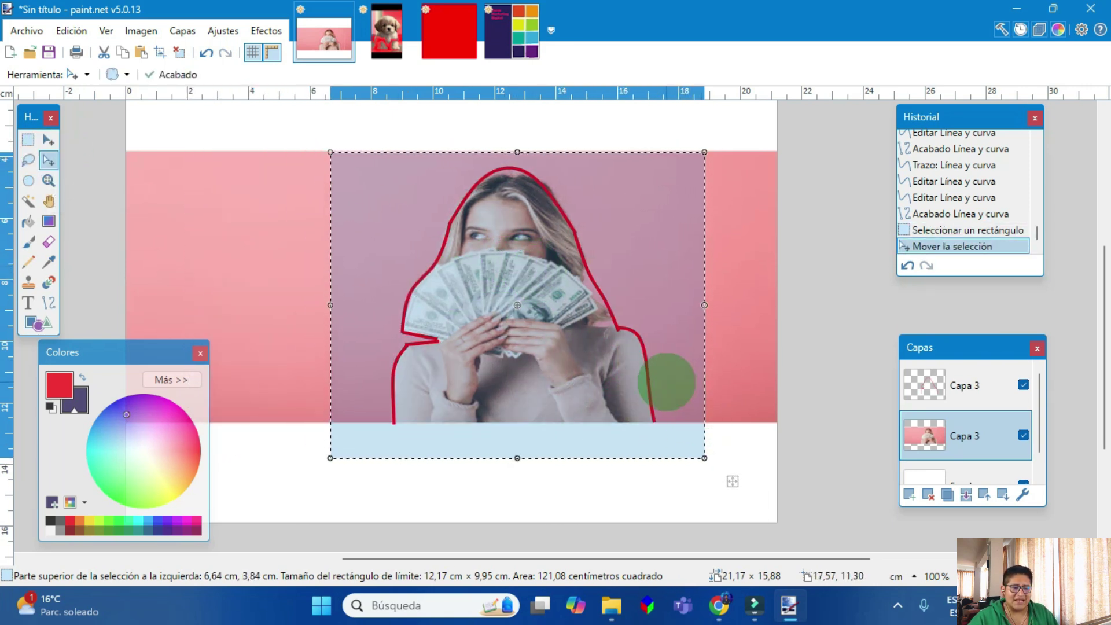
click(952, 384)
mouse_move(479, 324)
mouse_down()
mouse_move(372, 304)
mouse_move(496, 332)
mouse_move(474, 316)
mouse_up()
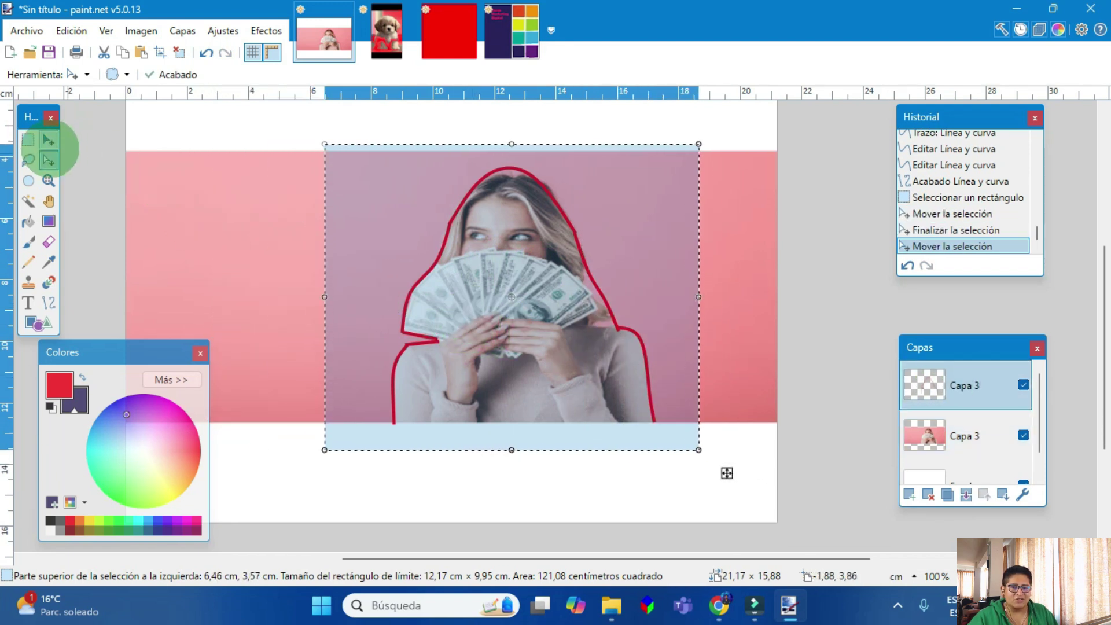
Step: Move the selected pixels of the red outline and place them back around the woman
key(m)
drag(727, 473, 658, 469)
drag(563, 423, 712, 456)
click(729, 474)
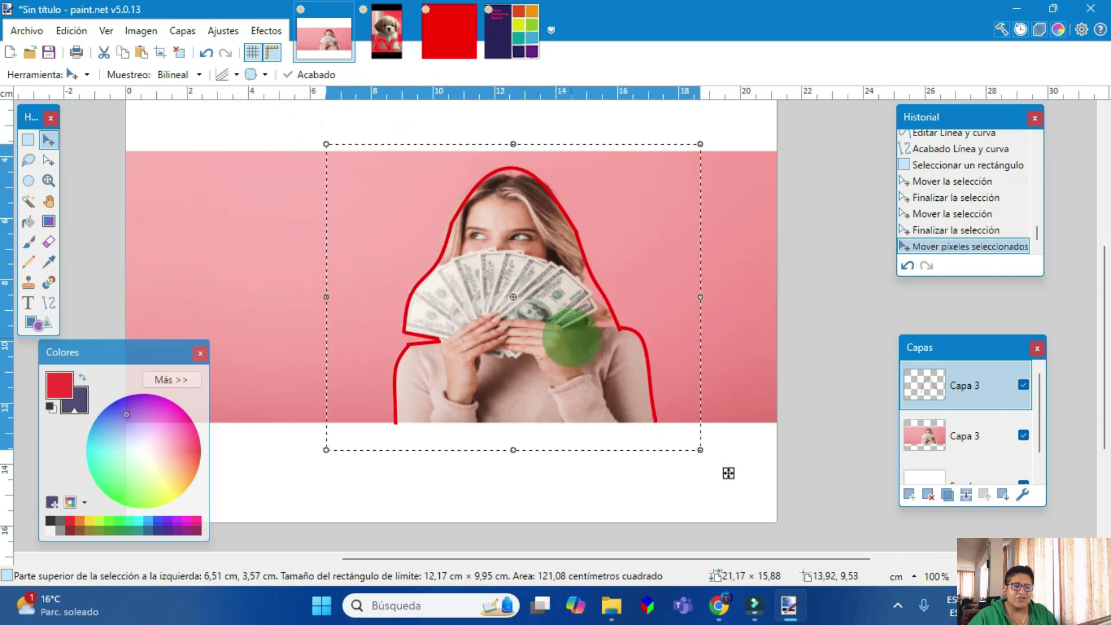
Step: On the outline layer, close the red outline with a straight line along the photo's lower edge between both arms
click(973, 438)
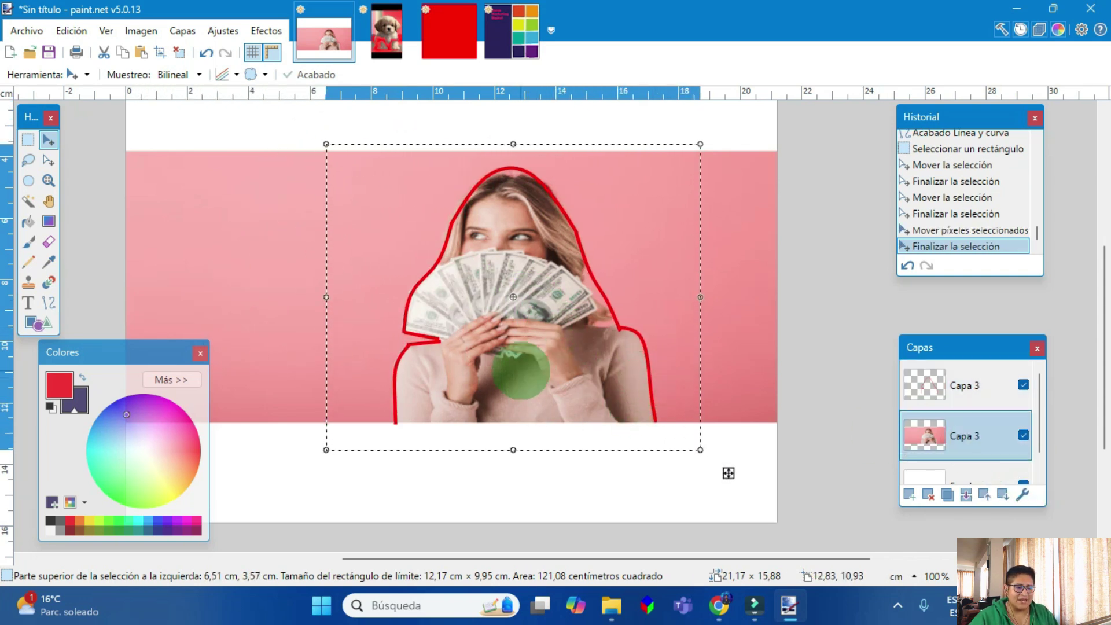
click(962, 386)
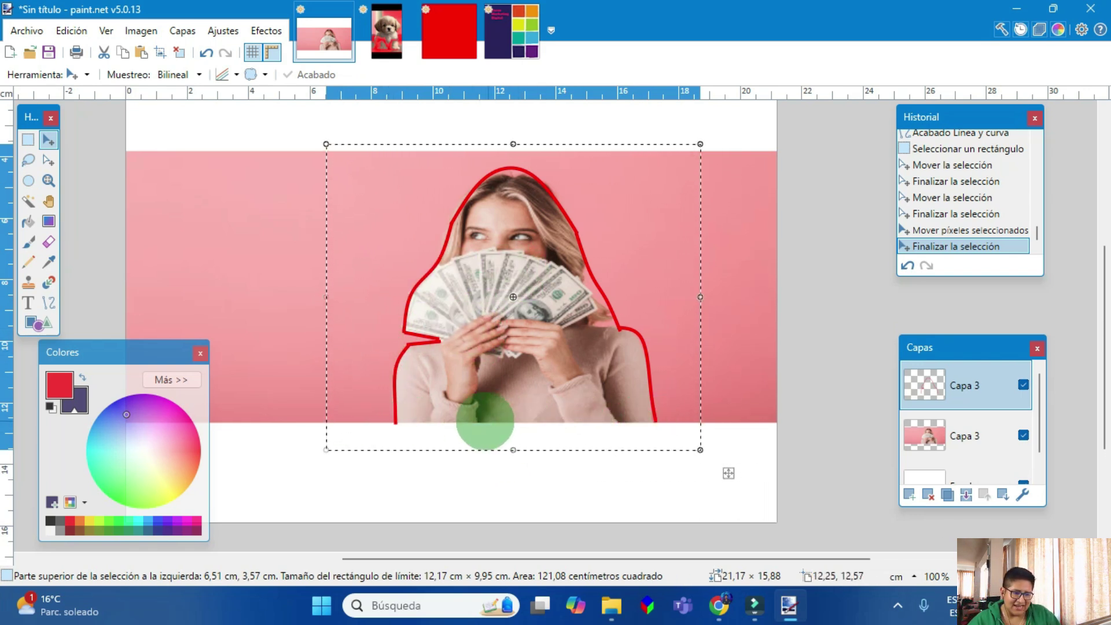
click(49, 302)
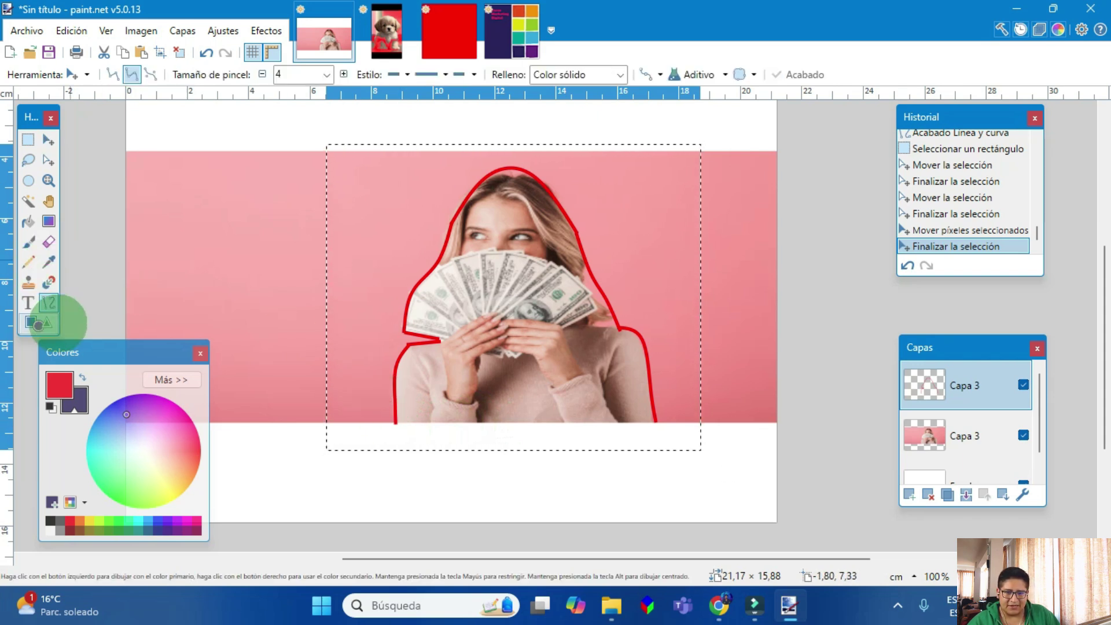
drag(395, 423, 655, 421)
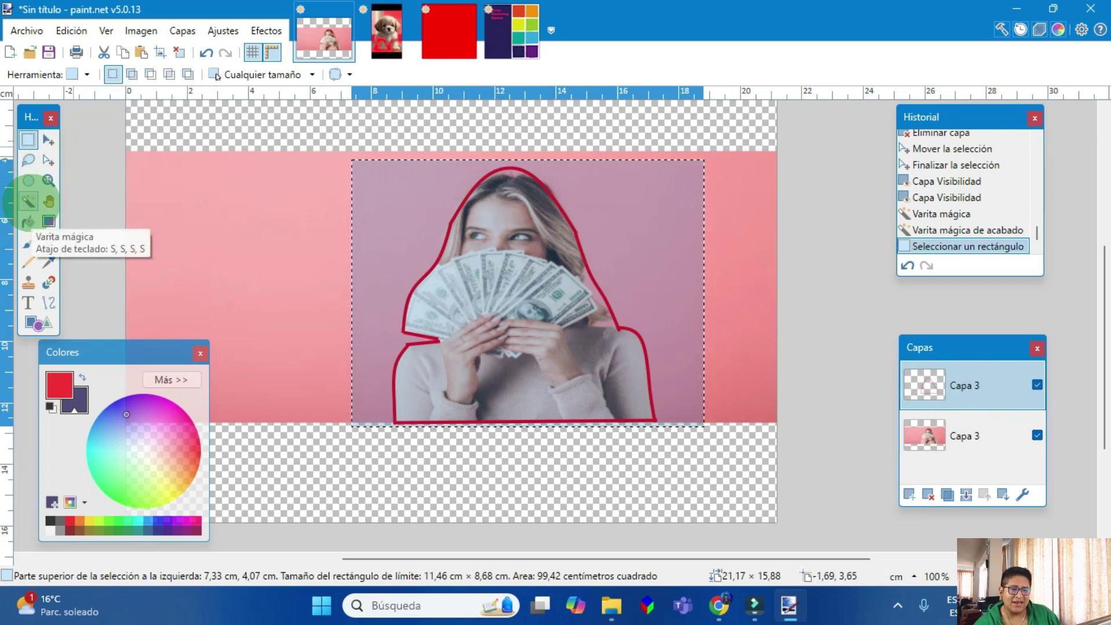
Step: Select the area inside the closed red outline with the Magic Wand
click(28, 201)
click(504, 269)
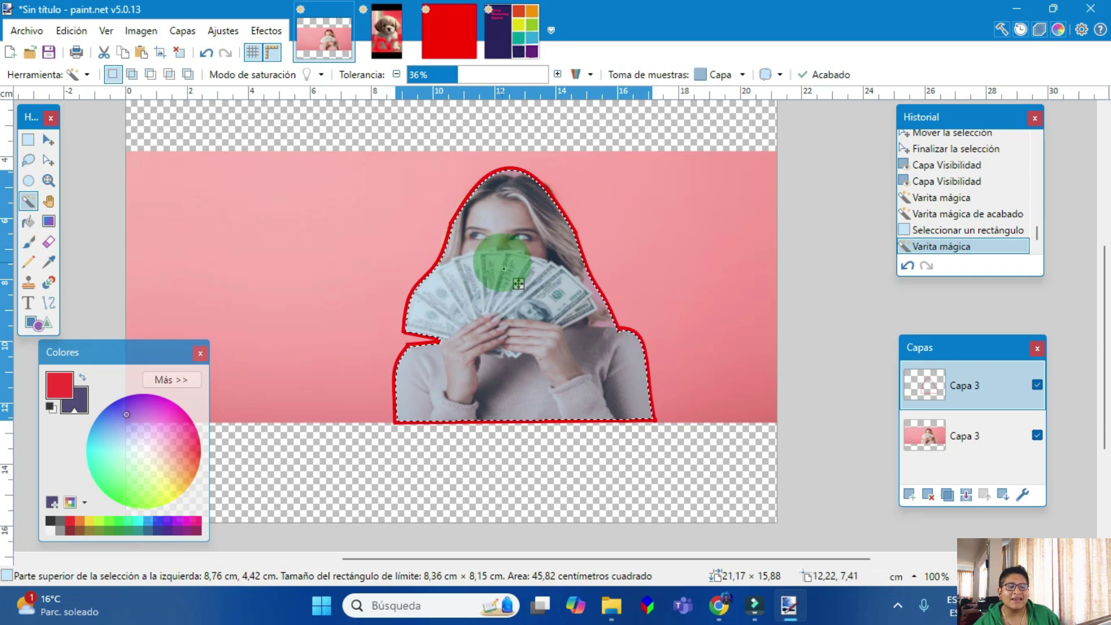
Step: Try moving the selected pixels and the selection frame on the outline layer, and undo each move
drag(677, 446, 703, 397)
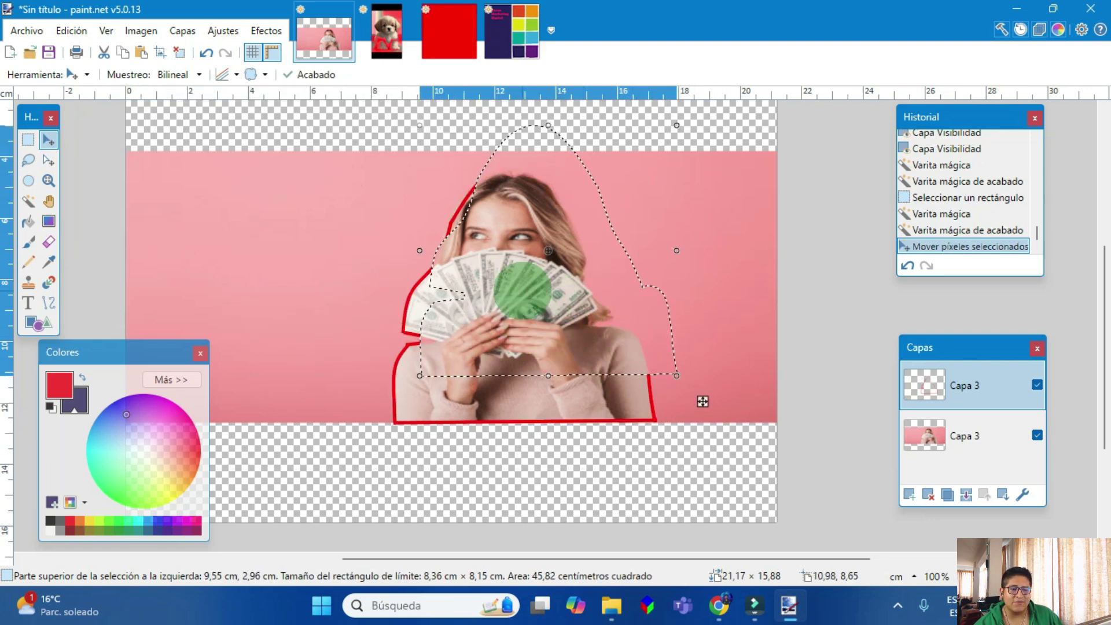
key(ctrl+z)
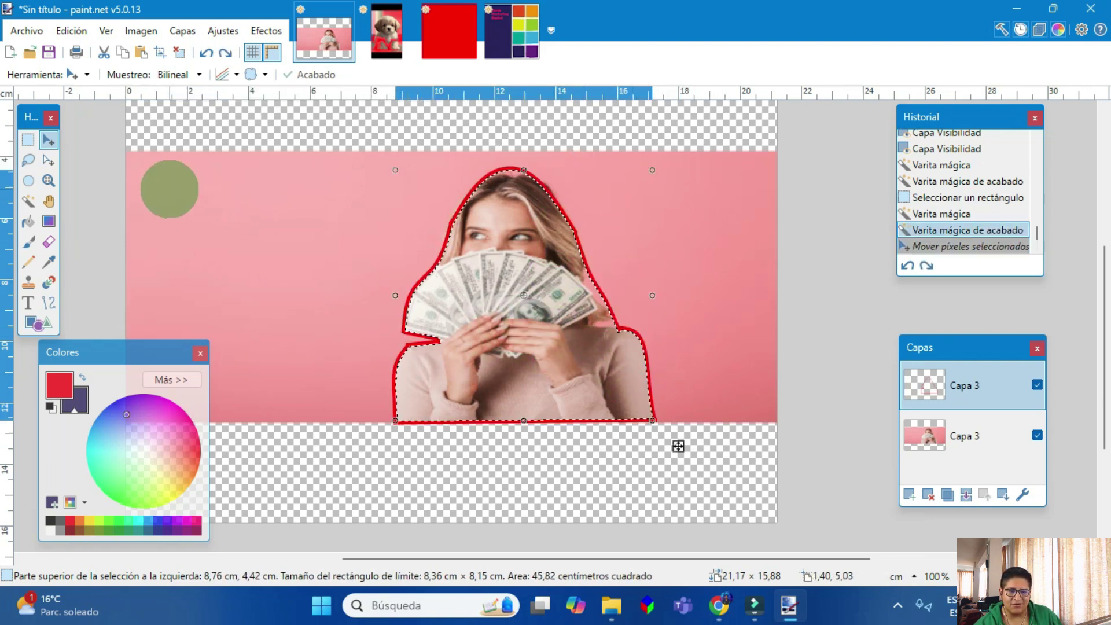
click(48, 160)
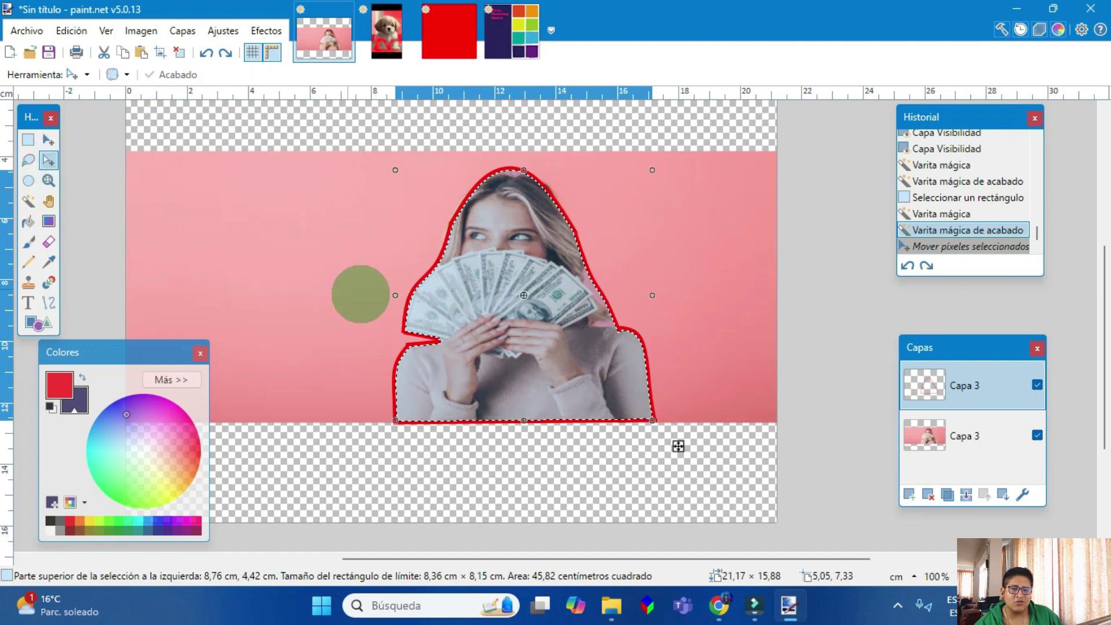
drag(389, 320, 312, 313)
key(ctrl+z)
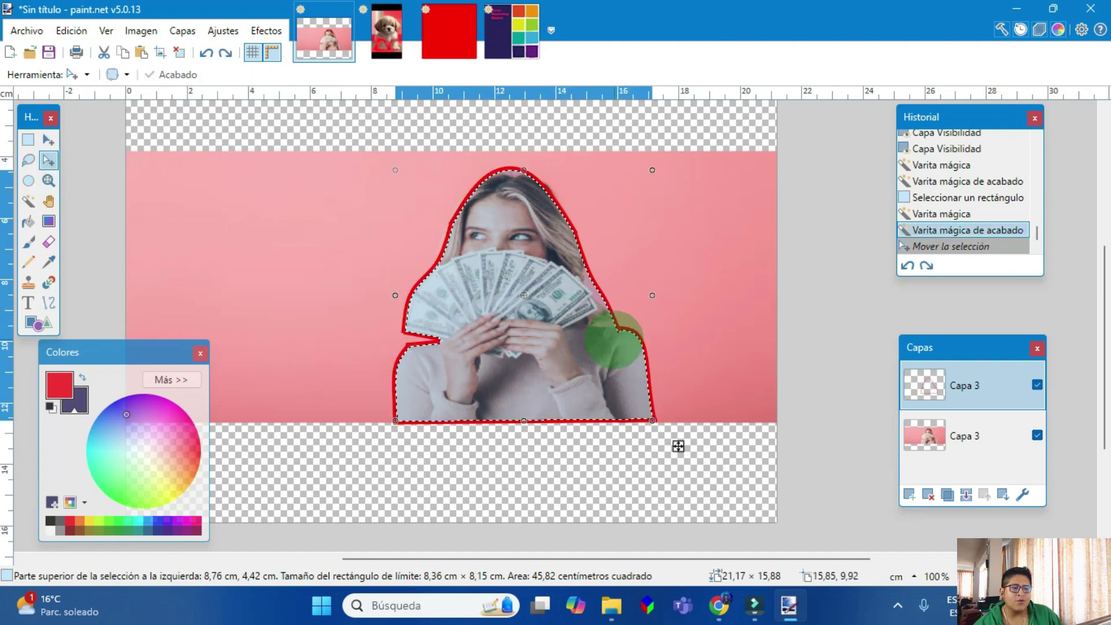
Step: On the photo layer, move the selected cutout of the woman about 1.3 cm left and 0.4 cm up
click(938, 434)
mouse_move(675, 446)
mouse_down()
mouse_move(438, 434)
mouse_move(677, 446)
mouse_up()
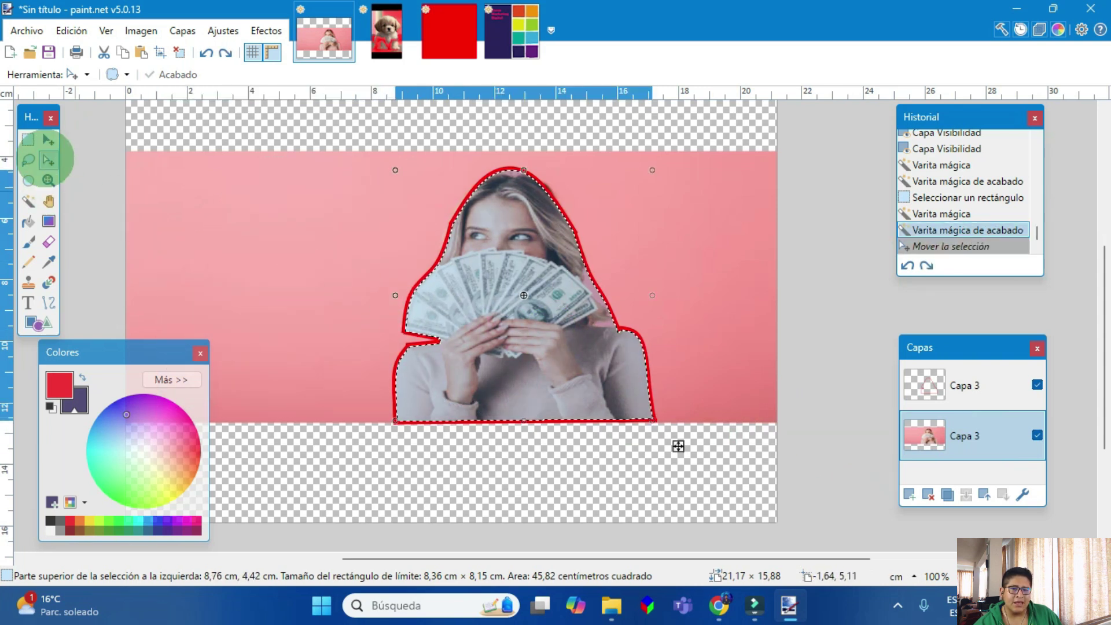
click(48, 140)
drag(675, 447, 638, 435)
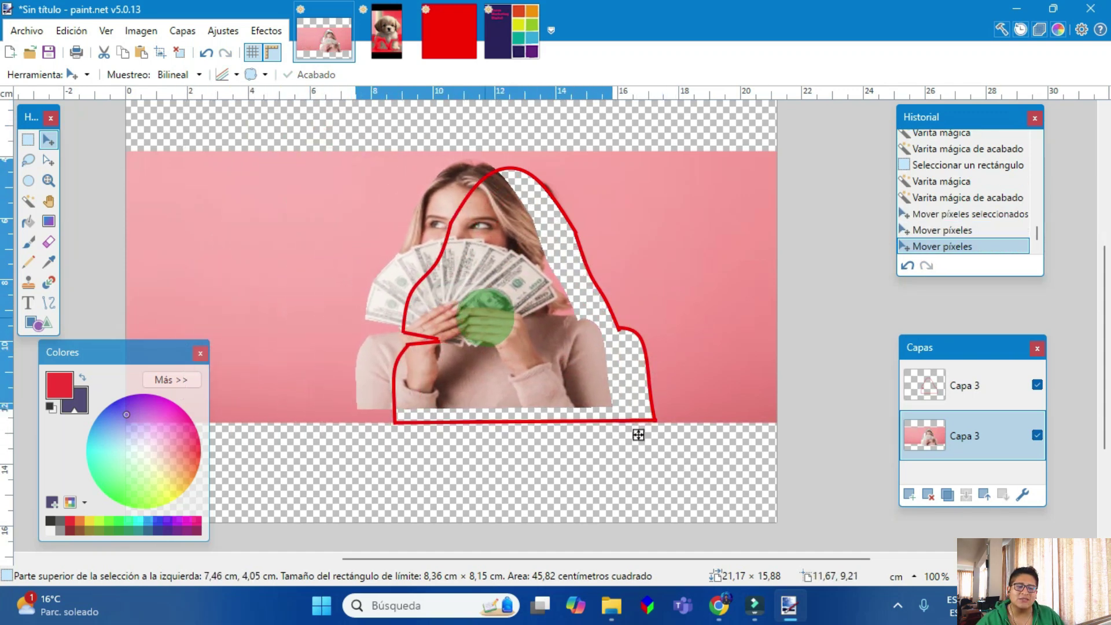
Step: Undo the three moves of the selected cutout on the photo layer
key(ctrl+z)
key(ctrl+z)
key(ctrl+z)
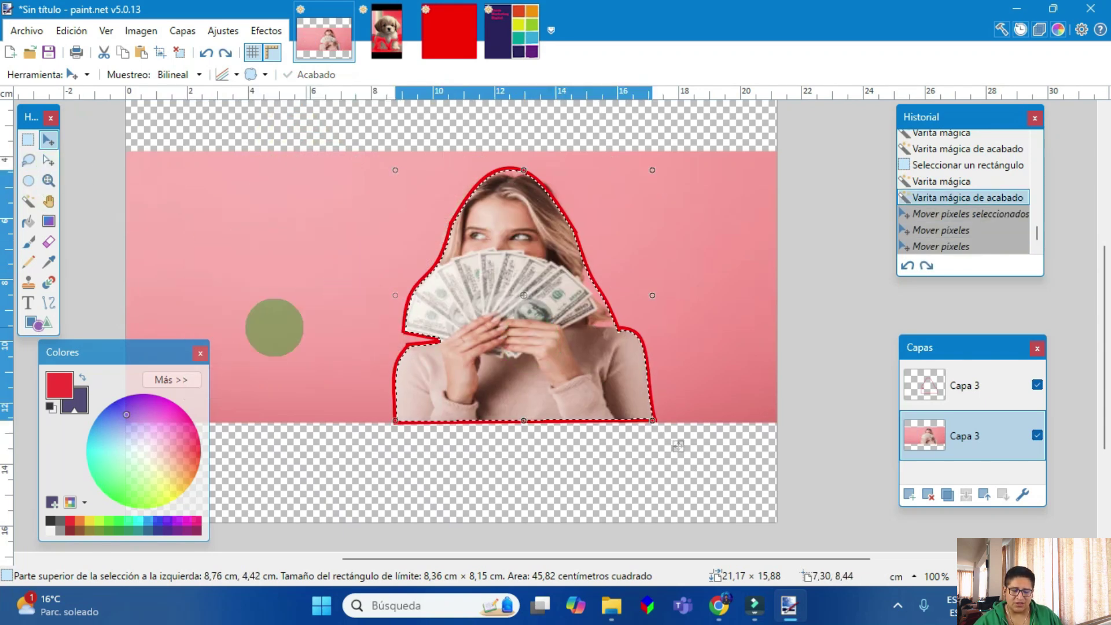
Step: Try inverting the selection and erasing the photo outside the outline, and undo both
key(ctrl+i)
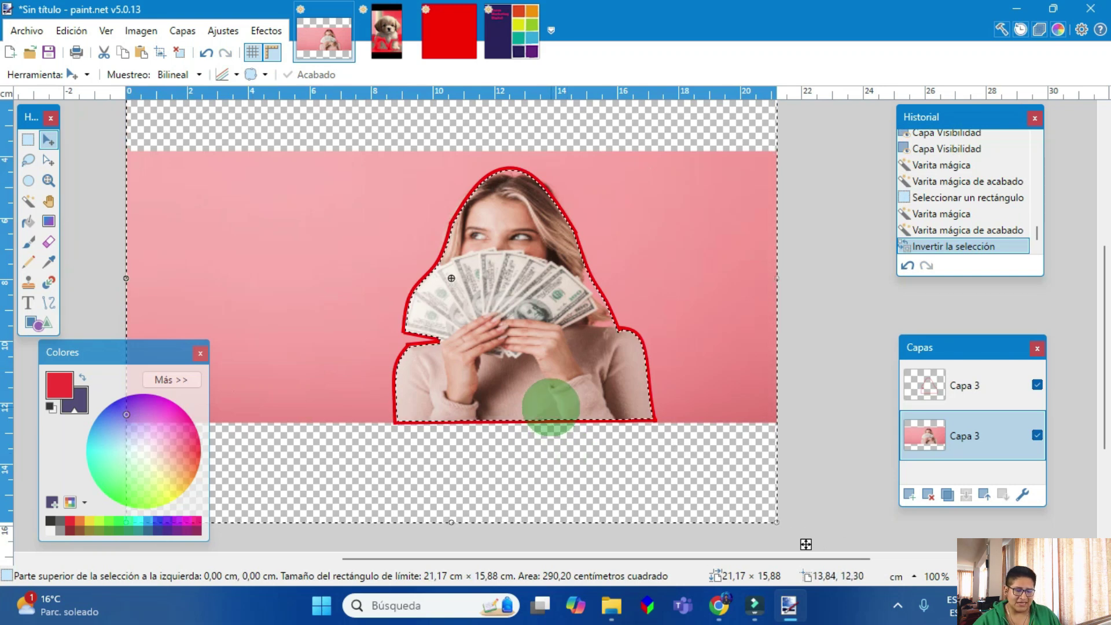
key(Delete)
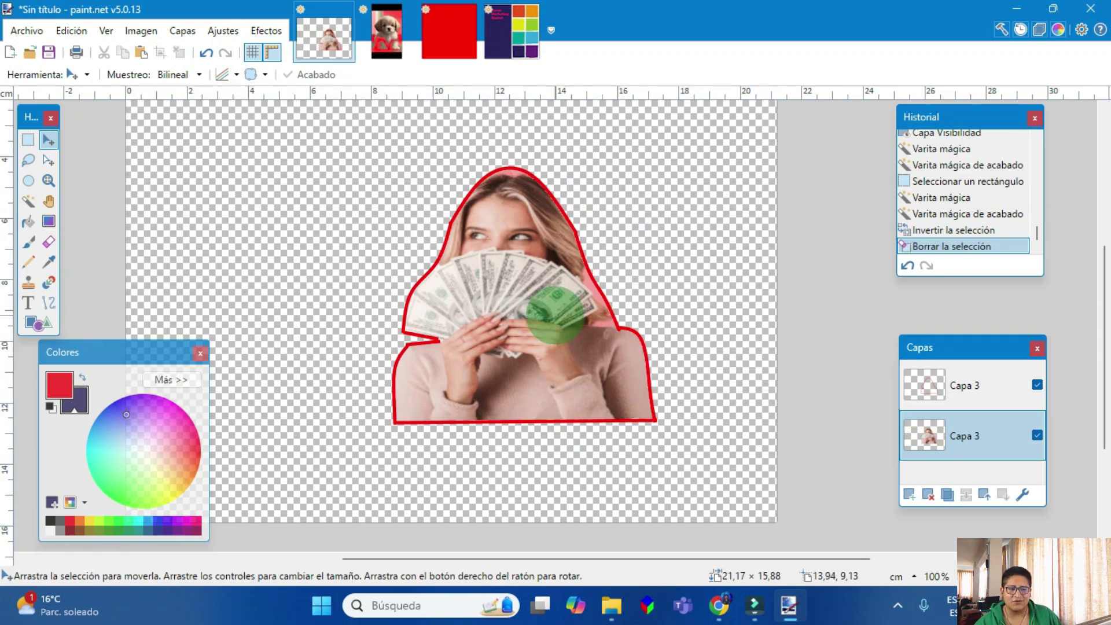
key(ctrl+z)
key(ctrl+z)
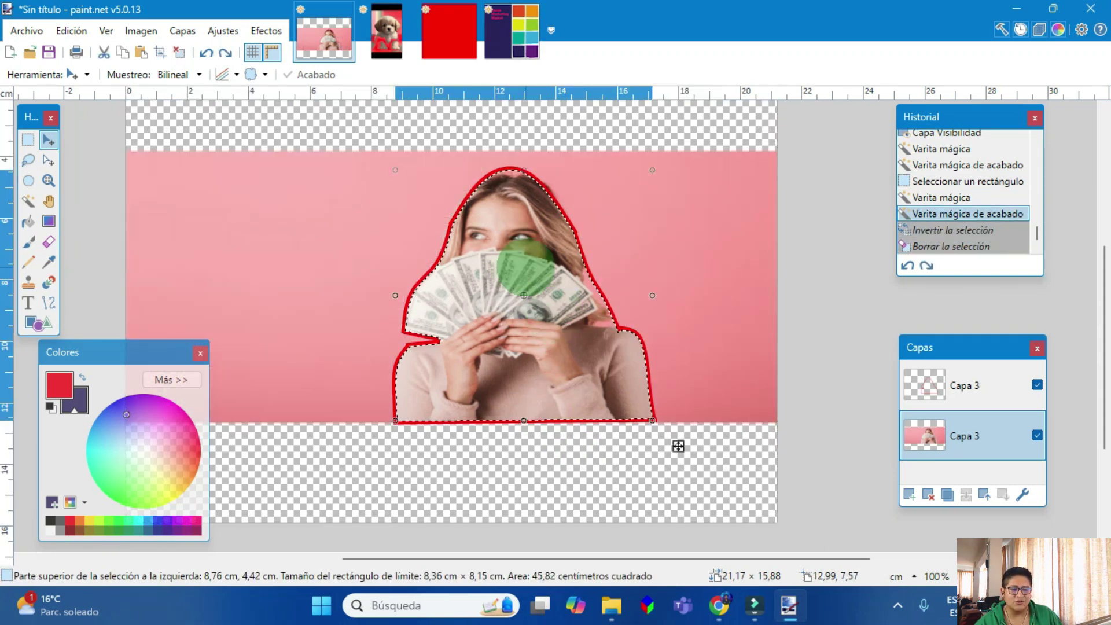
Step: Invert the selection inside the outline and erase everything around the woman on the photo layer
click(28, 200)
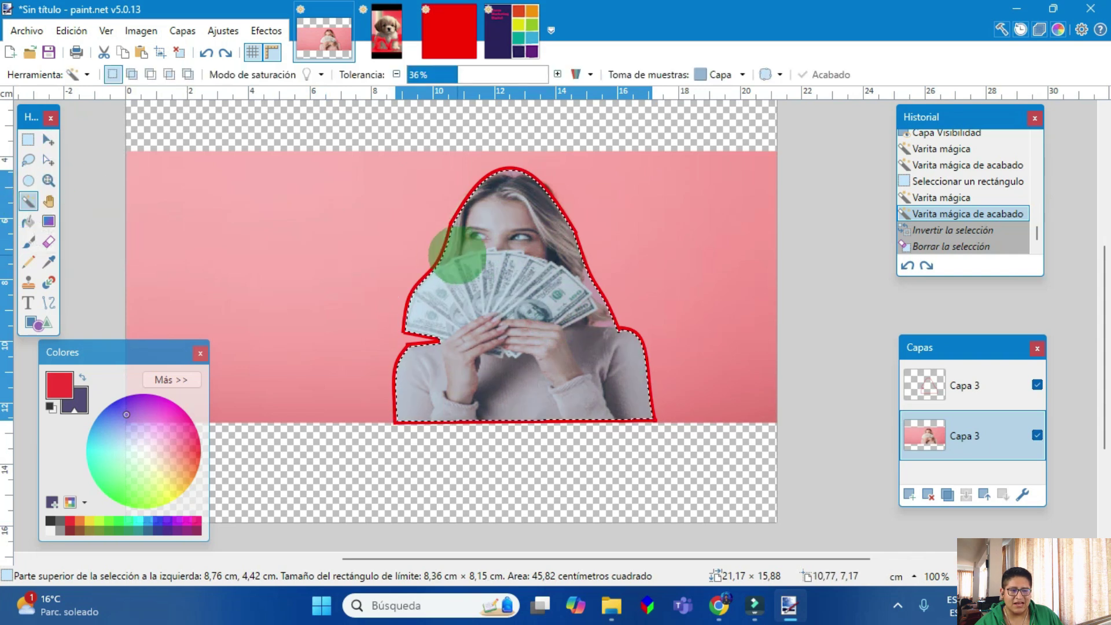
click(491, 263)
key(ctrl+z)
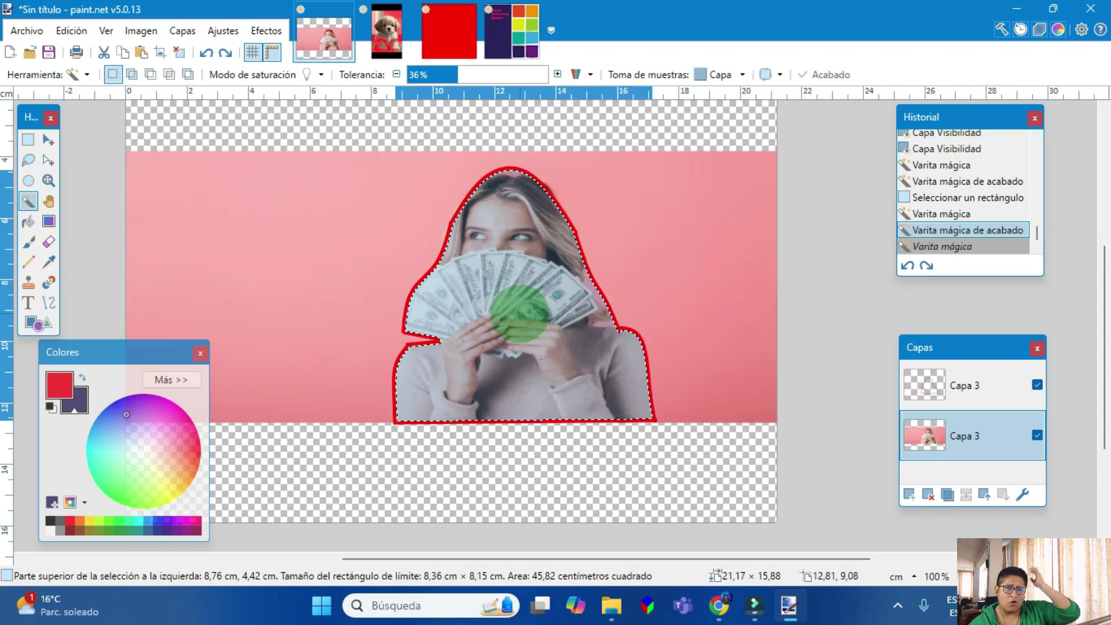
key(ctrl+i)
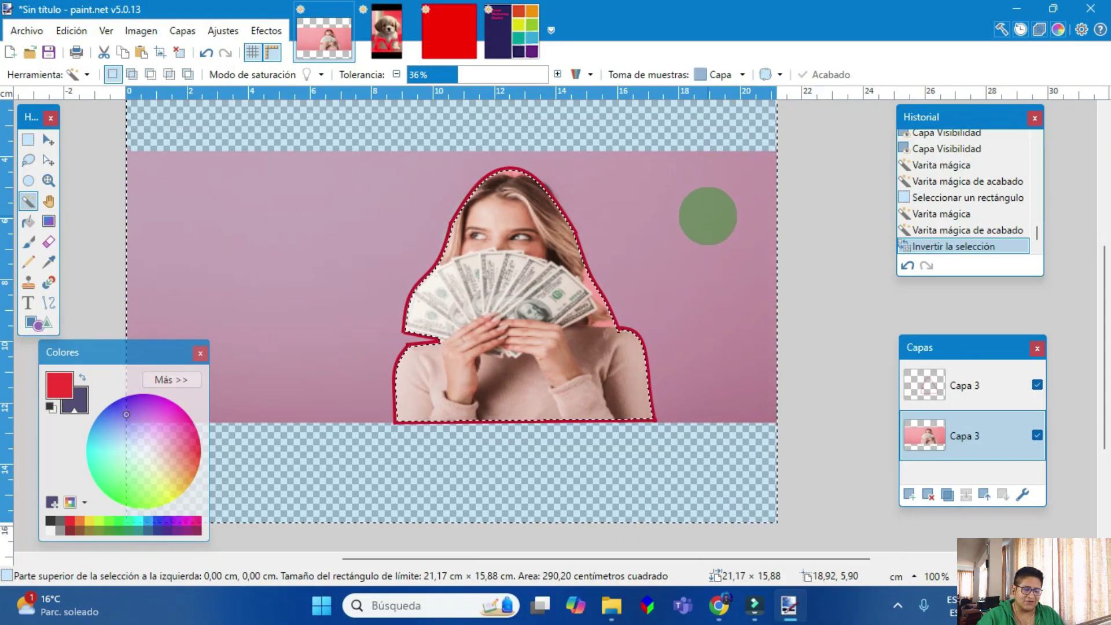
key(Delete)
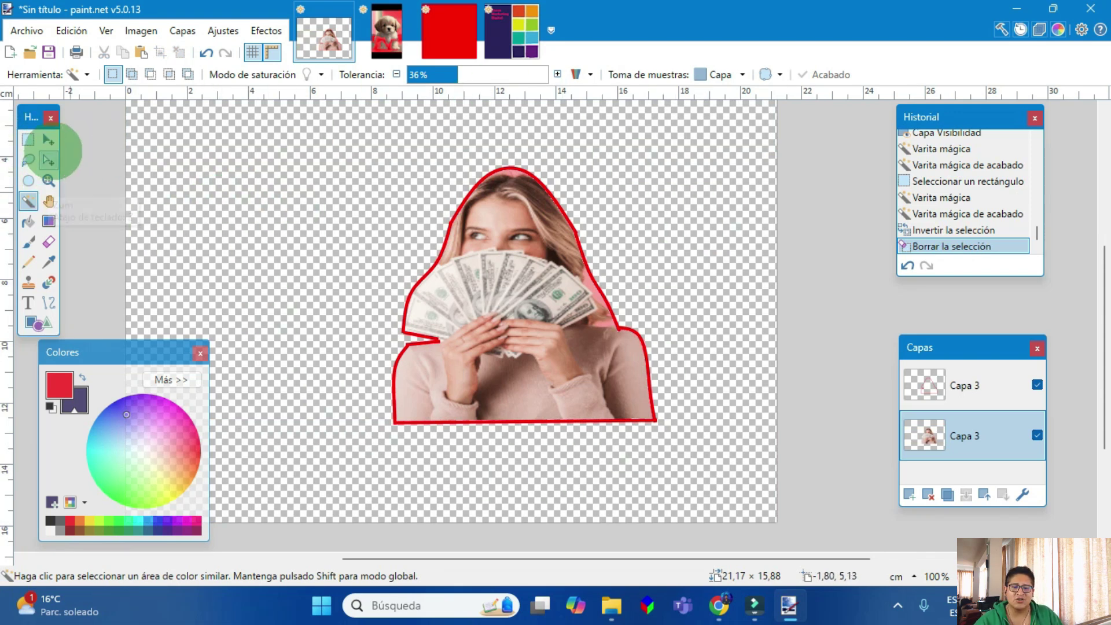
Step: Select the whole photo layer and move the cutout about 4.5 cm left and 1.9 cm up
click(49, 141)
key(ctrl+a)
drag(482, 310, 345, 254)
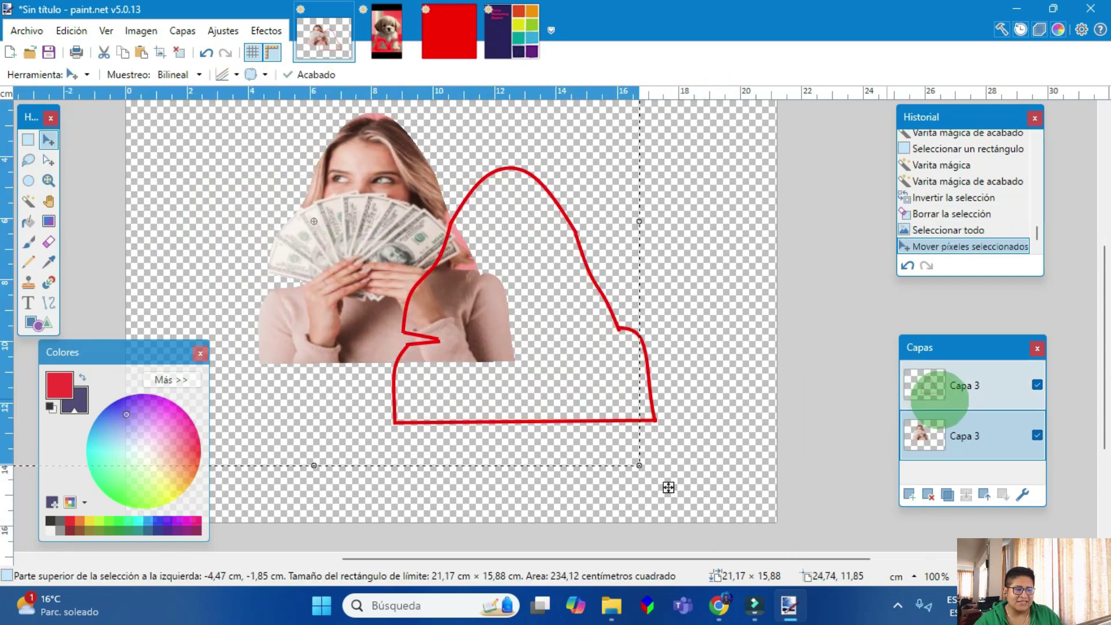
Step: Delete the red outline layer and move the cutout about 7.1 cm right and 1.5 cm down
click(937, 391)
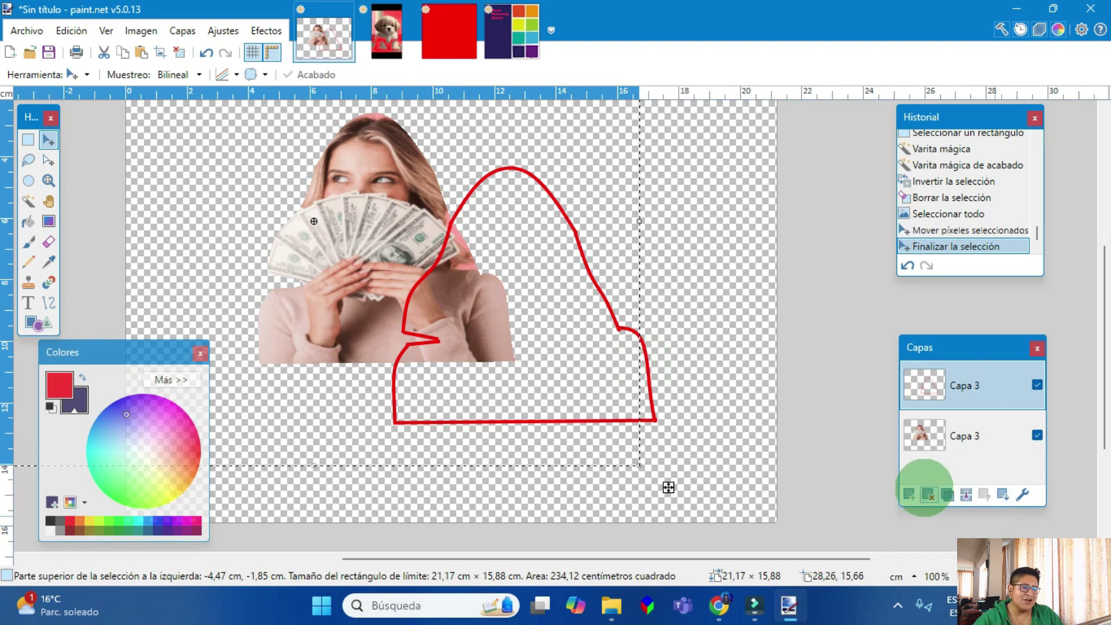
click(928, 495)
drag(416, 288, 620, 328)
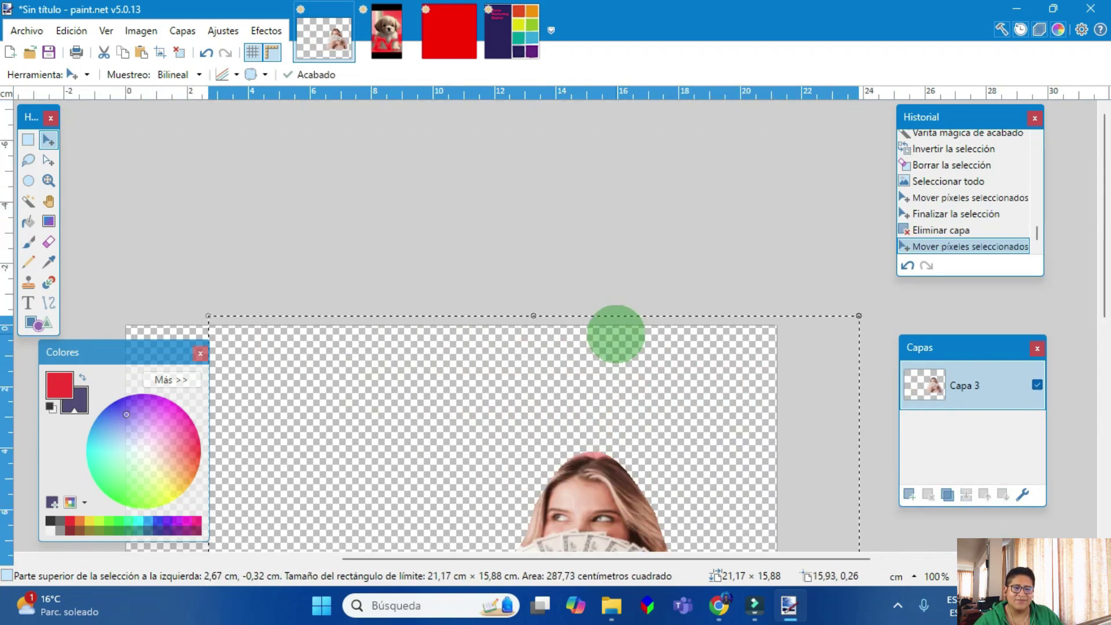
scroll(622, 339, up, 3)
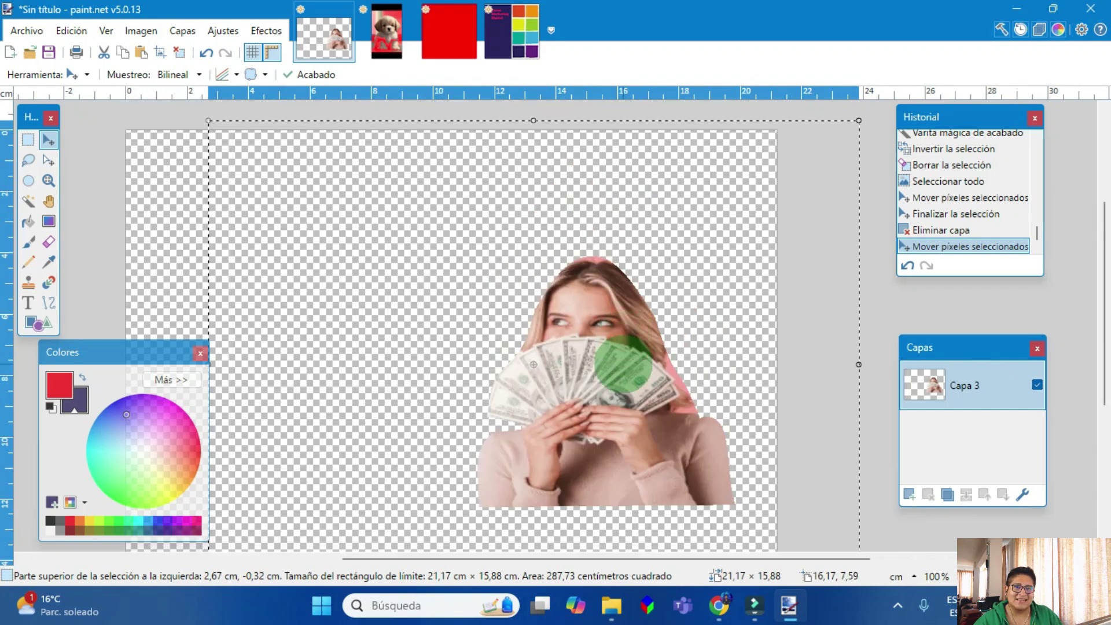
scroll(688, 416, down, 3)
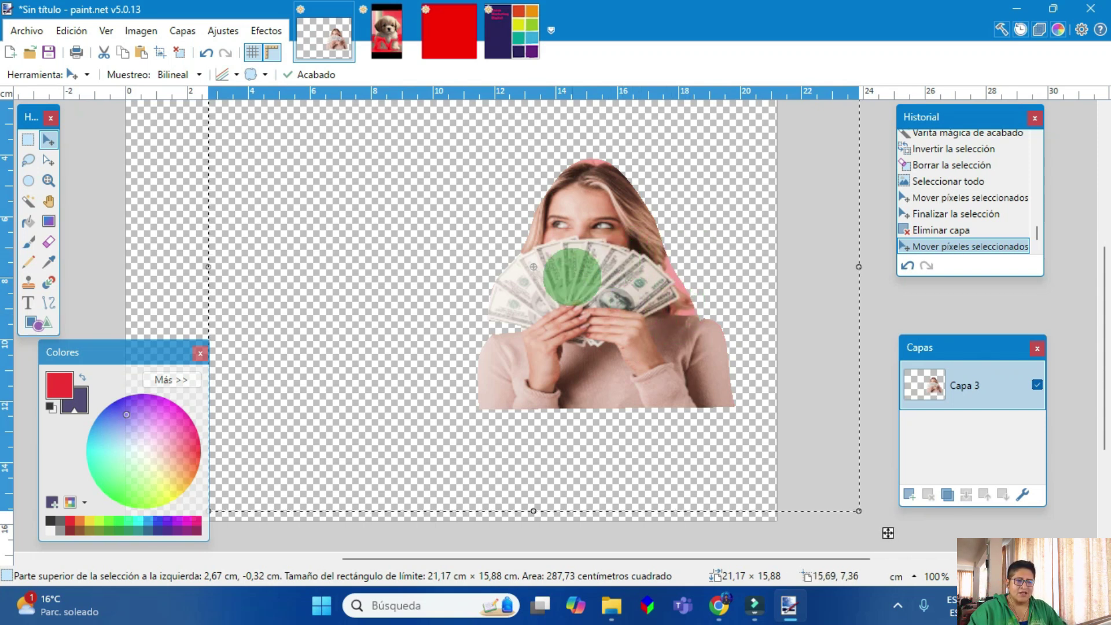
right_click(553, 250)
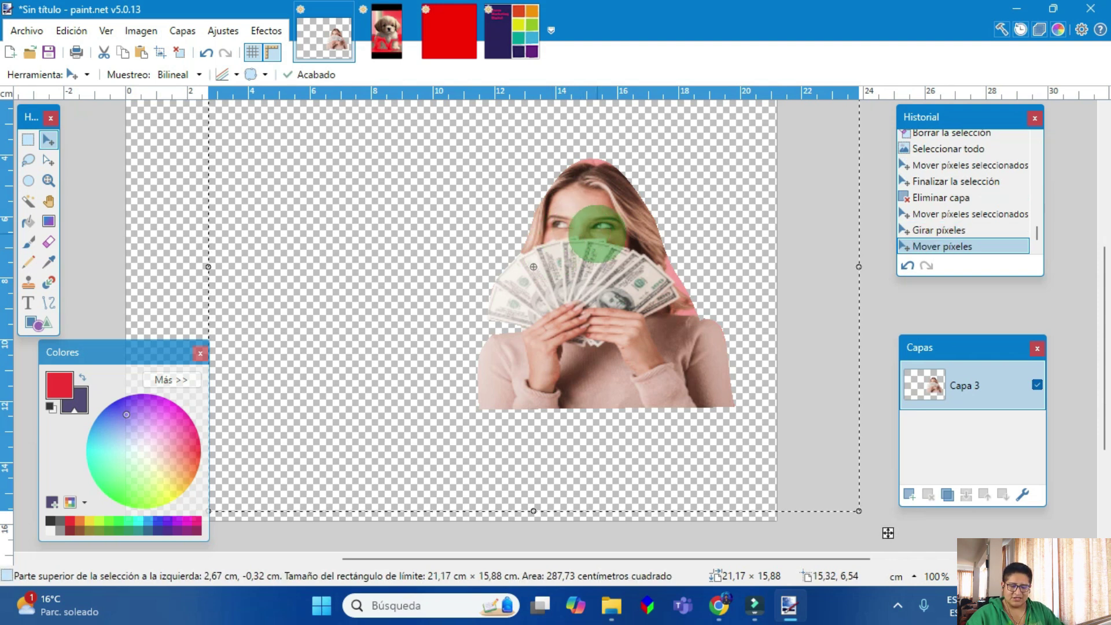
Step: Try pasting the whole cutout layer into the red image and moving it, and undo both
click(474, 57)
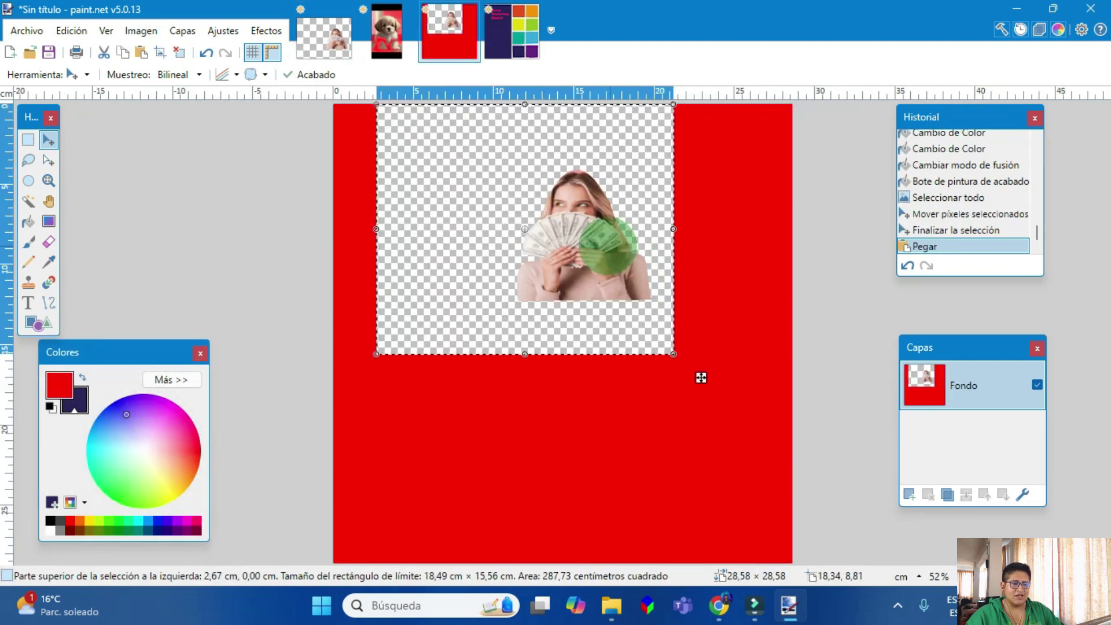
drag(702, 377, 703, 478)
key(ctrl+z)
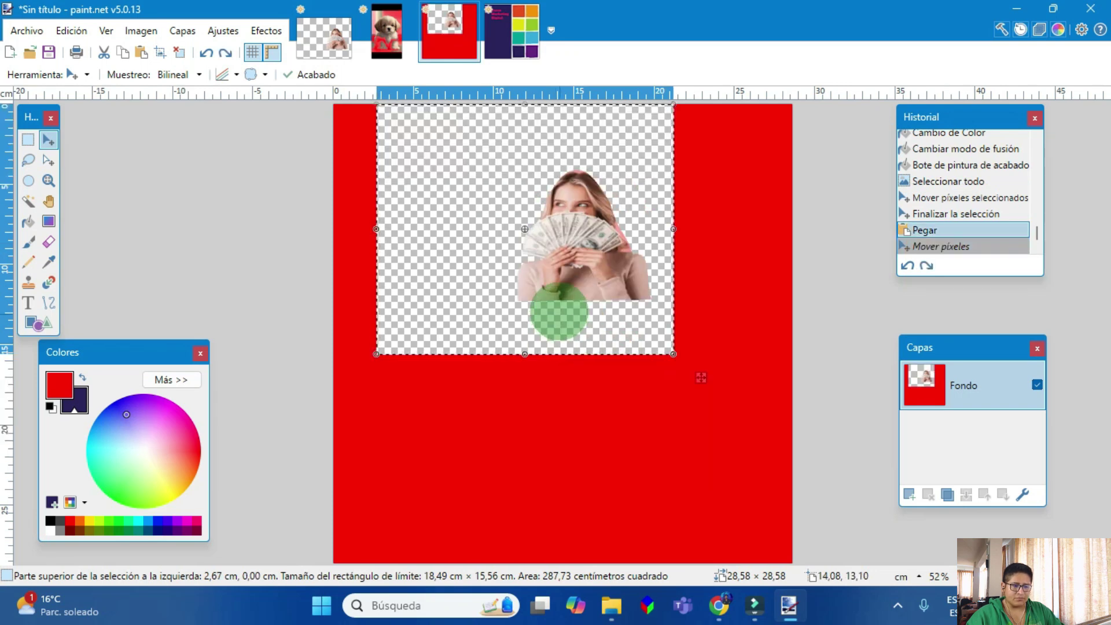
key(ctrl+z)
Step: Back in the photo image, move the woman's cutout about 2.1 cm left and 1.4 cm up
click(330, 34)
drag(887, 532, 764, 312)
drag(414, 317, 412, 322)
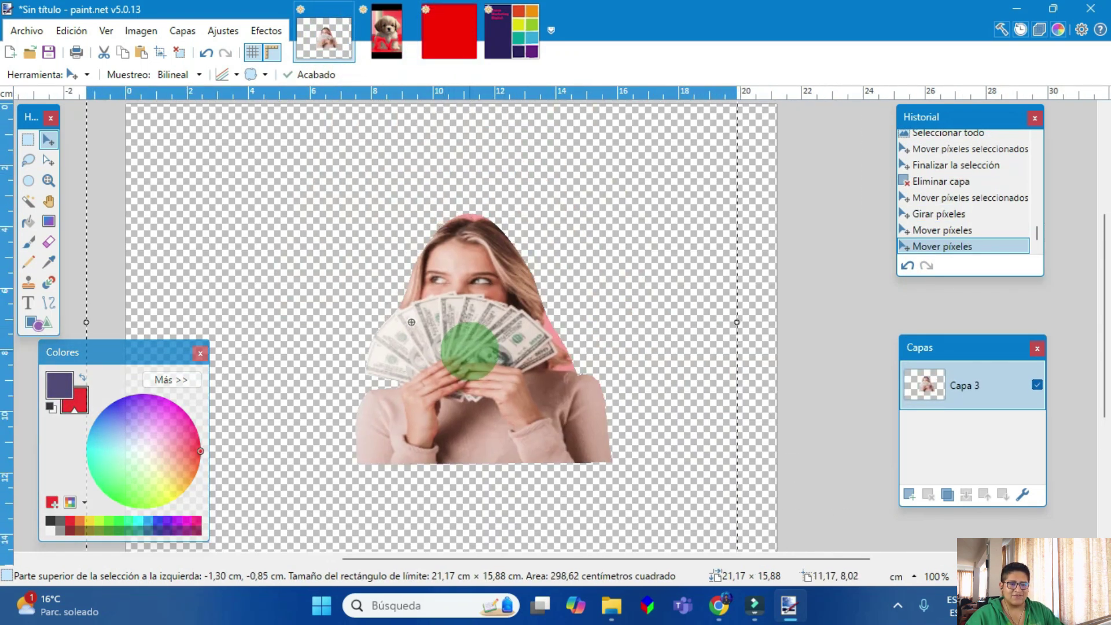
drag(470, 351, 527, 325)
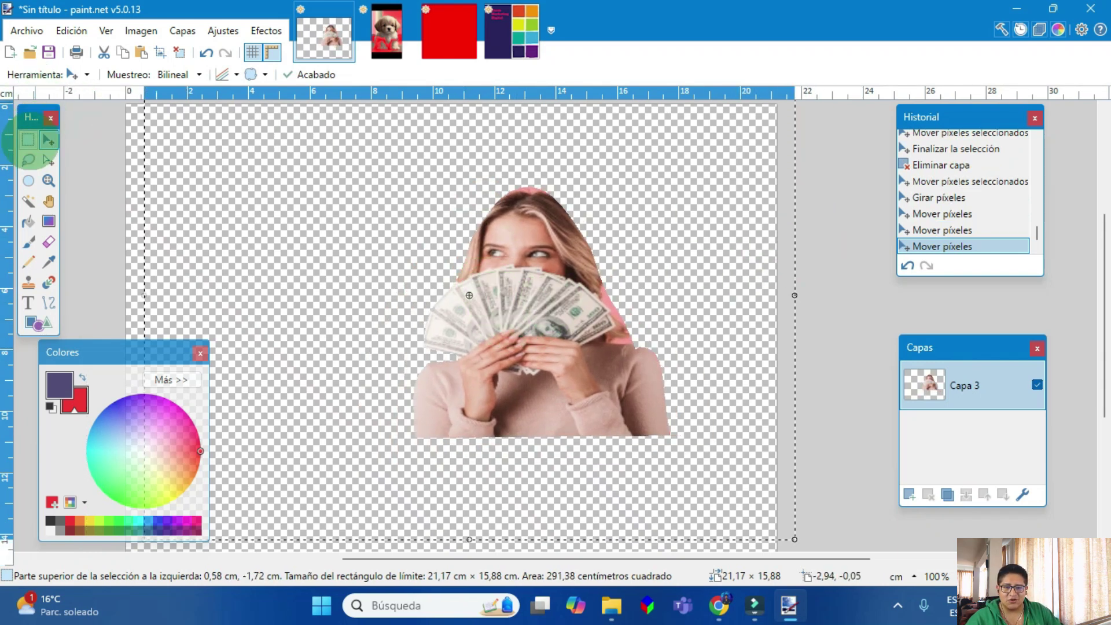
Step: Select a rectangle of about 10.1 × 10 cm around the woman's cutout
click(28, 140)
drag(379, 179, 690, 458)
mouse_move(550, 337)
mouse_down()
mouse_move(520, 333)
mouse_move(547, 346)
mouse_up()
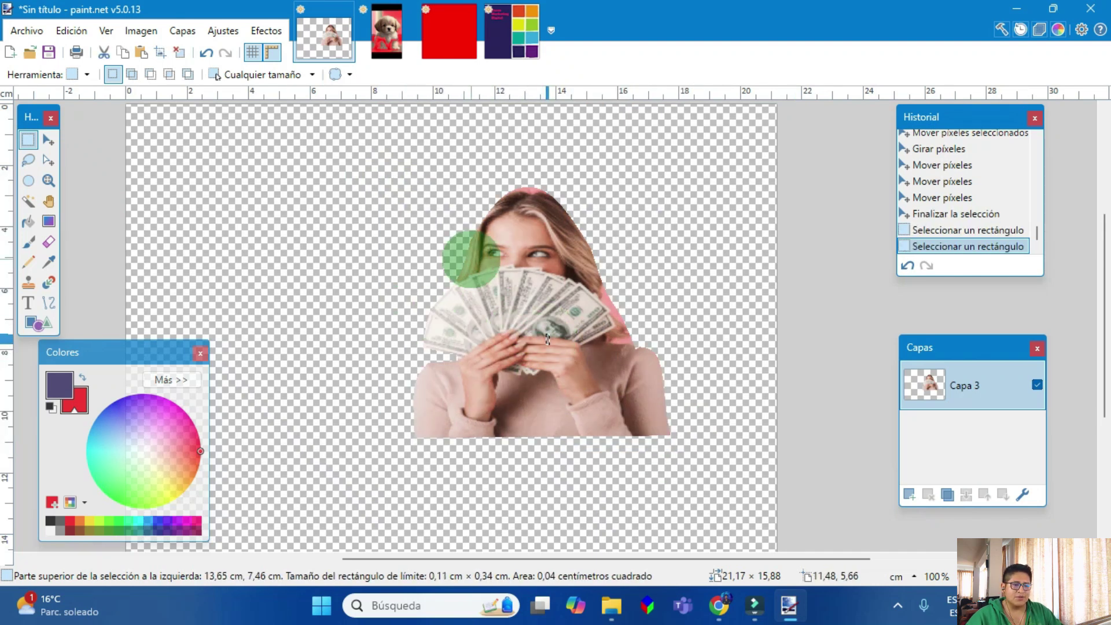
drag(409, 174, 686, 449)
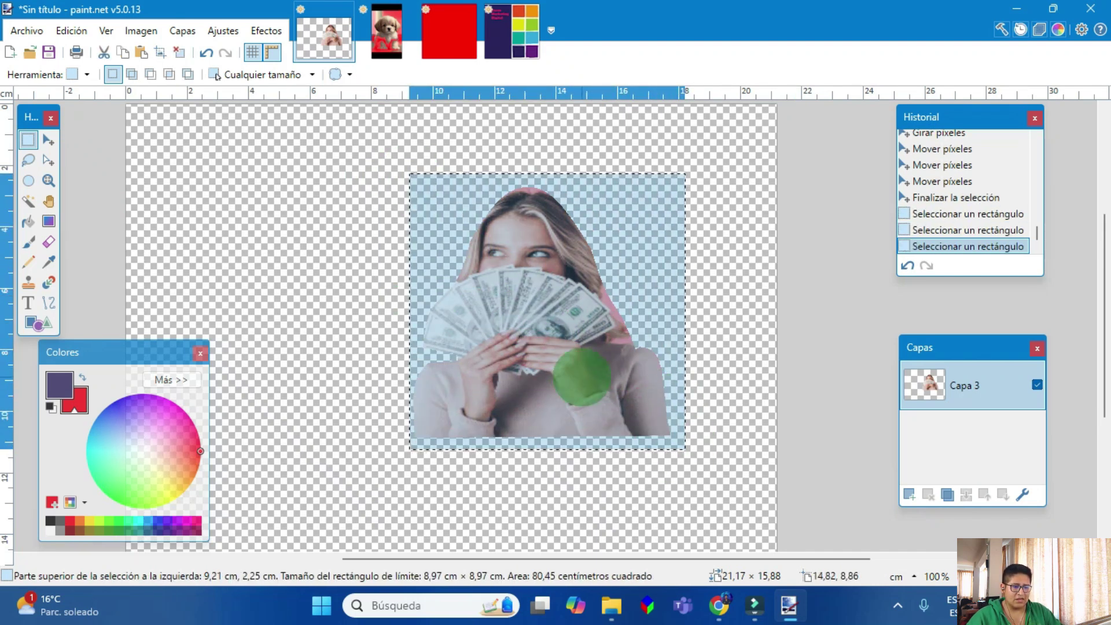
click(554, 356)
drag(380, 153, 690, 459)
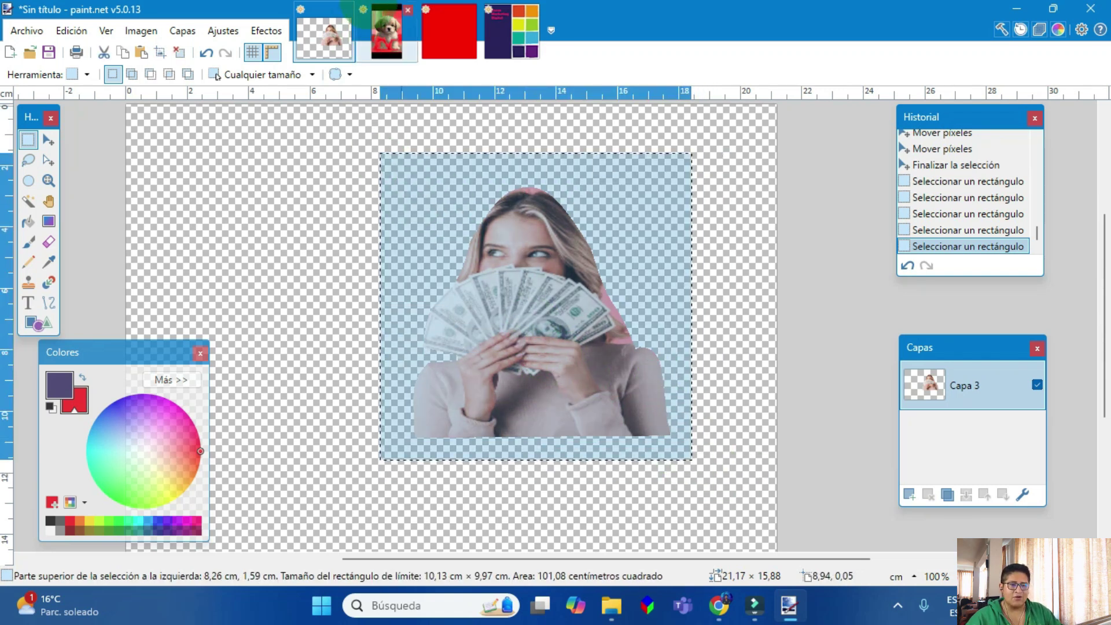
Step: Try pasting the rectangular selection into the red image and moving it about 4.2 cm right and 11.7 cm down, and undo both
click(446, 58)
click(533, 210)
key(ctrl+v)
drag(652, 315, 723, 503)
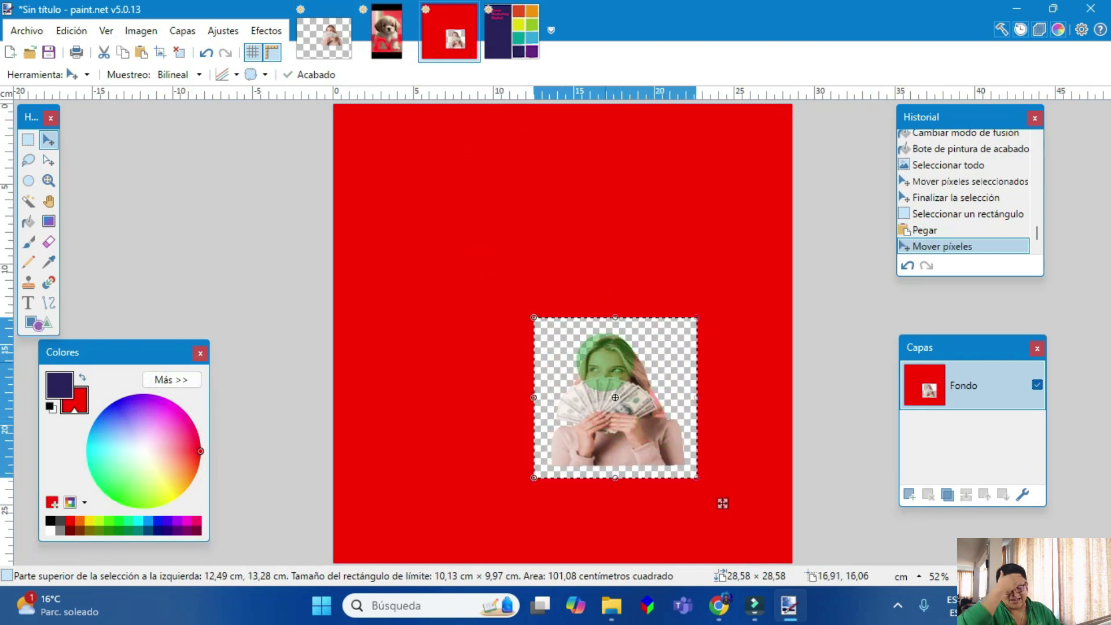
key(ctrl+z)
key(ctrl+z)
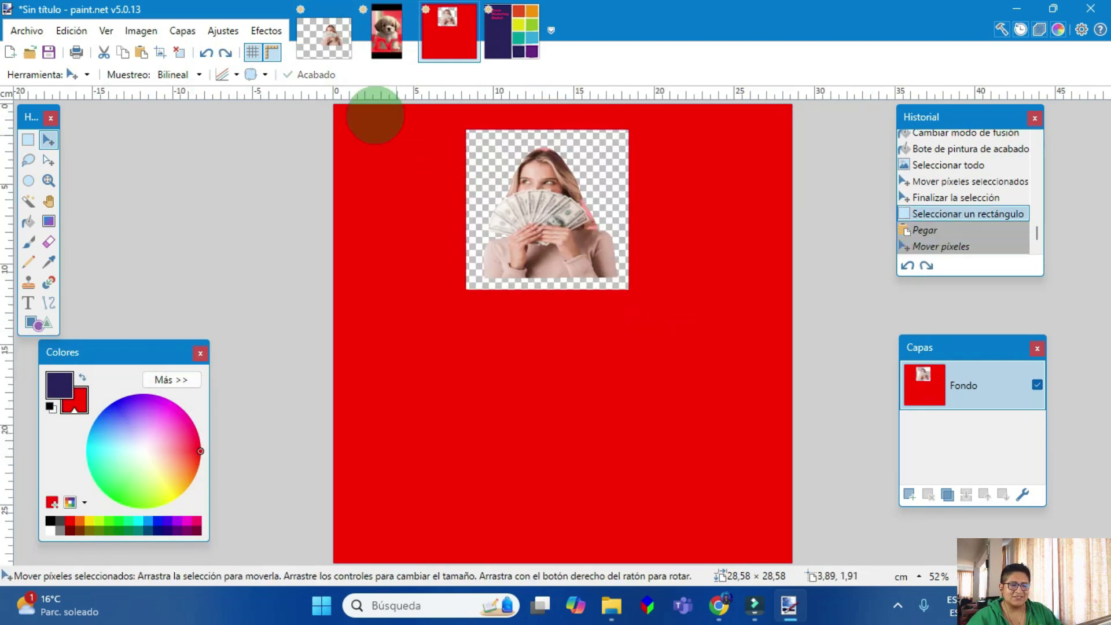
Step: In the photo image, try moving the selection inside the outline on the outline layer, and undo the move
click(323, 38)
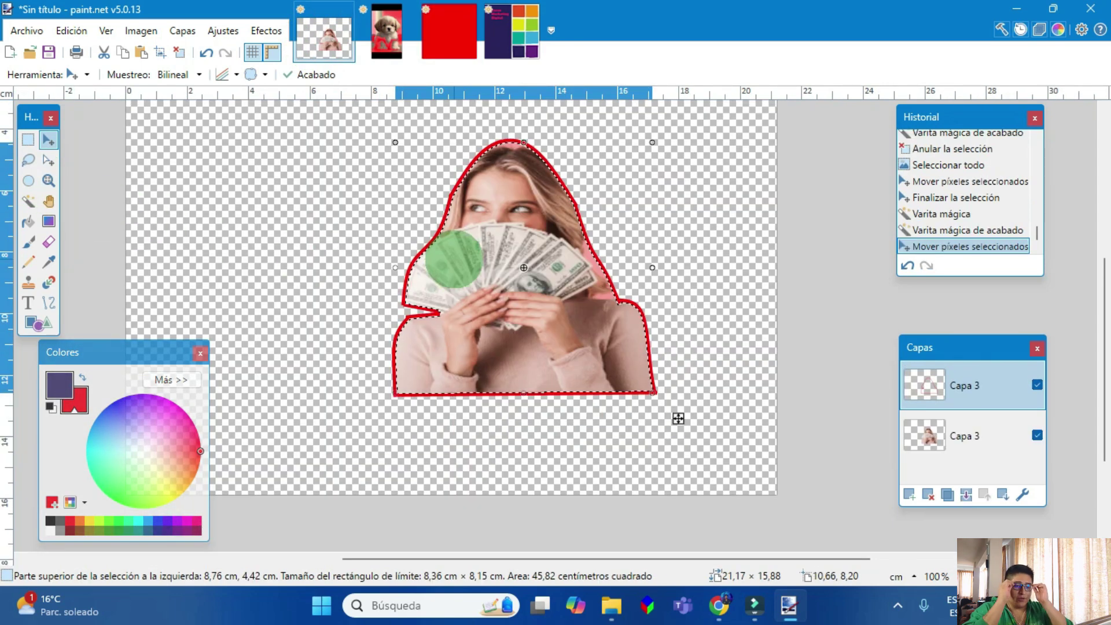
drag(492, 249, 437, 268)
key(ctrl+z)
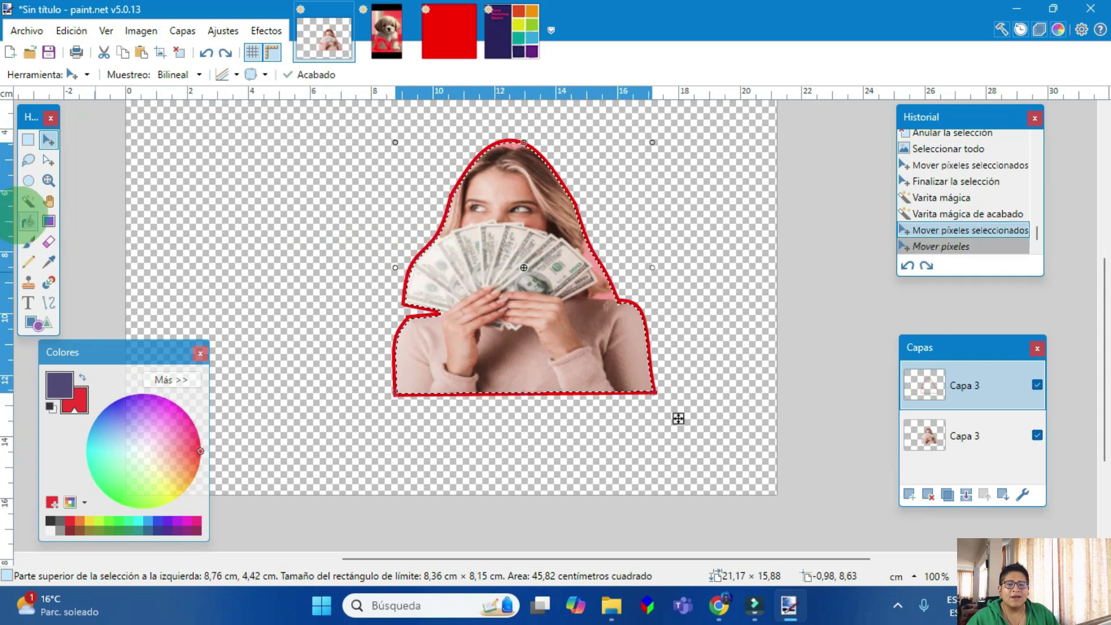
Step: Copy the selected cutout from the photo layer into the red image and move it about 3.2 cm right and 4.4 cm down
click(28, 201)
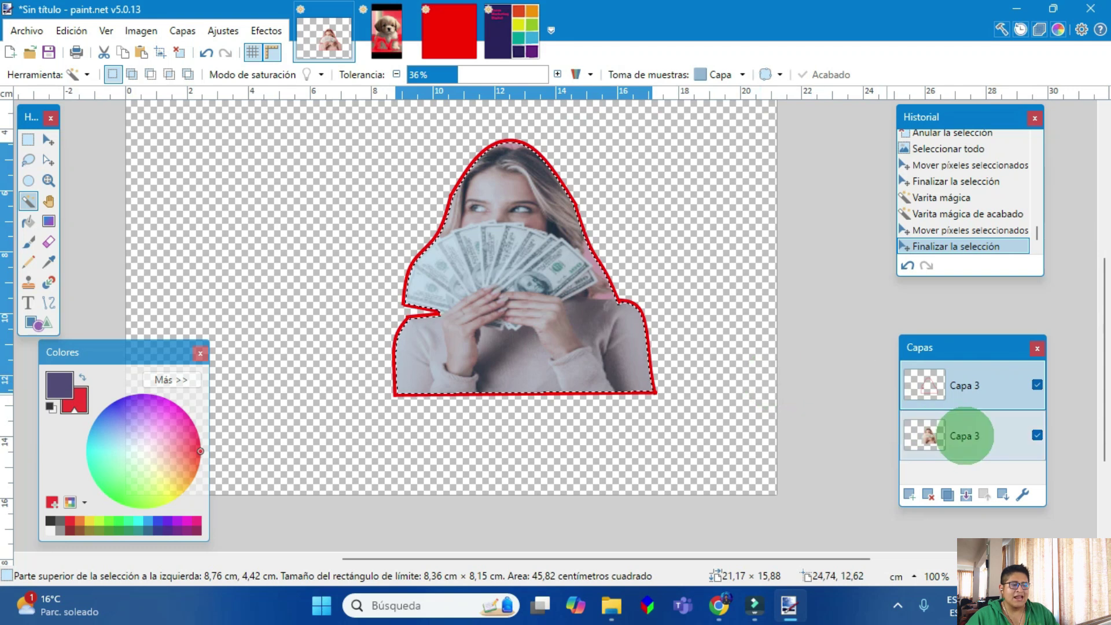
click(960, 437)
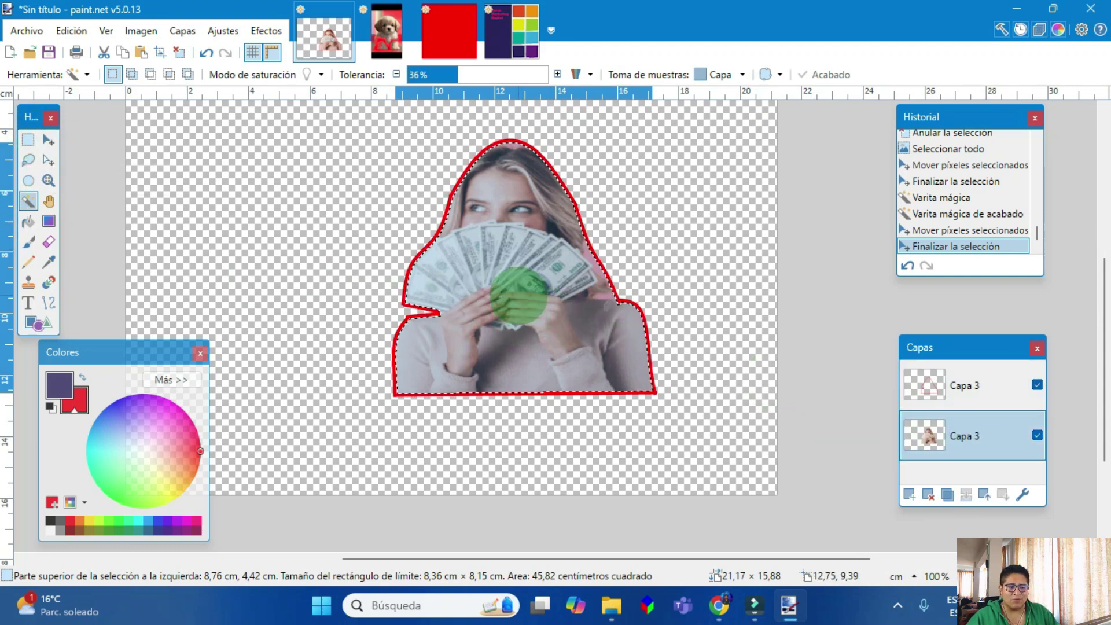
click(532, 310)
key(ctrl+z)
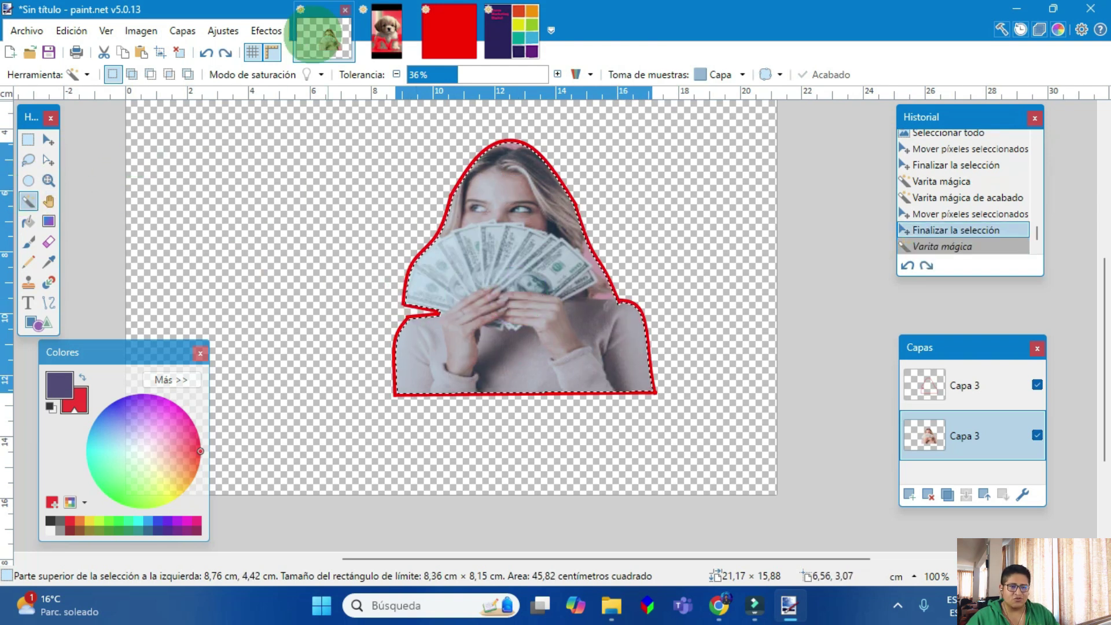
click(450, 32)
key(ctrl+v)
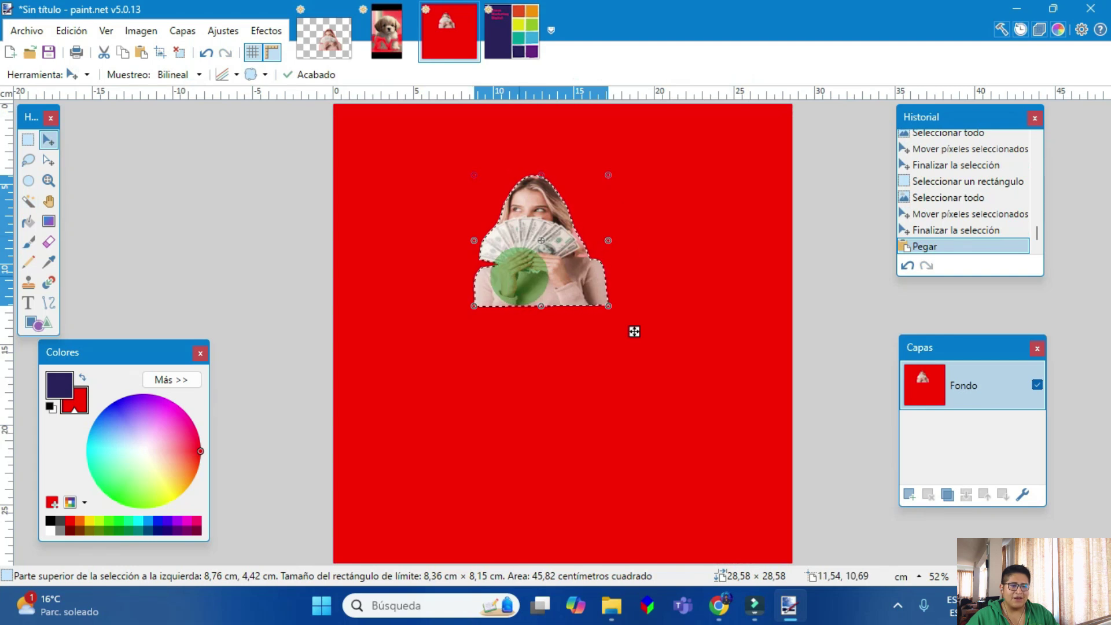
drag(634, 331, 672, 439)
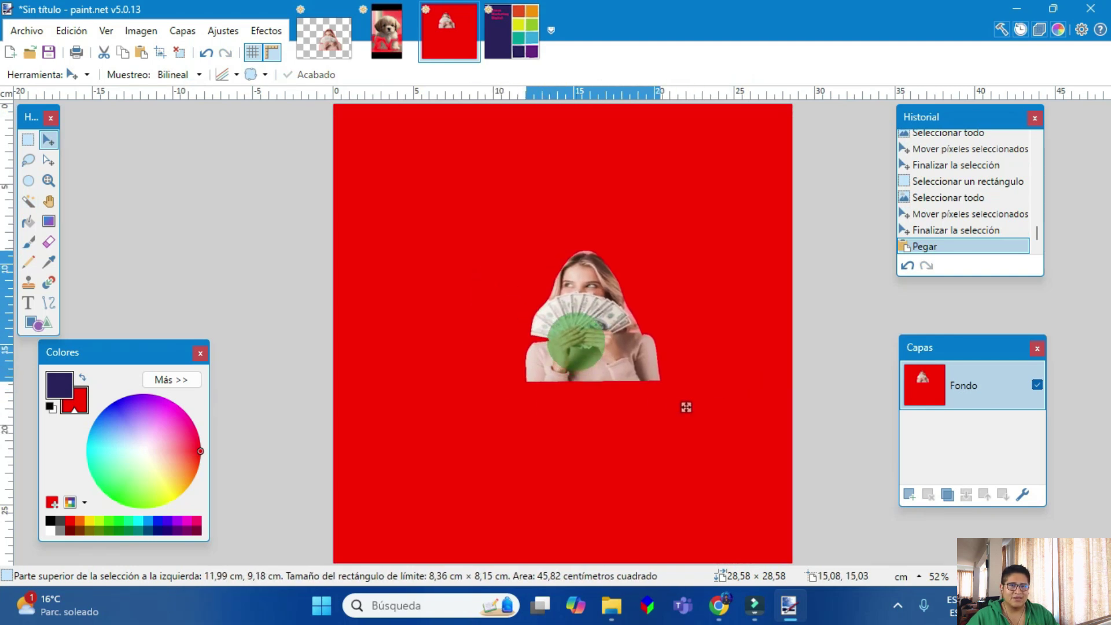
Step: Copy the same selection from the outline layer into the red image and move it about 6.7 cm left and 7.3 cm down
click(324, 32)
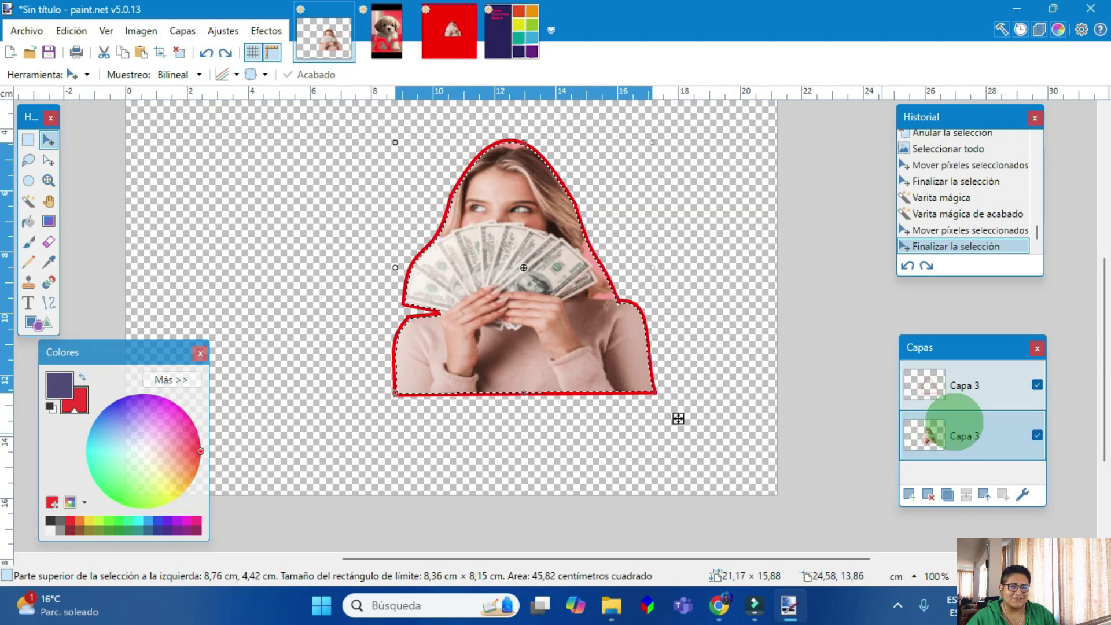
click(966, 387)
click(444, 322)
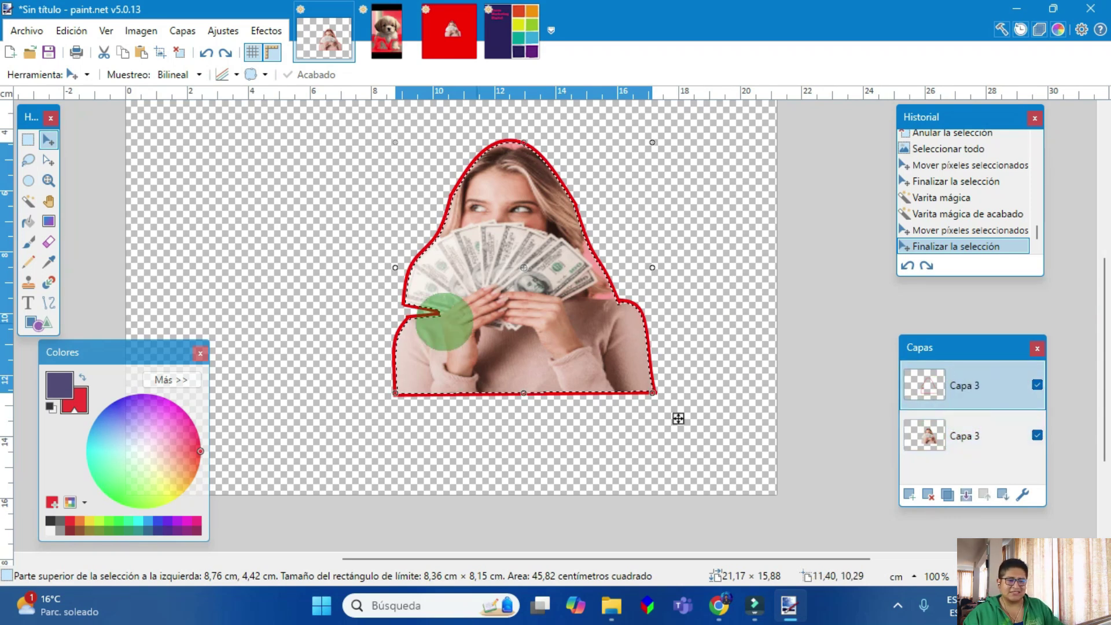
key(ctrl+Tab)
key(ctrl+Tab)
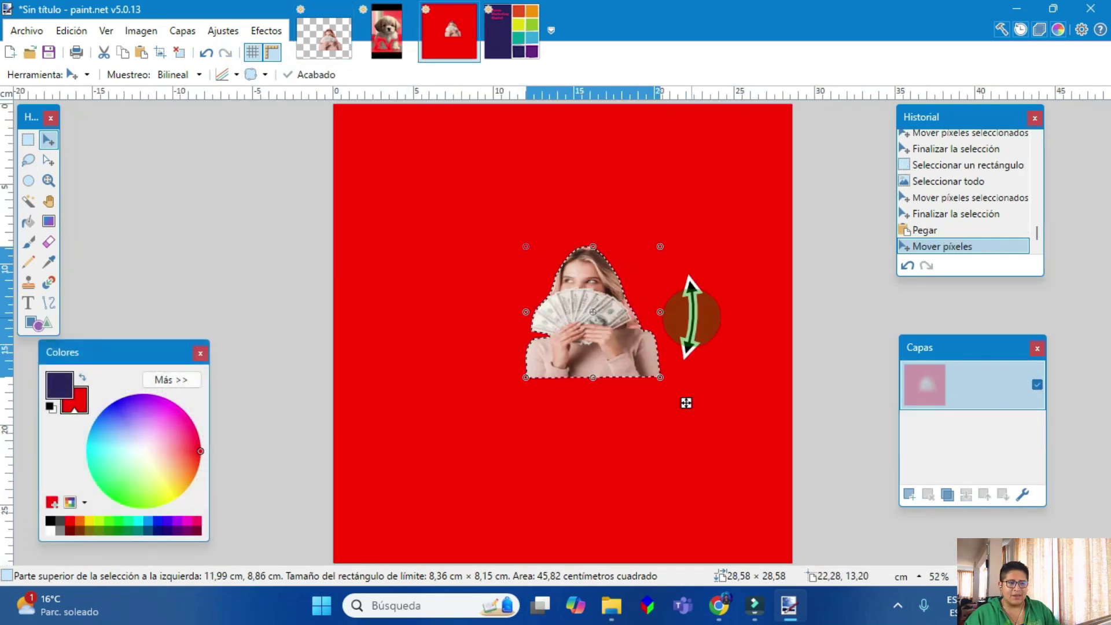
key(ctrl+v)
drag(634, 331, 527, 459)
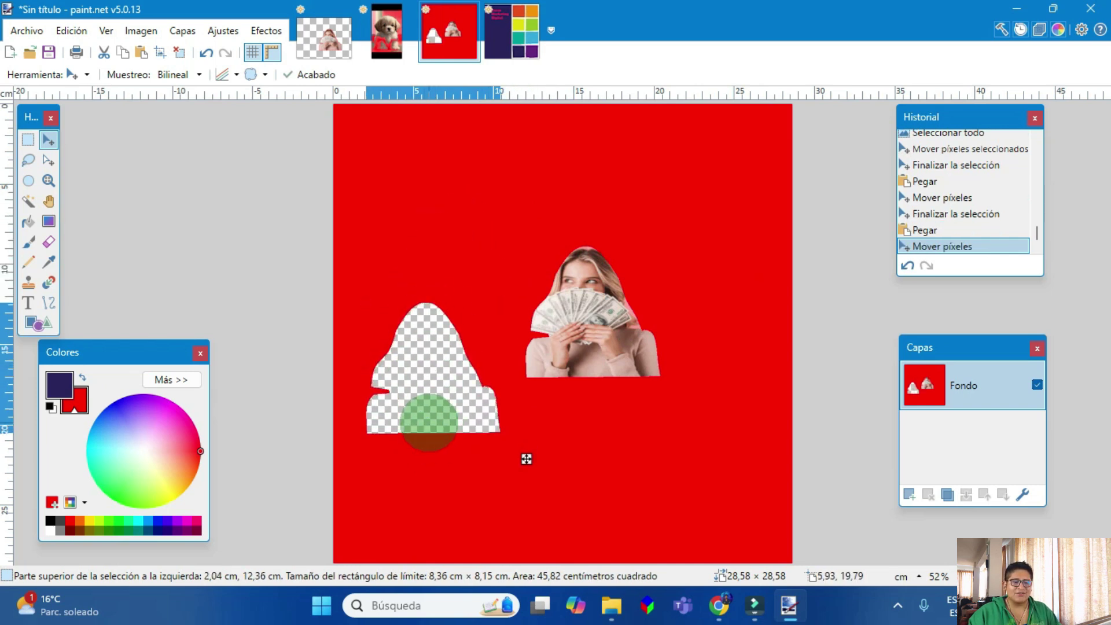
click(526, 449)
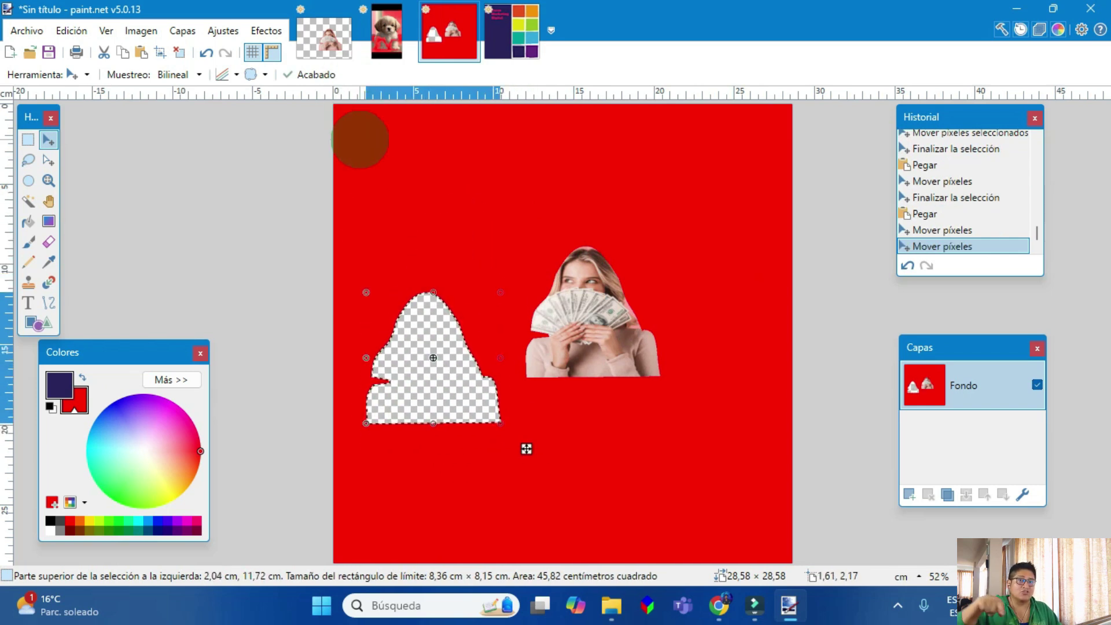
Step: In the photo image, rename the upper layer holding the red outline to "capa 4"
click(324, 35)
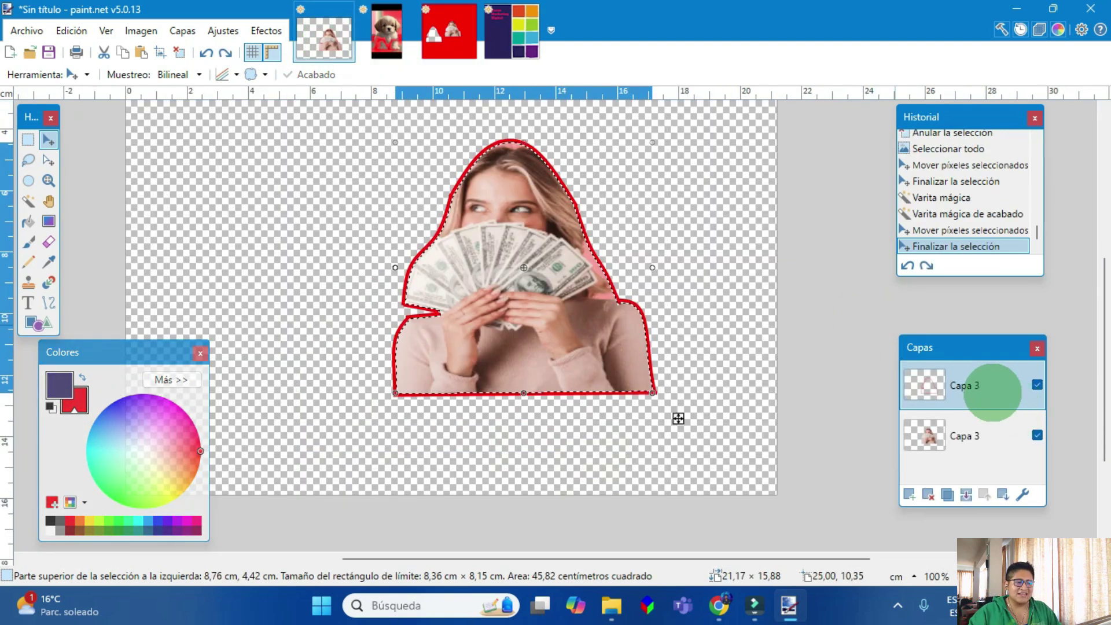
click(983, 433)
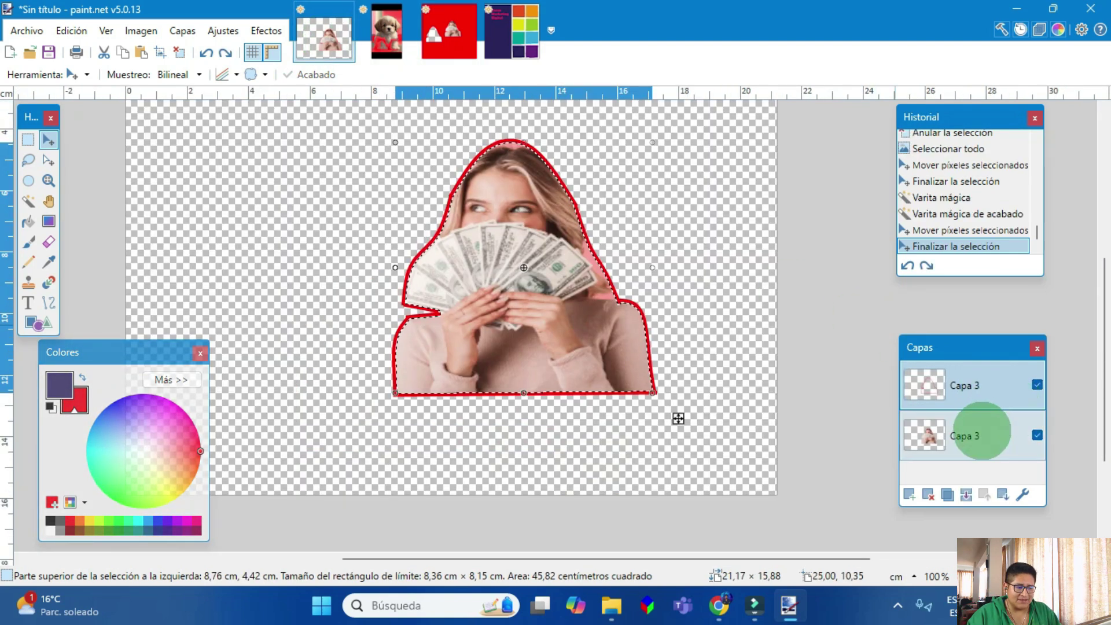
click(968, 395)
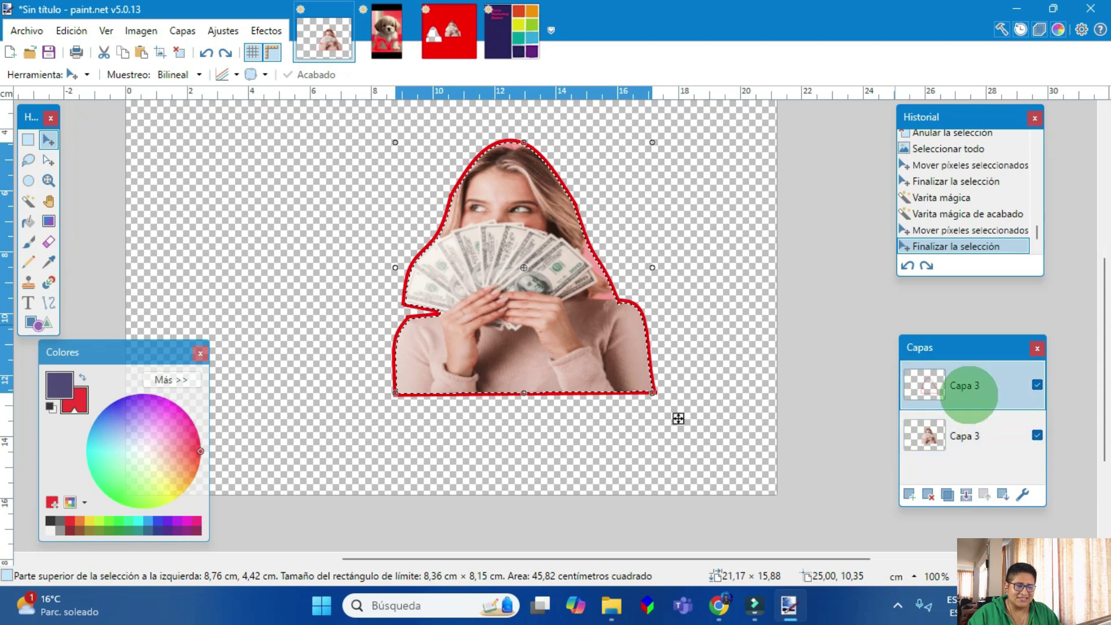
double_click(969, 386)
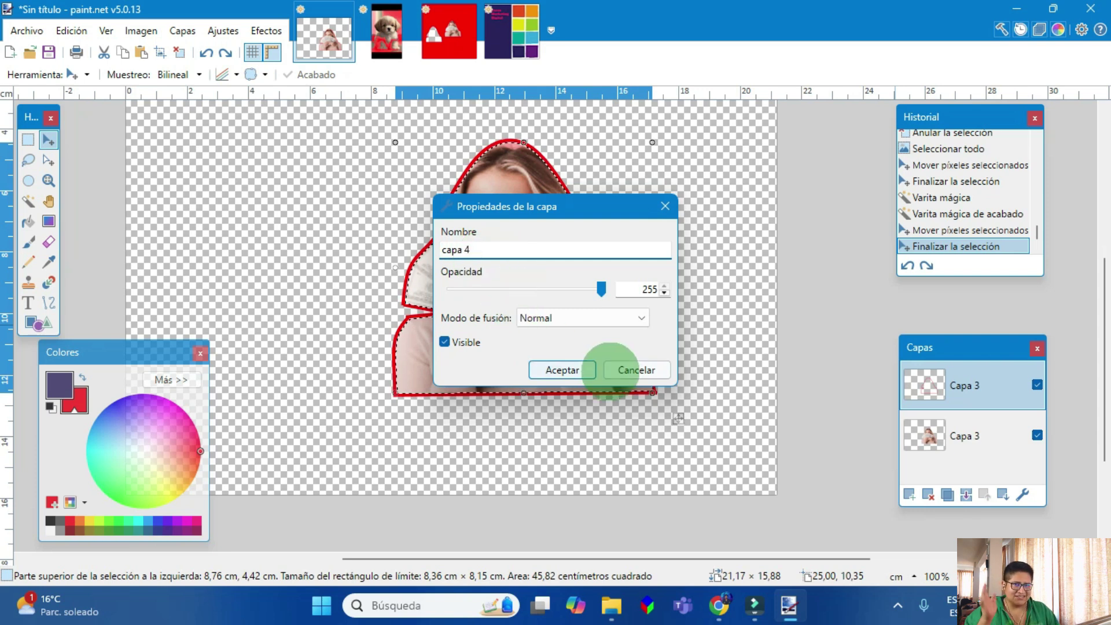
click(565, 370)
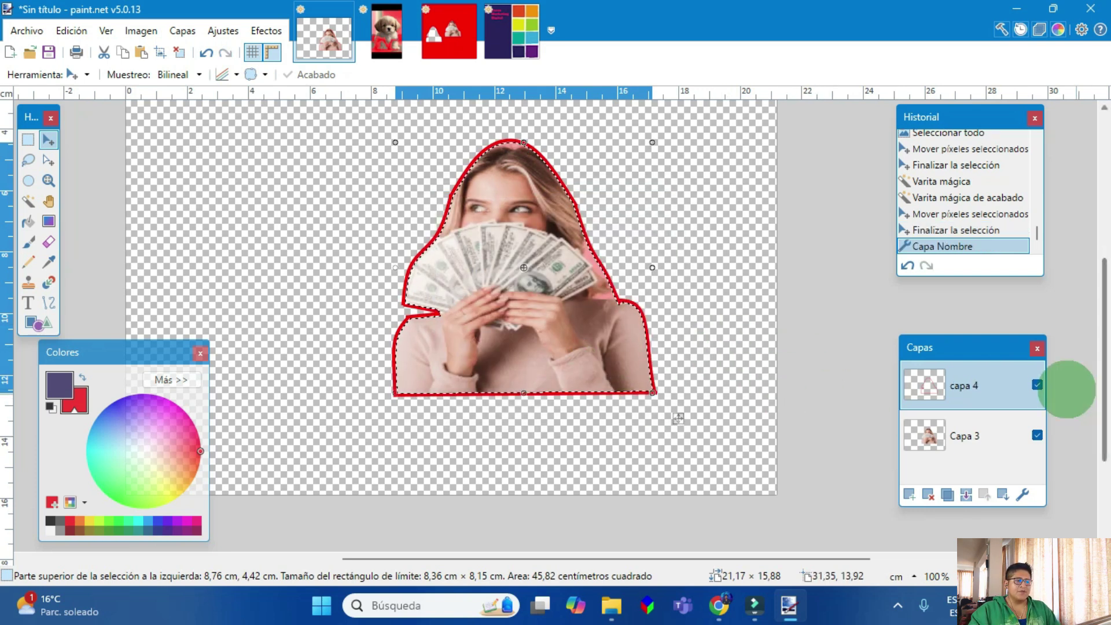
Step: Toggle the visibility of the outline layer capa 4 several times and leave it hidden
click(1037, 385)
click(1037, 385)
click(1037, 385)
click(1038, 385)
click(1037, 385)
click(1037, 385)
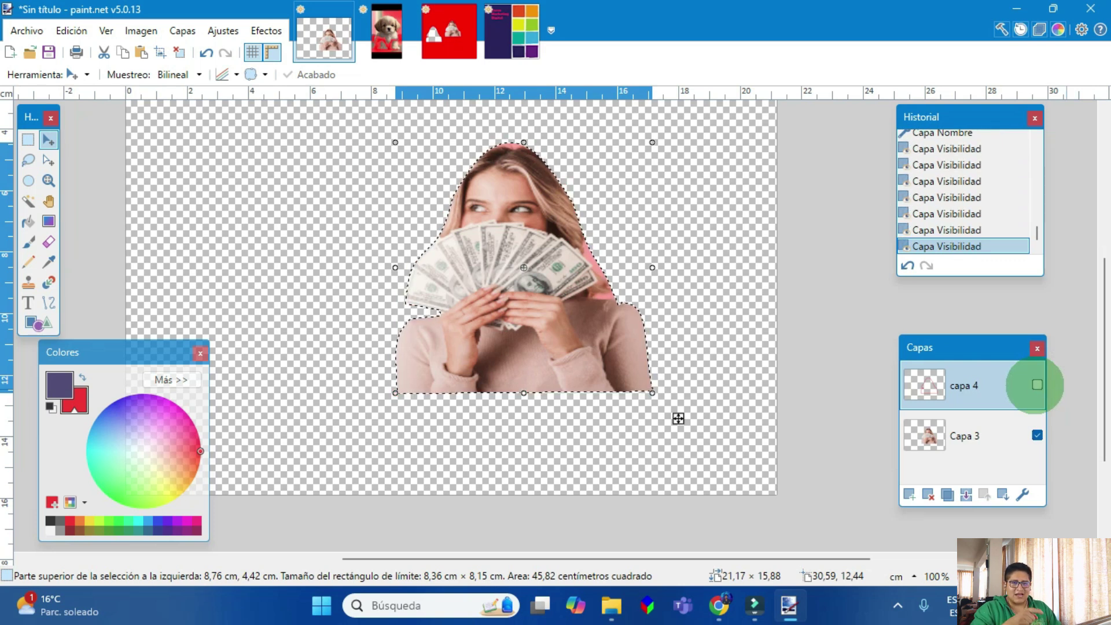
Step: In the red image, try moving the outline-layer copy up about 6.9 cm and erasing the whole layer's contents
click(449, 31)
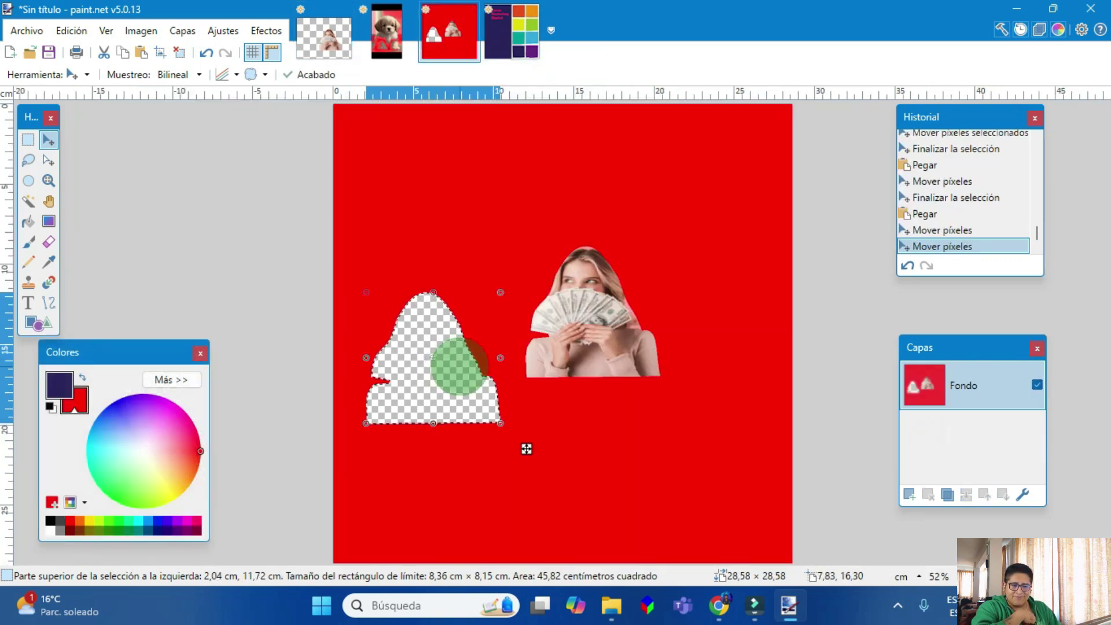
drag(458, 368, 469, 258)
key(ctrl+d)
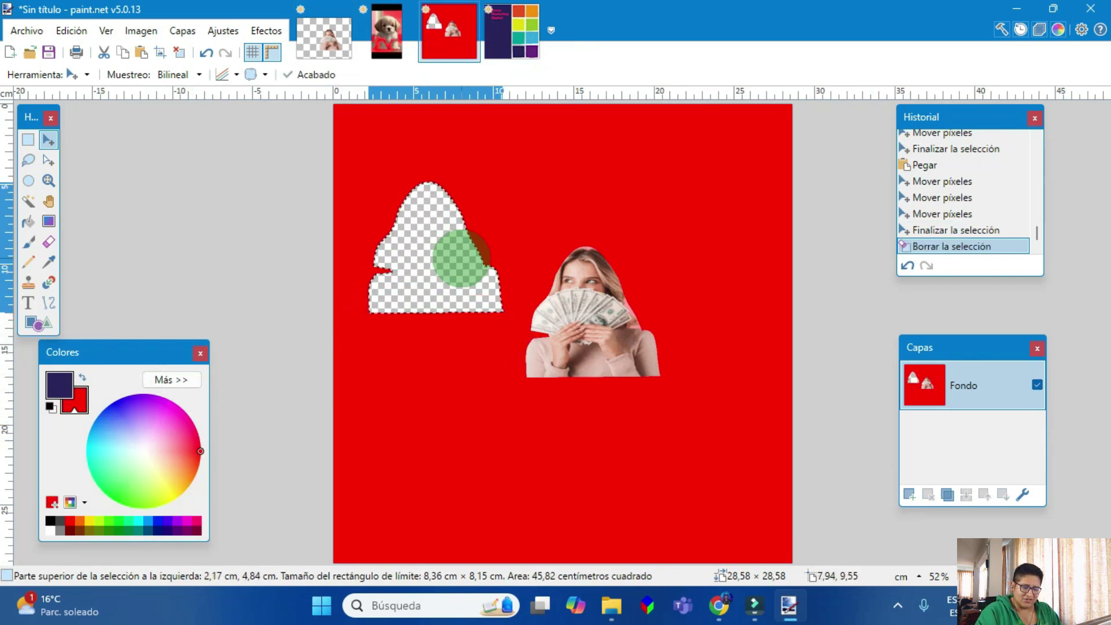
key(ctrl+a)
key(Delete)
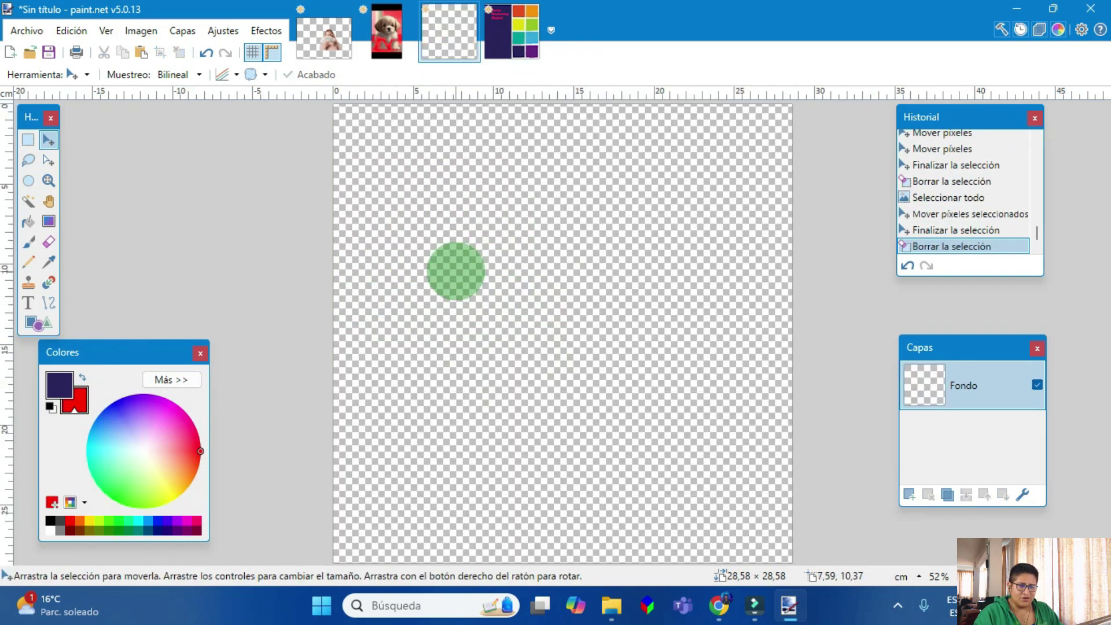
key(ctrl+z)
click(446, 271)
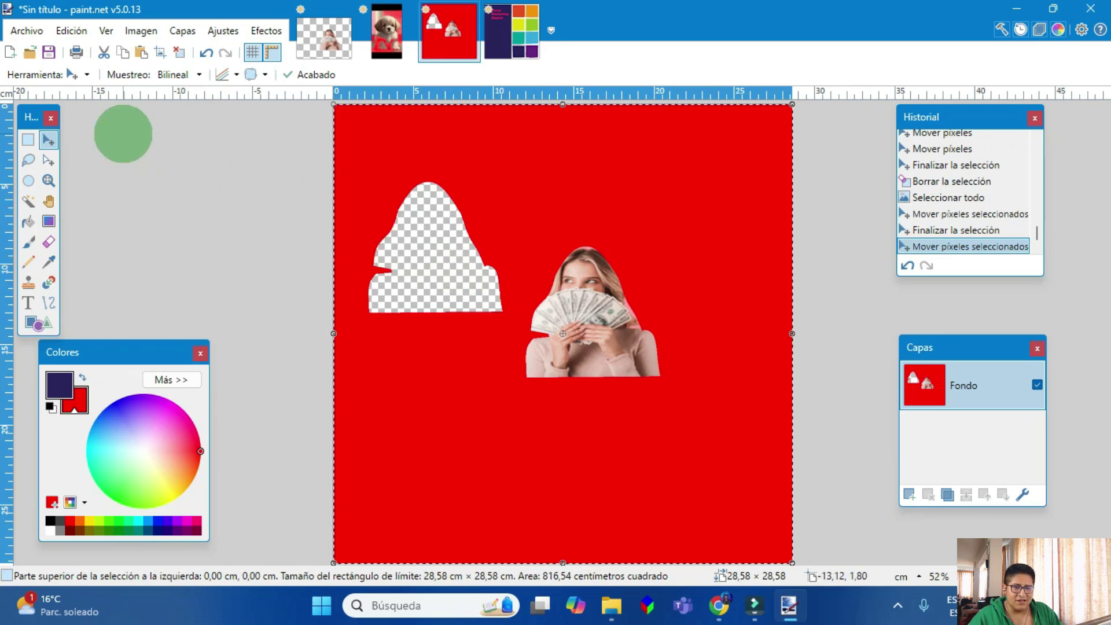
click(28, 139)
click(472, 249)
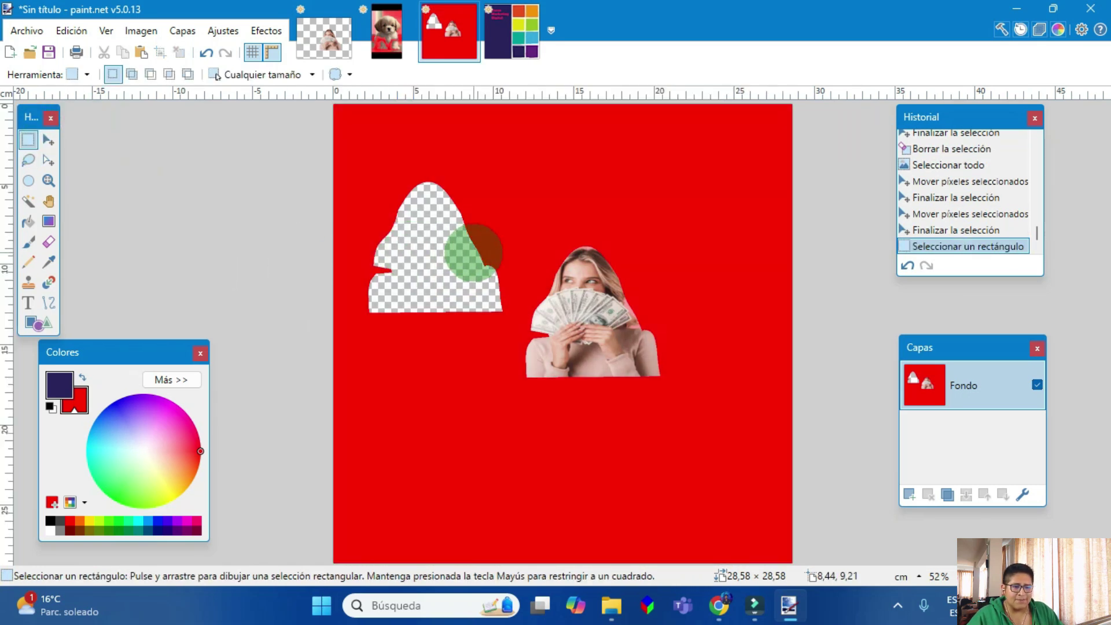
Step: Undo the edits in the red image back to before the outline-layer copy was pasted
key(ctrl+z)
key(ctrl+z)
key(ctrl+z)
key(ctrl+z)
key(ctrl+z)
key(ctrl+z)
key(ctrl+z)
key(ctrl+z)
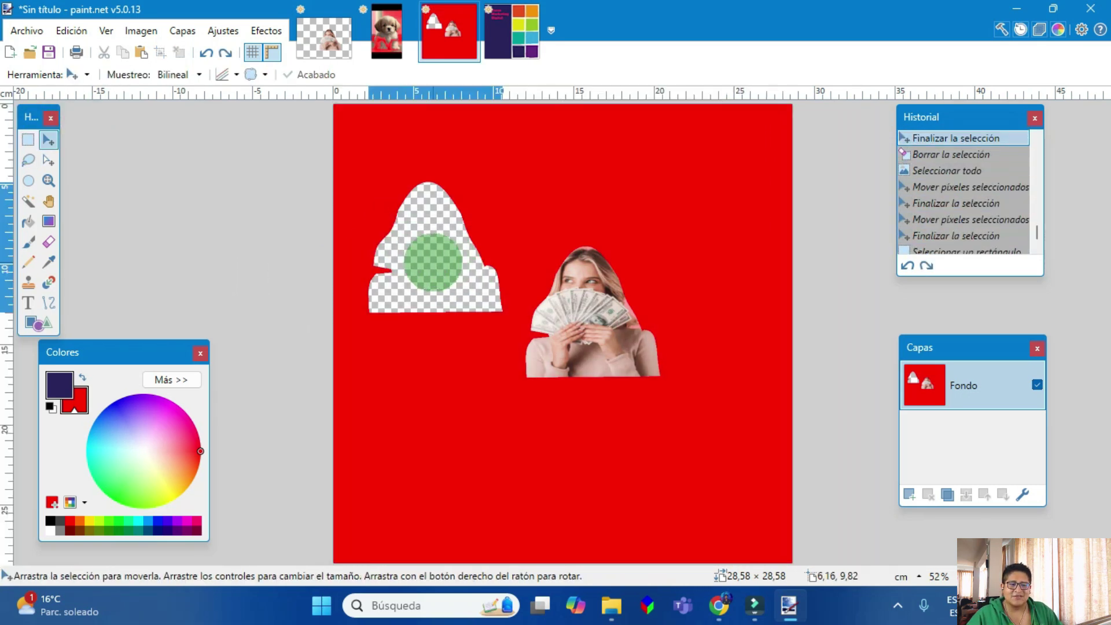
key(ctrl+z)
key(ctrl+z)
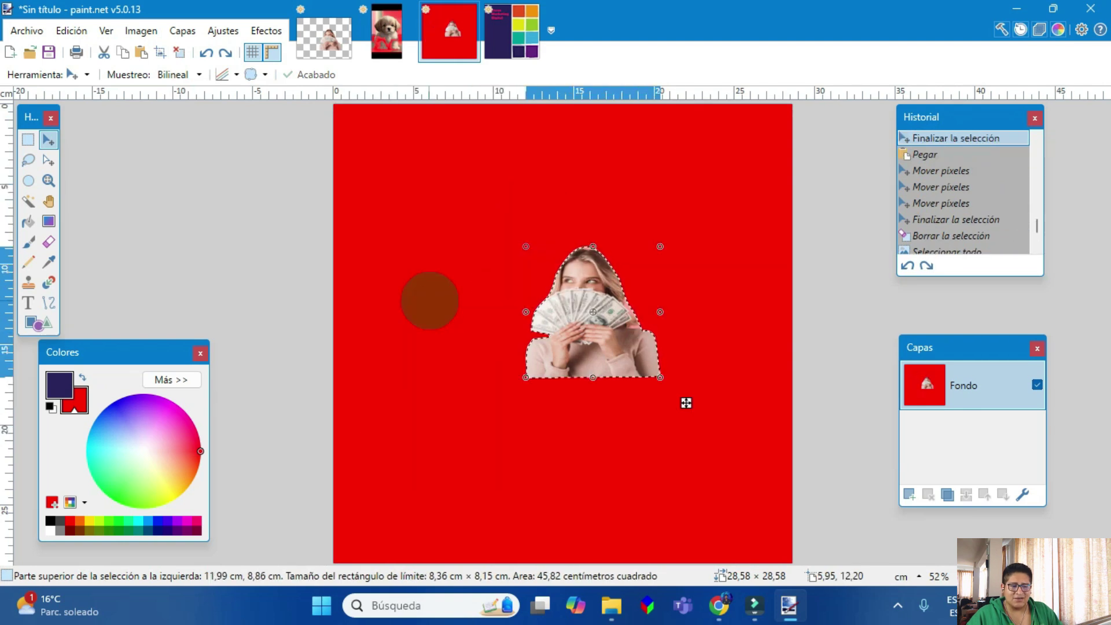
Step: Try moving the woman cutout within the red background layer, and undo the moves
mouse_move(686, 403)
mouse_down()
mouse_move(753, 457)
mouse_move(685, 403)
mouse_up()
key(ctrl+z)
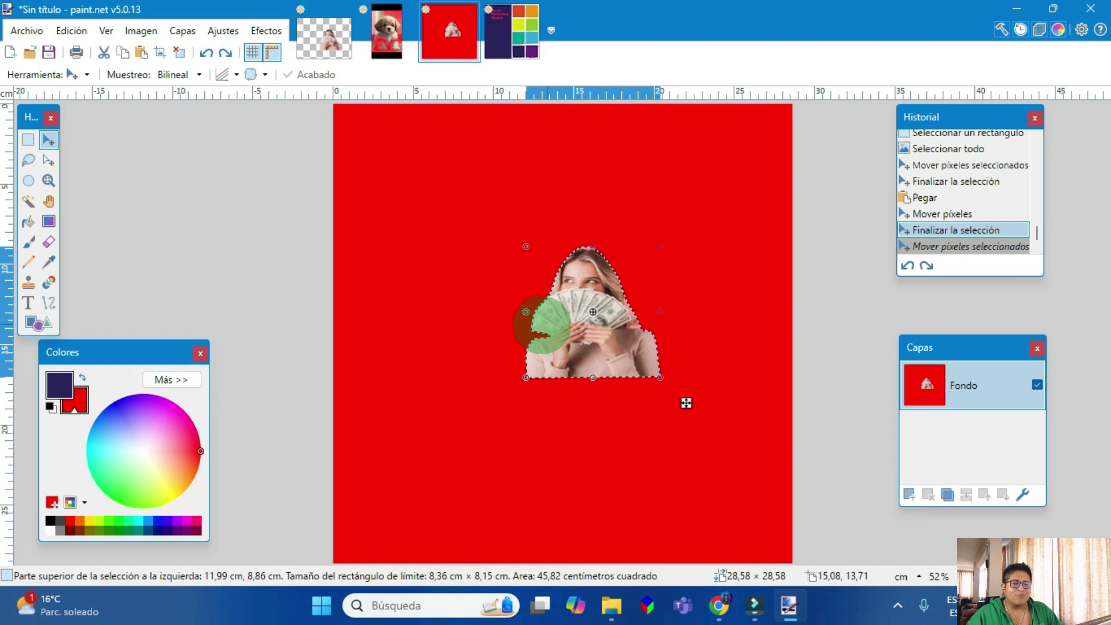
drag(608, 342, 635, 406)
drag(726, 475, 698, 543)
key(ctrl+z)
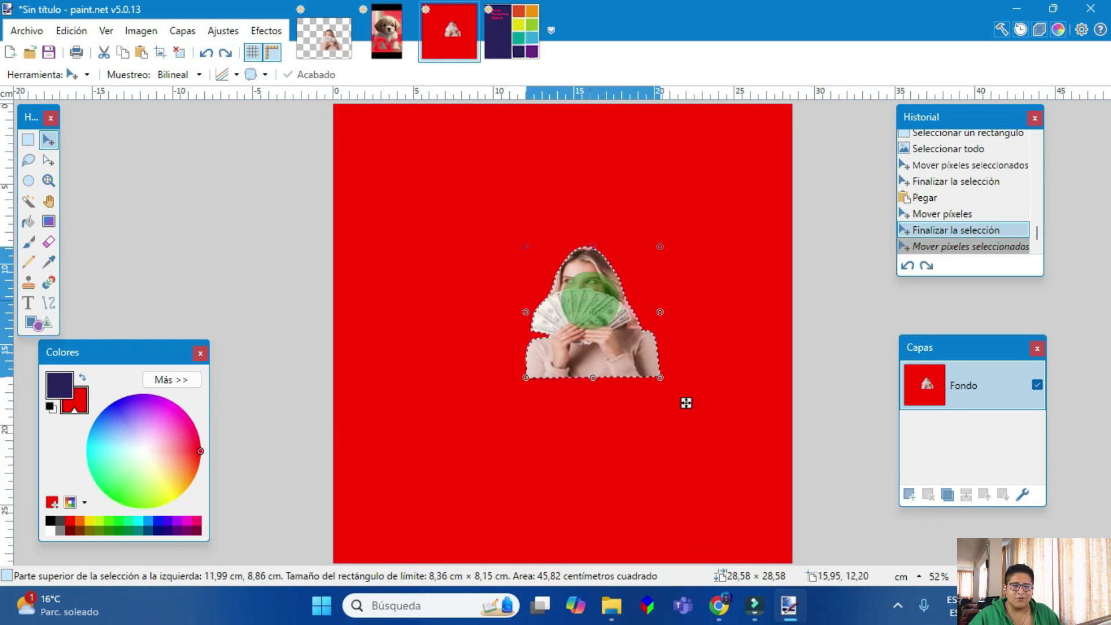
Step: Undo pasting the woman cutout onto the red background and add a new layer above it
click(907, 265)
click(907, 265)
click(908, 265)
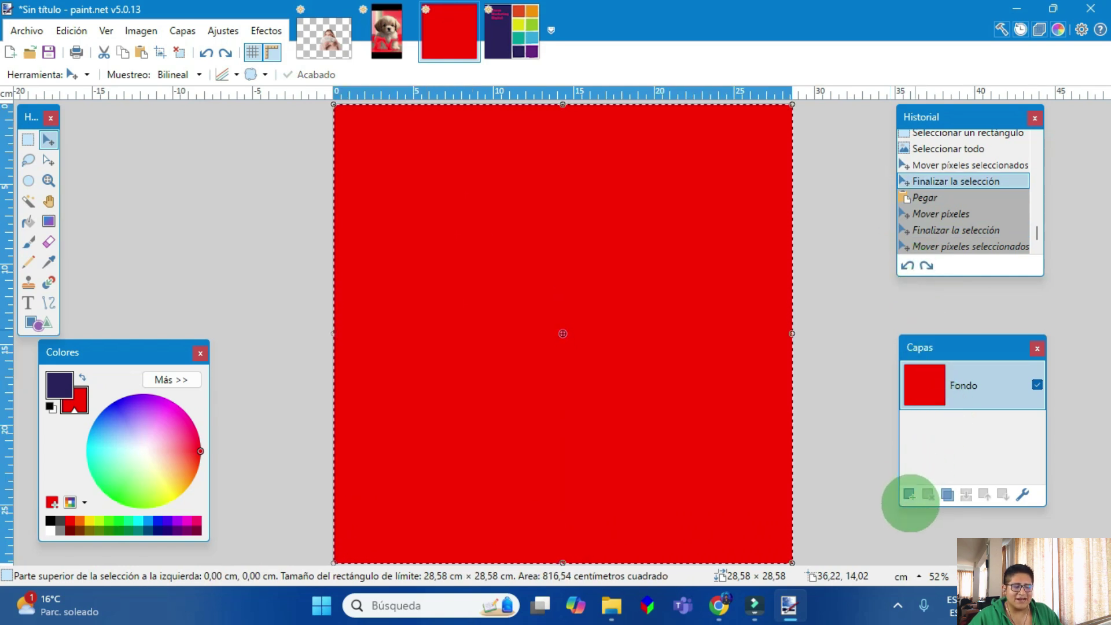
click(909, 495)
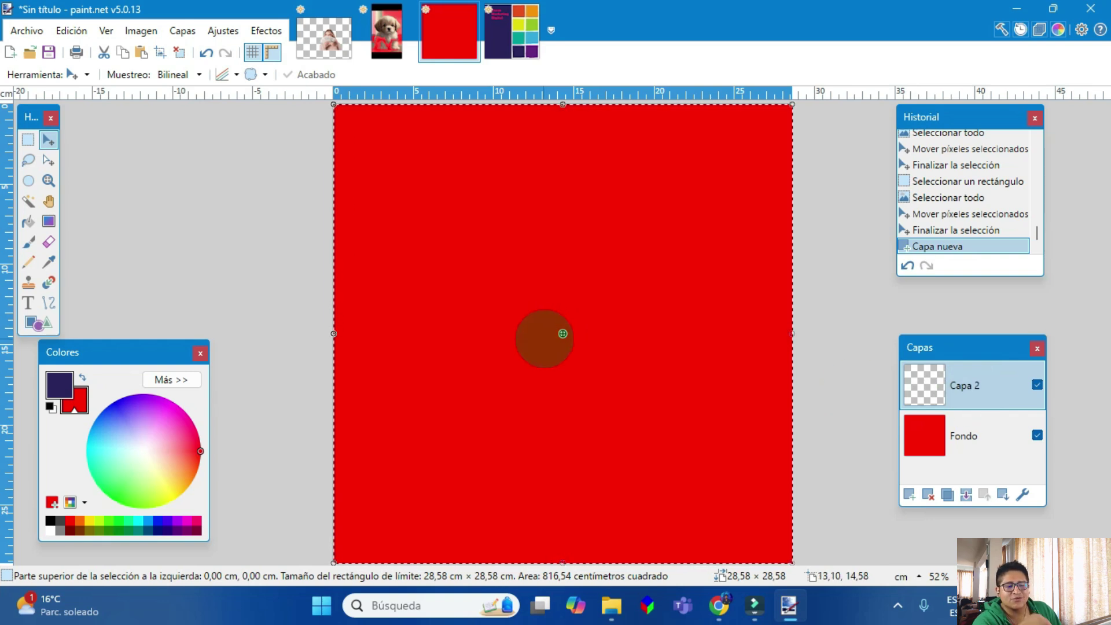
Step: Copy the cutout from the photo's Capa 3 into the red image's new layer and move it about 6 cm right and 8 cm down
click(324, 37)
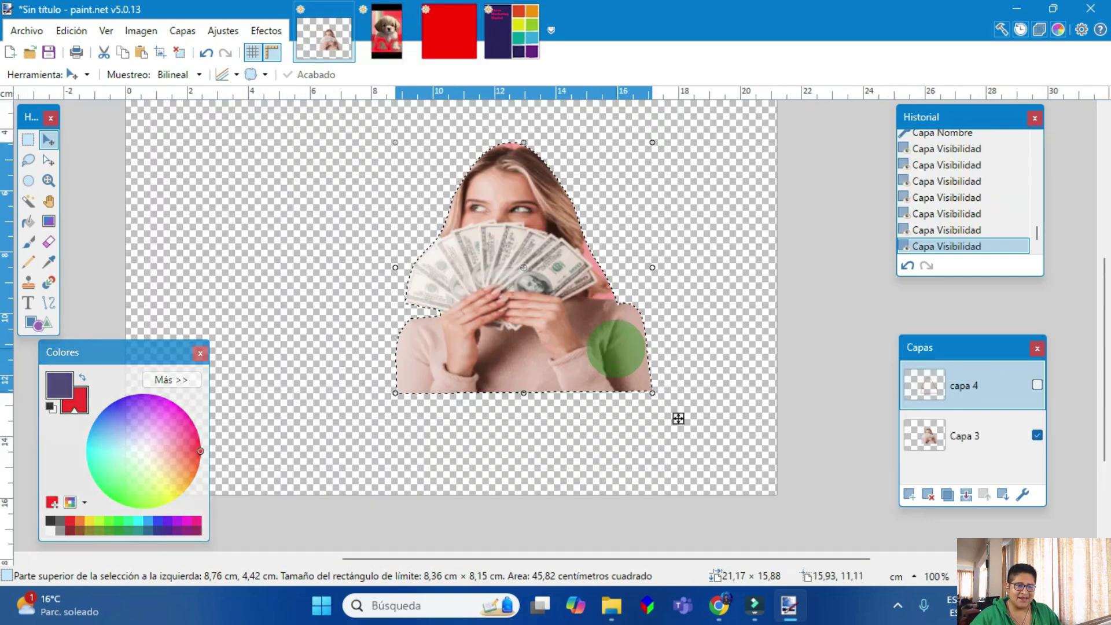
click(970, 440)
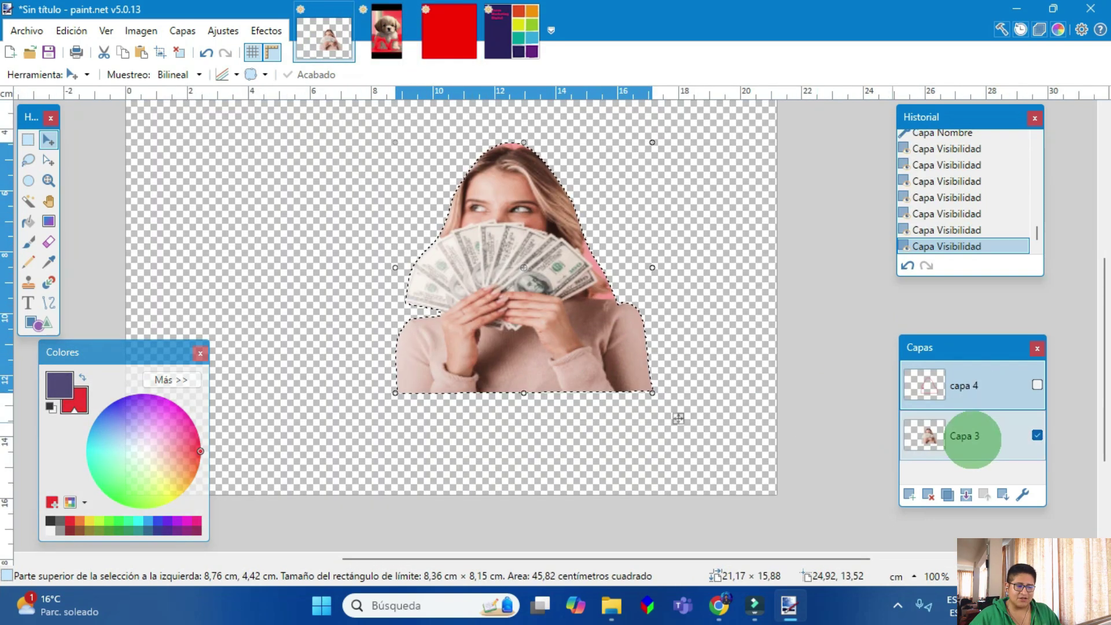
click(449, 32)
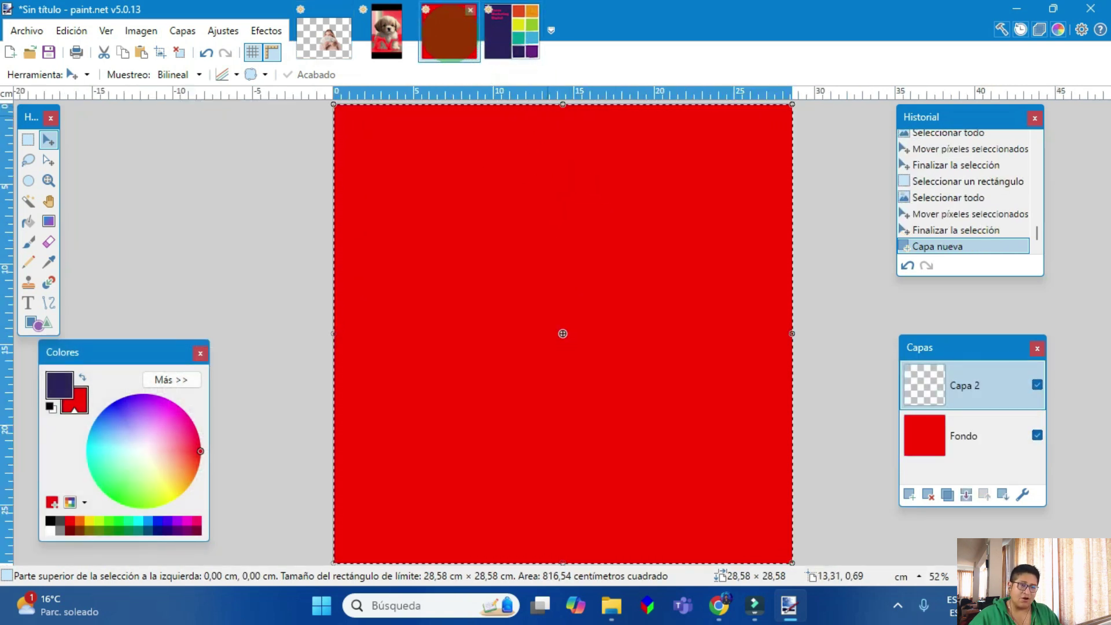
key(ctrl+v)
drag(541, 240, 584, 358)
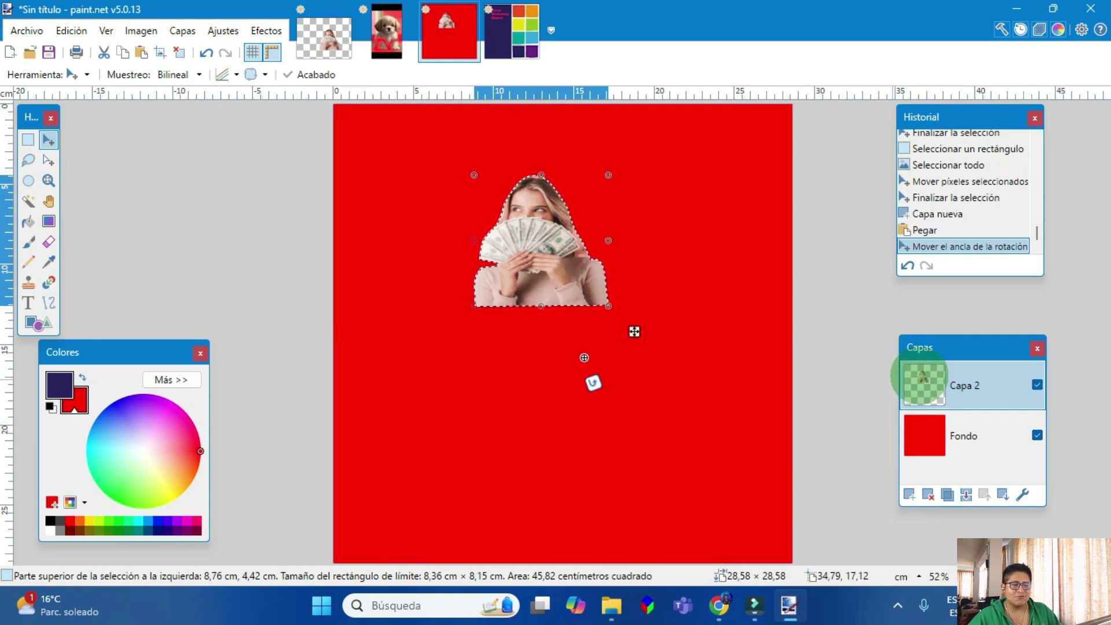
drag(635, 331, 730, 460)
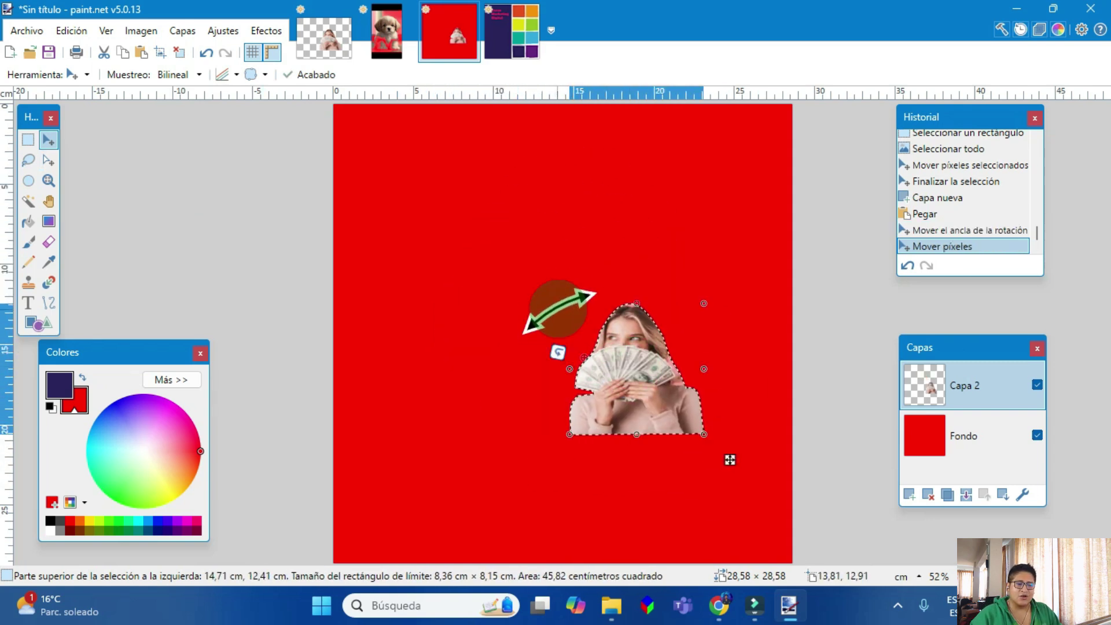
Step: Enlarge the pasted cutout to about 14.4 × 12.7 cm and place it in the lower right of the red canvas
drag(571, 306, 467, 229)
drag(625, 348, 692, 438)
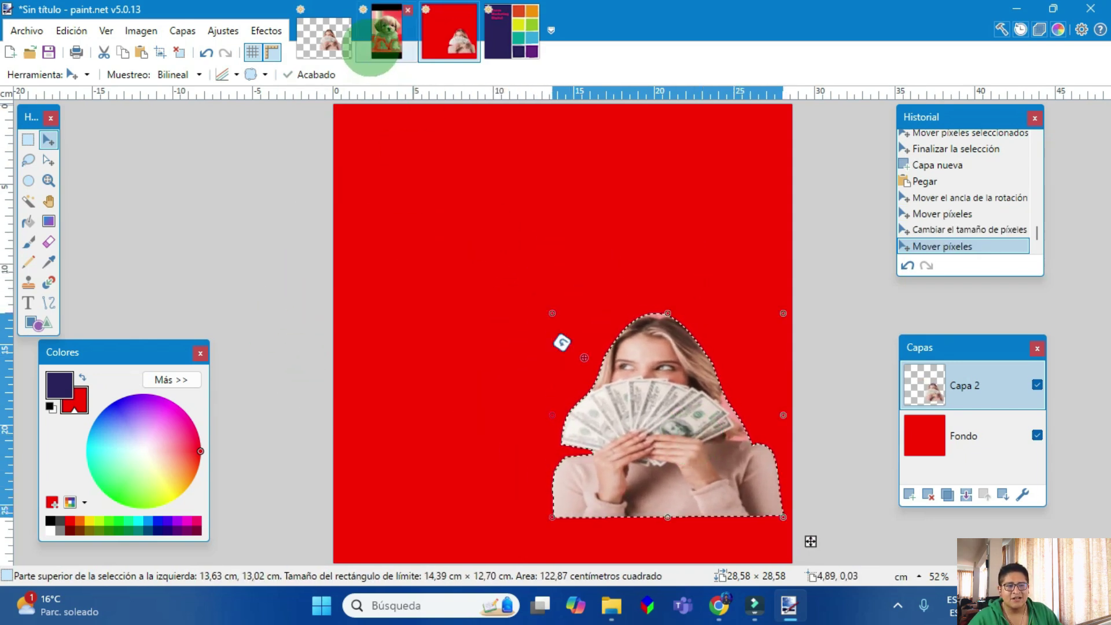
click(381, 33)
click(563, 266)
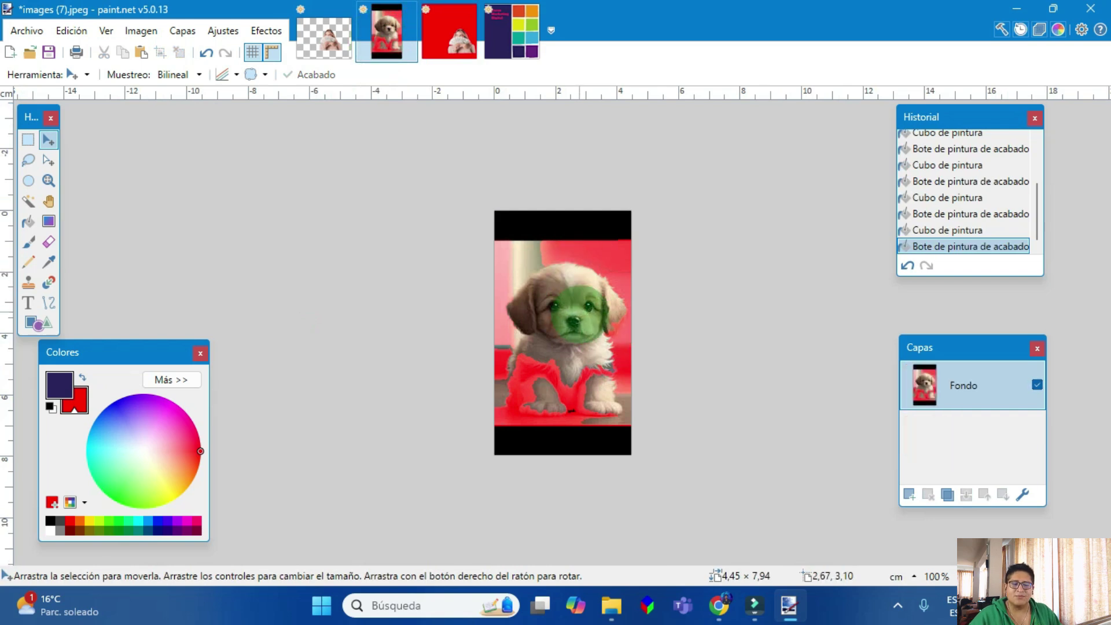
click(449, 31)
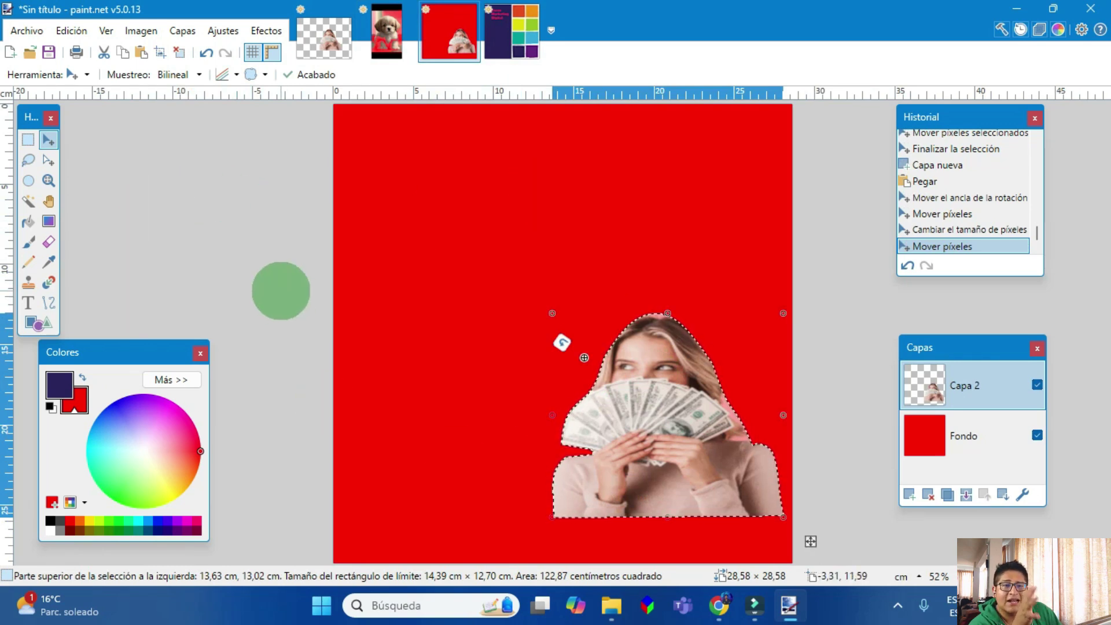
Step: Make Fondo the active layer and get the Gradient tool ready with black as the primary colour
click(953, 437)
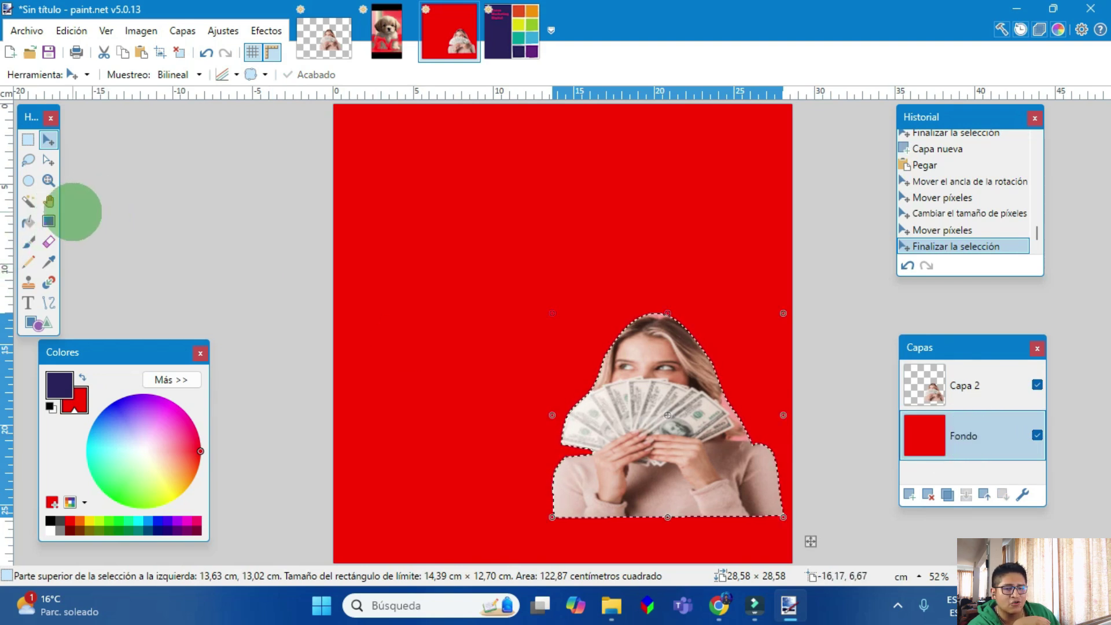
click(49, 221)
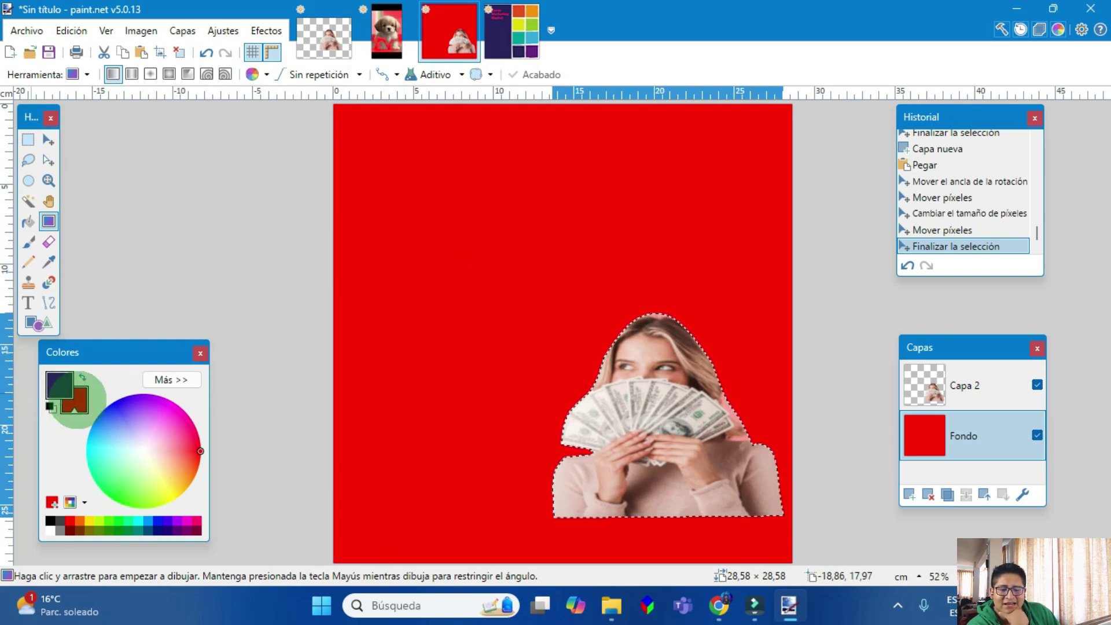
click(51, 502)
click(51, 520)
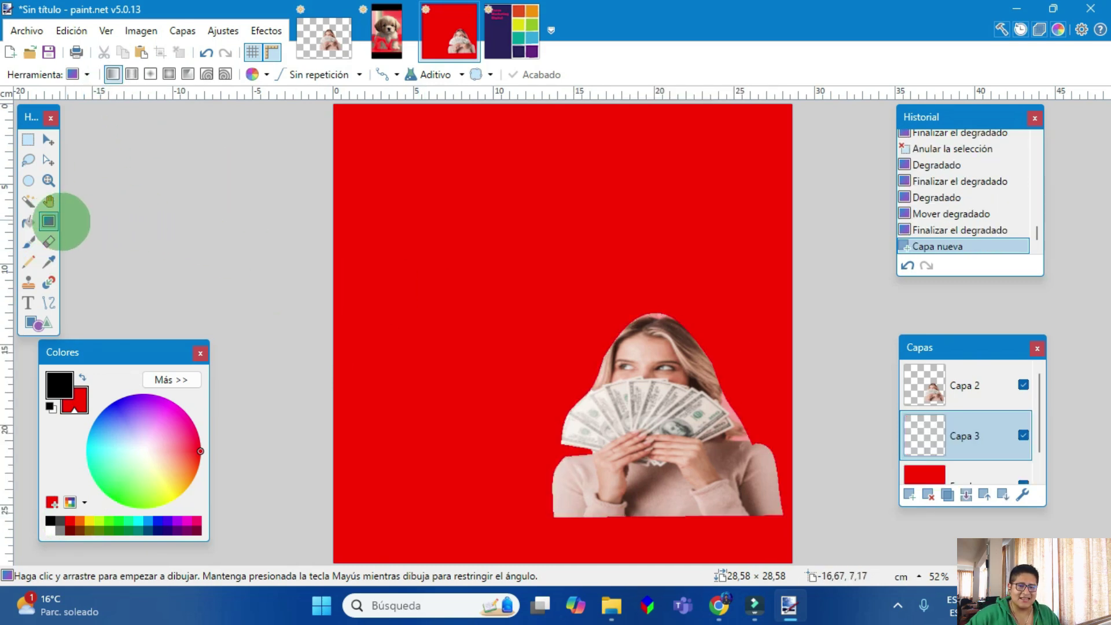
Step: Try a linear black-to-red gradient about 18.3 cm long across the layer Capa 3 behind the woman
scroll(979, 449, down, 1)
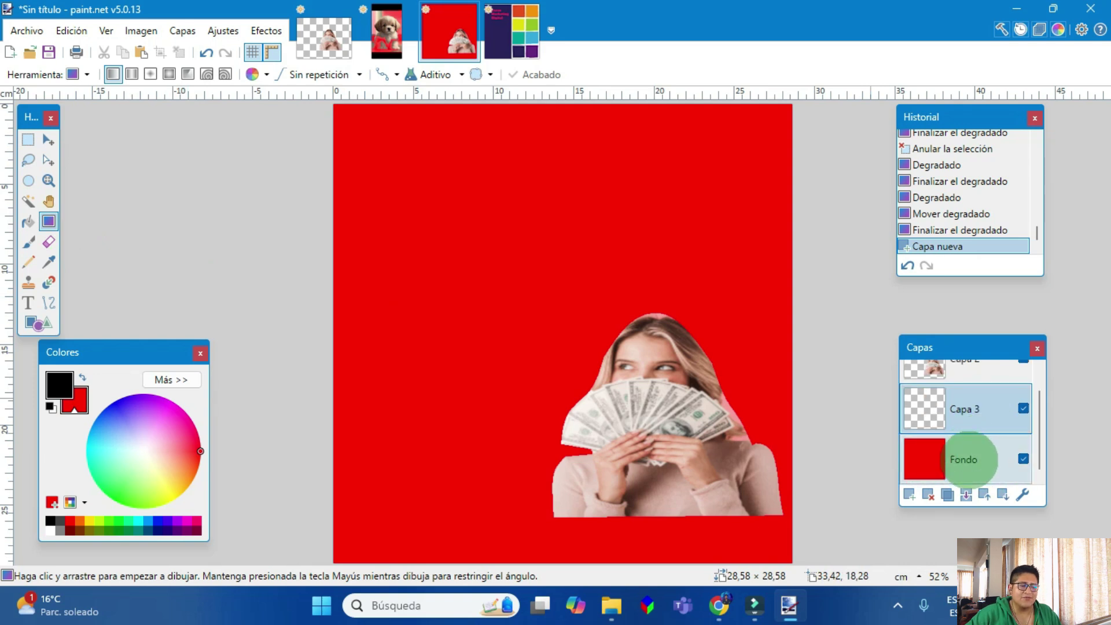
scroll(971, 440, up, 1)
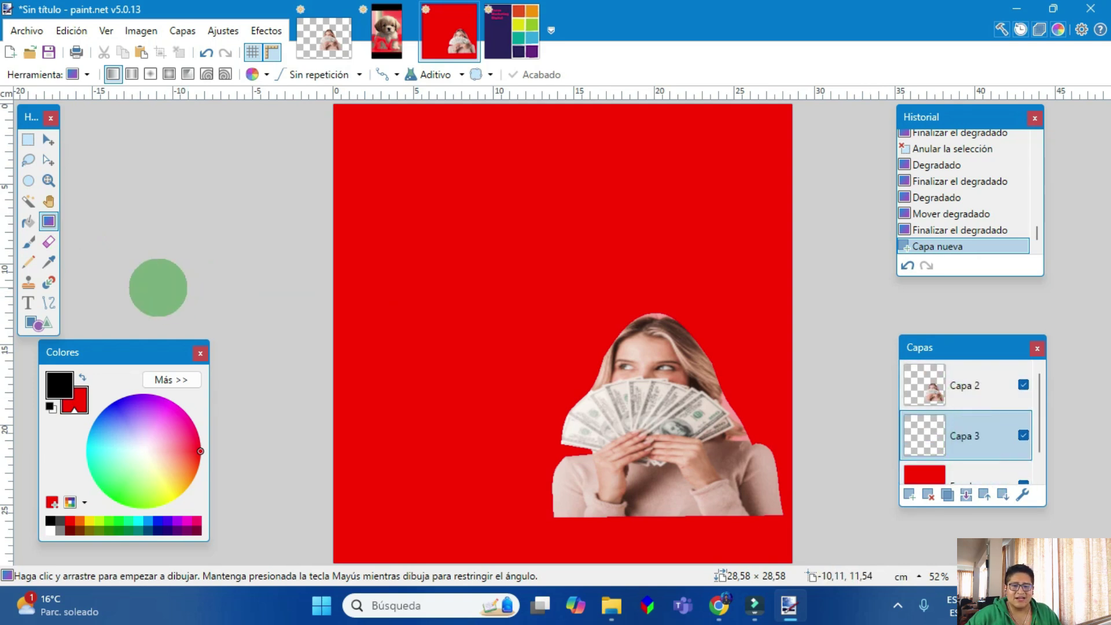
mouse_move(438, 245)
mouse_down()
mouse_move(834, 262)
mouse_move(715, 263)
mouse_move(410, 301)
mouse_move(516, 312)
mouse_move(745, 303)
mouse_move(727, 298)
mouse_up()
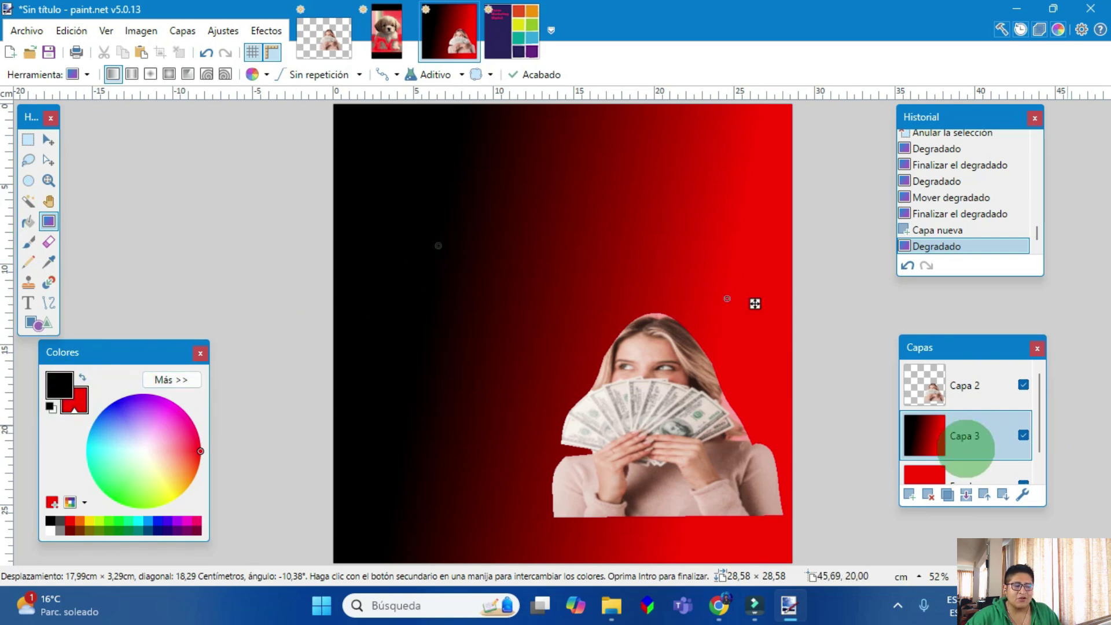
scroll(965, 448, down, 1)
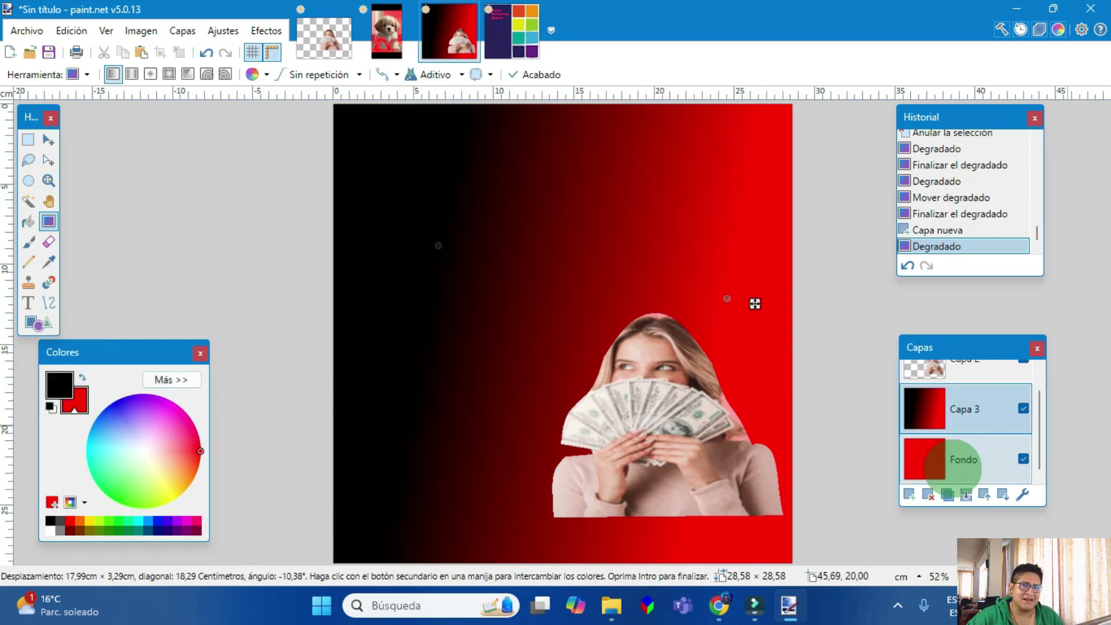
scroll(975, 431, up, 1)
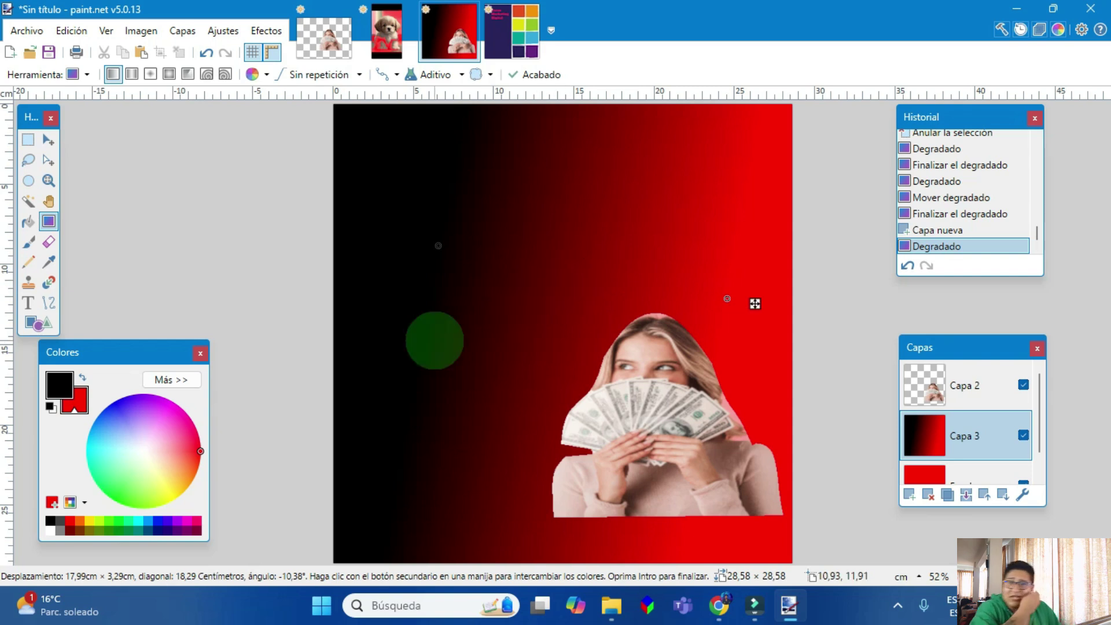
Step: Try another linear gradient and several reflected linear gradients on Capa 3, and undo the gradient trials
drag(466, 318, 781, 233)
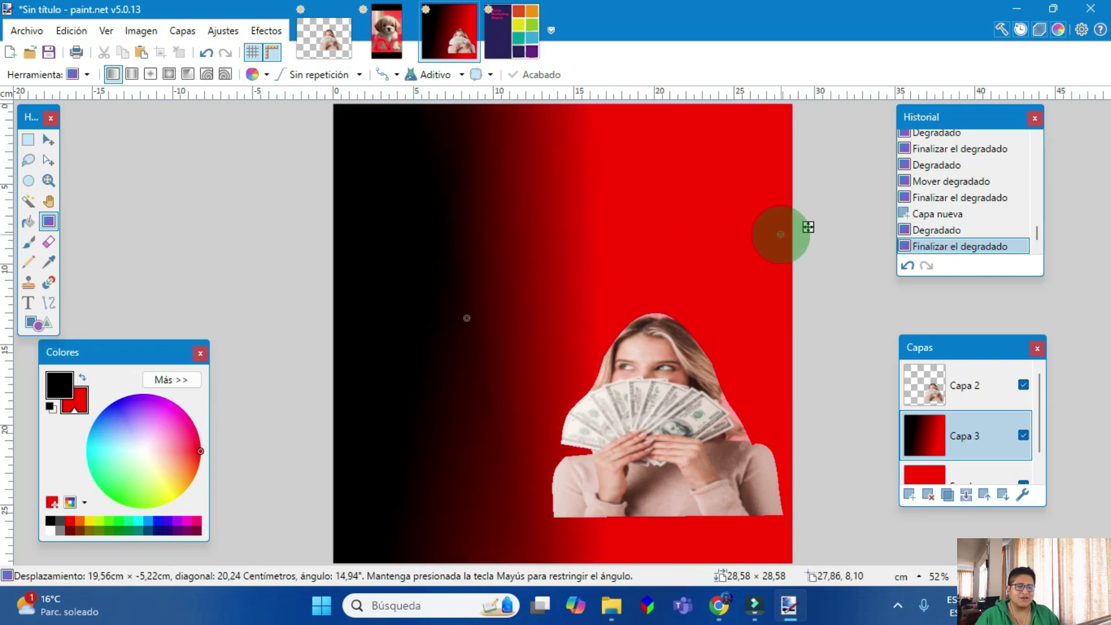
click(132, 74)
drag(433, 261, 722, 249)
drag(561, 248, 762, 310)
drag(551, 280, 707, 377)
key(ctrl+z)
key(ctrl+z)
key(ctrl+z)
key(ctrl+z)
key(ctrl+z)
key(ctrl+z)
key(ctrl+z)
key(ctrl+z)
key(ctrl+z)
key(ctrl+z)
key(ctrl+z)
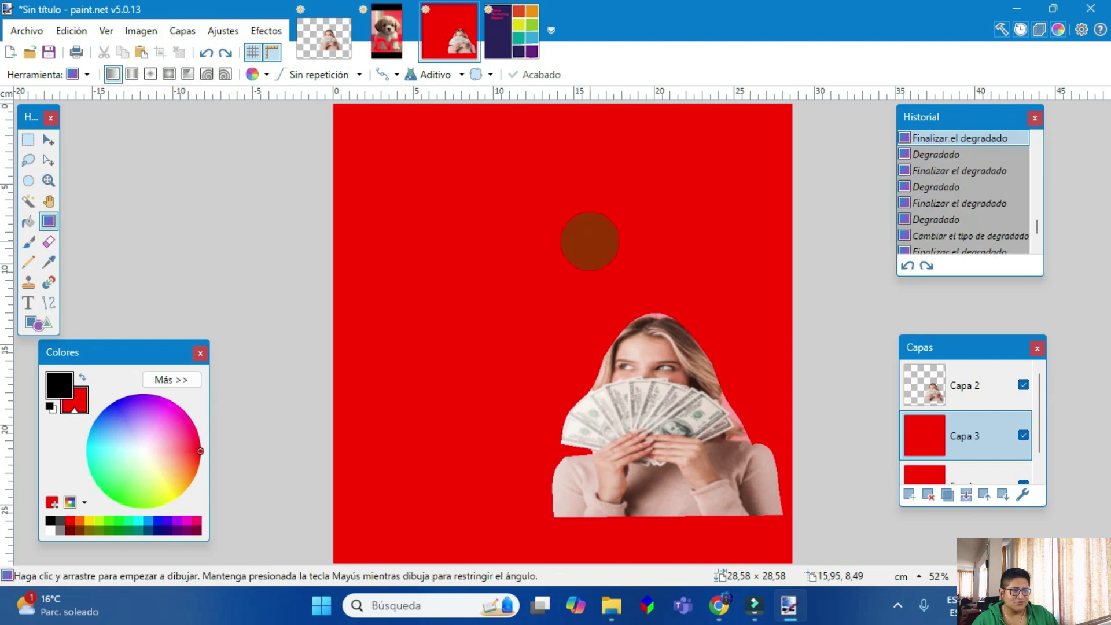
Step: Undo the latest gradient changes on Capa 3 and try a linear black-to-red gradient about 11.8 cm long toward the upper-right corner
key(ctrl+z)
key(ctrl+z)
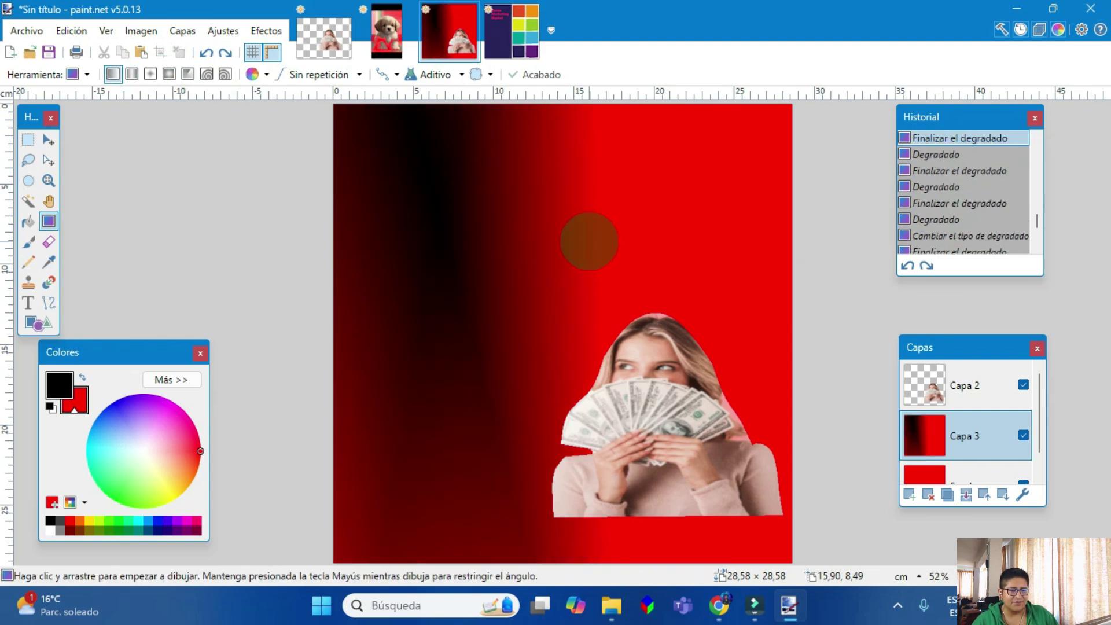
click(112, 74)
drag(596, 255, 758, 110)
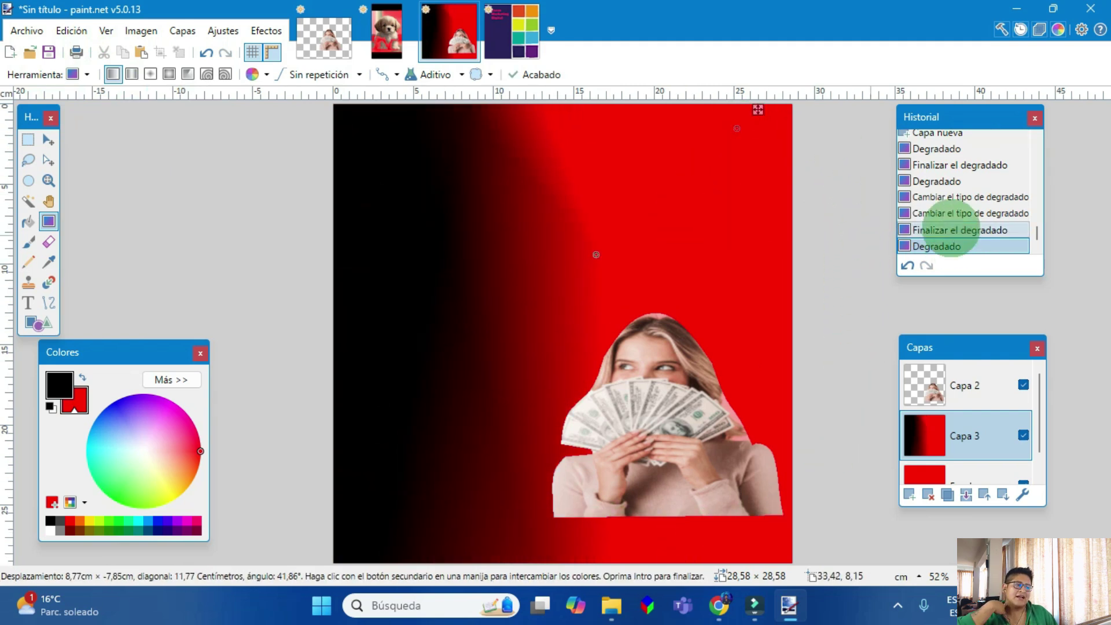
Step: Review the recent gradient entries in the edit history and undo the last gradient on Capa 3
scroll(943, 220, up, 1)
click(943, 230)
scroll(943, 228, down, 1)
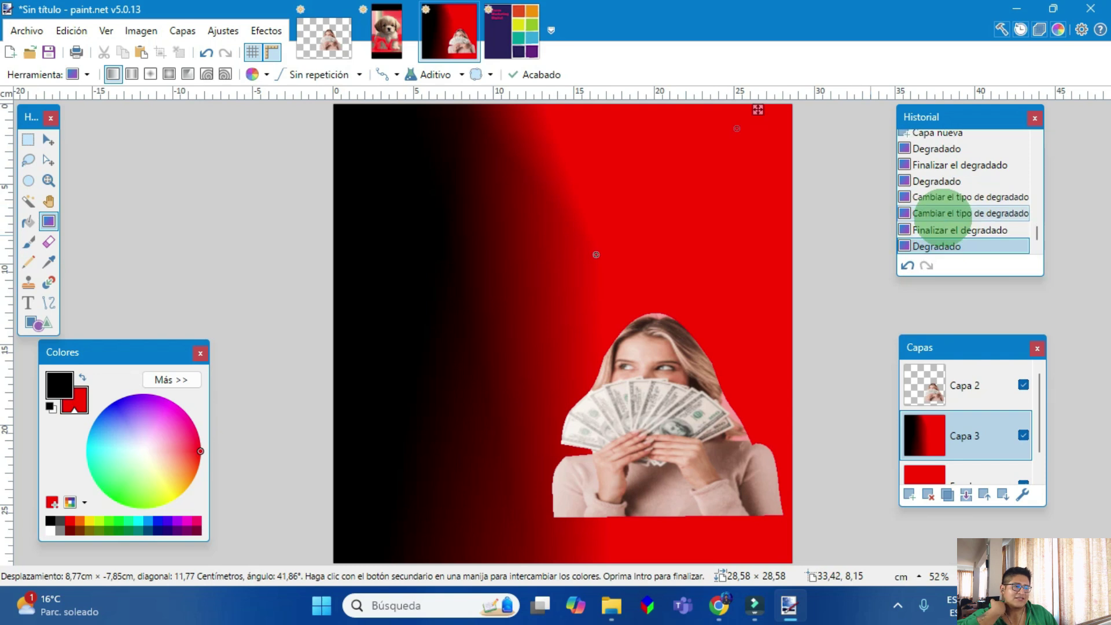
click(937, 247)
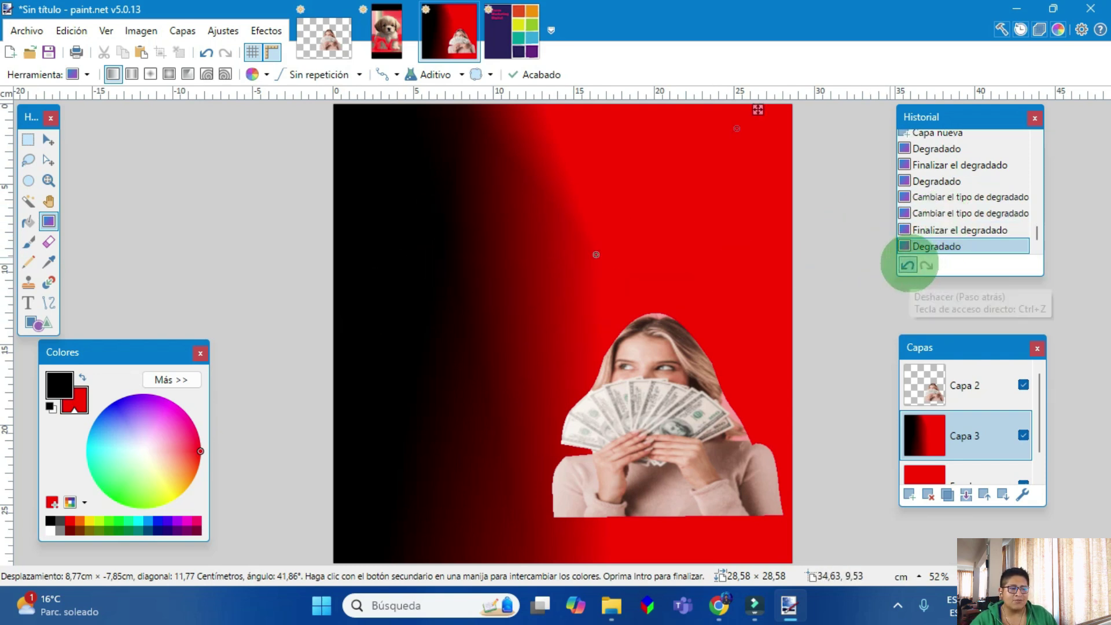
click(908, 265)
click(908, 265)
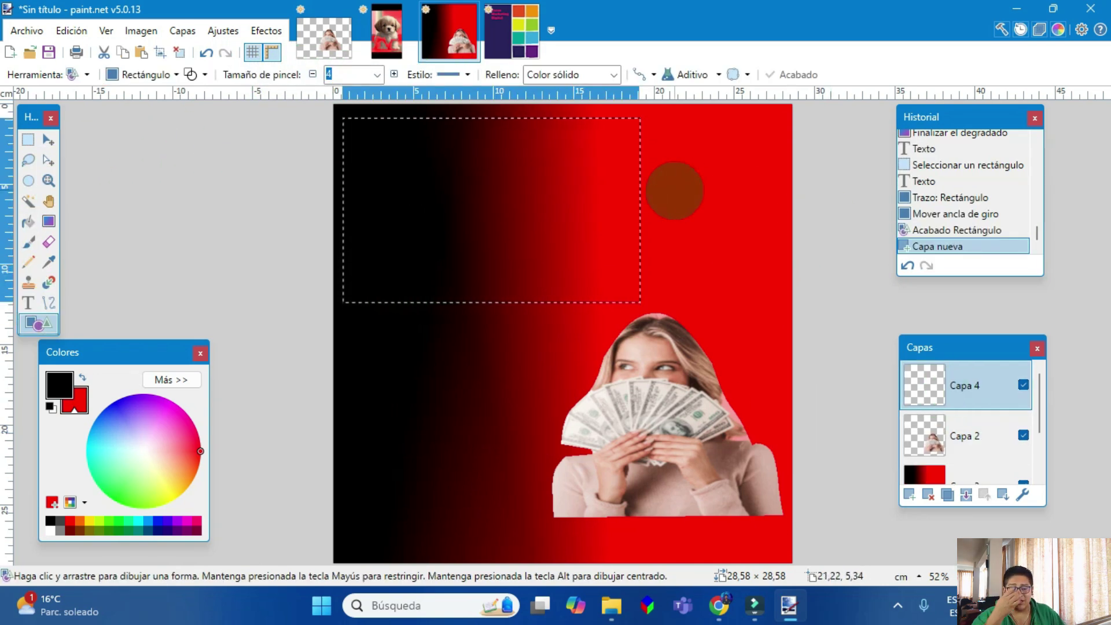
Step: Draw a shape outline about 13.1 × 9.1 cm inside the selection on Capa 4, colour it yellow and make it a parallelogram
drag(417, 132, 625, 276)
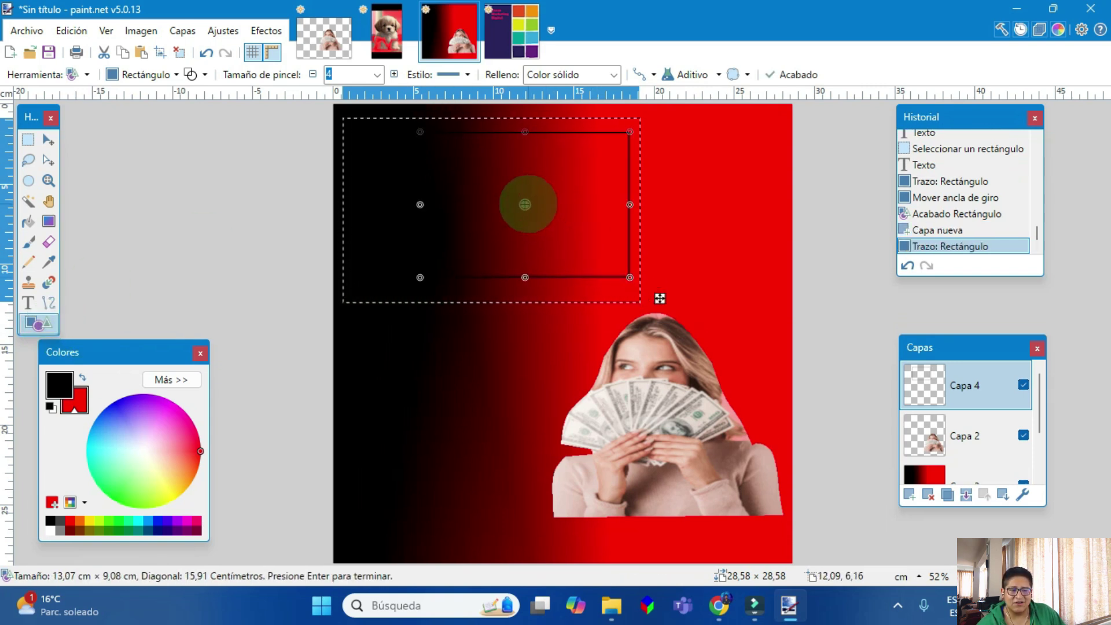
click(59, 384)
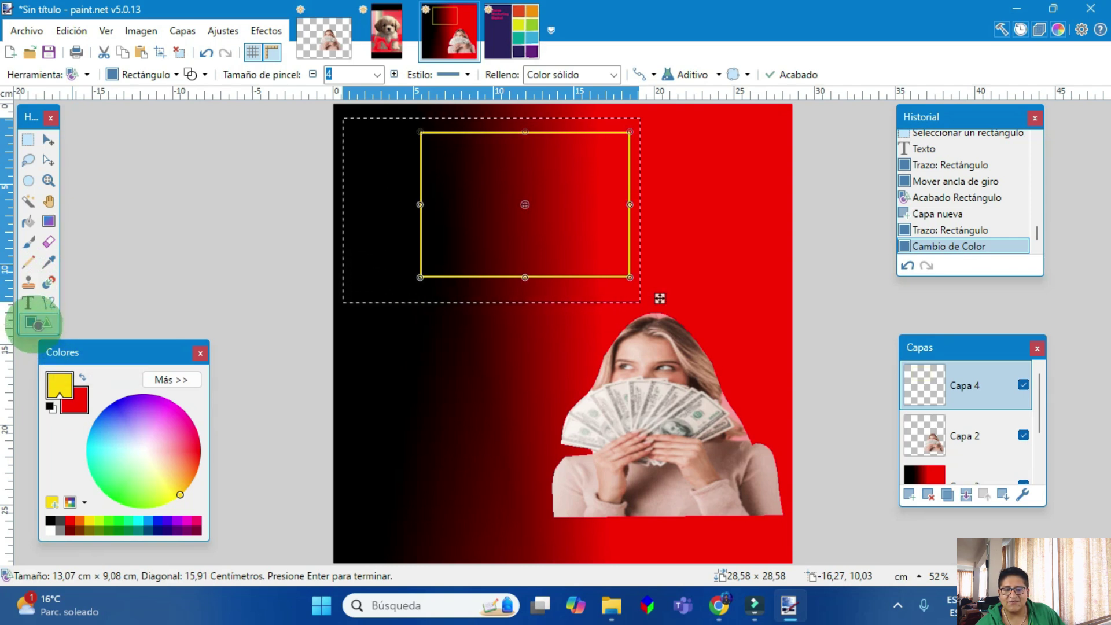
click(174, 74)
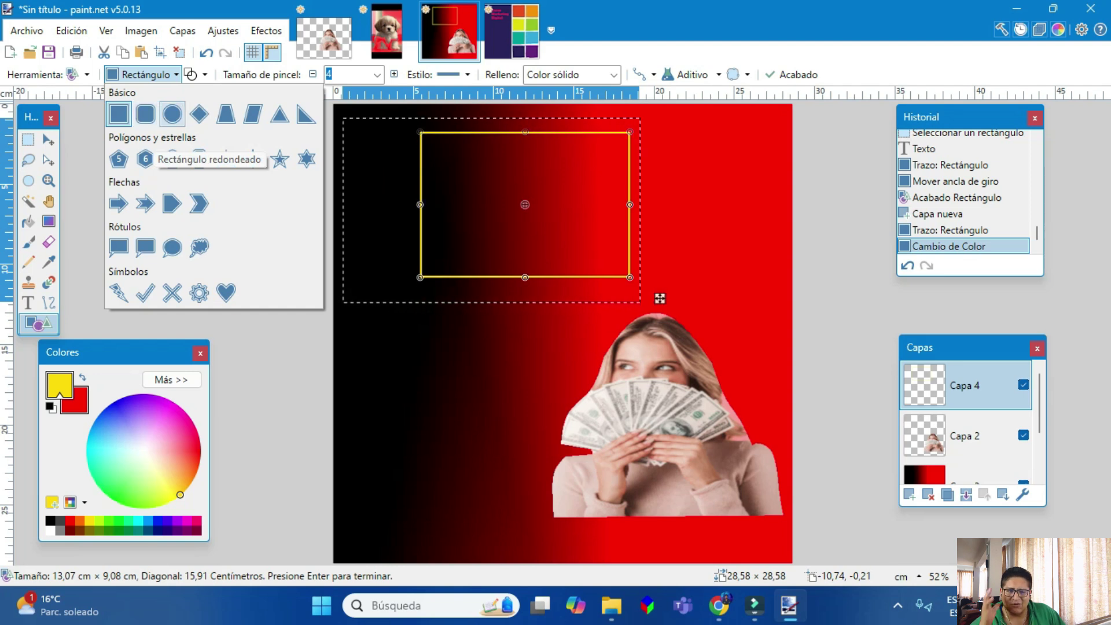
click(172, 114)
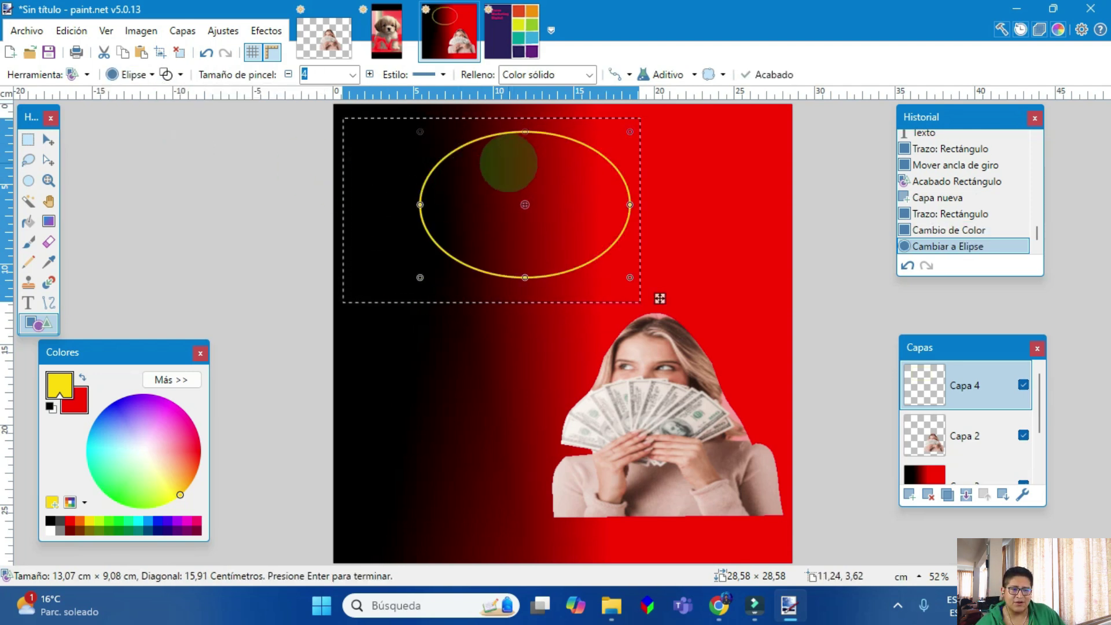
click(145, 74)
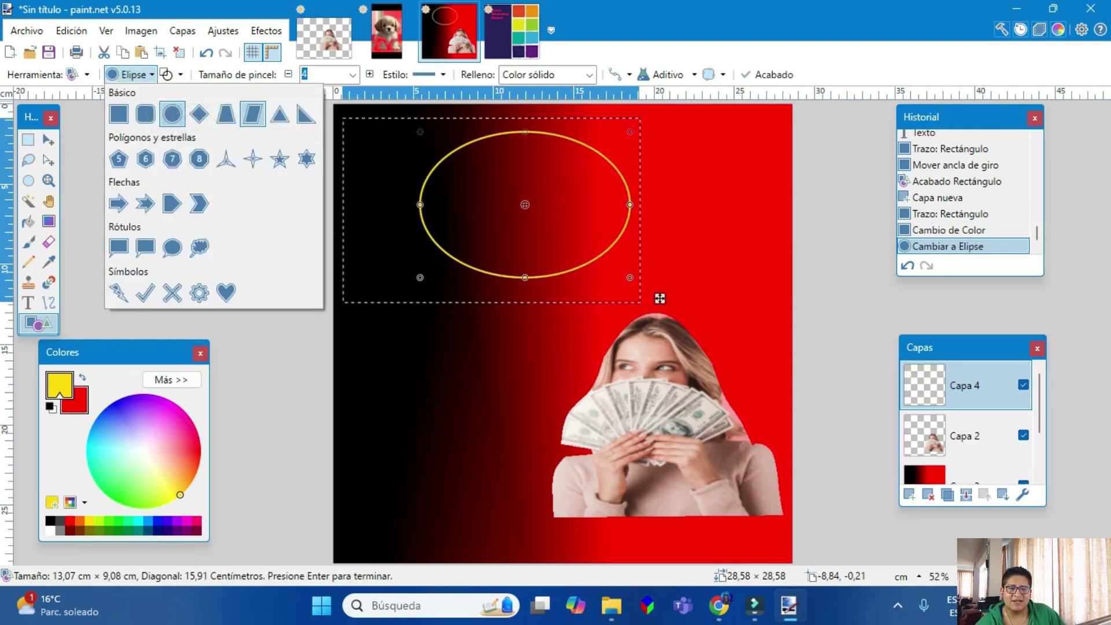
click(252, 114)
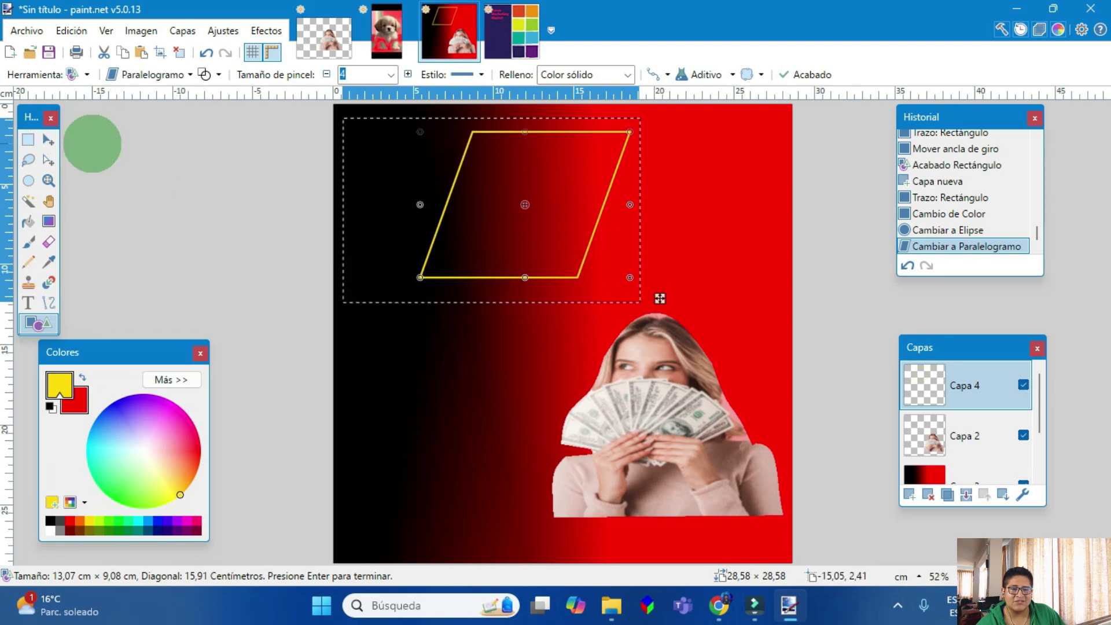
Step: Select an area about 10 × 10 cm below the parallelogram and draw a yellow four-pointed star about 6.5 × 6.8 cm in it
click(28, 140)
drag(382, 303, 542, 464)
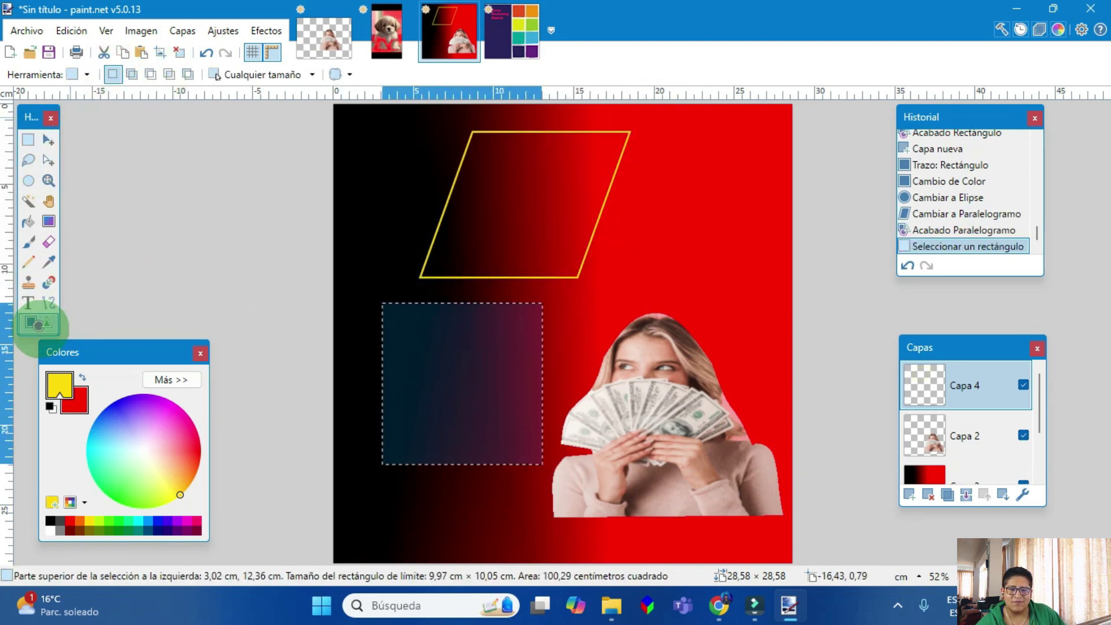
click(38, 323)
click(154, 74)
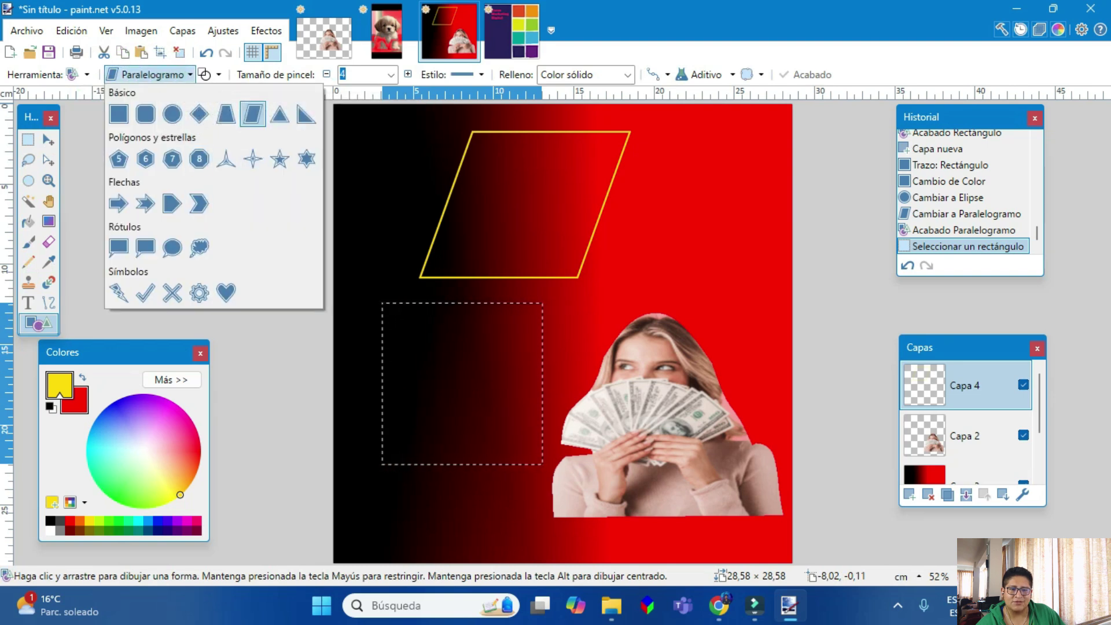
click(253, 159)
drag(436, 337, 541, 450)
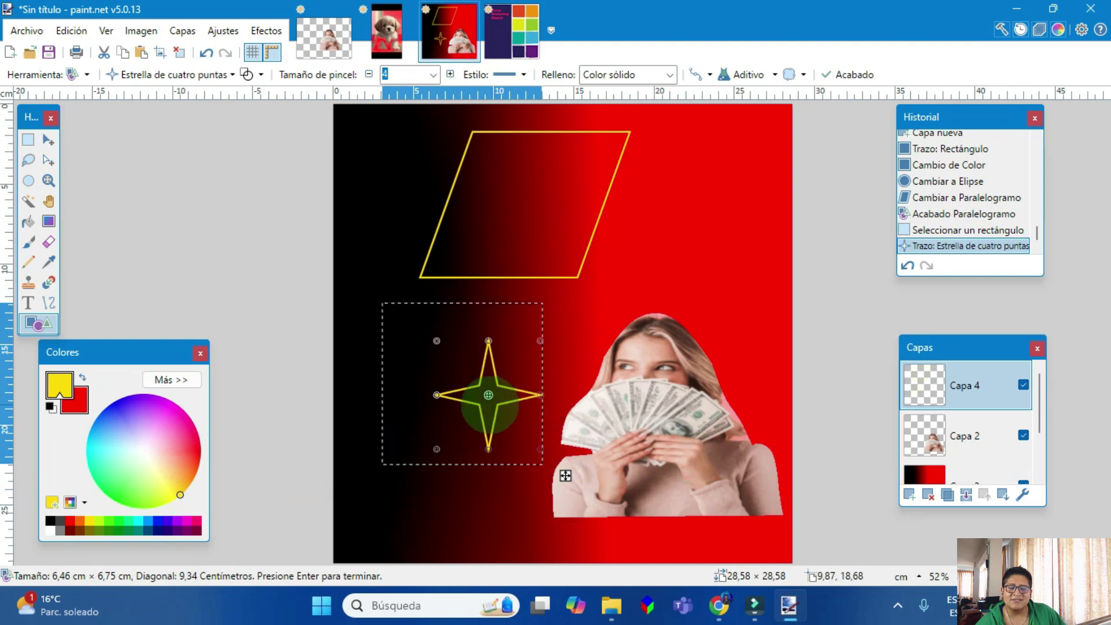
Step: Fill the four-pointed star with red using the Paint Bucket, and try to fill the parallelogram with it too
click(29, 221)
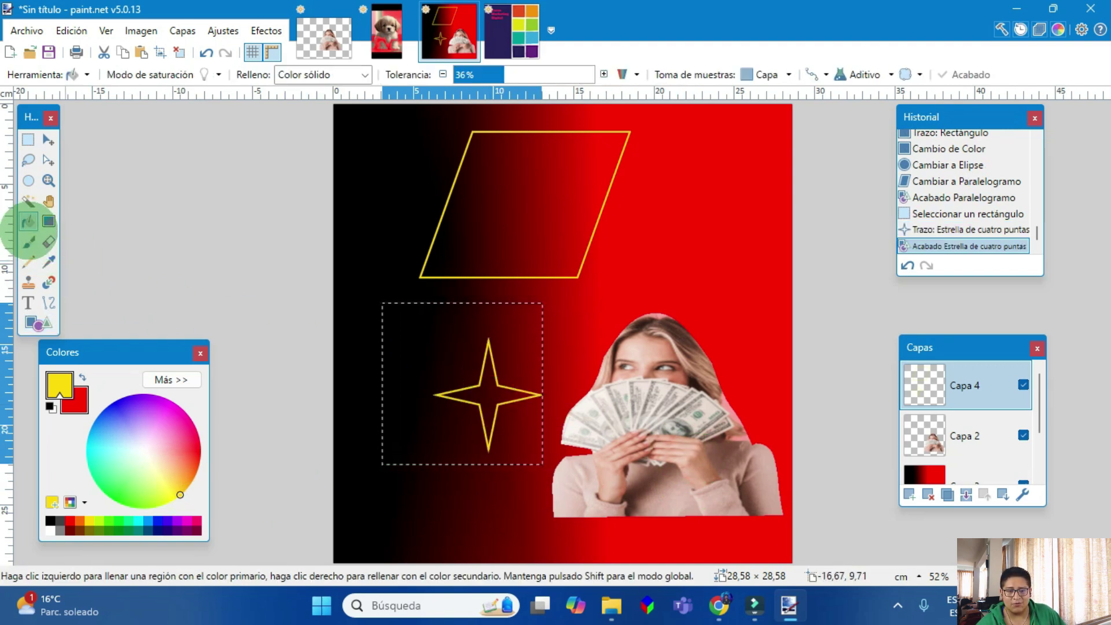
click(82, 377)
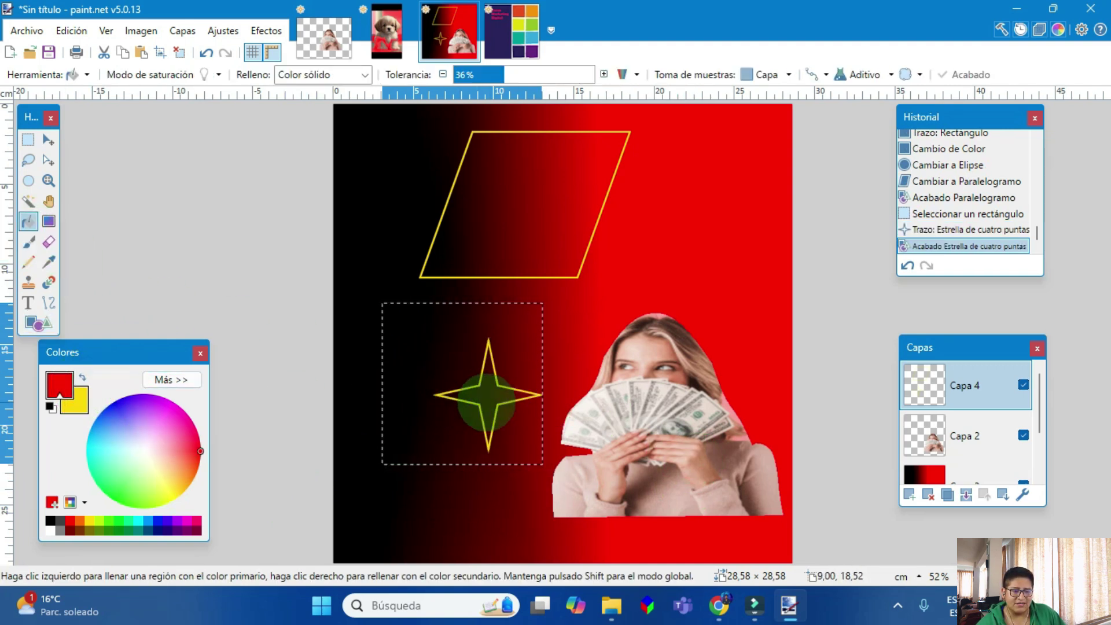
click(488, 388)
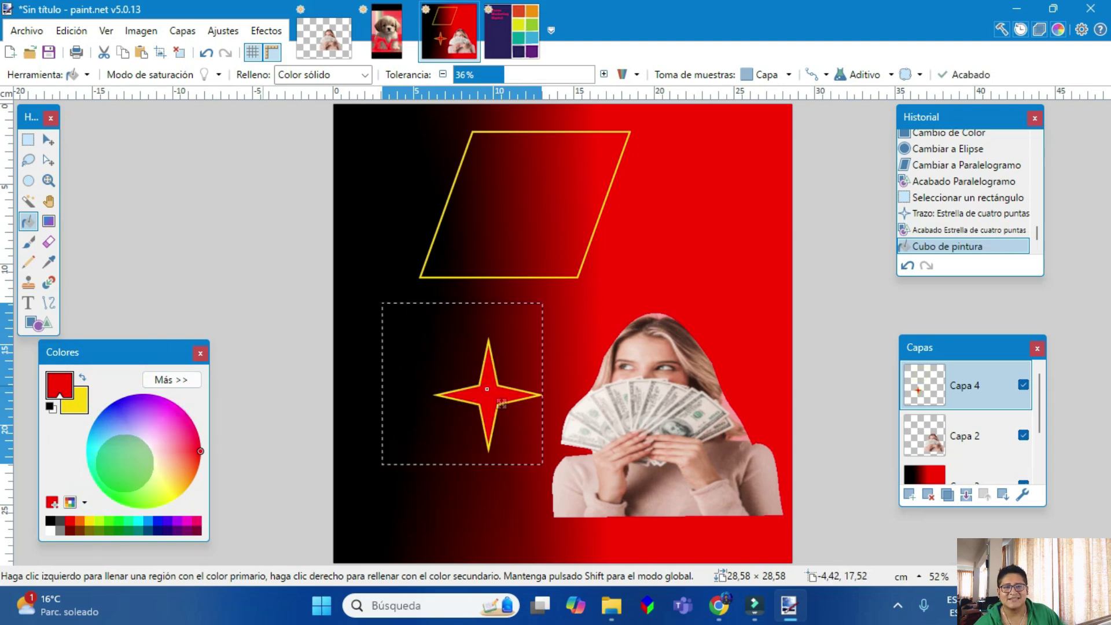
click(515, 172)
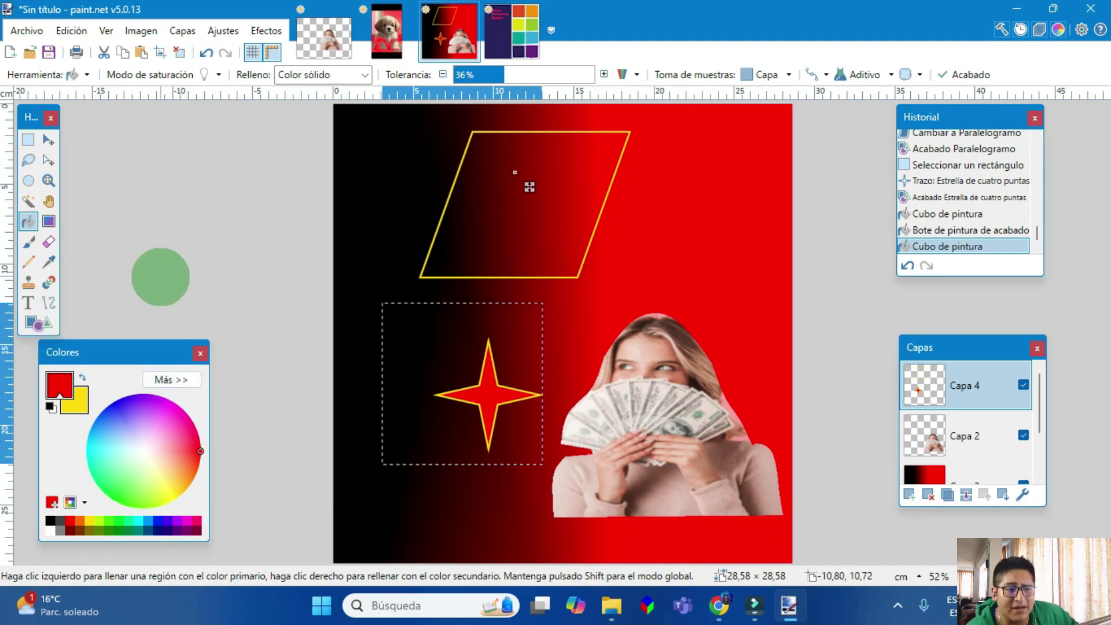
Step: Cut the selected woman from Capa 3 of the transparent image
click(325, 35)
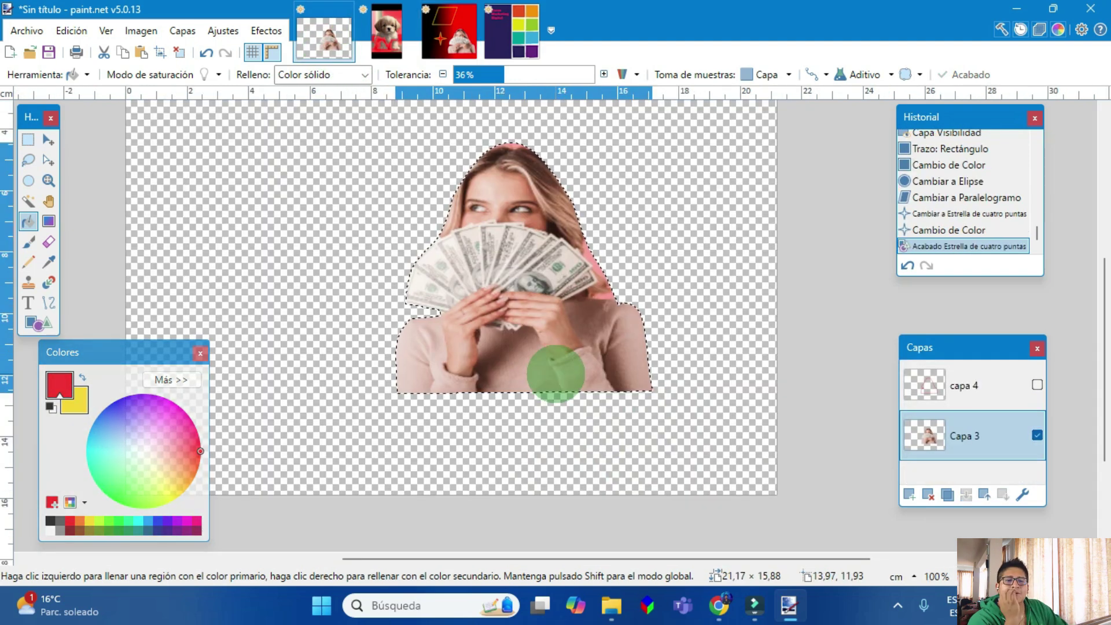
click(71, 30)
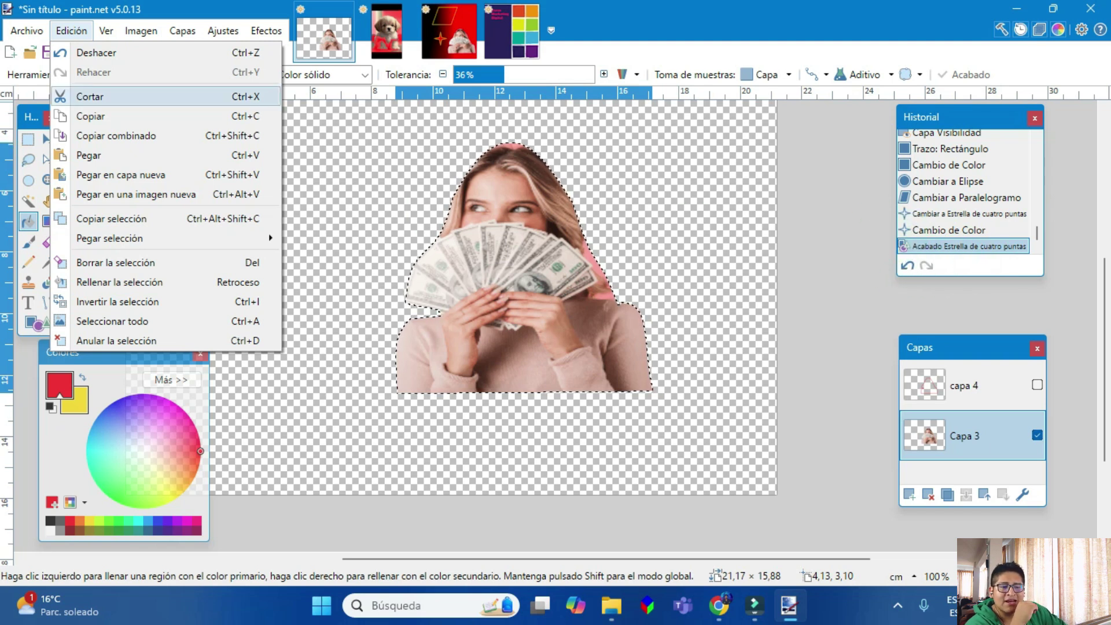
click(139, 96)
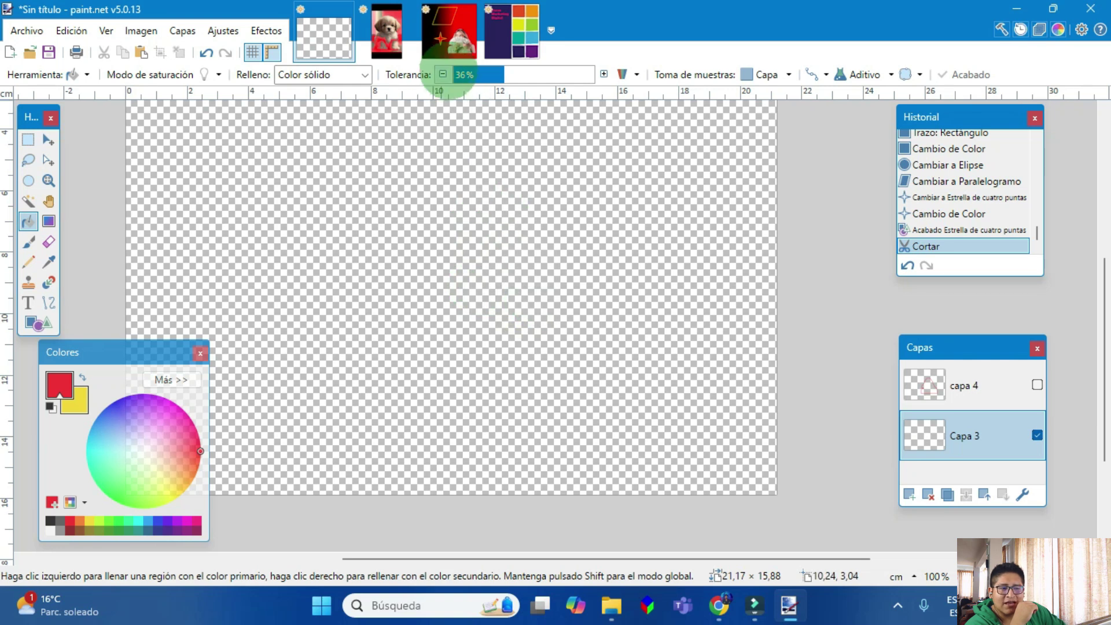
Step: Paste the cut woman into Capa 4 of the gradient image and place her beside the parallelogram, above the larger woman
click(449, 46)
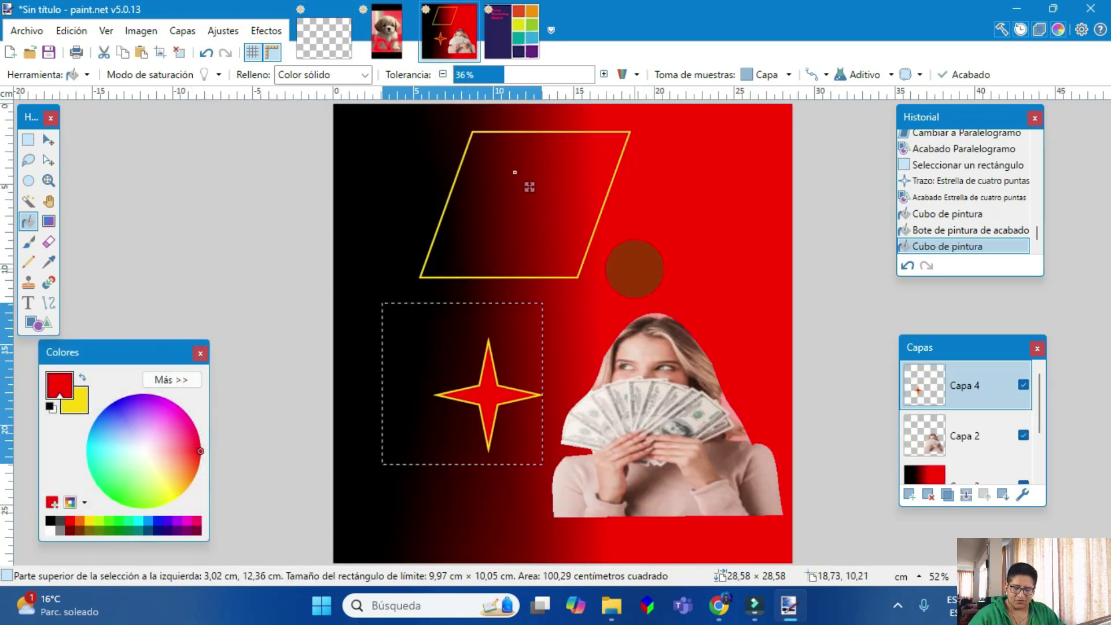
key(ctrl+v)
drag(635, 331, 791, 279)
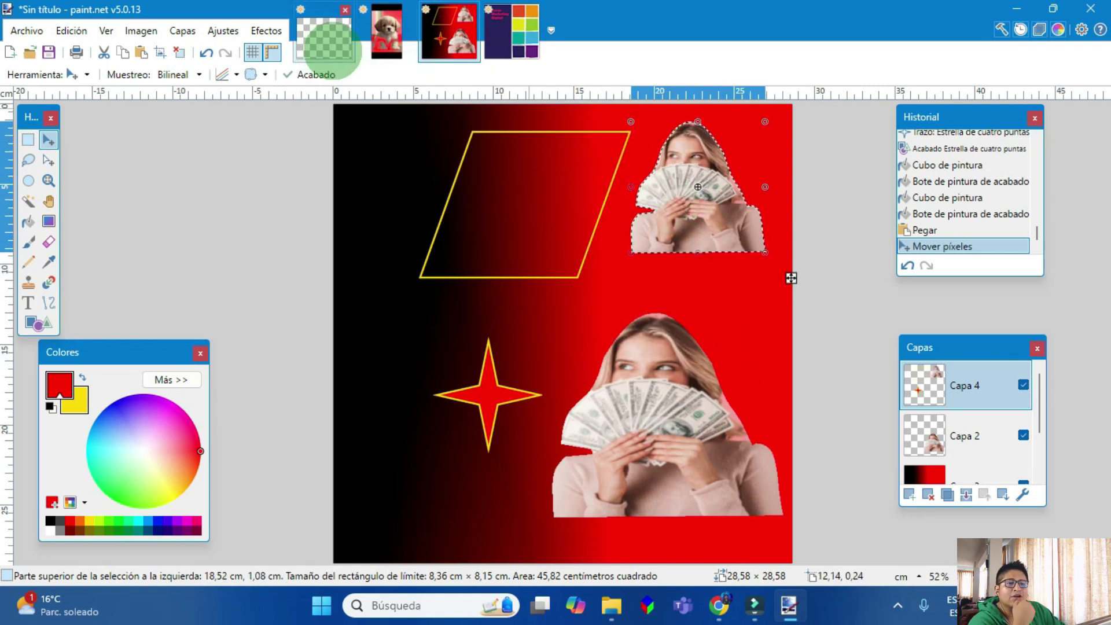
mouse_move(678, 185)
mouse_down()
mouse_move(603, 194)
mouse_move(669, 194)
mouse_up()
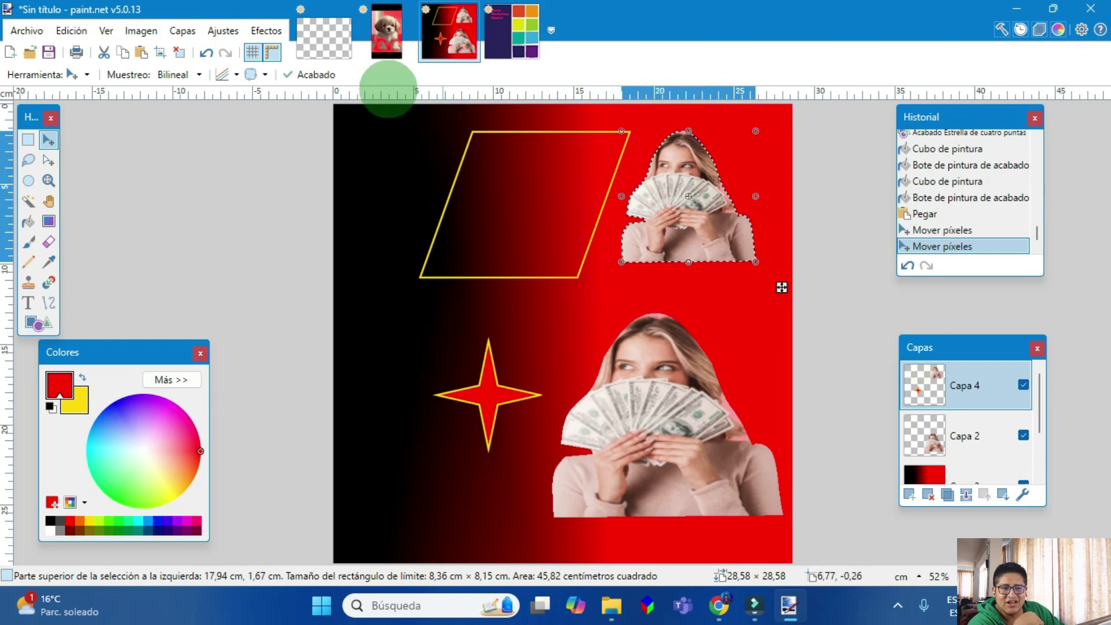
Step: Undo the cut in the transparent image and copy the selected woman instead
click(321, 31)
key(ctrl+z)
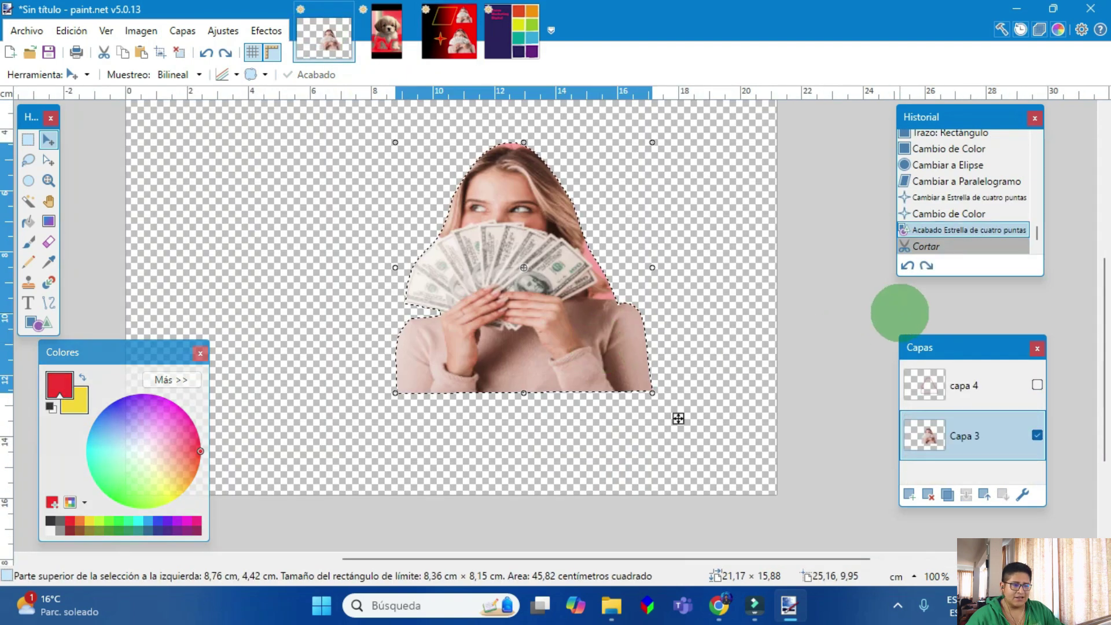
click(71, 30)
click(72, 31)
click(71, 31)
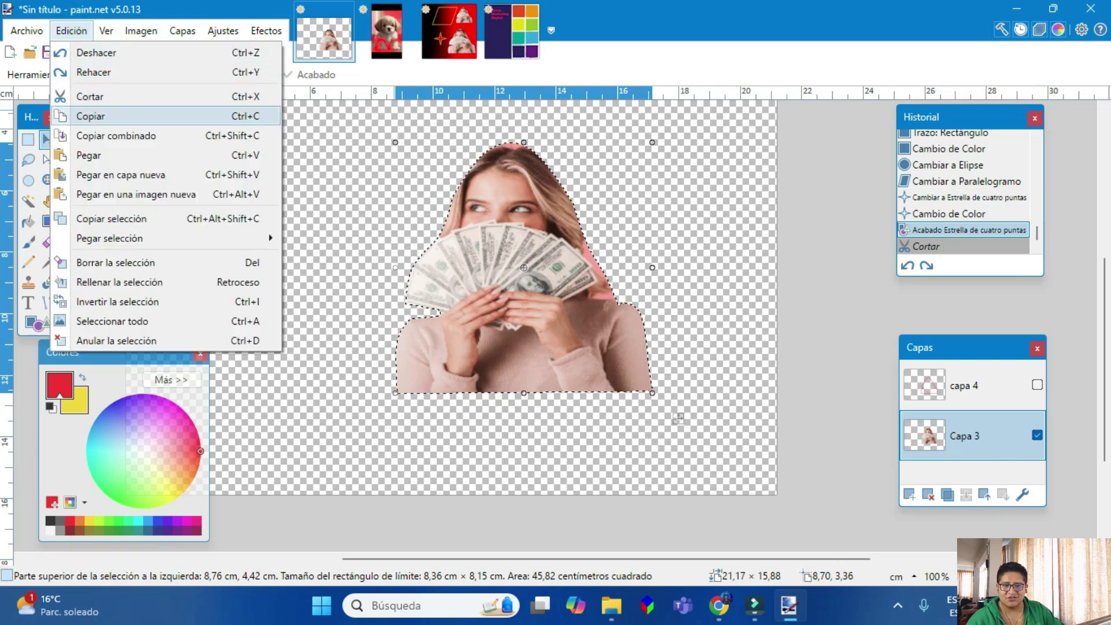
click(101, 116)
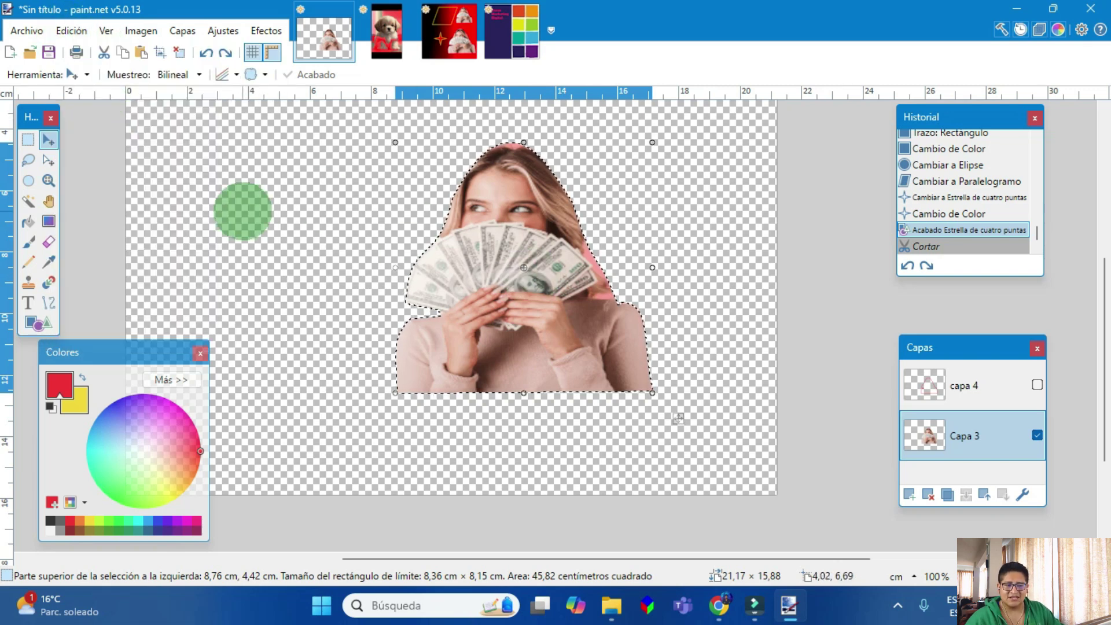
Step: Paste a second woman onto the same Capa 3 layer and place her to the left of the original
click(678, 418)
key(ctrl+v)
drag(679, 418, 433, 395)
click(104, 52)
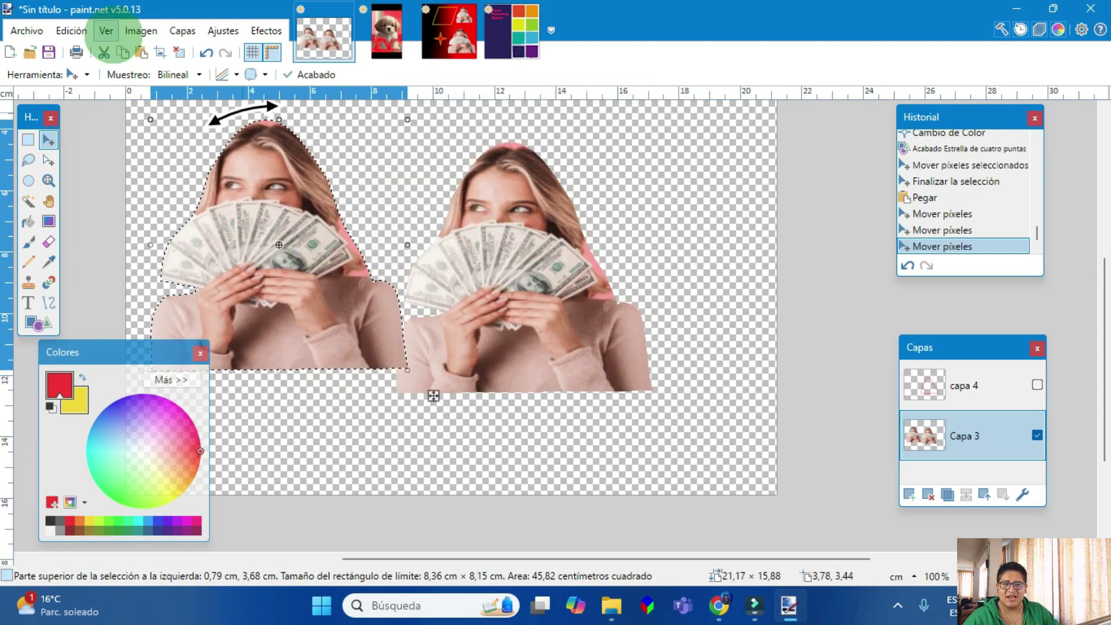
Step: Paste another copy of the woman into a new layer and move it to the right edge of the canvas
click(71, 30)
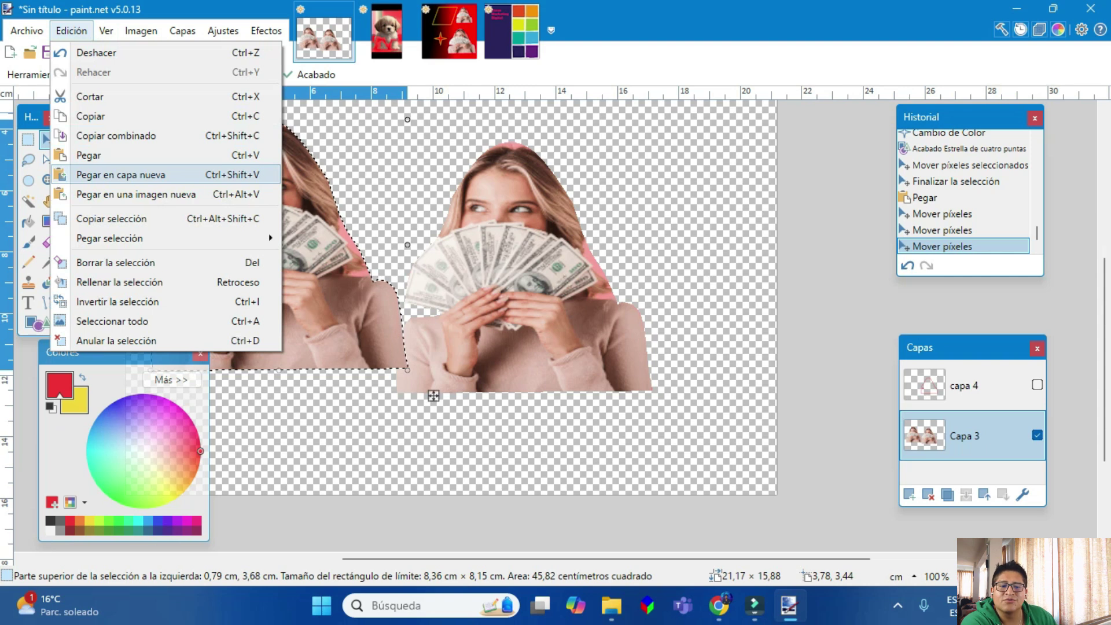
click(120, 175)
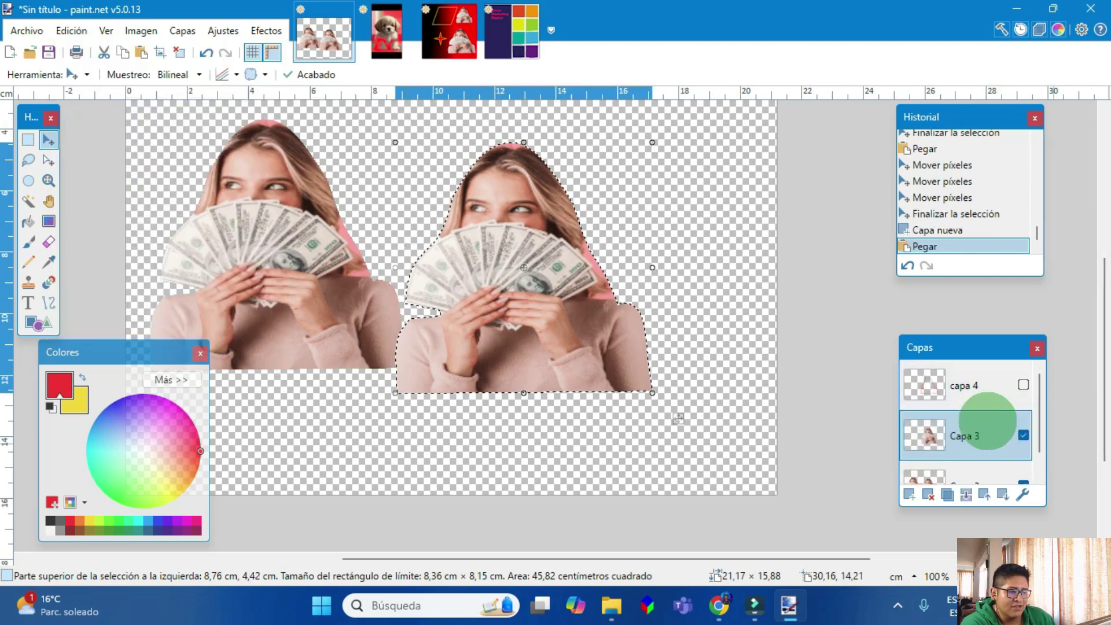
drag(457, 287, 641, 296)
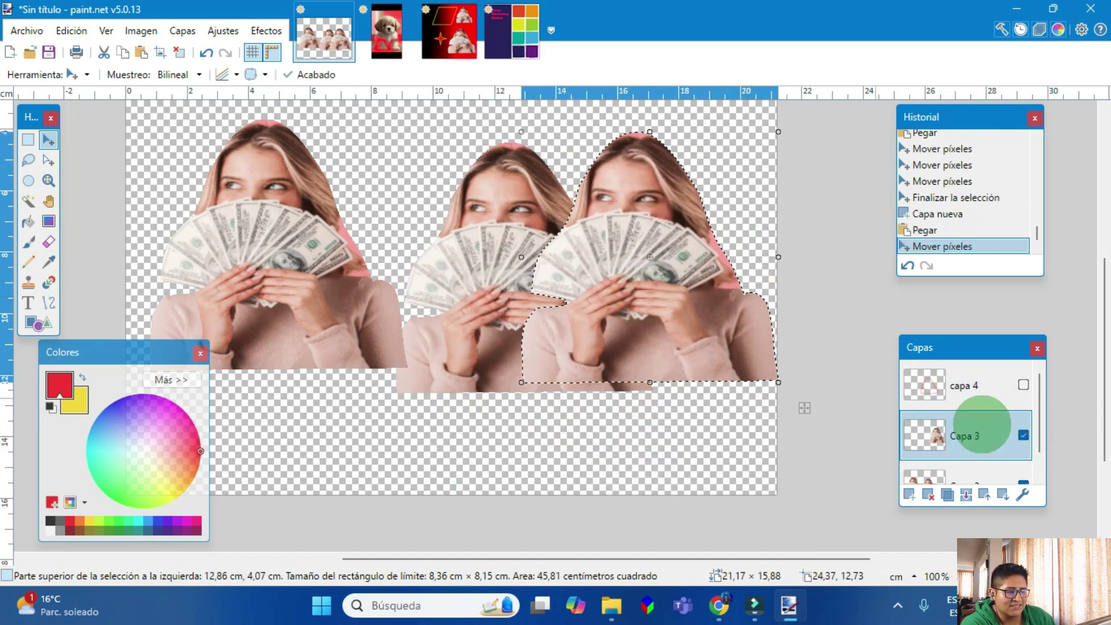
Step: Compare the two Capa 3 layers by selecting each one and hiding and showing the lower one
scroll(973, 409, down, 1)
click(967, 457)
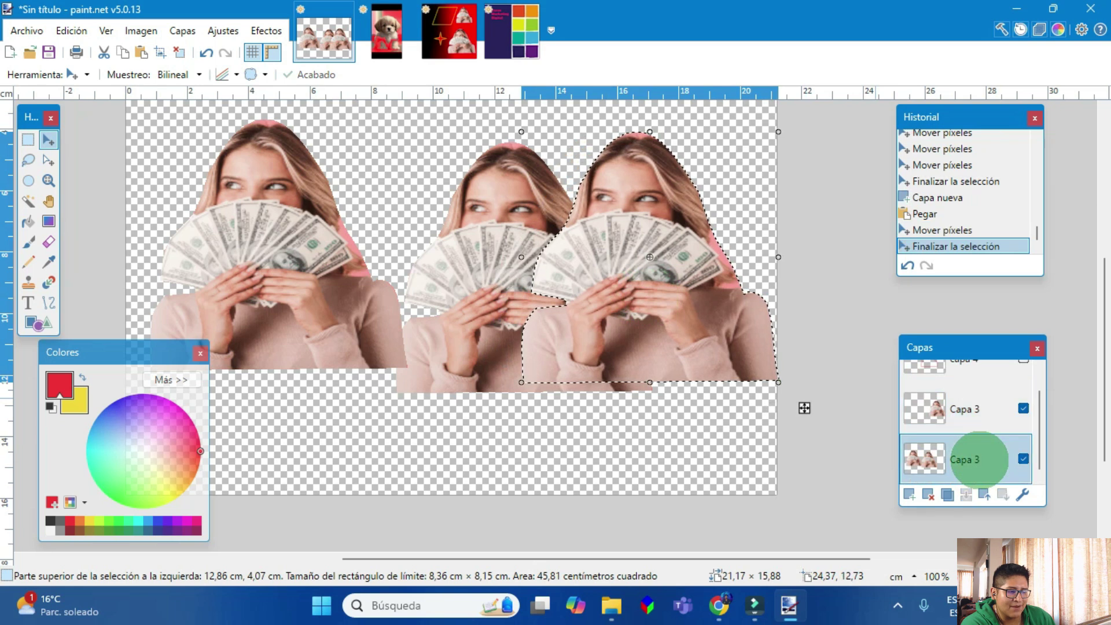
click(970, 409)
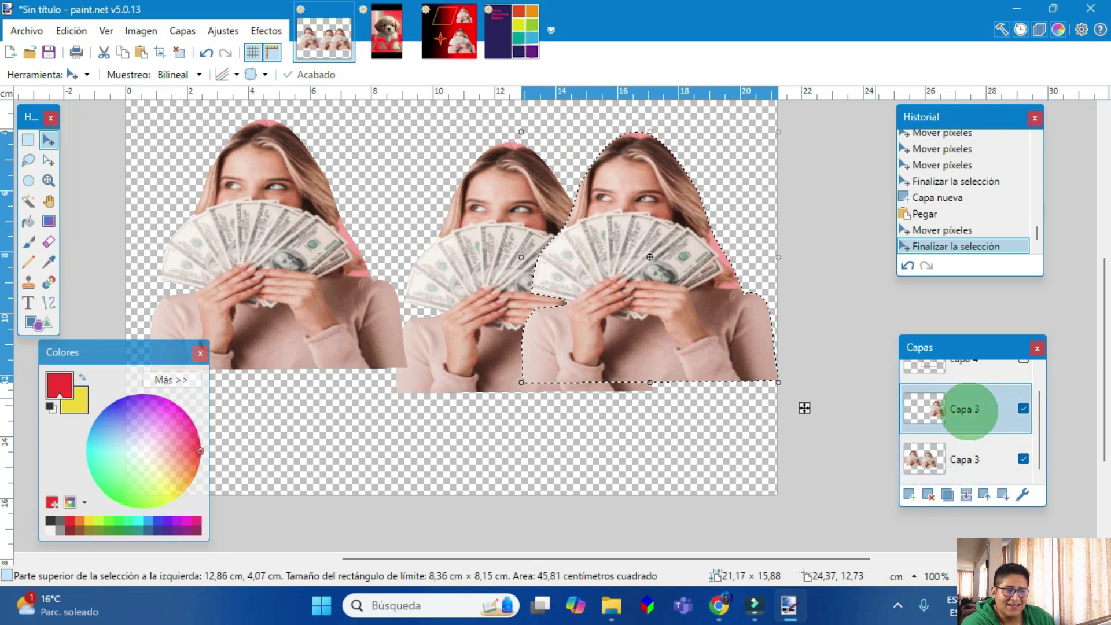
click(1024, 459)
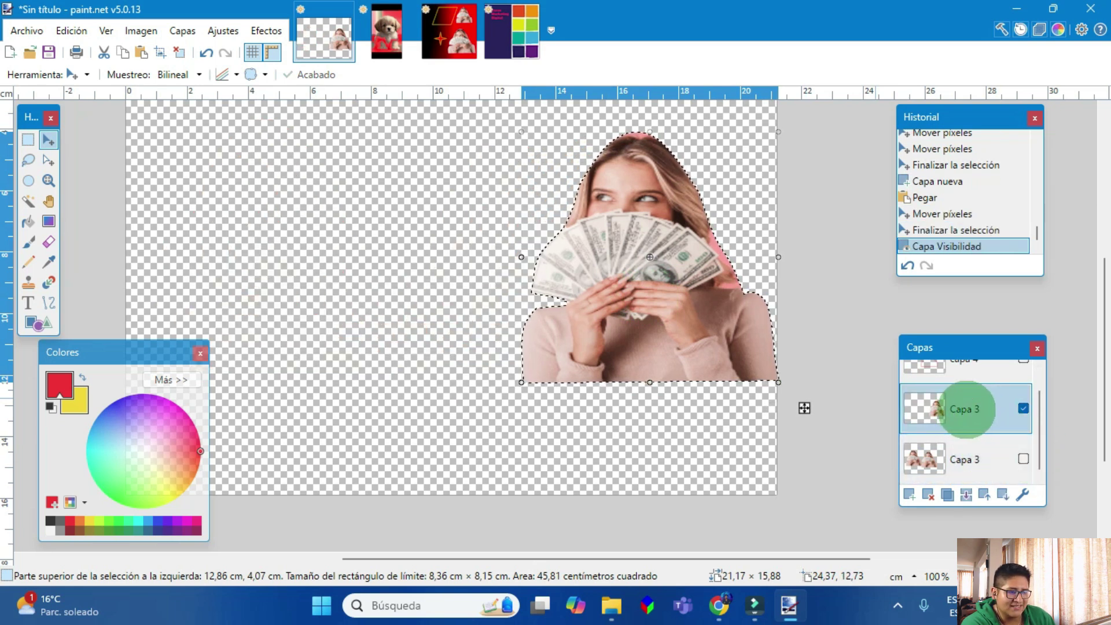
click(1024, 459)
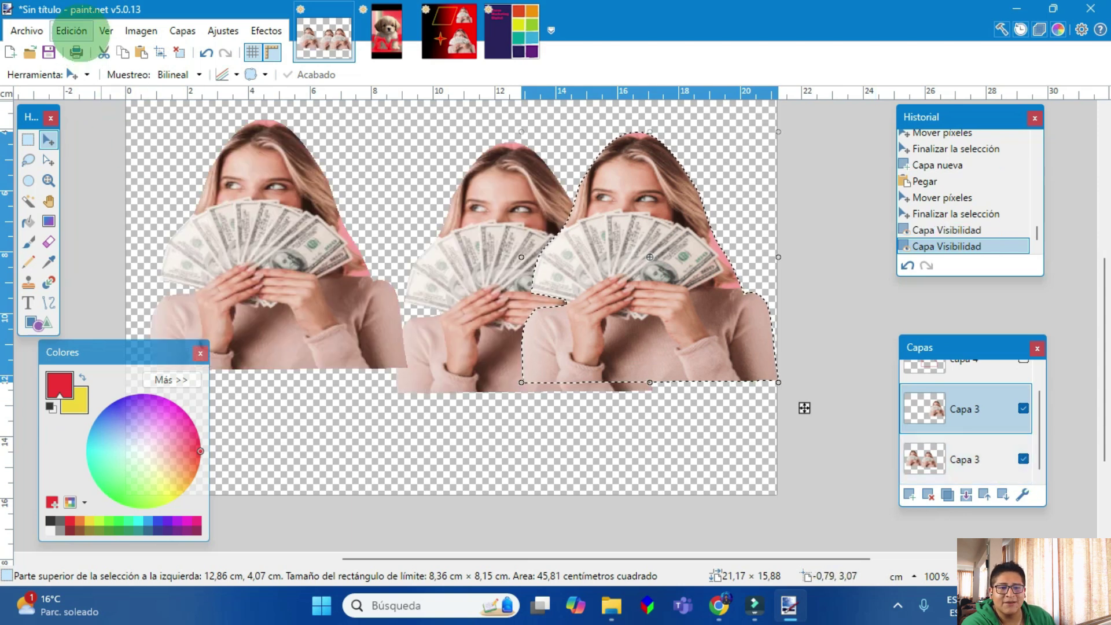
Step: Paste the copied woman into a new image and return to the image with the three women
click(72, 30)
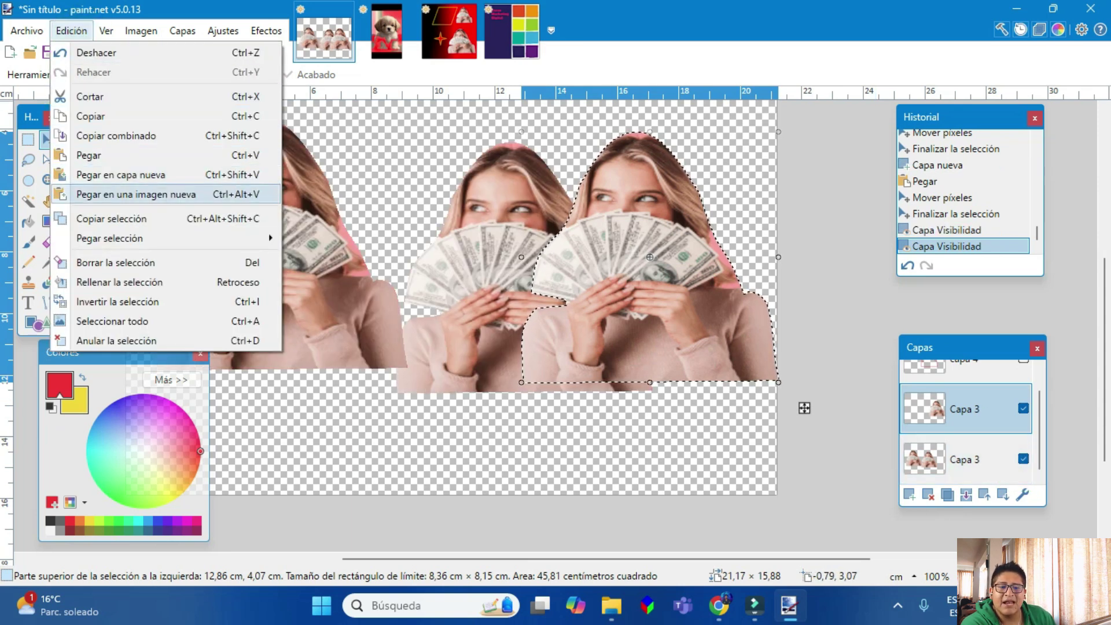
click(136, 194)
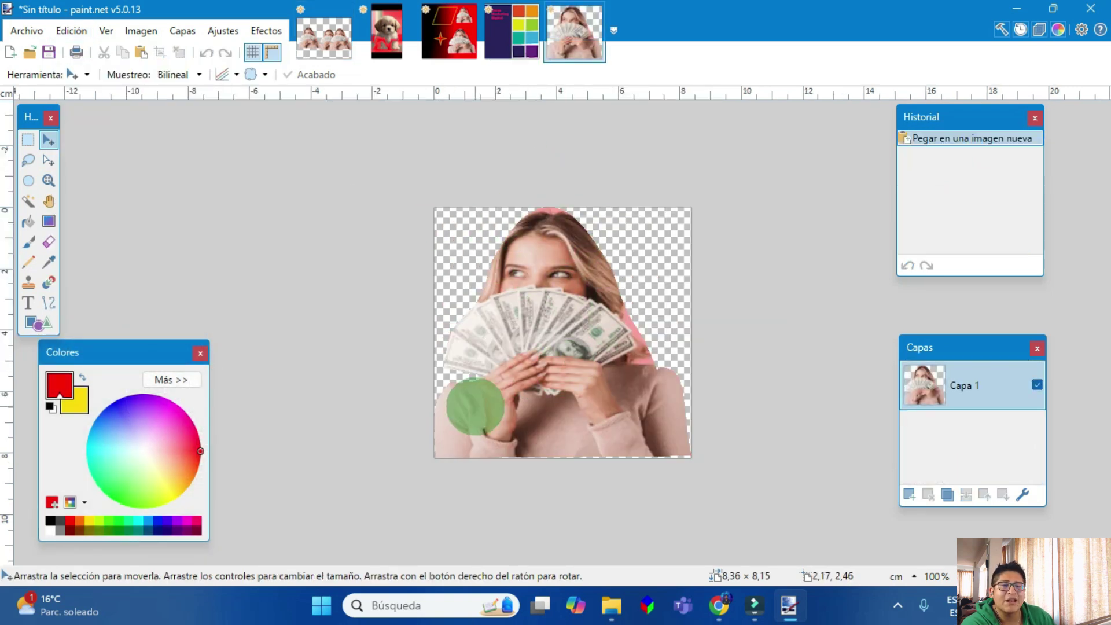
click(71, 31)
click(87, 31)
click(324, 31)
Step: Copy the selection outline of the rightmost woman and switch to the Rectangle Select tool
click(71, 30)
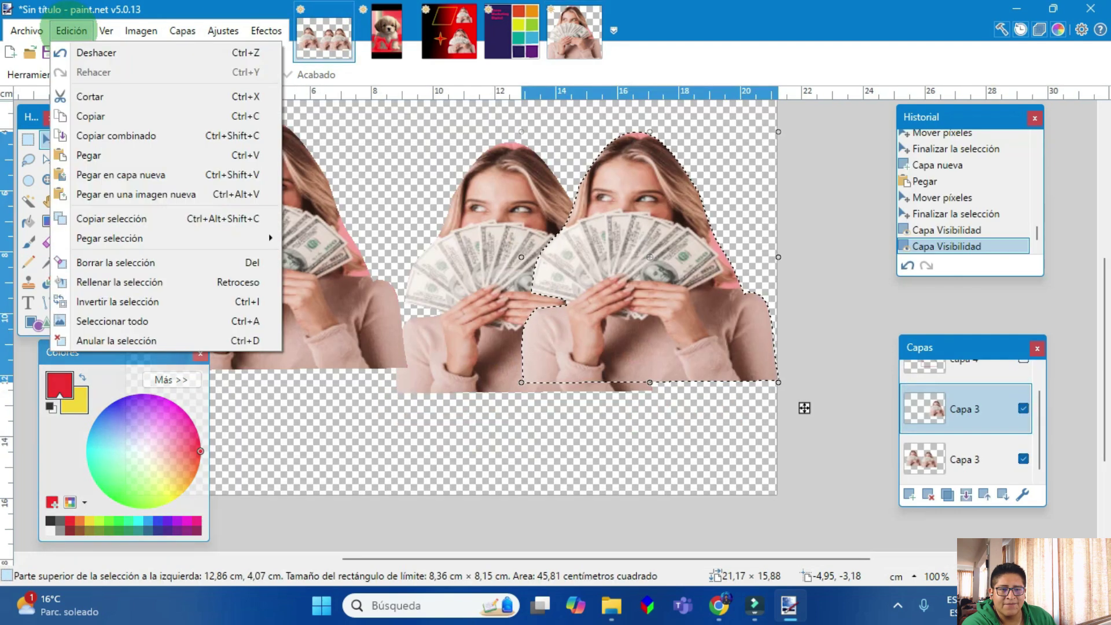
click(116, 219)
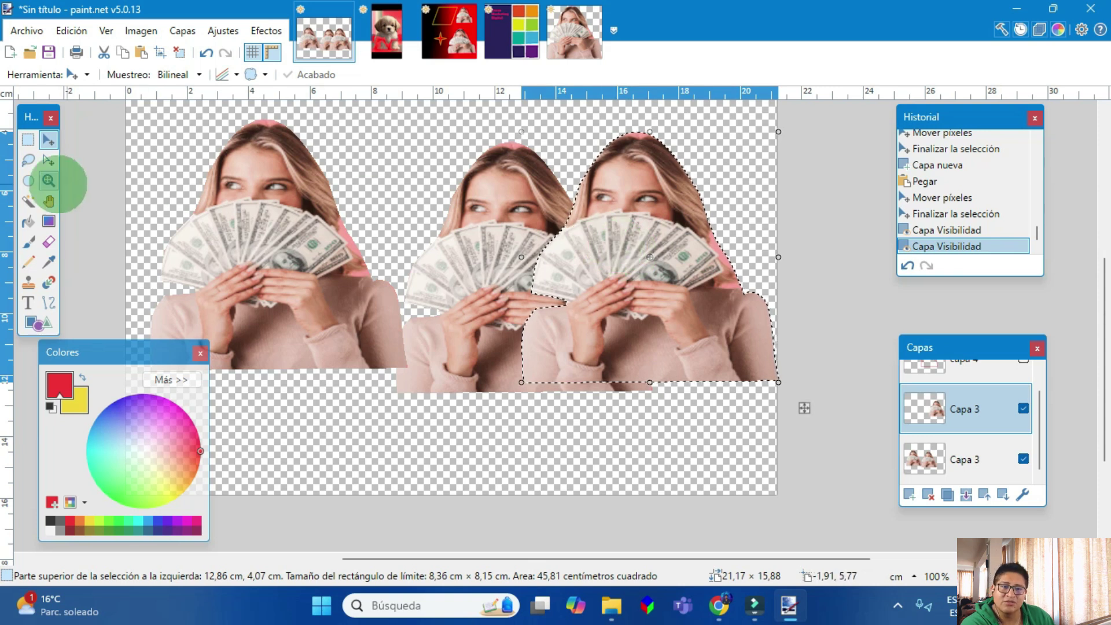
click(28, 139)
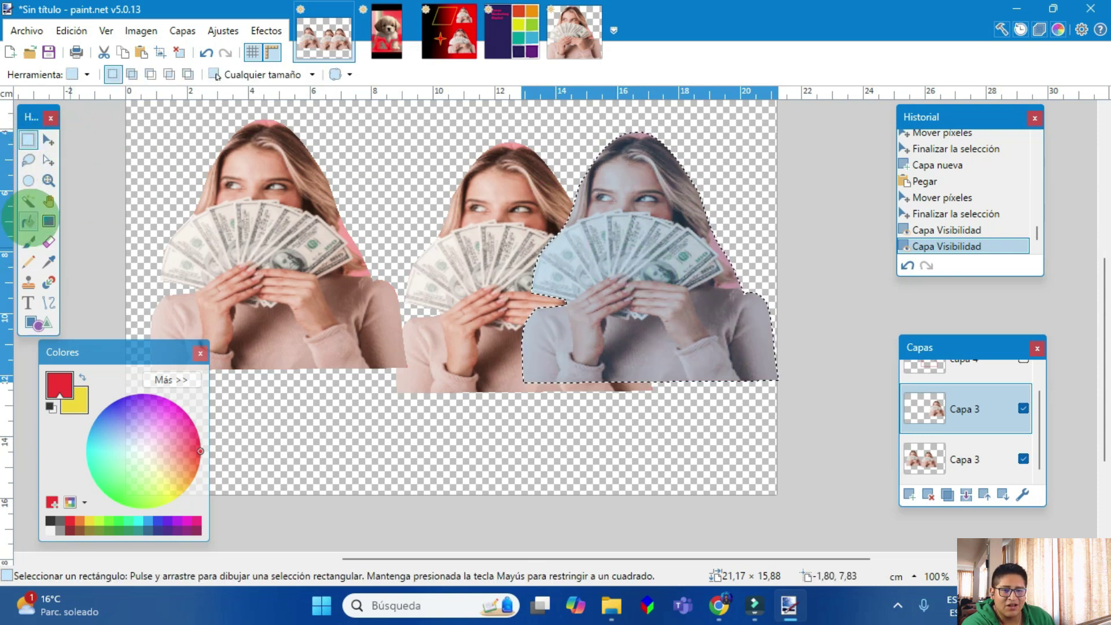
Step: Erase the selected rightmost woman from the upper Capa 3 layer and undo the deletion
click(81, 29)
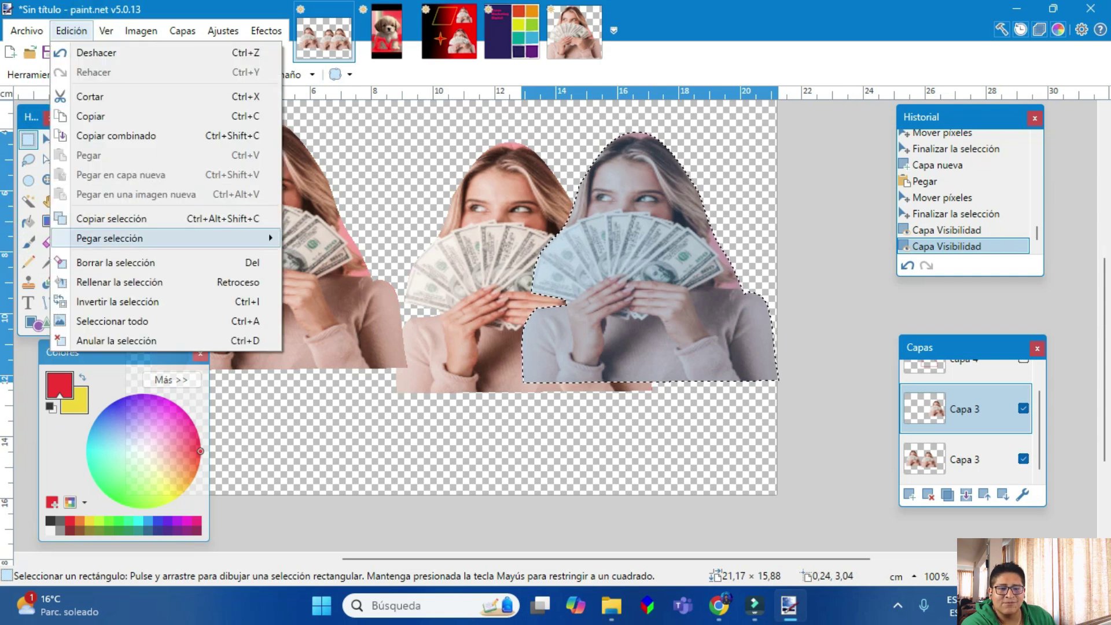
click(116, 262)
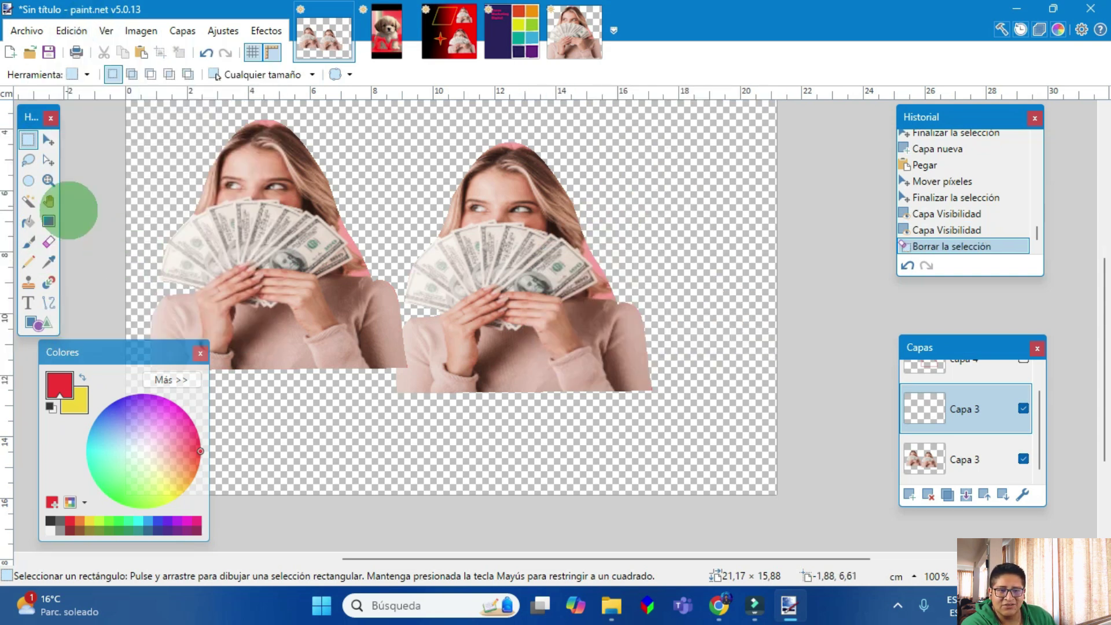
click(84, 29)
mouse_move(110, 237)
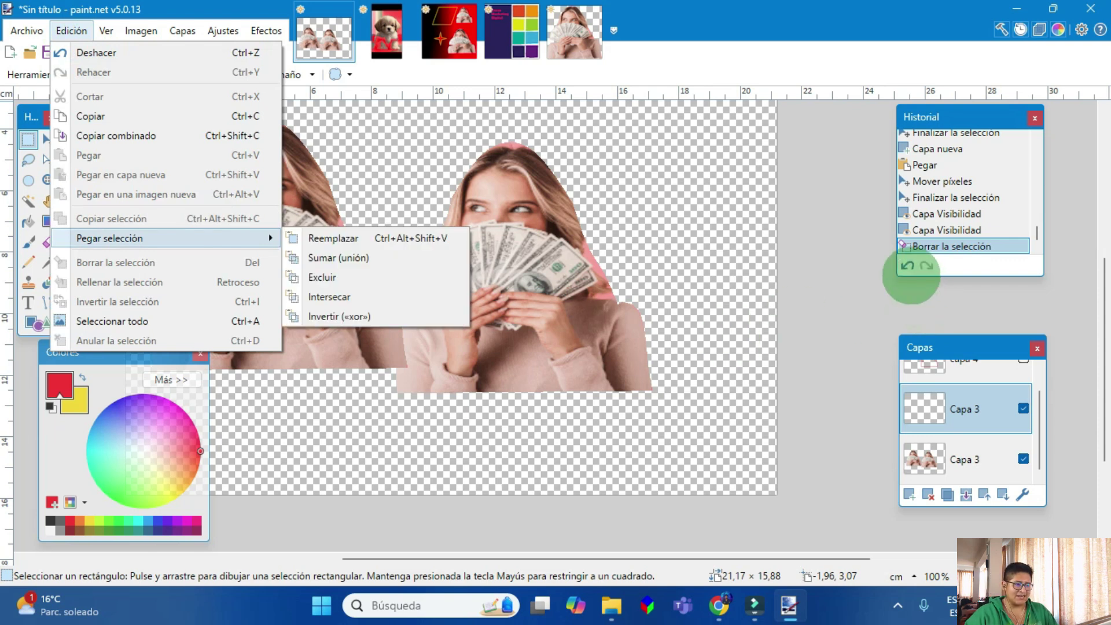
click(912, 273)
click(907, 266)
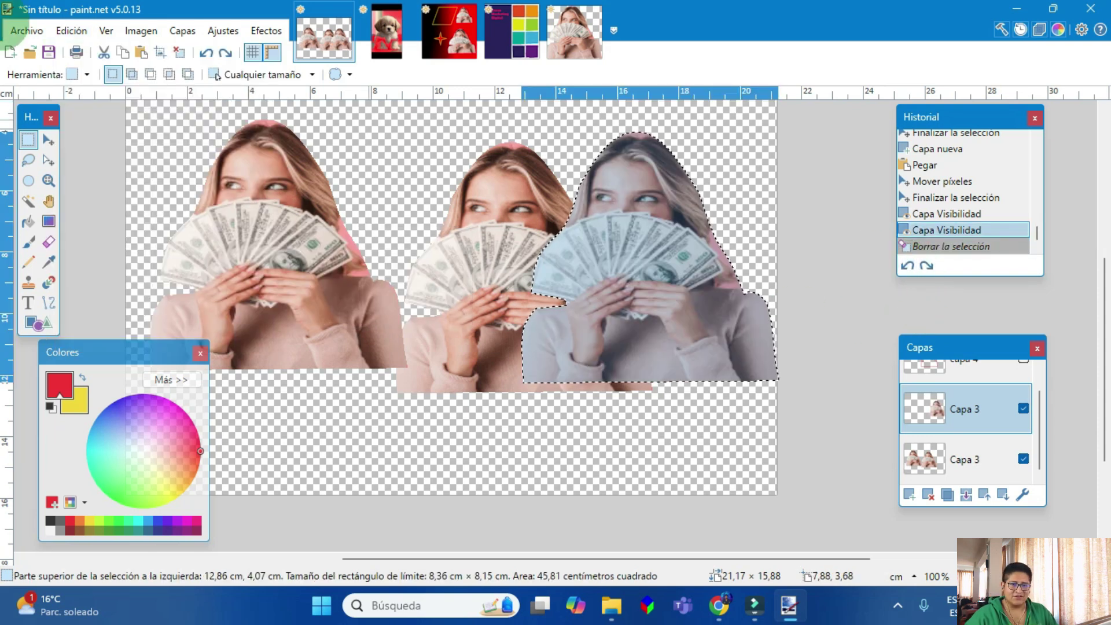
Step: Fill the selected woman's shape with red, and repaint it yellow with the Paint Bucket after picking lime green as primary colour
click(71, 30)
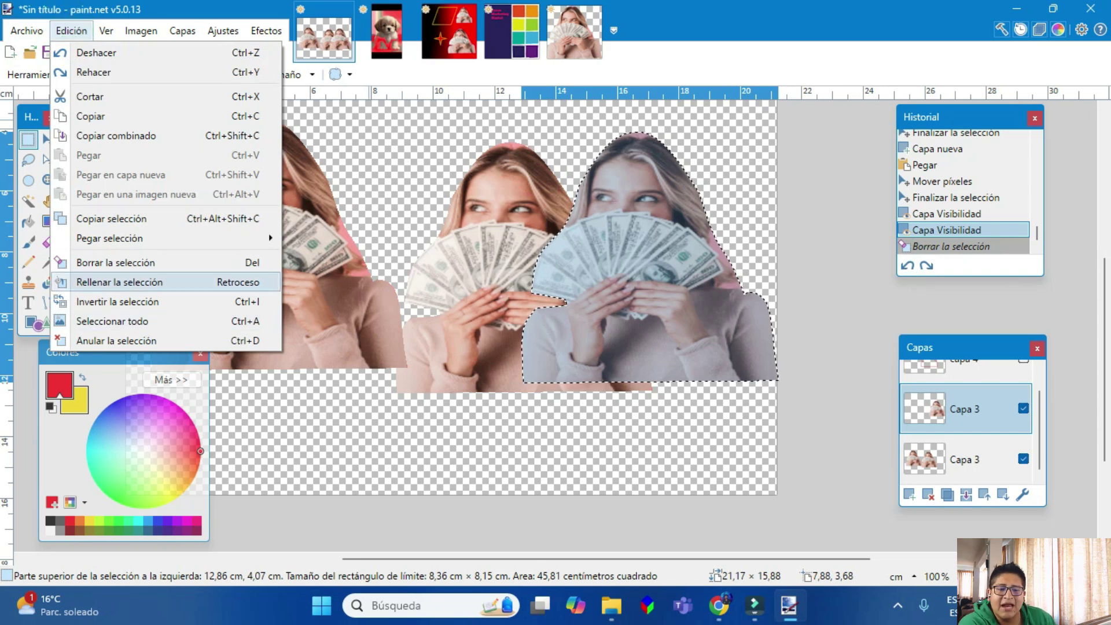
click(116, 281)
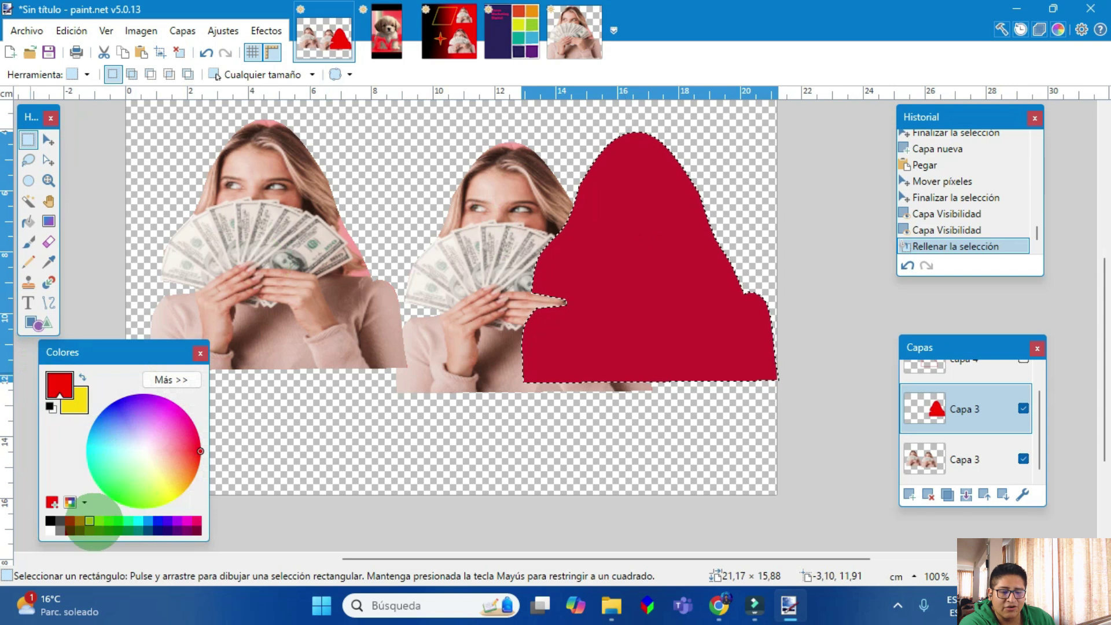
click(99, 521)
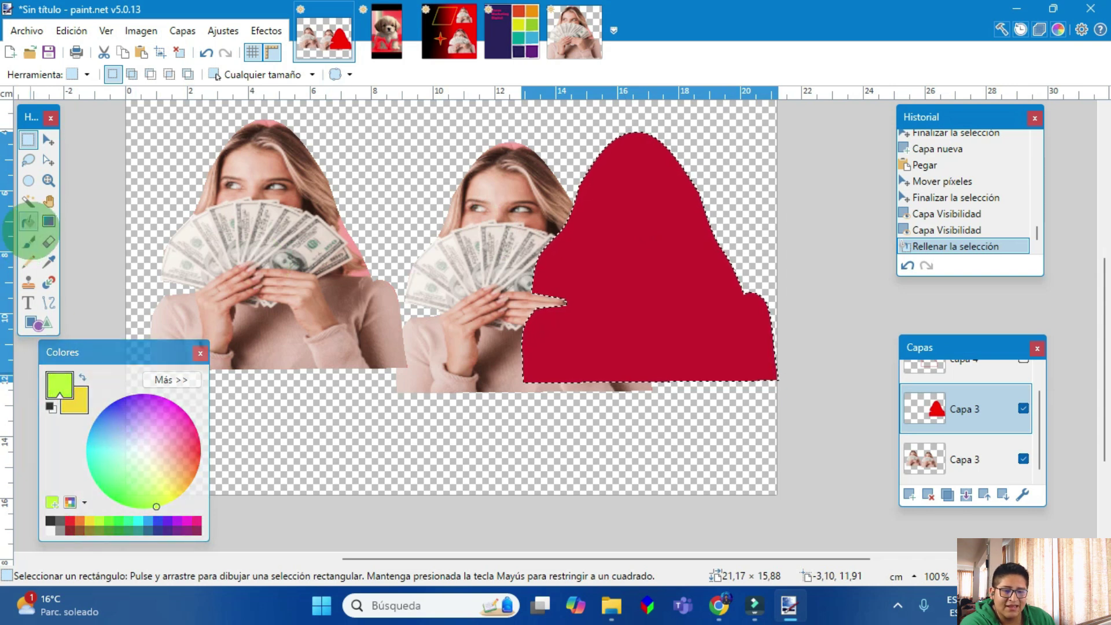
click(28, 222)
click(593, 218)
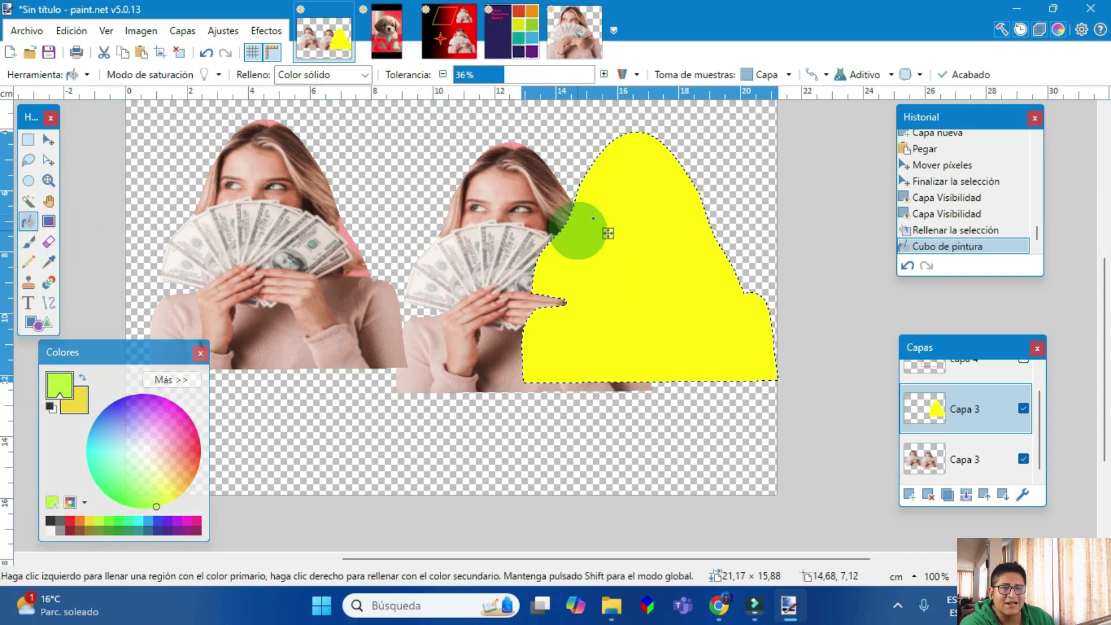
Step: Select the entire canvas and clear the selection again
click(71, 30)
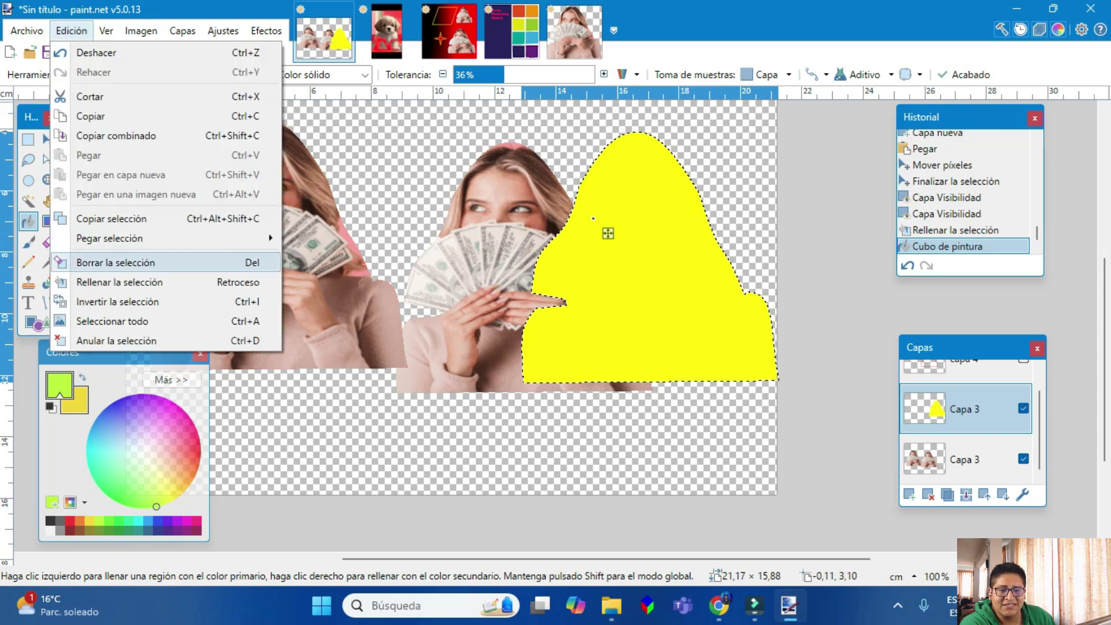
click(104, 321)
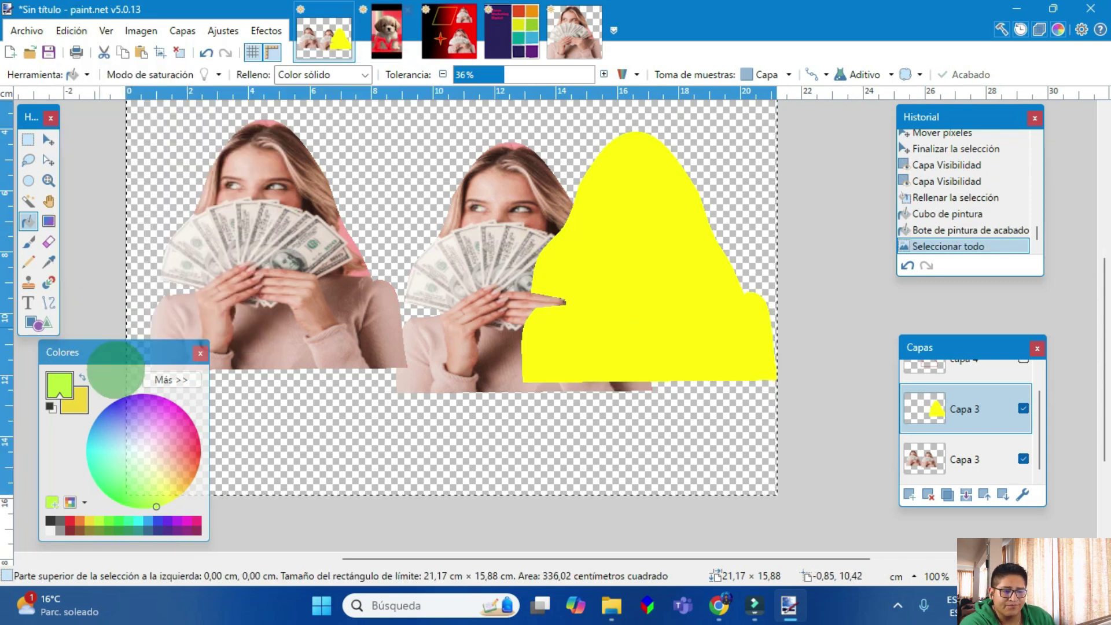
scroll(578, 261, up, 3)
scroll(665, 350, down, 3)
scroll(665, 350, up, 2)
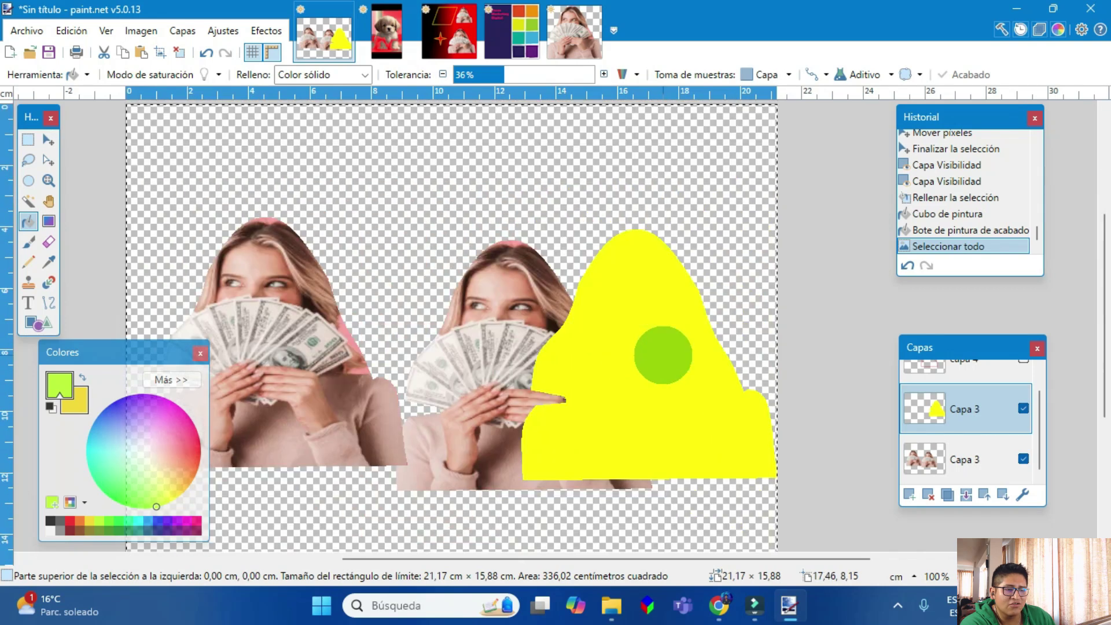
click(68, 32)
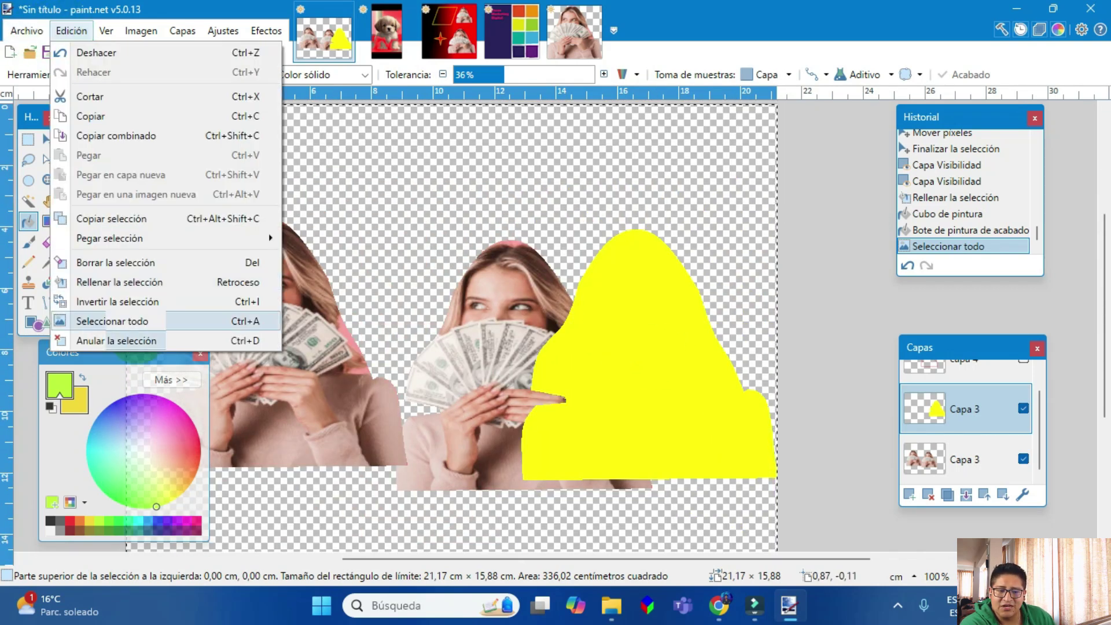
click(124, 341)
scroll(923, 410, up, 1)
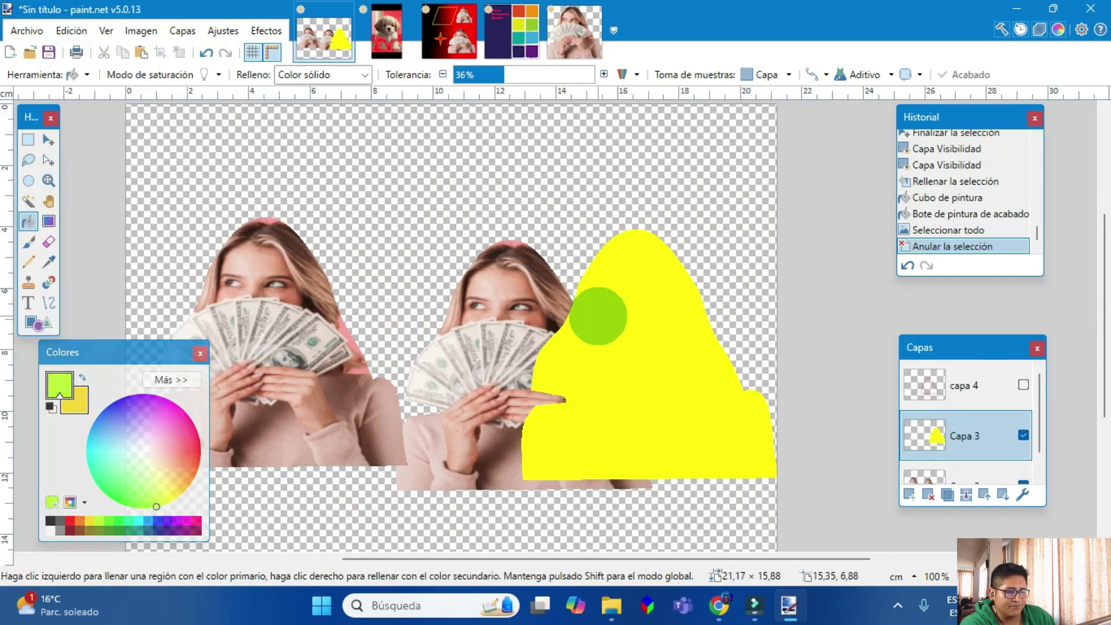
scroll(596, 315, up, 3)
scroll(442, 499, down, 3)
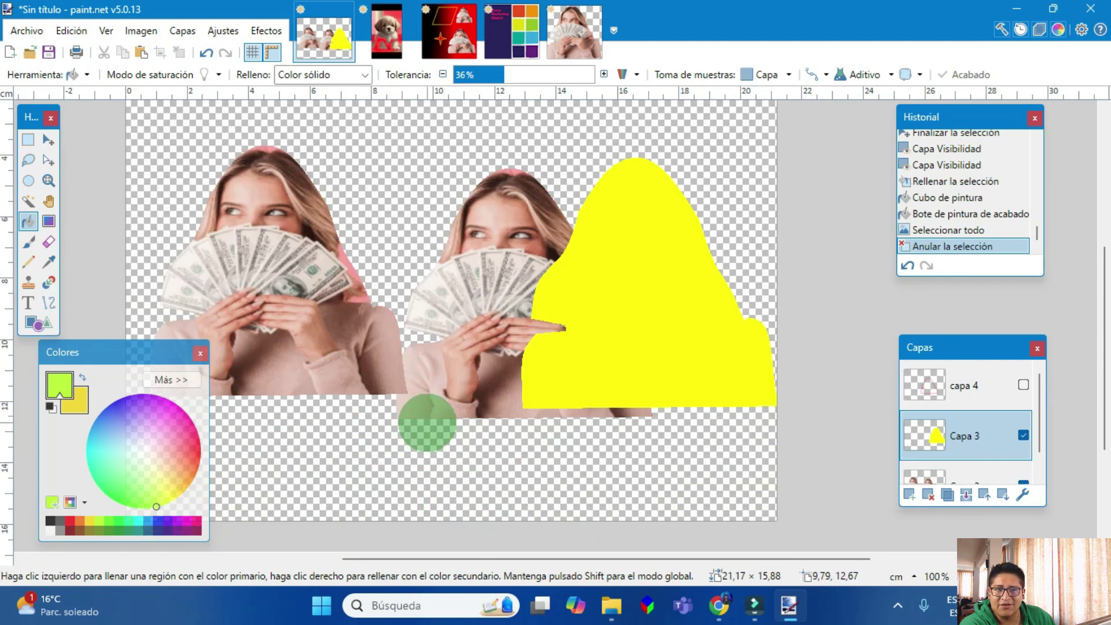
Step: Draw a rectangular selection about 8.2 × 9.2 cm around the leftmost woman and deselect it
click(28, 139)
drag(162, 127, 414, 407)
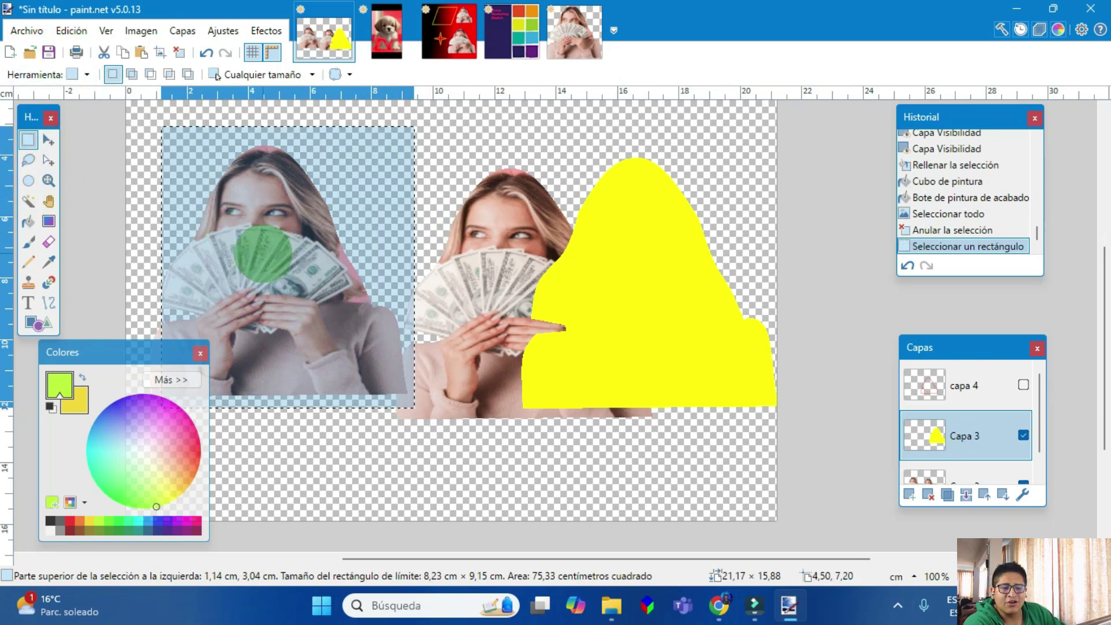
click(71, 30)
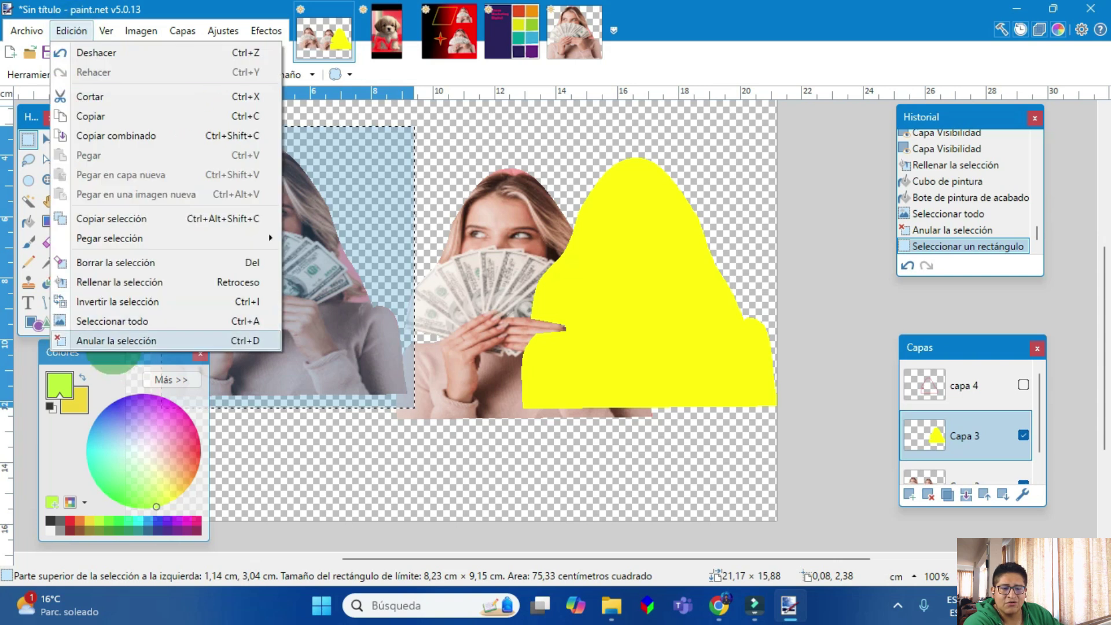
click(116, 341)
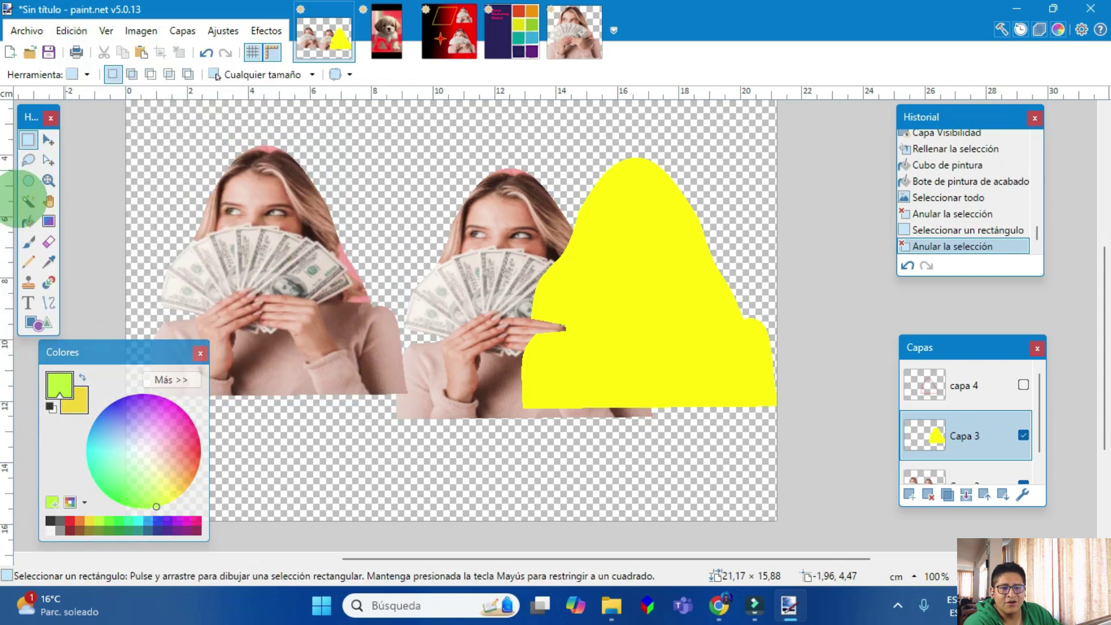
Step: Zoom in on the image once and zoom back out
click(105, 30)
key(Escape)
key(Left)
key(Down)
key(Right)
key(Down)
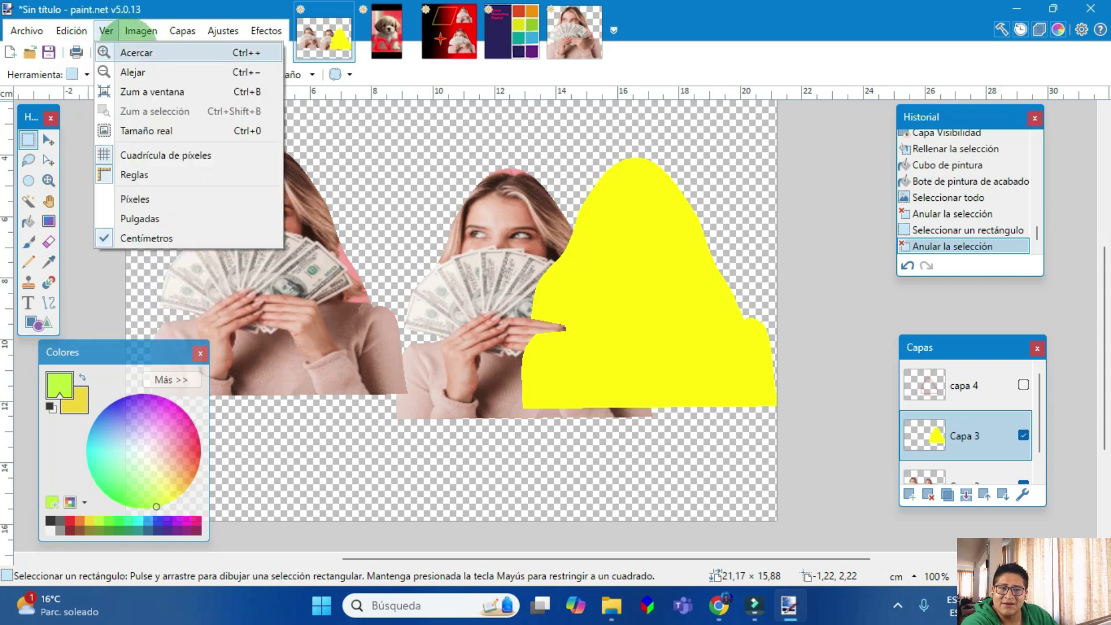
click(138, 52)
click(105, 30)
click(148, 72)
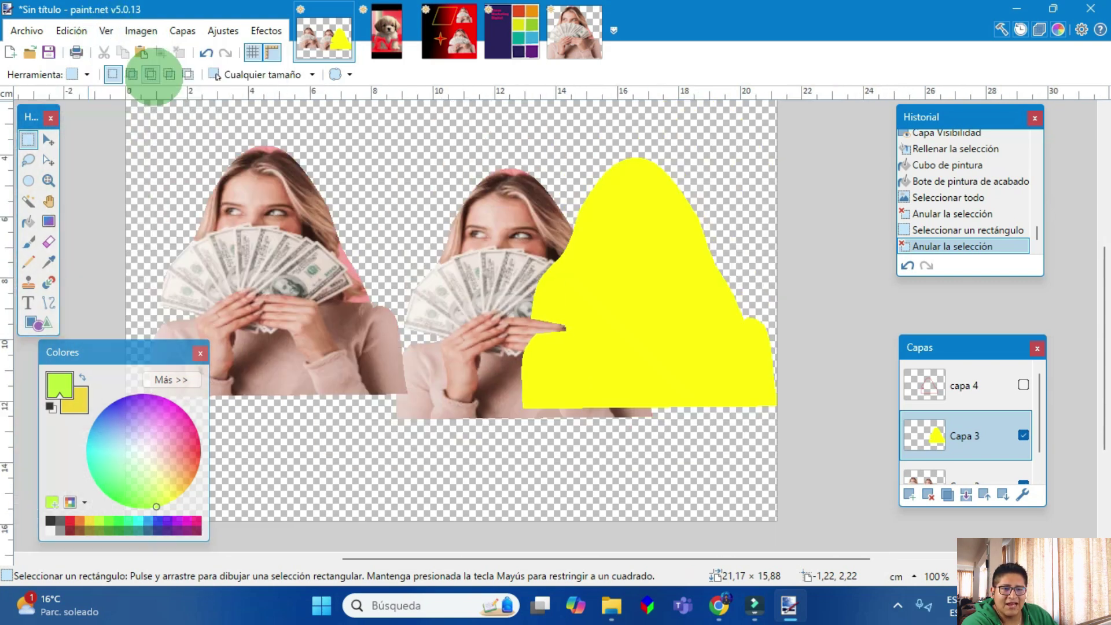
Step: Select the yellow shape on the upper Capa 3 layer with the Magic Wand
click(106, 31)
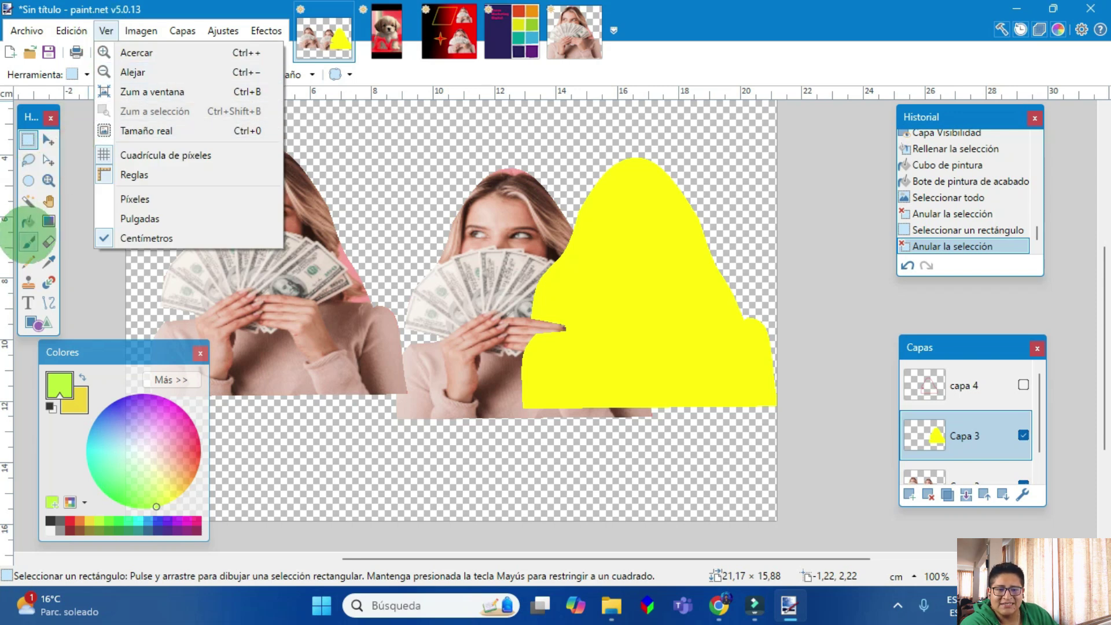
click(28, 242)
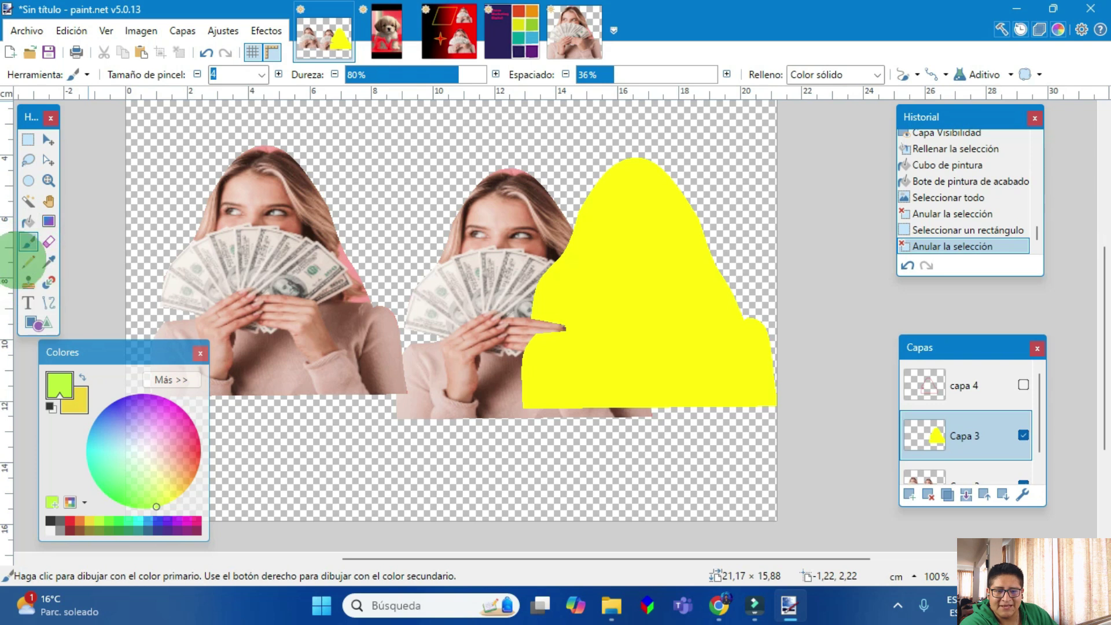
click(28, 201)
click(614, 306)
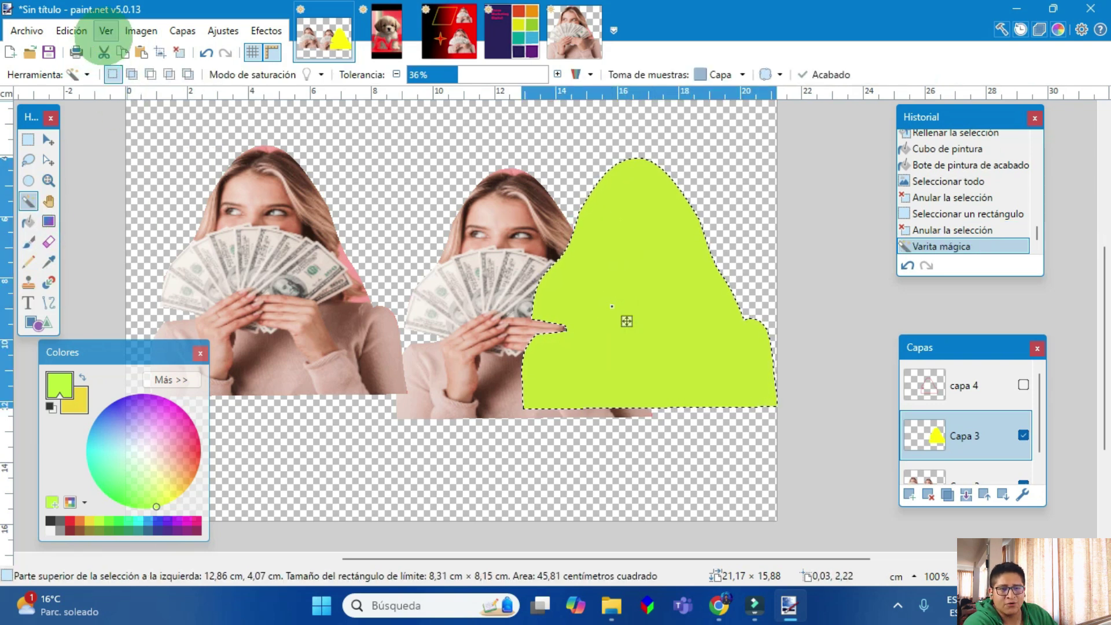
Step: Zoom the view to the selected yellow shape and return it to actual size
click(106, 32)
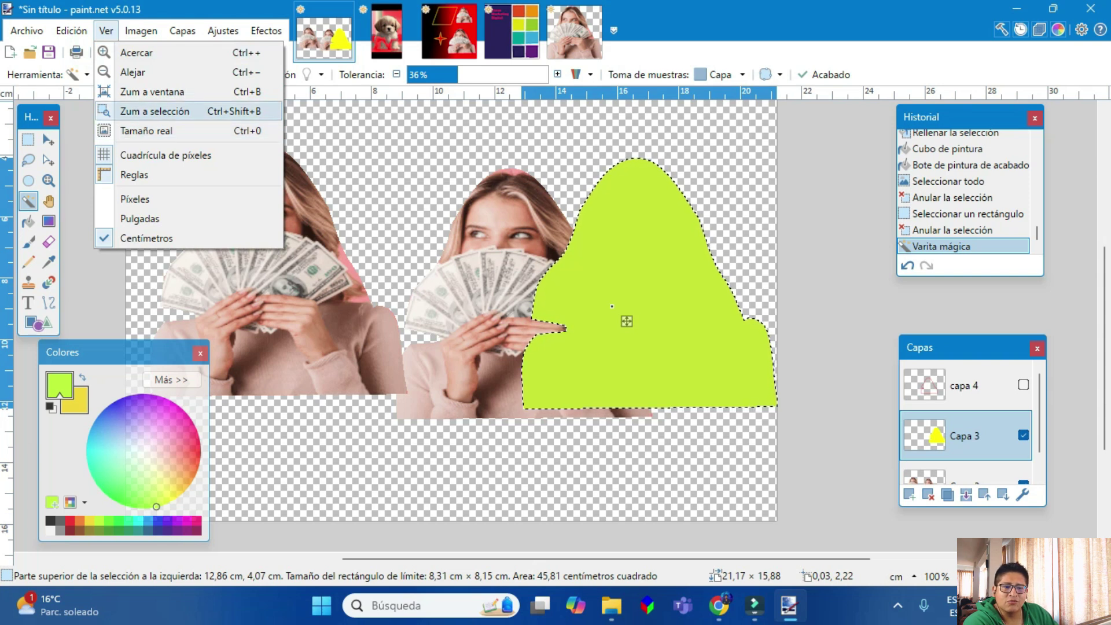
click(139, 111)
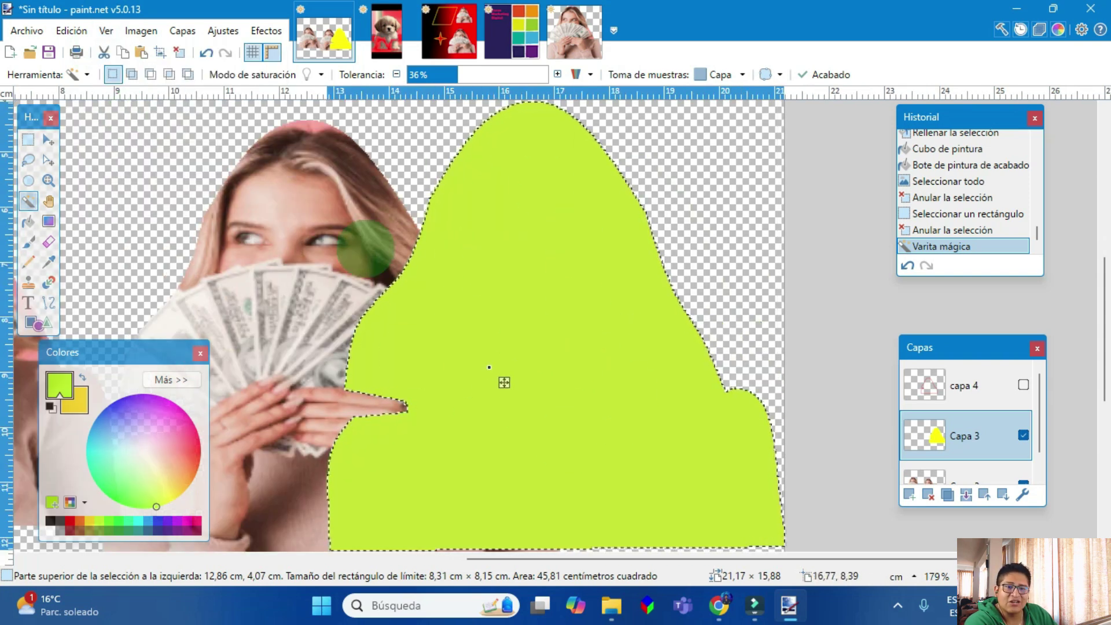
click(106, 31)
key(Up)
key(Up)
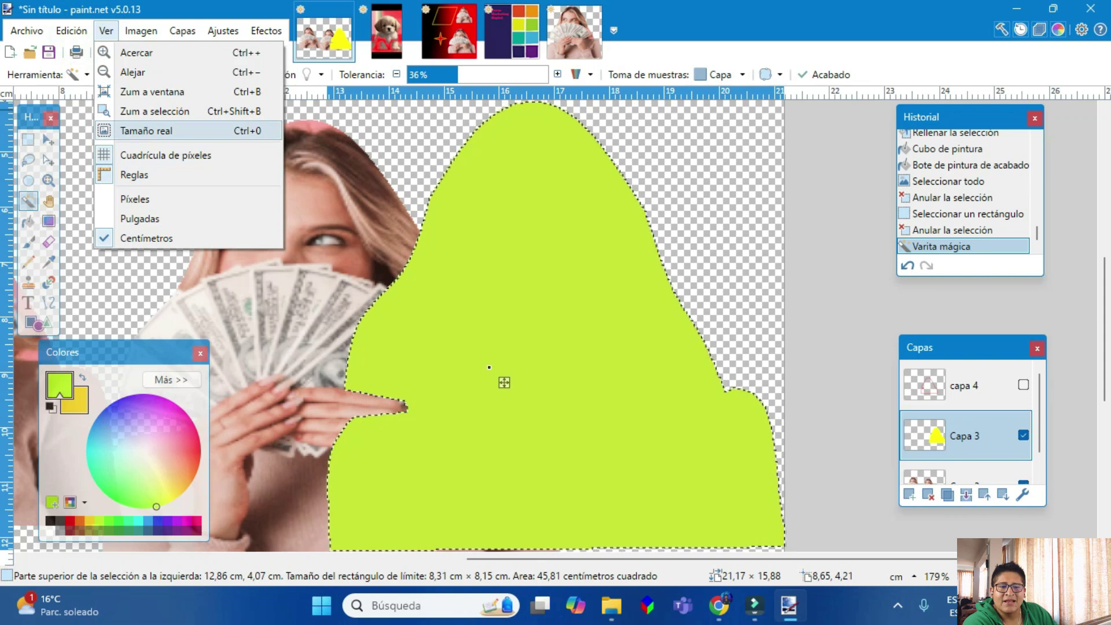
key(Return)
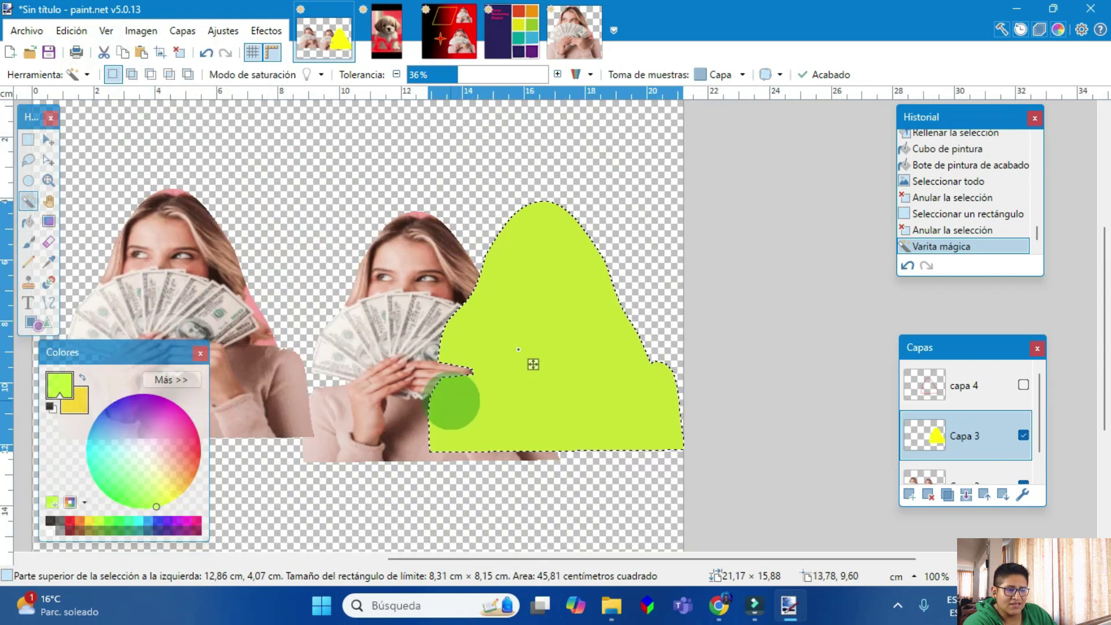
drag(607, 558, 512, 558)
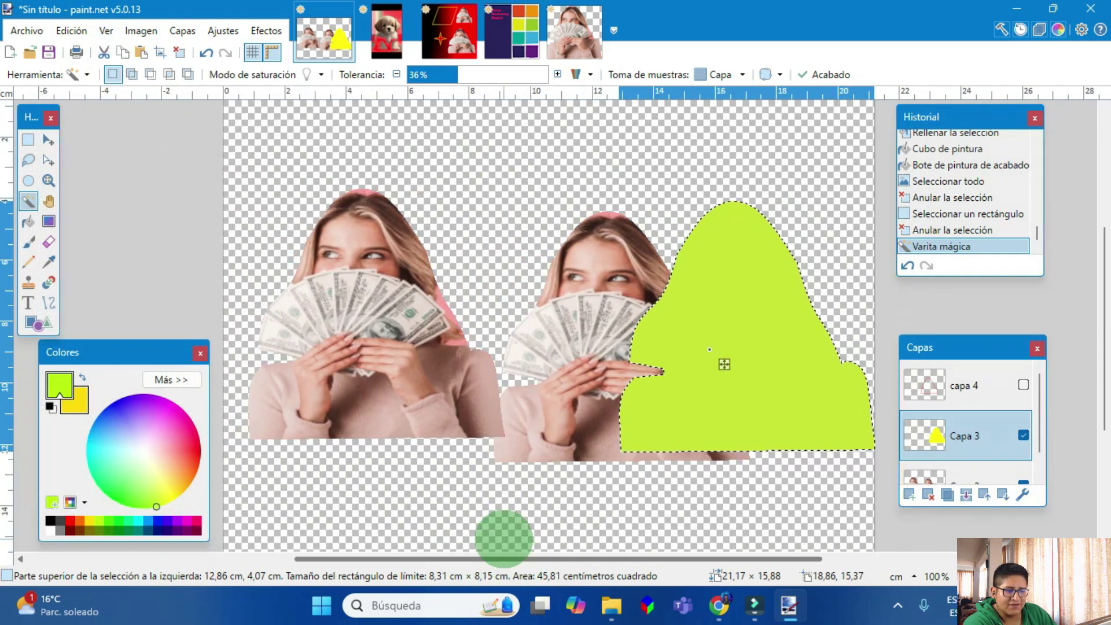
Step: Turn the pixel grid and the rulers off and back on
click(106, 31)
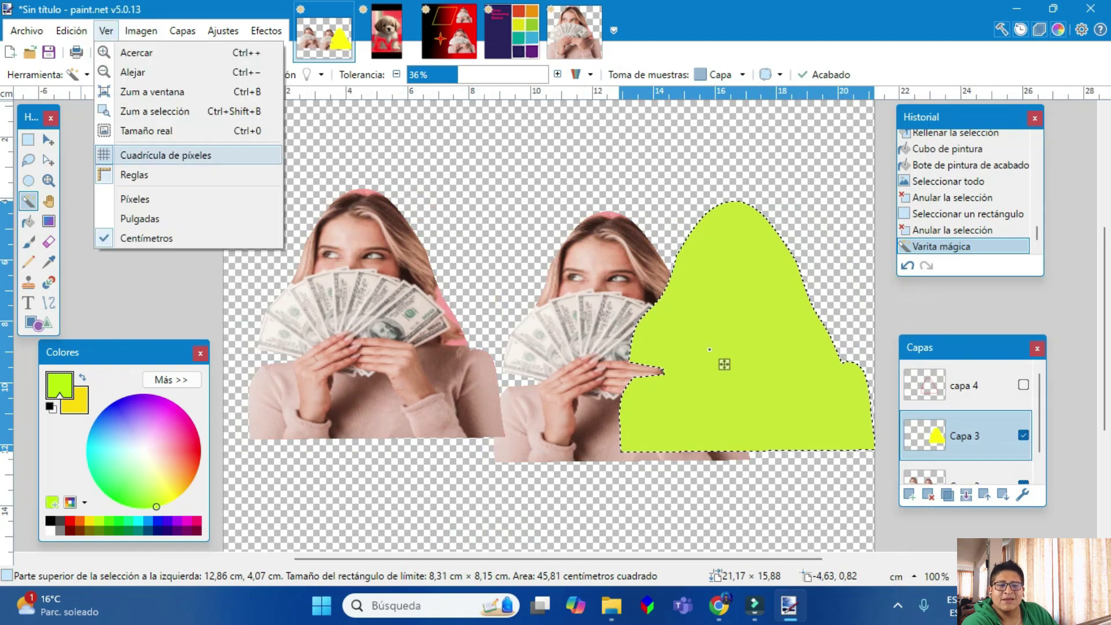
click(140, 156)
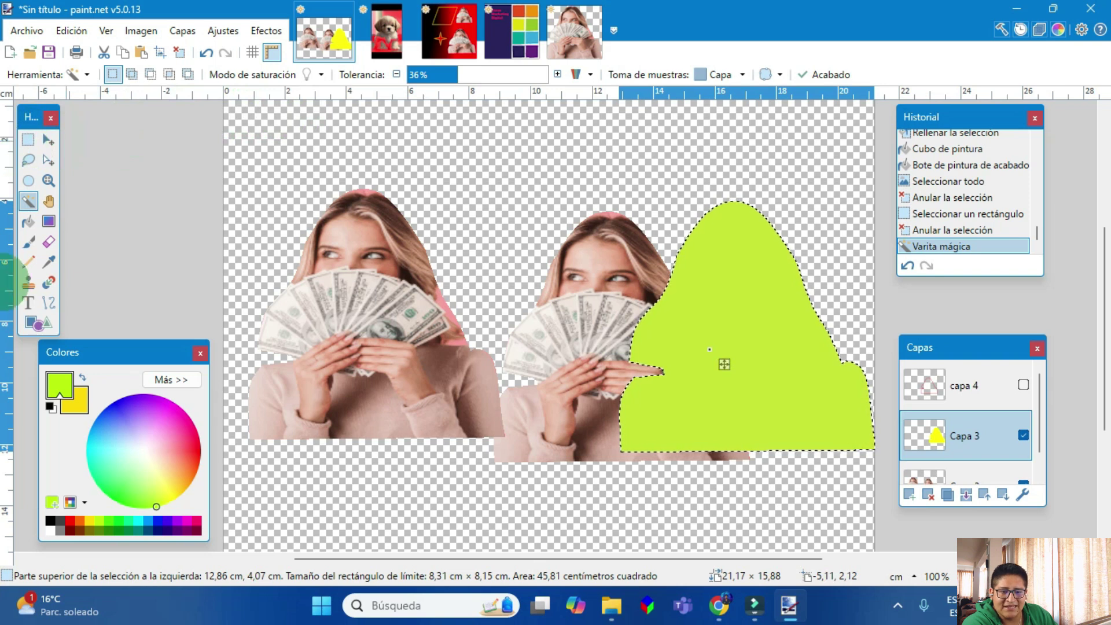
click(106, 30)
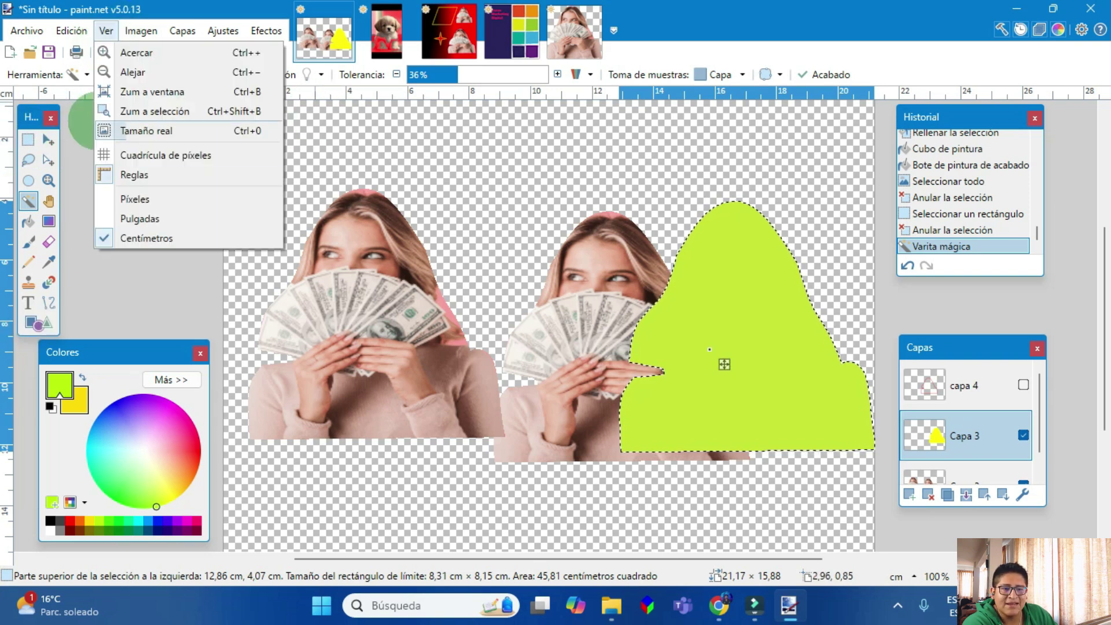
click(134, 175)
click(100, 31)
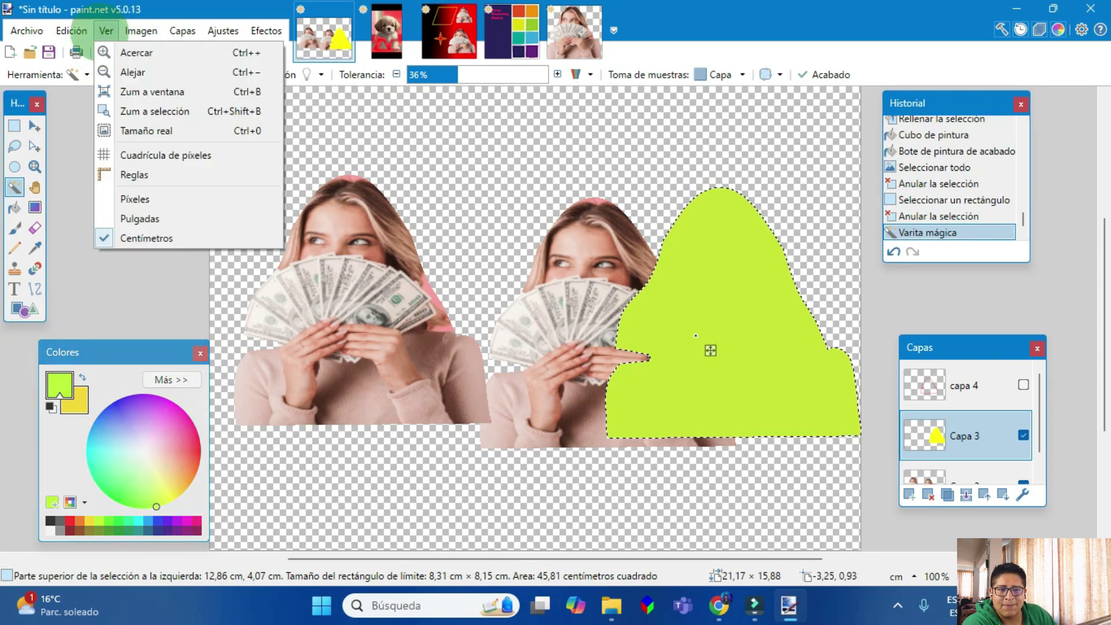
click(139, 174)
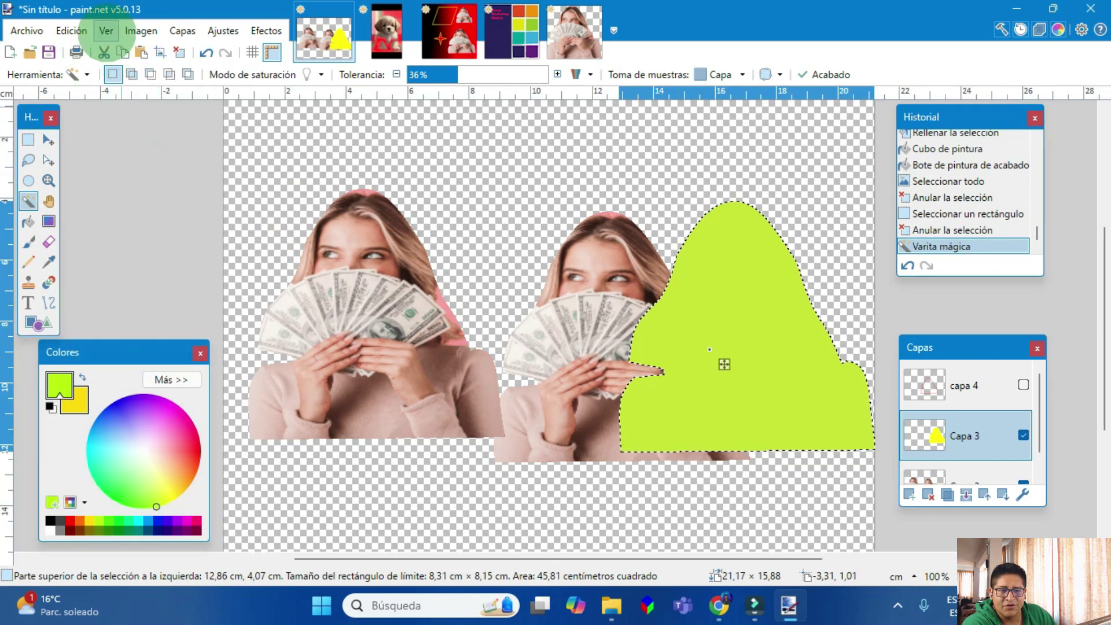
click(106, 31)
click(166, 155)
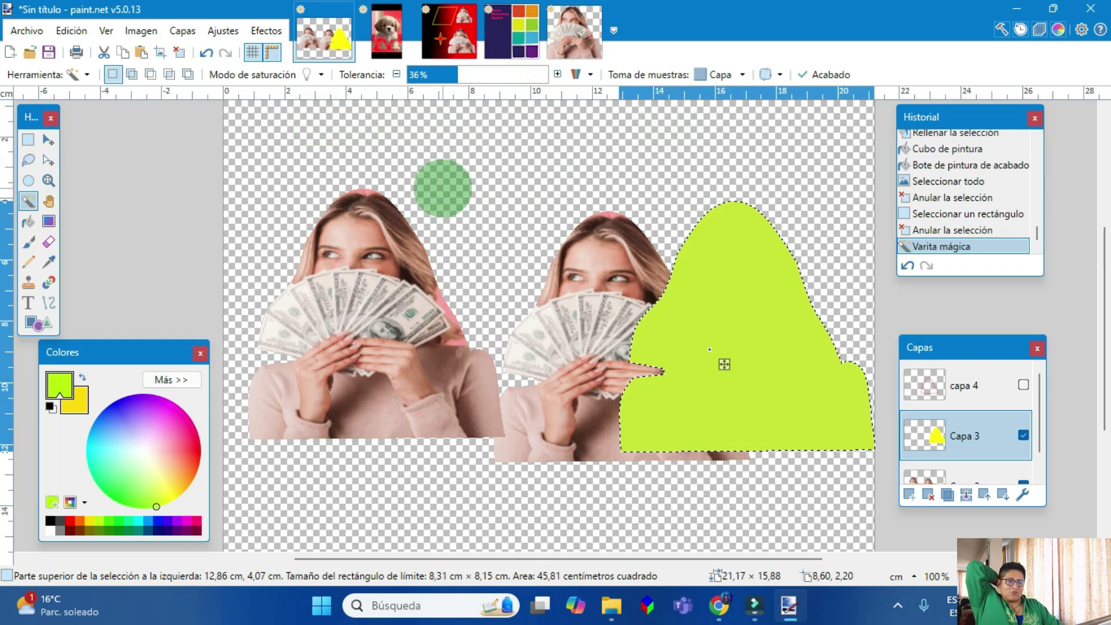
Step: Switch the measurement units to inches and back to centimetres
click(105, 30)
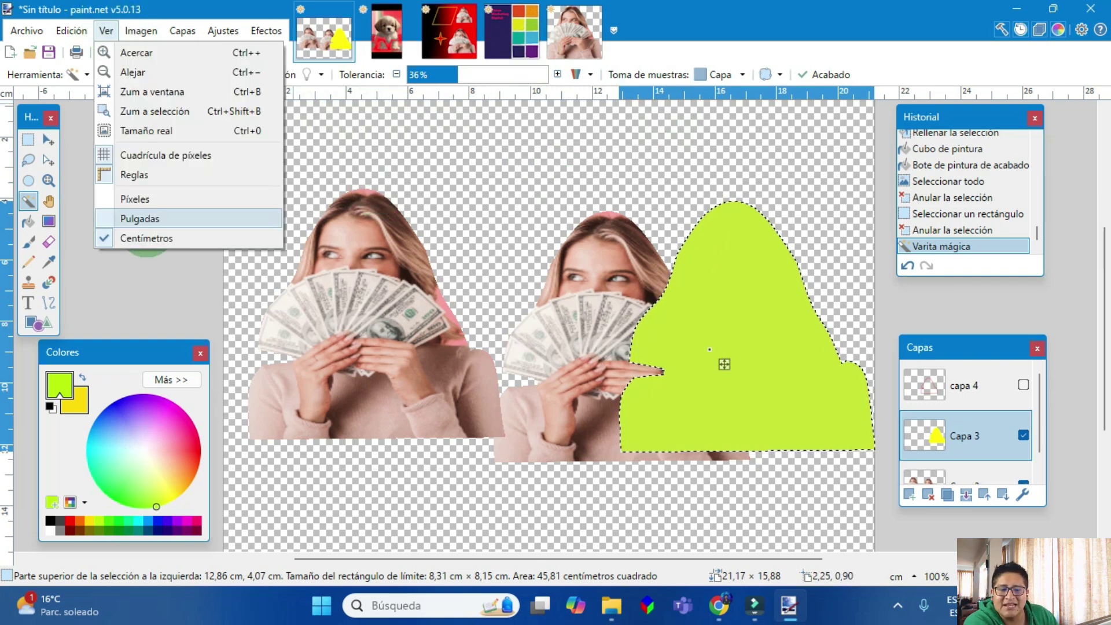
click(139, 218)
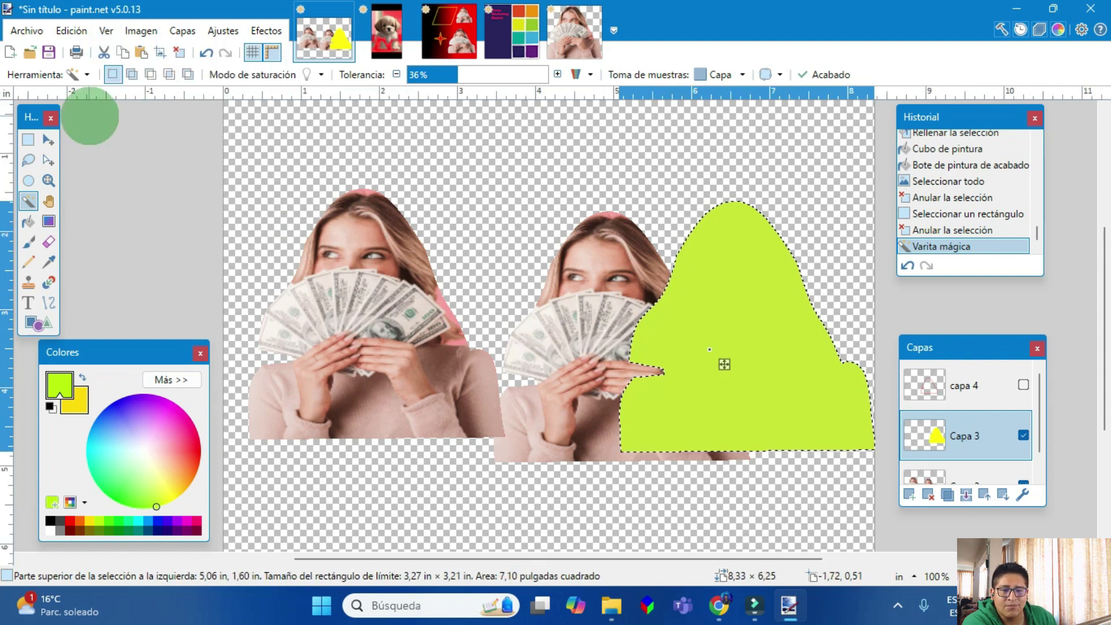
click(104, 31)
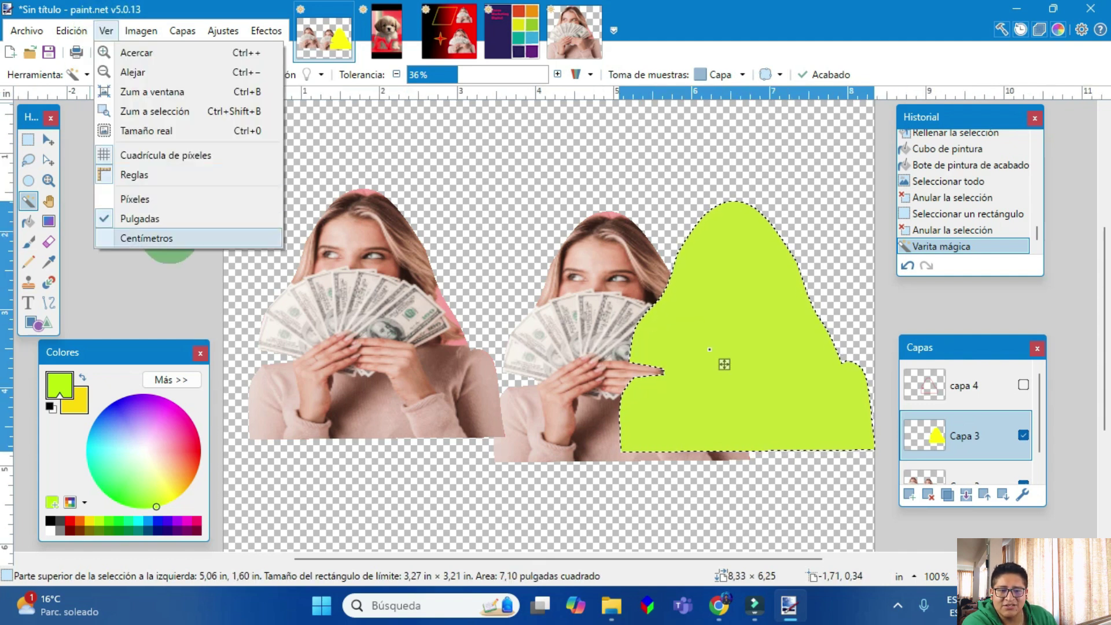
click(166, 238)
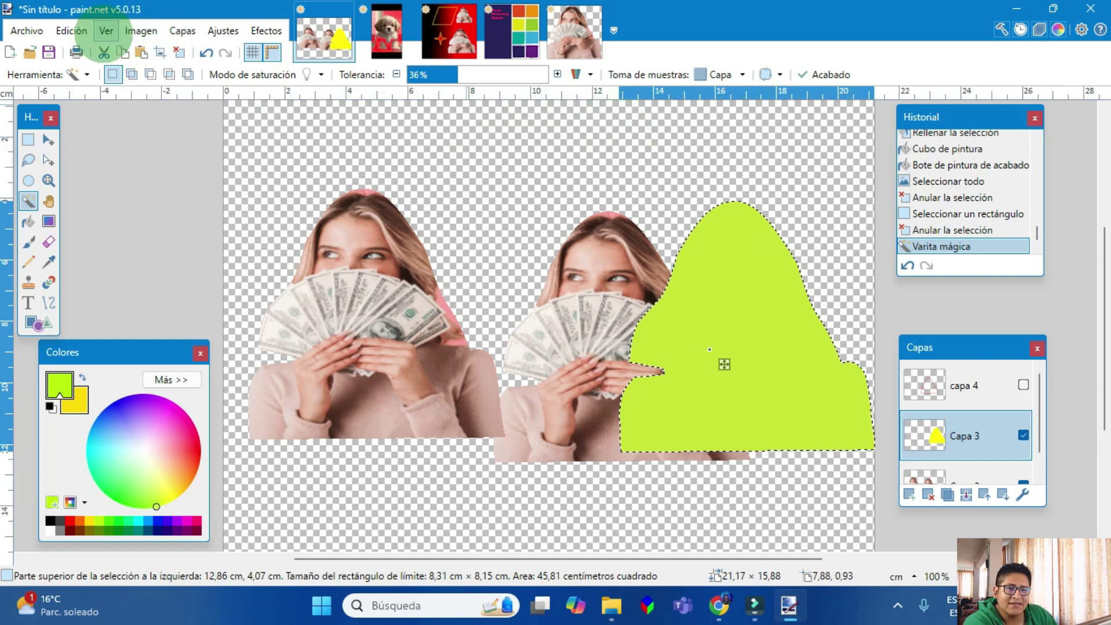
Step: Crop the image to the yellow shape's selection and undo the crop
click(106, 32)
mouse_move(141, 30)
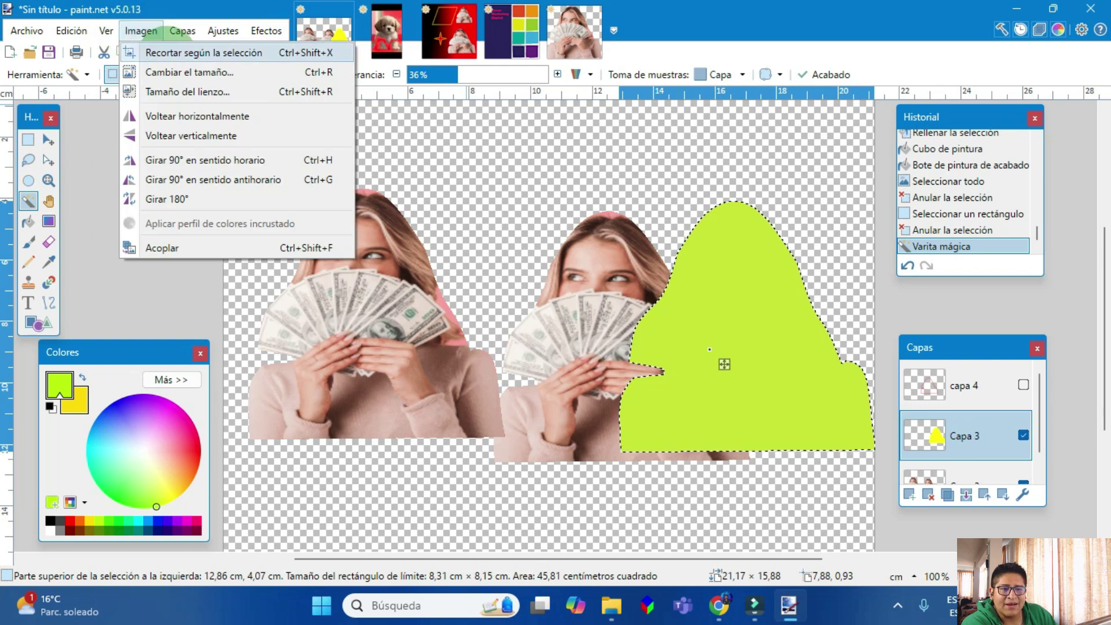
key(Return)
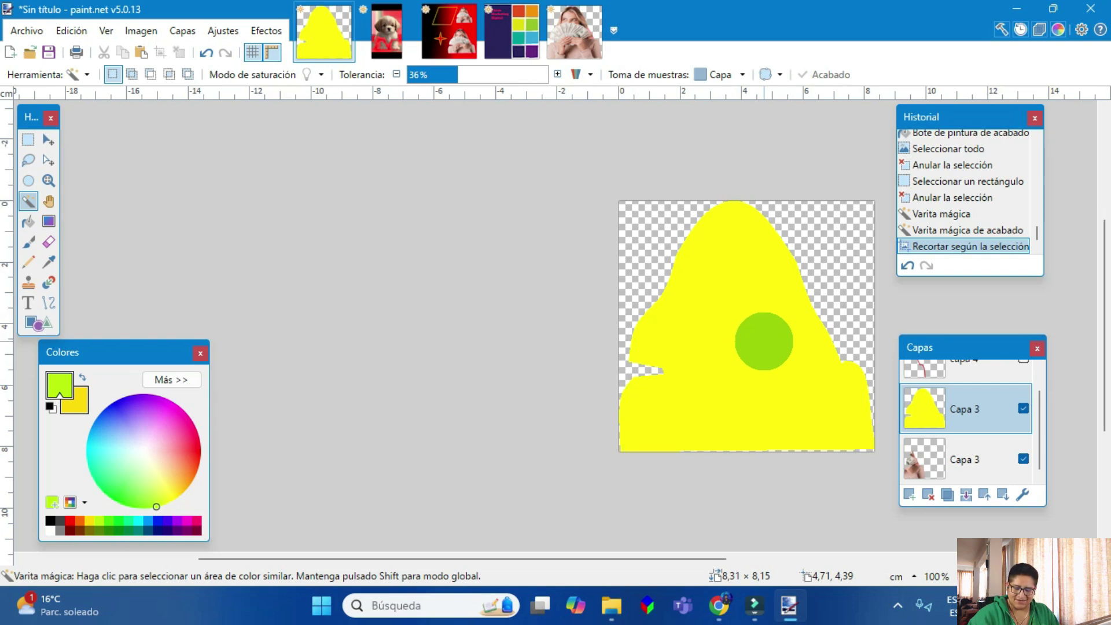
click(907, 265)
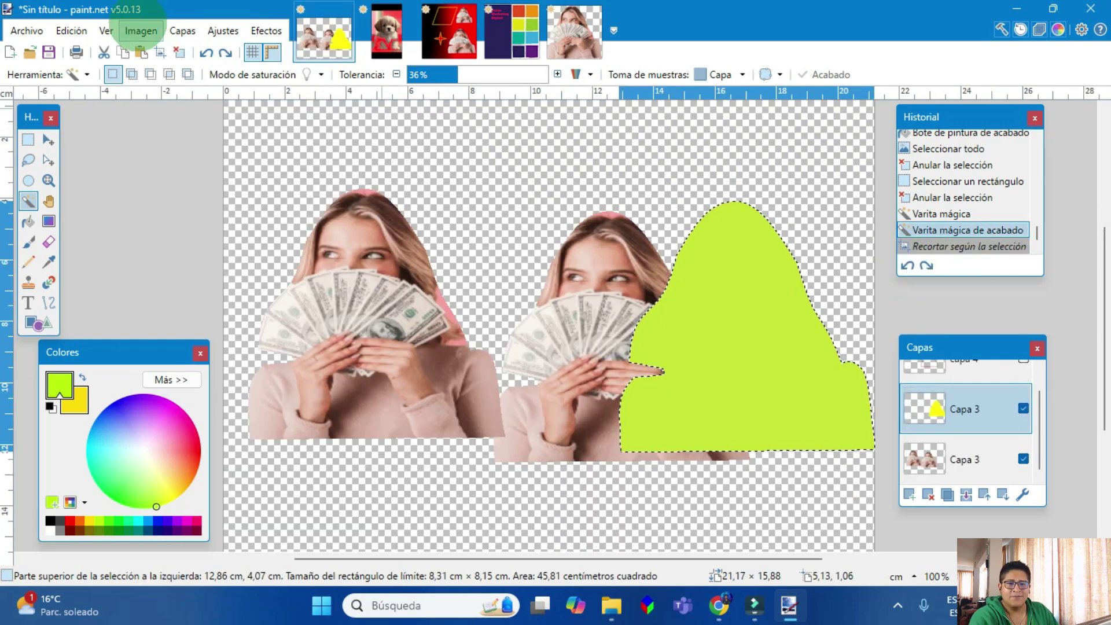
Step: Resize the whole image to a width of 1000 pixels, keeping the aspect ratio
click(141, 31)
click(159, 72)
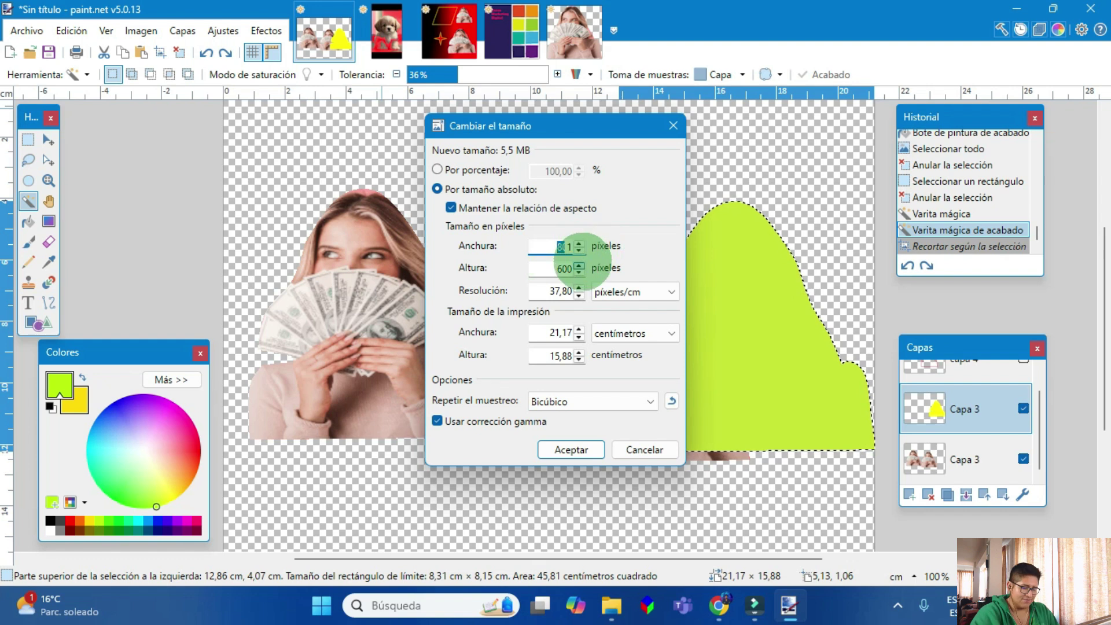
text(1000)
click(571, 450)
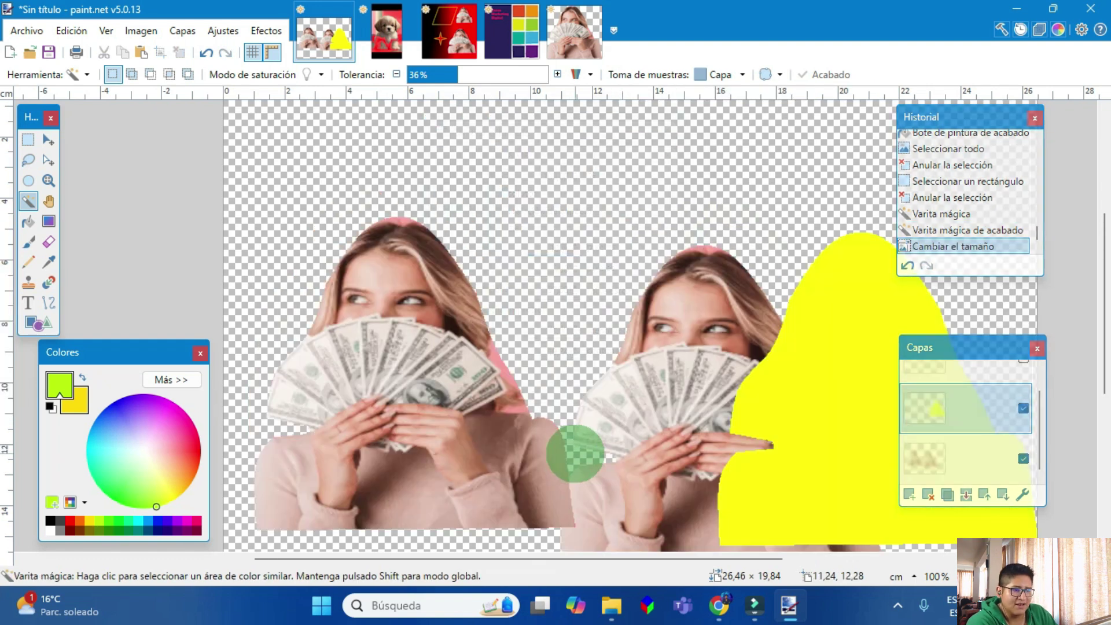
scroll(618, 314, up, 5)
scroll(617, 314, down, 2)
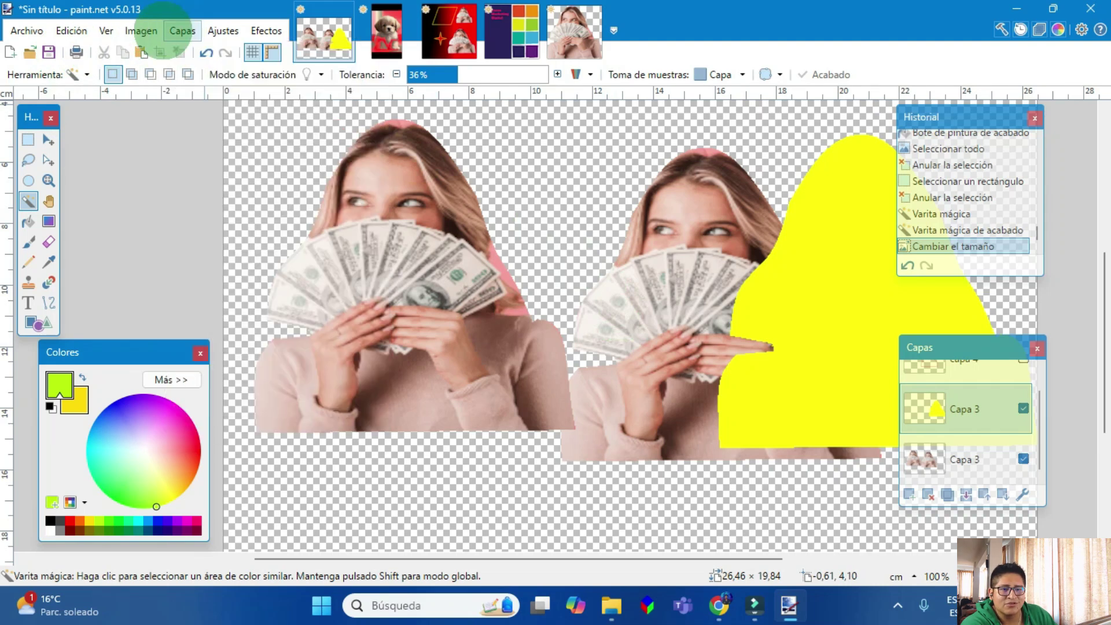
Step: Flip the whole image horizontally and vertically
click(140, 31)
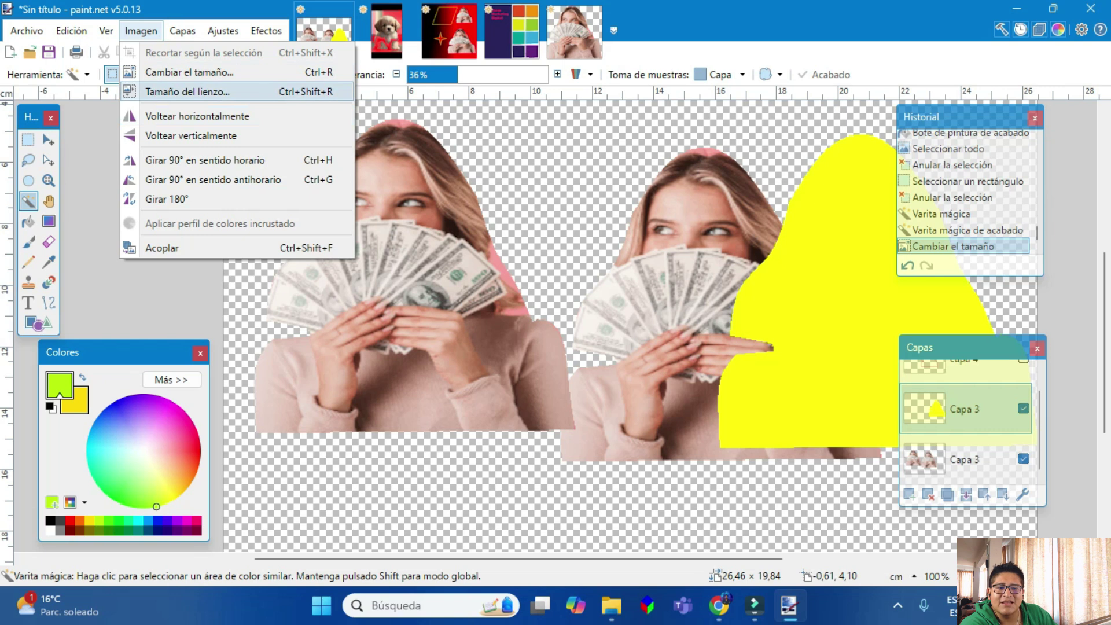
click(193, 116)
click(141, 31)
click(194, 137)
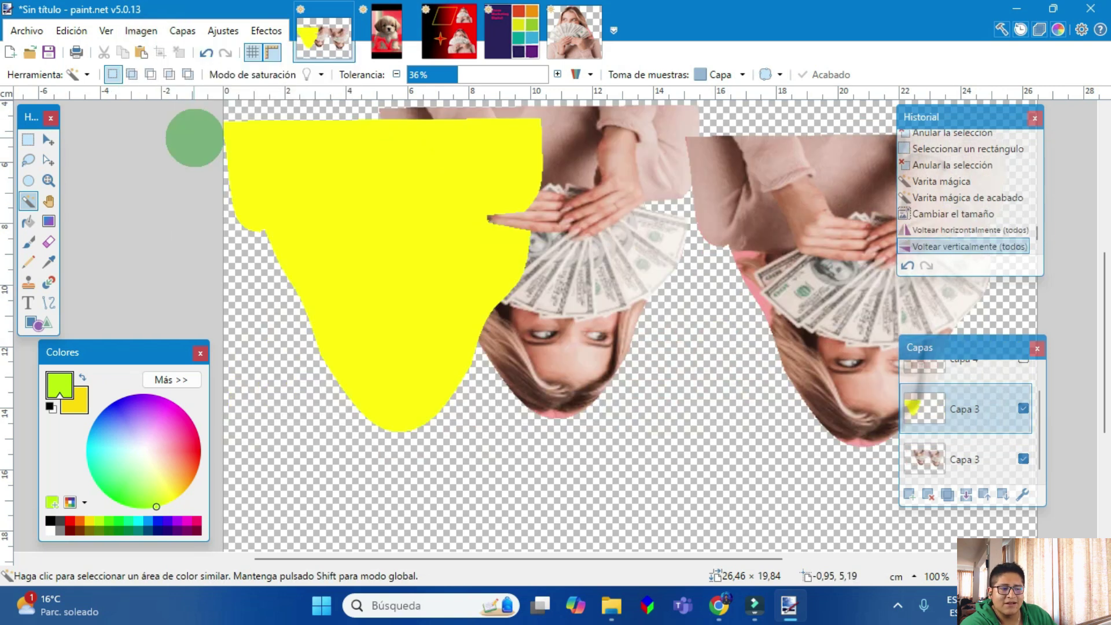
Step: Rotate the whole image 90° clockwise and then by 180°
click(141, 30)
click(191, 160)
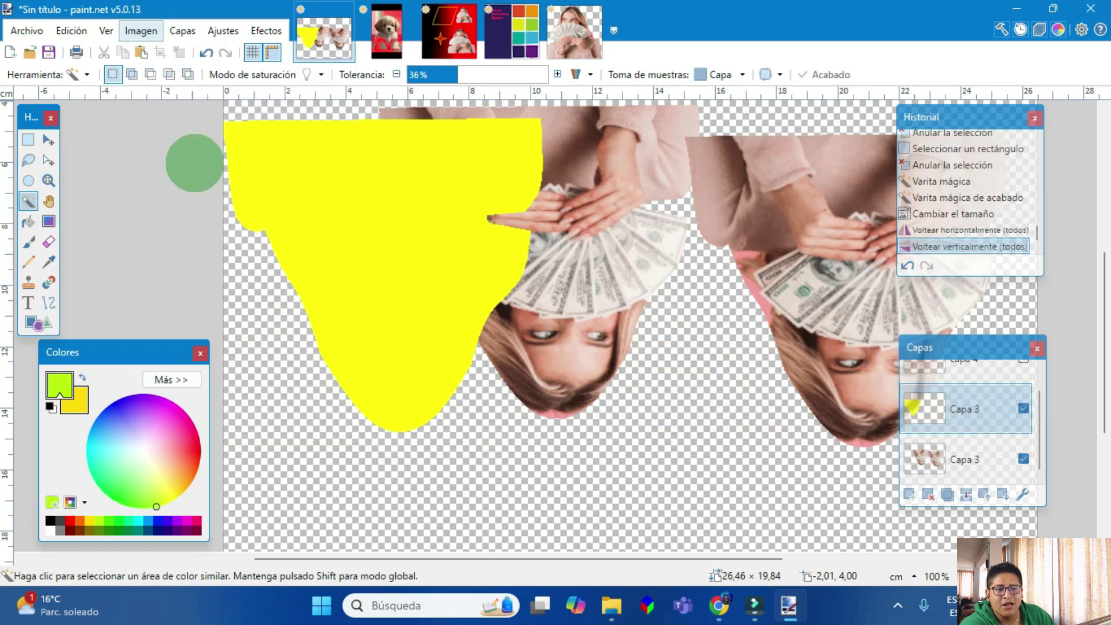
click(140, 31)
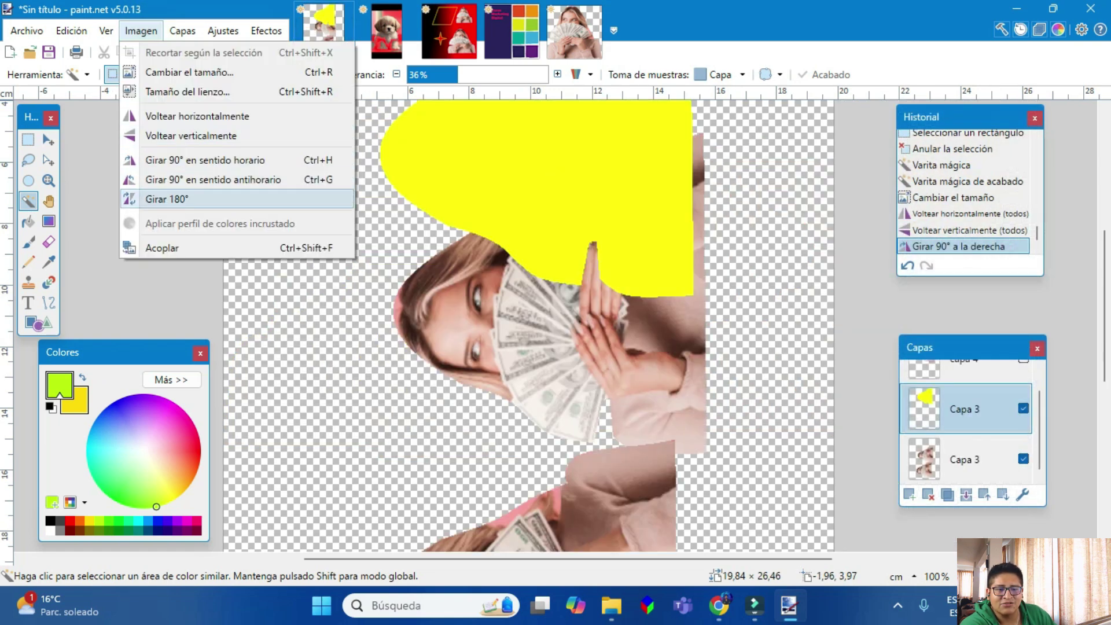
click(173, 197)
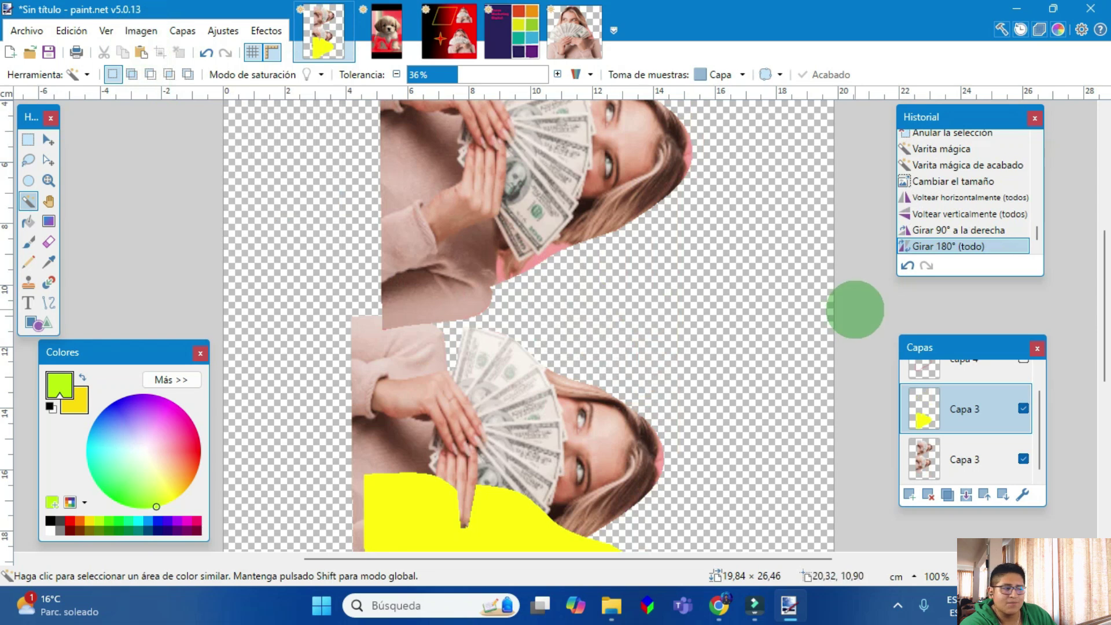
Step: Undo both rotations and both flips of the image
click(908, 266)
click(908, 266)
click(907, 265)
click(908, 266)
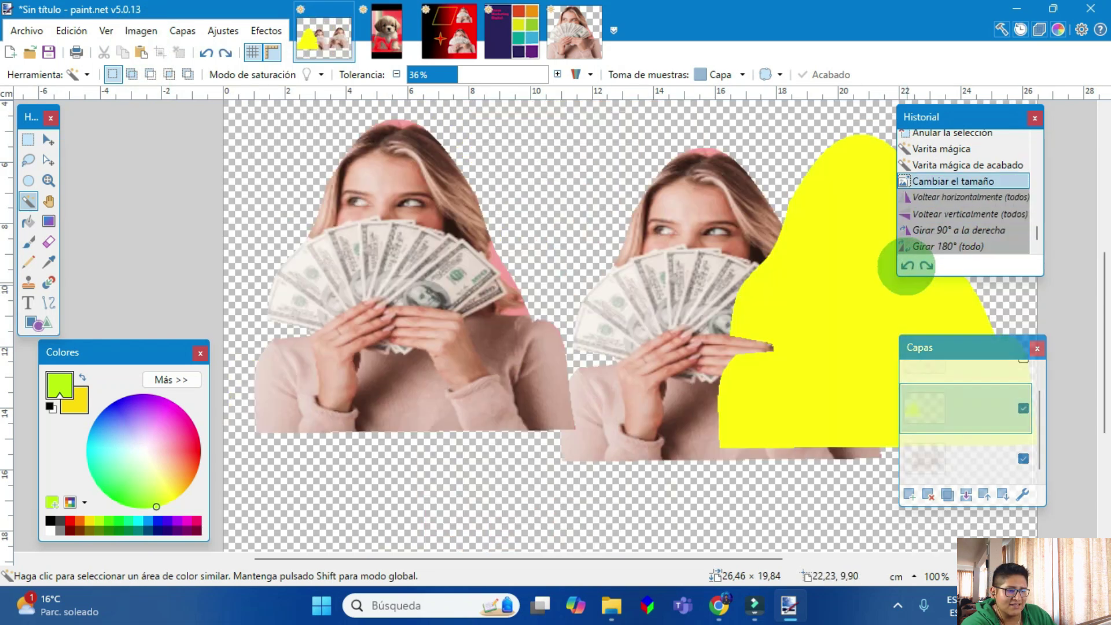
Step: Flatten the image into a single layer
click(141, 30)
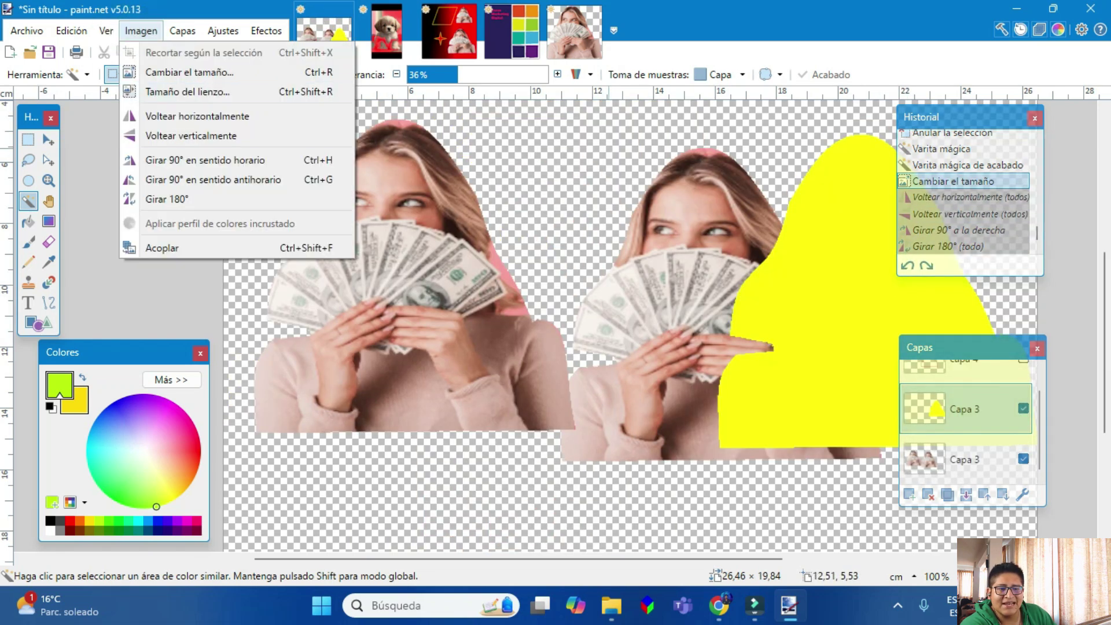
click(171, 247)
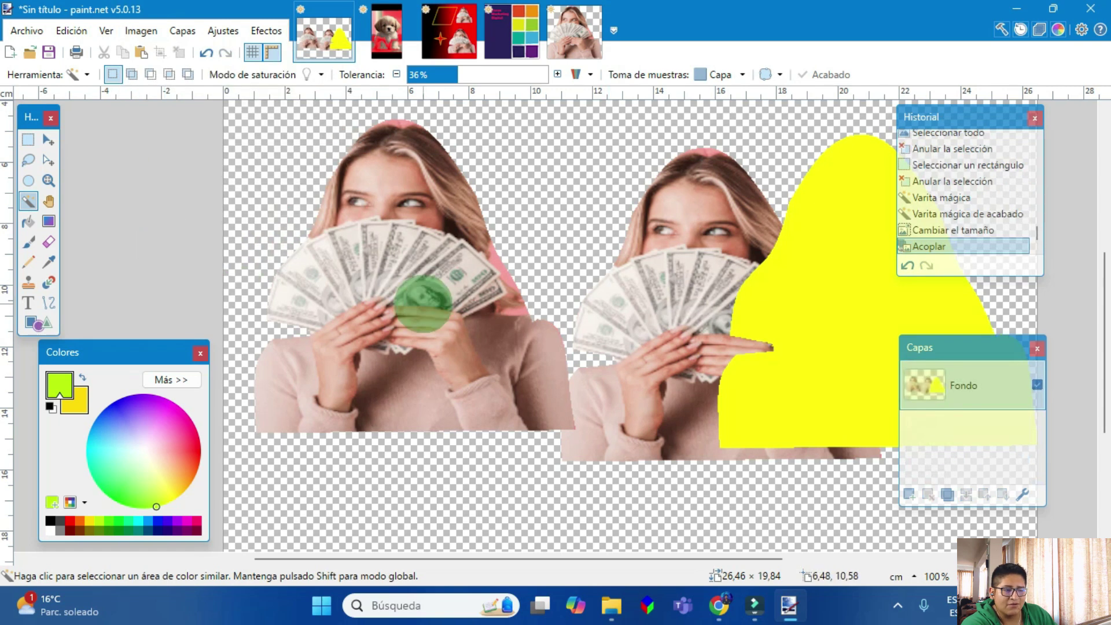
scroll(660, 275, up, 3)
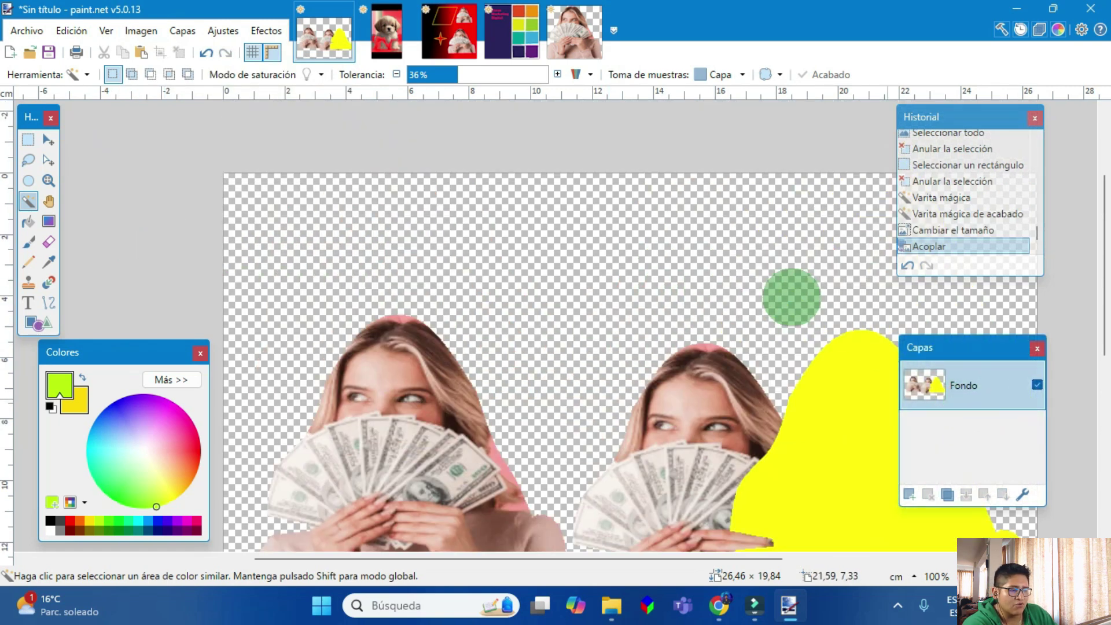
Step: Select the transparent background with the Magic Wand, move the Capas window over the canvas, and clear the selection
click(984, 327)
drag(983, 341, 429, 137)
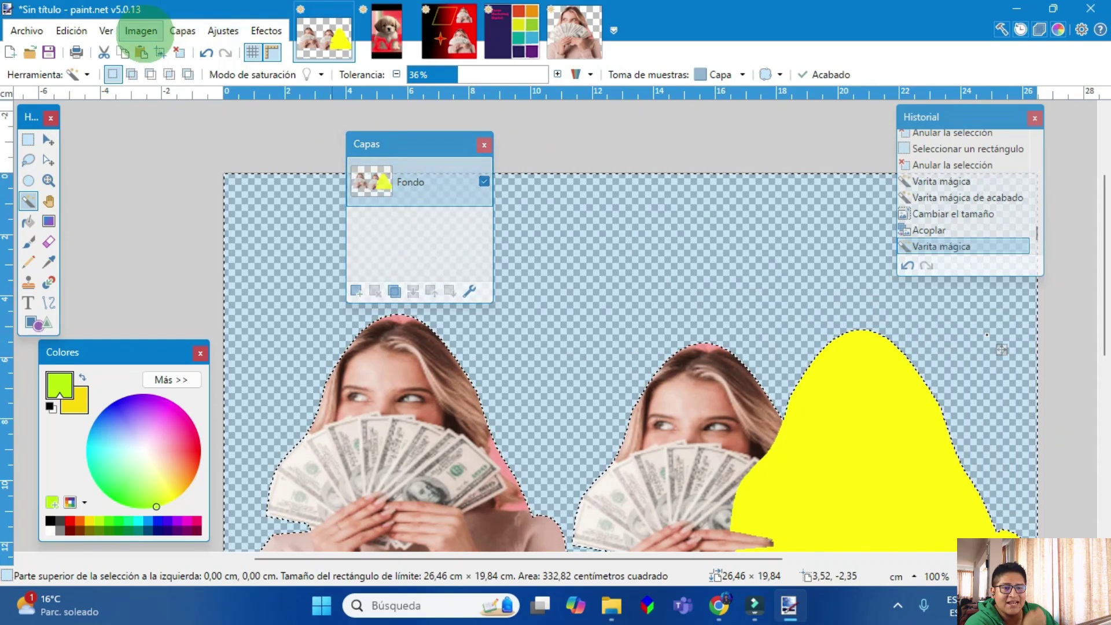
click(141, 29)
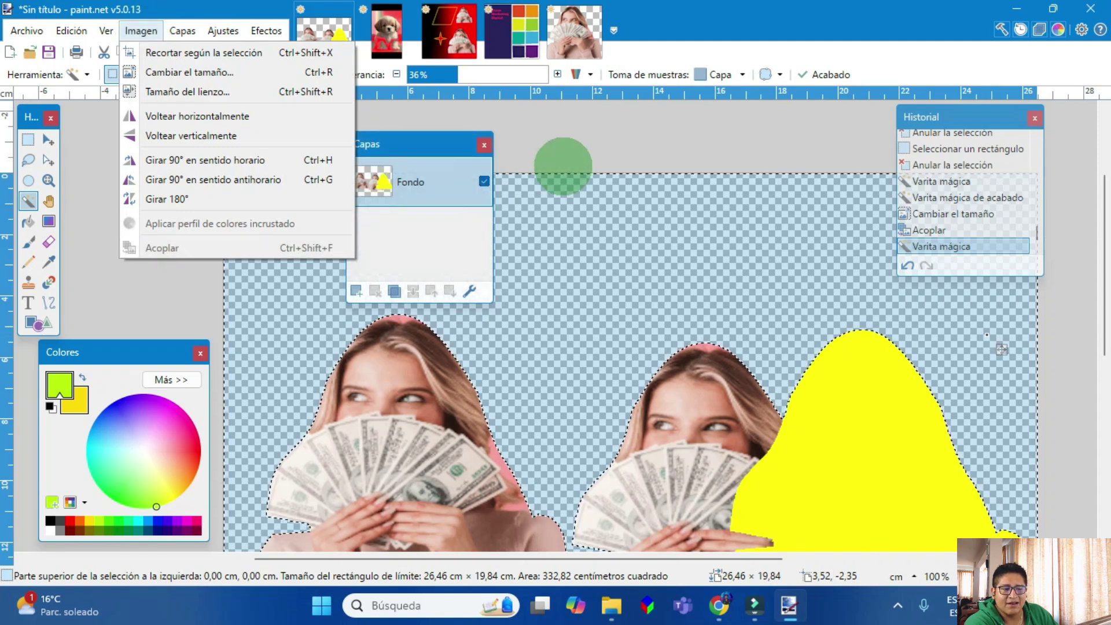
click(599, 155)
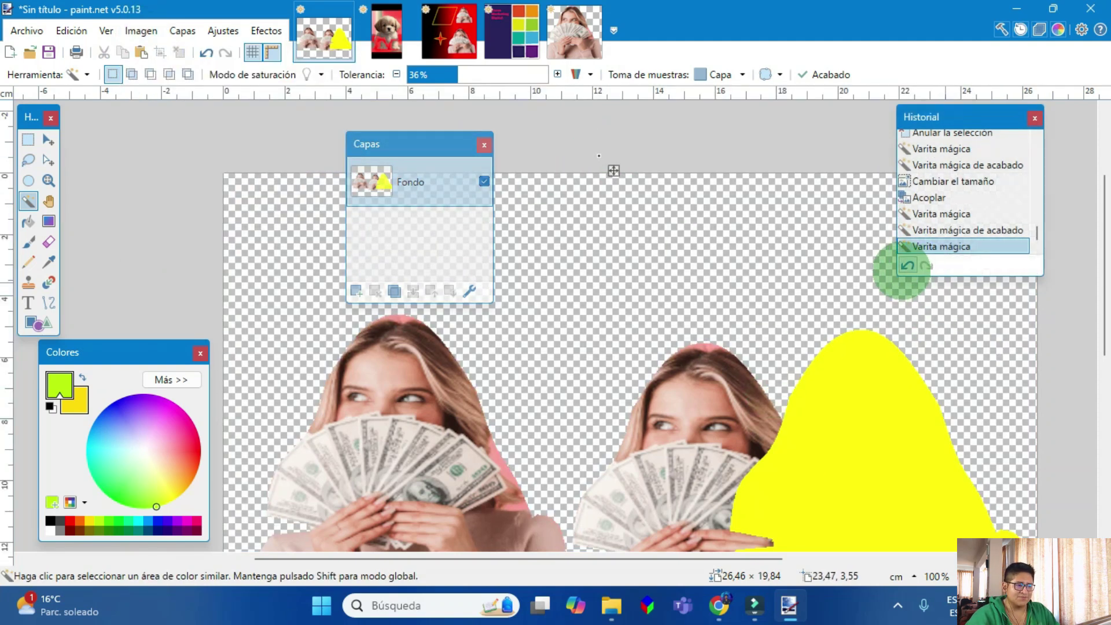
Step: Undo the Magic Wand selections and the flattening to restore the separate layers
click(907, 266)
click(907, 266)
click(906, 266)
click(906, 267)
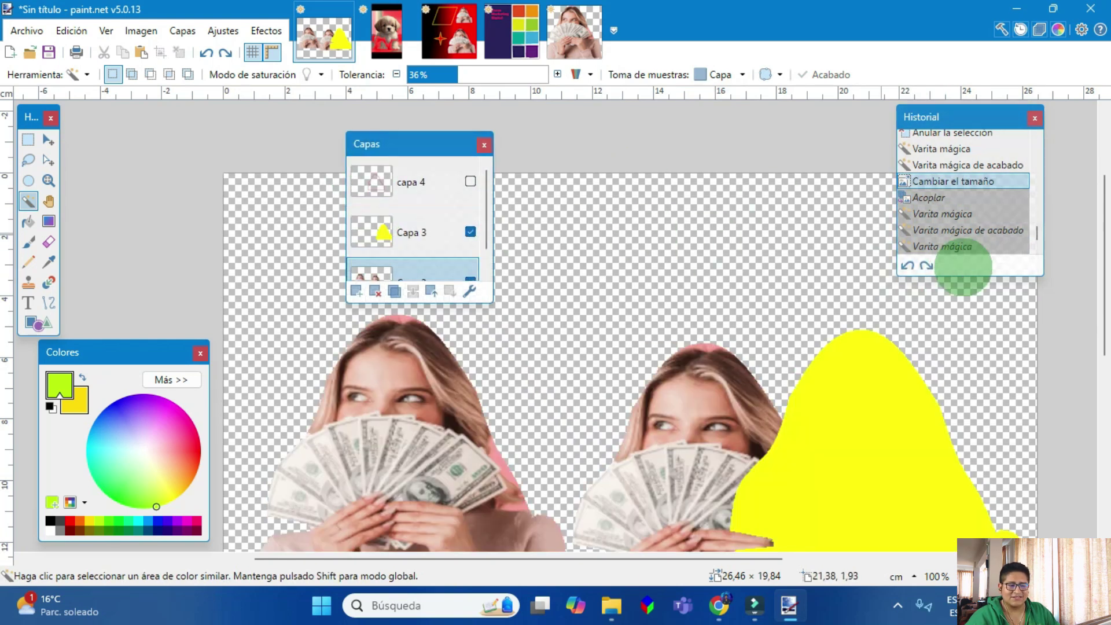
Step: Move the Capas window back beside the Historial window and look through the image and layer commands
drag(475, 143, 1086, 232)
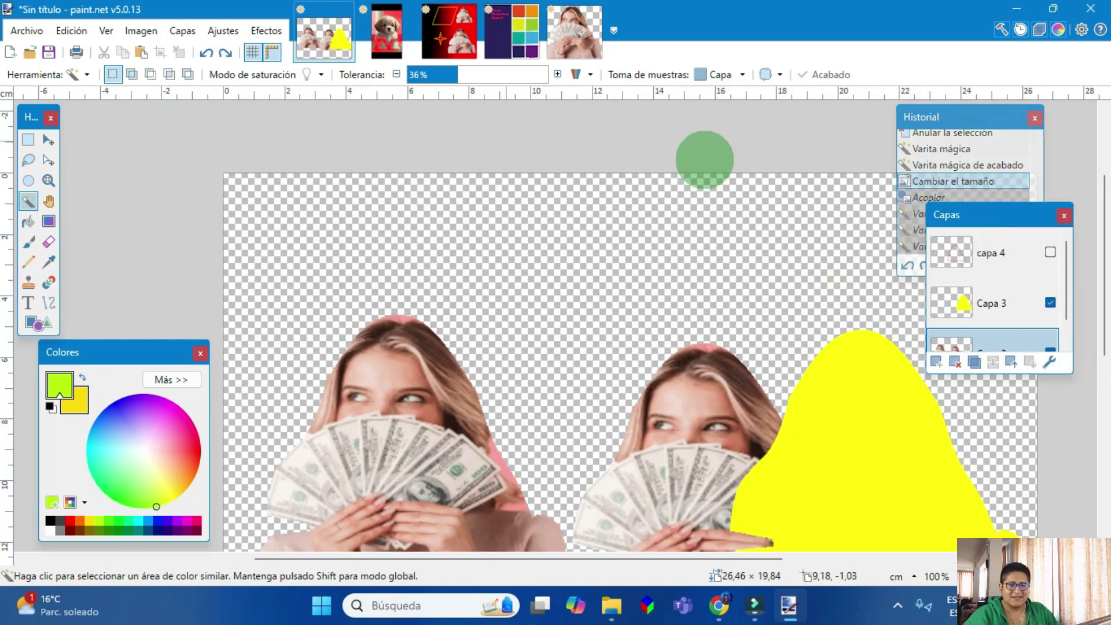
click(181, 31)
click(139, 30)
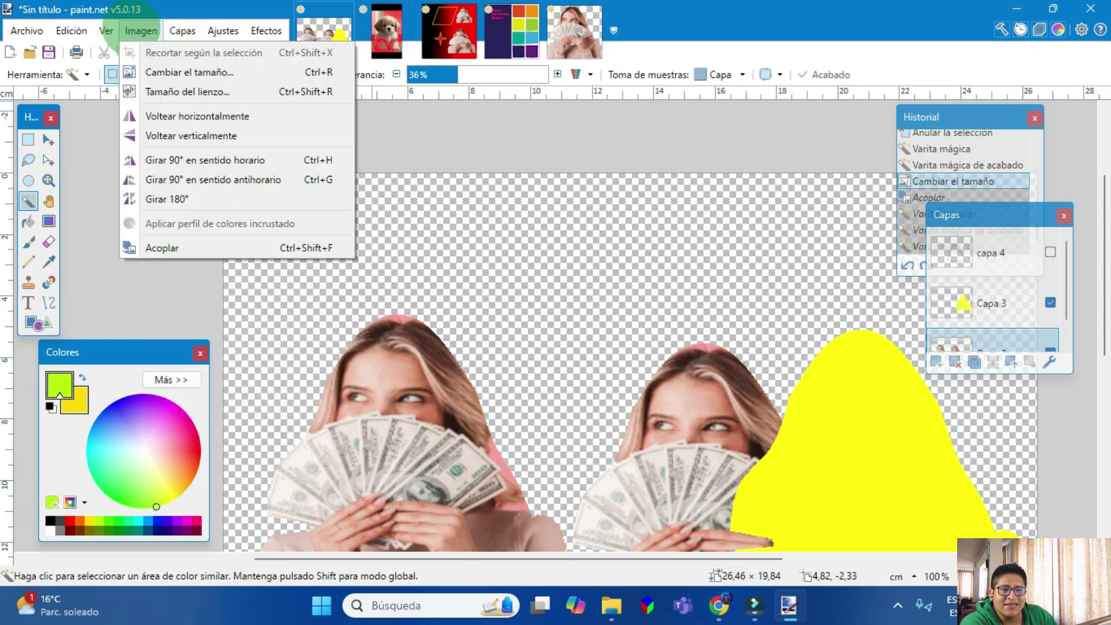
mouse_move(173, 20)
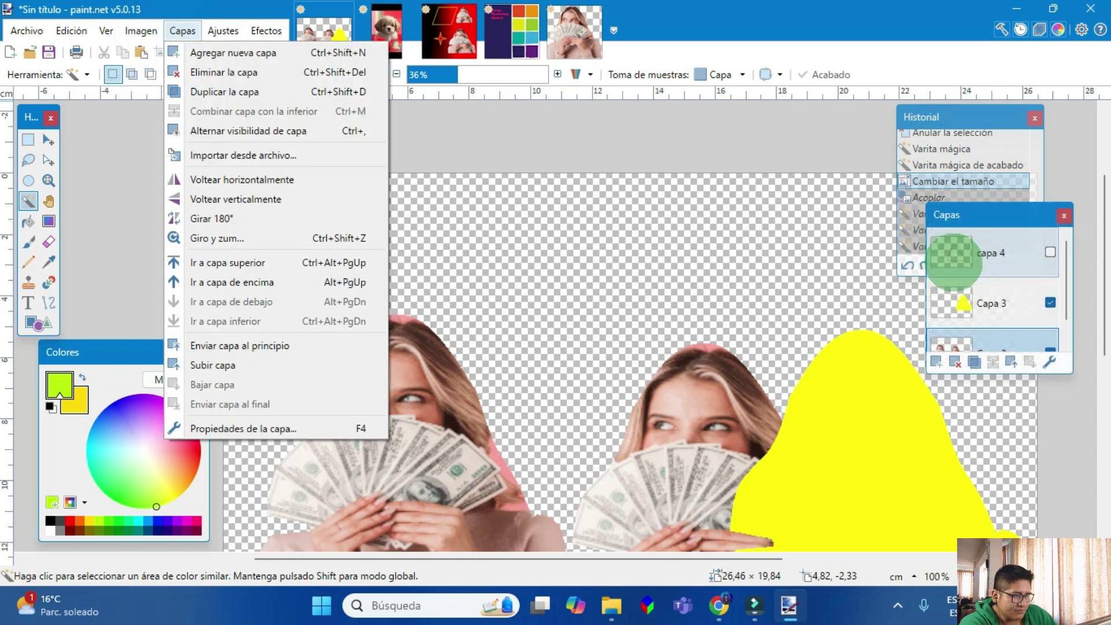
click(181, 30)
Step: Add a new layer above the women's layer and delete it
click(180, 30)
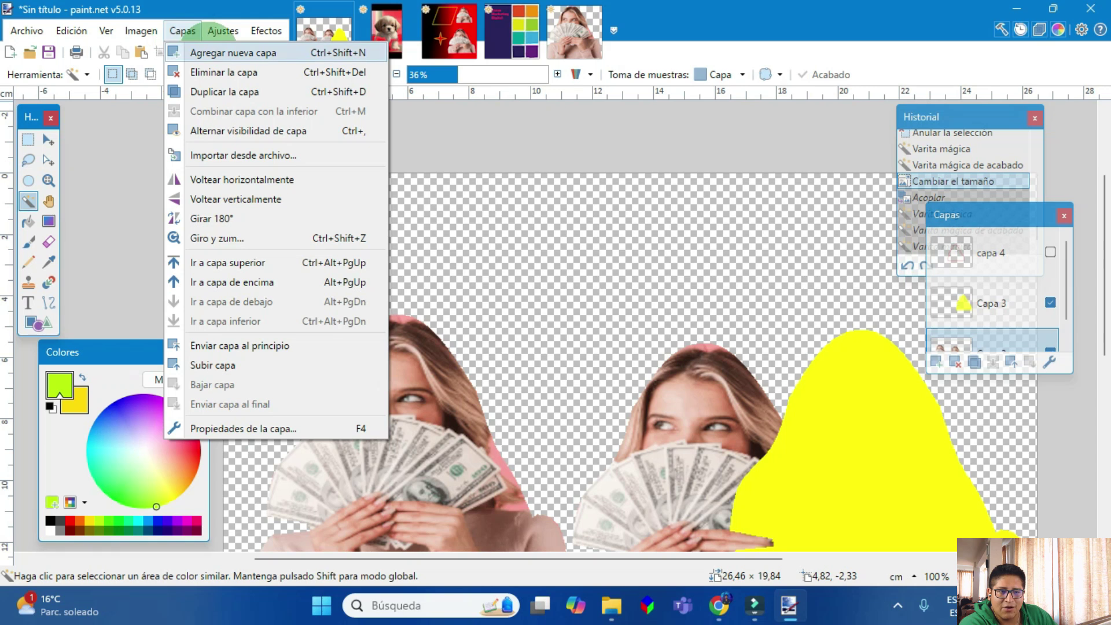
click(208, 52)
click(181, 30)
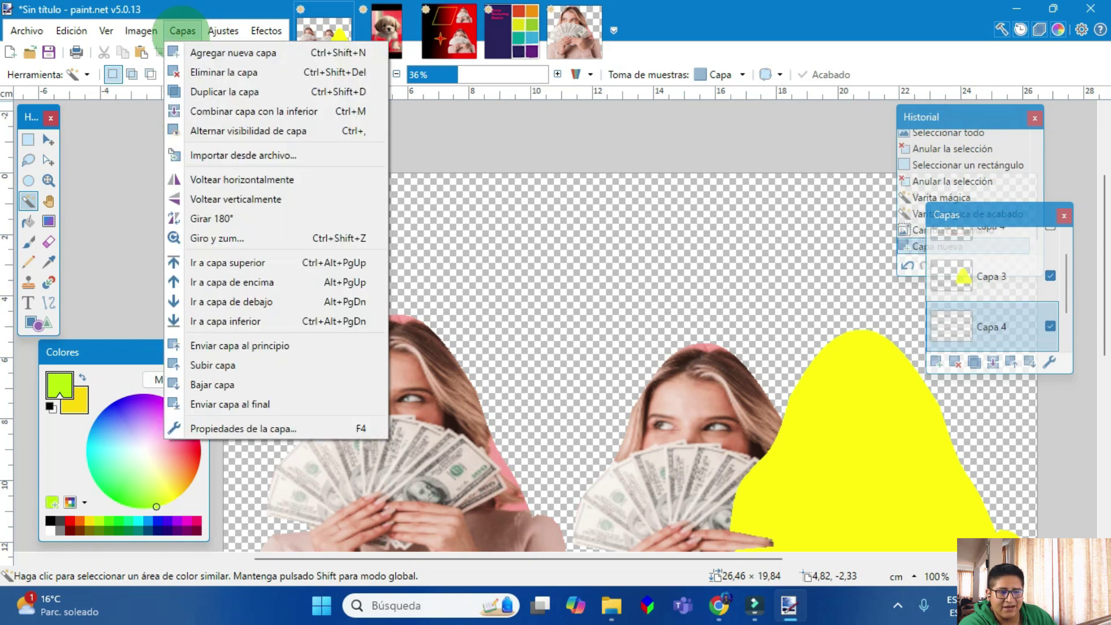
click(226, 70)
Step: Move the Capas window away from the Historial window onto the canvas and duplicate the women's layer
click(182, 31)
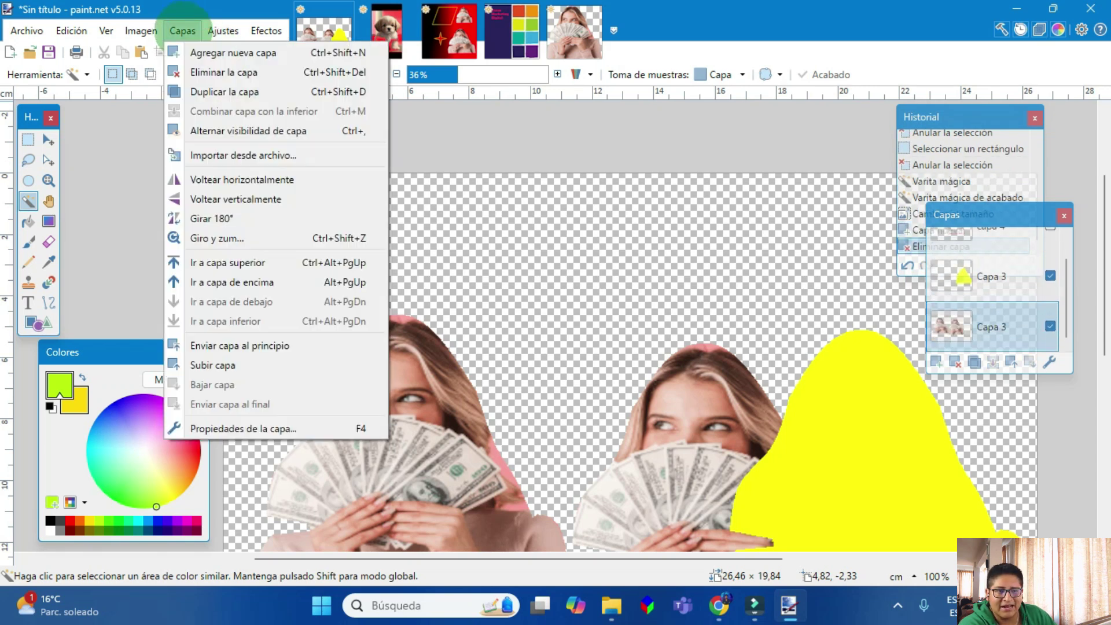
drag(1015, 217, 489, 136)
click(183, 30)
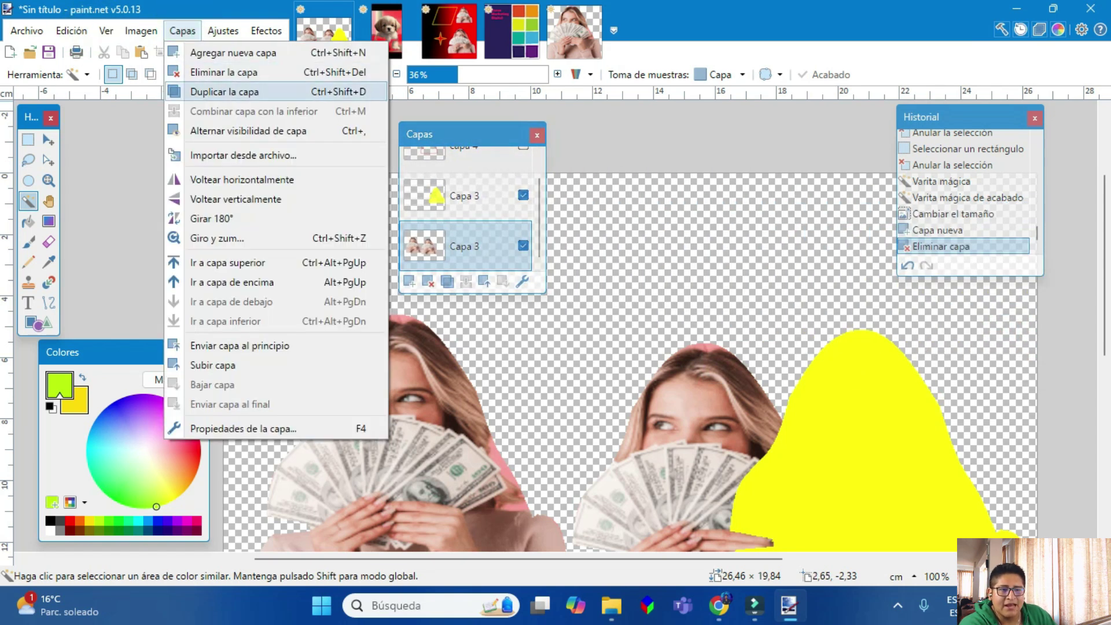
click(230, 92)
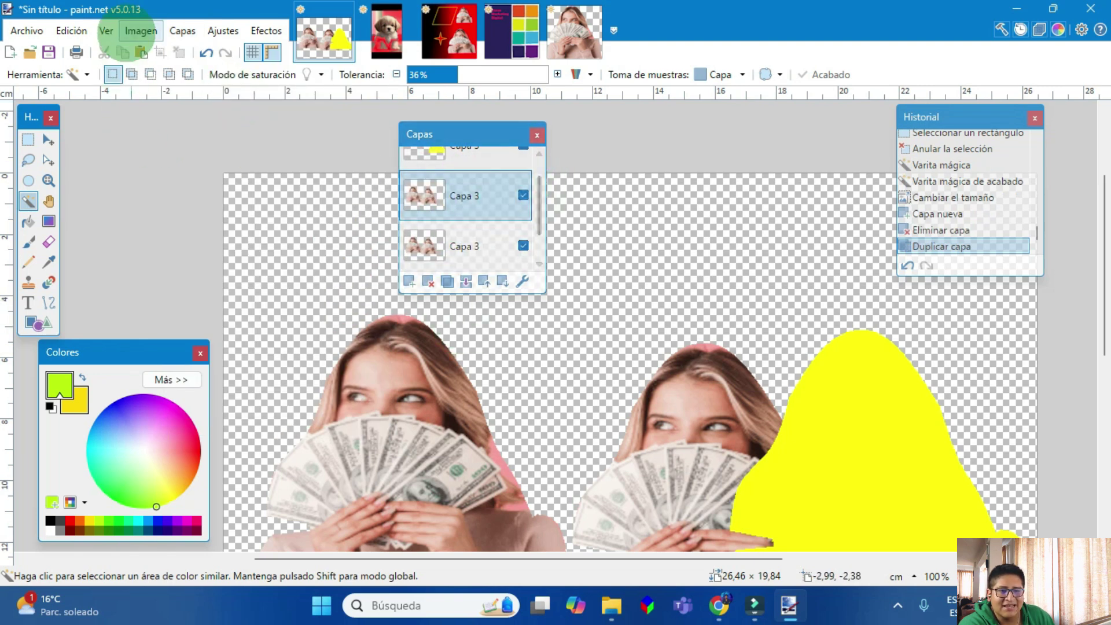
Step: Flip the duplicated women's layer horizontally
click(140, 31)
mouse_move(182, 30)
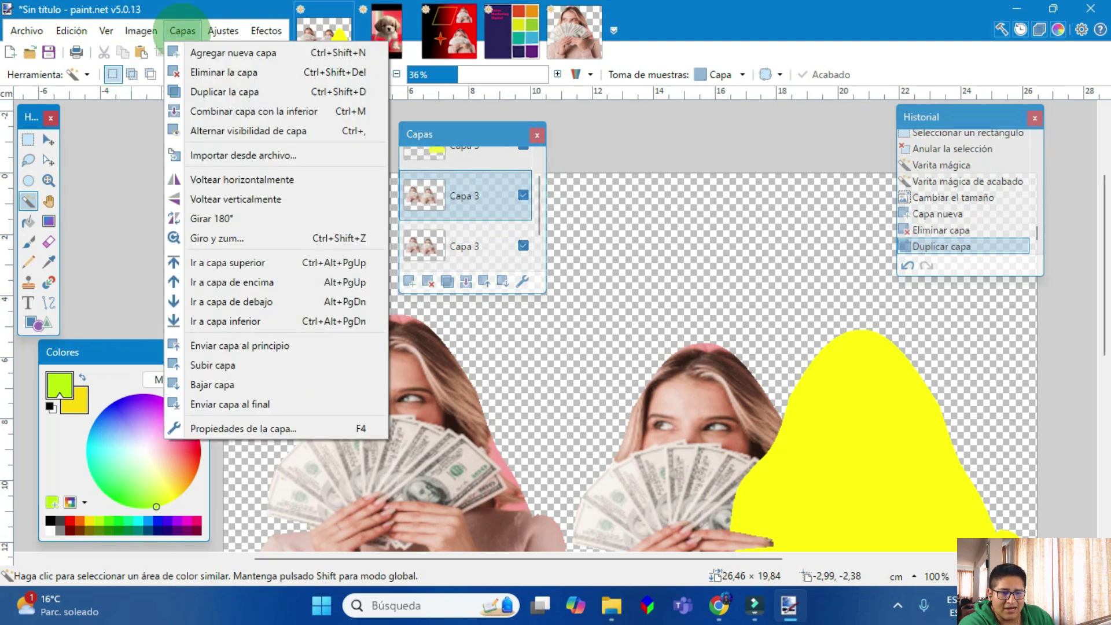
click(233, 179)
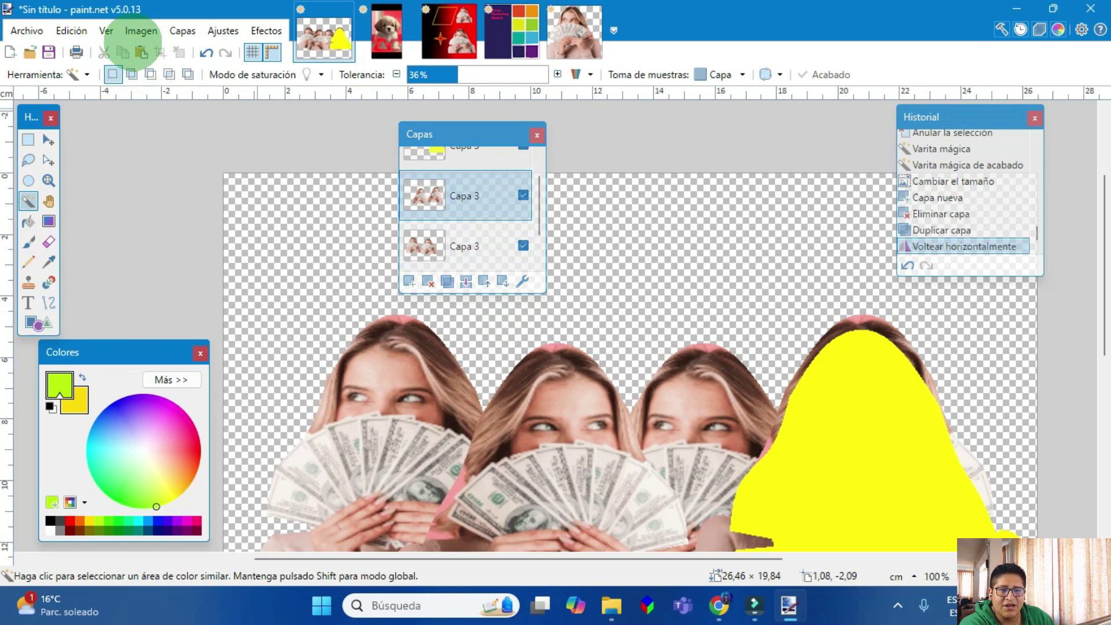
Step: Make the topmost layer, capa 4, the active one
click(183, 30)
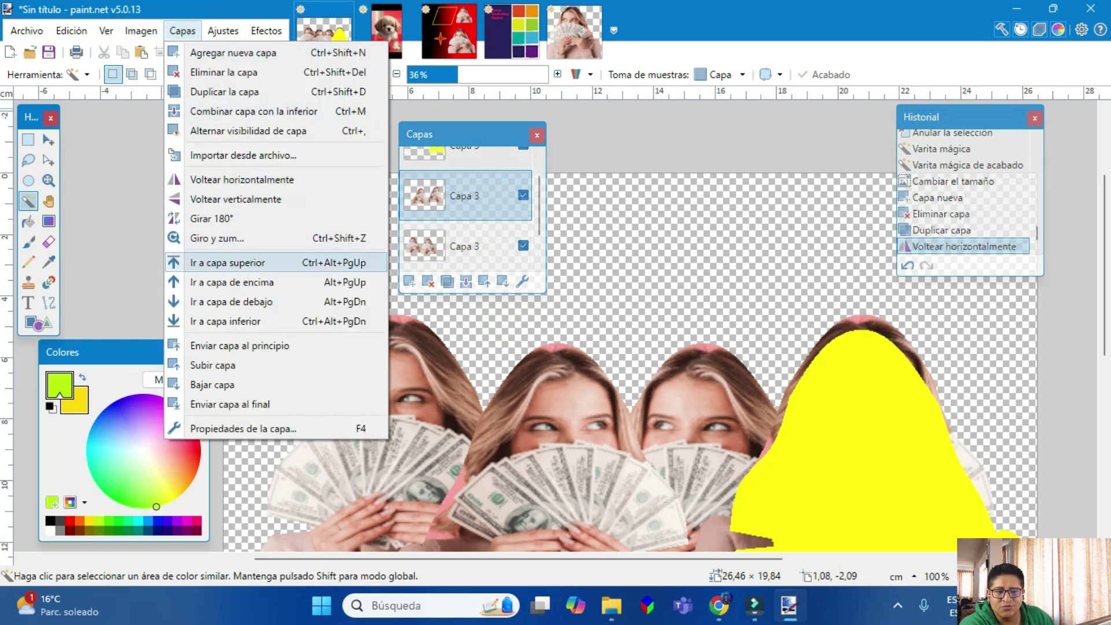
click(258, 262)
click(454, 230)
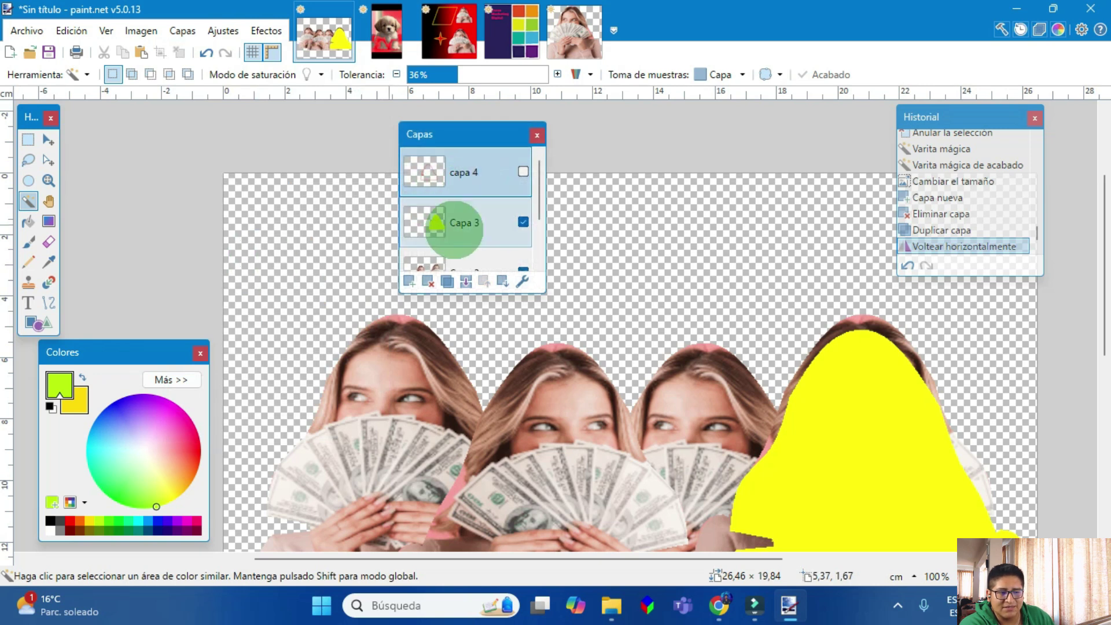
click(182, 31)
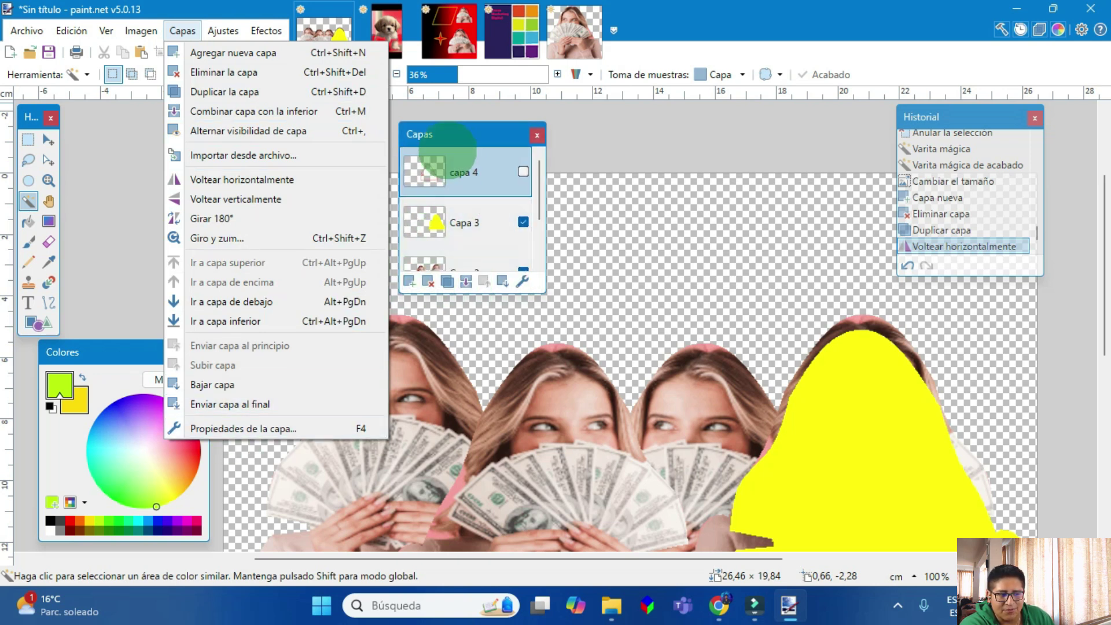
Step: Move the Capas window above the canvas image and merge capa 4 down twice, through the yellow shape into the flipped women's layer
drag(458, 139, 540, 83)
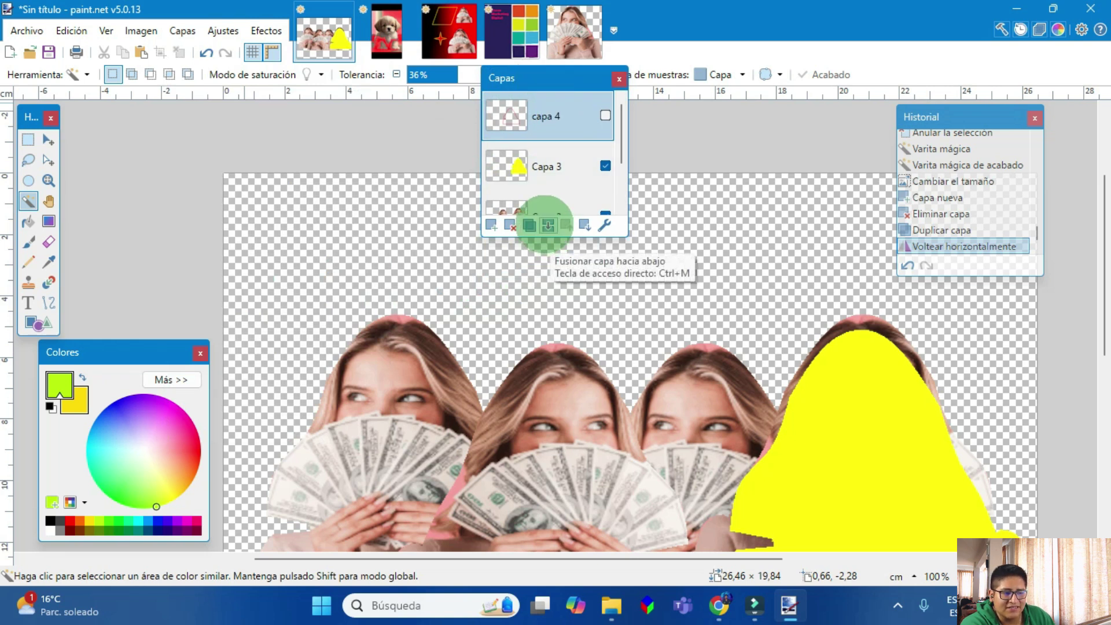
click(547, 226)
click(547, 225)
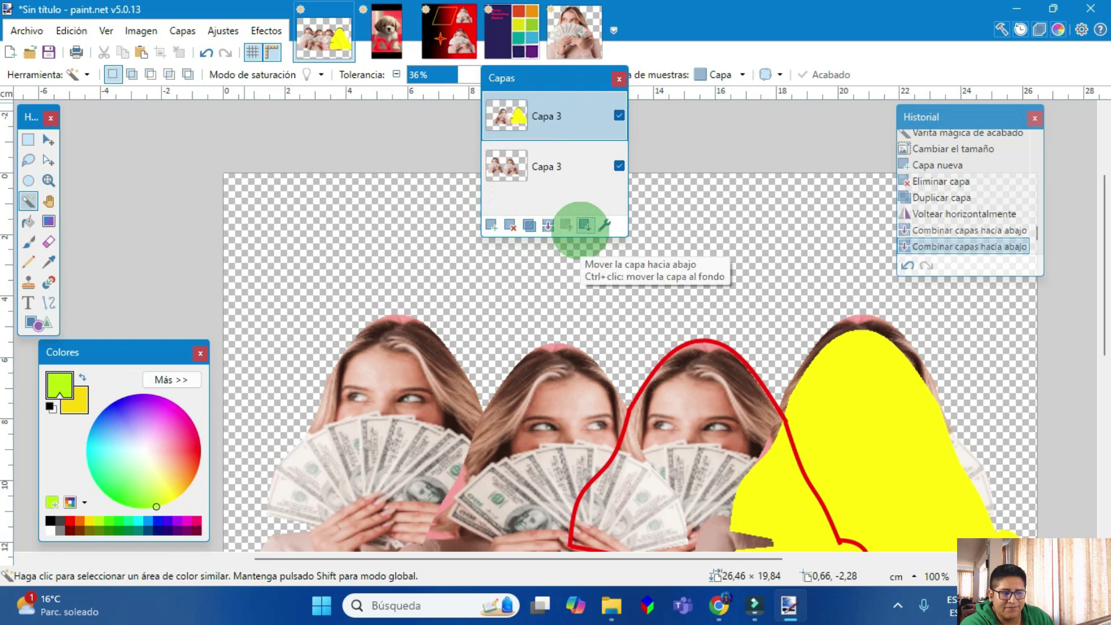
scroll(417, 196, up, 2)
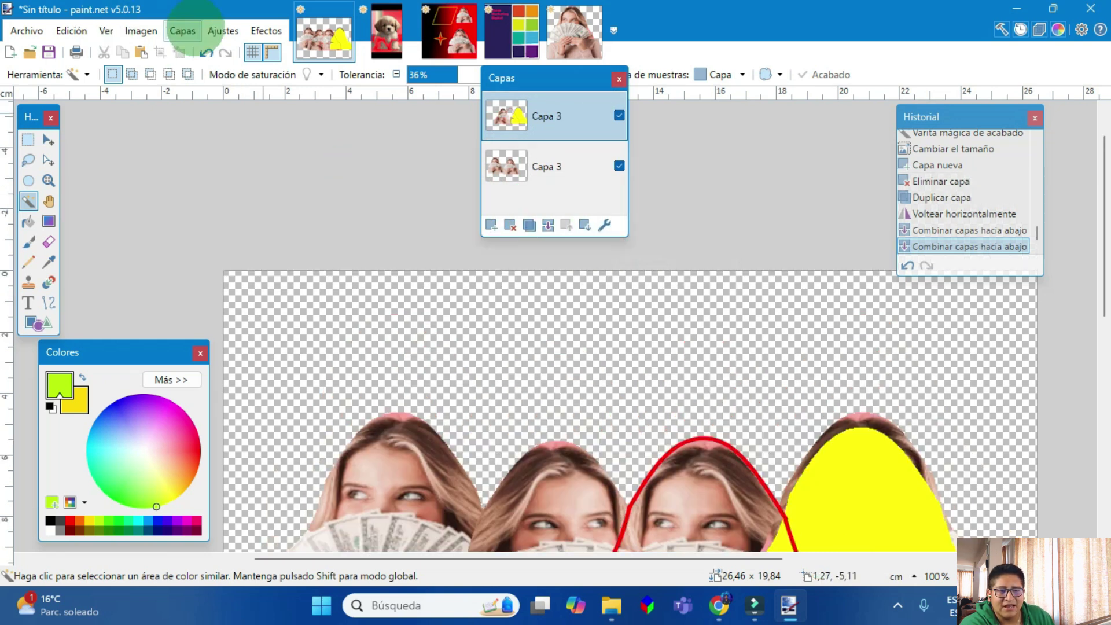
Step: Select the lower women's layer and flatten the two remaining layers into one
click(183, 31)
mouse_move(224, 31)
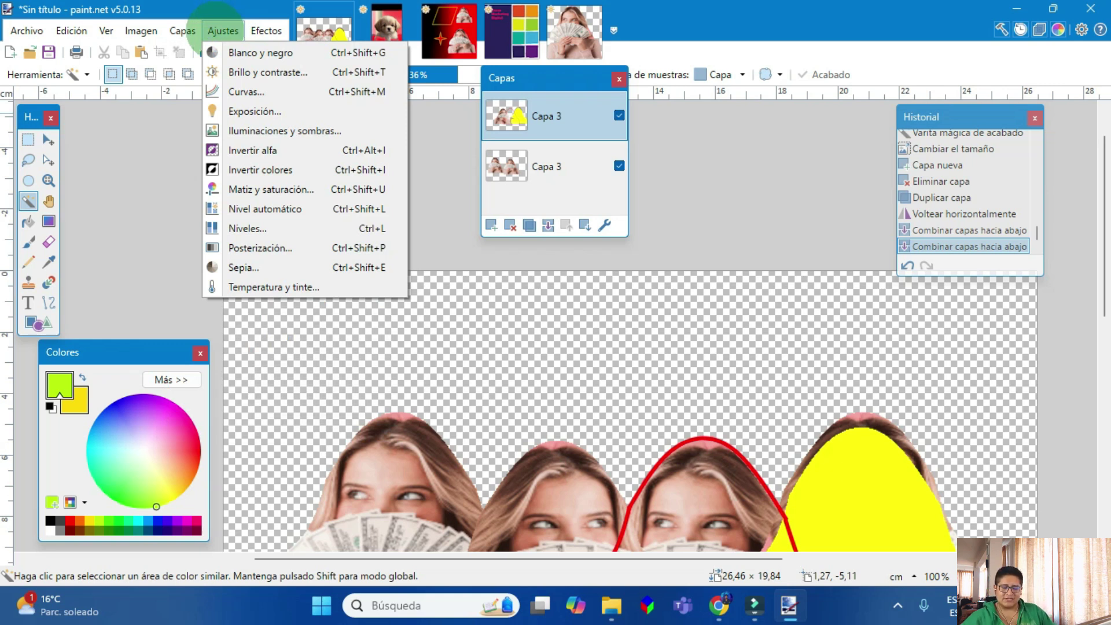
scroll(596, 422, down, 4)
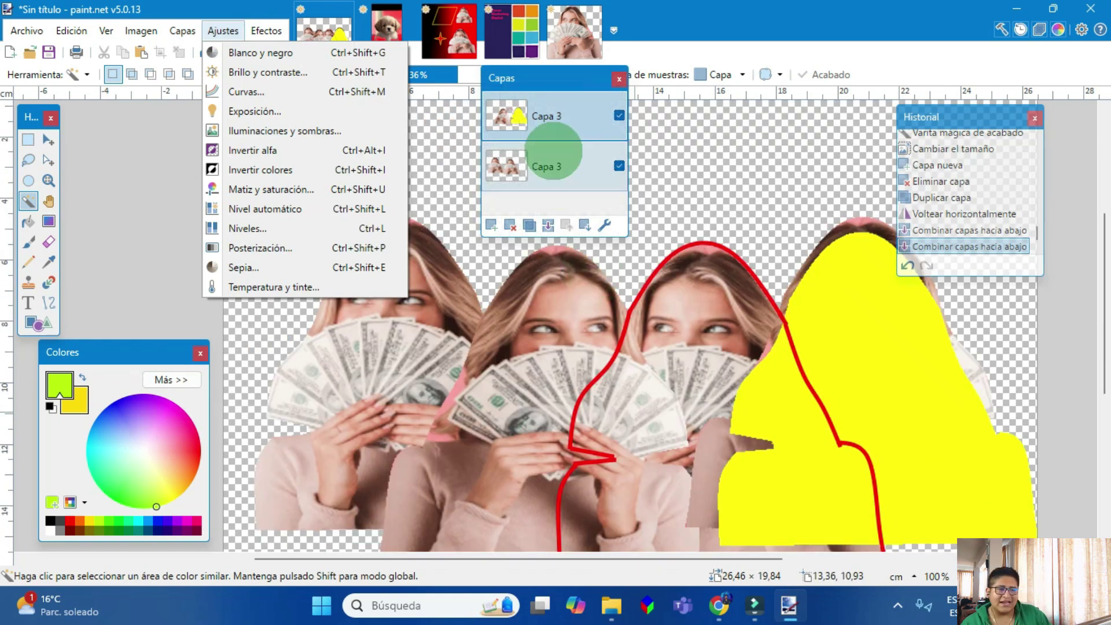
click(561, 175)
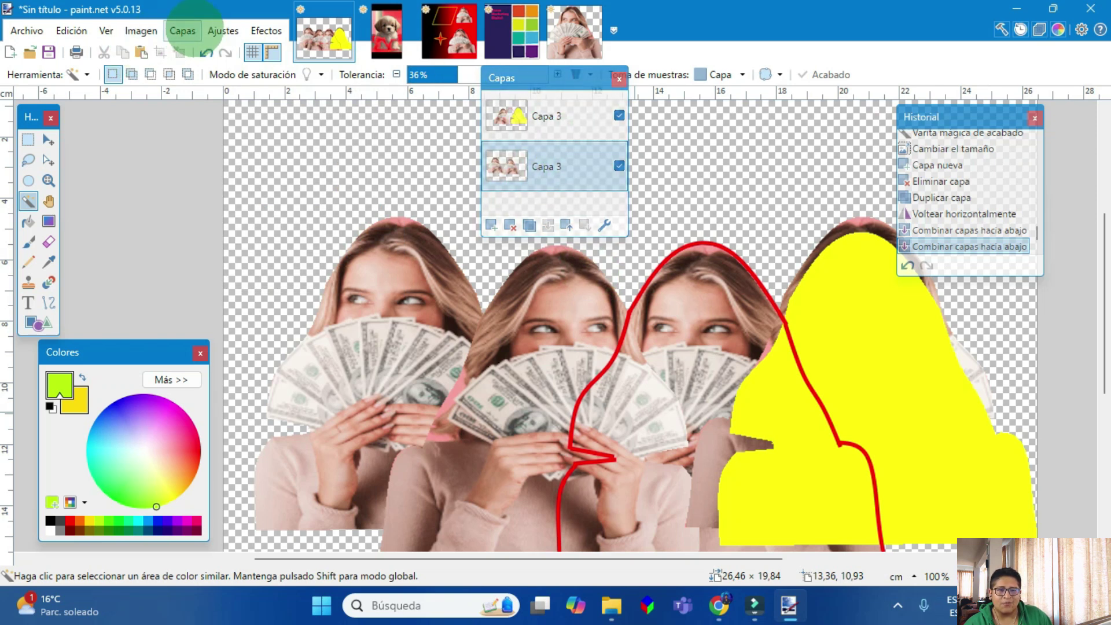
click(183, 29)
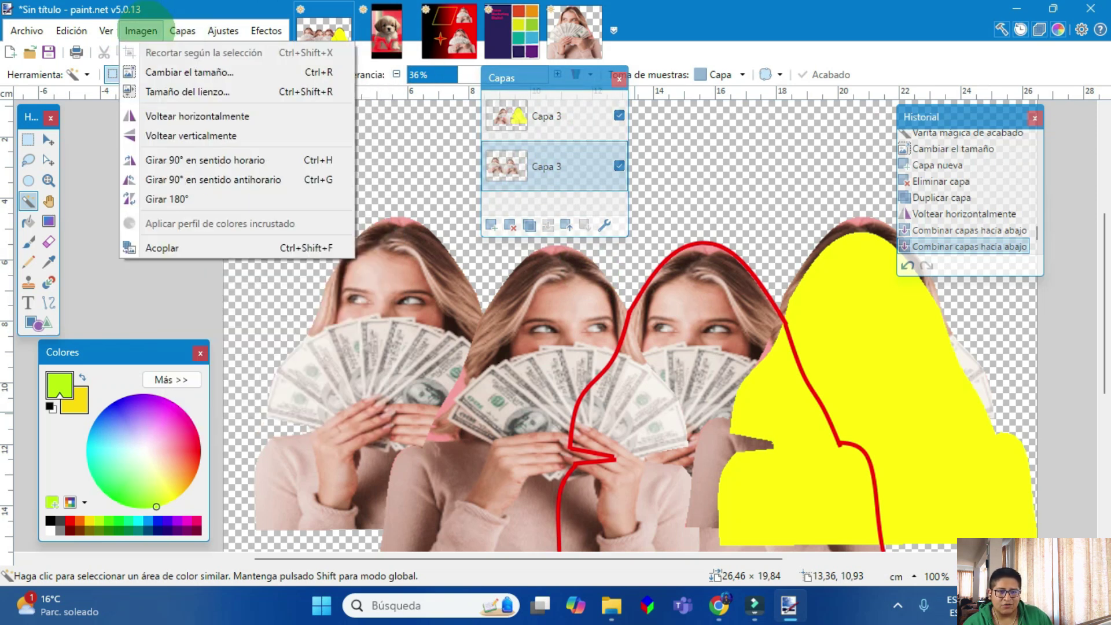
click(174, 245)
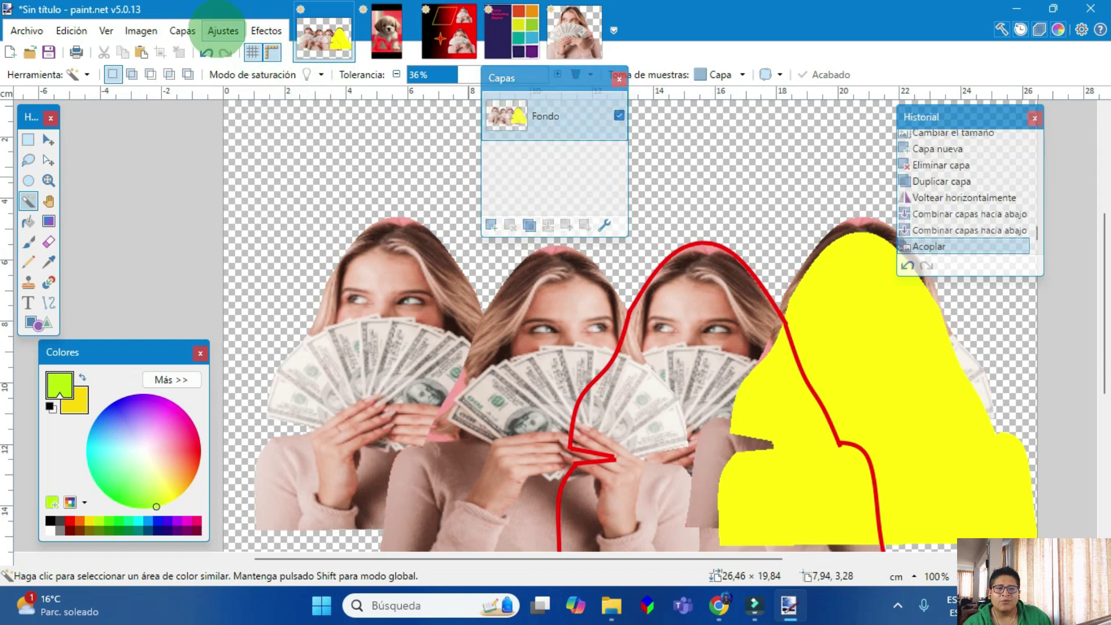
Step: Convert the flattened image to black and white and try the brightness and contrast adjustment on it
click(223, 30)
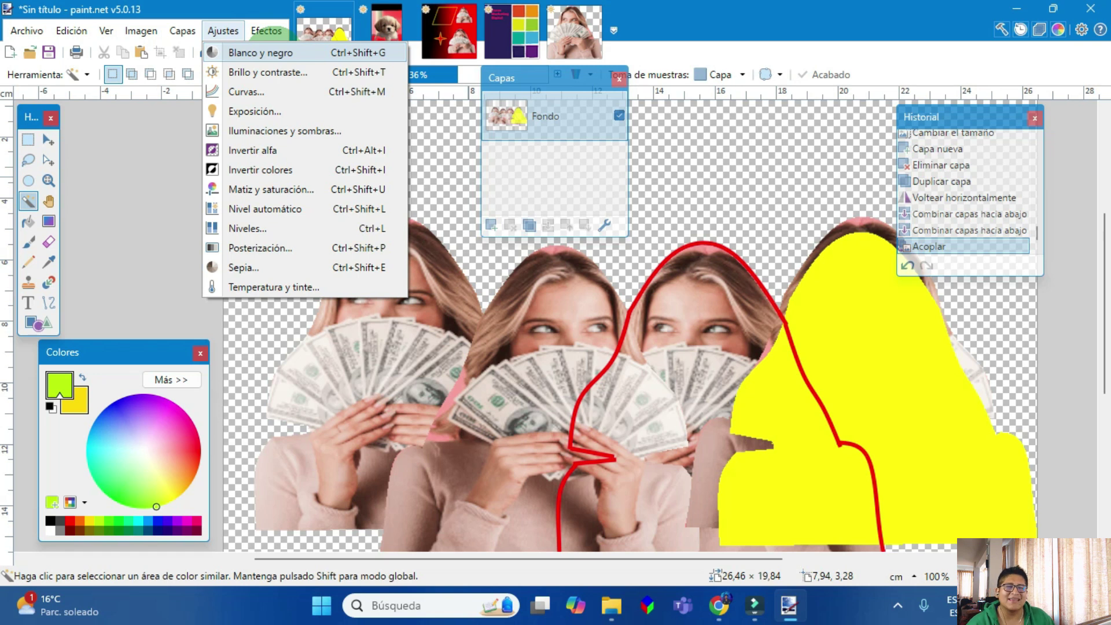
click(260, 52)
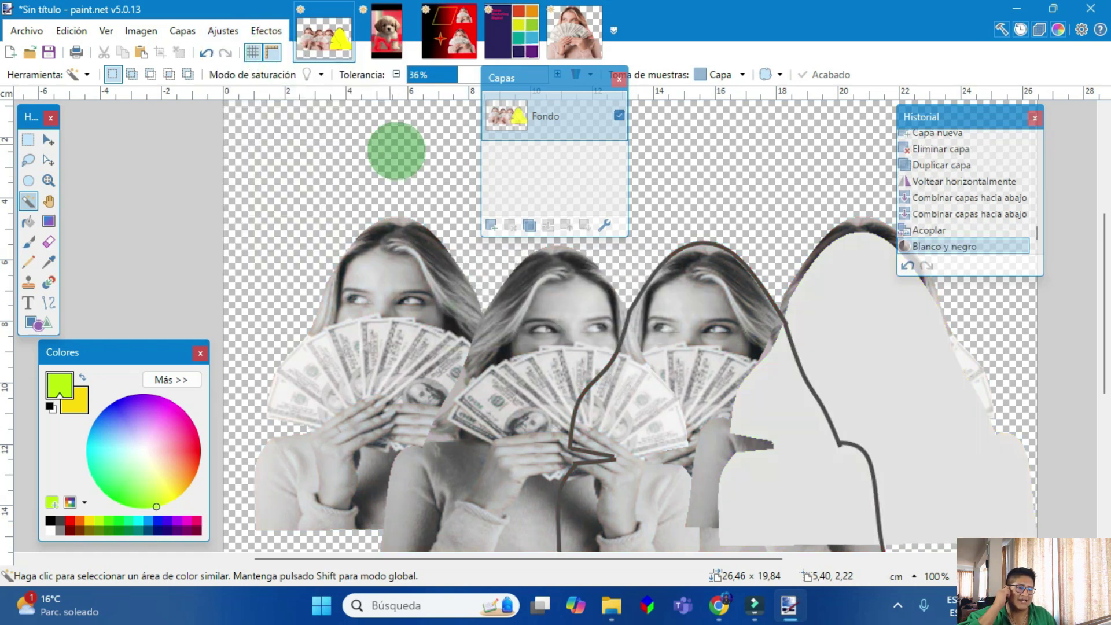
click(223, 30)
click(282, 73)
drag(515, 272, 493, 278)
drag(516, 313, 576, 311)
click(649, 342)
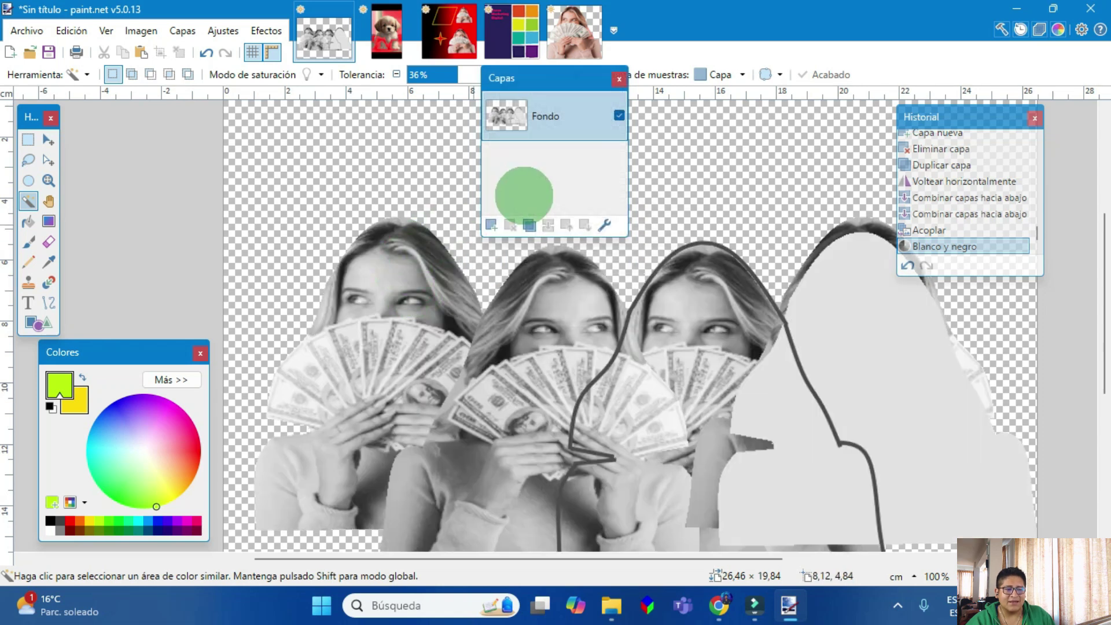
Step: Undo the black-and-white conversion and the flattening, and select the lower women's layer
click(907, 265)
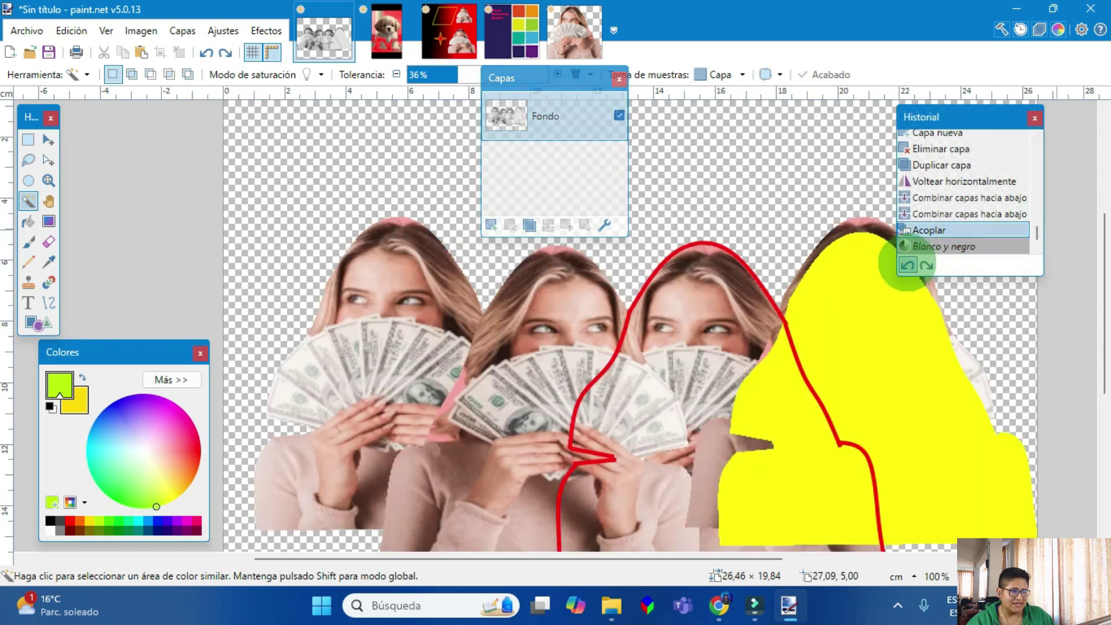
click(907, 265)
click(548, 164)
Step: Try the Curves luminosity adjustment on the lower women's layer alone
click(215, 29)
click(215, 28)
click(217, 29)
click(254, 92)
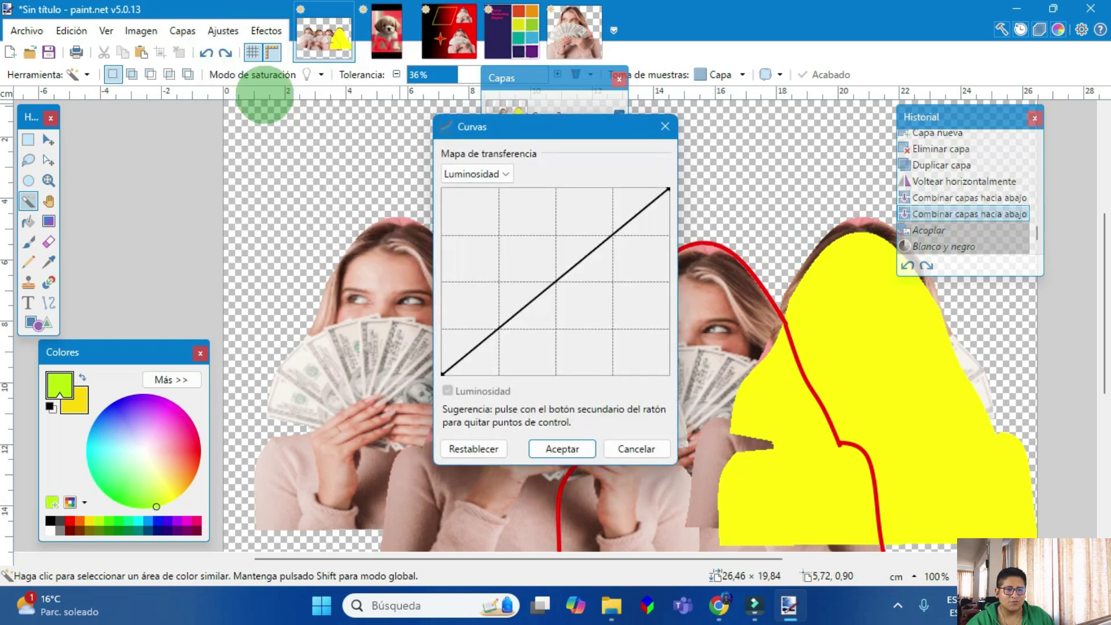
drag(564, 281, 599, 265)
click(666, 126)
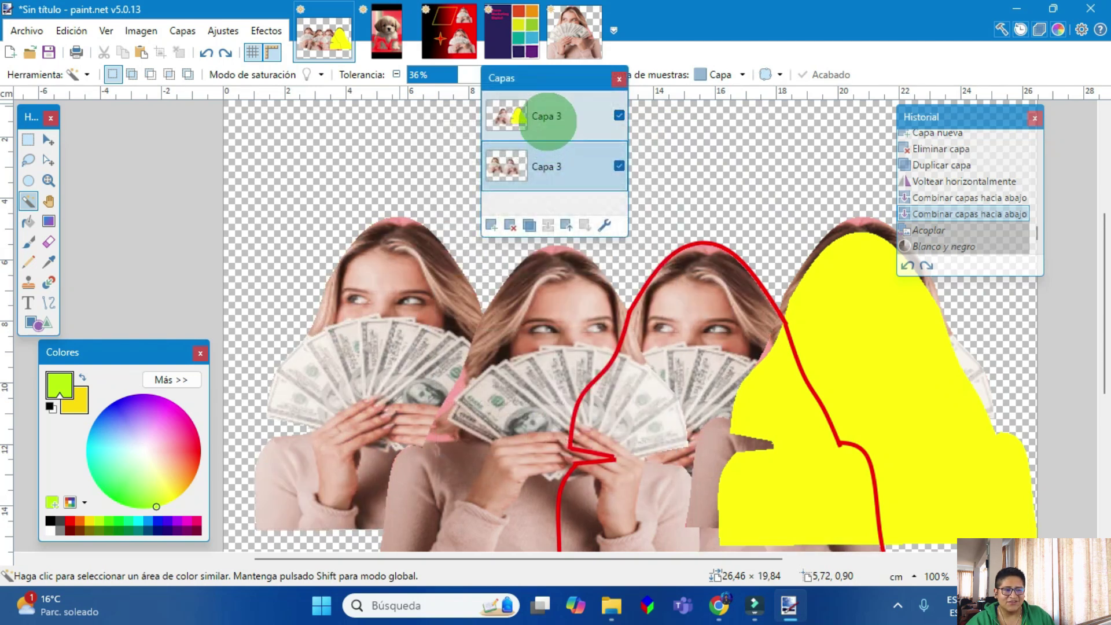
Step: Flatten all layers of the image into a single background layer
click(521, 166)
click(182, 30)
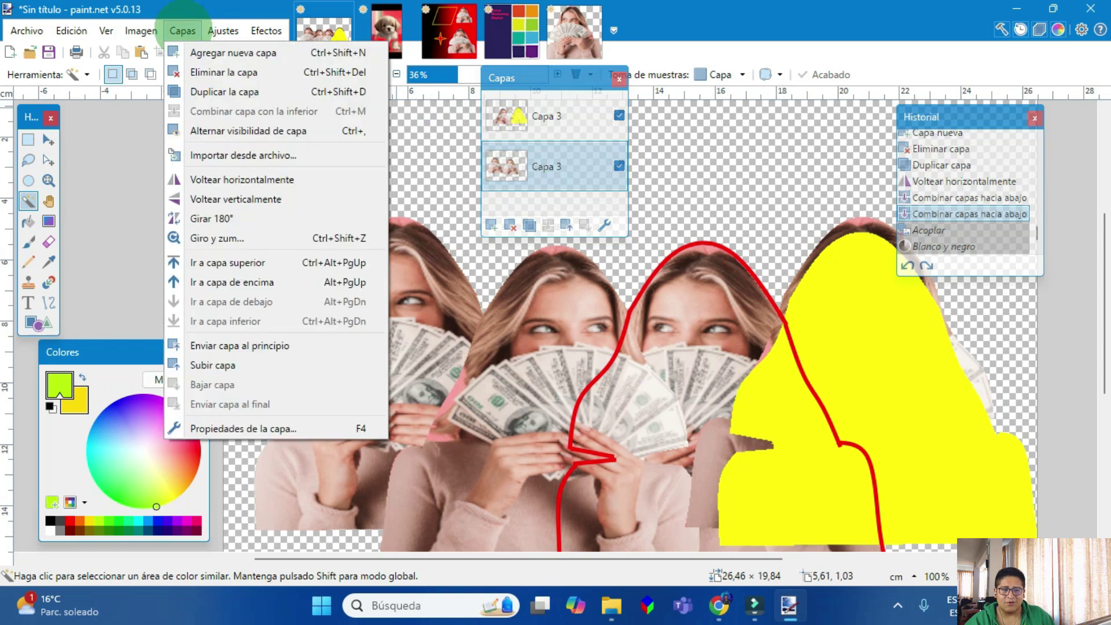
mouse_move(145, 26)
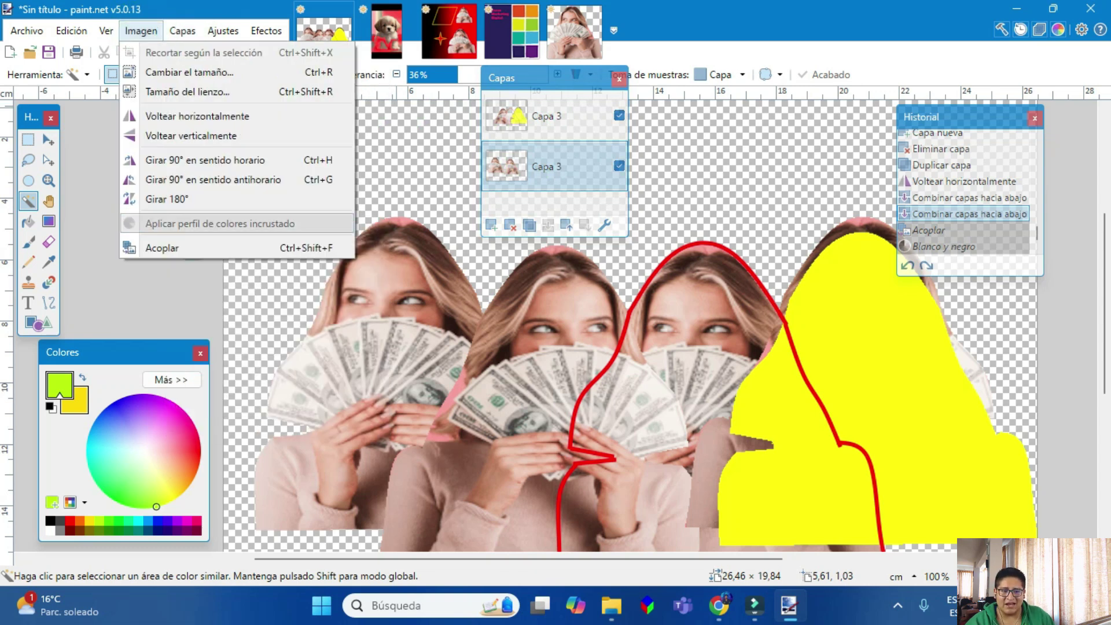
click(196, 248)
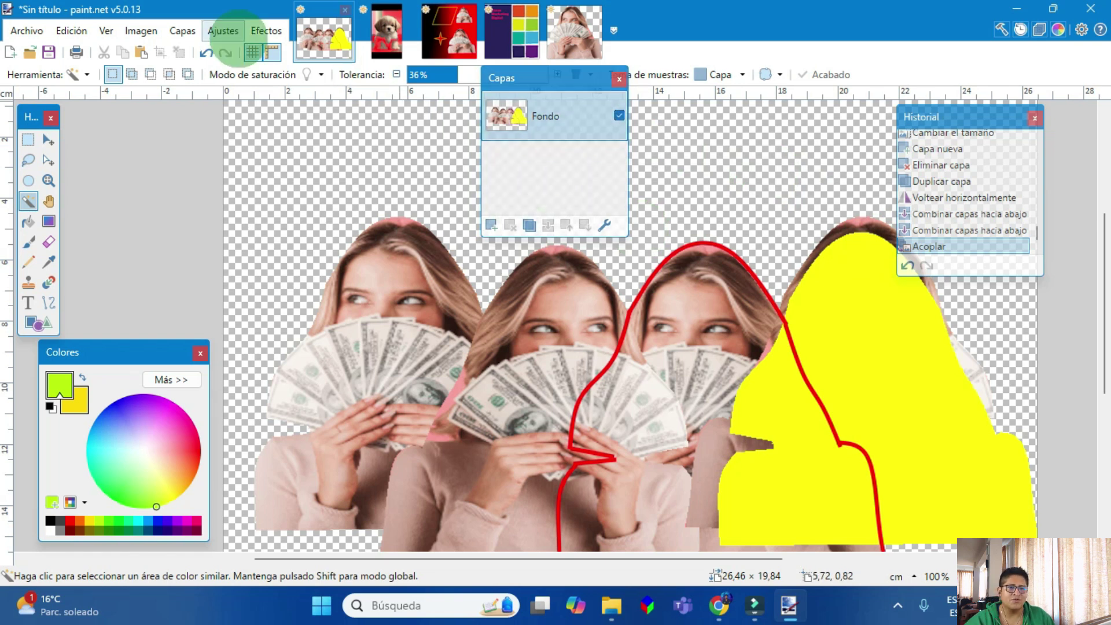
Step: Try brightening the flattened image by bending the luminosity curve upward with Curves
click(222, 31)
click(274, 90)
drag(557, 271, 586, 232)
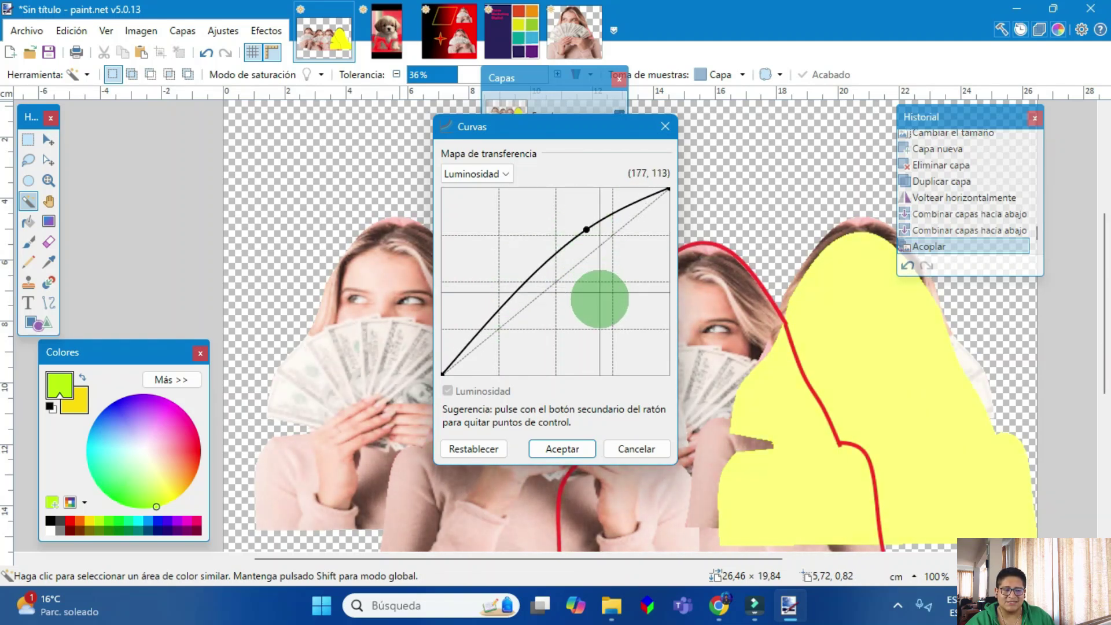
click(635, 449)
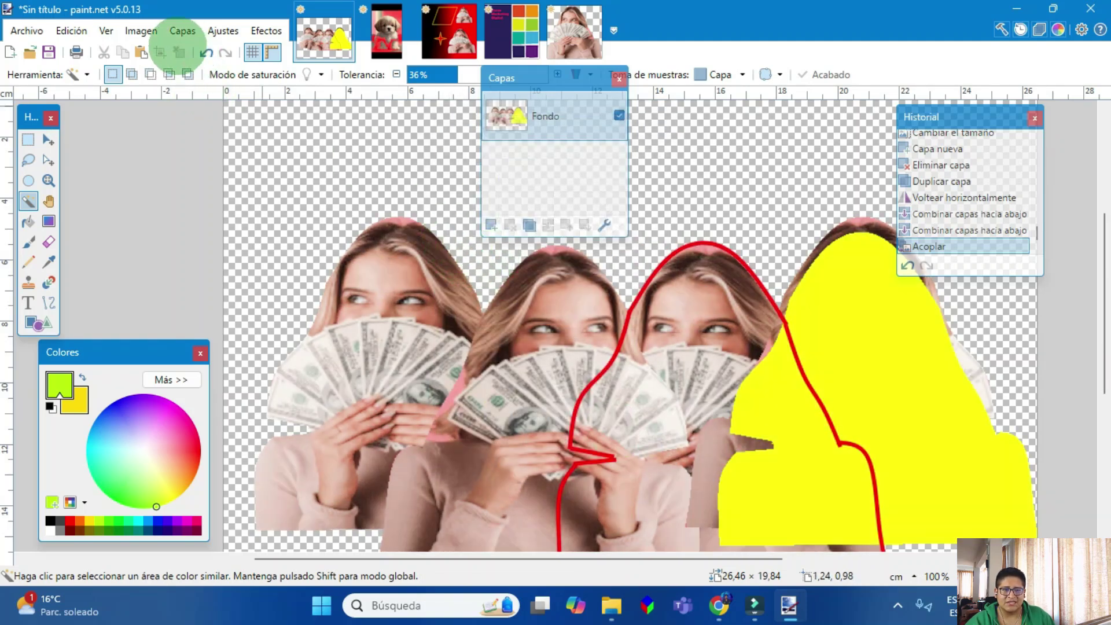
Step: Invert the alpha of the flattened image and undo the inversion
click(223, 31)
click(266, 149)
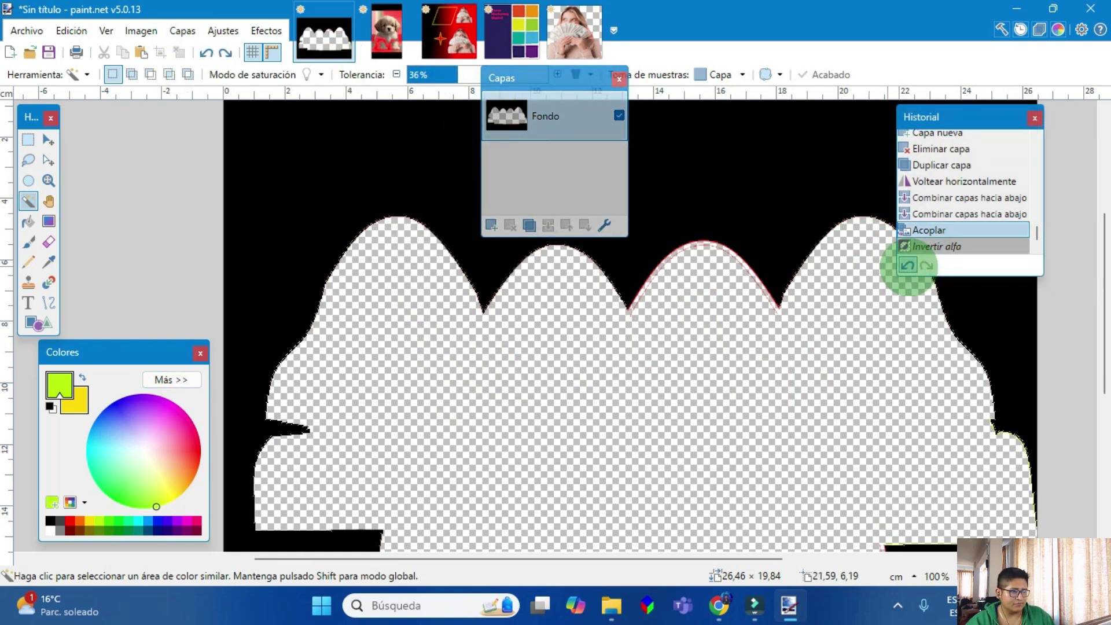
click(908, 266)
Step: Try the Sepia adjustment on the flattened image with the intensity raised to 100 and then lowered
click(223, 30)
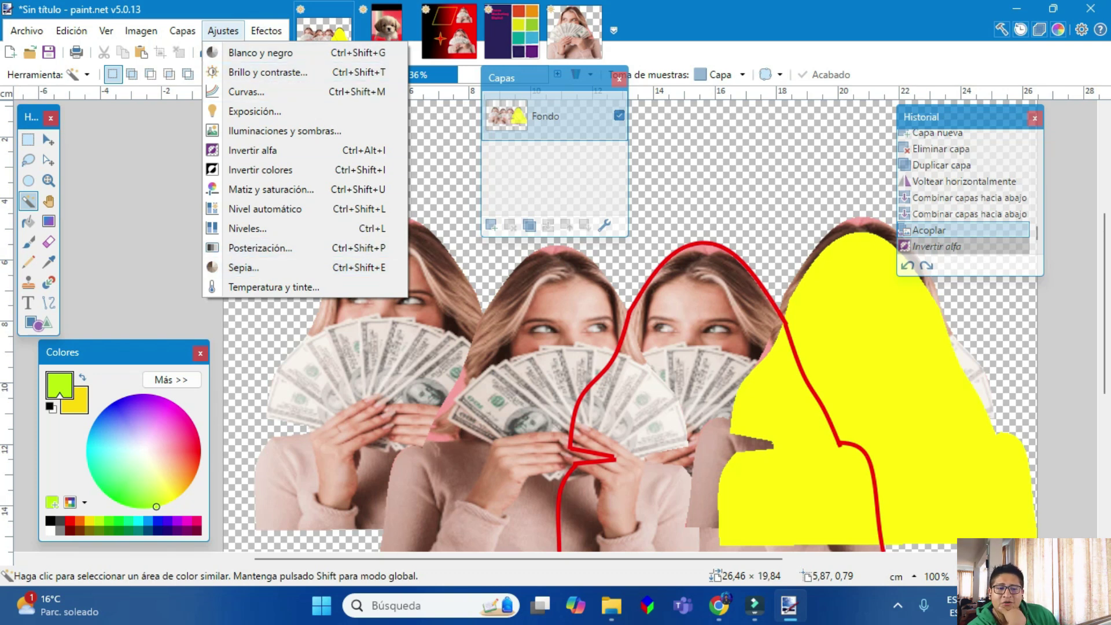
click(249, 268)
drag(496, 303, 588, 294)
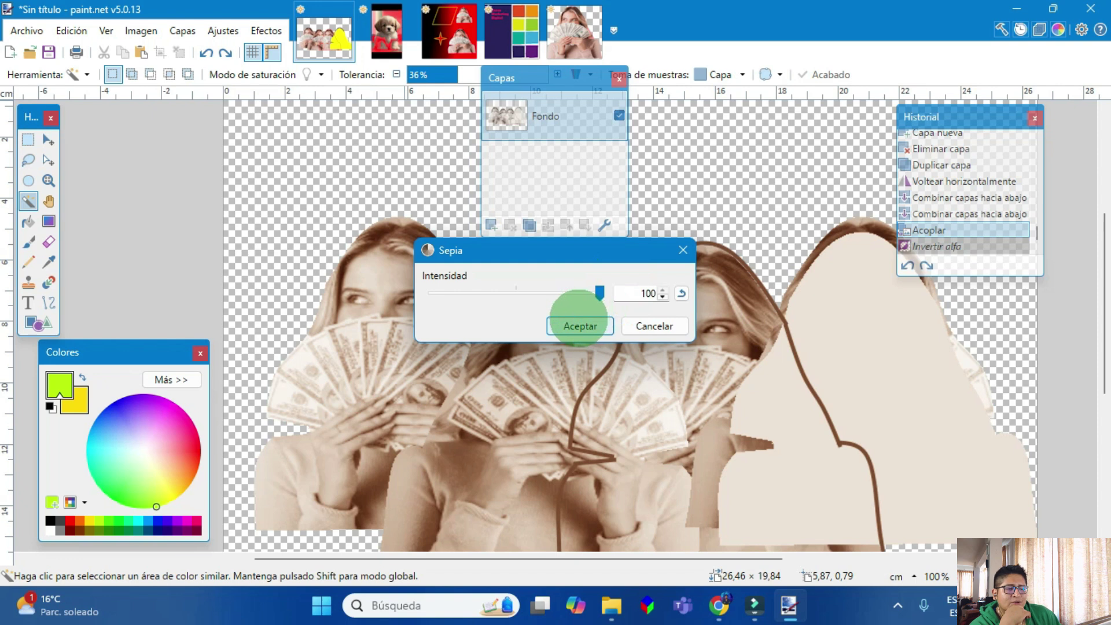
drag(599, 294, 437, 297)
click(651, 324)
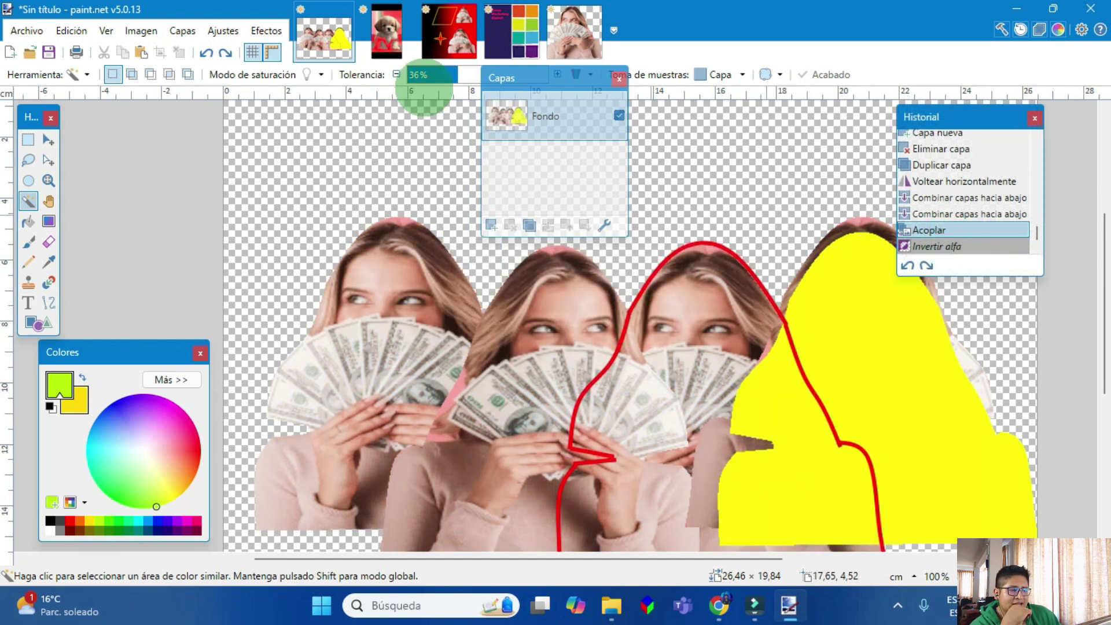
Step: Try the artistic pencil sketch effect with a pencil thickness of 20 and a range of 20
click(266, 31)
mouse_move(289, 53)
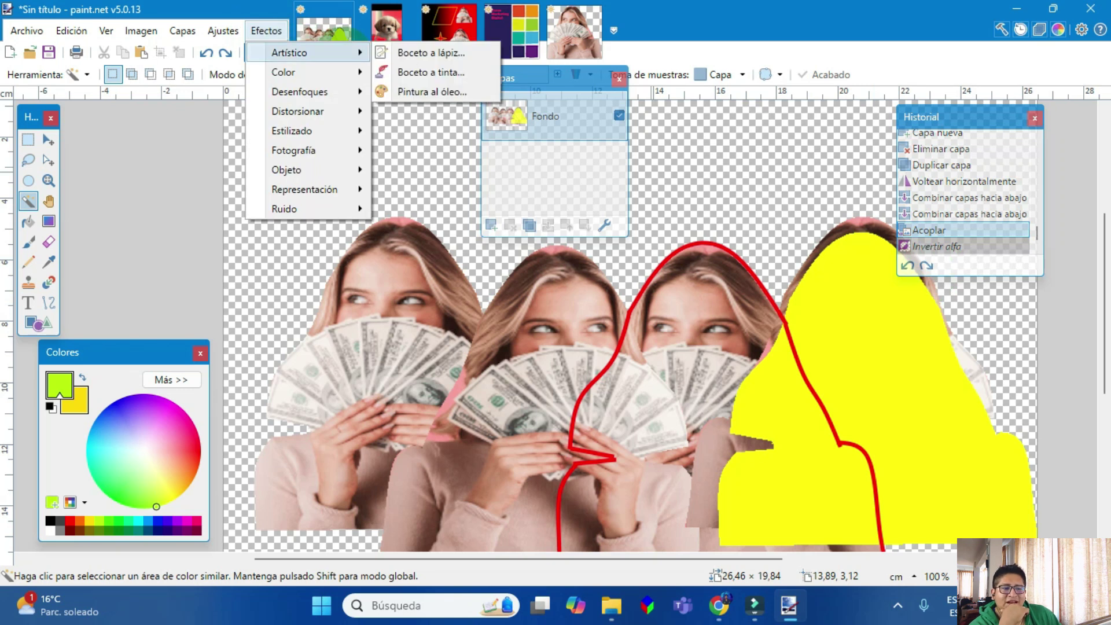
click(431, 52)
mouse_move(521, 315)
mouse_down()
mouse_move(630, 322)
mouse_move(410, 320)
mouse_move(647, 322)
mouse_up()
drag(441, 272, 590, 272)
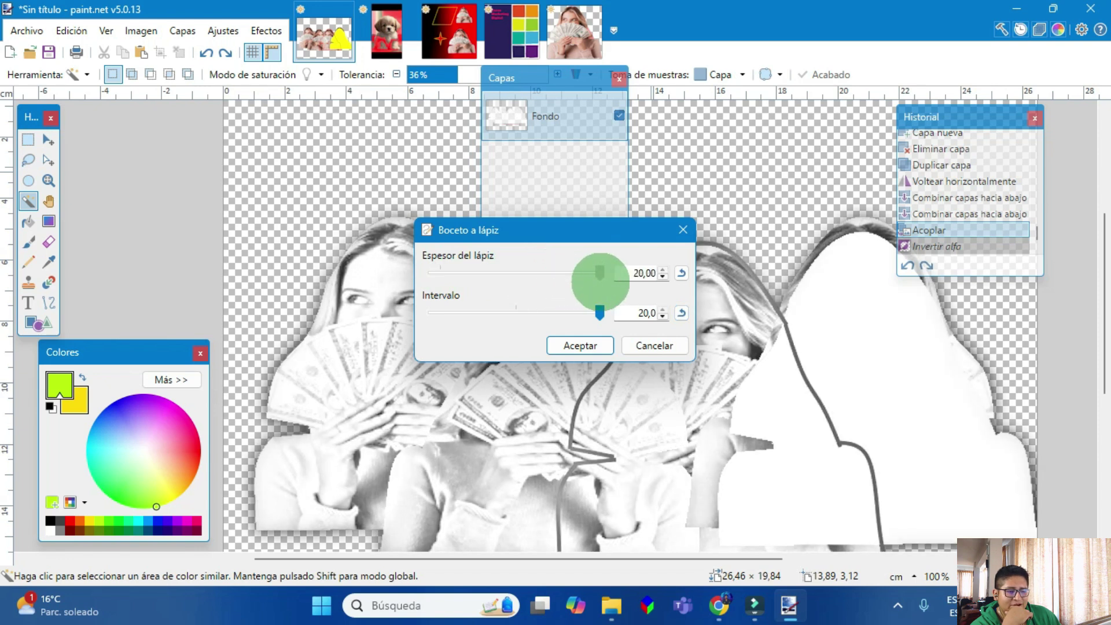
click(683, 230)
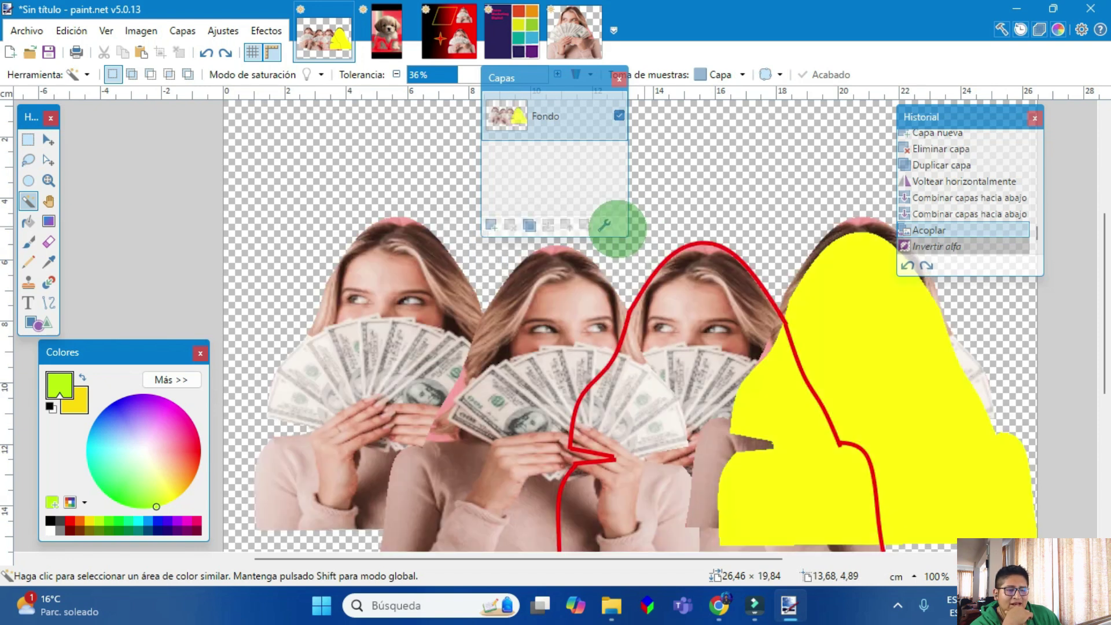
Step: Start a drop shadow on the flattened image with a shadow radius of 76.4, a distance of 0 and an angle of -111.37
click(265, 30)
mouse_move(307, 91)
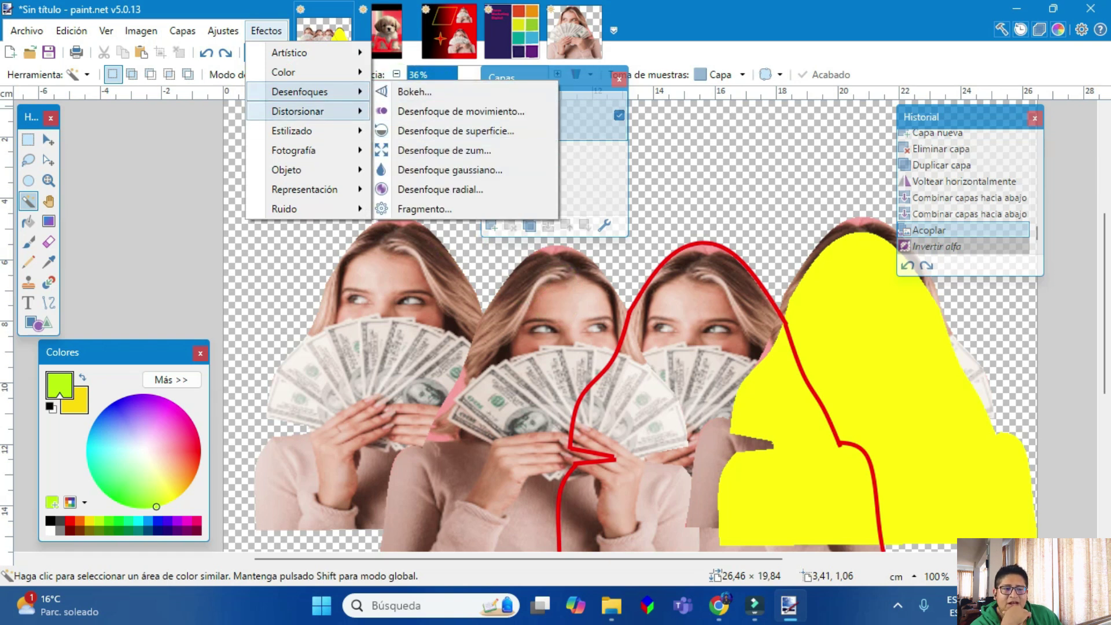
mouse_move(289, 170)
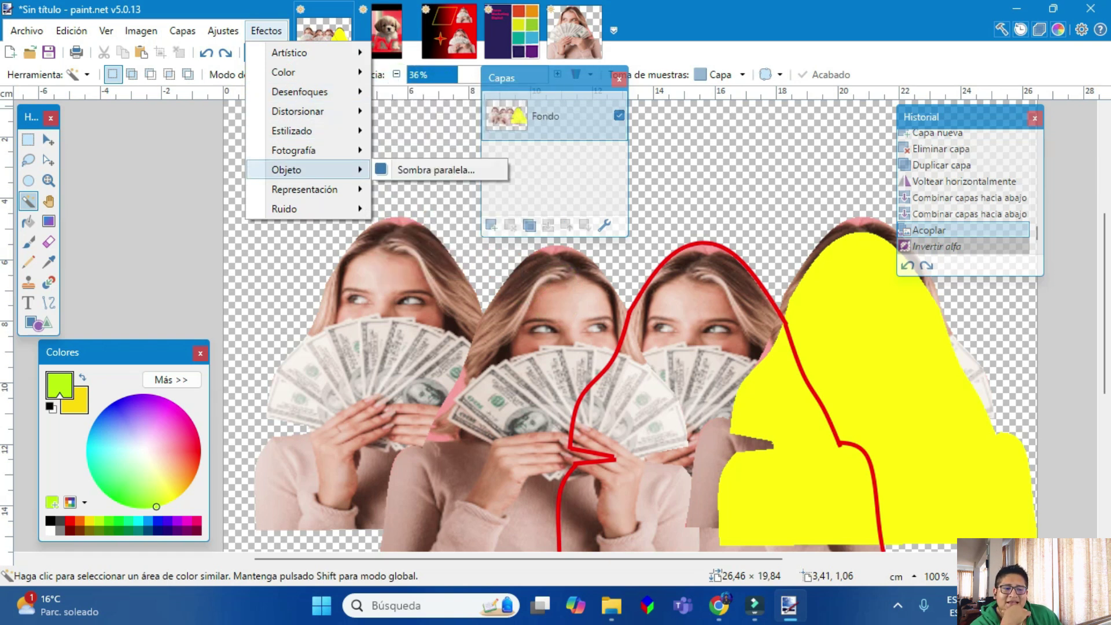
click(399, 170)
drag(484, 136, 576, 151)
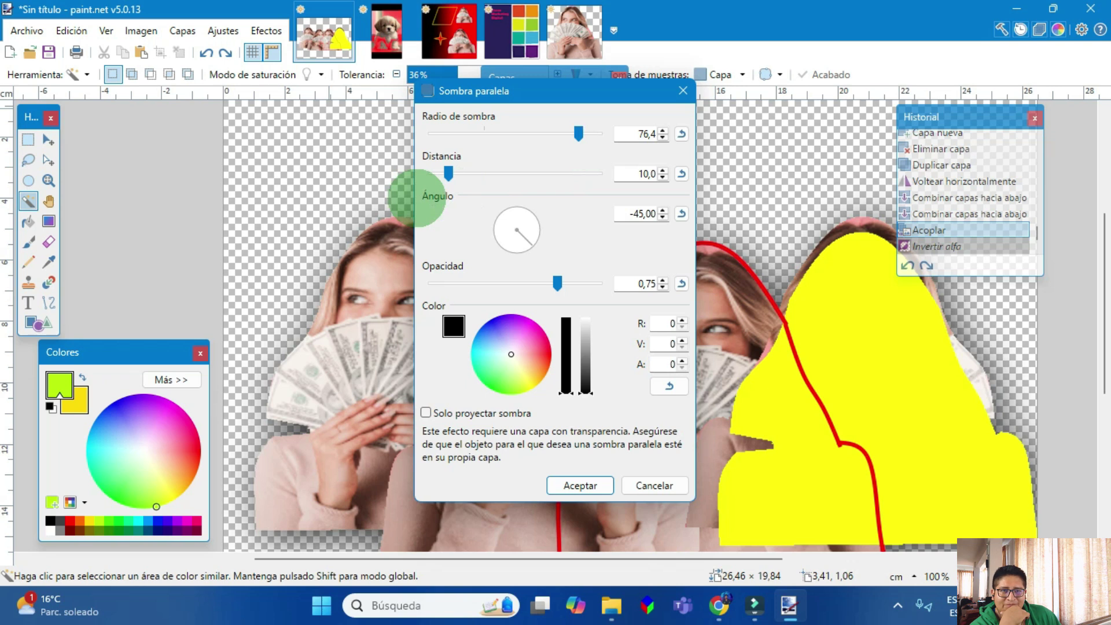
drag(448, 173, 420, 182)
mouse_move(523, 235)
mouse_down()
mouse_move(522, 219)
mouse_move(488, 237)
mouse_move(508, 247)
mouse_up()
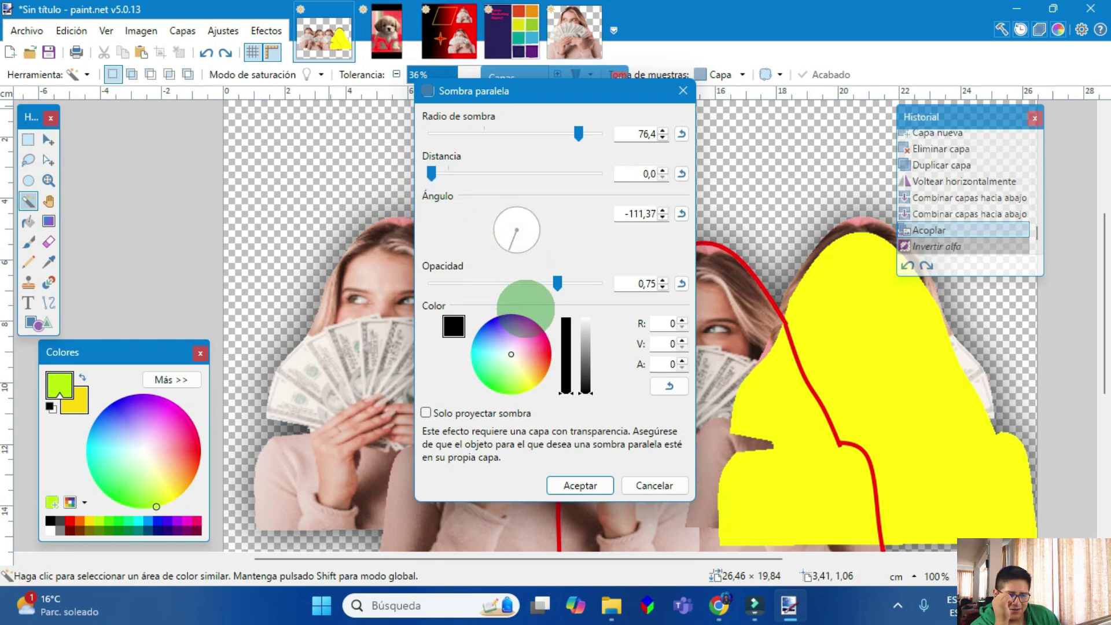
Step: Set the shadow's opacity to 1.00 and its color to yellow (255, 242, 10), and apply the drop shadow
drag(557, 283, 596, 282)
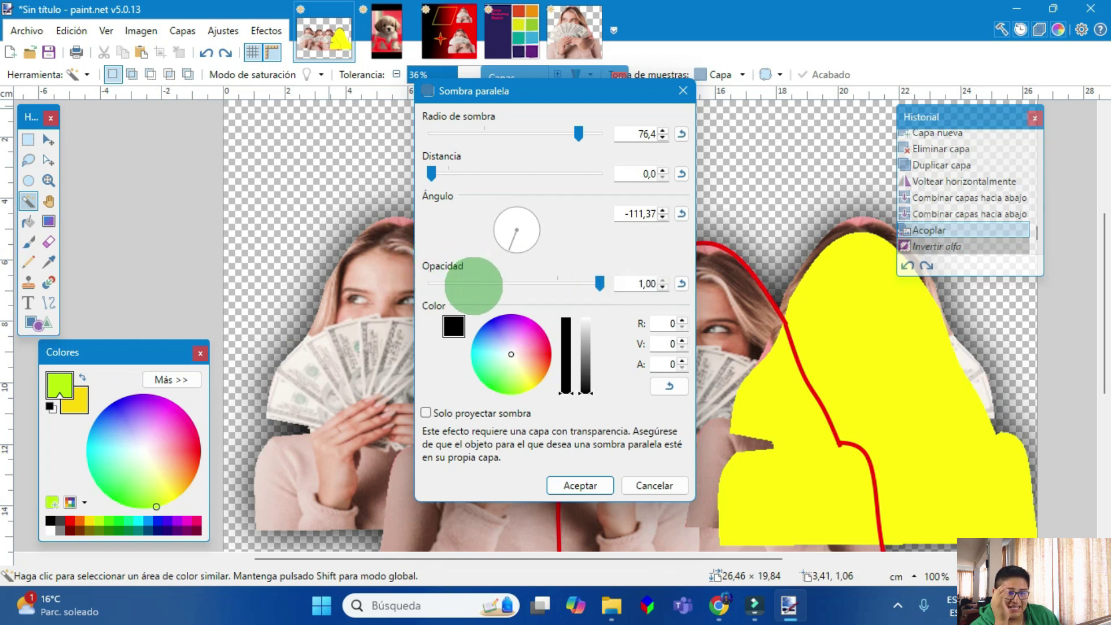
drag(486, 283, 595, 285)
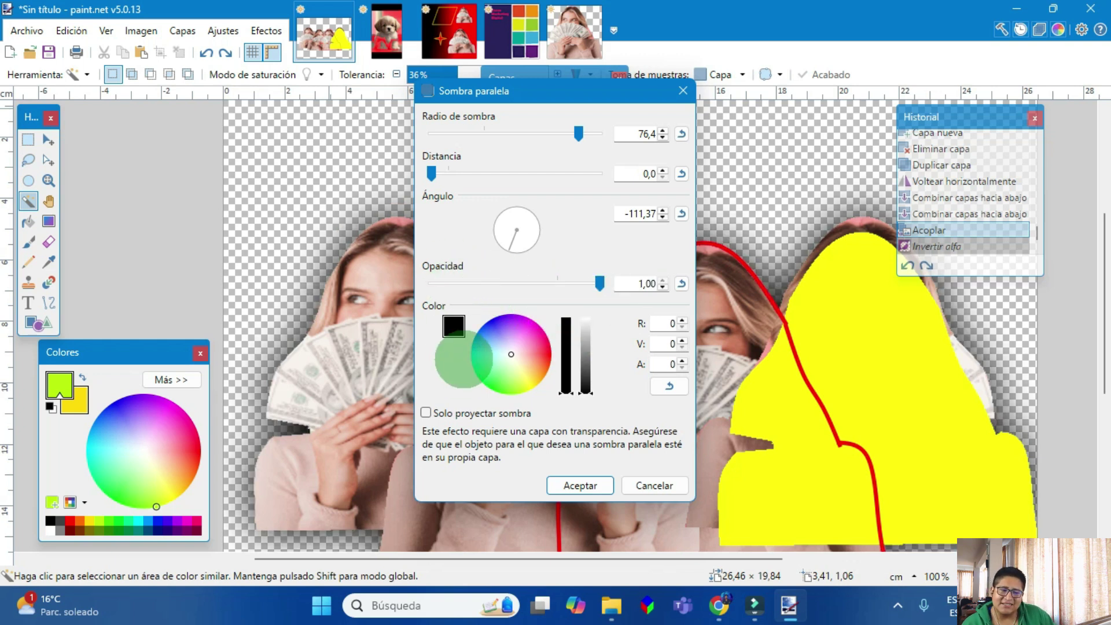
drag(511, 354, 533, 387)
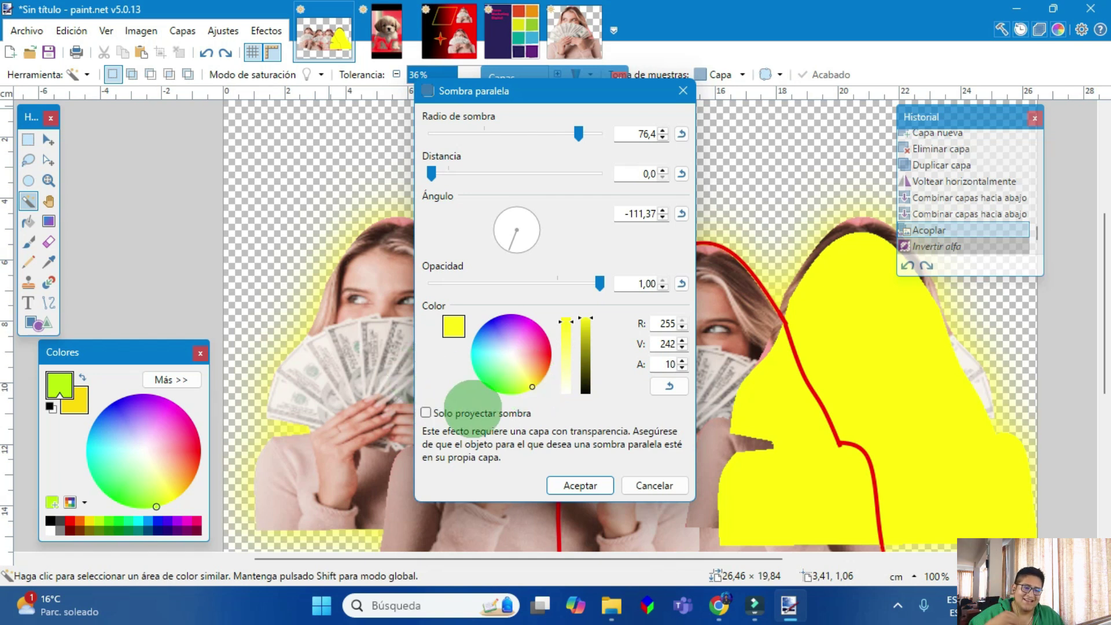
click(581, 485)
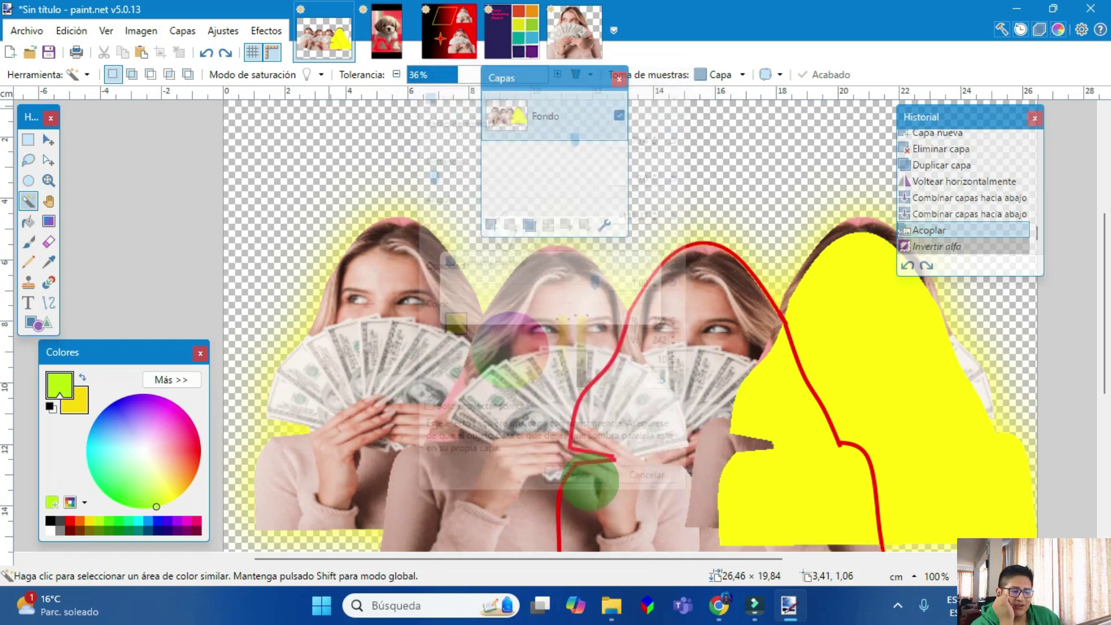
scroll(813, 367, down, 4)
scroll(814, 367, up, 4)
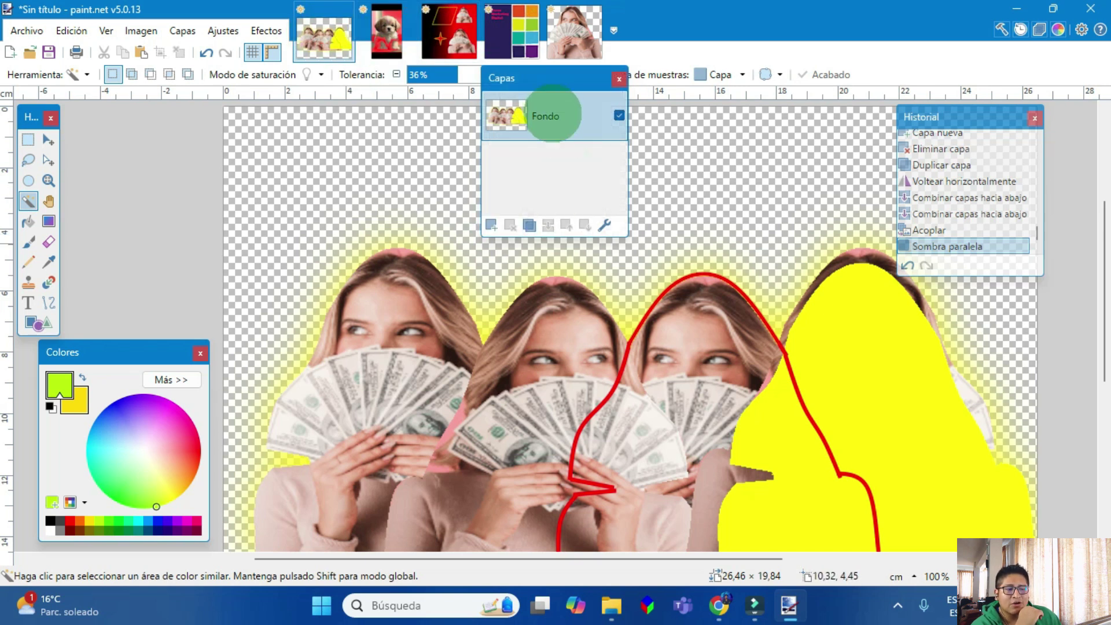
Step: Move the Layers window clear of the tool options and view the gradient, marketing course and cut-out woman images in turn
drag(549, 78, 786, 264)
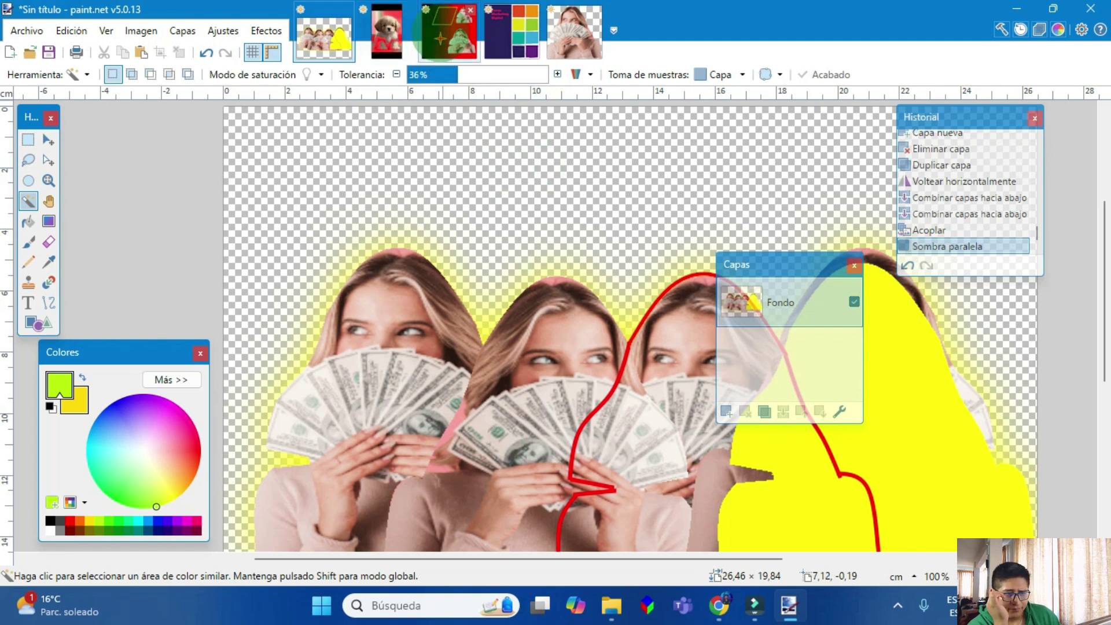
click(441, 33)
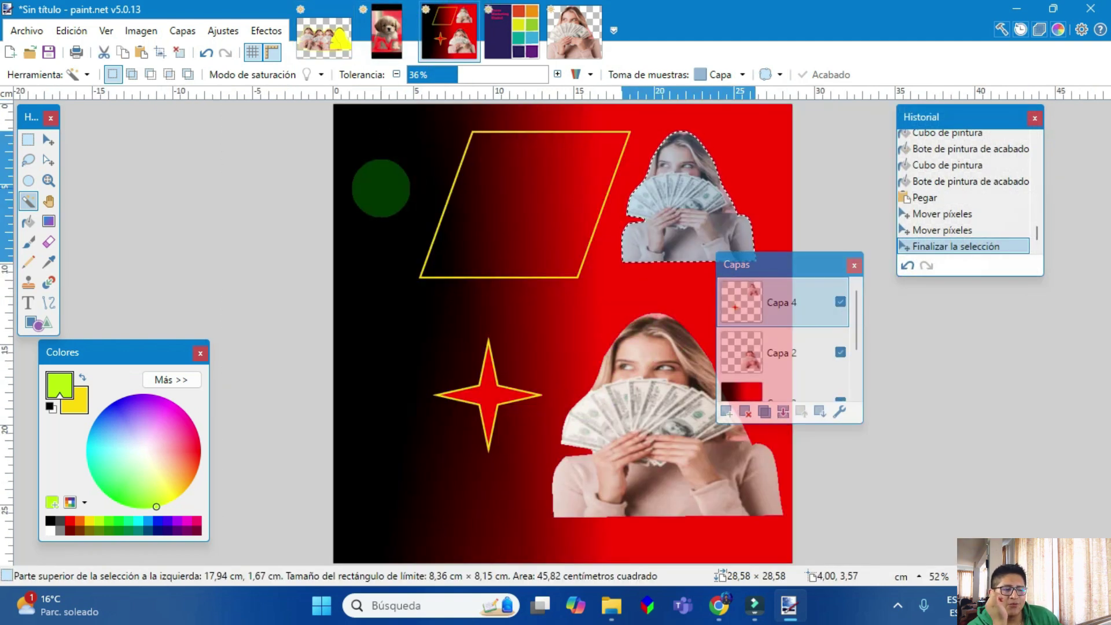
click(496, 47)
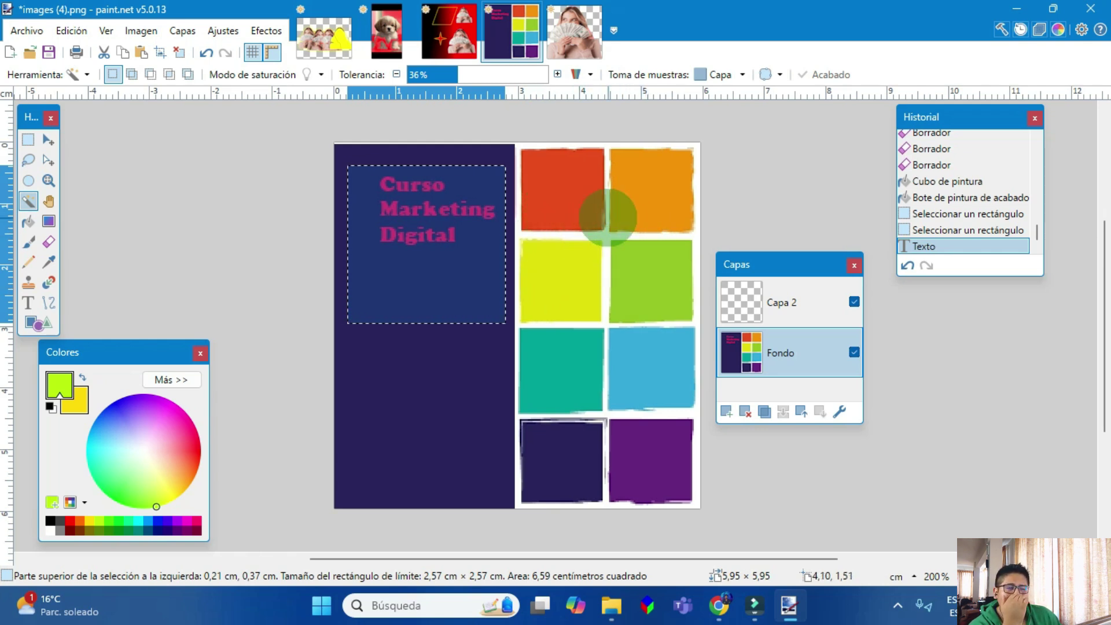
click(575, 33)
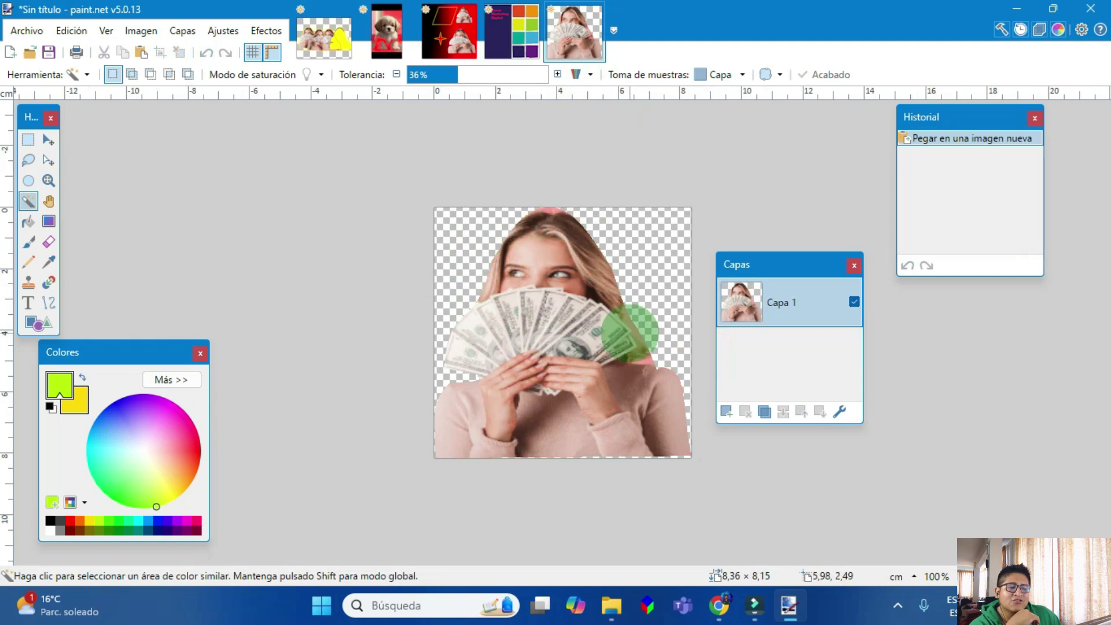
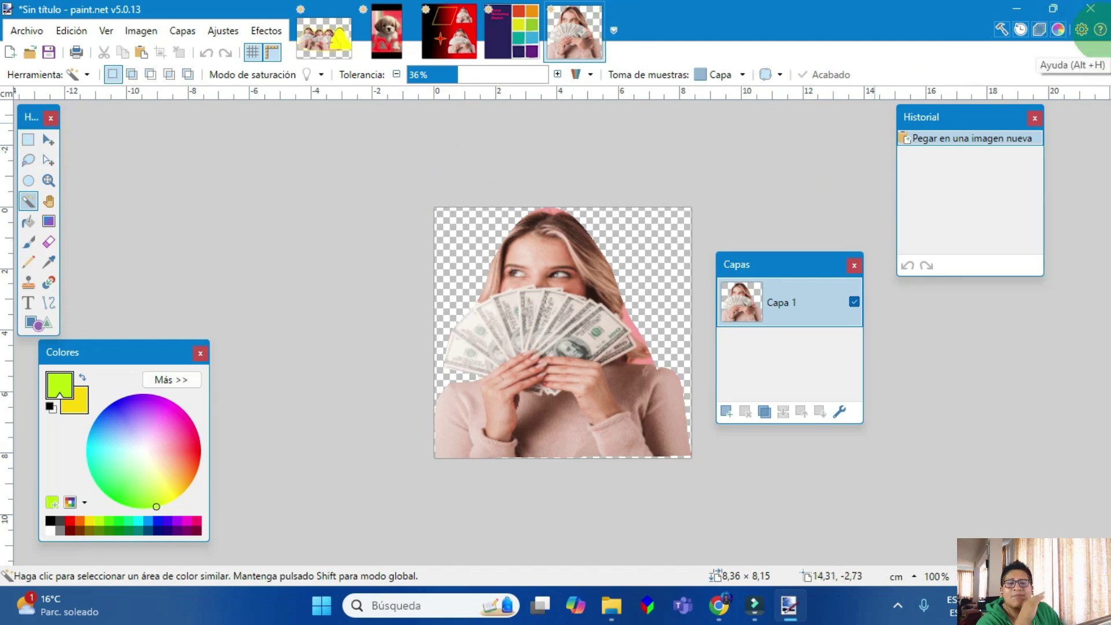
Step: Open the online plugins forum (Complementos) from the program's help options
click(1100, 29)
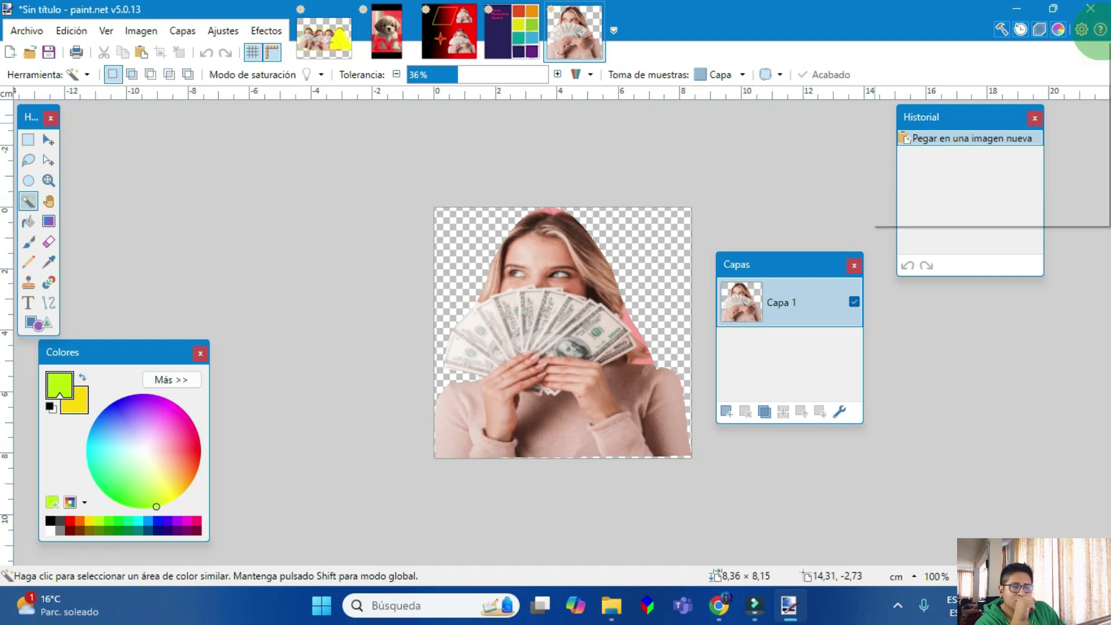
click(1099, 29)
click(1100, 29)
click(1100, 29)
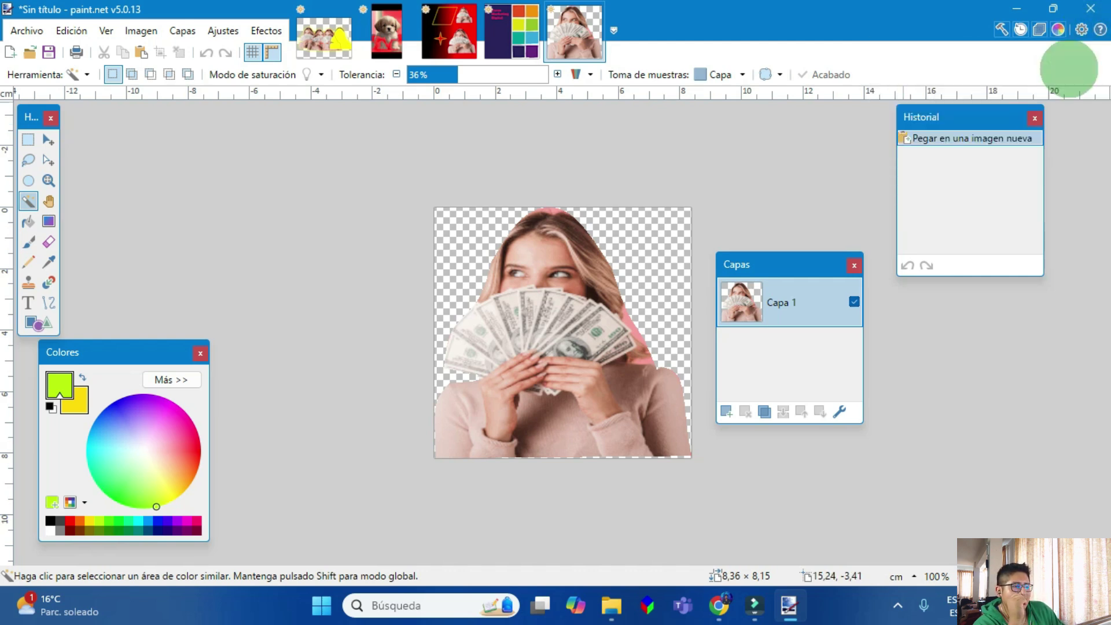
click(1100, 29)
click(1100, 29)
click(1100, 29)
click(1100, 29)
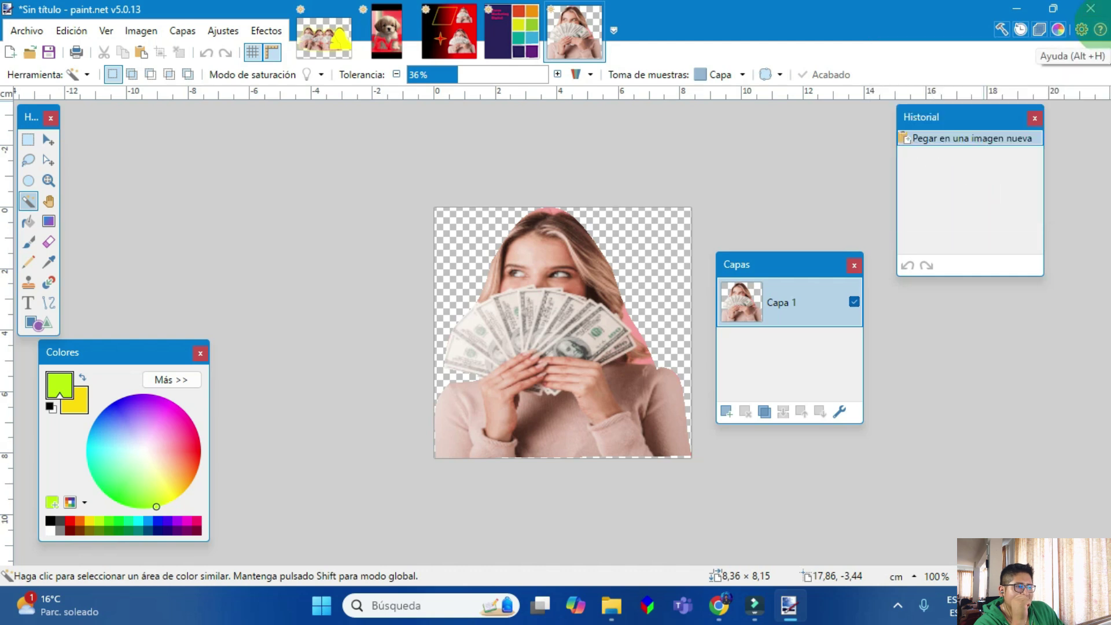
click(1099, 29)
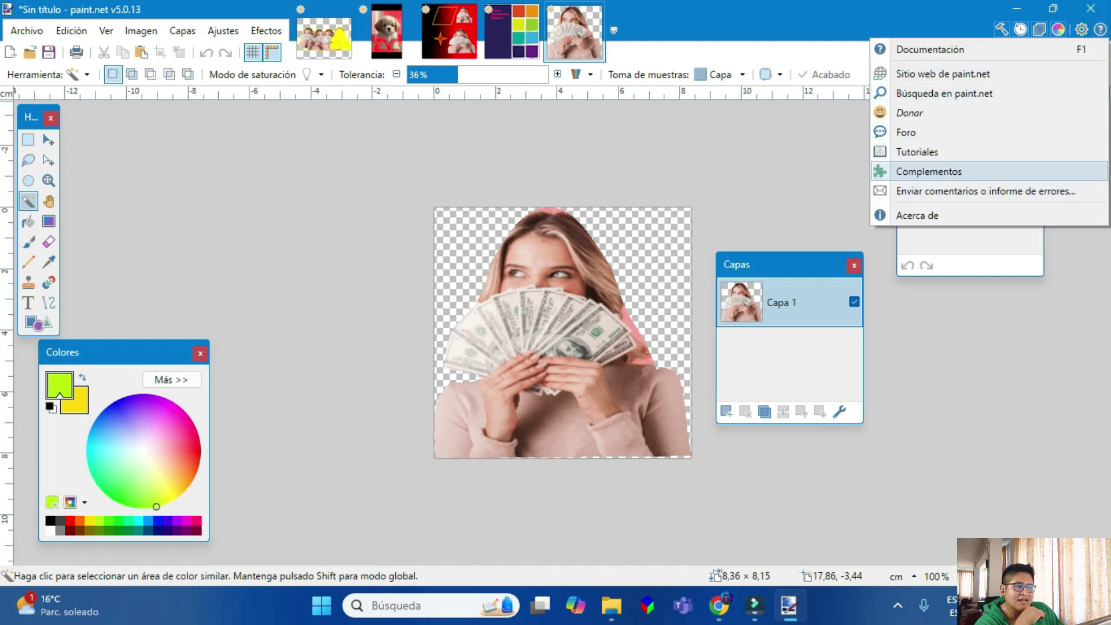
click(917, 168)
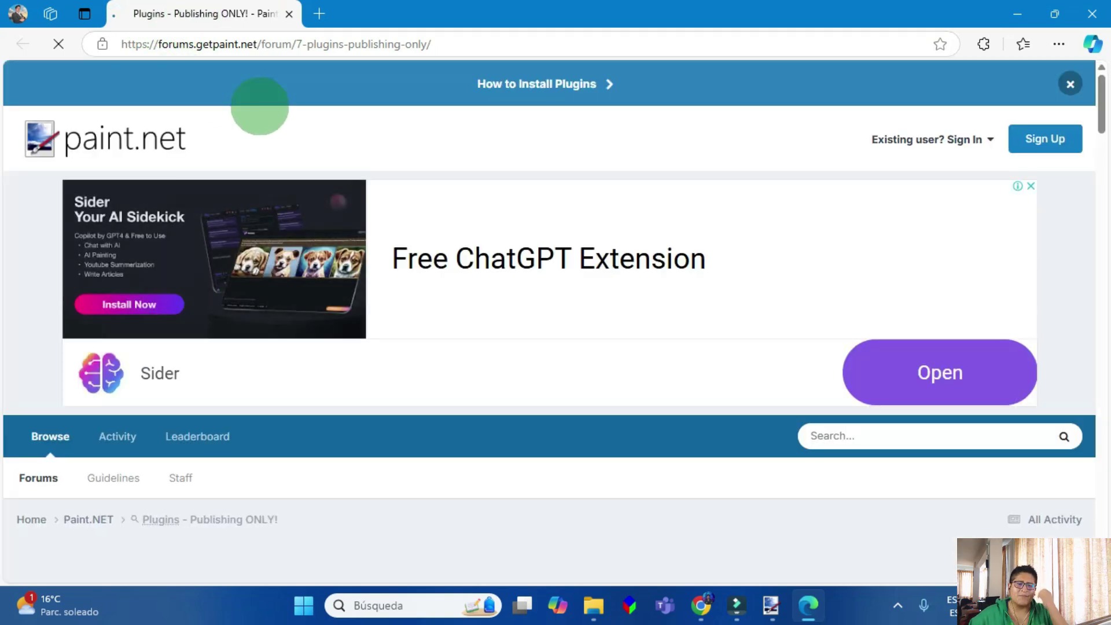
Step: Open the Plugin Packs subforum from the plugins page and dismiss the advertisement
scroll(700, 307, down, 10)
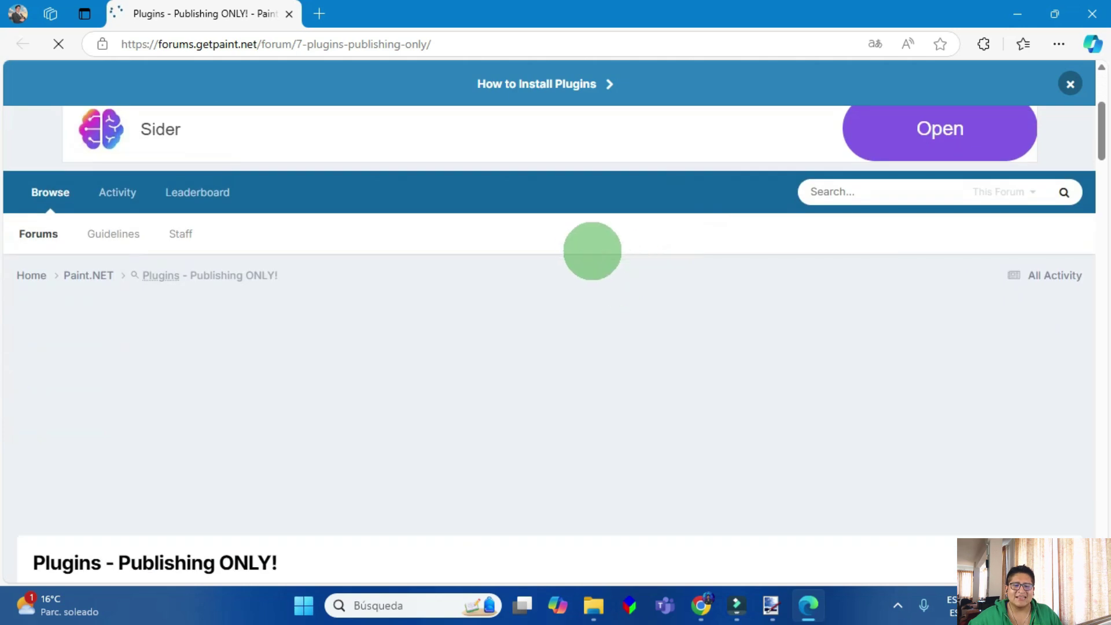
scroll(577, 250, down, 1)
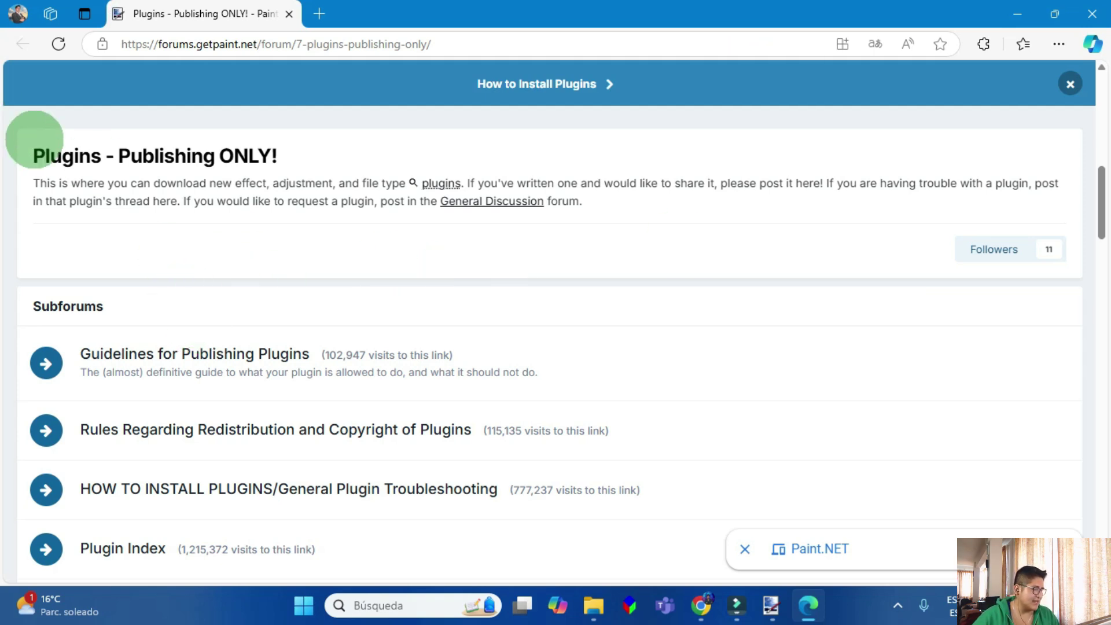
scroll(205, 185, down, 4)
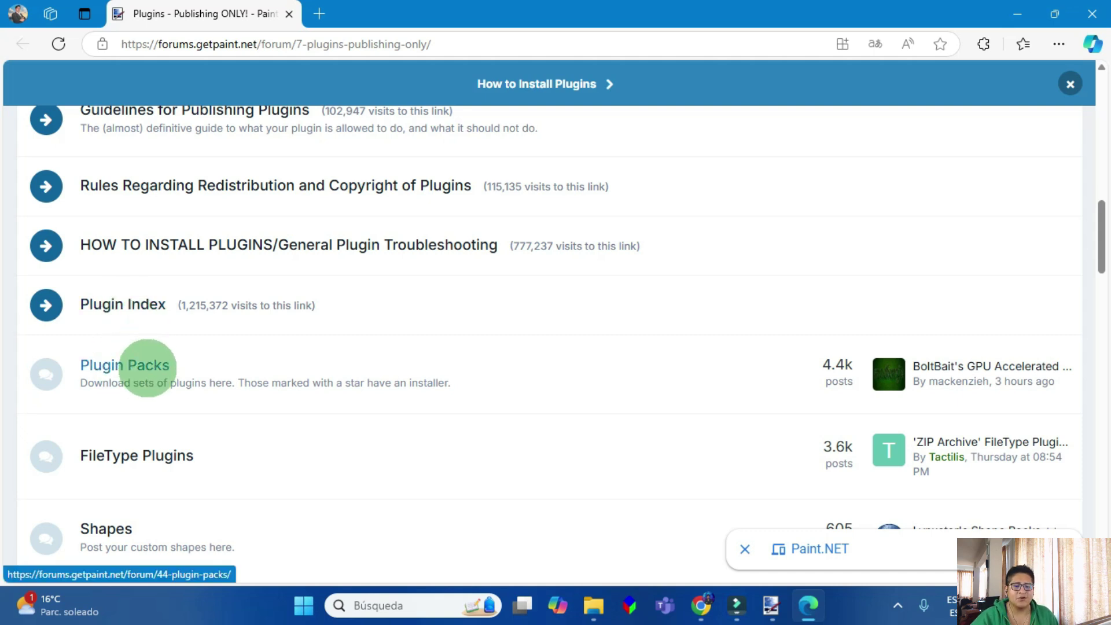
click(148, 368)
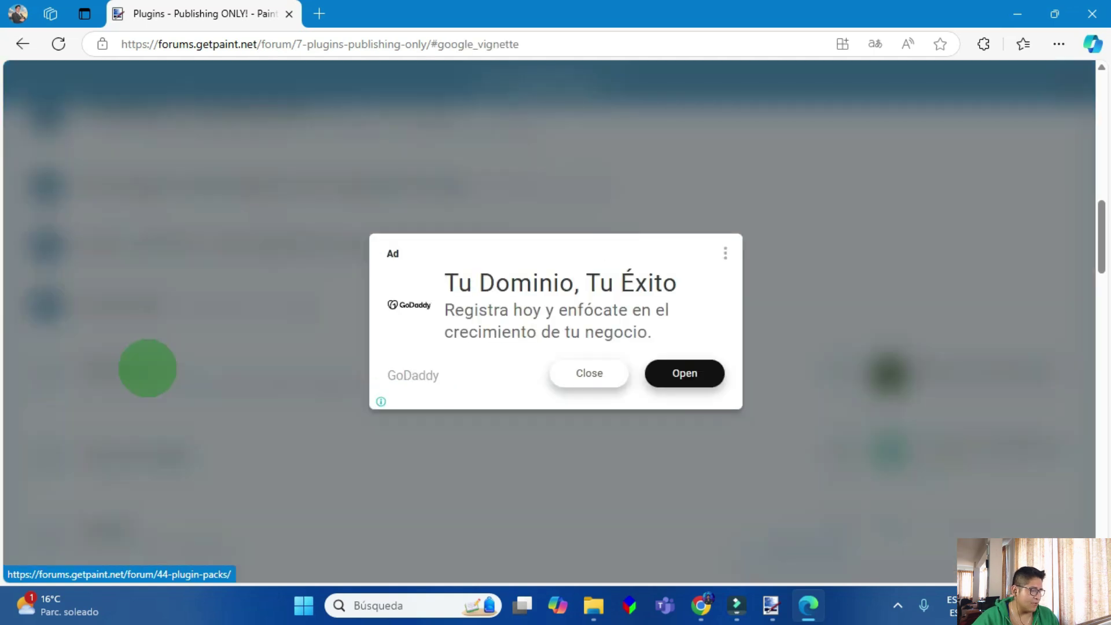
click(588, 373)
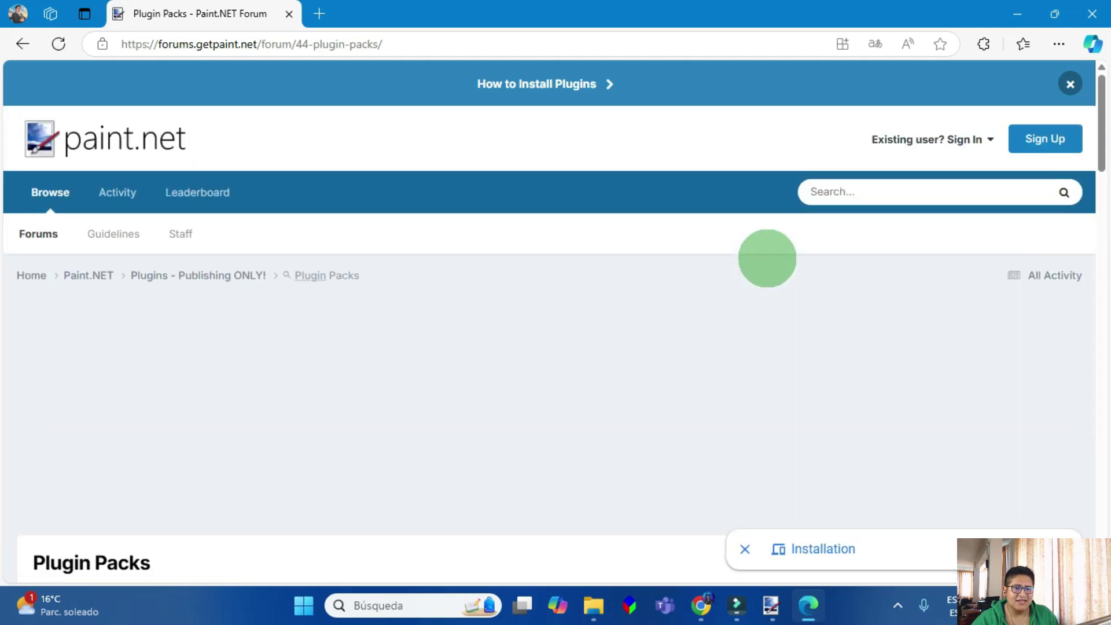
Step: Preview and open the "pyrochild plugins (2020-11-21)" topic in the list of plugin packs
scroll(803, 311, down, 5)
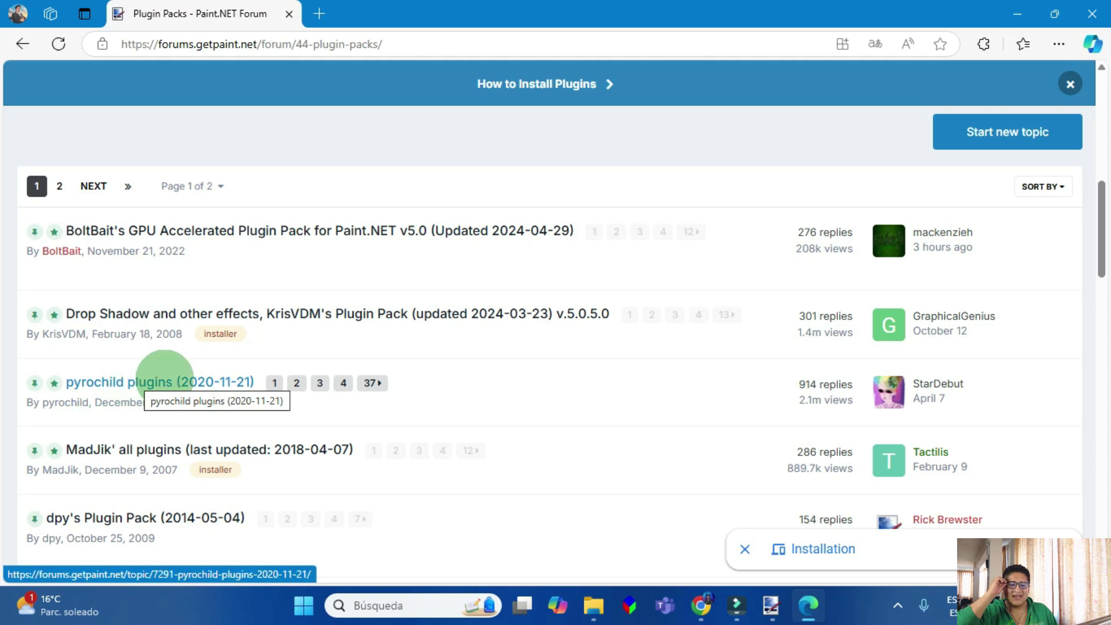
mouse_move(199, 373)
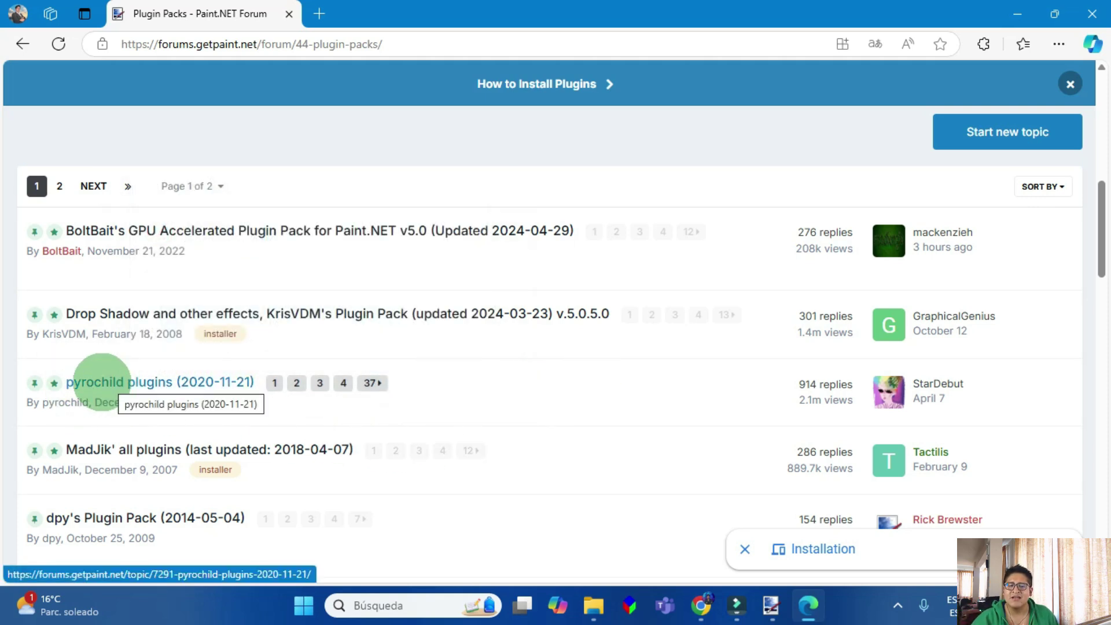
mouse_move(102, 382)
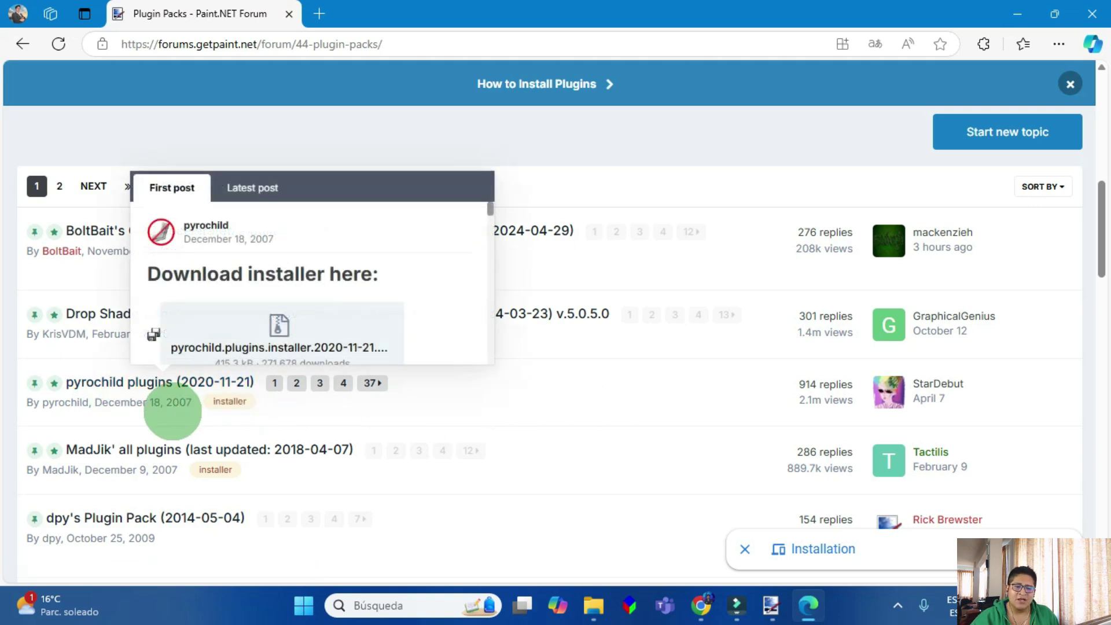
click(118, 382)
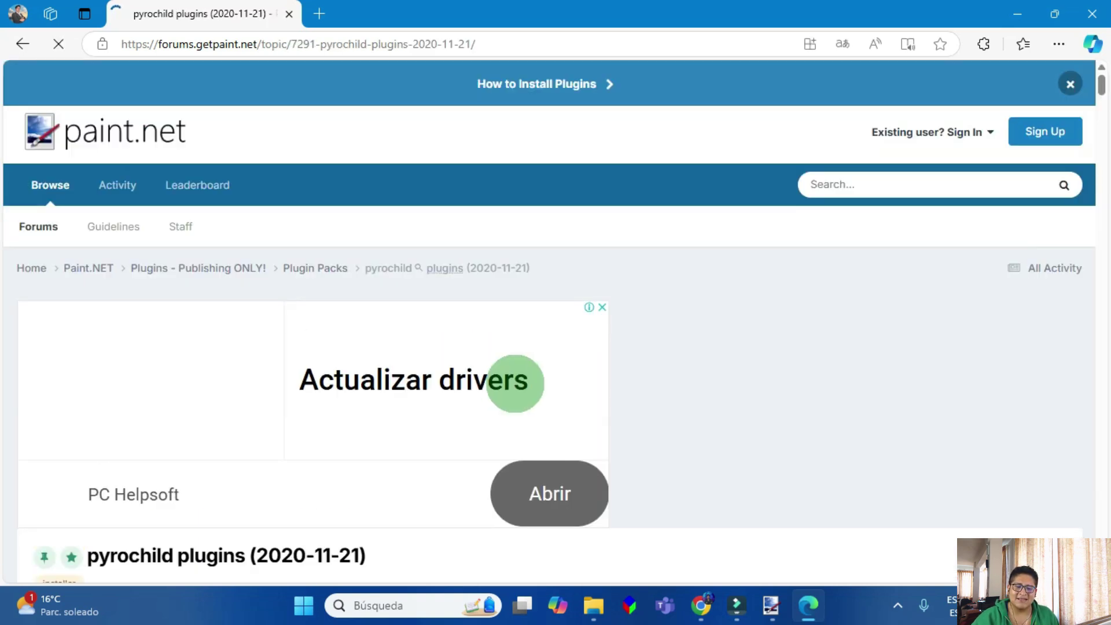
Step: Download the pyrochild plugins installer archive from the topic's first post and open the downloaded zip file
scroll(516, 362, down, 4)
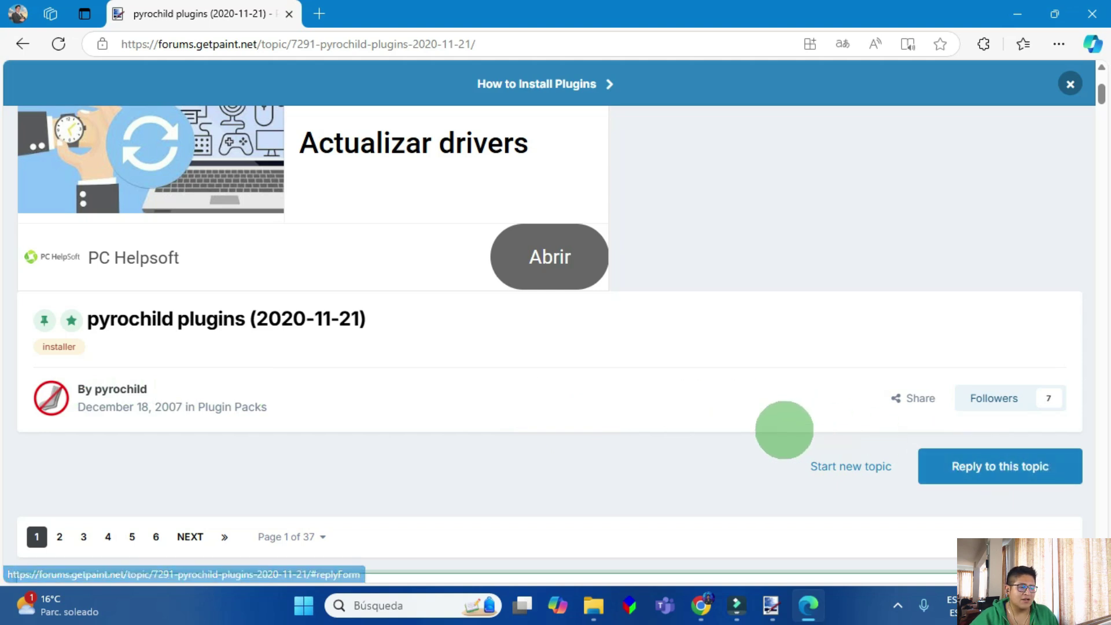
scroll(783, 429, down, 5)
scroll(338, 361, down, 1)
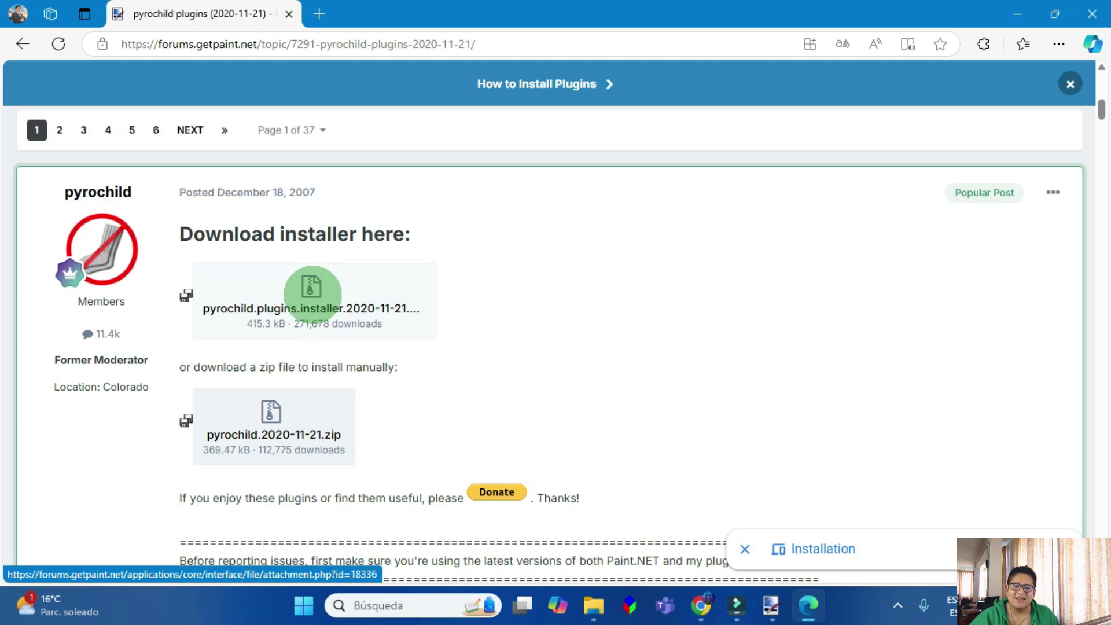
click(312, 294)
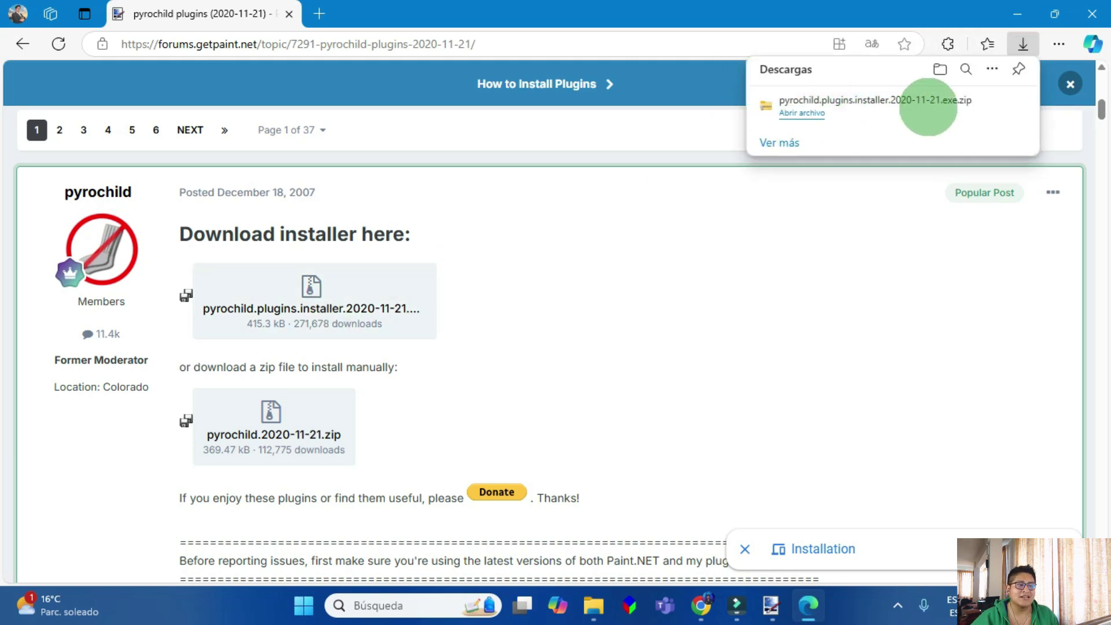
click(796, 113)
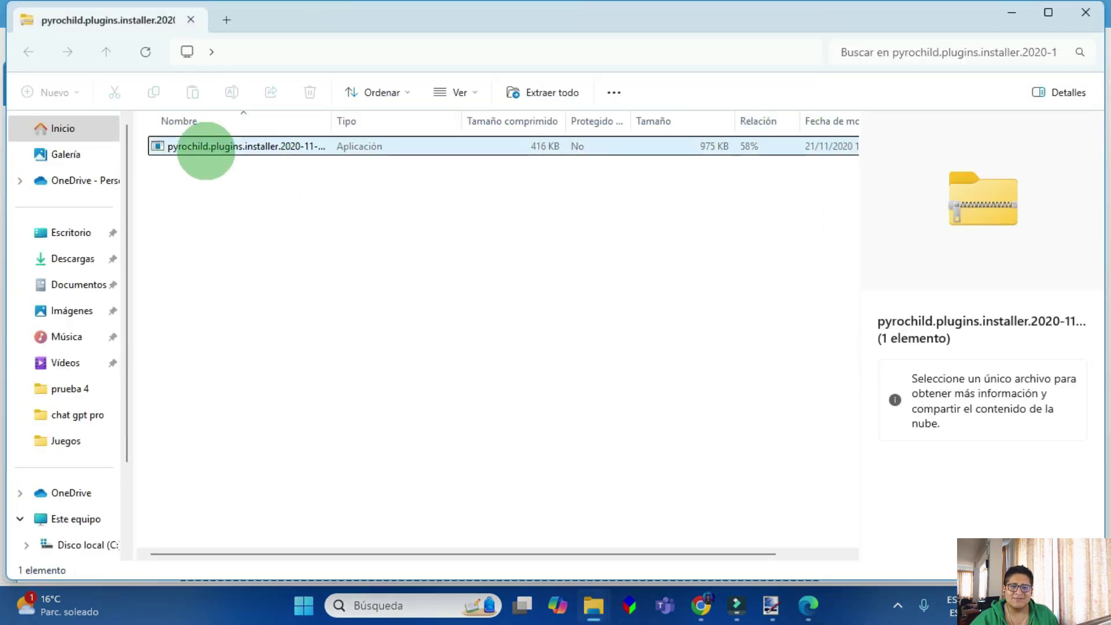
Step: Run the pyrochild installer, install all listed plugins with the Install only for Me option, and finish with paint.net set to start
click(232, 146)
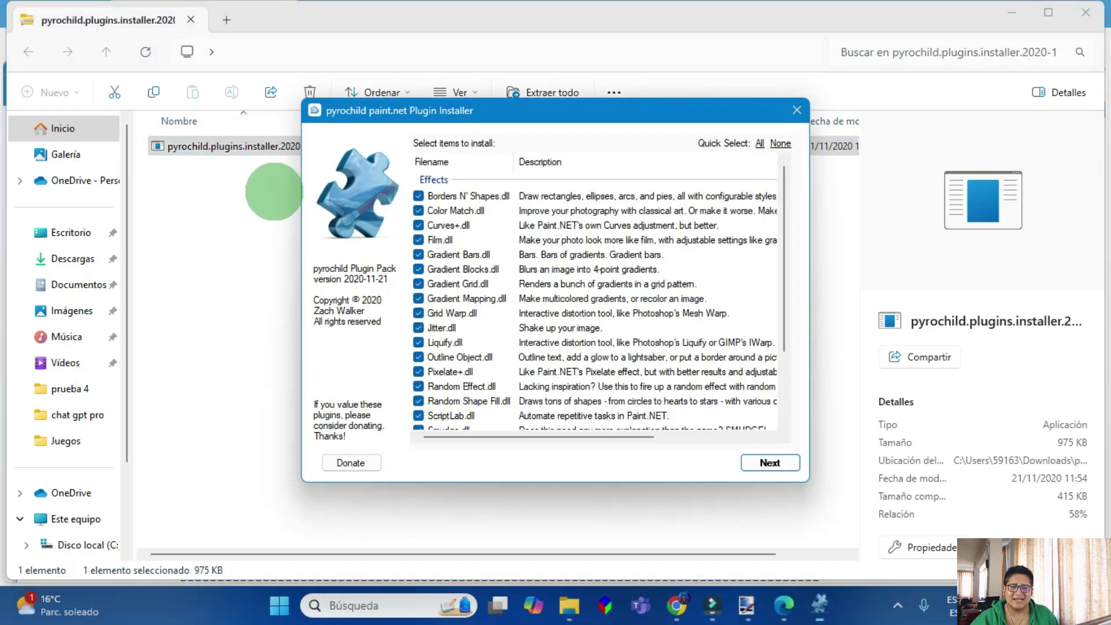
scroll(505, 272, down, 2)
scroll(463, 255, up, 2)
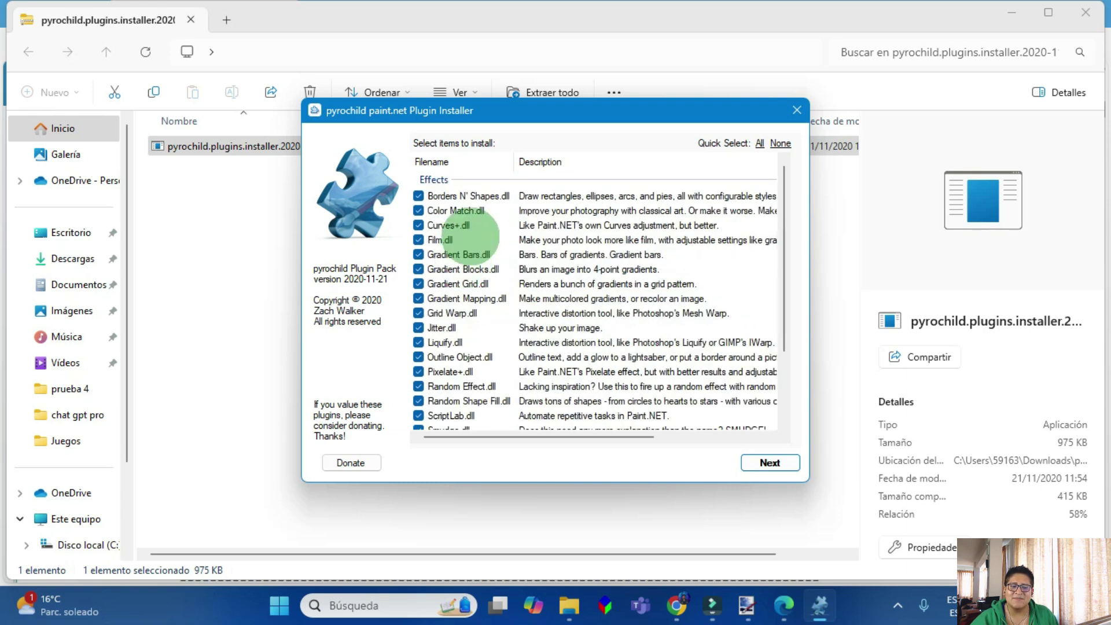
scroll(452, 278, down, 2)
click(769, 463)
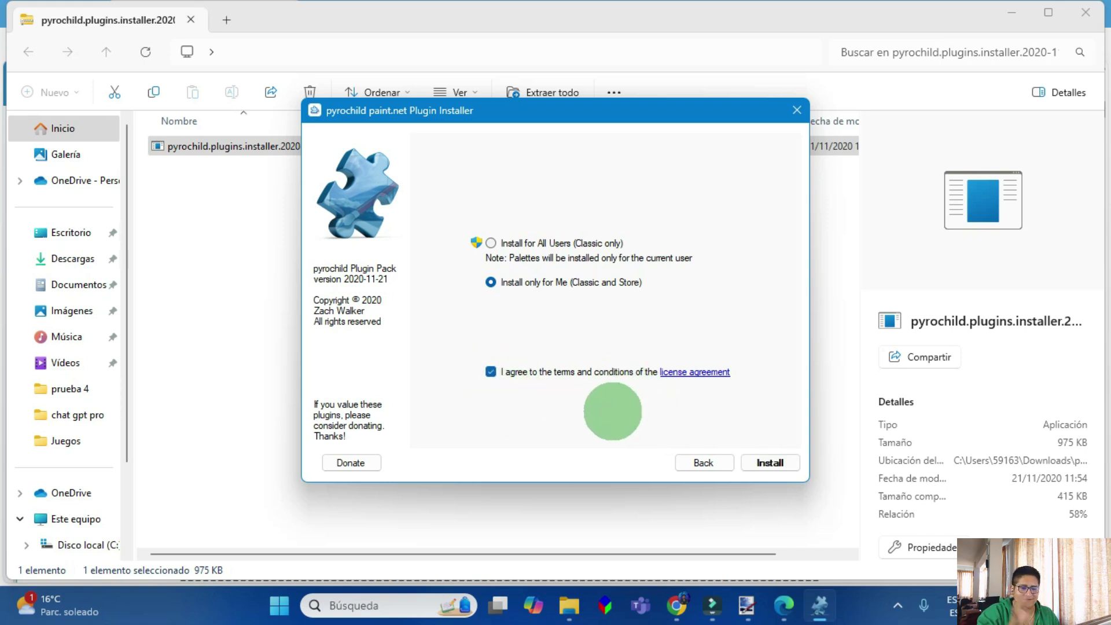
click(766, 462)
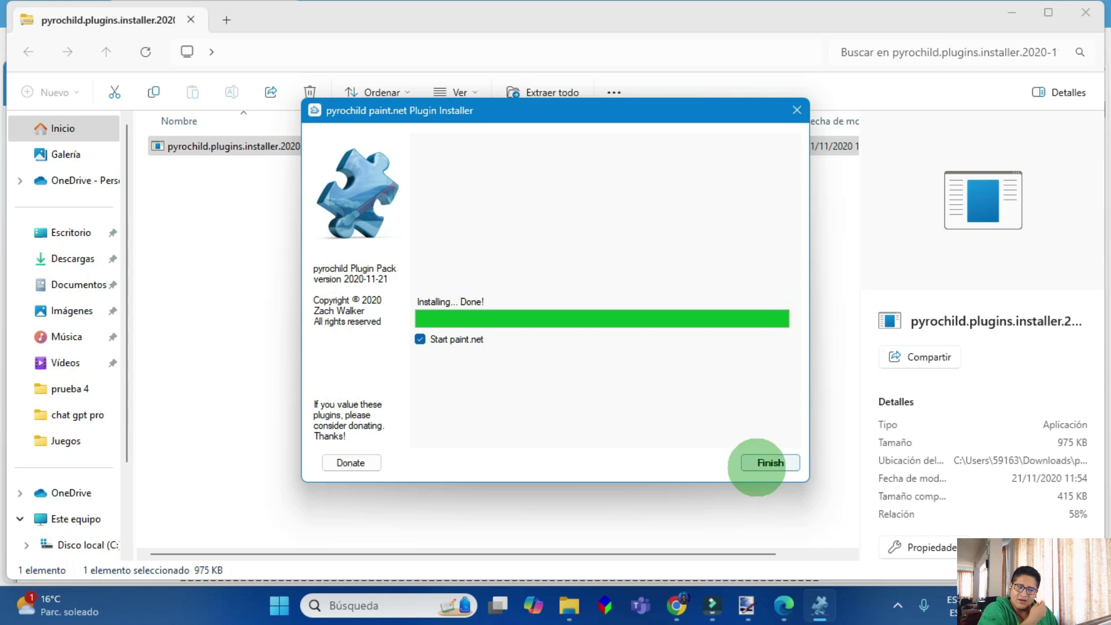
click(759, 463)
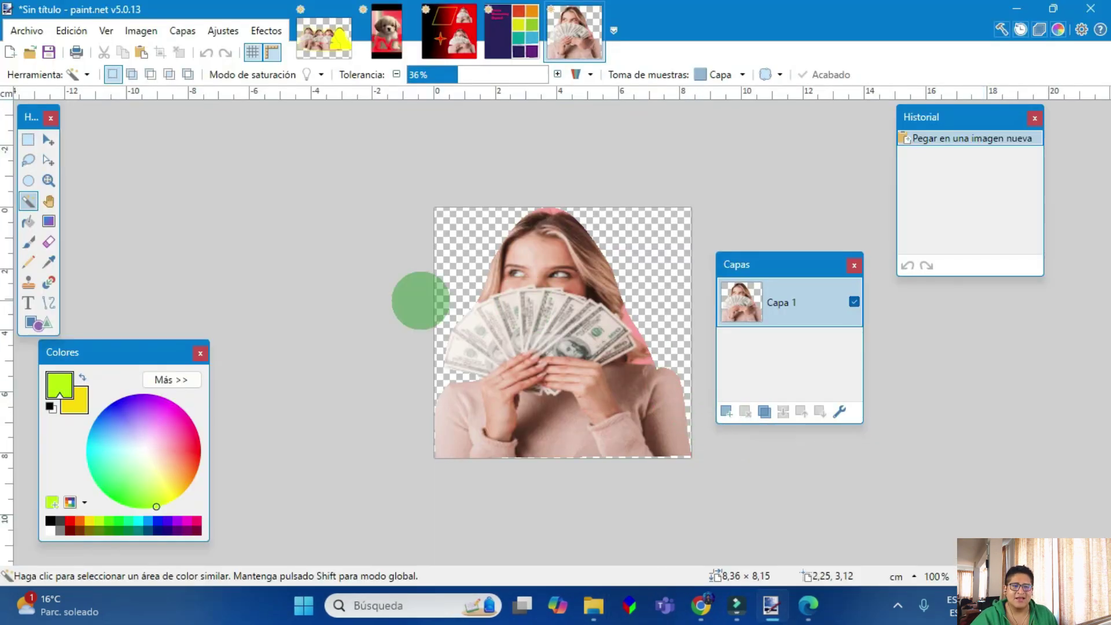
Step: Check the adjustment, layer and effect commands for newly installed plugins
click(266, 30)
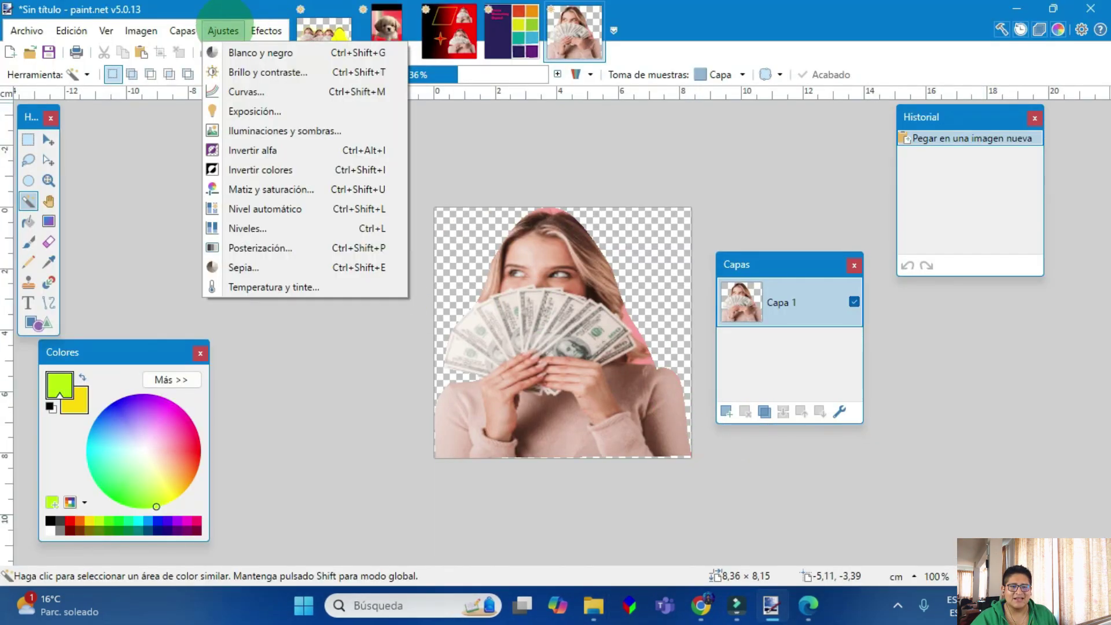
click(224, 30)
click(183, 30)
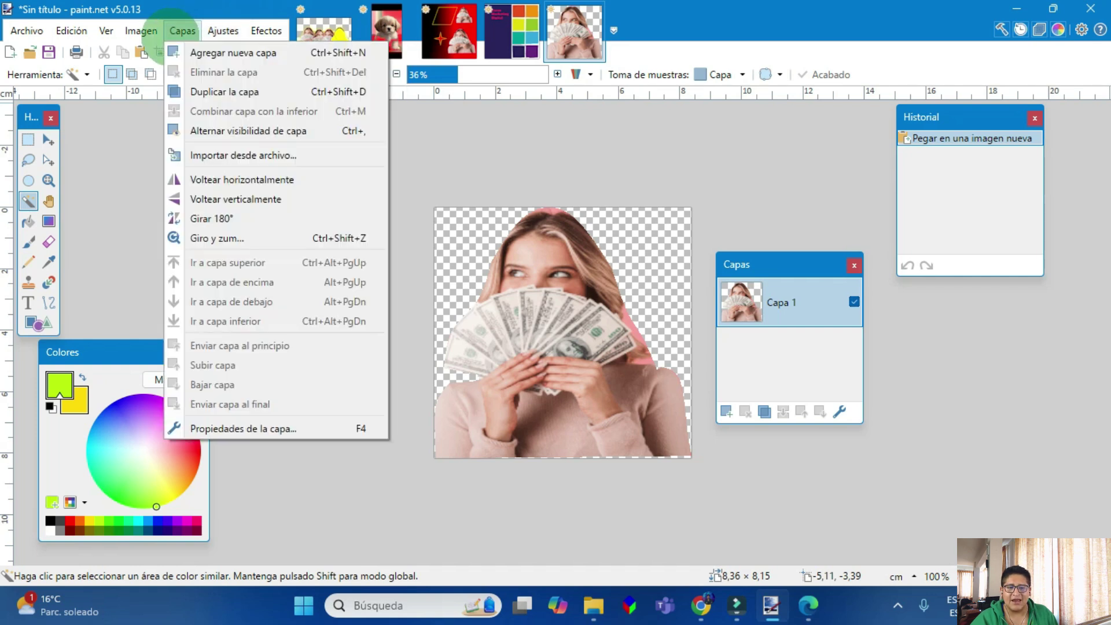
click(255, 31)
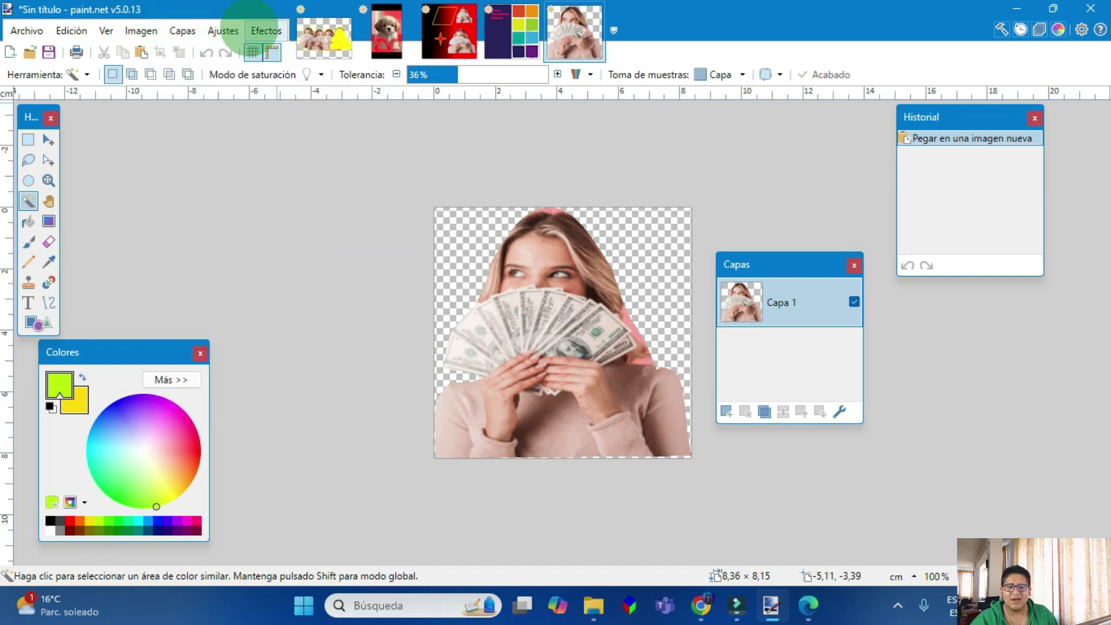
click(258, 29)
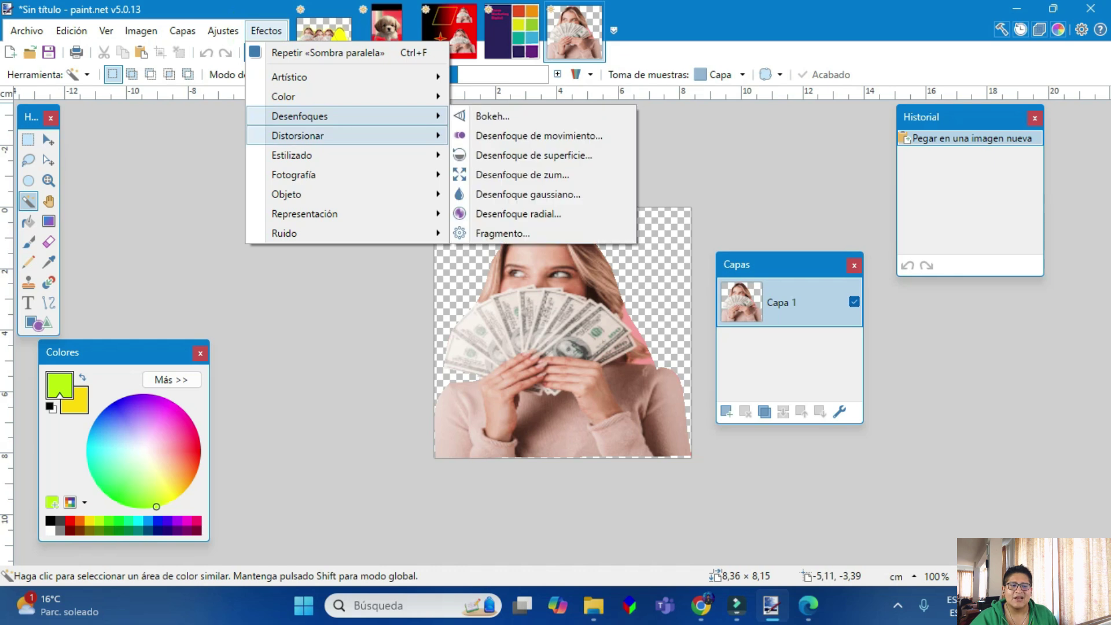
click(172, 105)
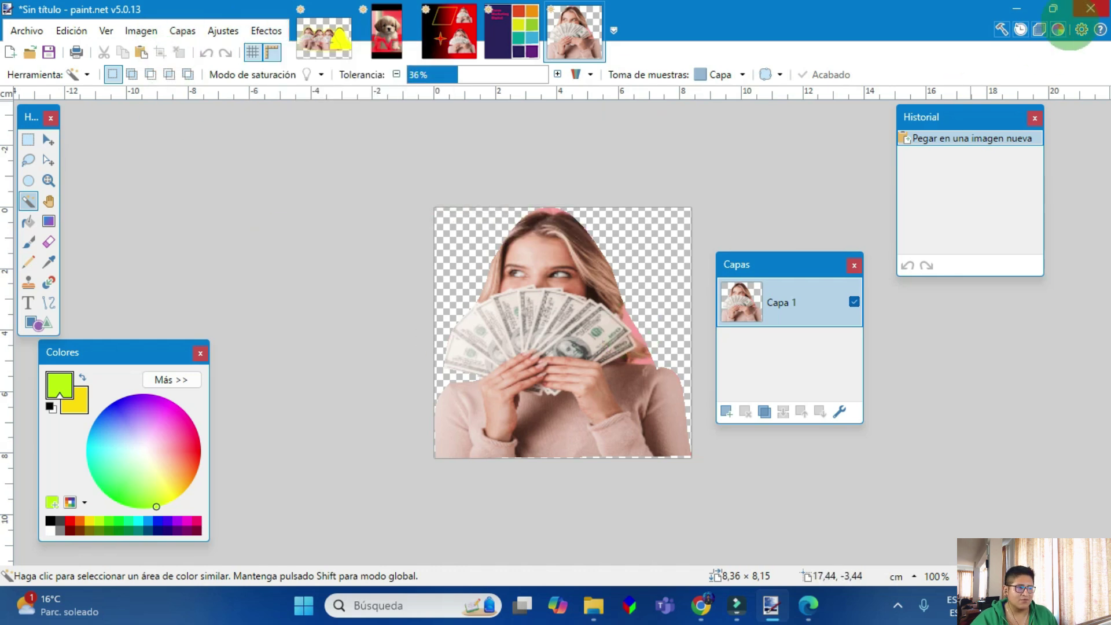
Step: Restart paint.net, discarding all unsaved images and clearing the installer folder and browser windows off the desktop
click(1090, 8)
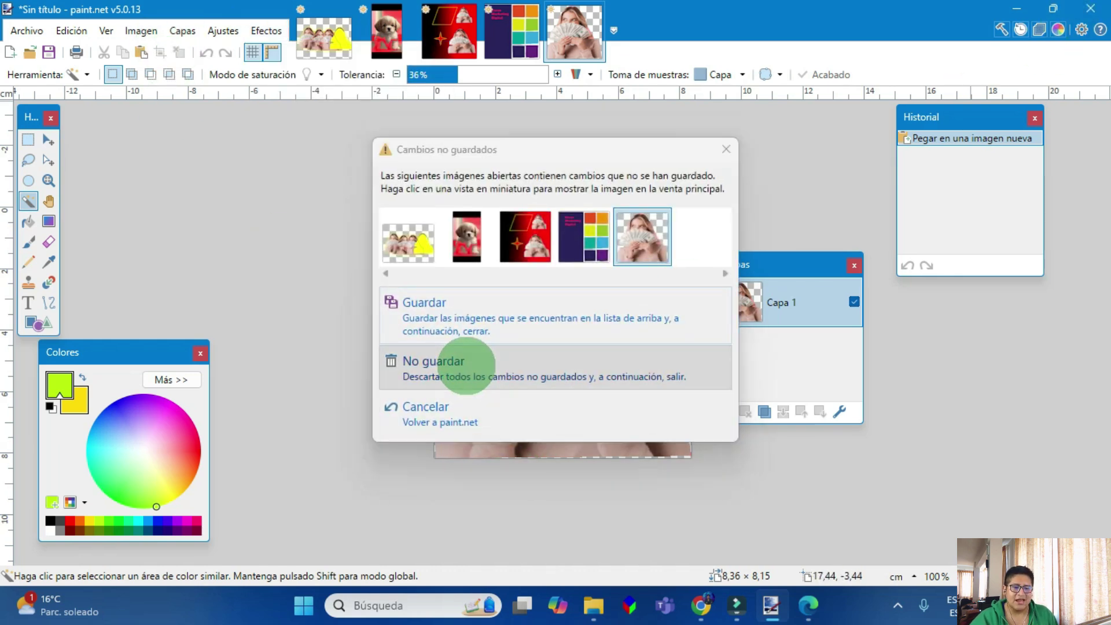
click(467, 366)
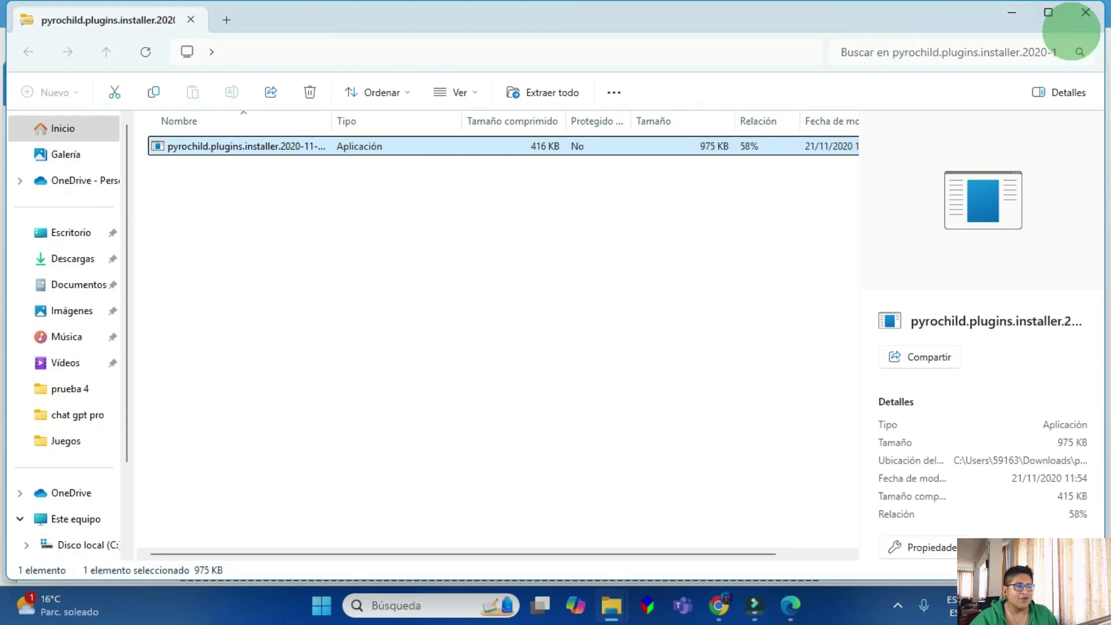
click(1086, 12)
click(1005, 21)
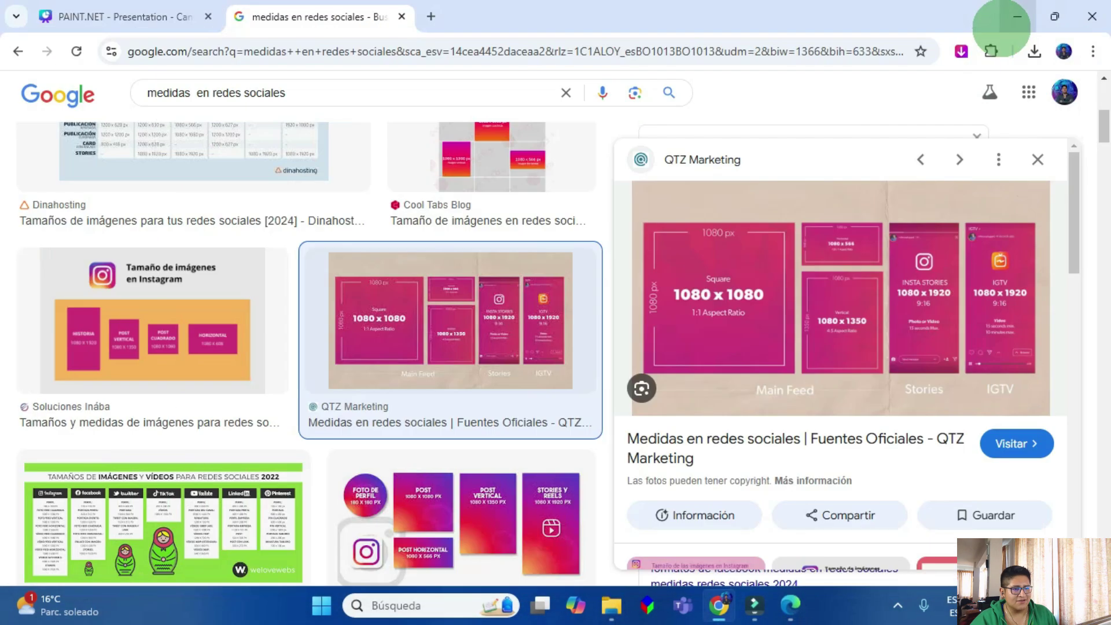
click(1018, 16)
click(1017, 16)
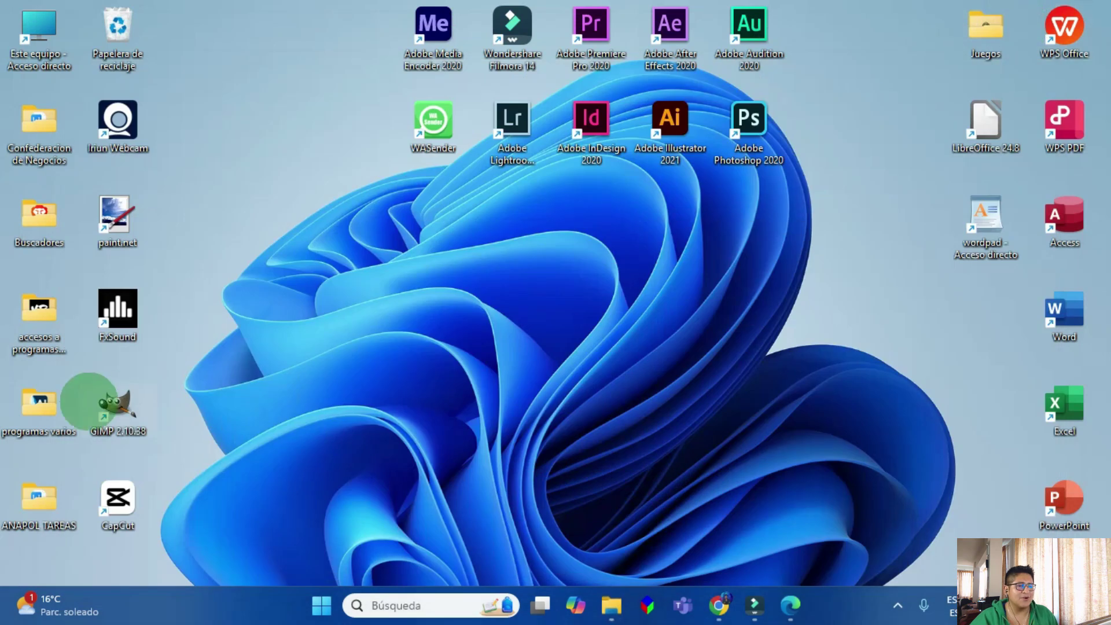
double_click(127, 213)
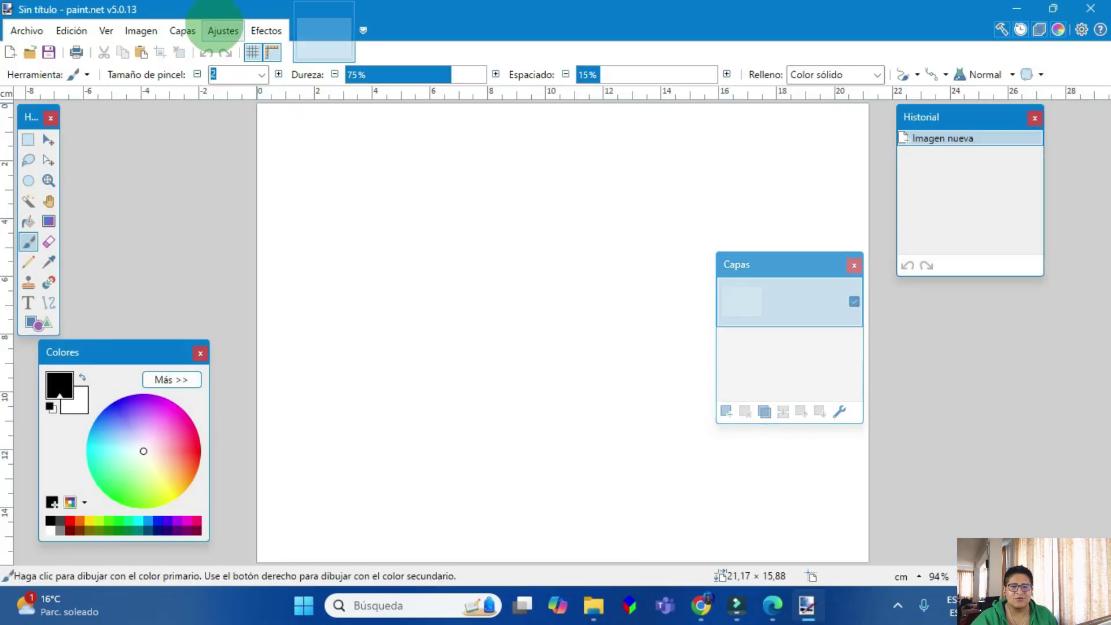
Step: Examine the Distort, Object and Tools effects and the adjustments for entries added by the plugin pack
click(222, 30)
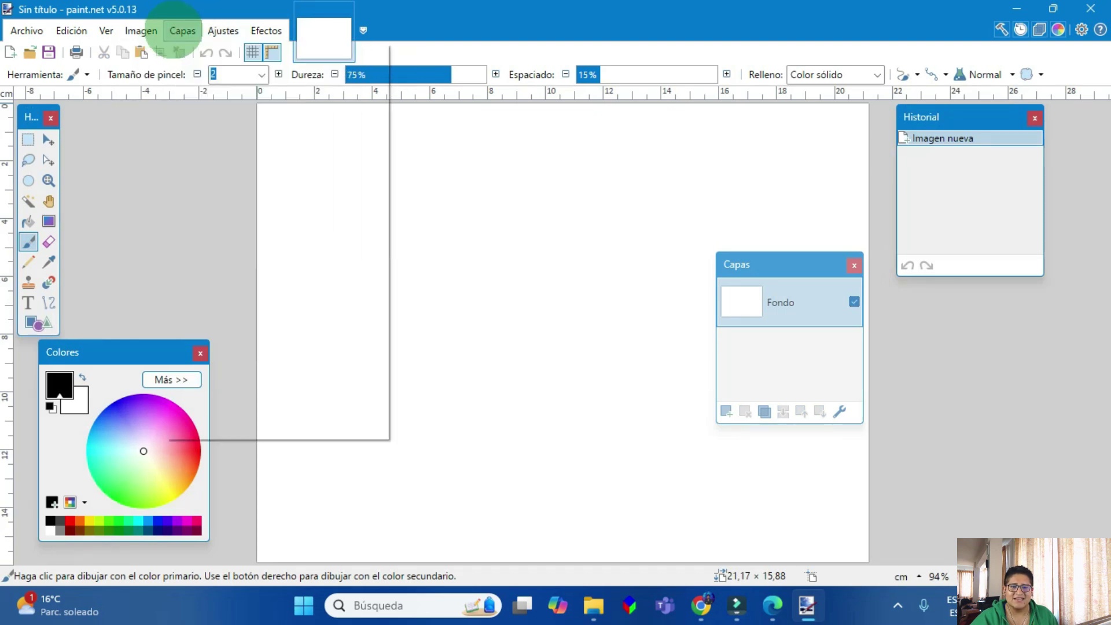
click(163, 29)
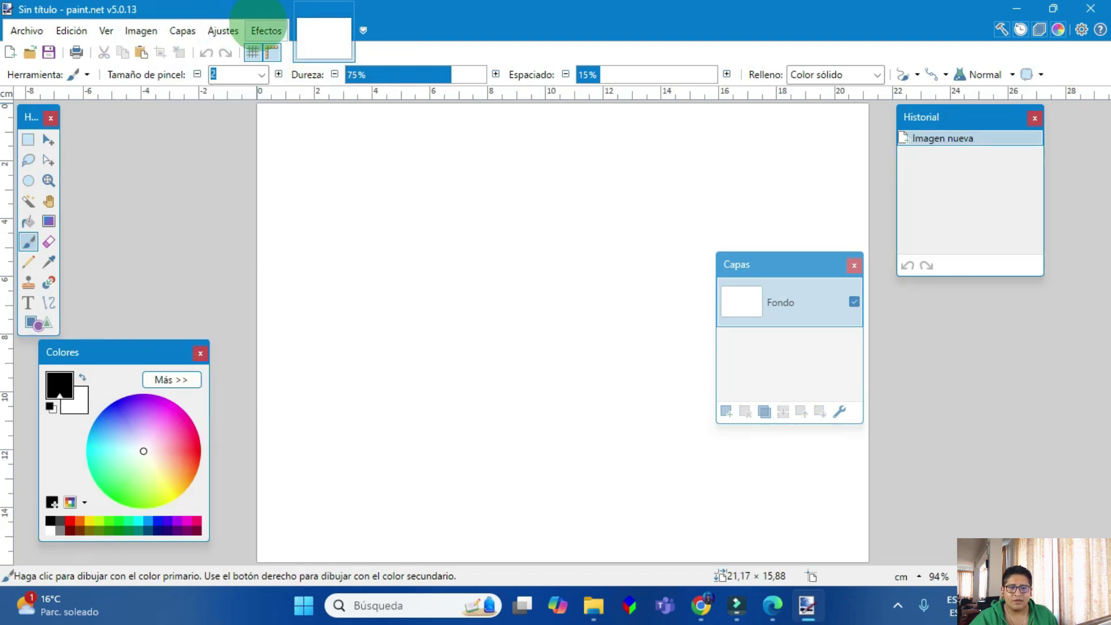
click(266, 30)
mouse_move(299, 136)
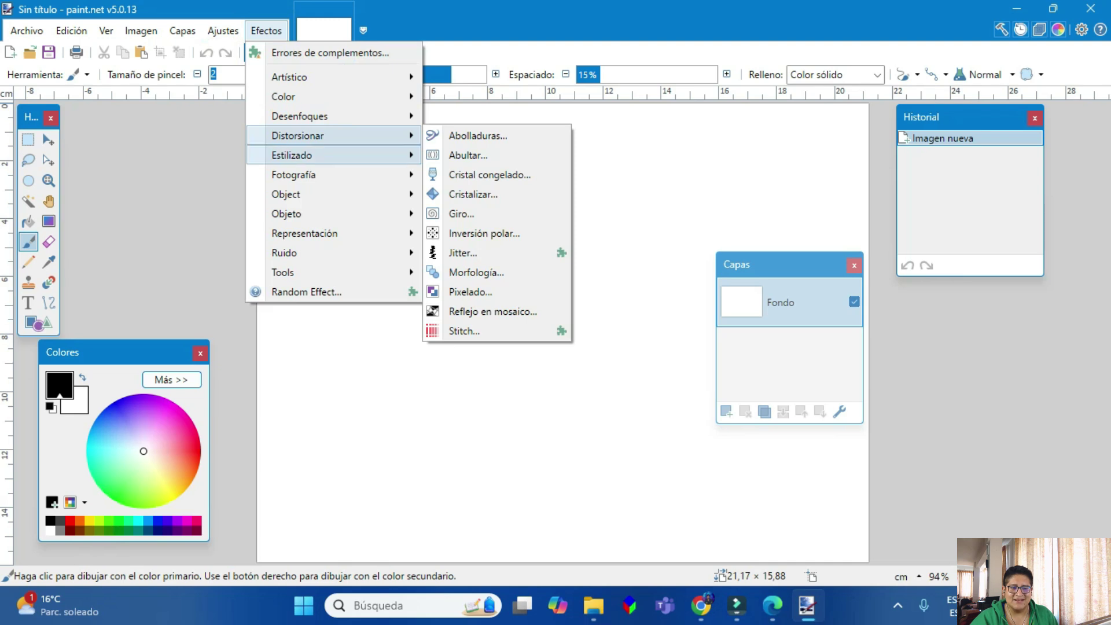
mouse_move(298, 214)
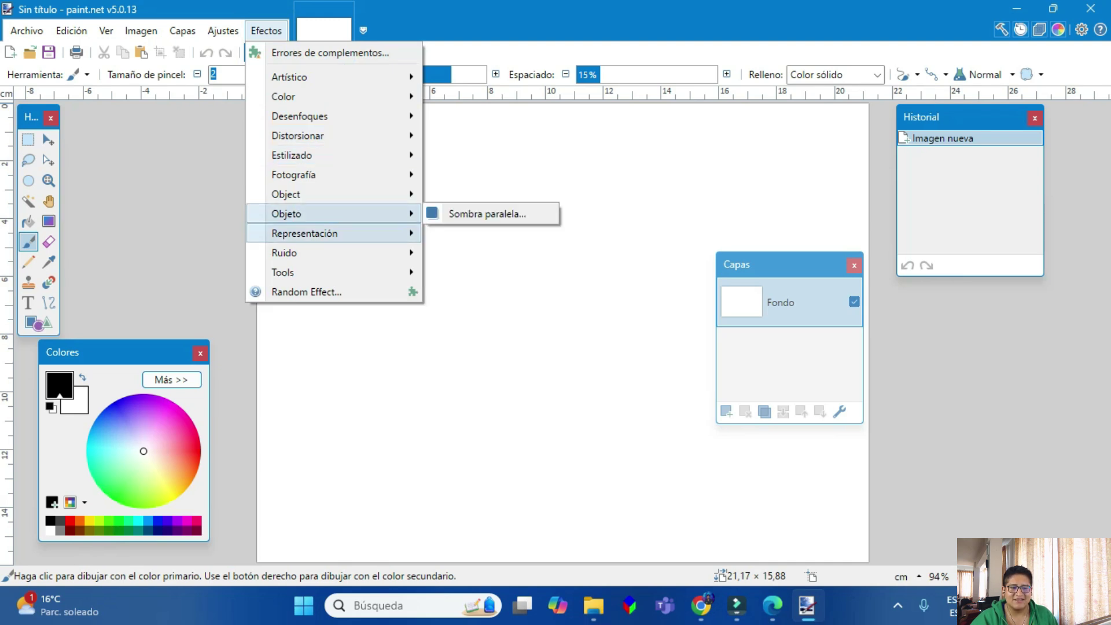
mouse_move(301, 252)
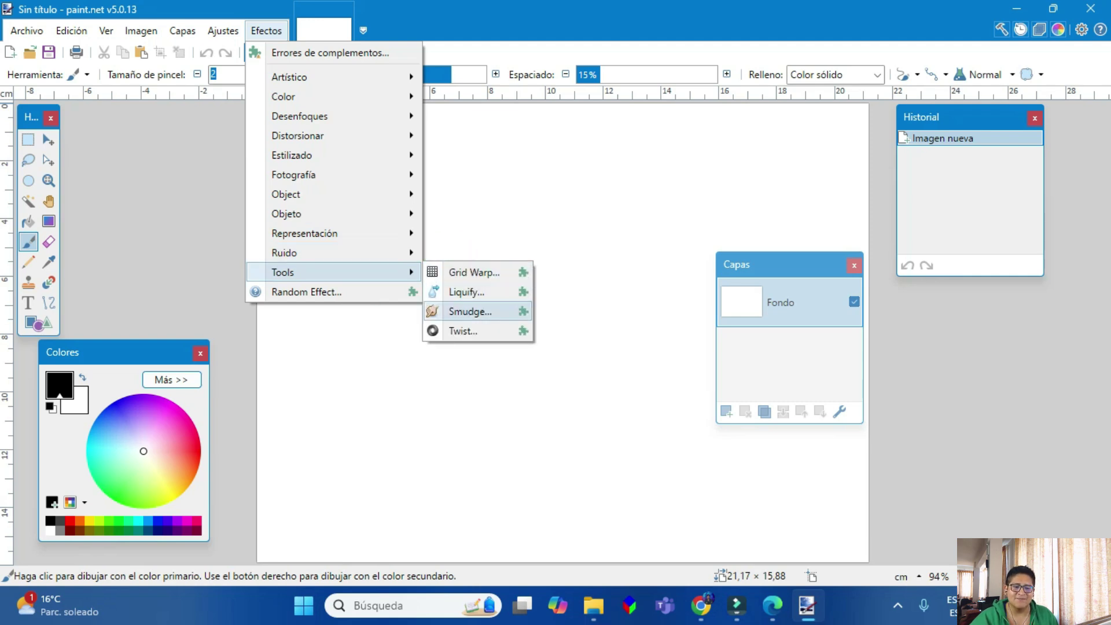
click(214, 82)
click(223, 30)
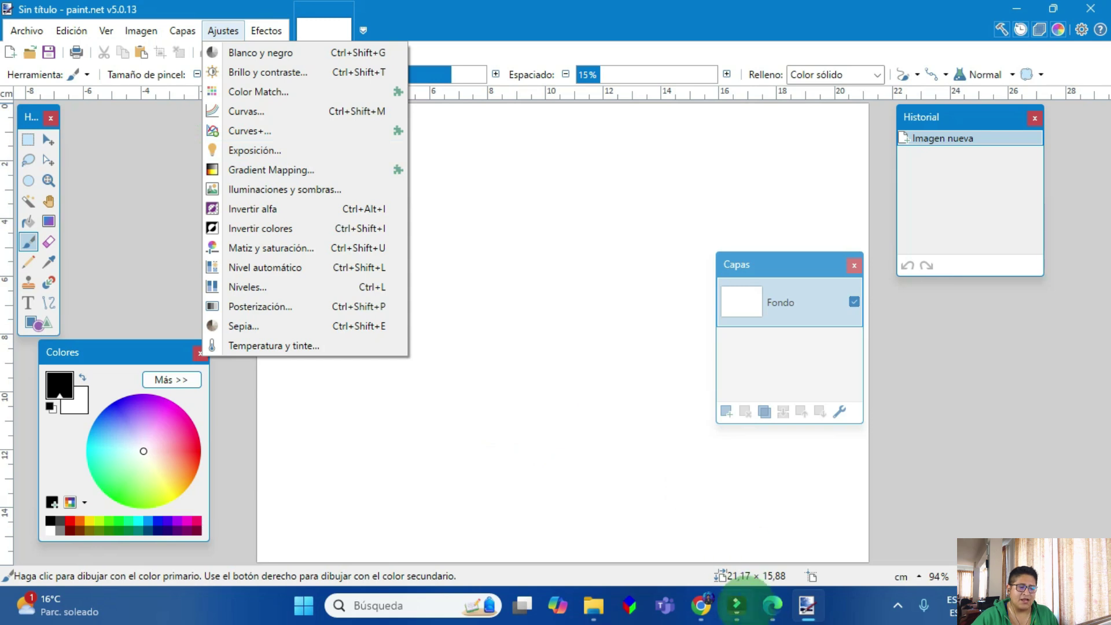
click(701, 509)
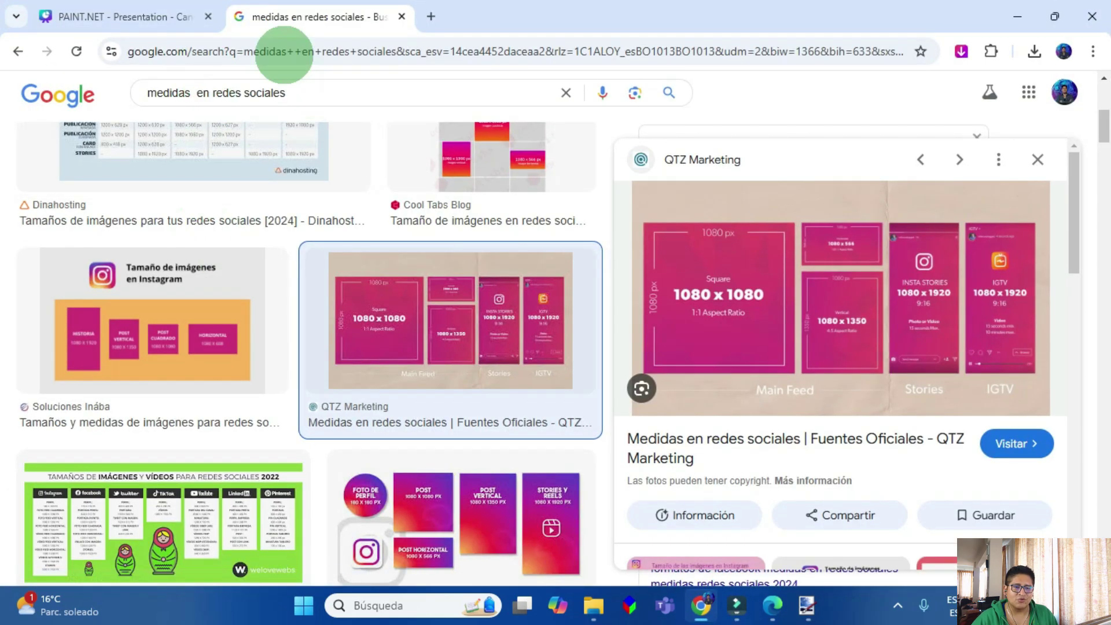
click(145, 16)
click(280, 16)
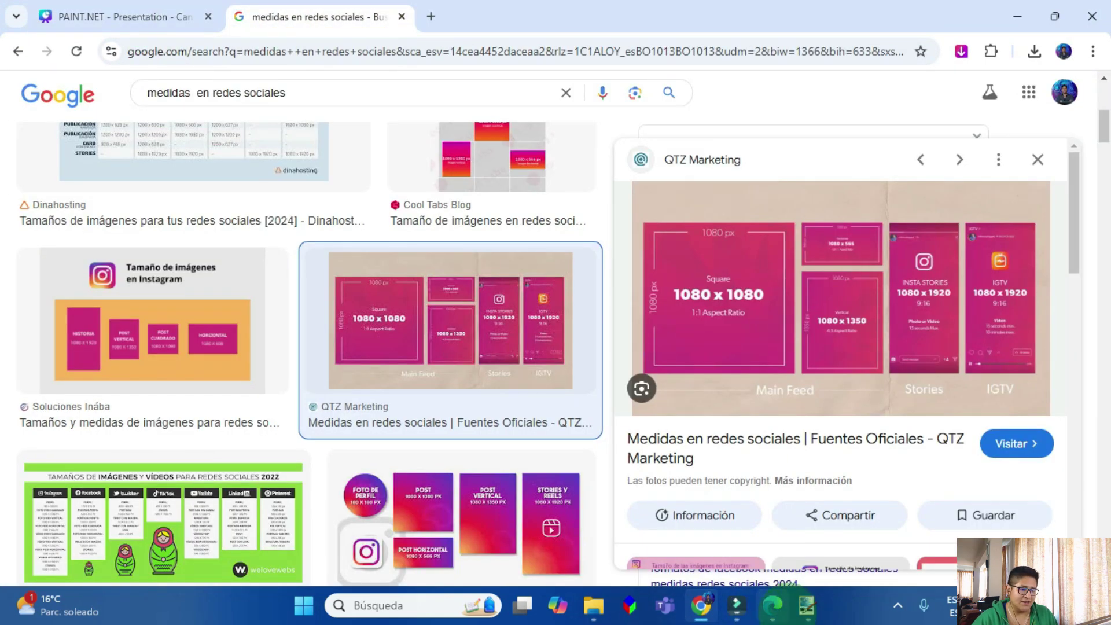
click(807, 605)
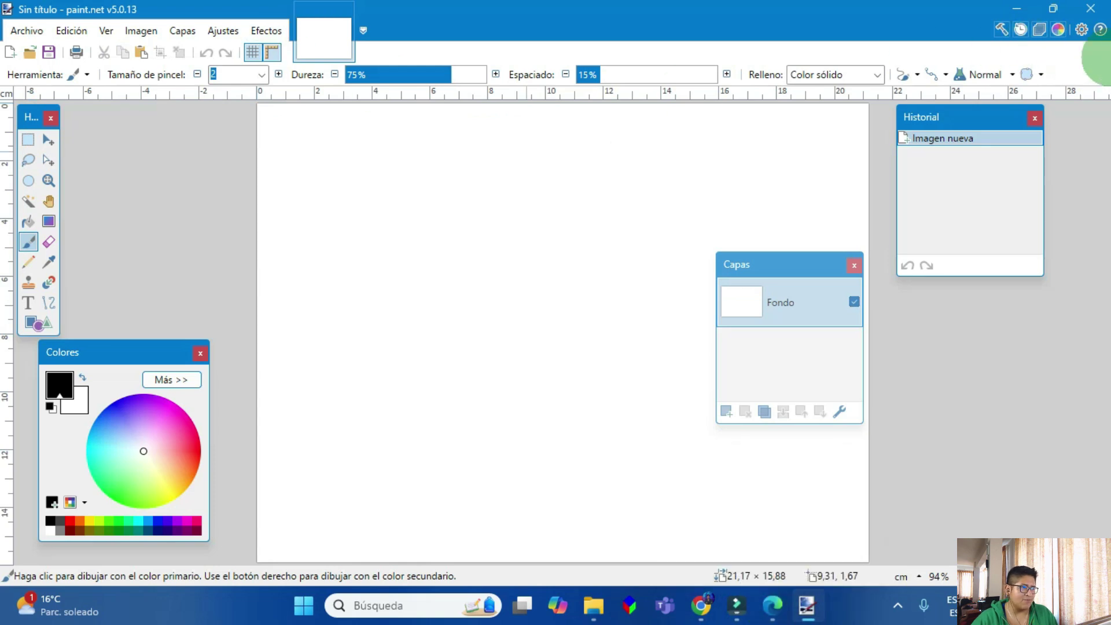
Step: Return to the Plugins - Publishing ONLY! forum page in the original browser tab, closing the duplicate tab opened from the program's help options
click(1100, 29)
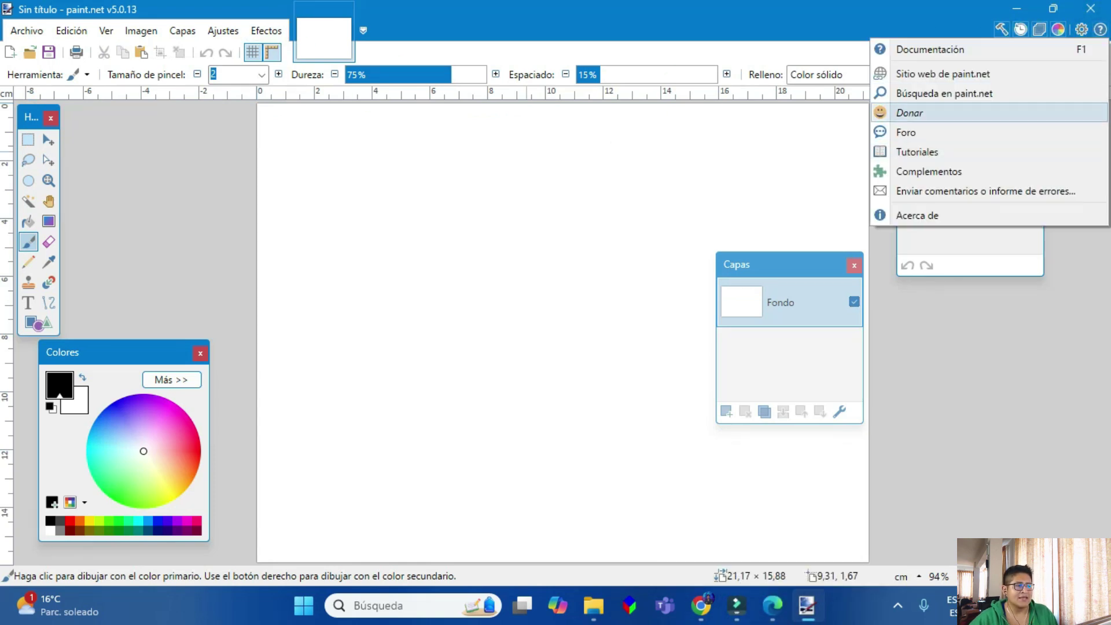
click(926, 172)
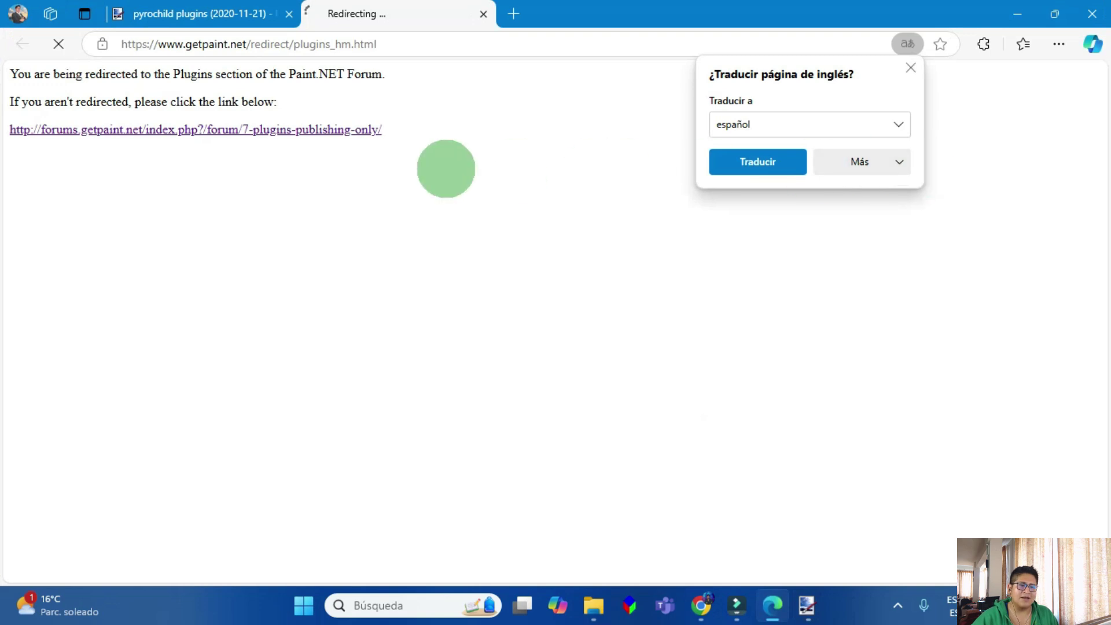
click(120, 128)
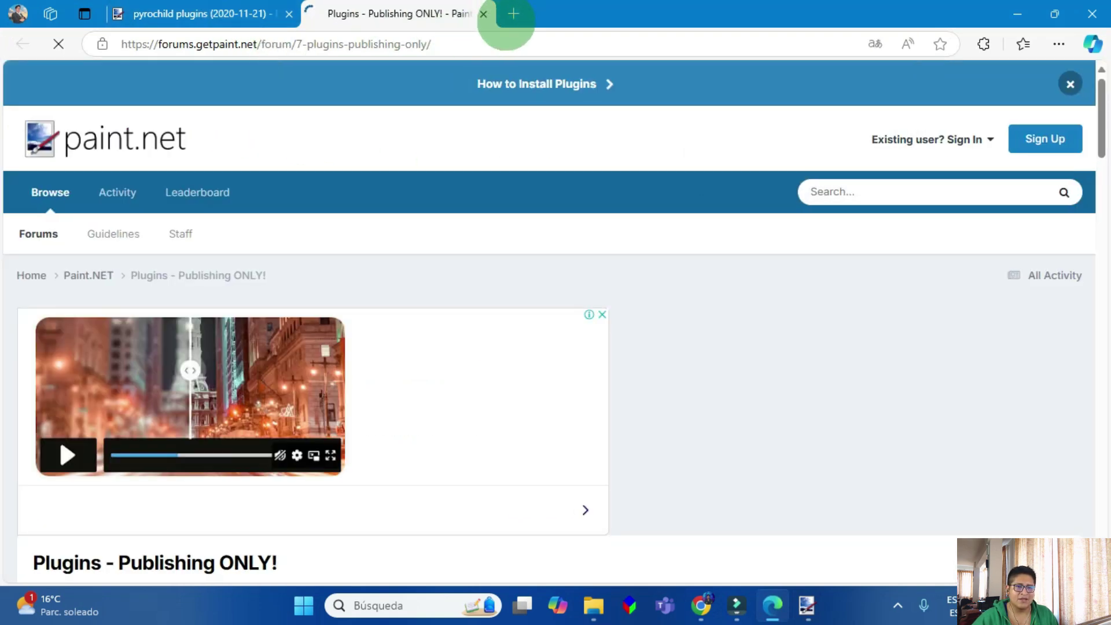
click(483, 14)
click(23, 44)
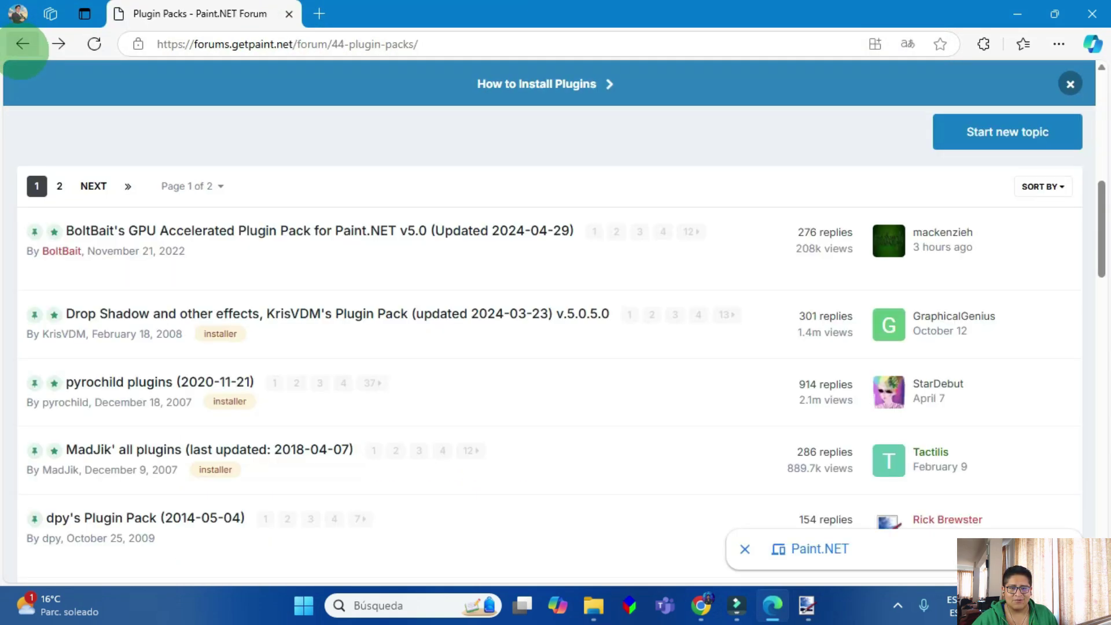
click(22, 43)
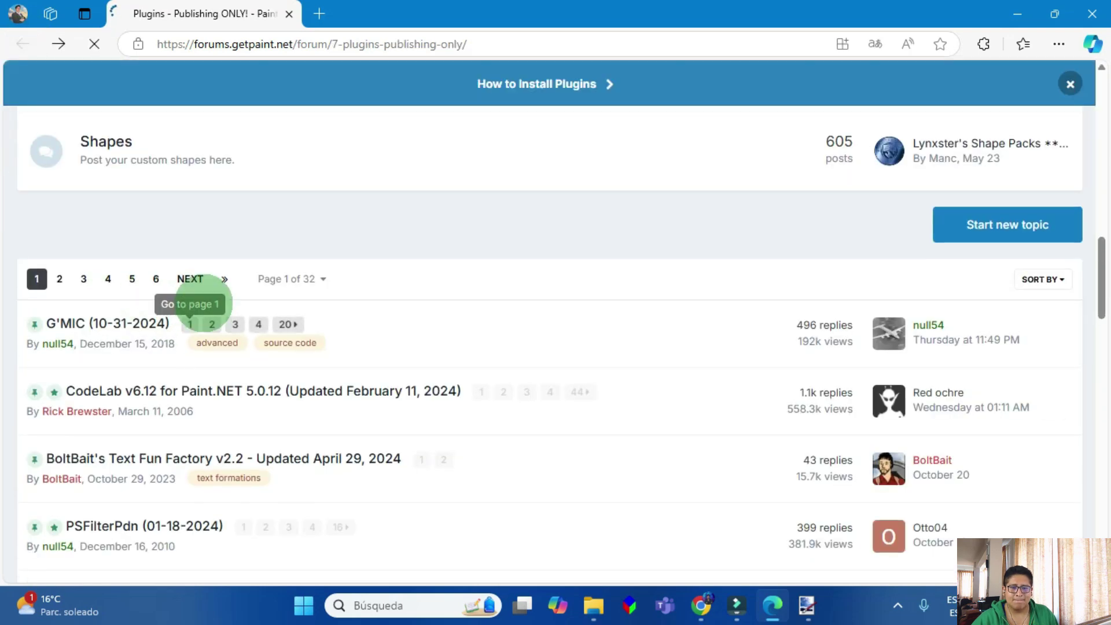
Step: Open the Plugin Index topic from the plugins forum, dismissing the advertisement, and browse its plugin listing
scroll(201, 307, down, 4)
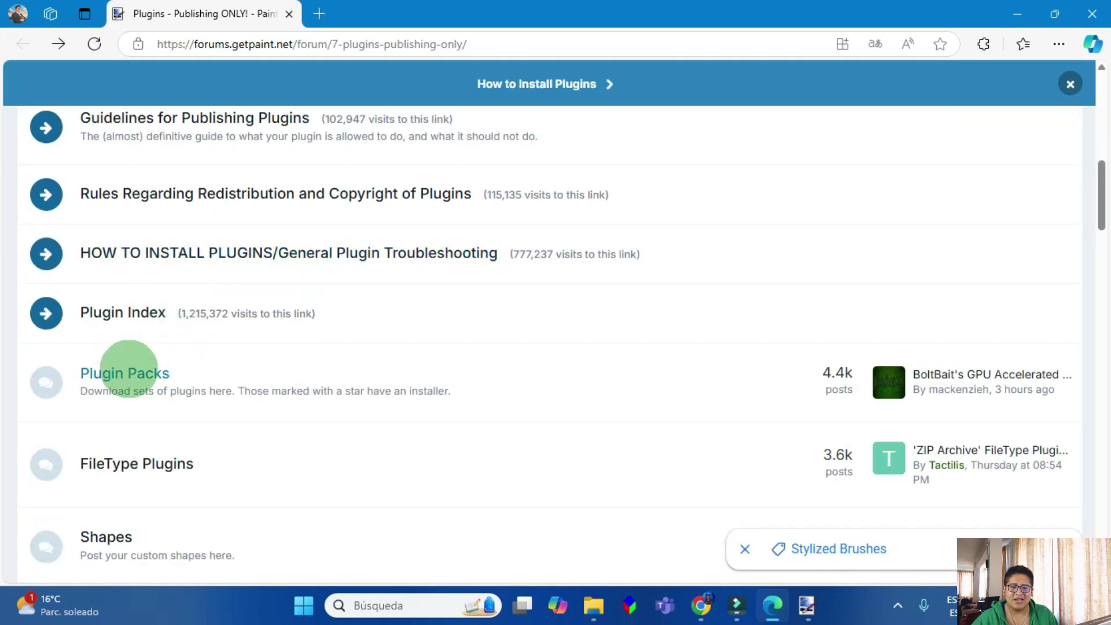
click(123, 316)
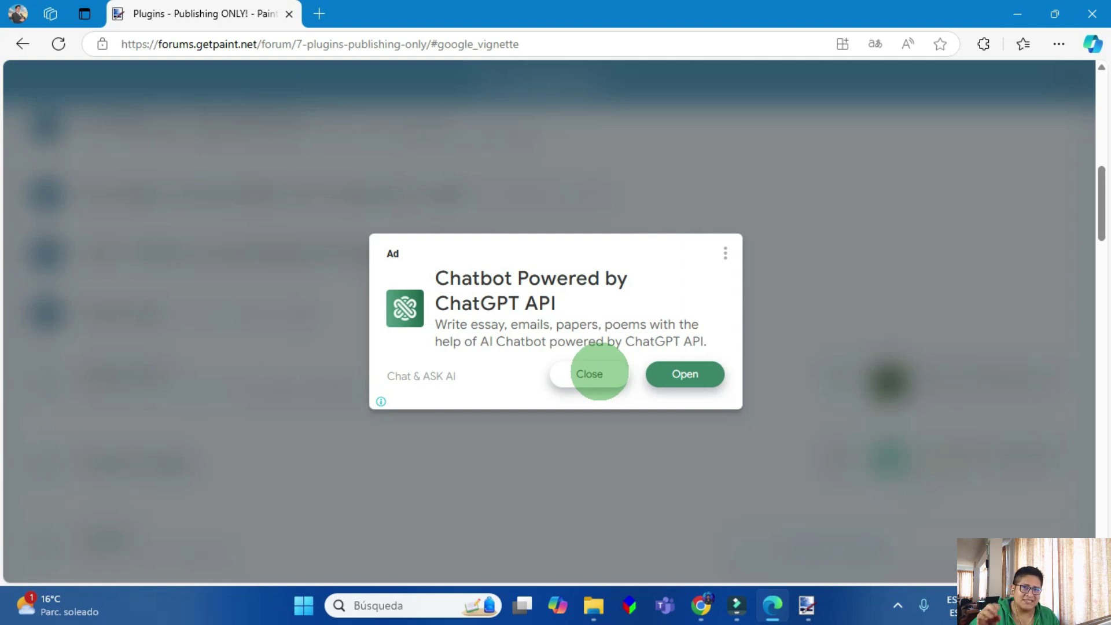
click(596, 373)
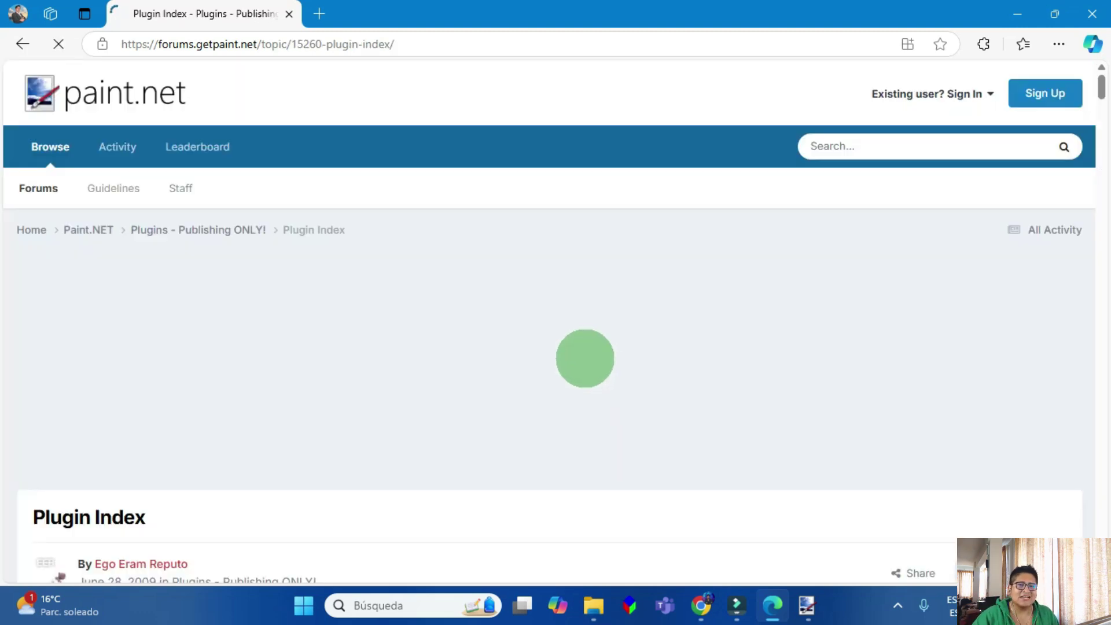
scroll(213, 340, down, 3)
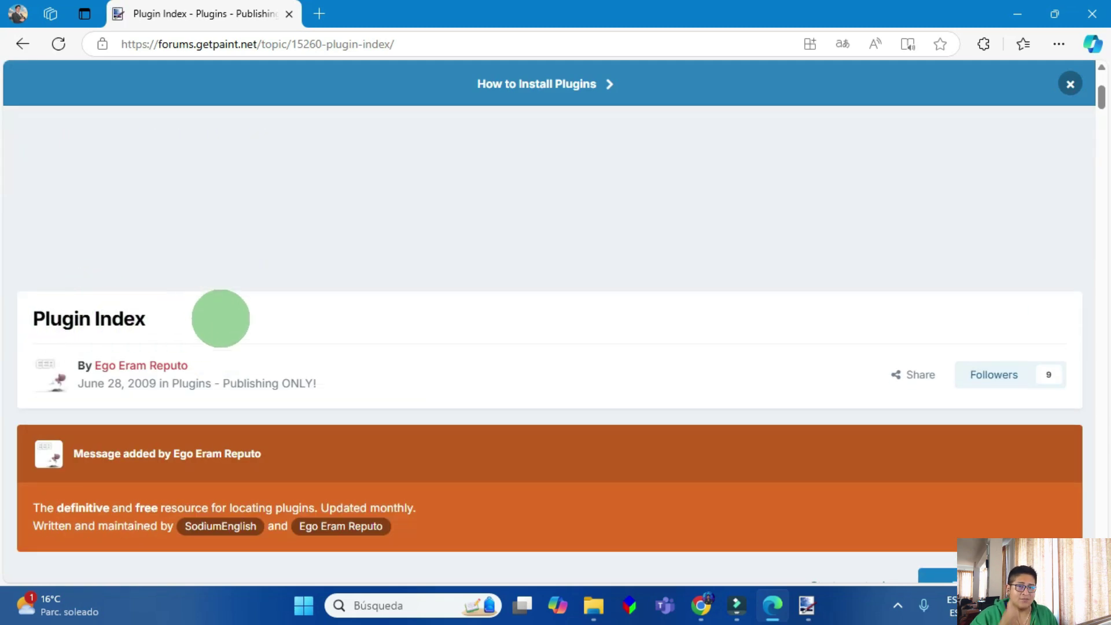
scroll(217, 313, down, 5)
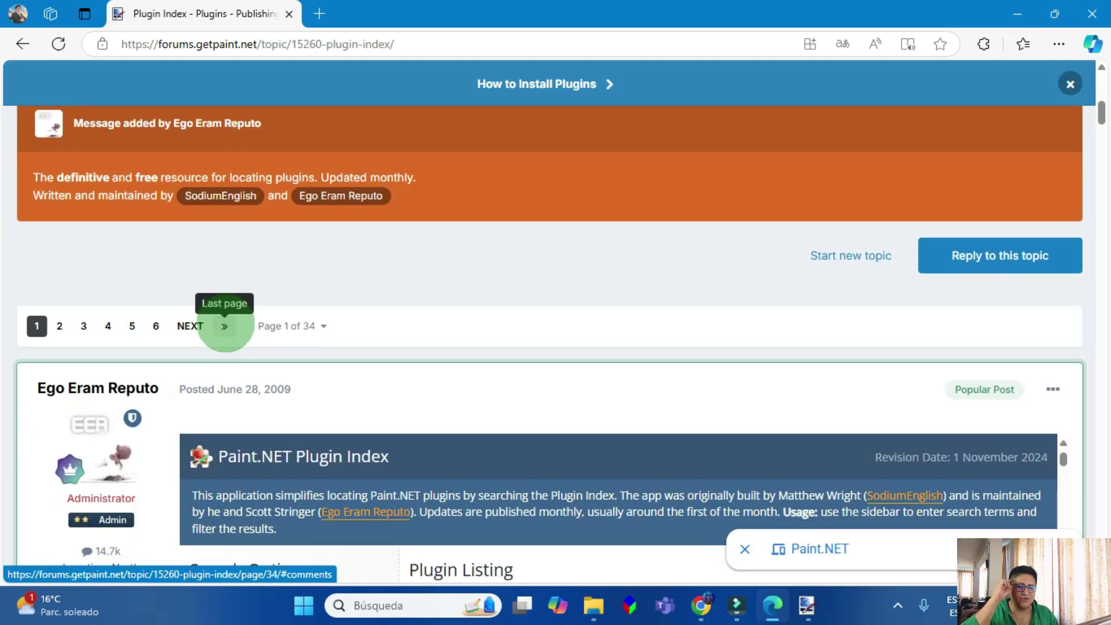
scroll(225, 339, down, 6)
scroll(226, 347, down, 2)
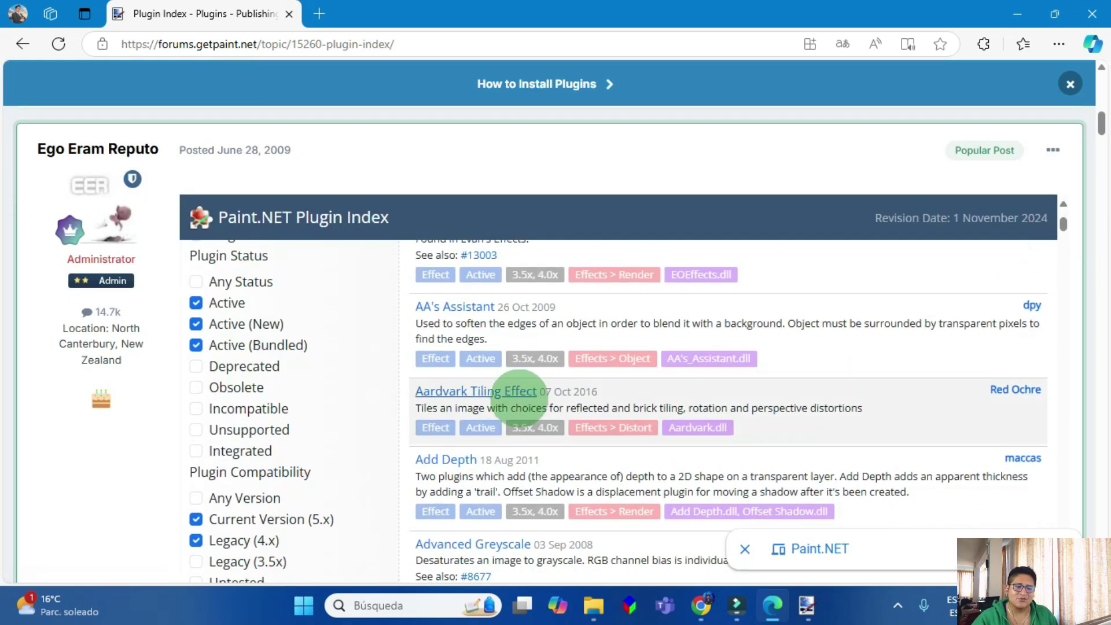
Step: Examine the Plugin Index topic's introduction, search options and plugin listing down to the Align Object entry
scroll(553, 396, up, 2)
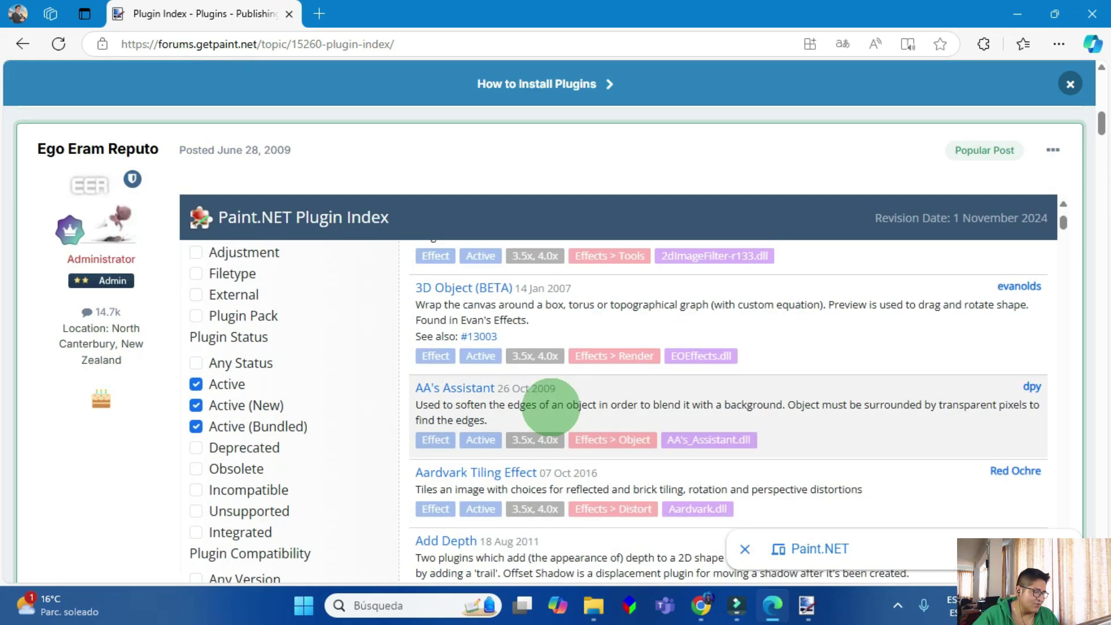
scroll(539, 399, up, 4)
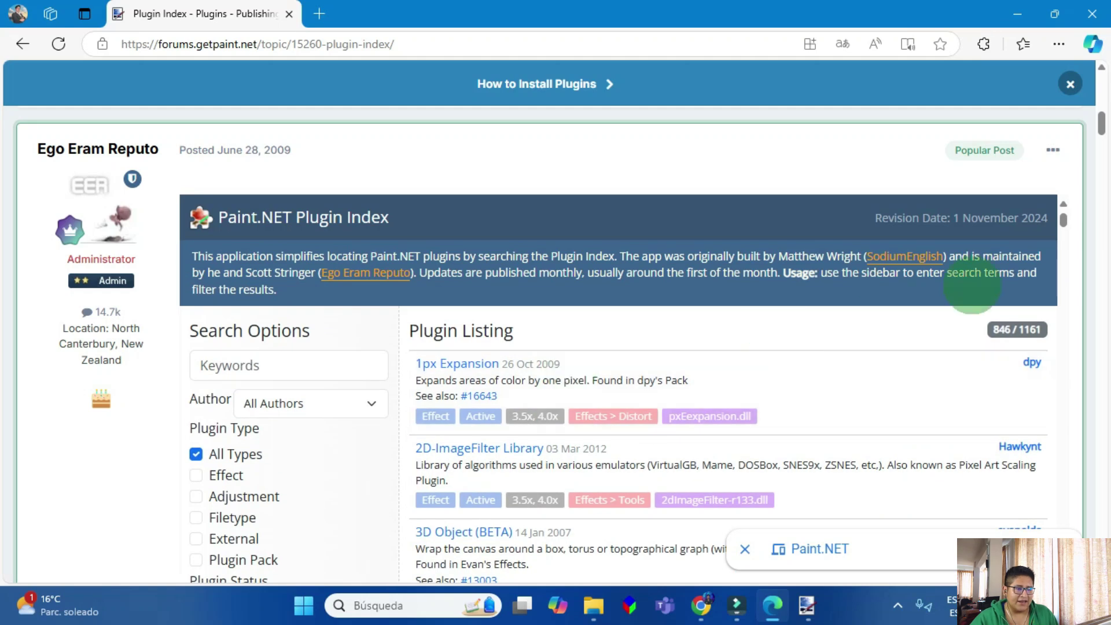
scroll(300, 270, up, 5)
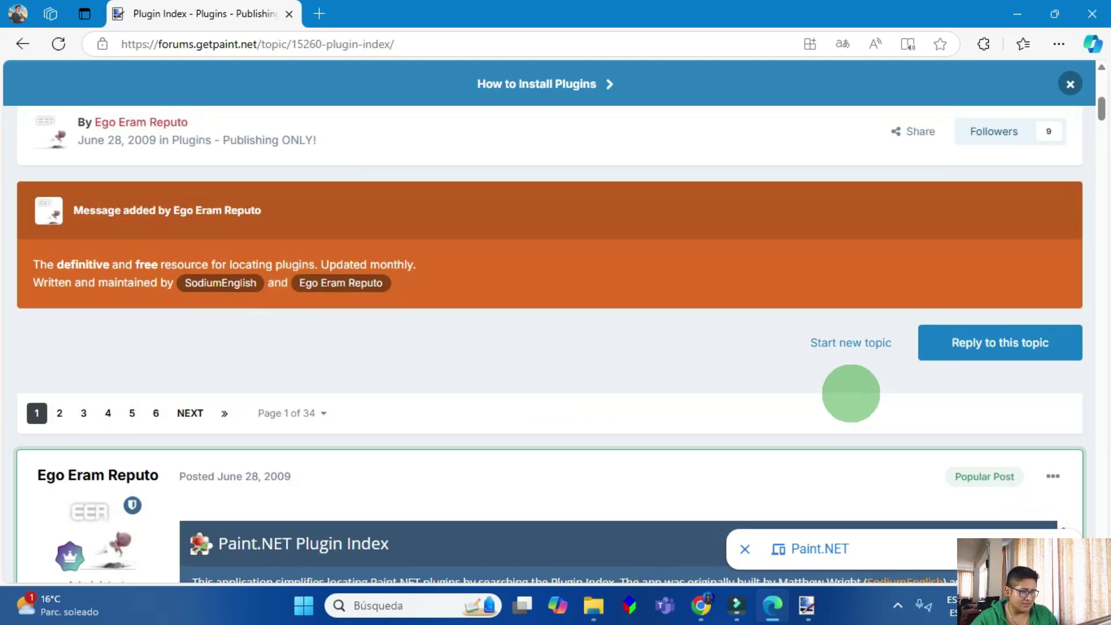
scroll(837, 389, up, 4)
scroll(837, 389, up, 3)
scroll(739, 350, down, 9)
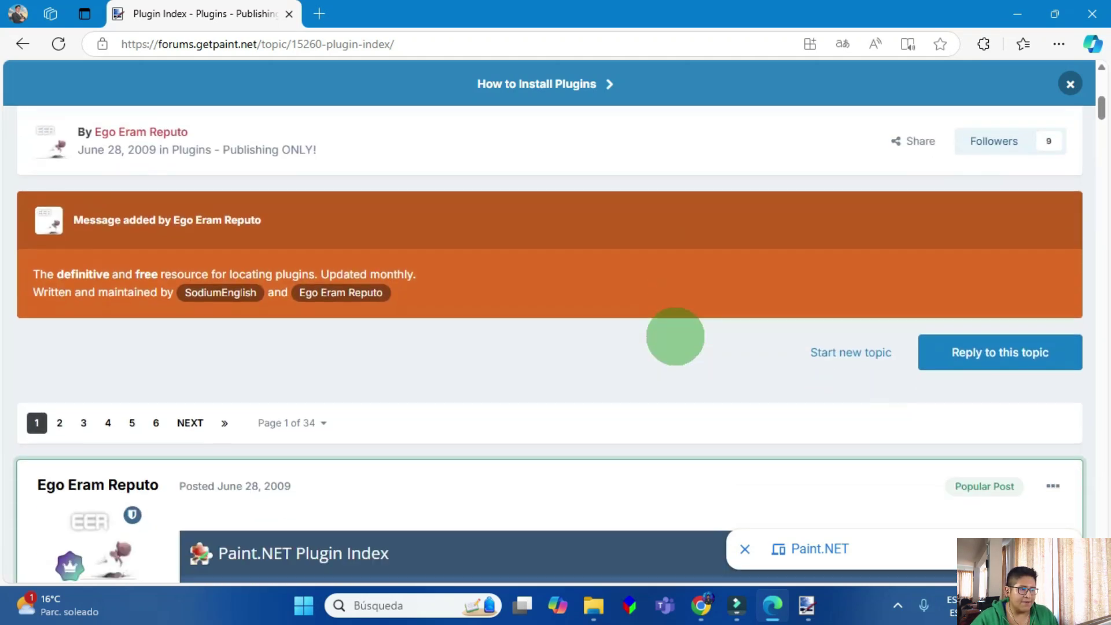
scroll(676, 336, down, 8)
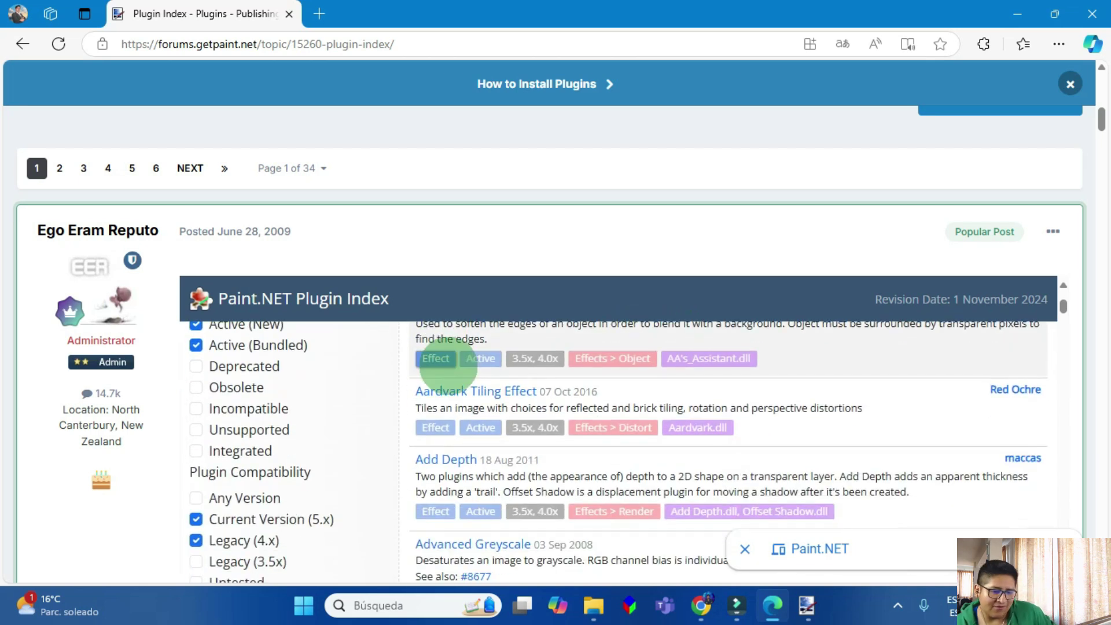
scroll(522, 413, down, 2)
scroll(467, 463, down, 10)
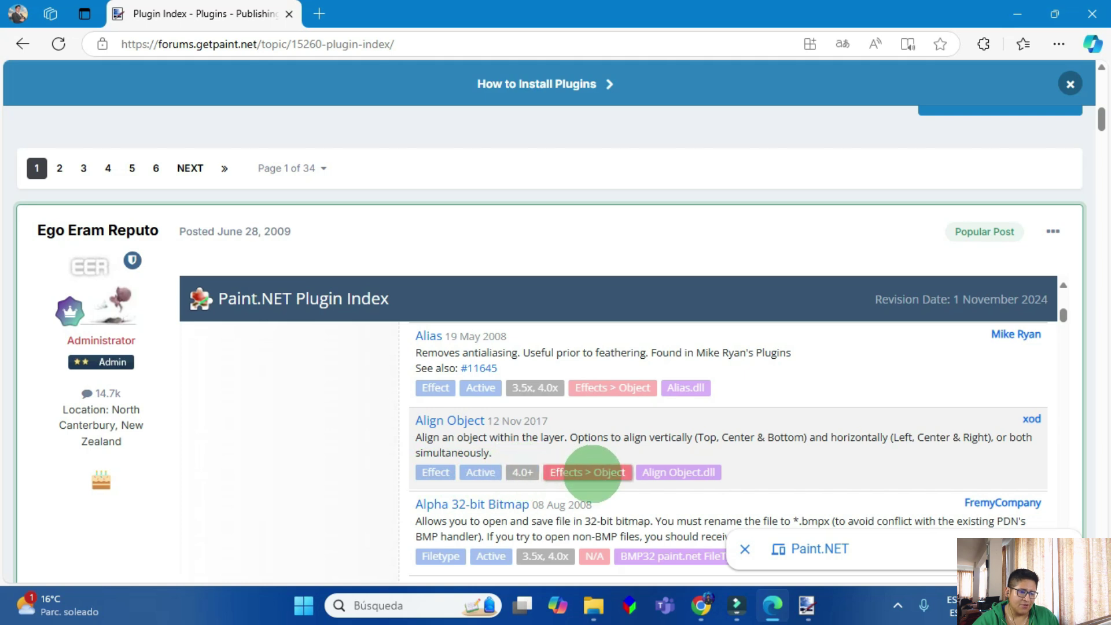
Step: Open the Align Object topic from the plugin listing, download Align Object.zip and open the downloaded archive
click(447, 423)
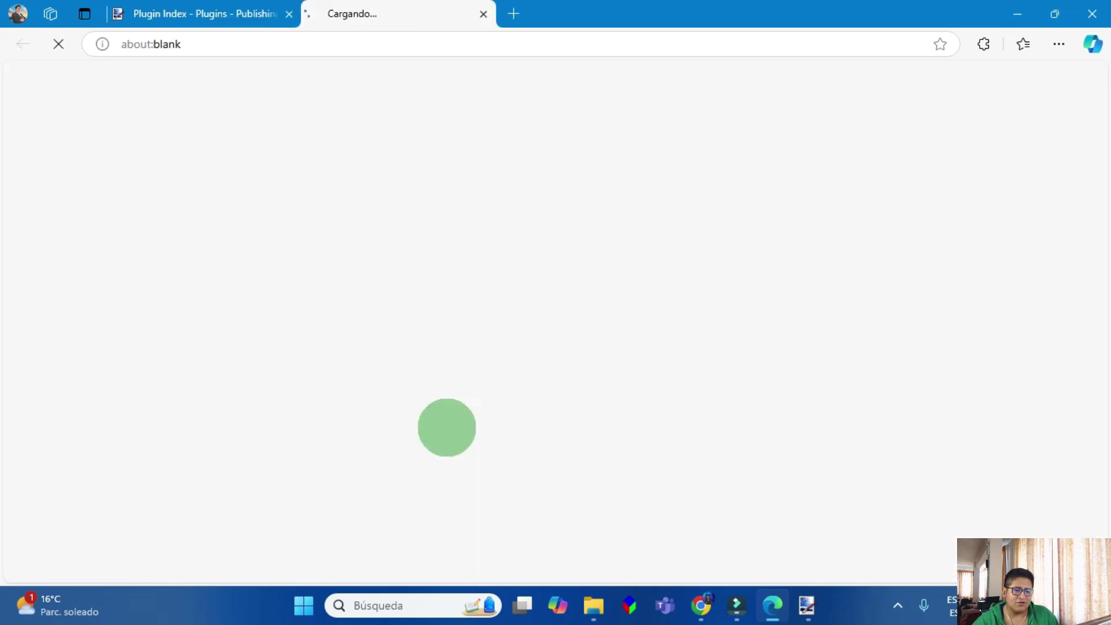
scroll(136, 359, down, 5)
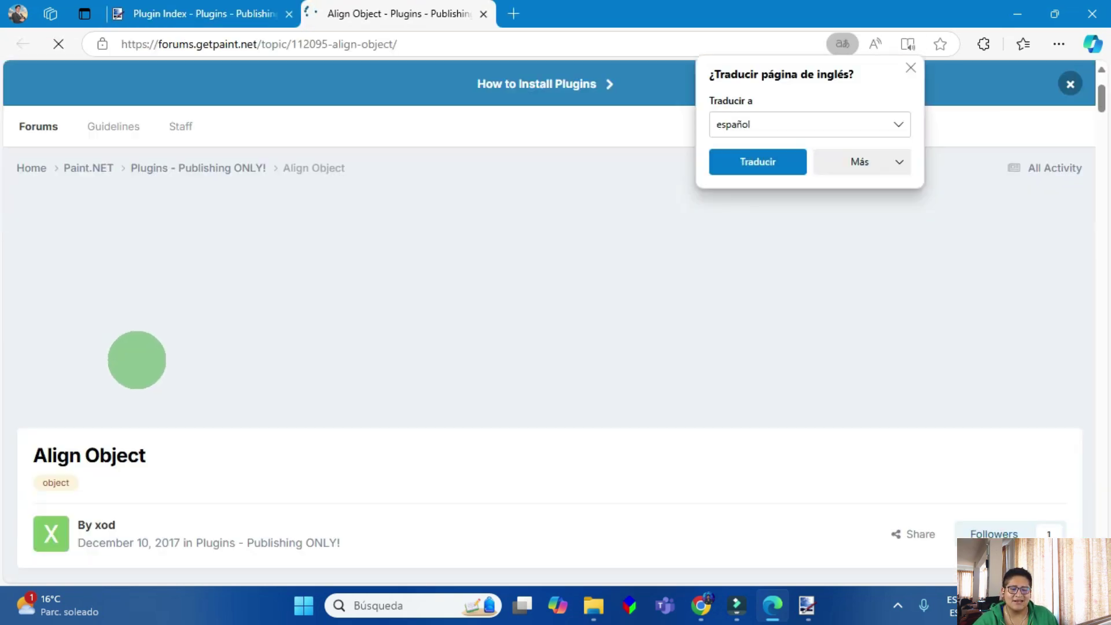
scroll(188, 345, down, 5)
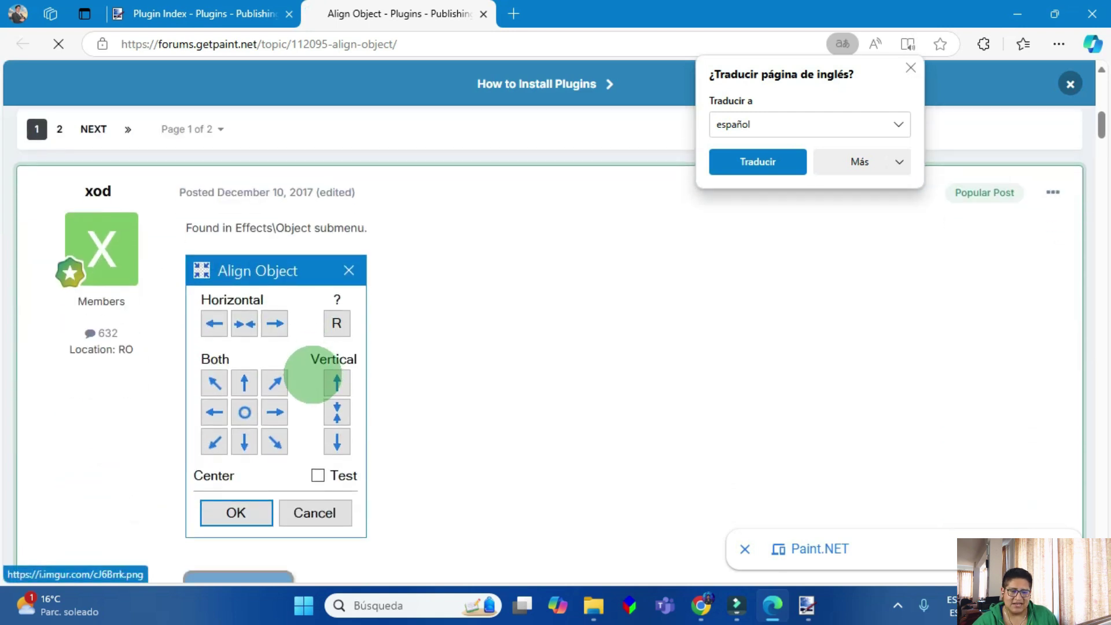
scroll(257, 507, down, 4)
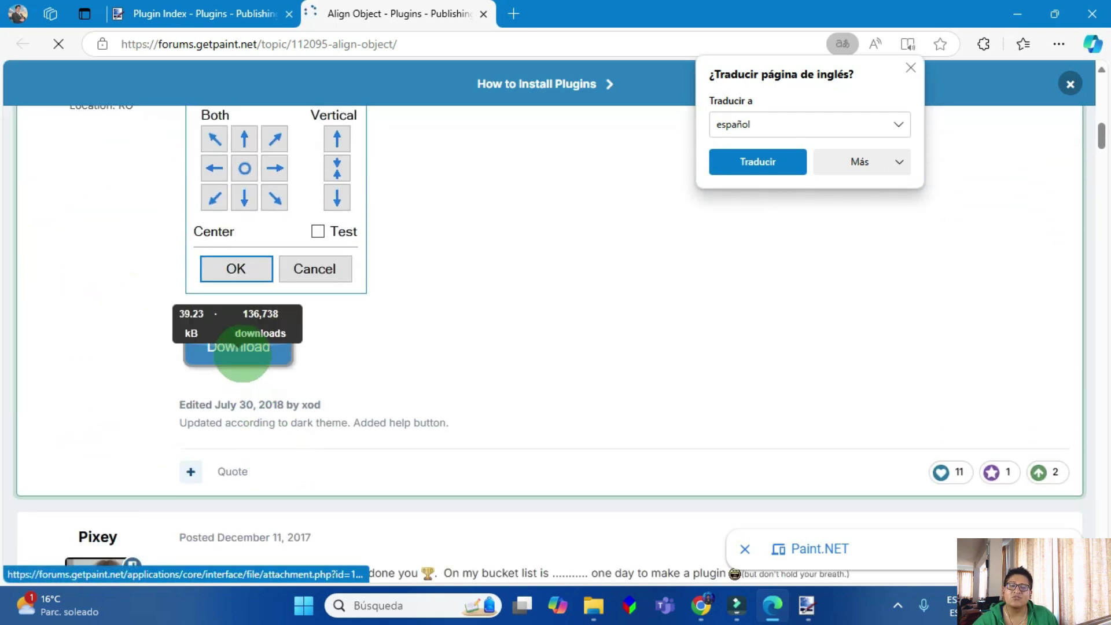
click(242, 354)
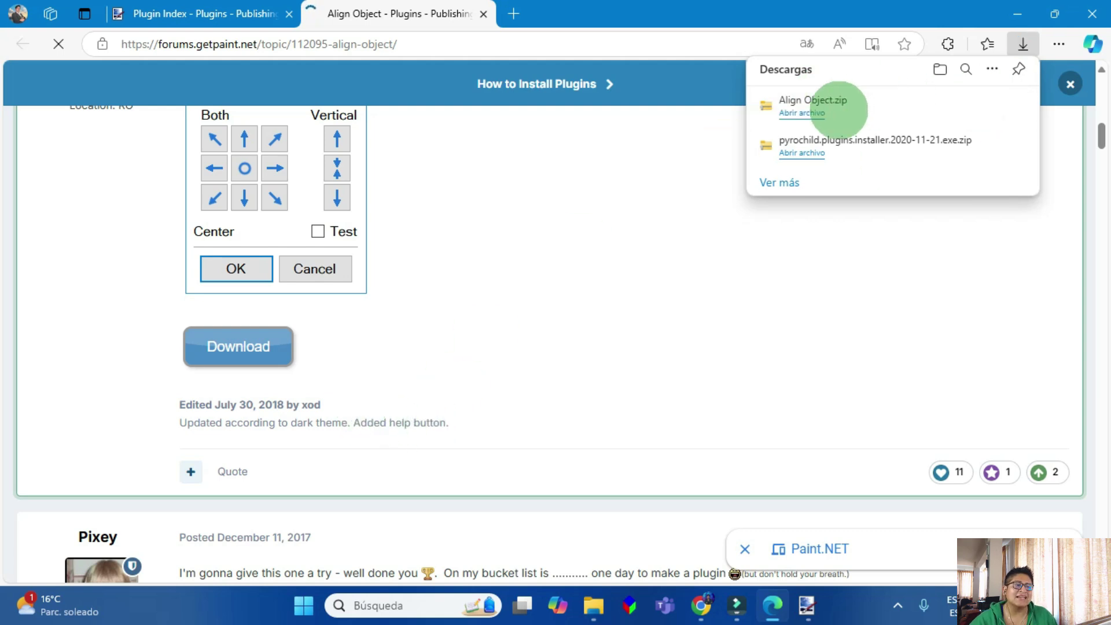
click(792, 110)
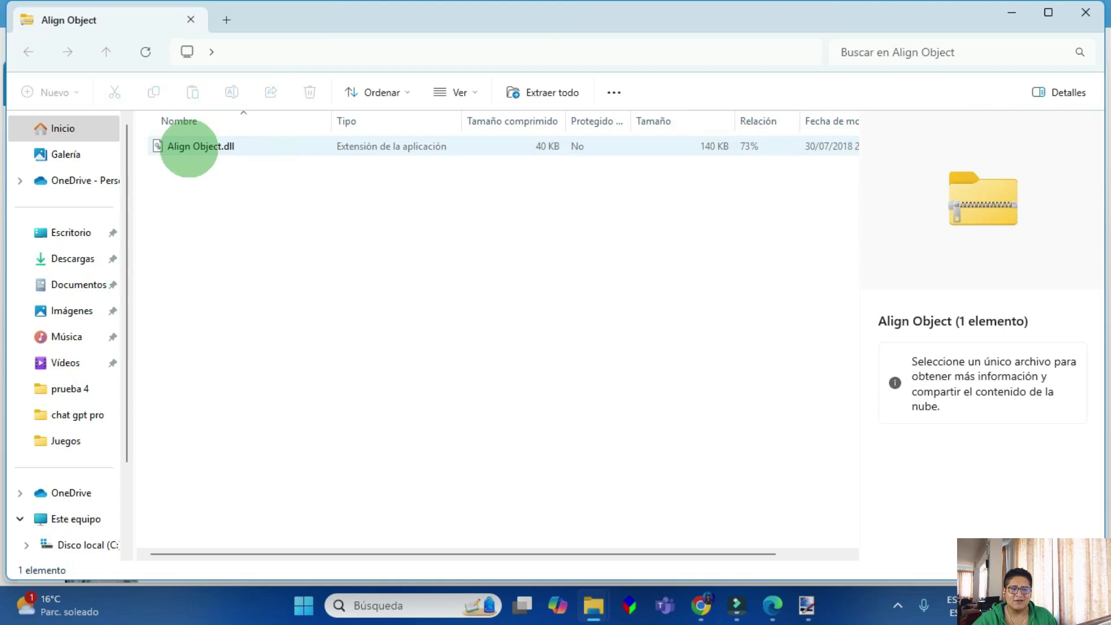
right_click(189, 149)
click(255, 160)
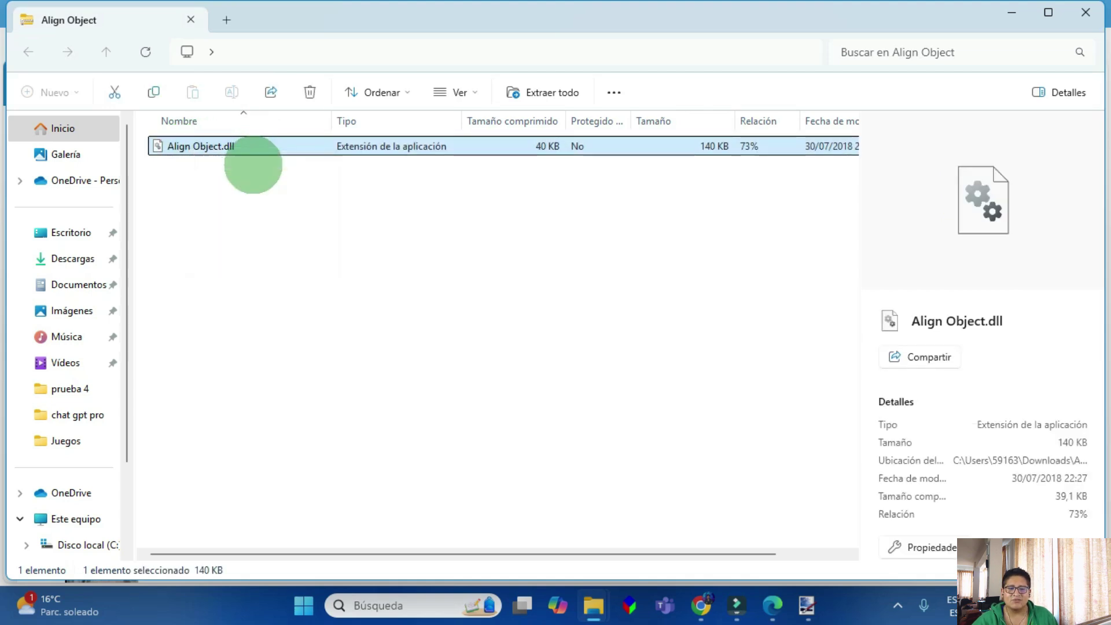
scroll(555, 342, down, 10)
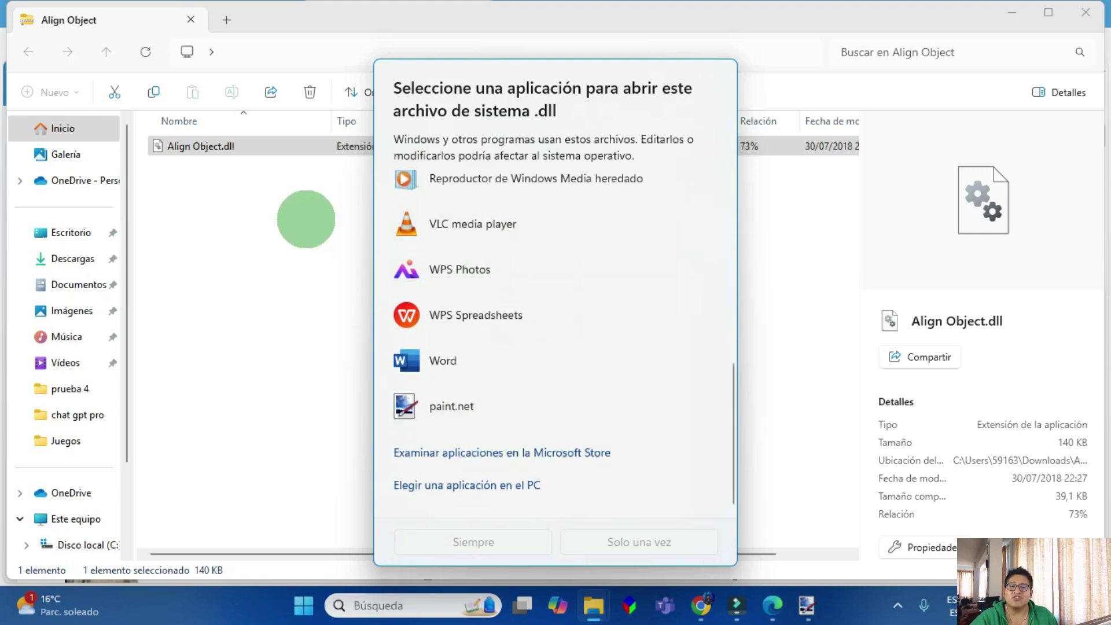
click(272, 144)
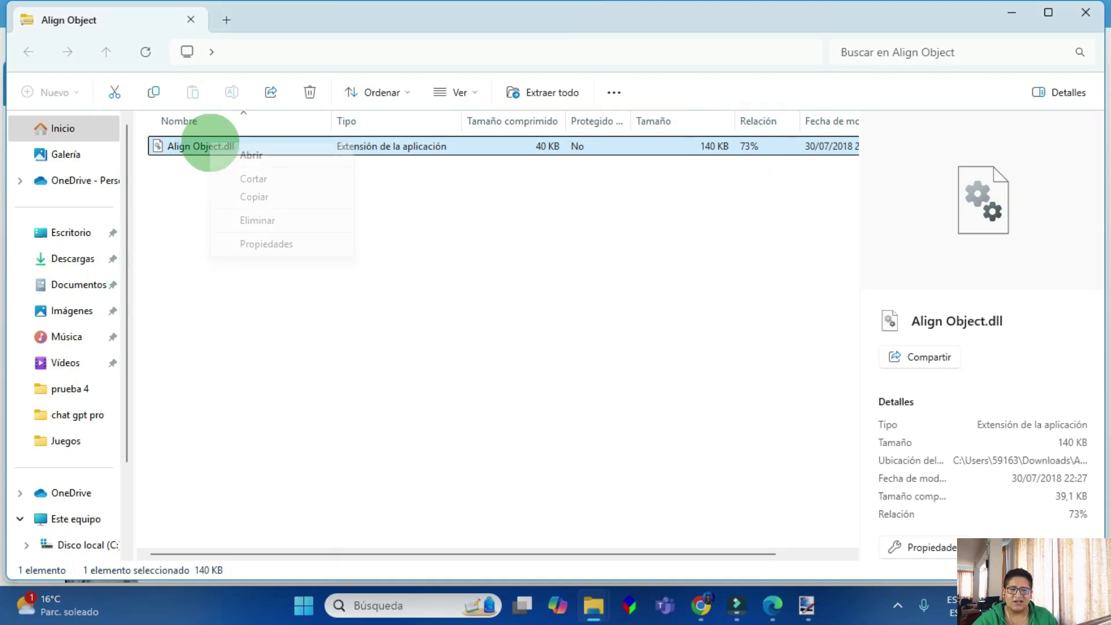
Step: Copy Align Object.dll and open the paint.net program folder from the desktop shortcut's properties
click(293, 197)
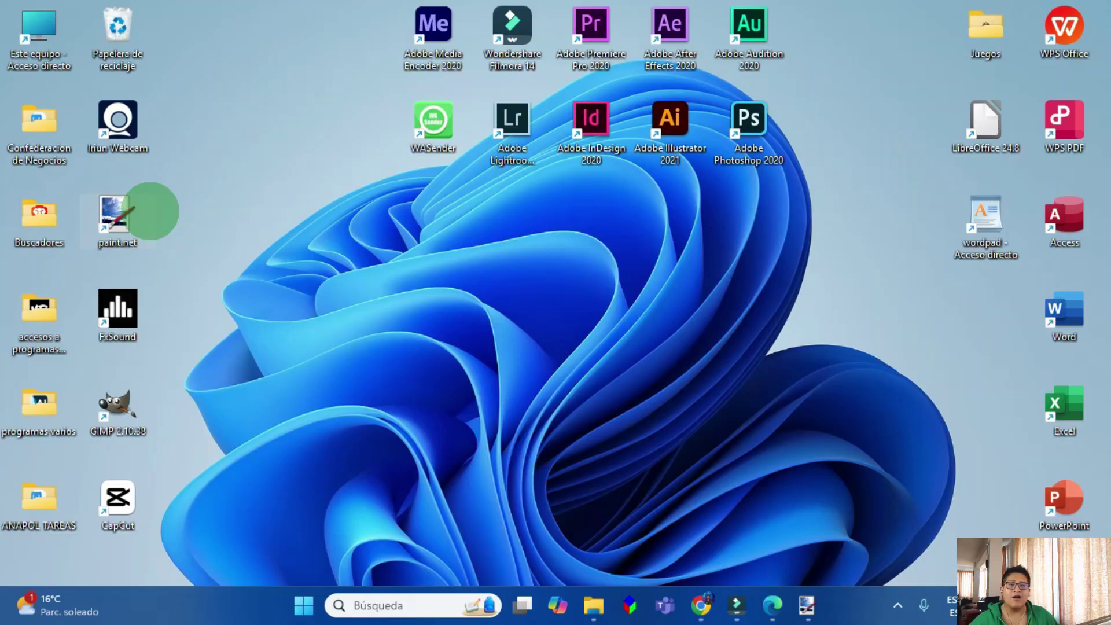
right_click(110, 219)
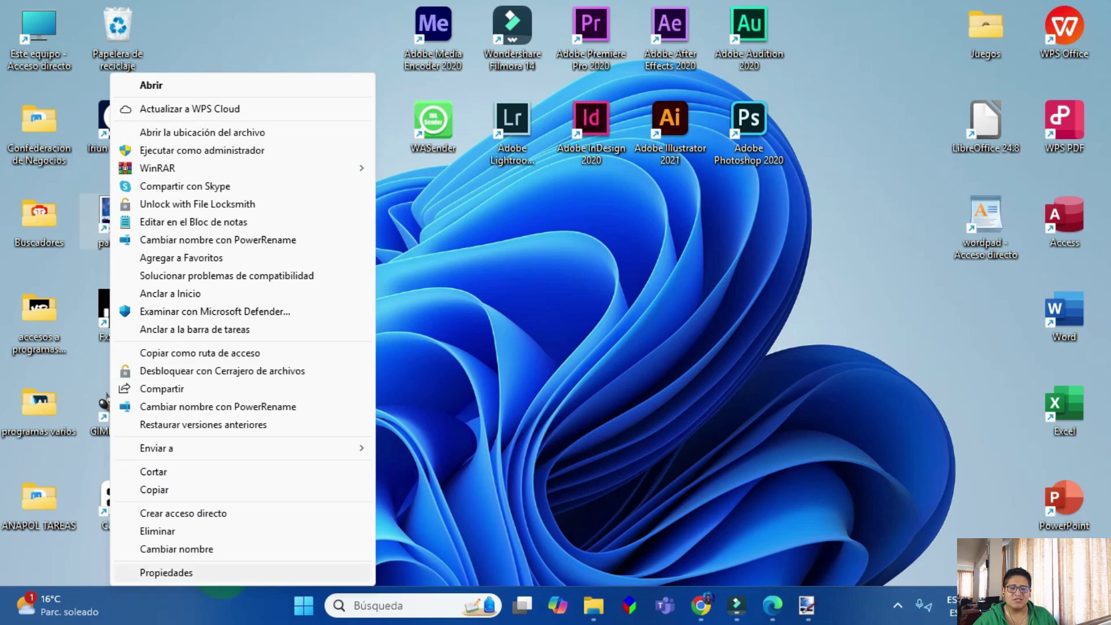
click(154, 573)
click(290, 407)
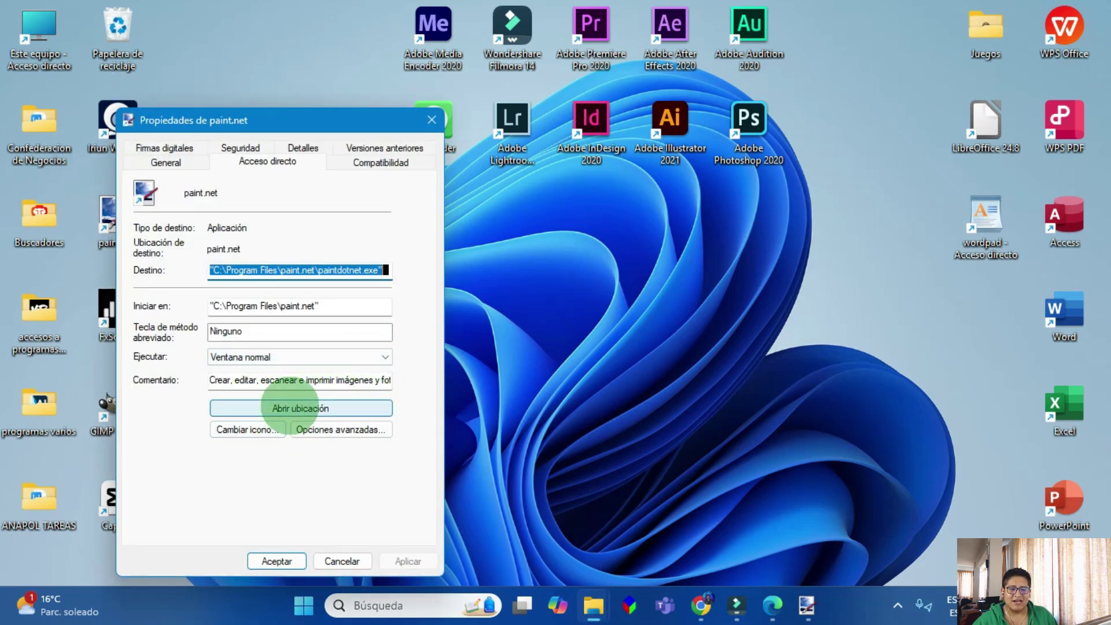
scroll(409, 343, up, 7)
scroll(409, 343, up, 15)
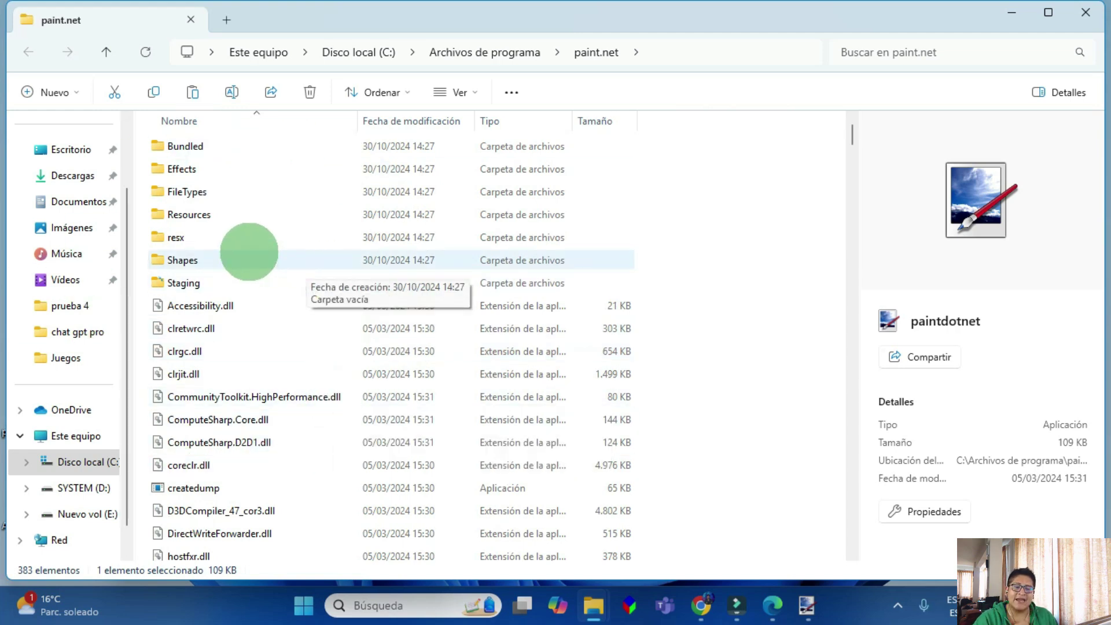
Step: Check the contents of the Effects subfolder, return to the paint.net folder and look through its files
double_click(223, 165)
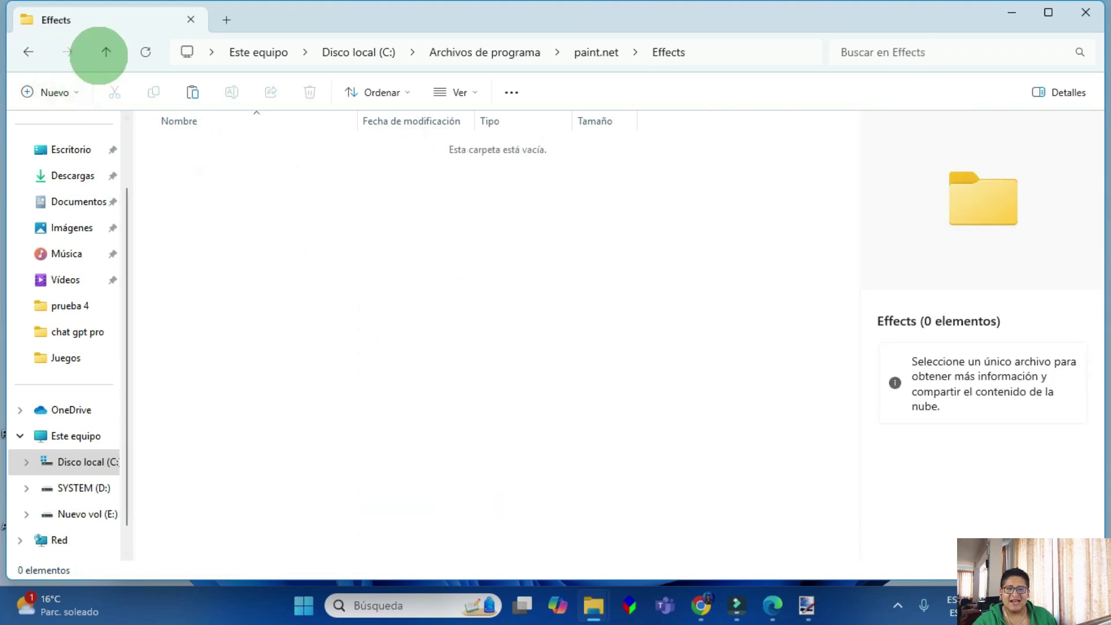
click(106, 52)
scroll(278, 387, down, 1)
scroll(278, 386, down, 20)
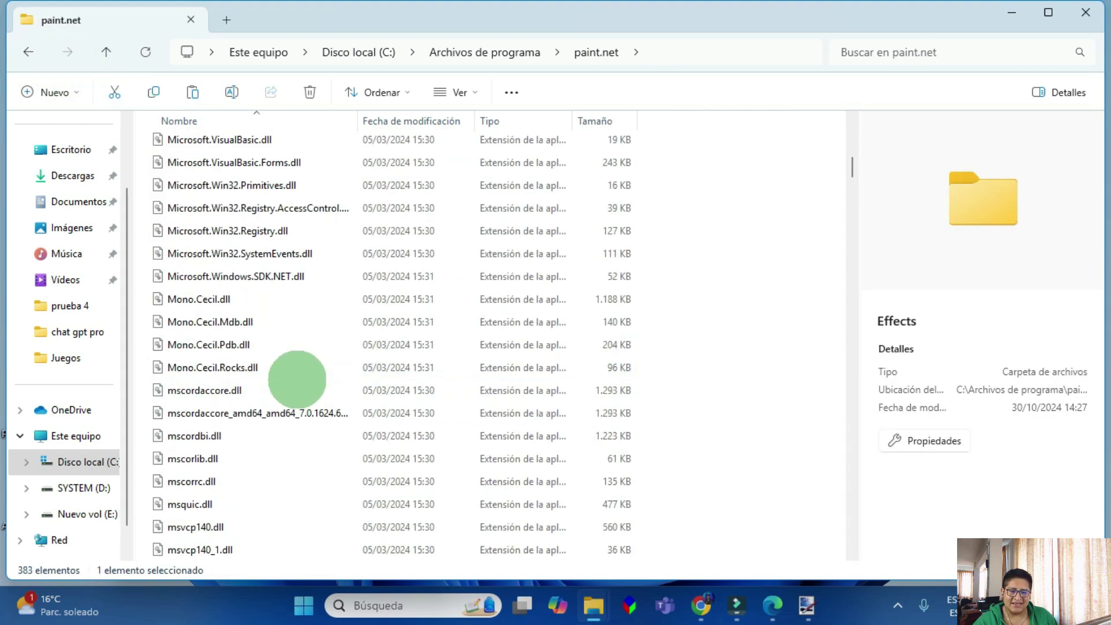
scroll(307, 359, up, 20)
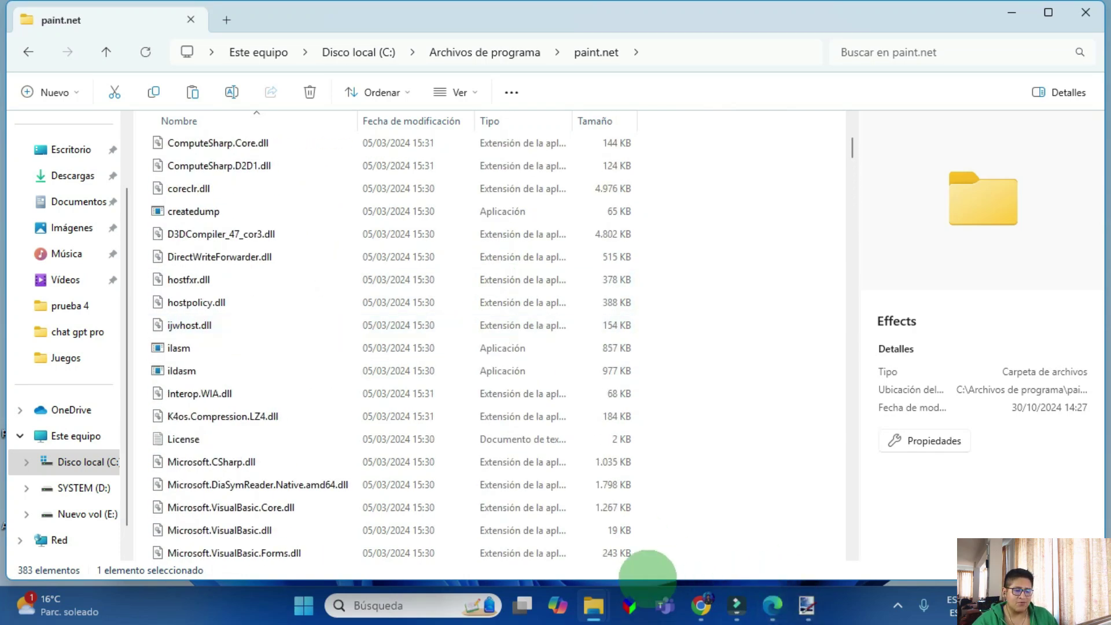
Step: Return to the Align Object archive window and copy Align Object.dll again
mouse_move(594, 605)
click(640, 524)
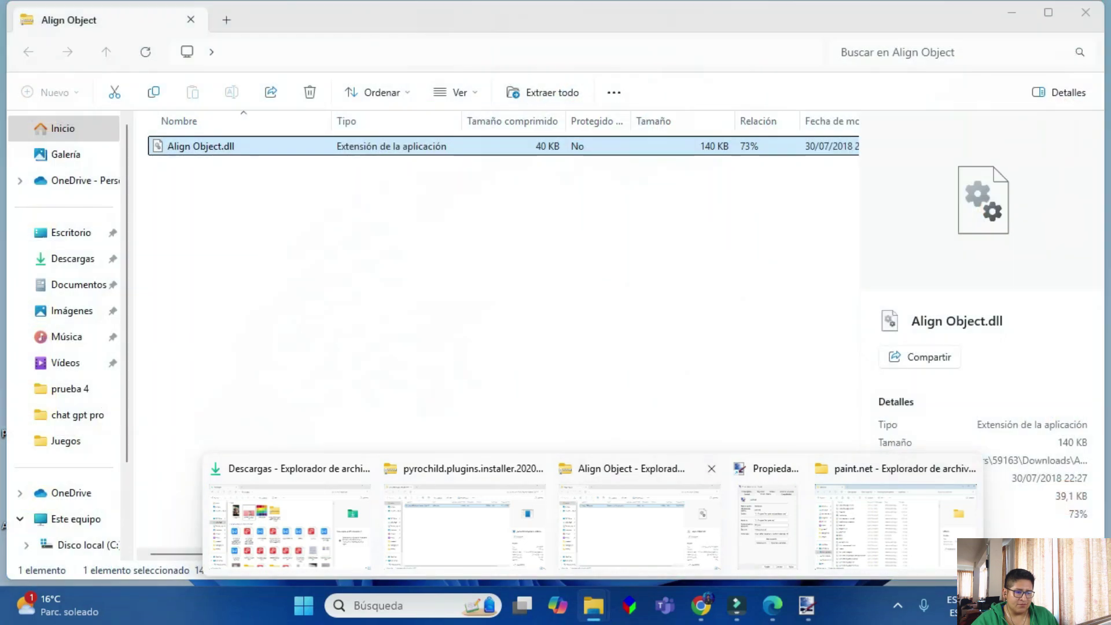
click(208, 146)
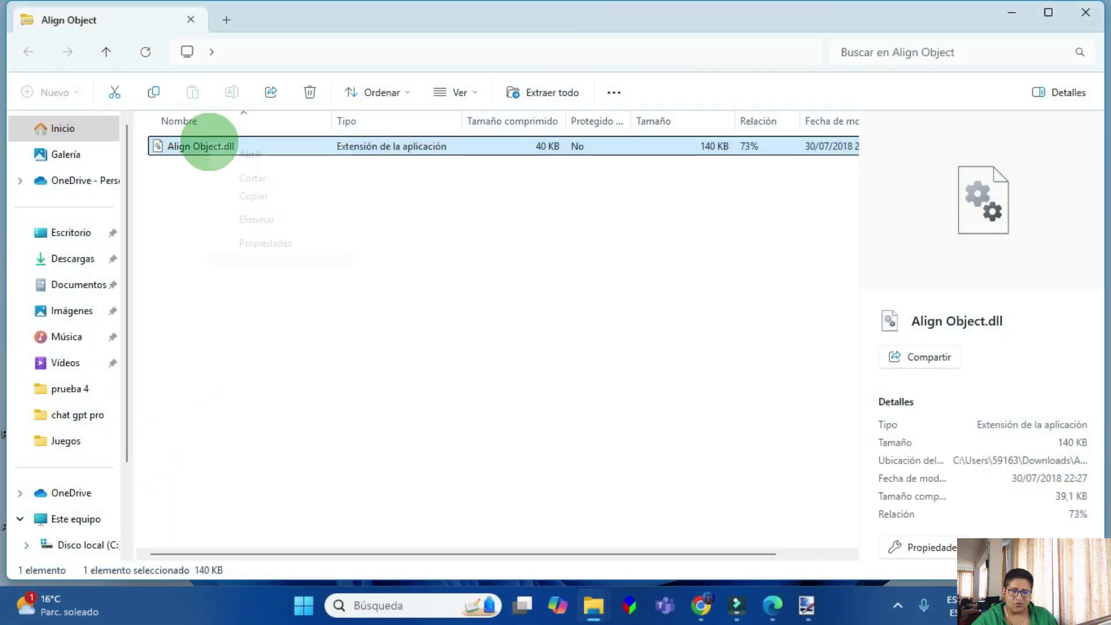
click(253, 195)
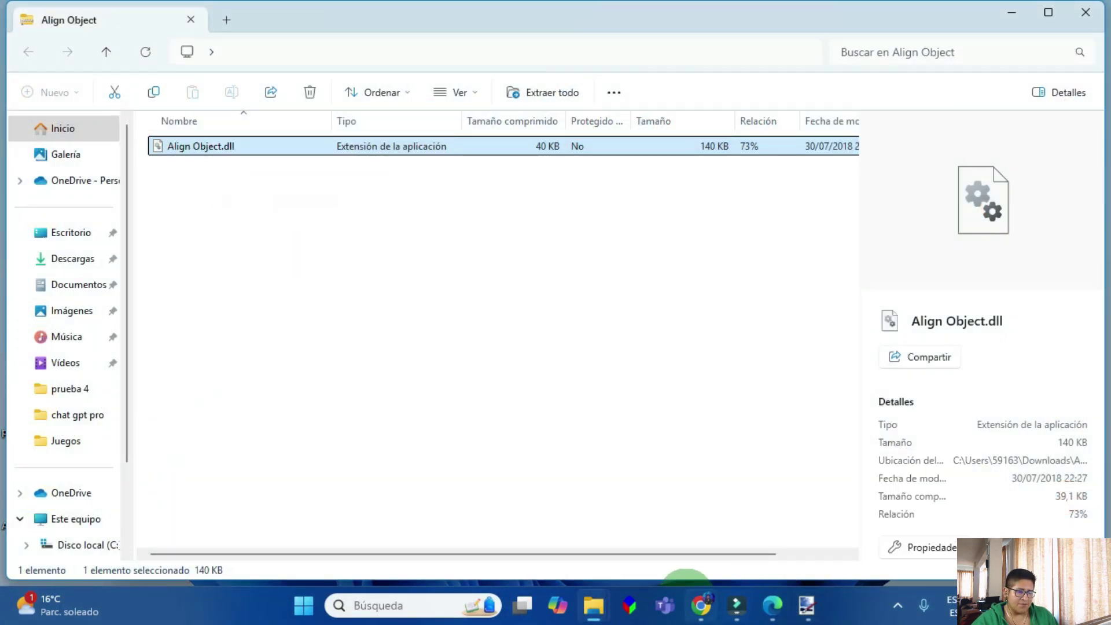
Step: Paste Align Object.dll into the paint.net program folder, granting administrator permission for the copy
mouse_move(592, 604)
click(882, 521)
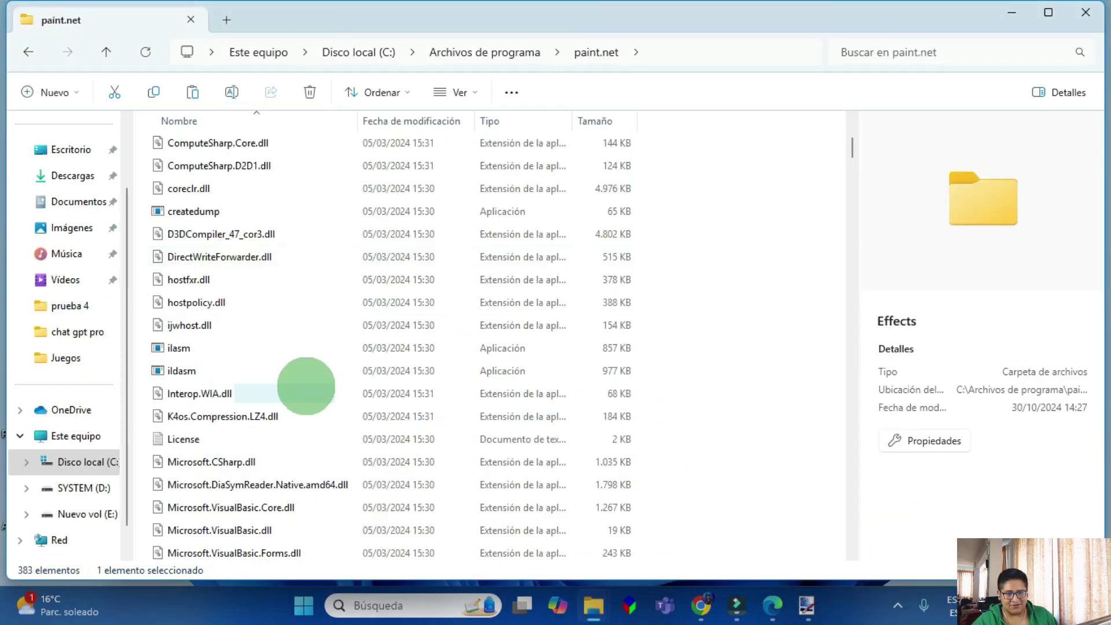
right_click(737, 270)
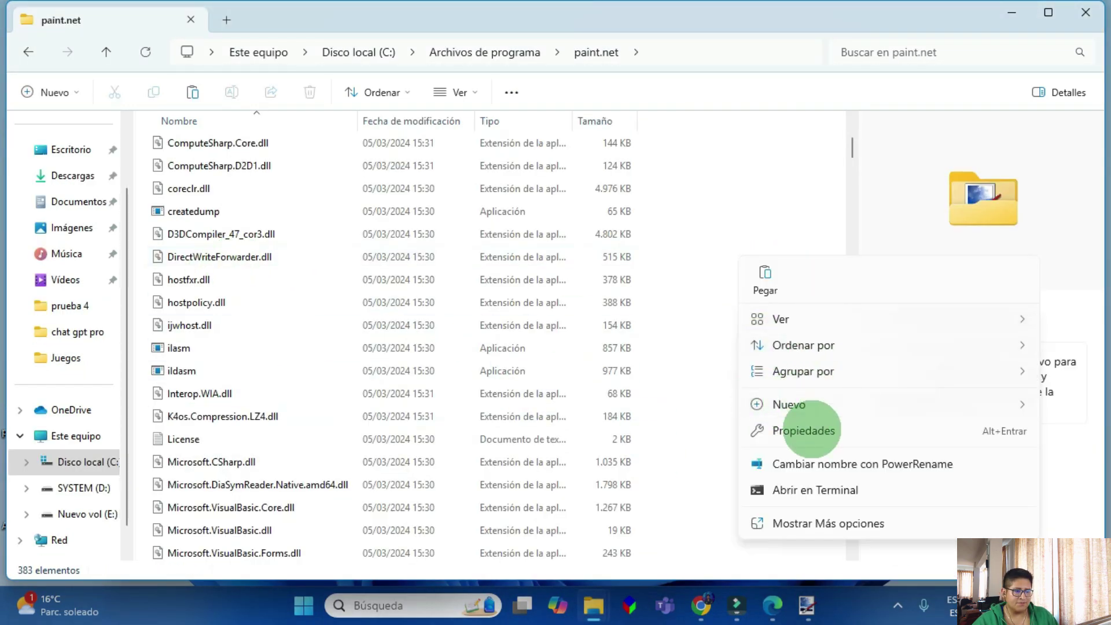
click(799, 523)
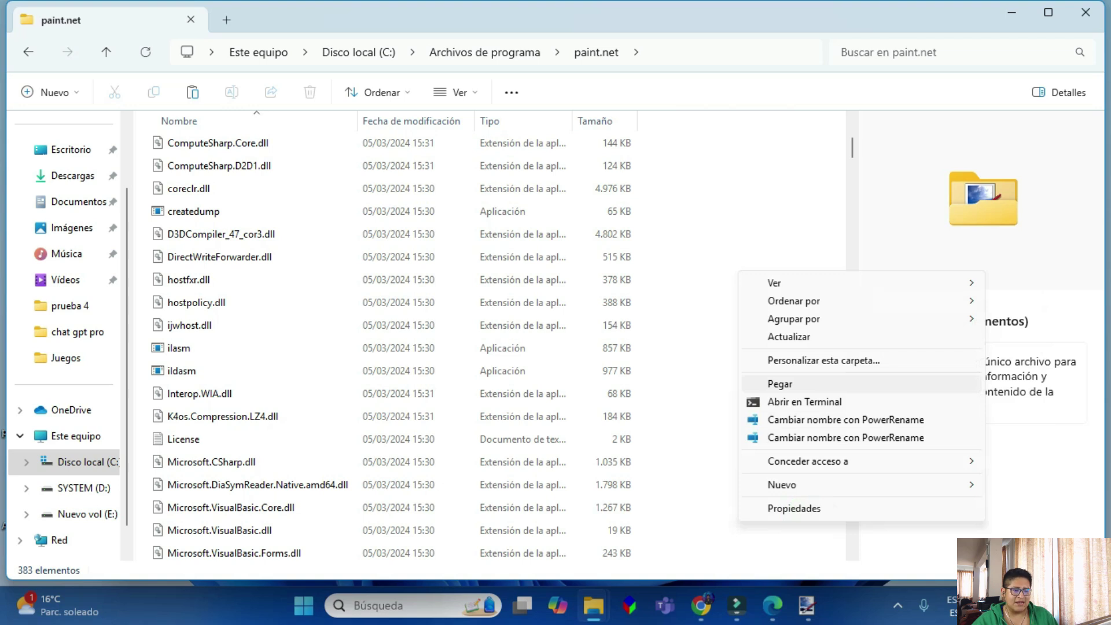
click(782, 383)
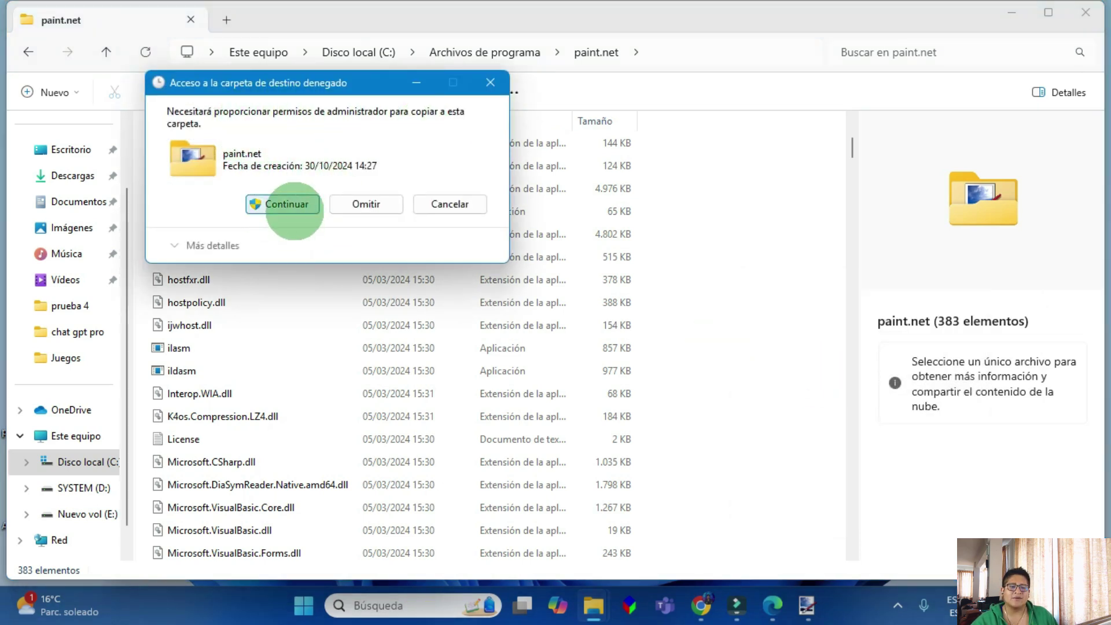
click(288, 204)
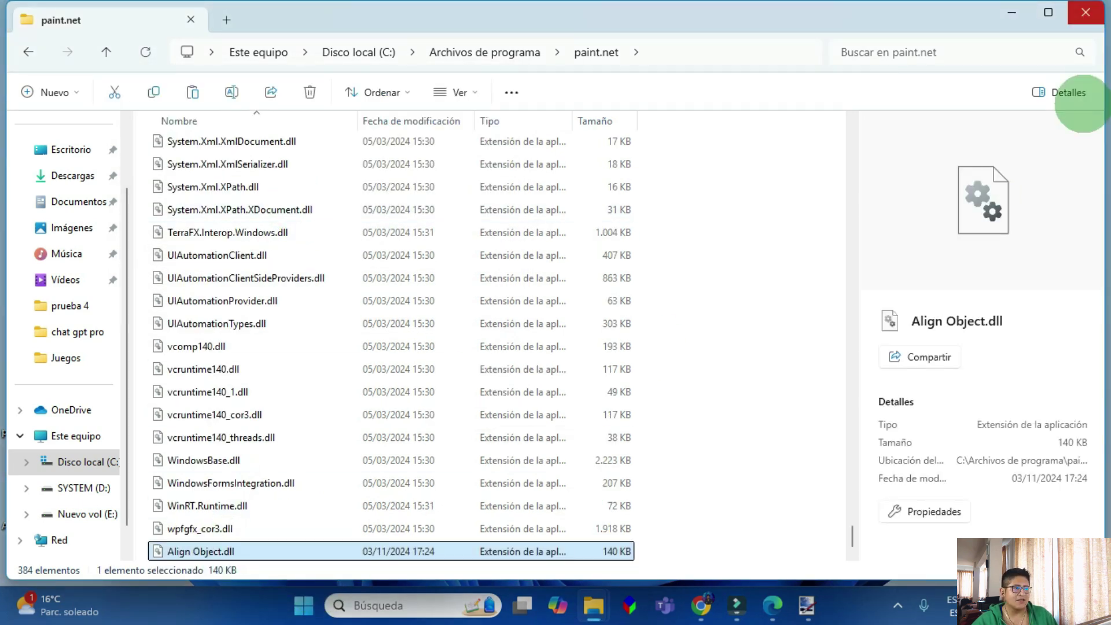
Step: Close the folder windows and the shortcut's properties, and switch back to paint.net
click(1086, 12)
click(1086, 12)
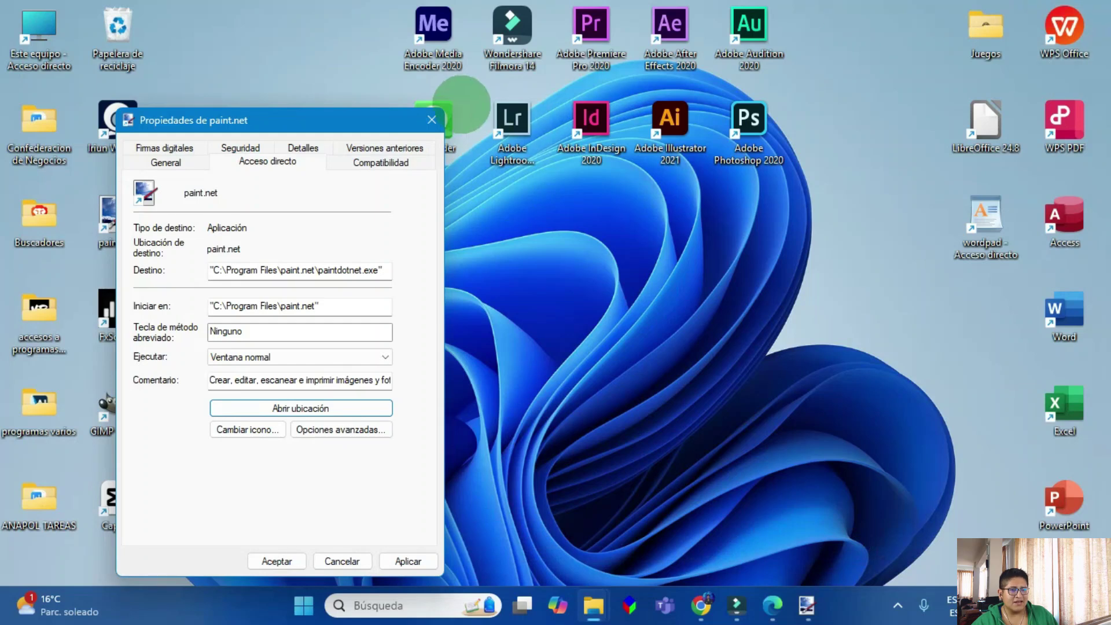
click(432, 120)
click(807, 605)
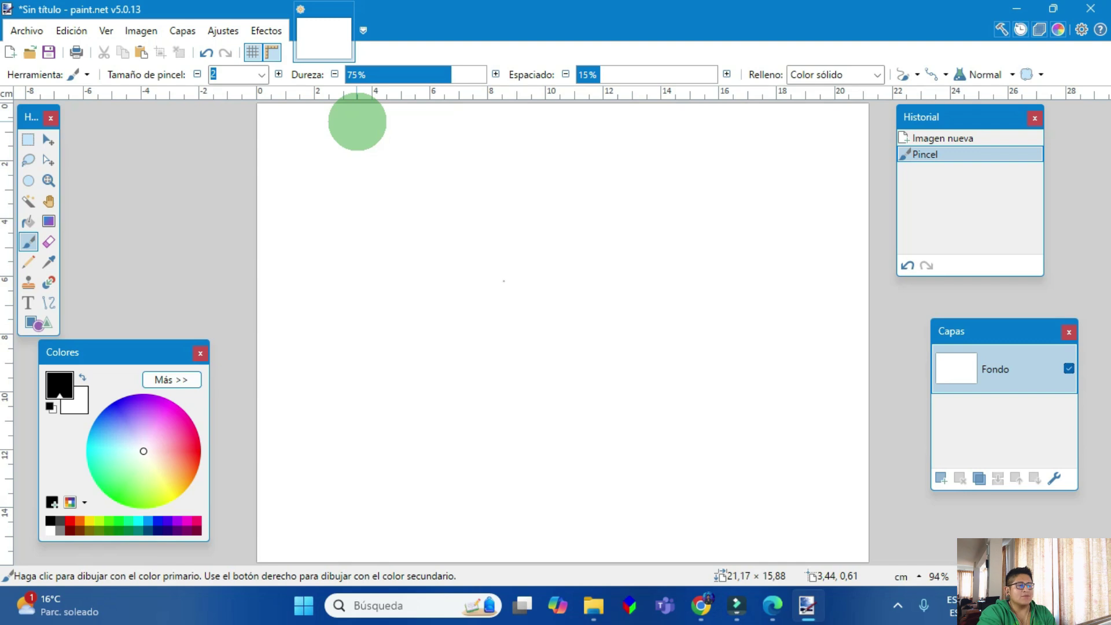
Step: Review the help options, including Foro, Tutoriales and Complementos, and close the list without choosing any
click(1100, 30)
click(963, 90)
click(1101, 30)
click(1103, 50)
click(1101, 29)
click(1075, 45)
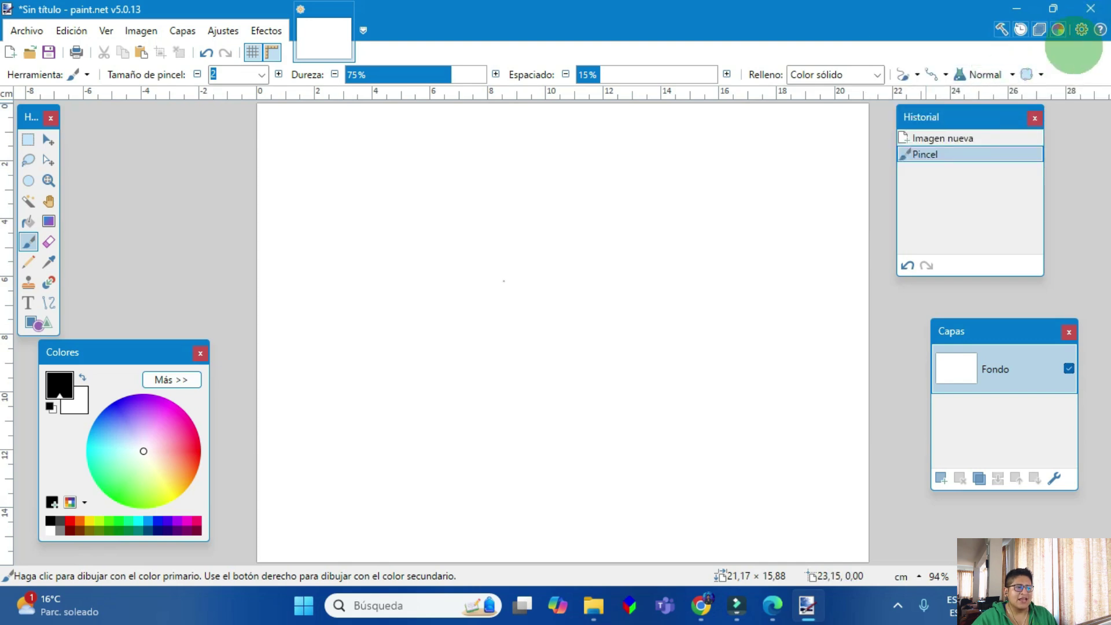
click(1100, 29)
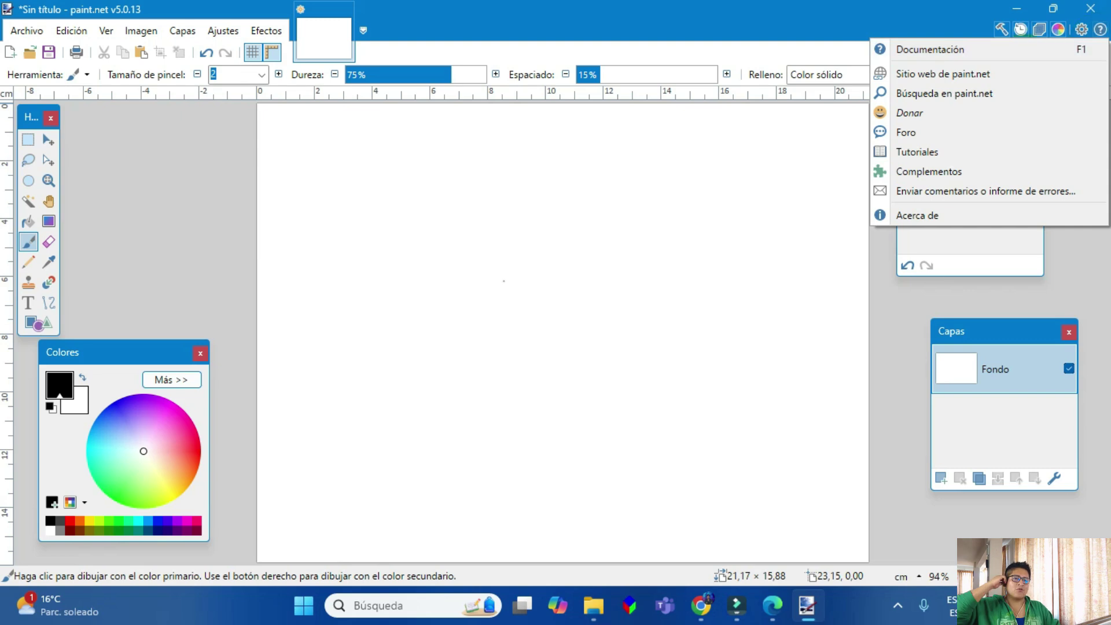
click(505, 195)
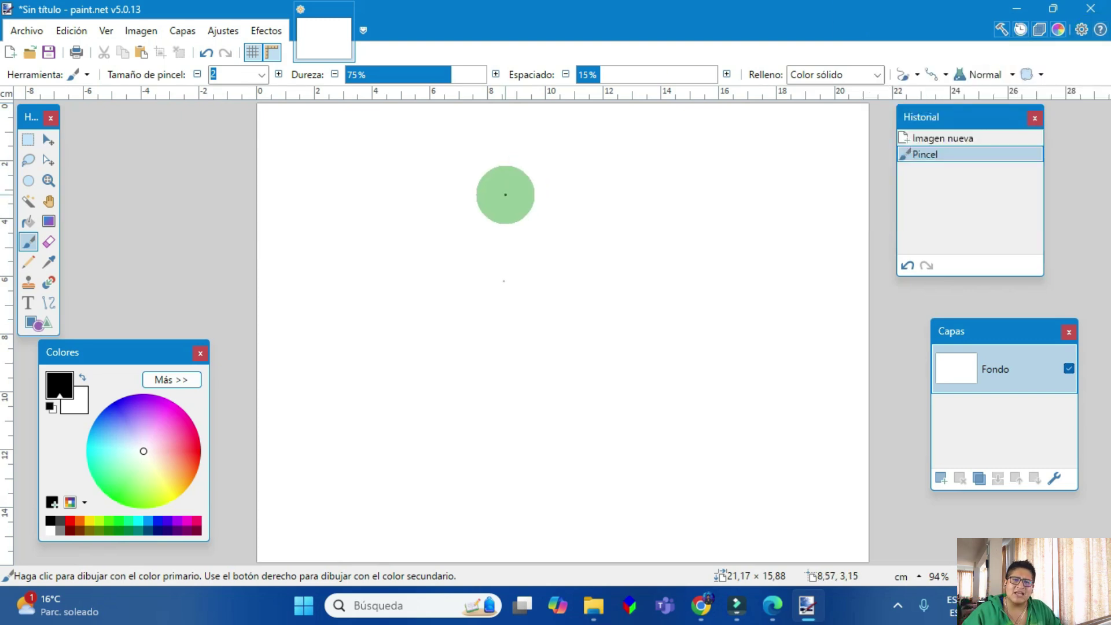